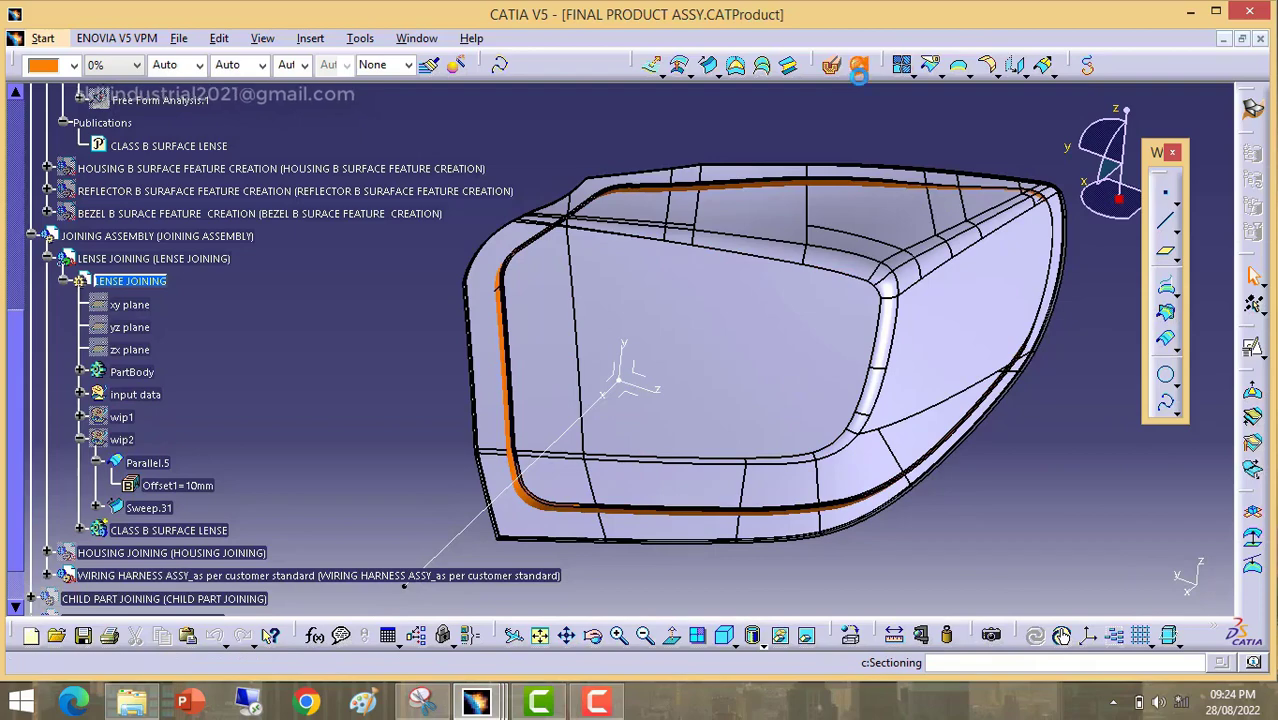
# Step: Position the section plane across the lens by geometrical target and maximize the Section.1 view
pyautogui.moveTo(590, 376); pyautogui.dragTo(568, 408, button='middle')
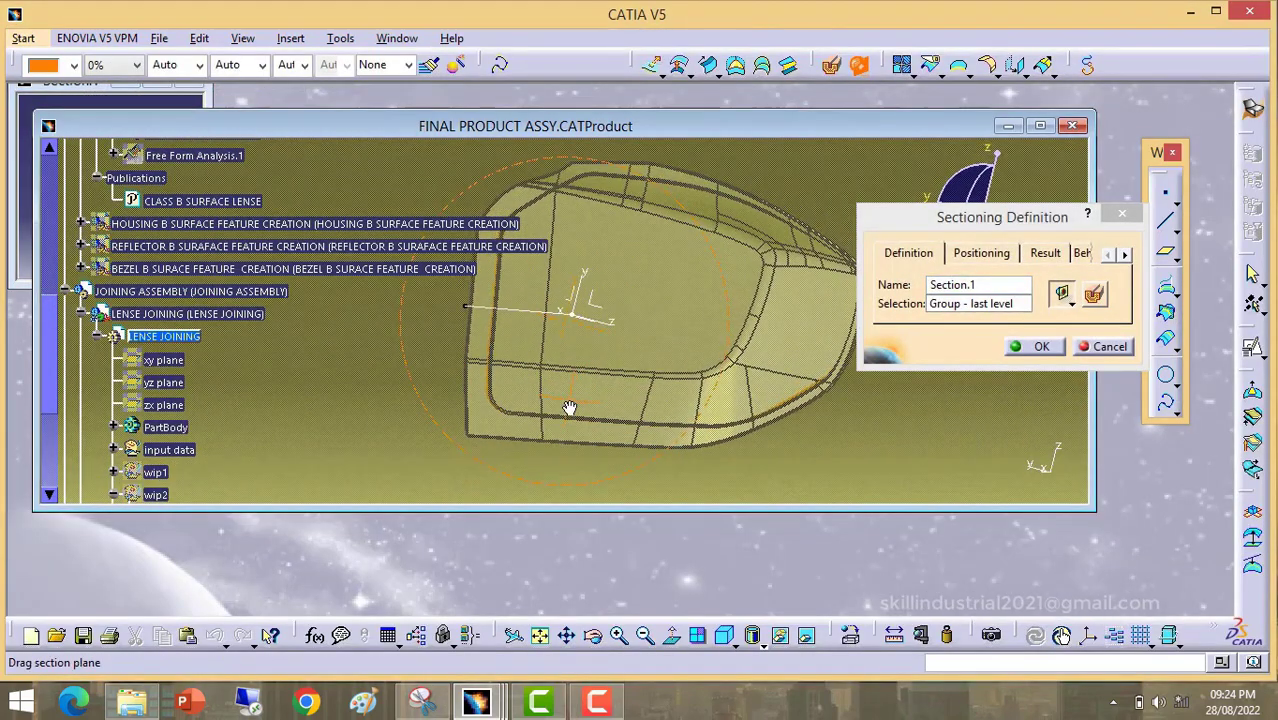
pyautogui.click(981, 253)
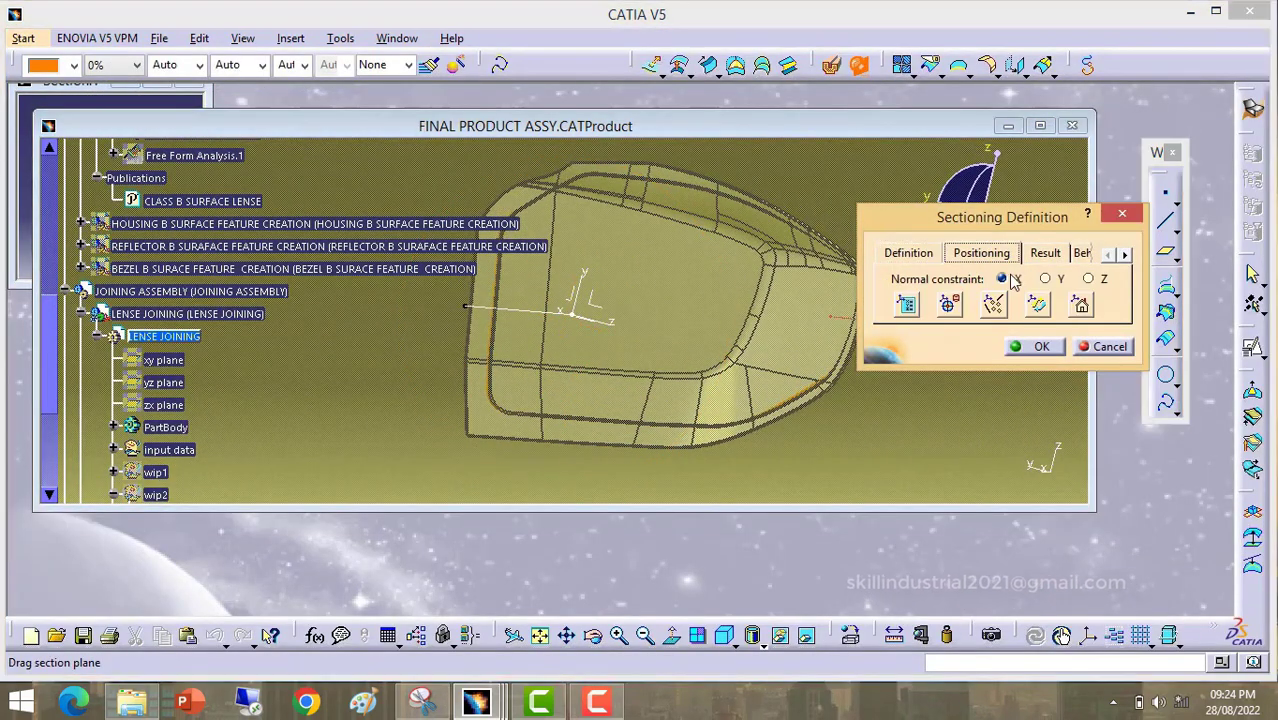
pyautogui.click(949, 305)
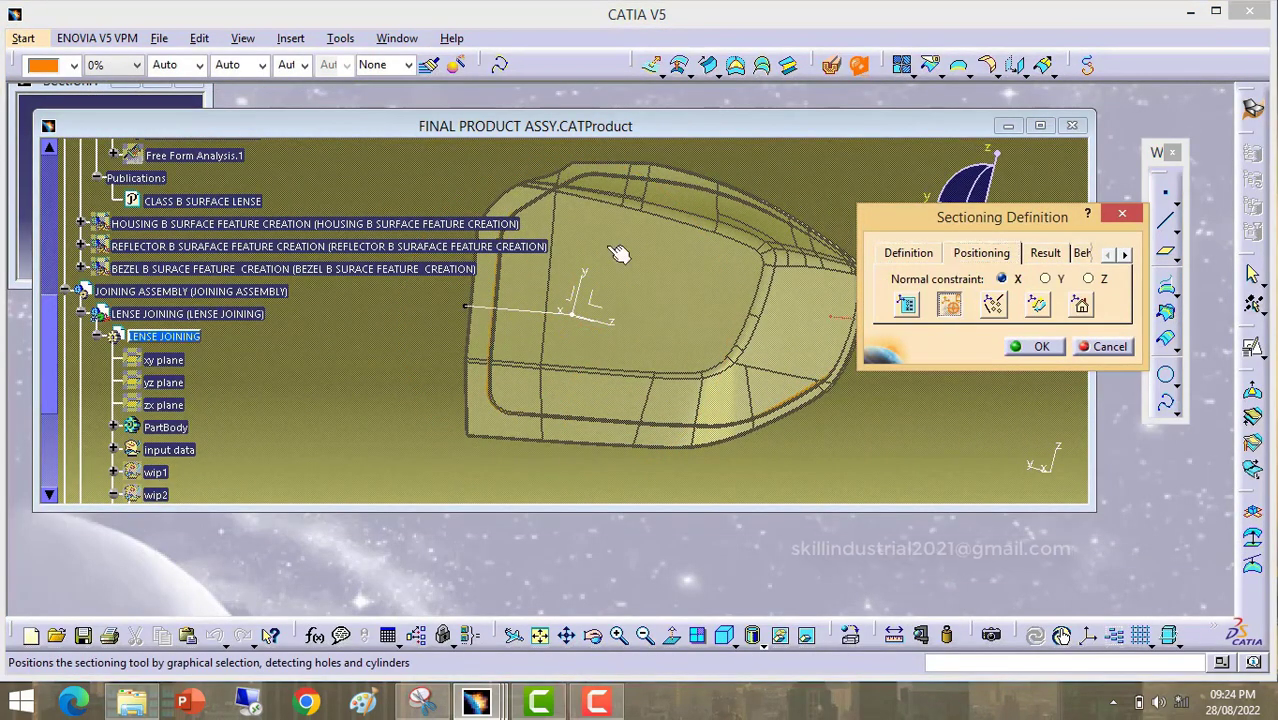
pyautogui.click(485, 307)
pyautogui.moveTo(621, 336); pyautogui.dragTo(535, 362, button='middle')
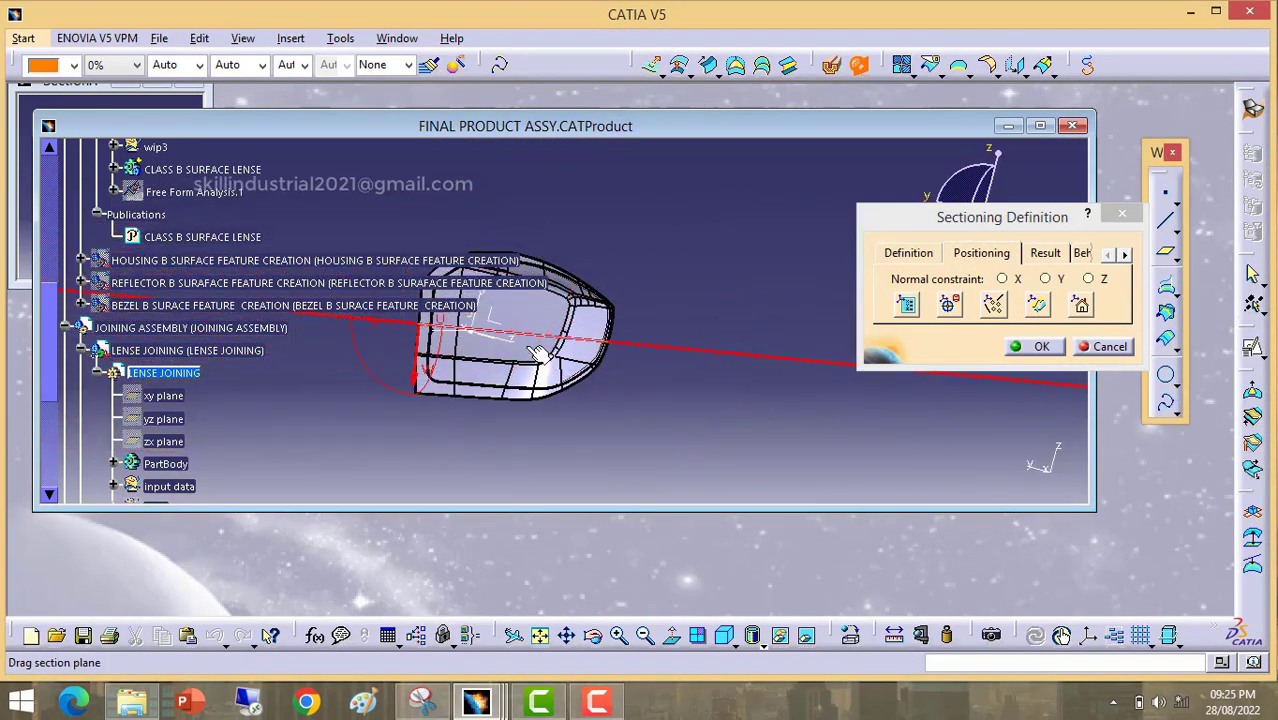
pyautogui.click(163, 87)
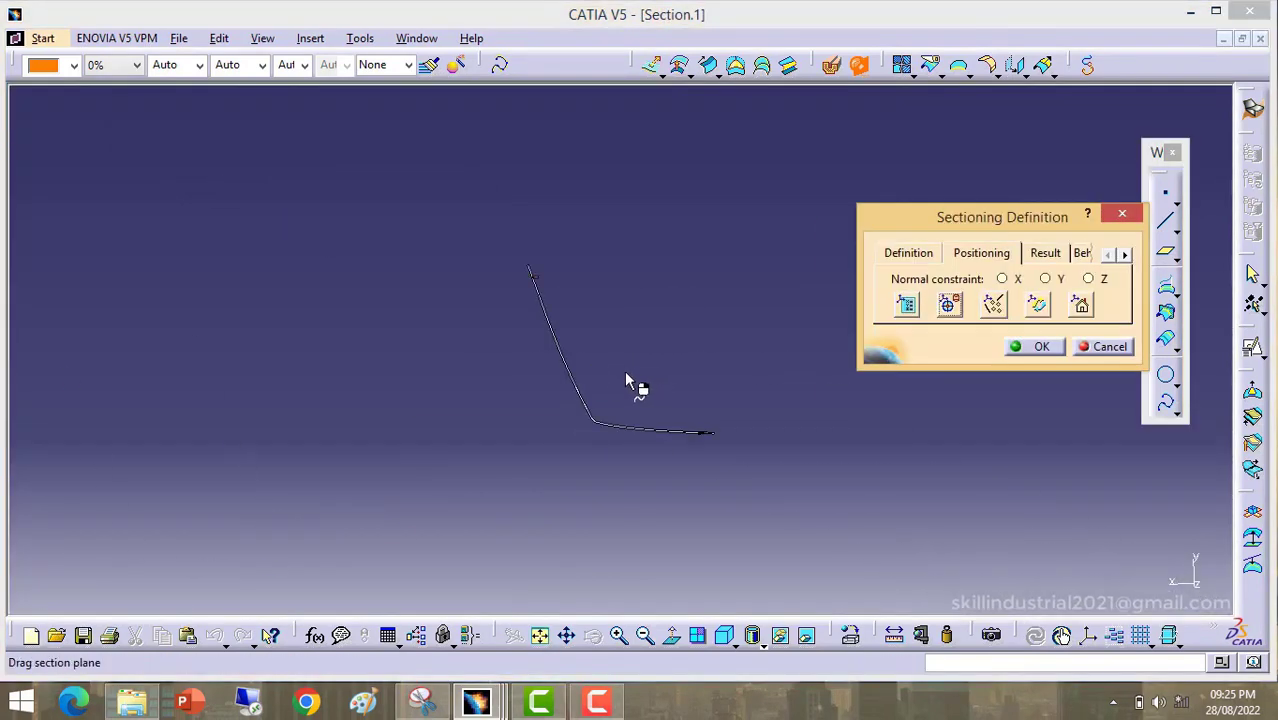
# Step: Rotate the section view right six times in quarter turns, zooming in on the lens profile
pyautogui.rightClick(624, 323)
pyautogui.click(712, 378)
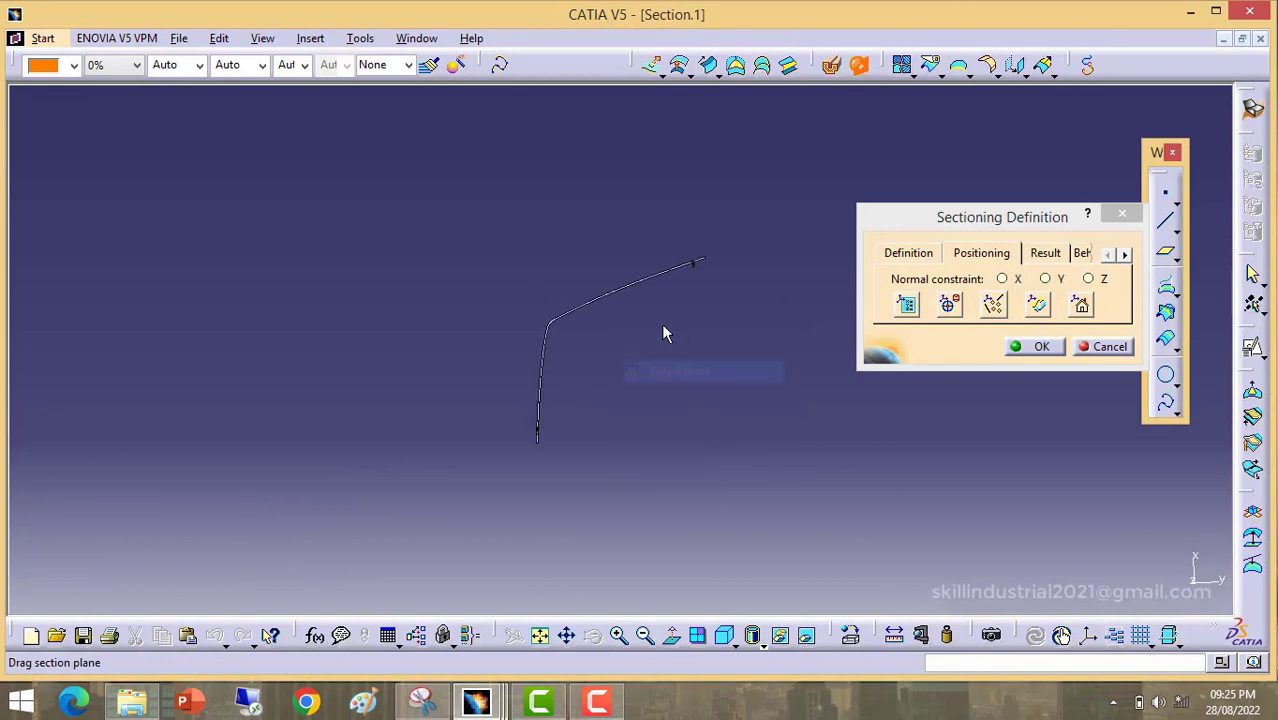
pyautogui.rightClick(664, 330)
pyautogui.click(735, 386)
pyautogui.moveTo(650, 386); pyautogui.dragTo(646, 288, button='middle')
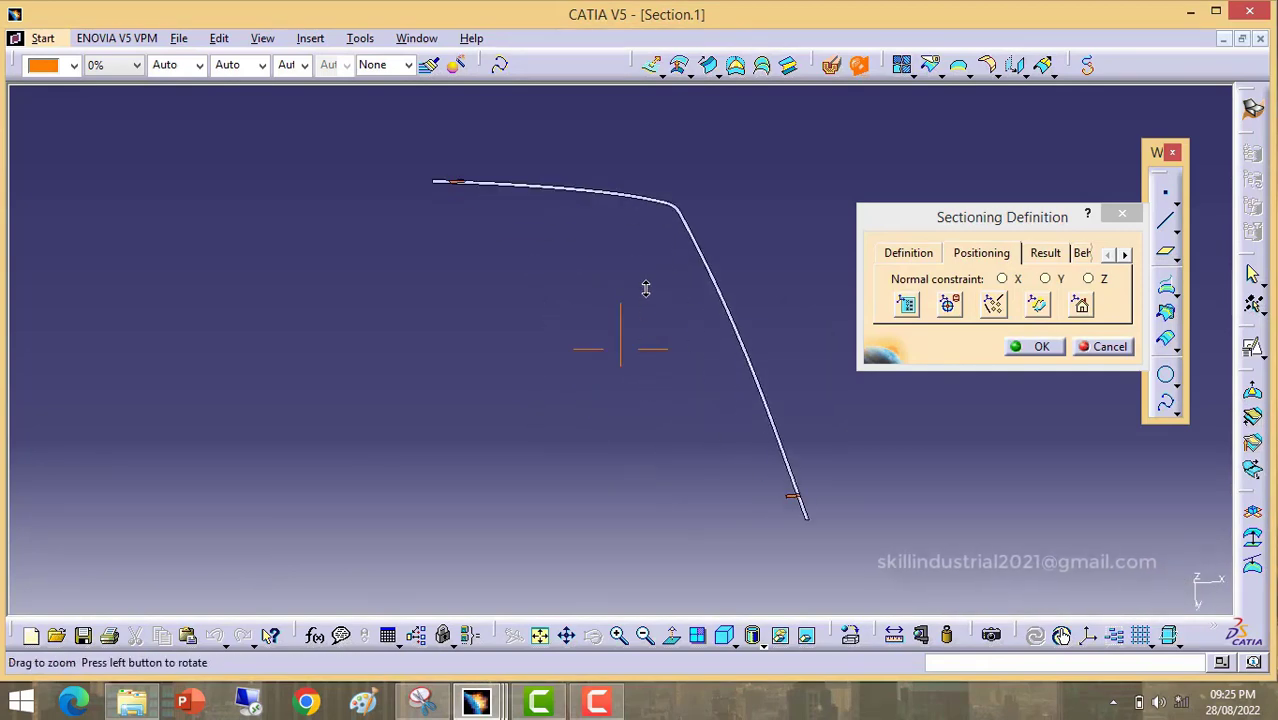
pyautogui.rightClick(646, 288)
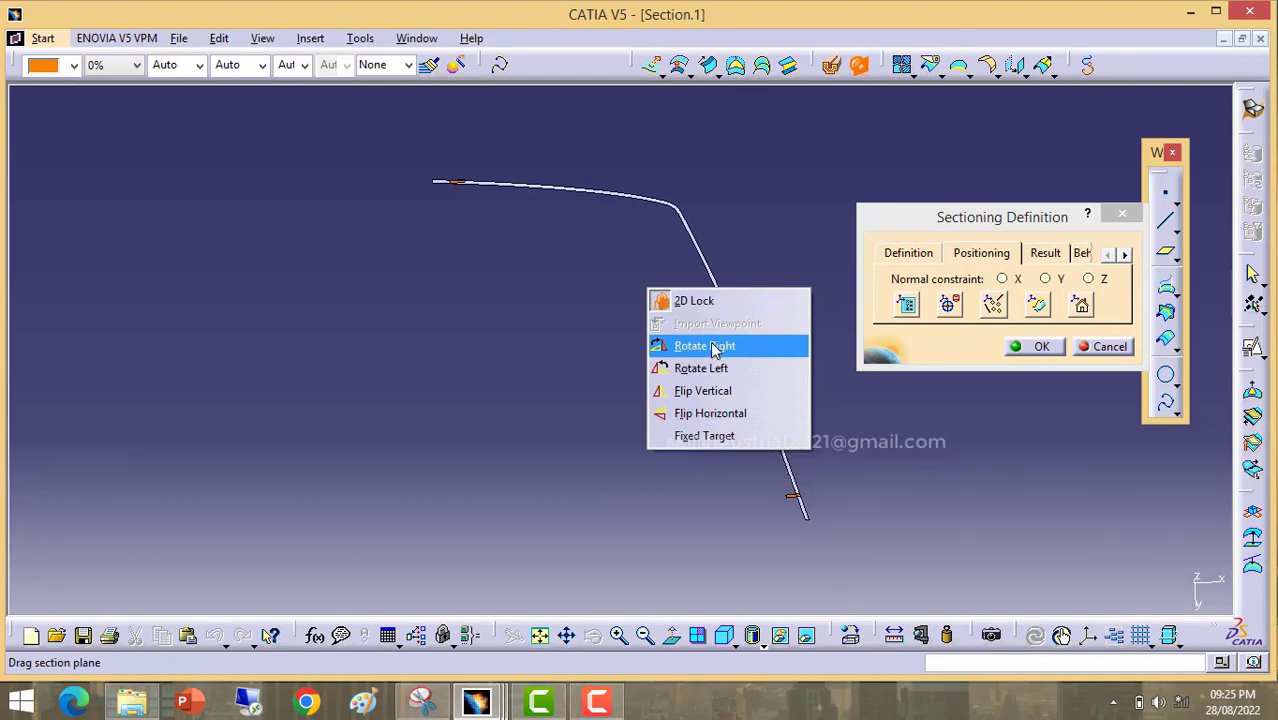
pyautogui.click(714, 346)
pyautogui.rightClick(645, 318)
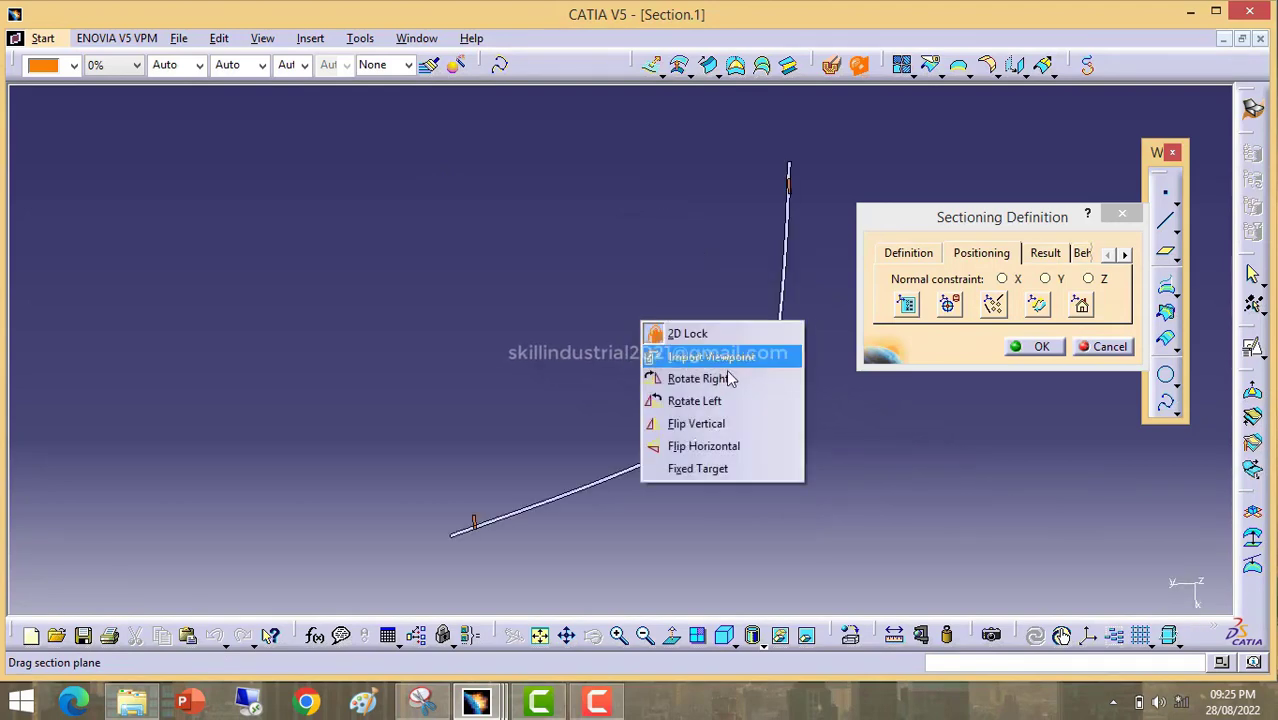
pyautogui.click(700, 377)
pyautogui.rightClick(626, 354)
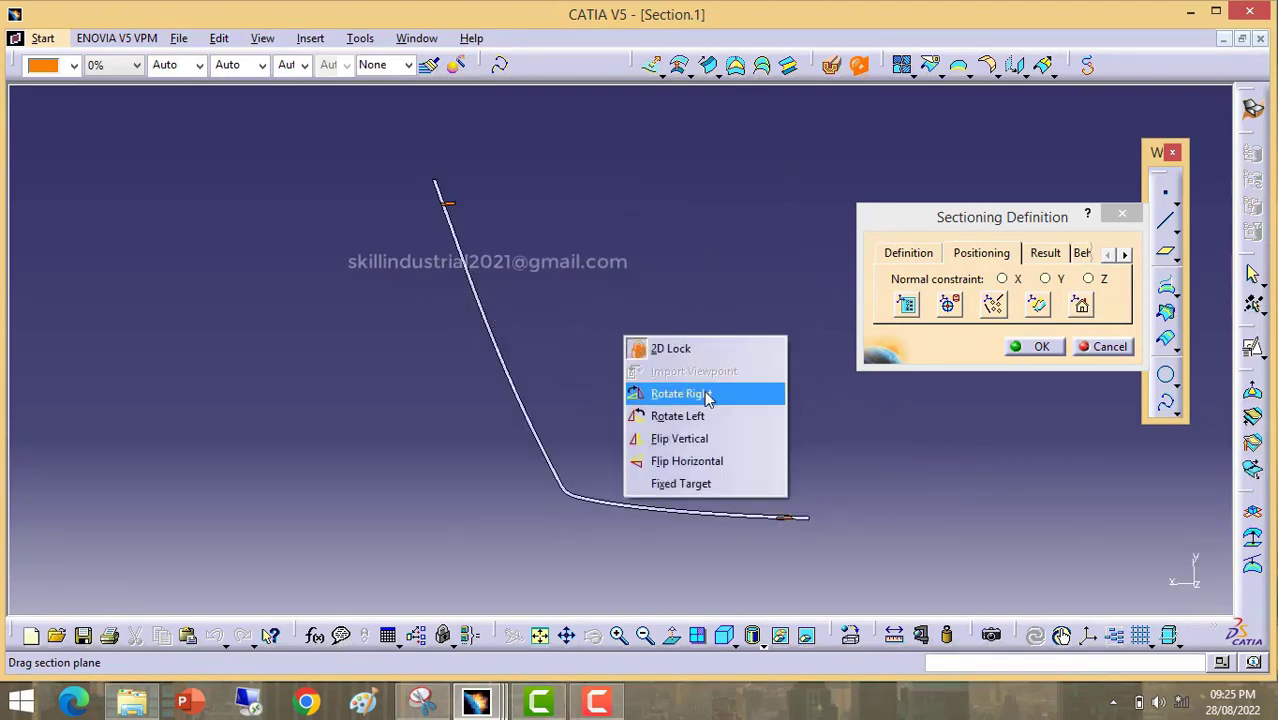
pyautogui.click(705, 391)
pyautogui.rightClick(701, 386)
pyautogui.click(770, 443)
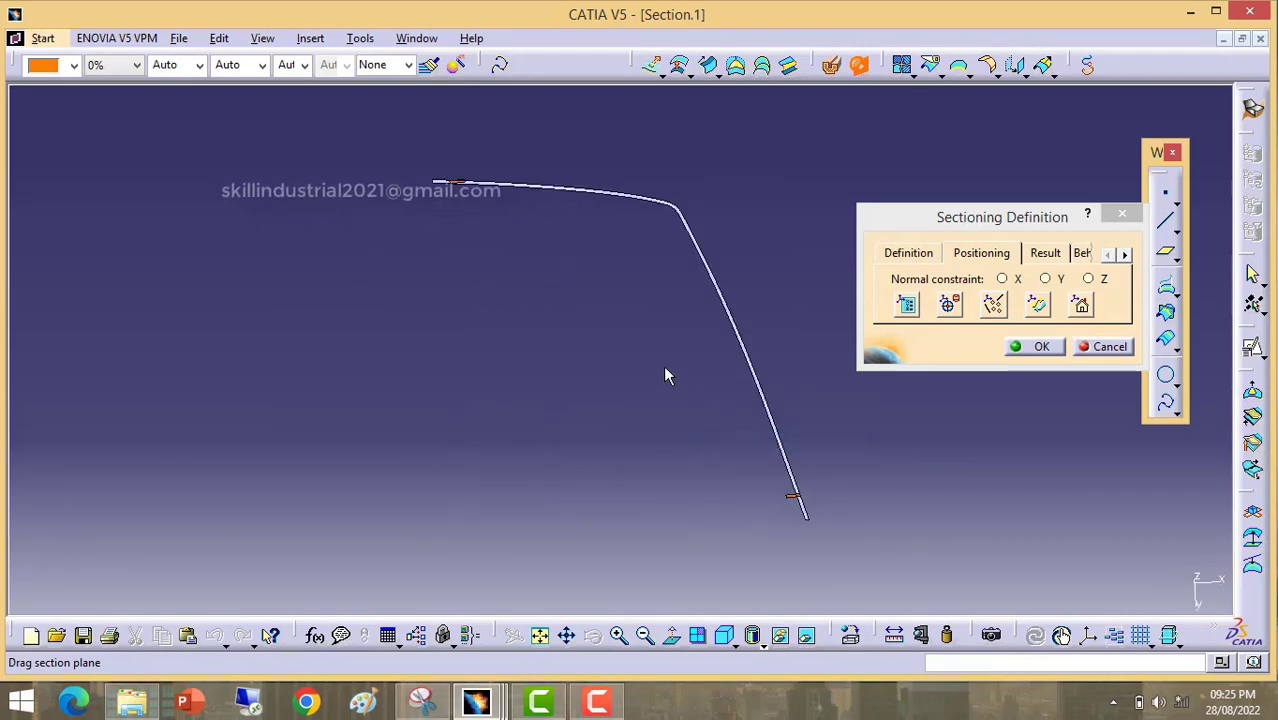
pyautogui.moveTo(665, 371); pyautogui.dragTo(672, 370, button='middle')
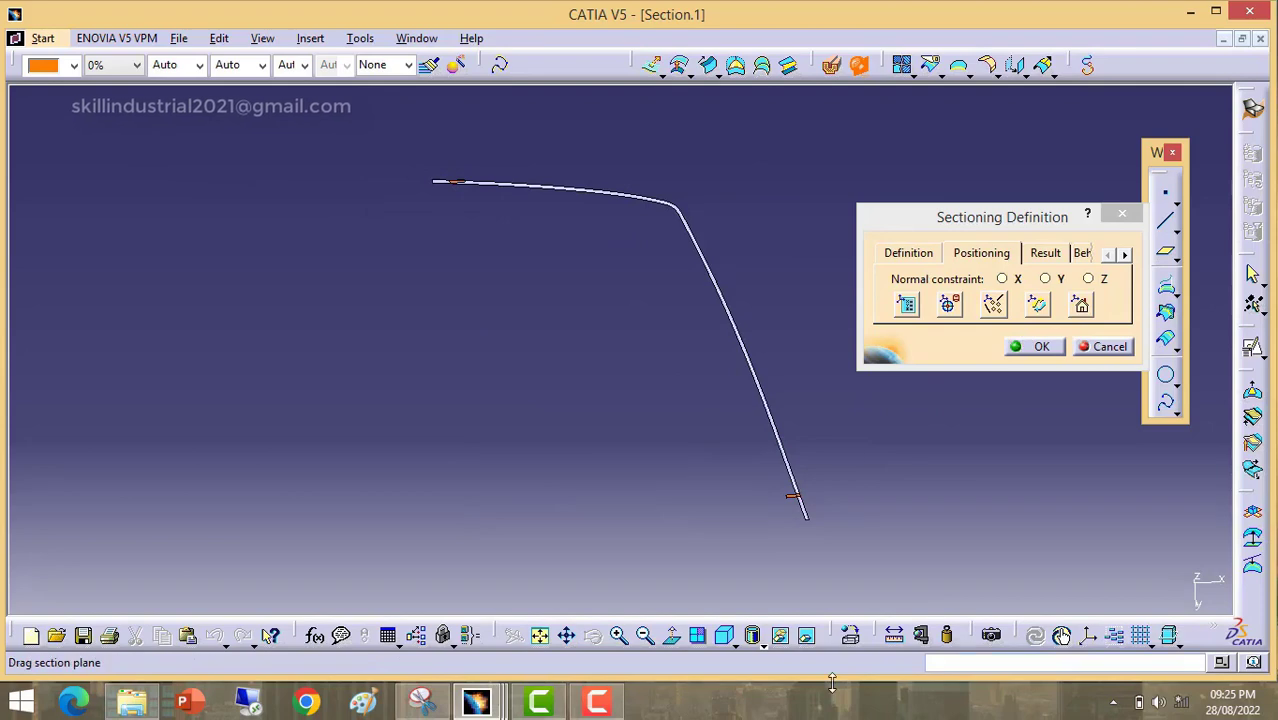
pyautogui.click(600, 704)
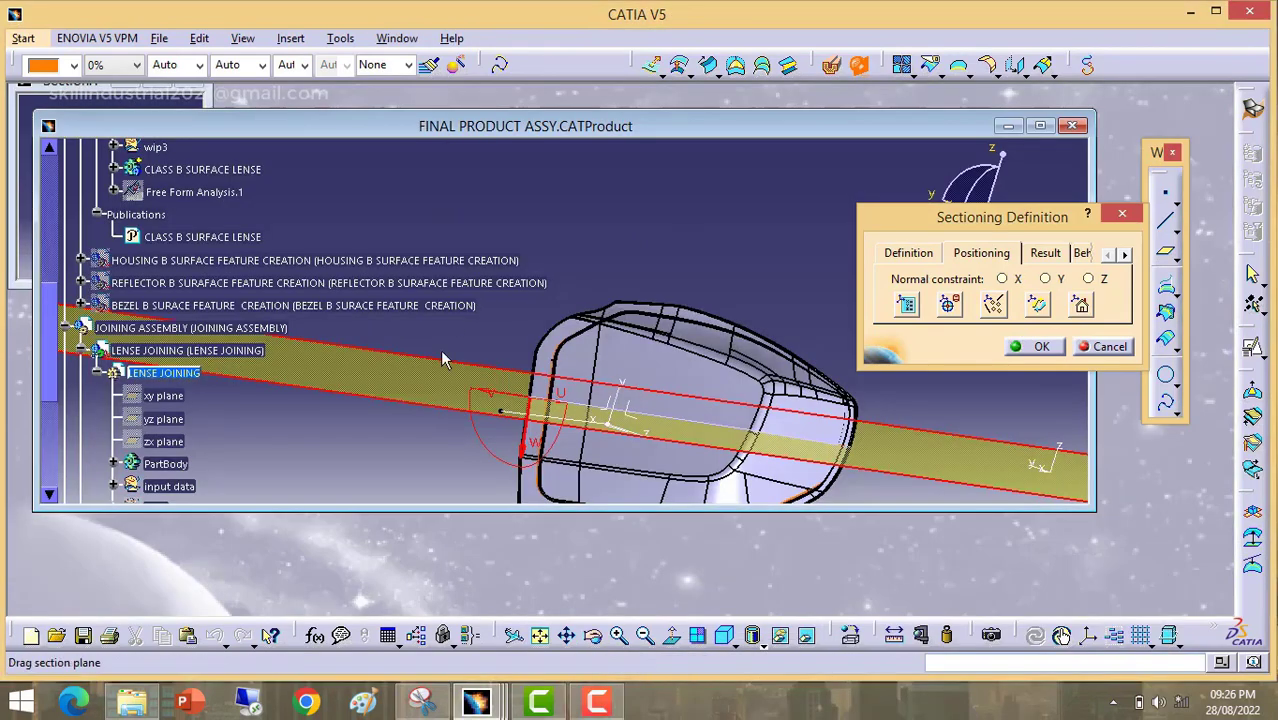
# Step: Maximize the Section.1 view again and fit the lens profile in it
pyautogui.click(154, 85)
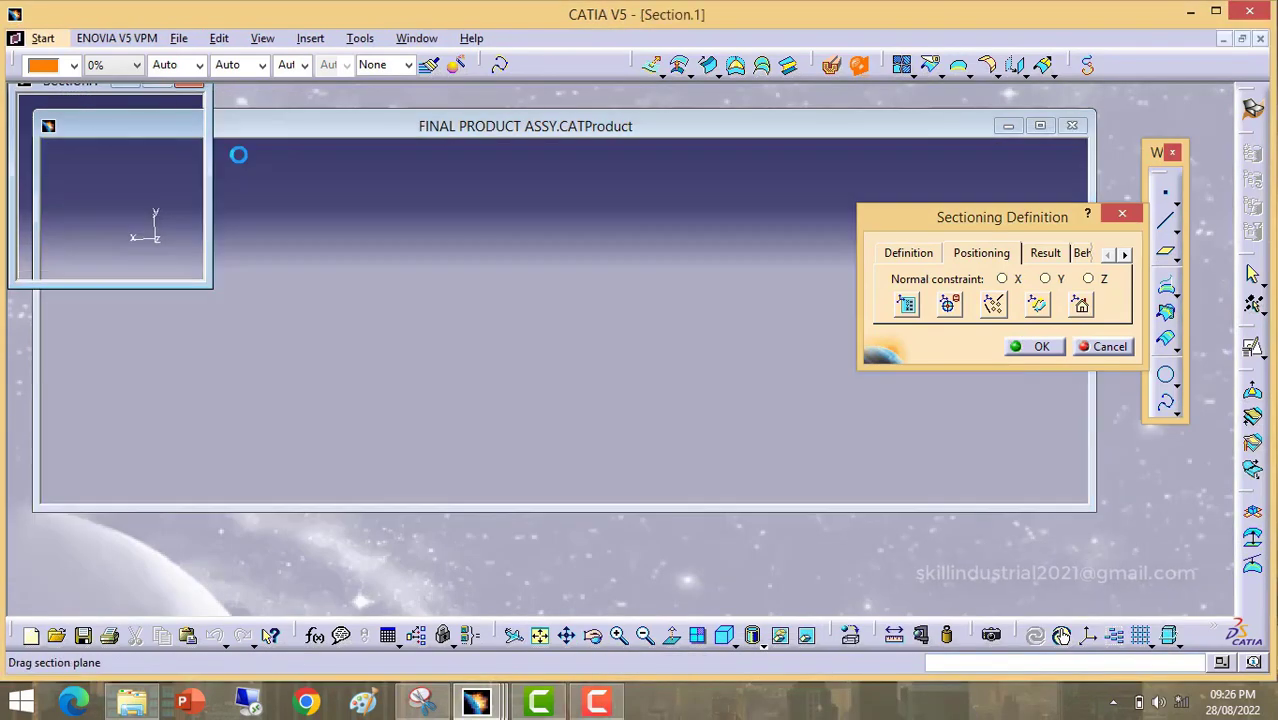
pyautogui.rightClick(541, 296)
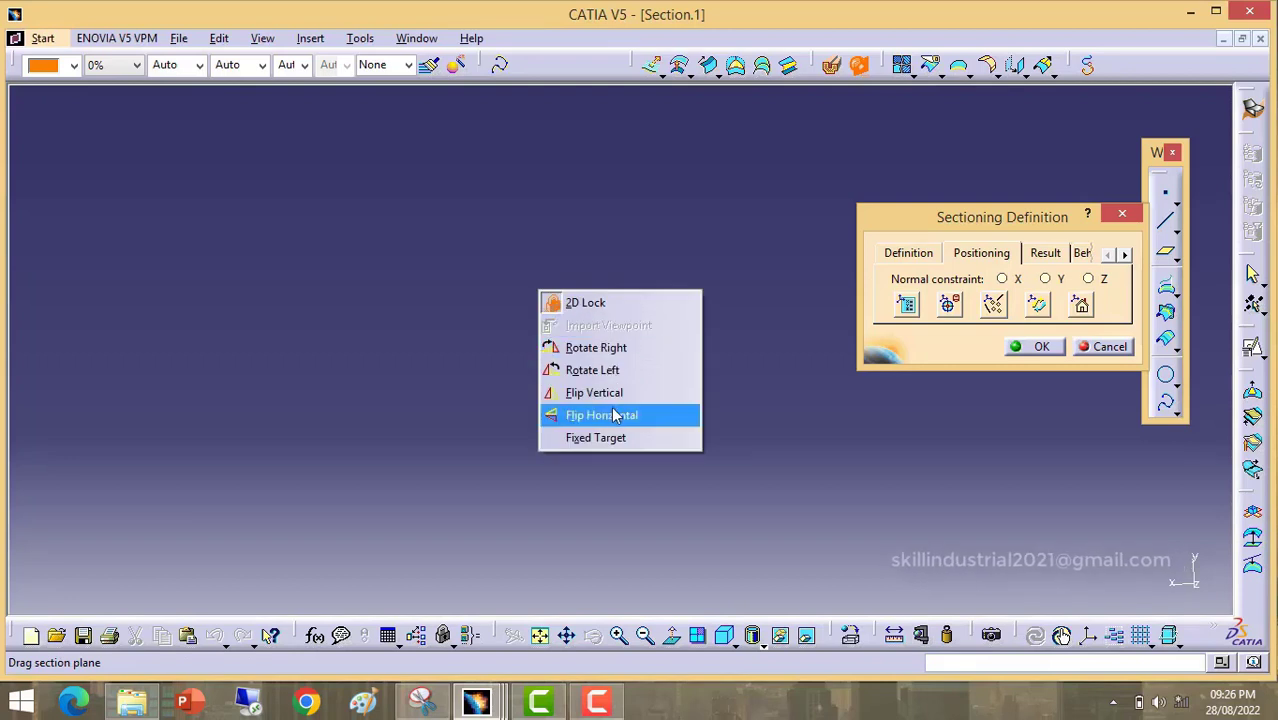
pyautogui.click(630, 542)
pyautogui.click(542, 638)
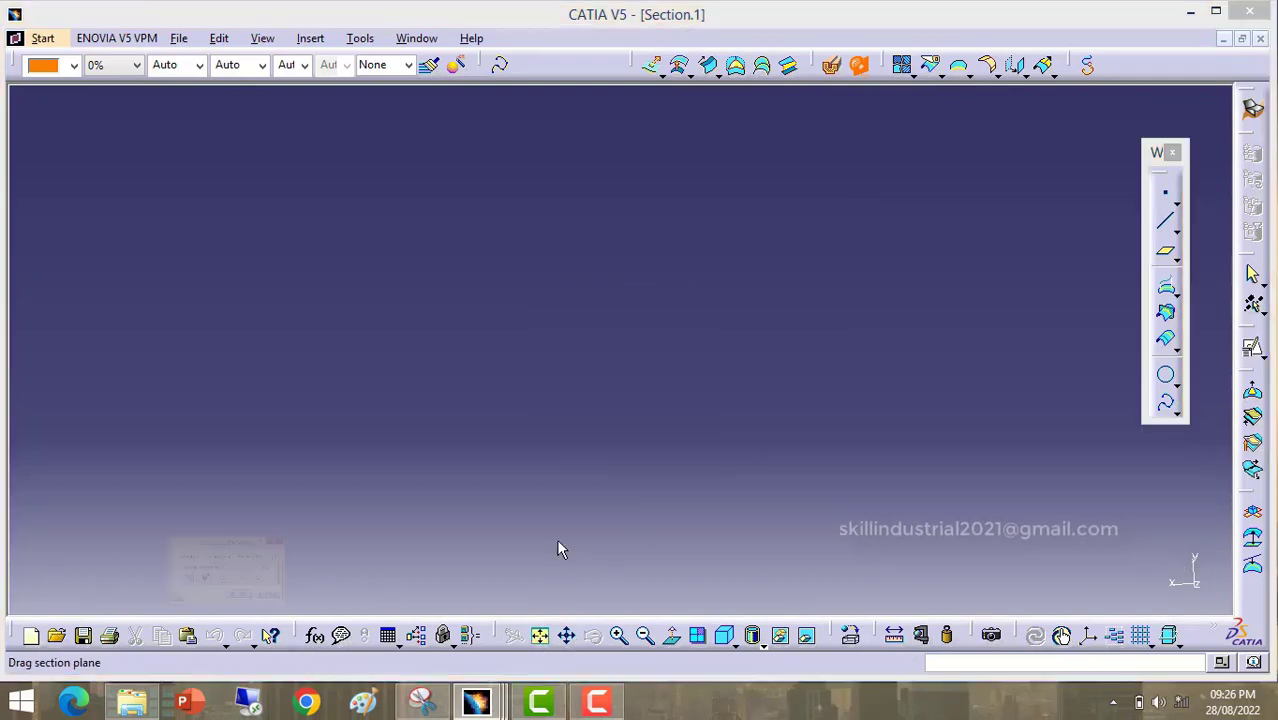
# Step: Try rotating the section view right twice, flipping it horizontally and flipping it vertically
pyautogui.rightClick(748, 321)
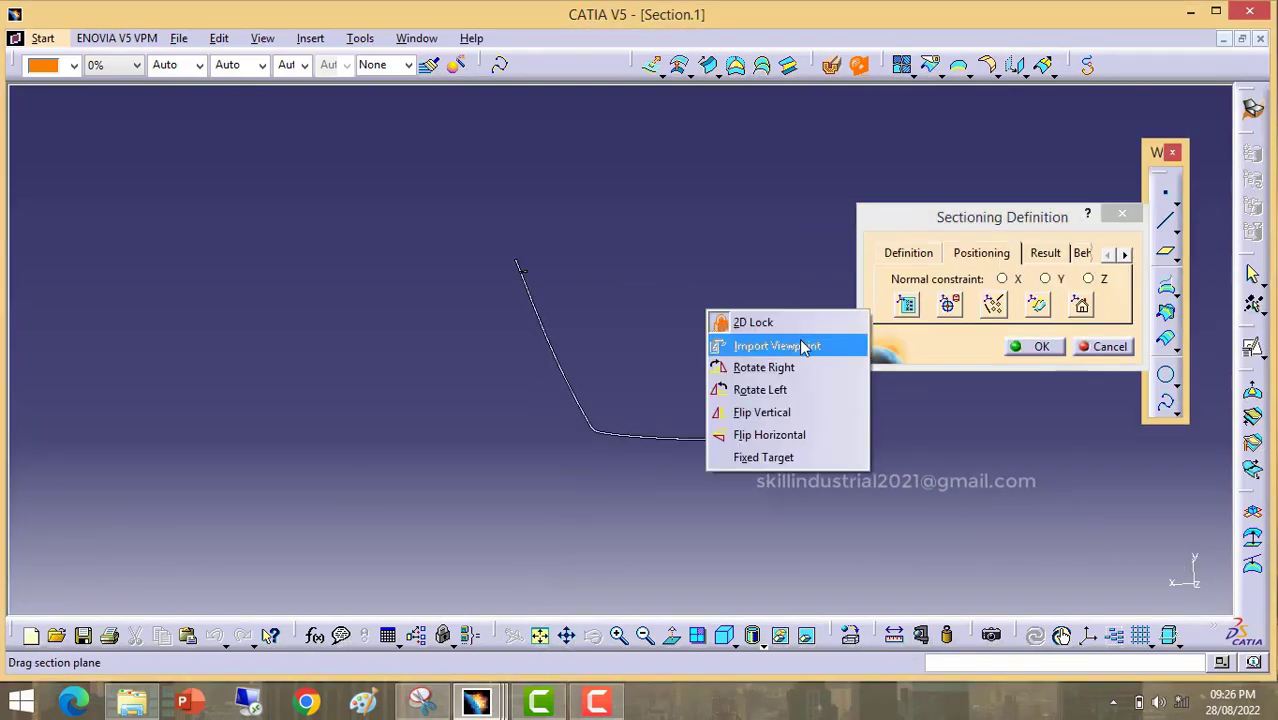
pyautogui.click(778, 389)
pyautogui.rightClick(755, 362)
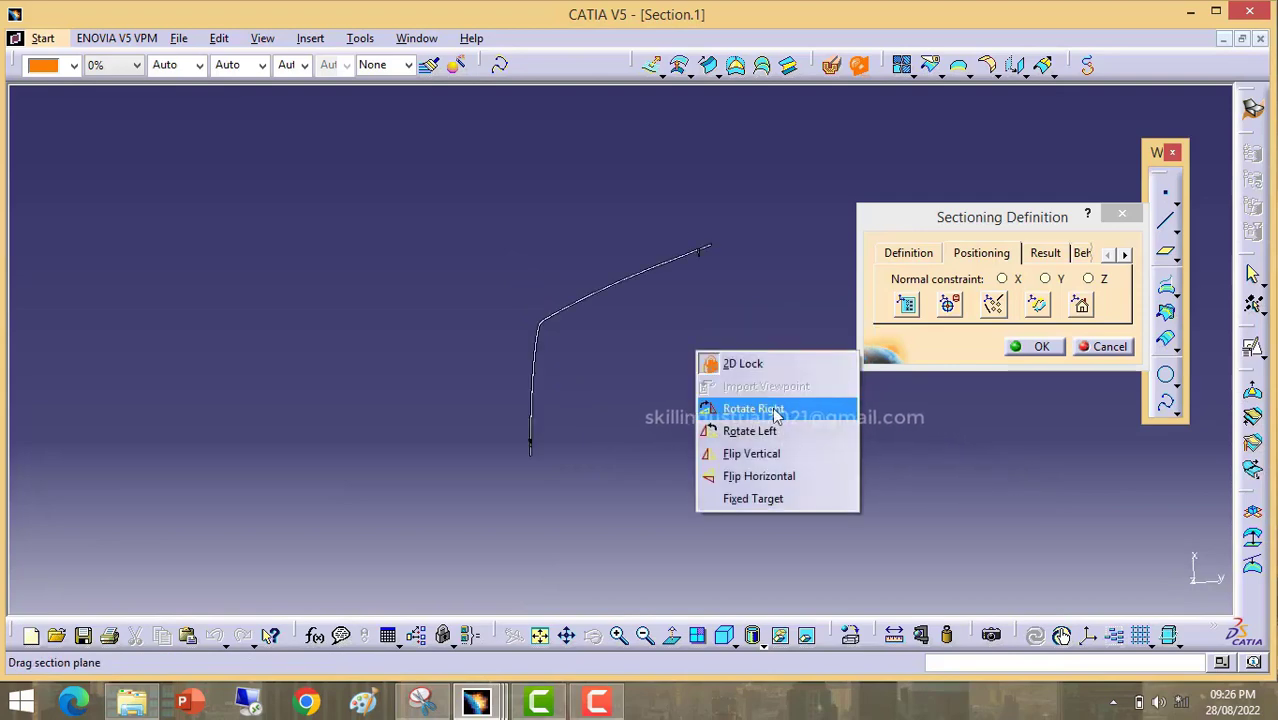
pyautogui.click(770, 409)
pyautogui.rightClick(742, 389)
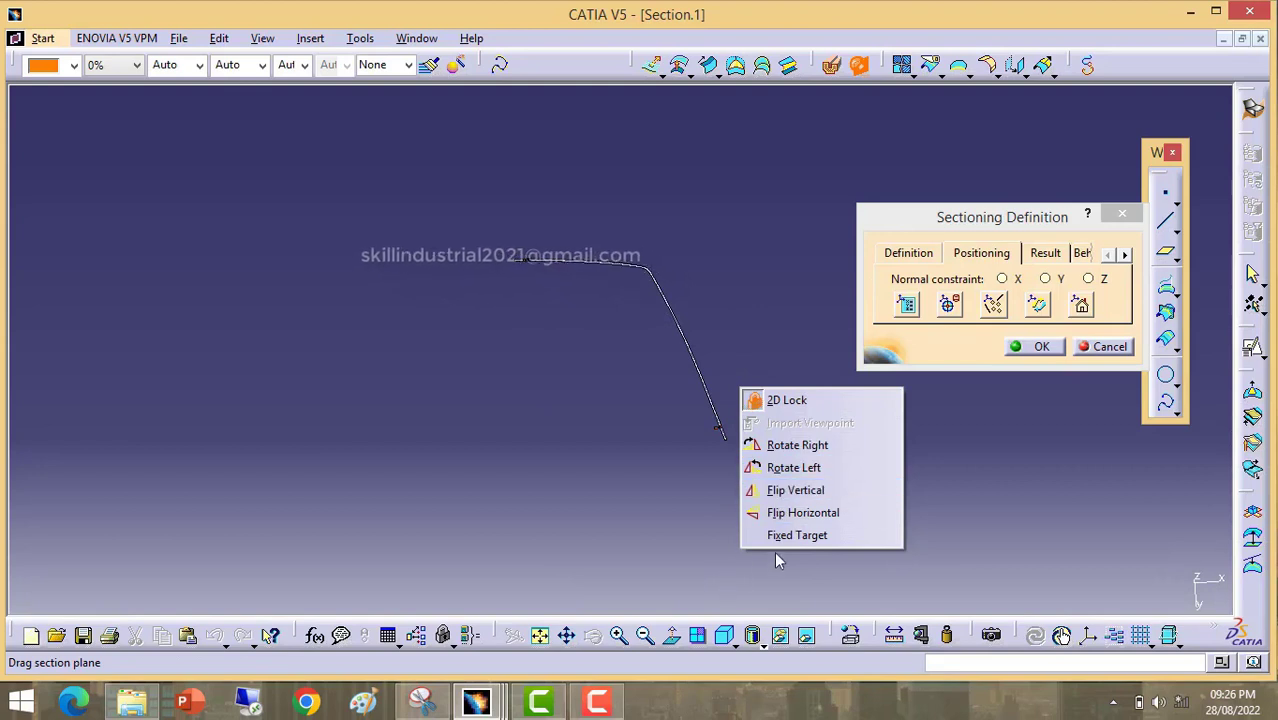
pyautogui.click(792, 515)
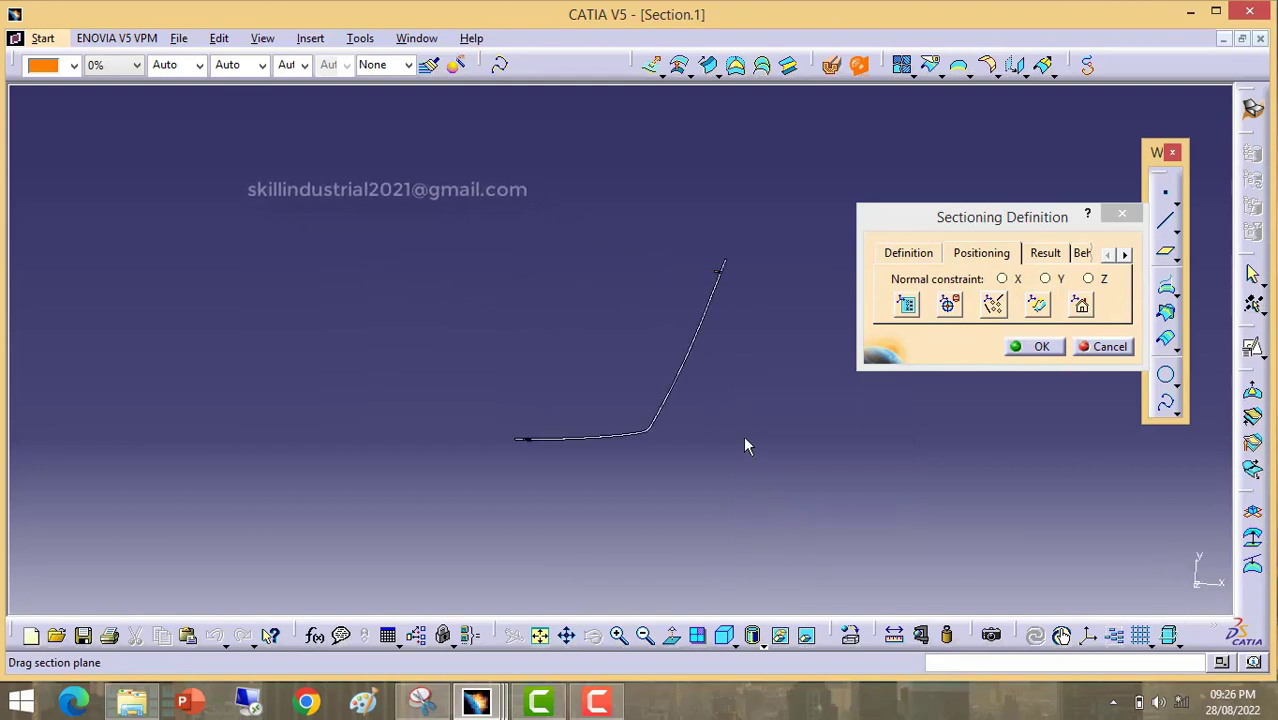
pyautogui.rightClick(745, 442)
pyautogui.click(815, 541)
# Step: Flip the section view vertically and rotate it right three times
pyautogui.rightClick(736, 482)
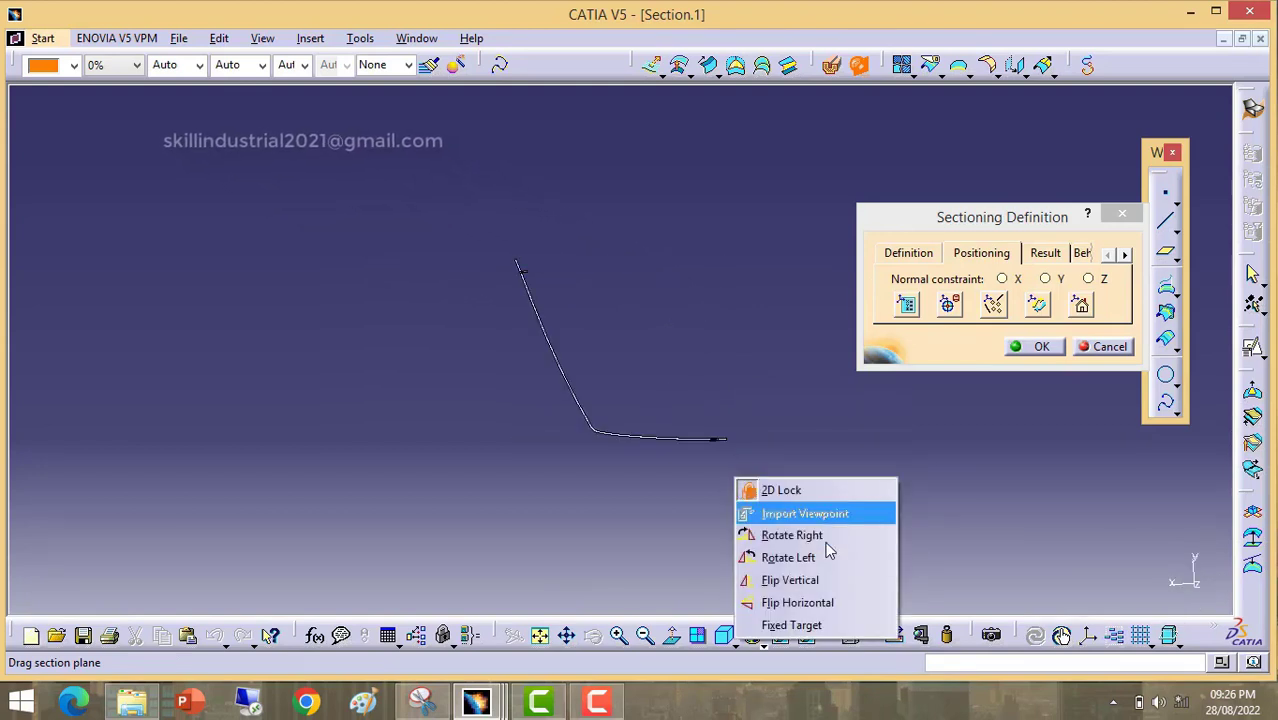
pyautogui.click(800, 580)
pyautogui.rightClick(767, 511)
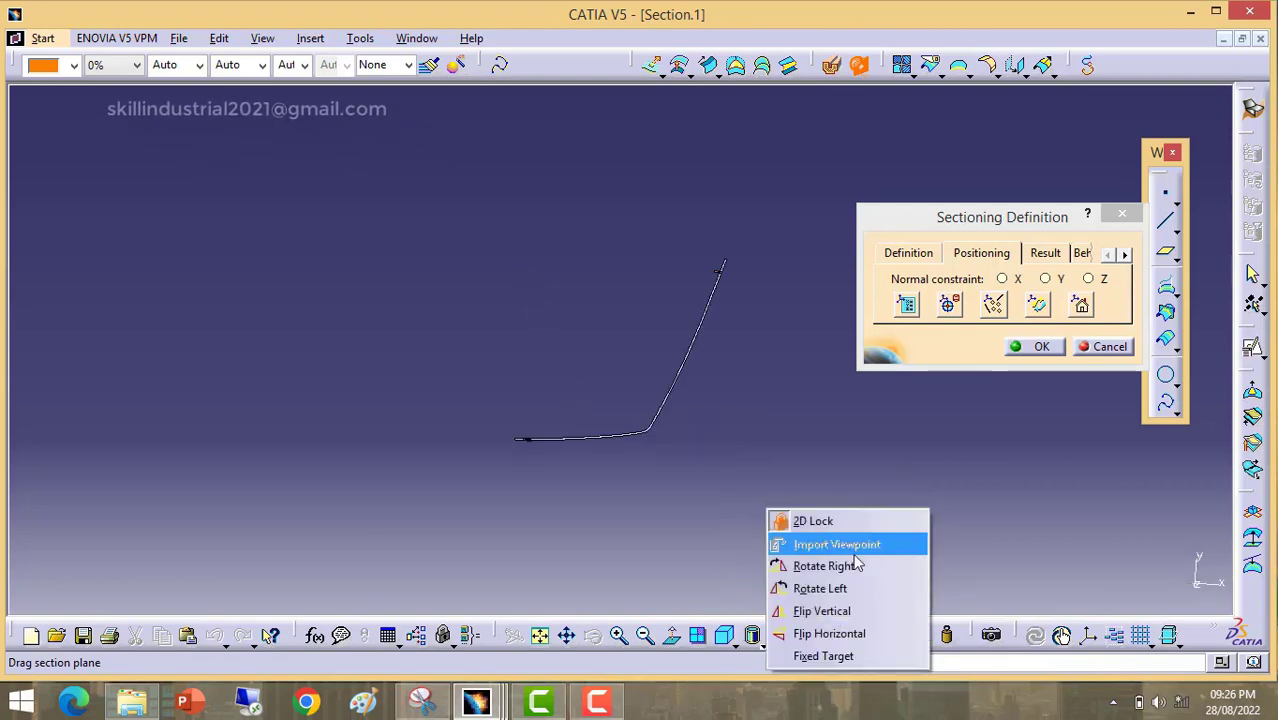
pyautogui.click(844, 567)
pyautogui.rightClick(787, 515)
pyautogui.click(835, 568)
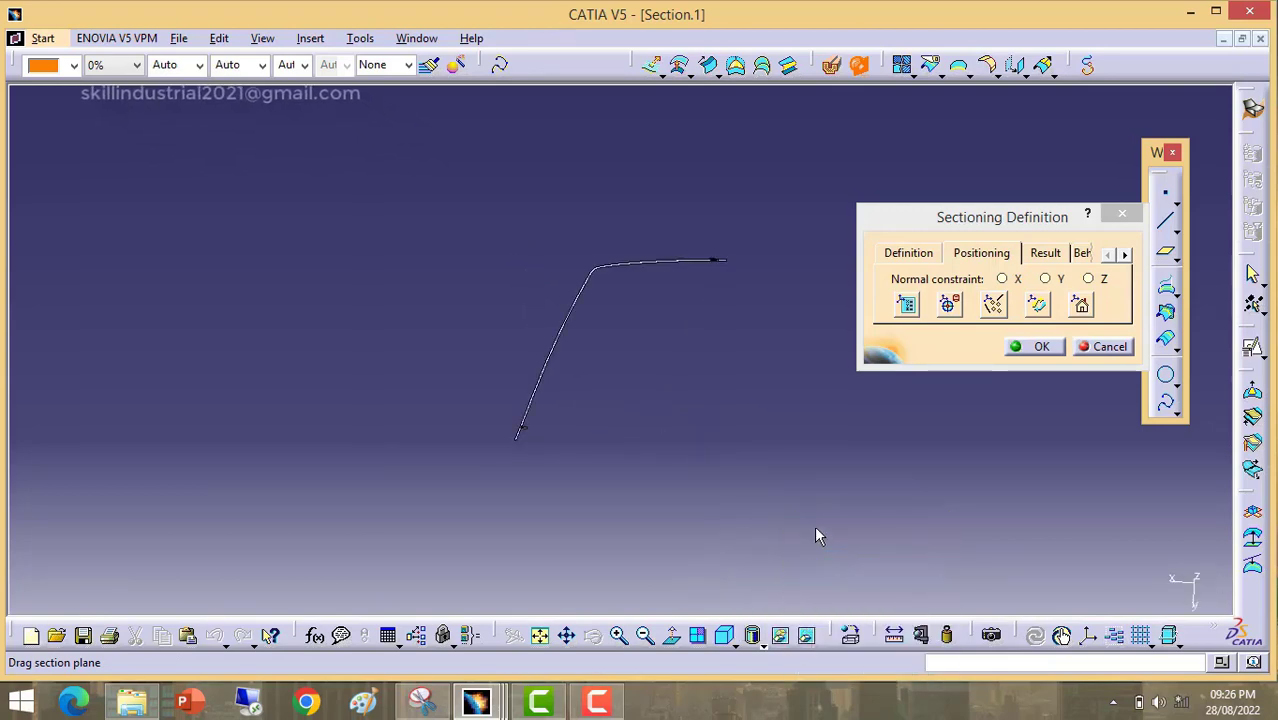
pyautogui.rightClick(787, 512)
pyautogui.click(856, 568)
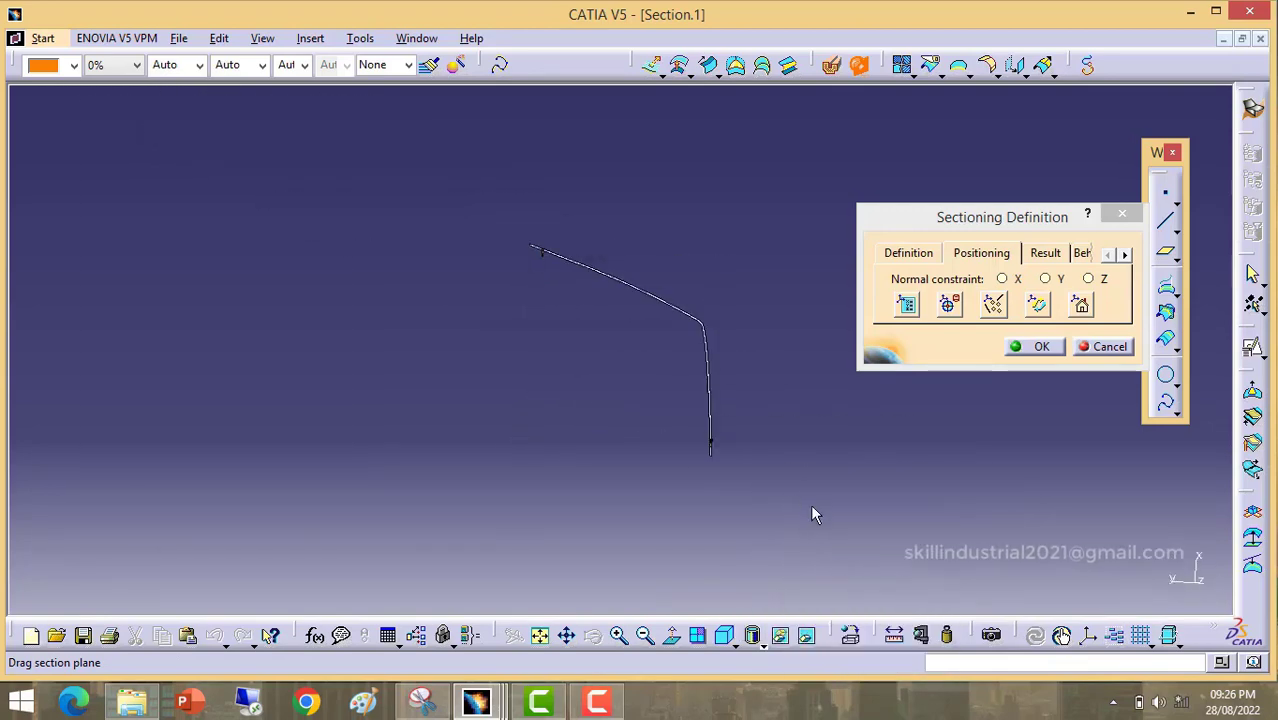
# Step: Examine both ends of the lens section where the orange joining rib meets the lens wall
pyautogui.moveTo(705, 487); pyautogui.dragTo(468, 438, button='middle')
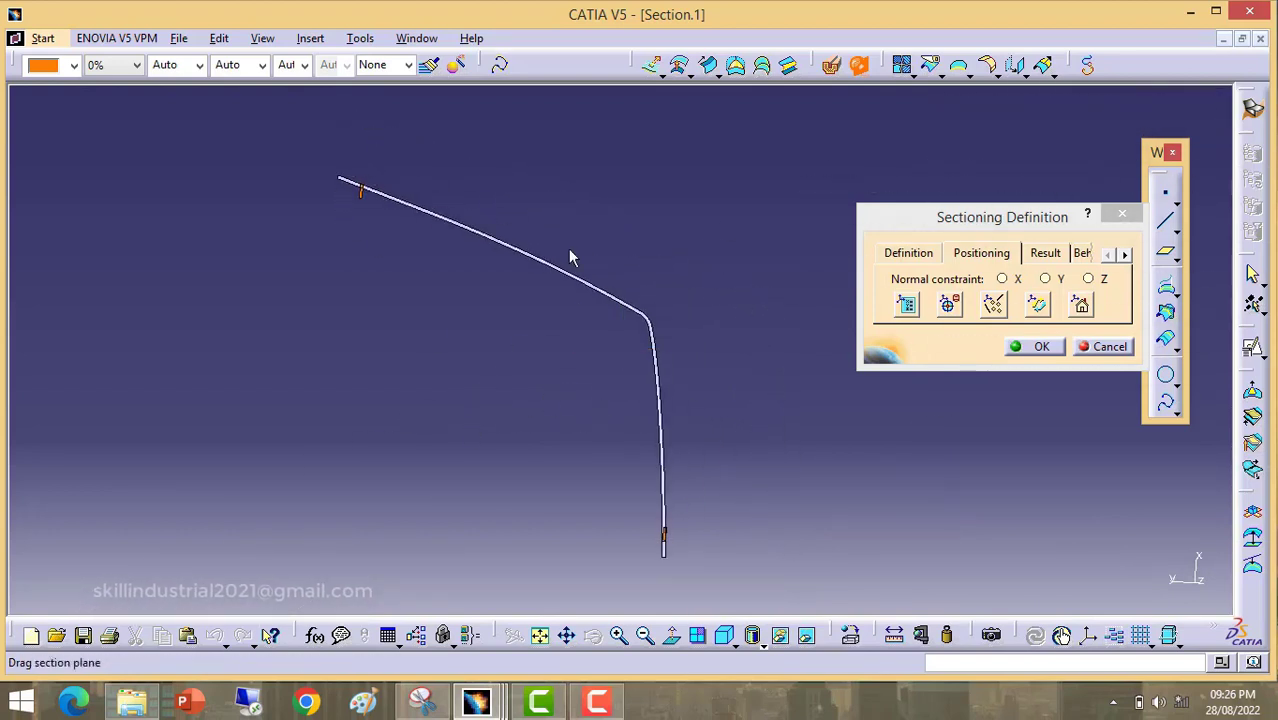
pyautogui.moveTo(370, 225); pyautogui.dragTo(450, 215, button='middle')
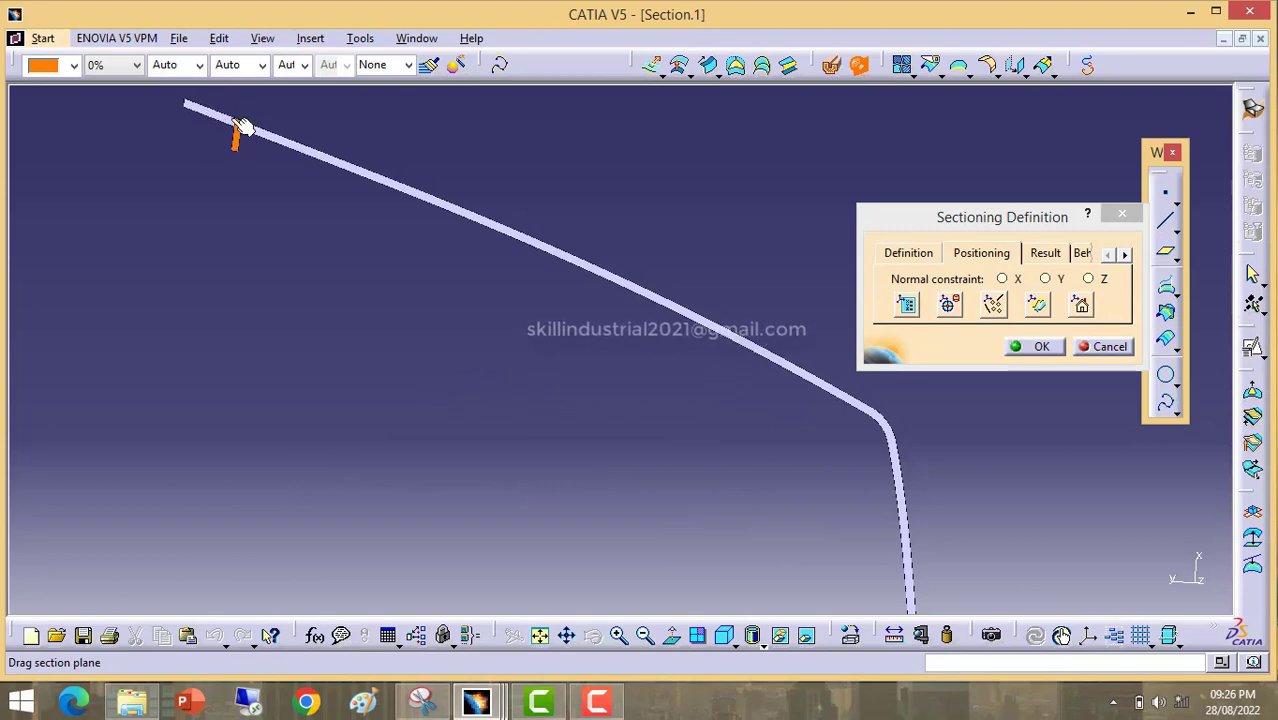
pyautogui.keyDown('ctrl'); pyautogui.moveTo(238, 181); pyautogui.dragTo(331, 320, button='middle'); pyautogui.keyUp('ctrl')
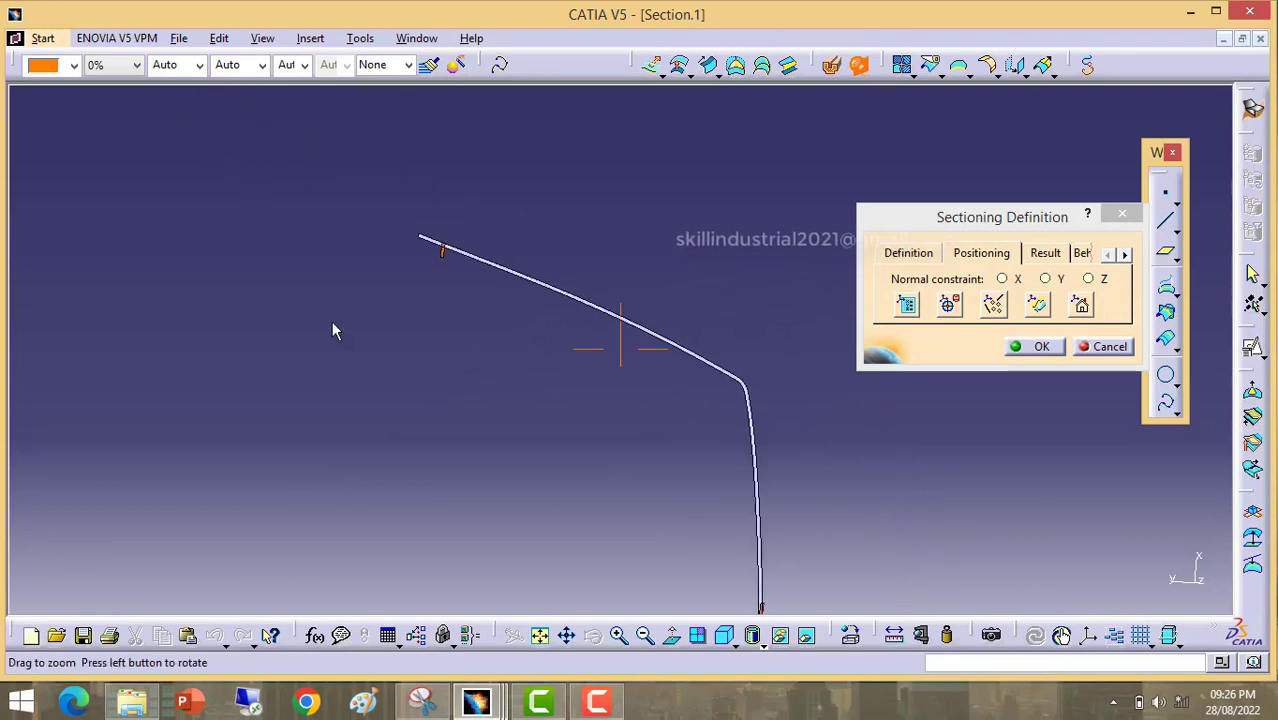
pyautogui.moveTo(447, 419); pyautogui.dragTo(345, 217, button='middle')
pyautogui.keyDown('ctrl'); pyautogui.moveTo(425, 366); pyautogui.dragTo(435, 322, button='middle'); pyautogui.keyUp('ctrl')
pyautogui.moveTo(508, 410)
pyautogui.mouseDown(button='middle')
pyautogui.moveTo(519, 487)
pyautogui.moveTo(482, 453)
pyautogui.moveTo(459, 352)
pyautogui.mouseUp(button='middle')
pyautogui.keyDown('ctrl'); pyautogui.moveTo(459, 352); pyautogui.dragTo(466, 195, button='middle'); pyautogui.keyUp('ctrl')
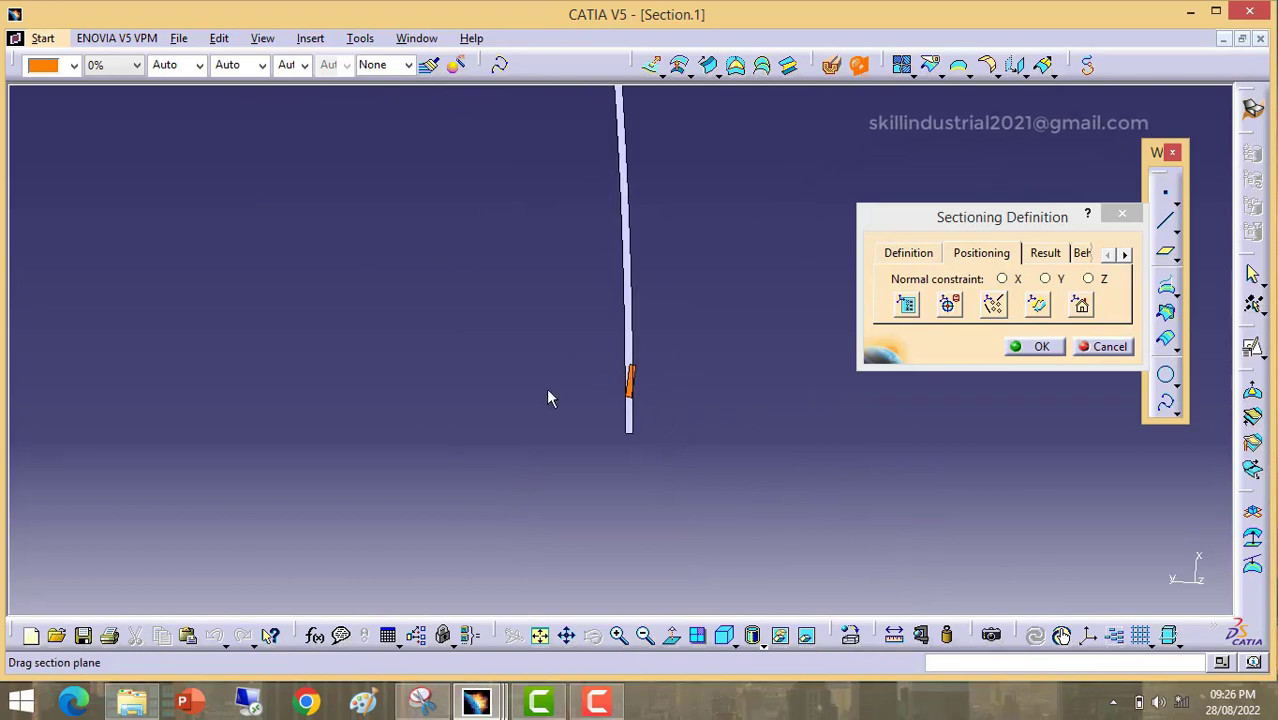
pyautogui.moveTo(551, 397); pyautogui.dragTo(697, 425, button='middle')
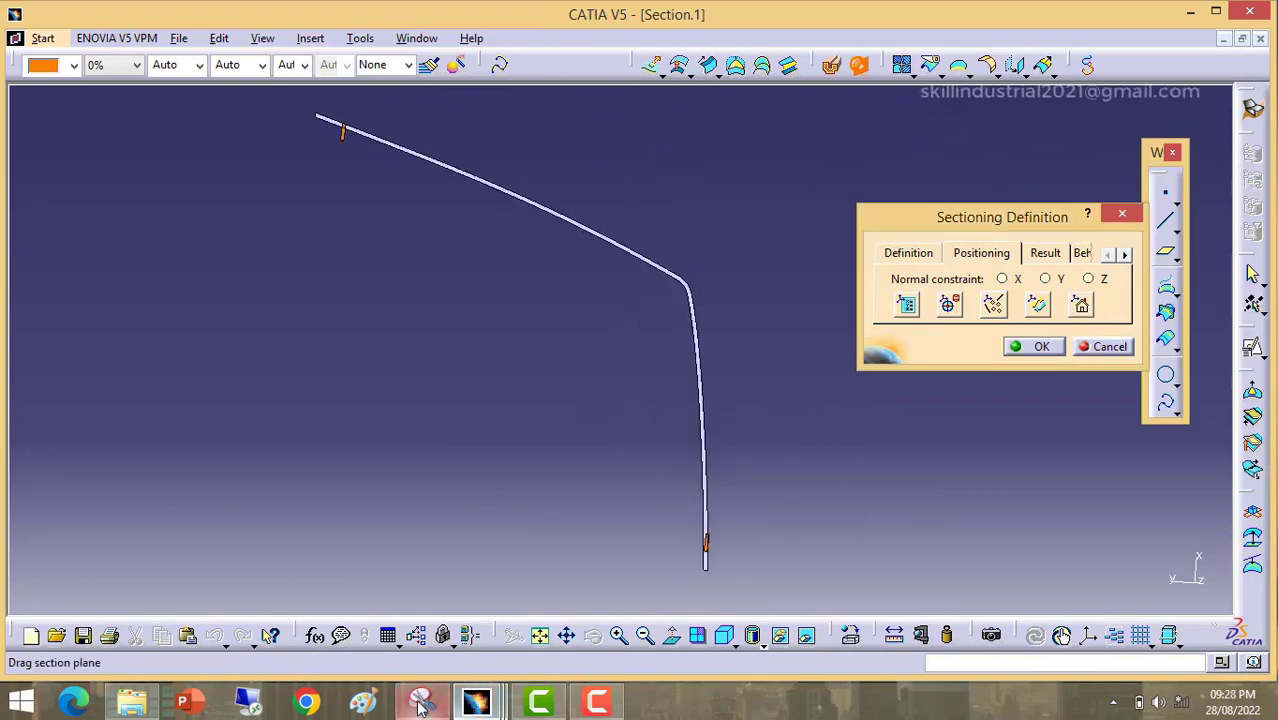
# Step: Switch to the Snipping Tool and capture a new snip of the whole lens section profile
pyautogui.click(420, 703)
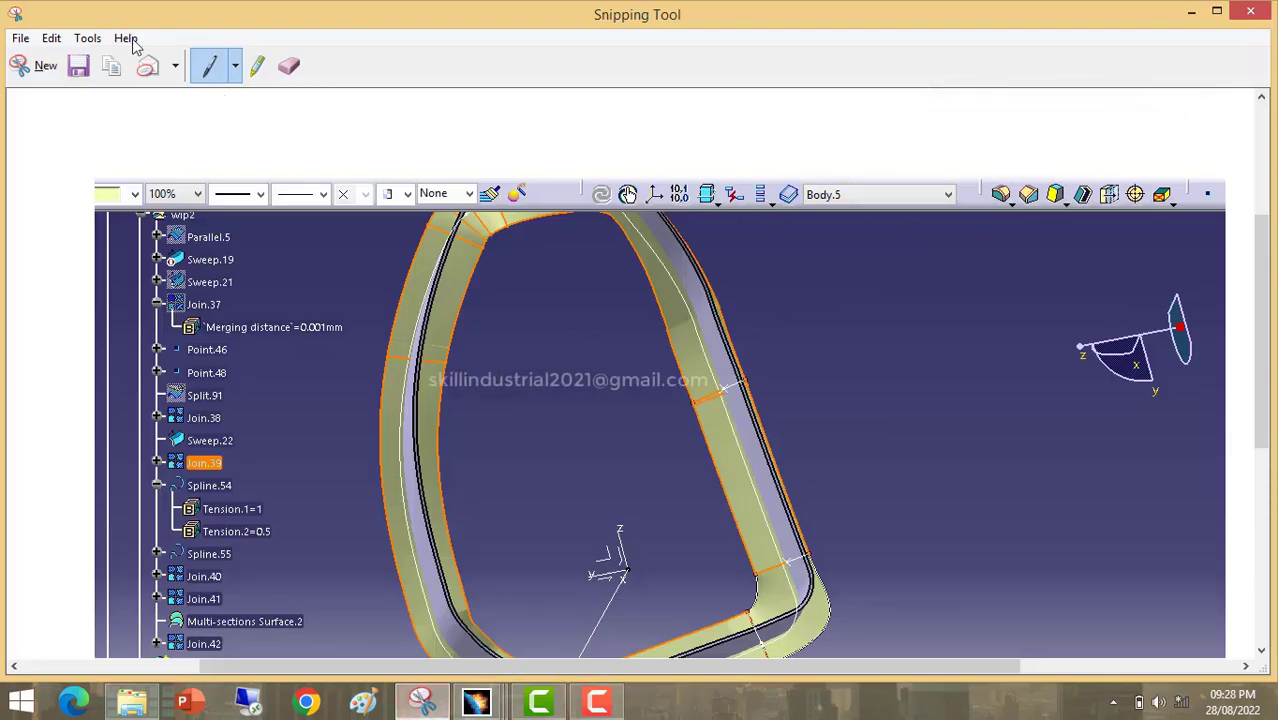
pyautogui.click(43, 63)
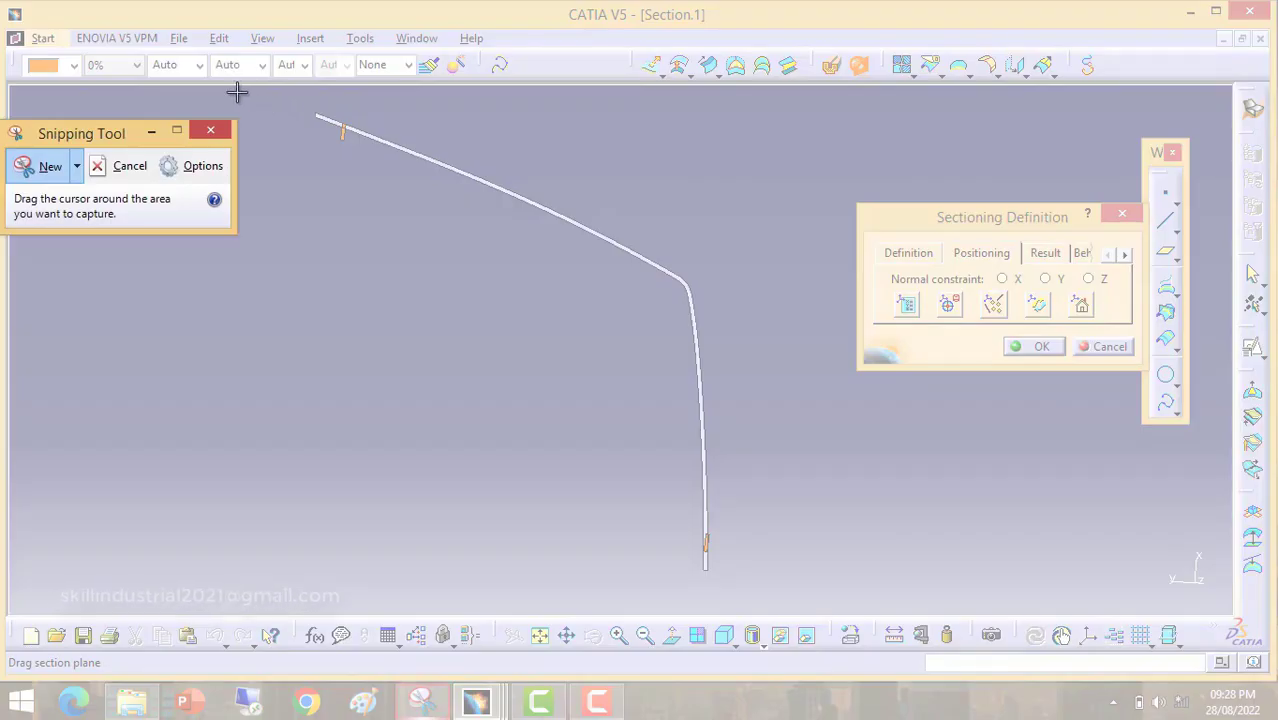
pyautogui.moveTo(205, 94); pyautogui.dragTo(866, 634)
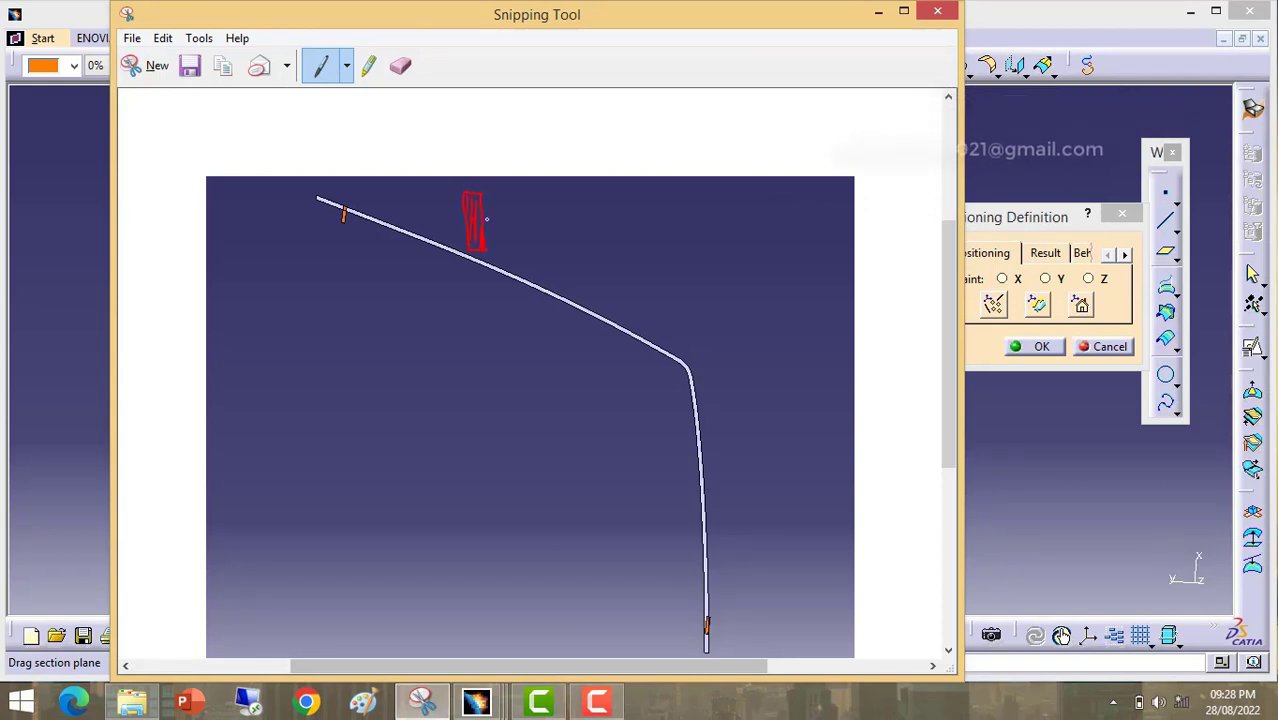
# Step: Draw on the snip in red pen an upward arrow beside the block above the profile and outlines around the joining ribs
pyautogui.moveTo(492, 202)
pyautogui.mouseDown()
pyautogui.moveTo(488, 213)
pyautogui.moveTo(501, 211)
pyautogui.mouseUp()
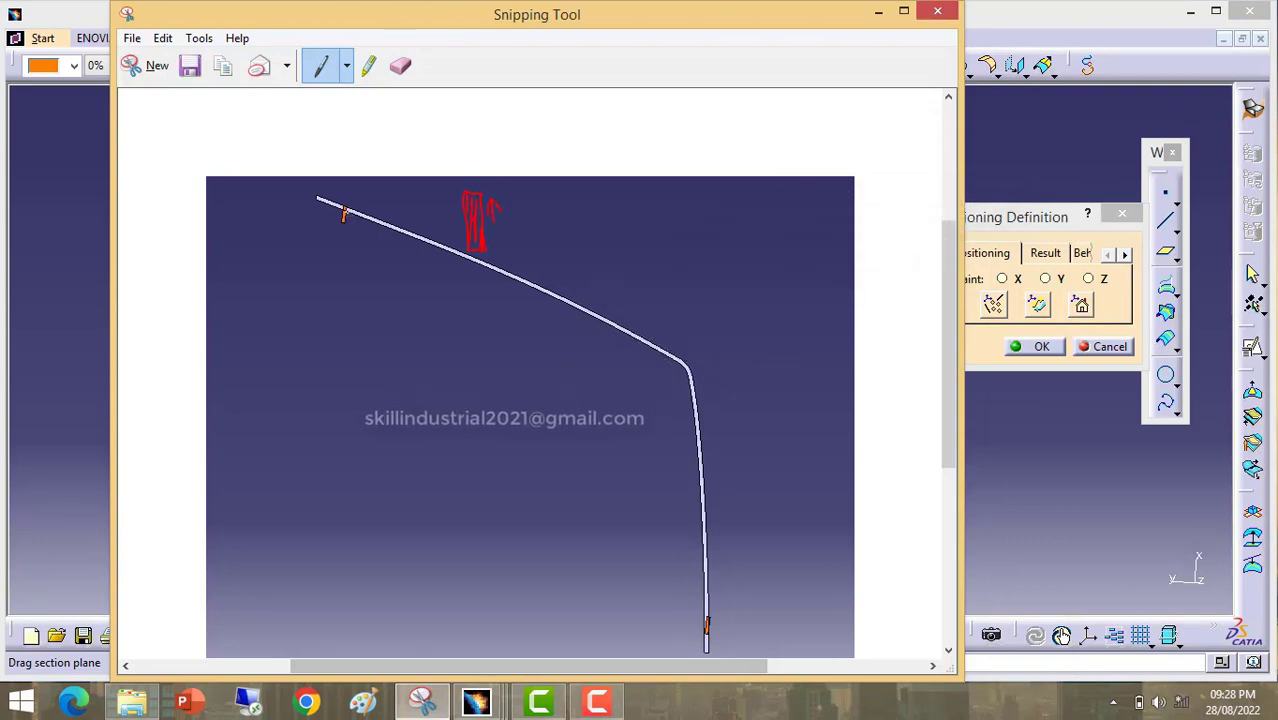
pyautogui.moveTo(342, 211)
pyautogui.mouseDown()
pyautogui.moveTo(347, 230)
pyautogui.moveTo(348, 211)
pyautogui.mouseUp()
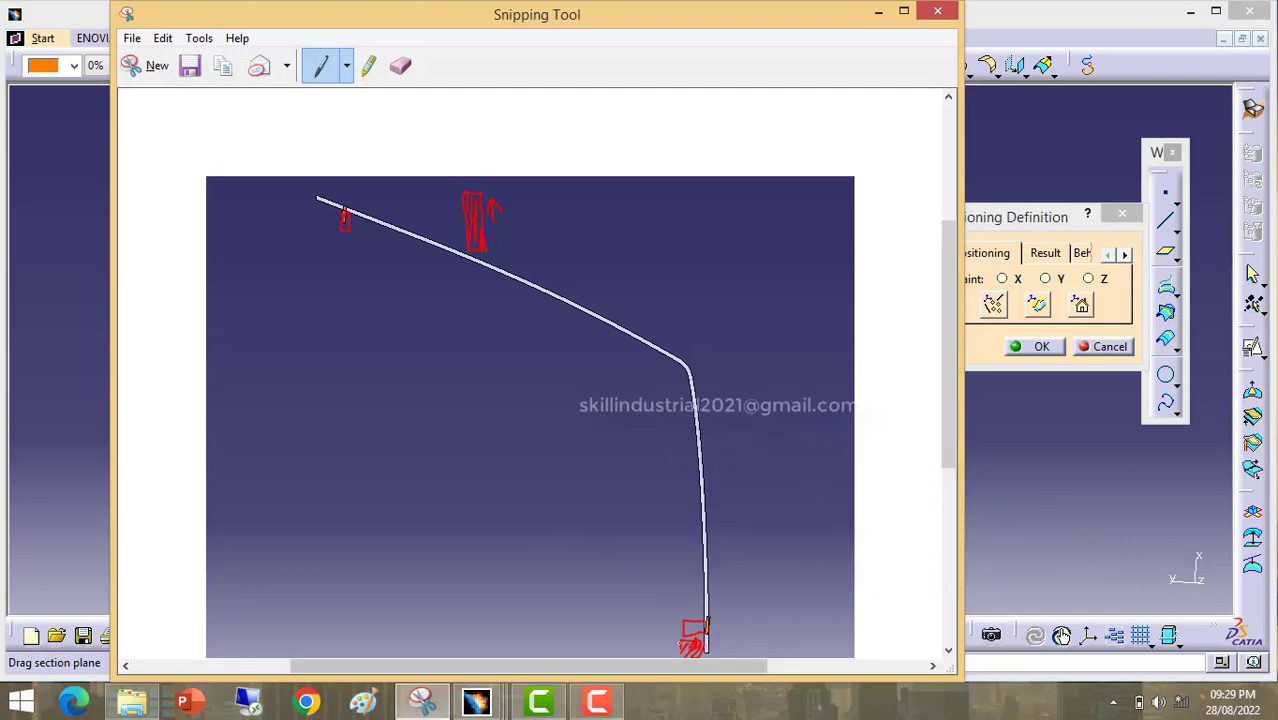
pyautogui.click(606, 703)
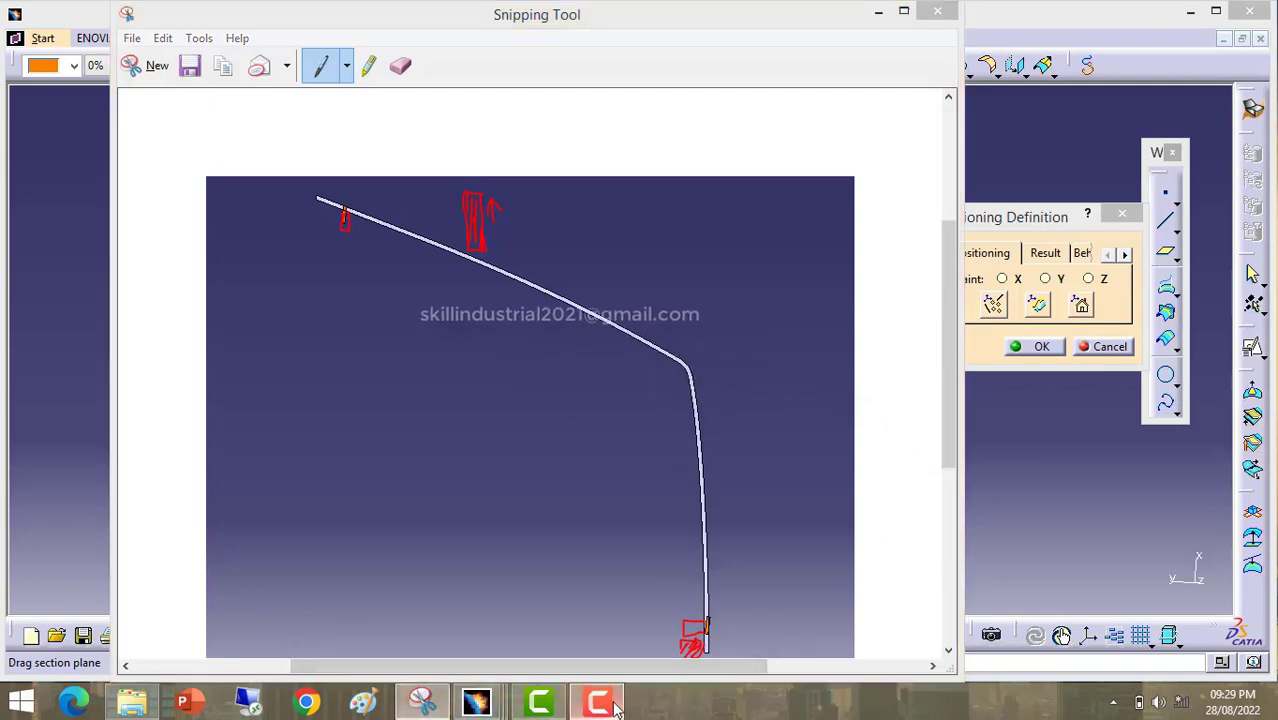
# Step: Draw on the snip a red outline from the lens corner down to the lower rib, with an arrow pointing left from it
pyautogui.click(1194, 615)
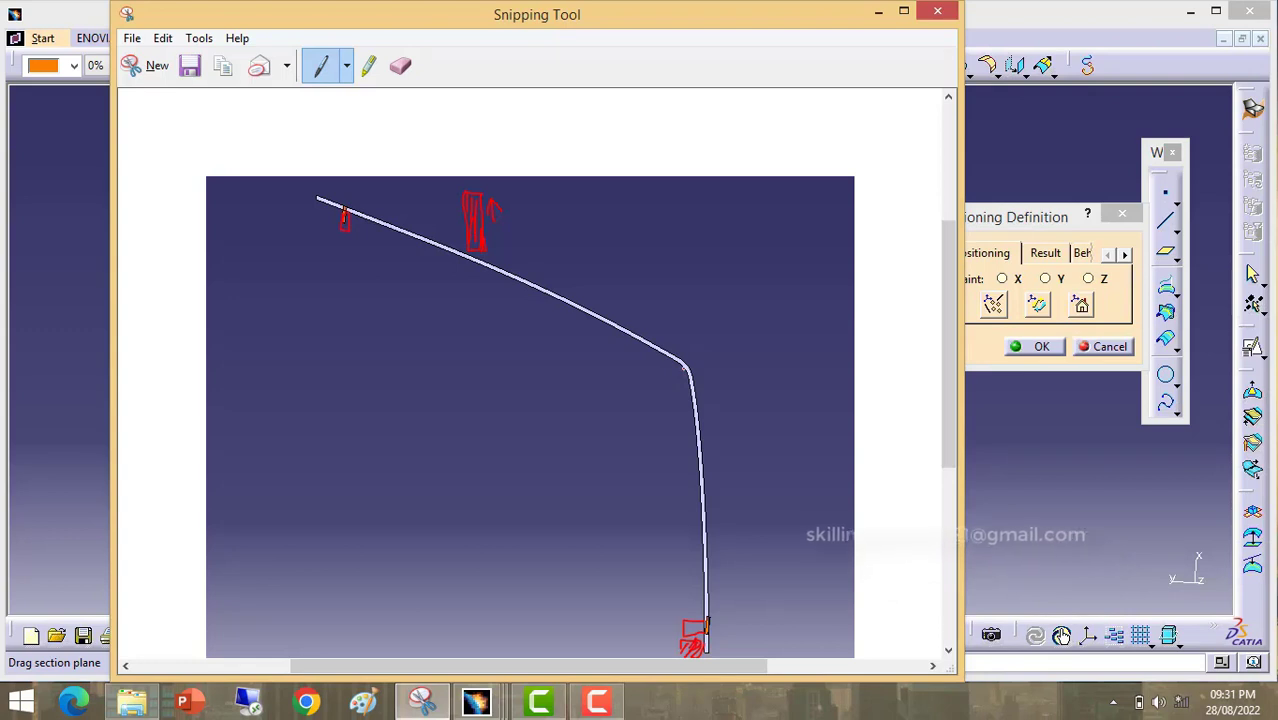
pyautogui.moveTo(590, 389)
pyautogui.mouseDown()
pyautogui.moveTo(628, 630)
pyautogui.moveTo(699, 628)
pyautogui.mouseUp()
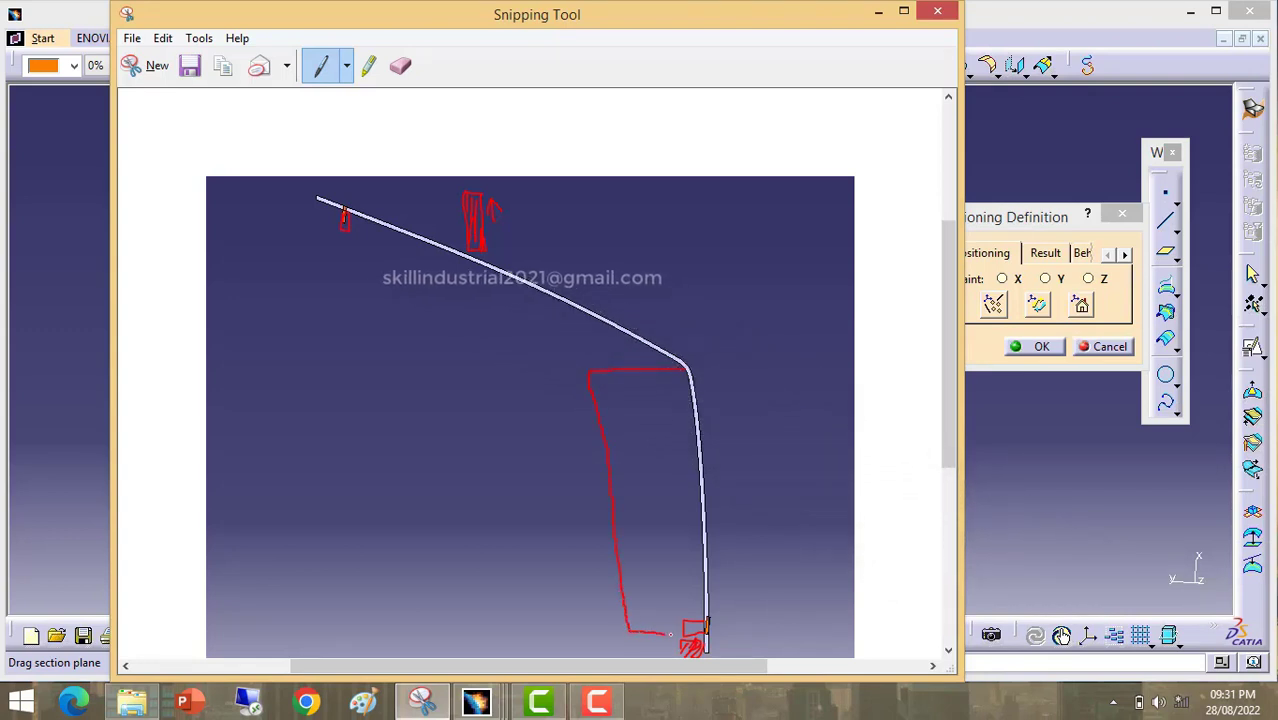
pyautogui.moveTo(614, 500); pyautogui.dragTo(548, 499)
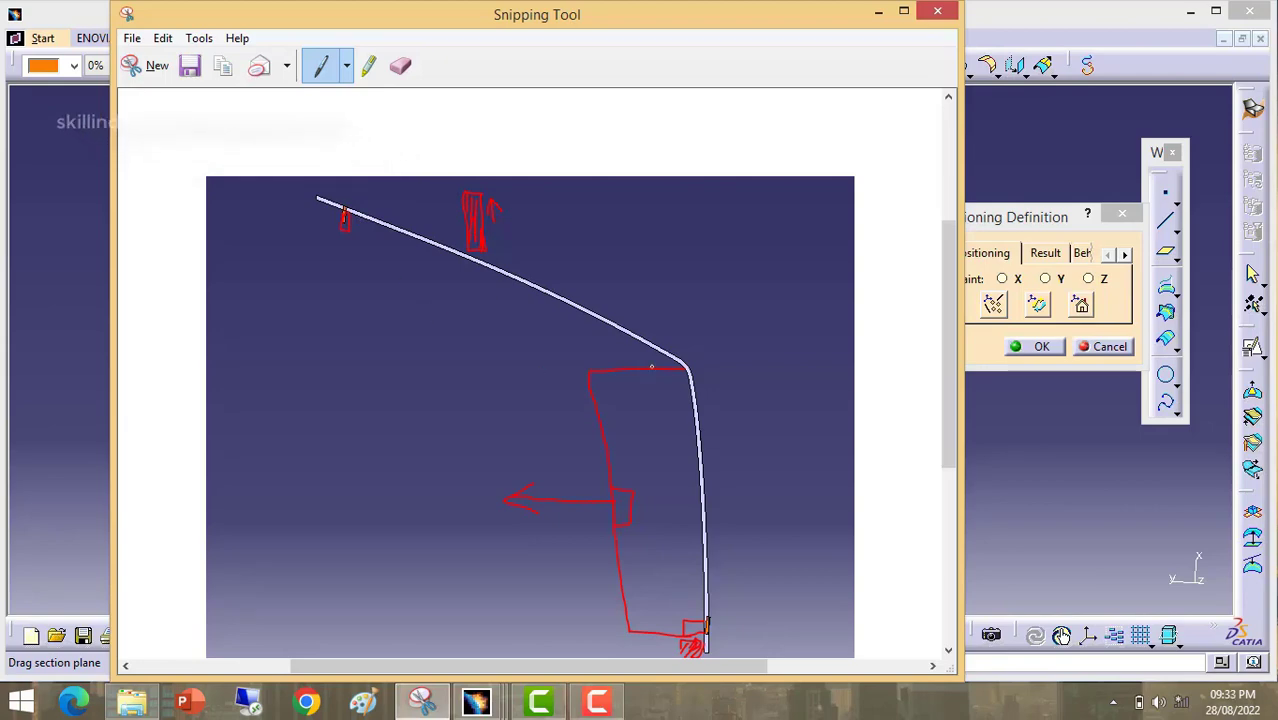
# Step: Minimize the Snipping Tool and cancel the current section to return to the final product assembly
pyautogui.click(876, 12)
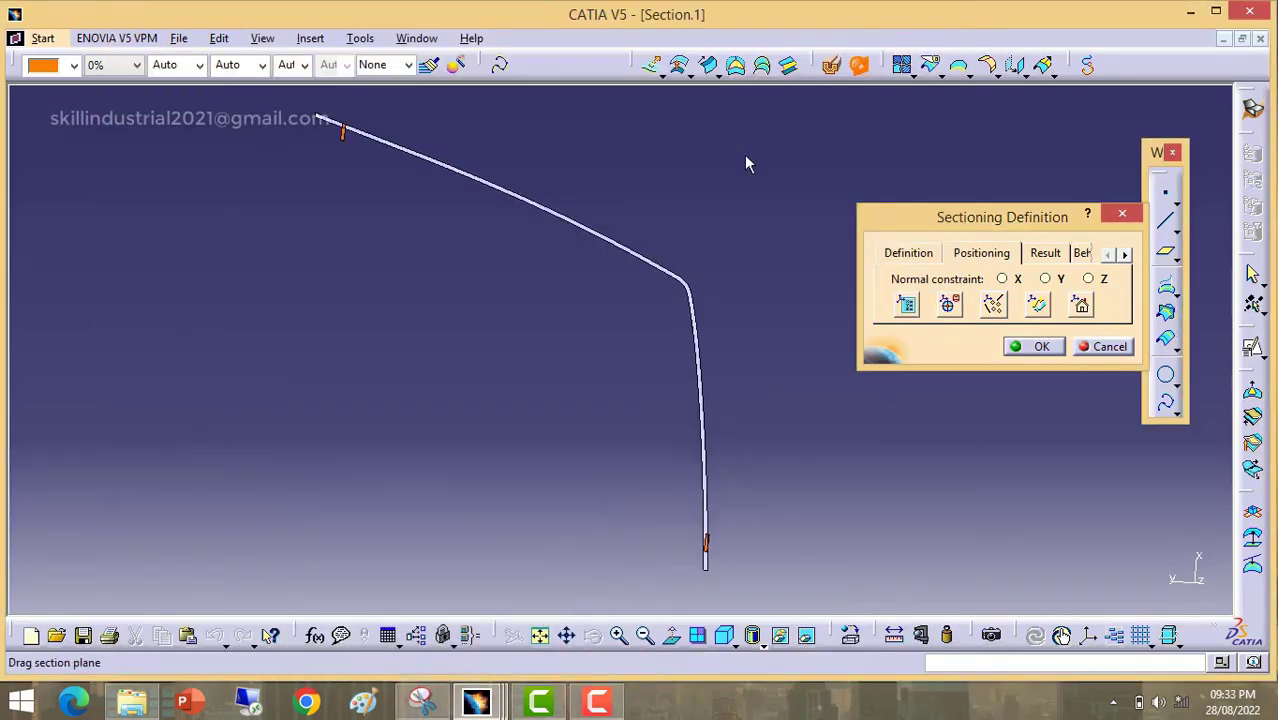
pyautogui.click(1110, 350)
pyautogui.moveTo(710, 247); pyautogui.dragTo(641, 232, button='middle')
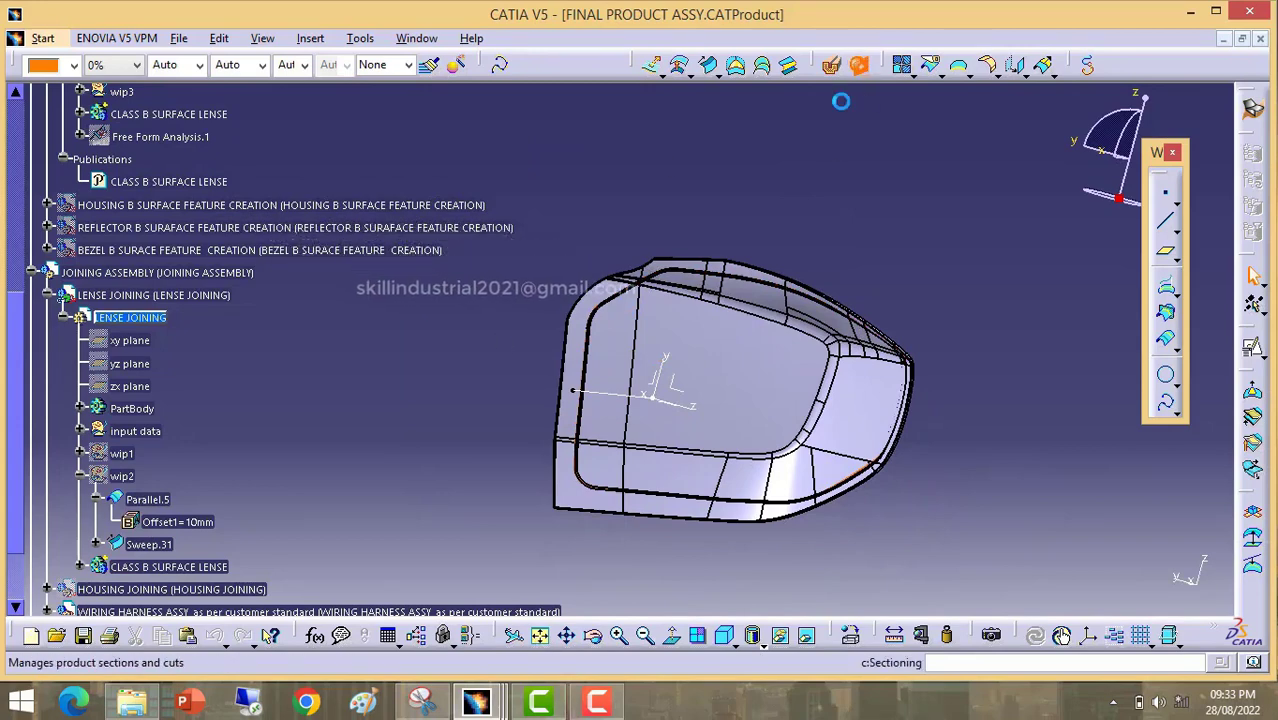
# Step: Start a new section, position its plane on the lens's lower edge with the geometrical target, and maximize the section view
pyautogui.click(857, 64)
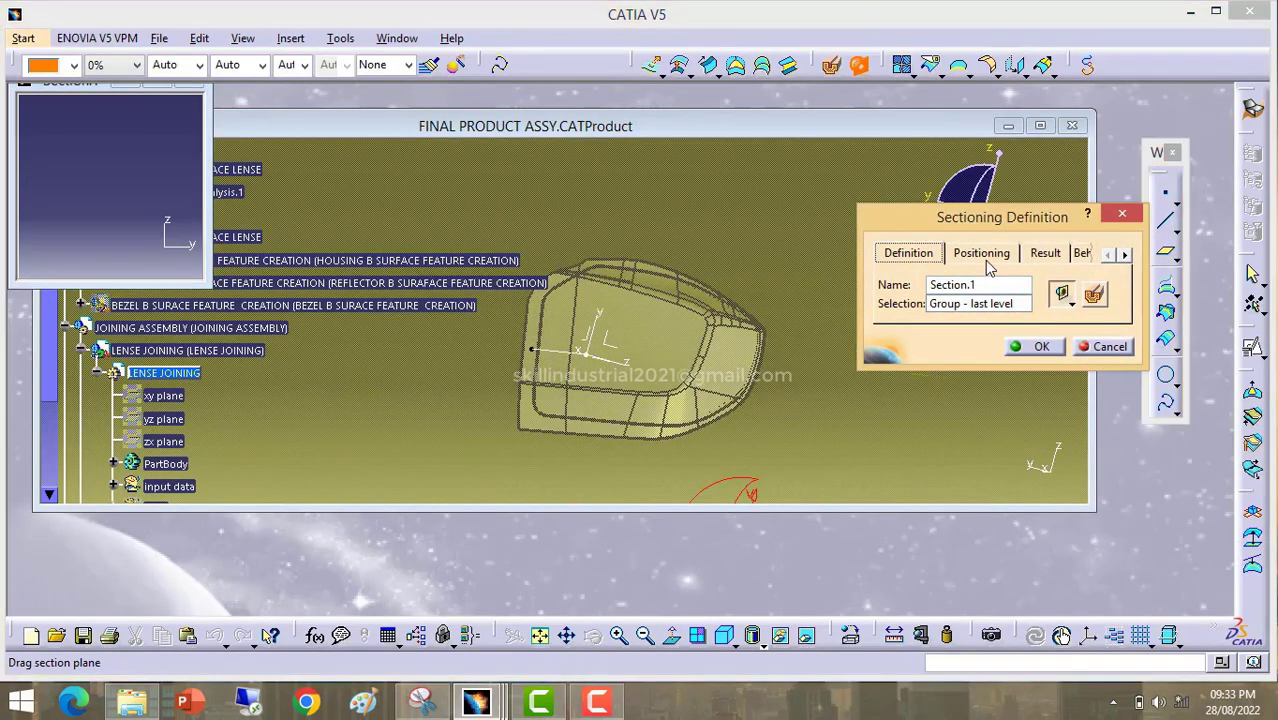
pyautogui.click(983, 254)
pyautogui.moveTo(648, 381); pyautogui.dragTo(653, 336, button='middle')
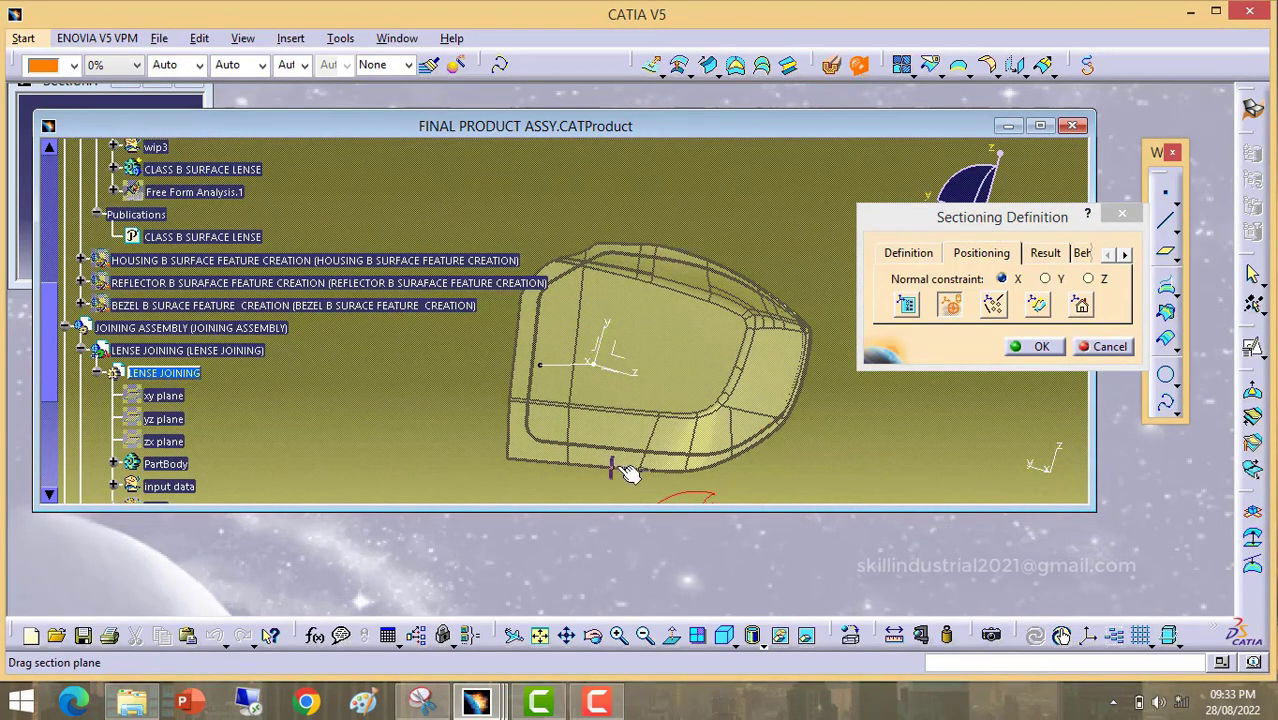
pyautogui.moveTo(628, 472); pyautogui.dragTo(690, 400)
pyautogui.click(150, 85)
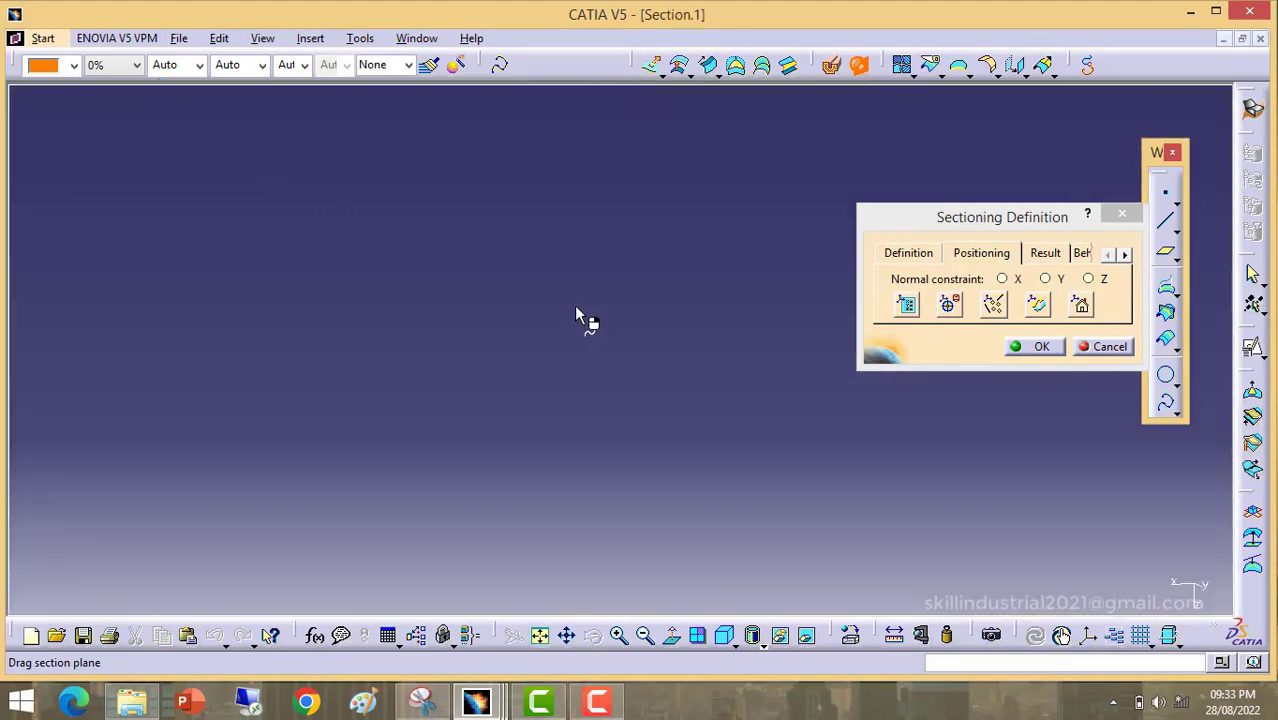
# Step: Fit the new section in its view and rotate it right three times
pyautogui.rightClick(605, 314)
pyautogui.click(569, 599)
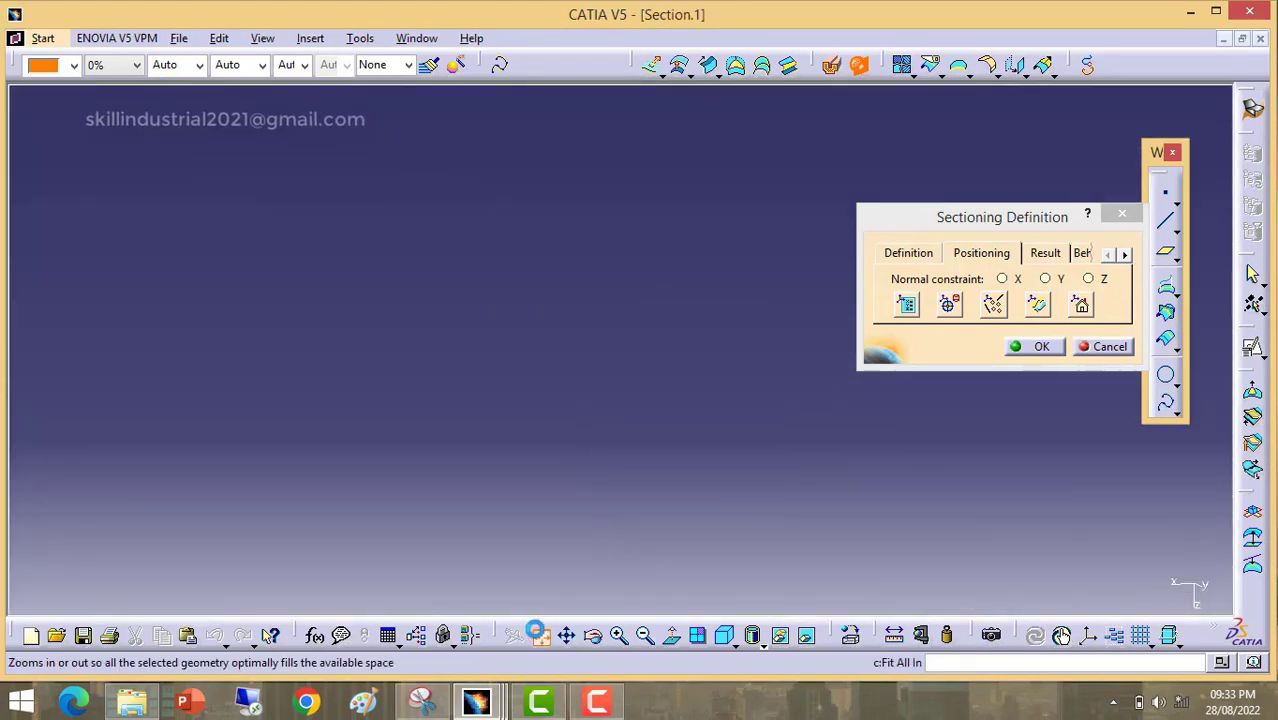
pyautogui.click(539, 636)
pyautogui.rightClick(634, 356)
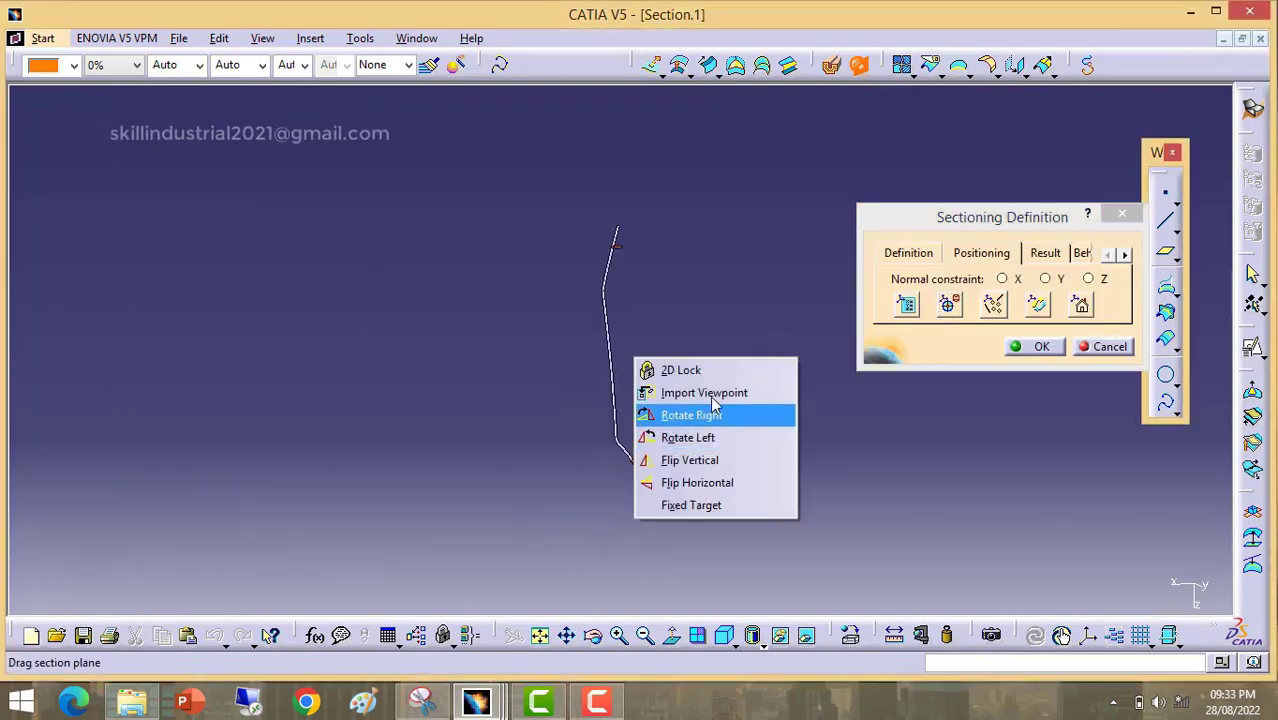
pyautogui.click(713, 417)
pyautogui.rightClick(707, 409)
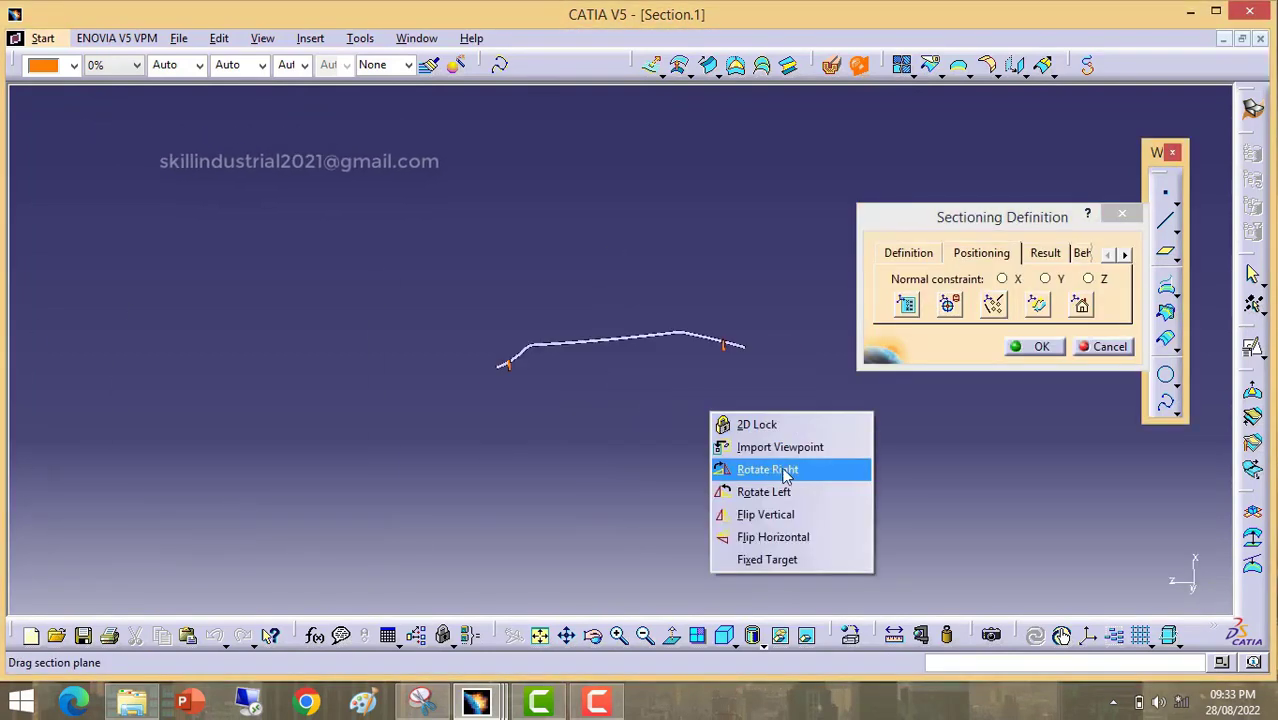
pyautogui.click(785, 467)
pyautogui.rightClick(756, 451)
pyautogui.click(826, 509)
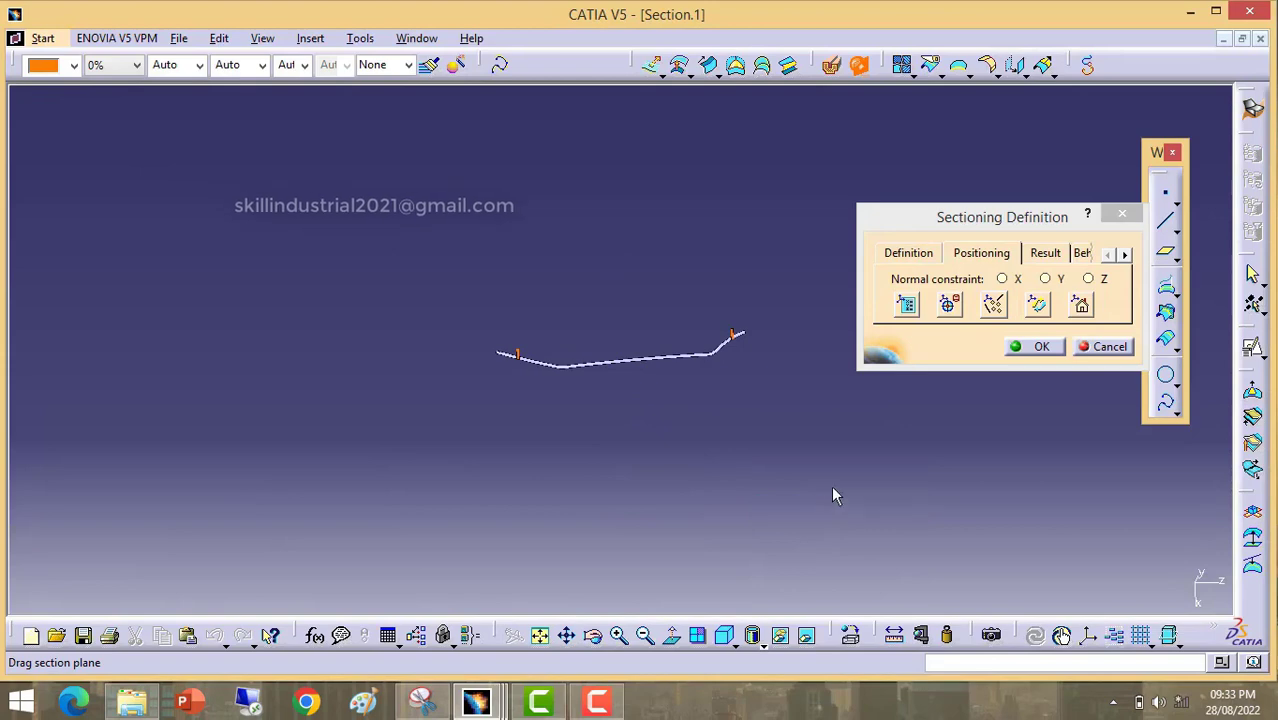
# Step: Capture a snip of the whole section profile and draw on it a red upward arrow and a frame below the profile
pyautogui.moveTo(634, 425); pyautogui.dragTo(630, 275, button='middle')
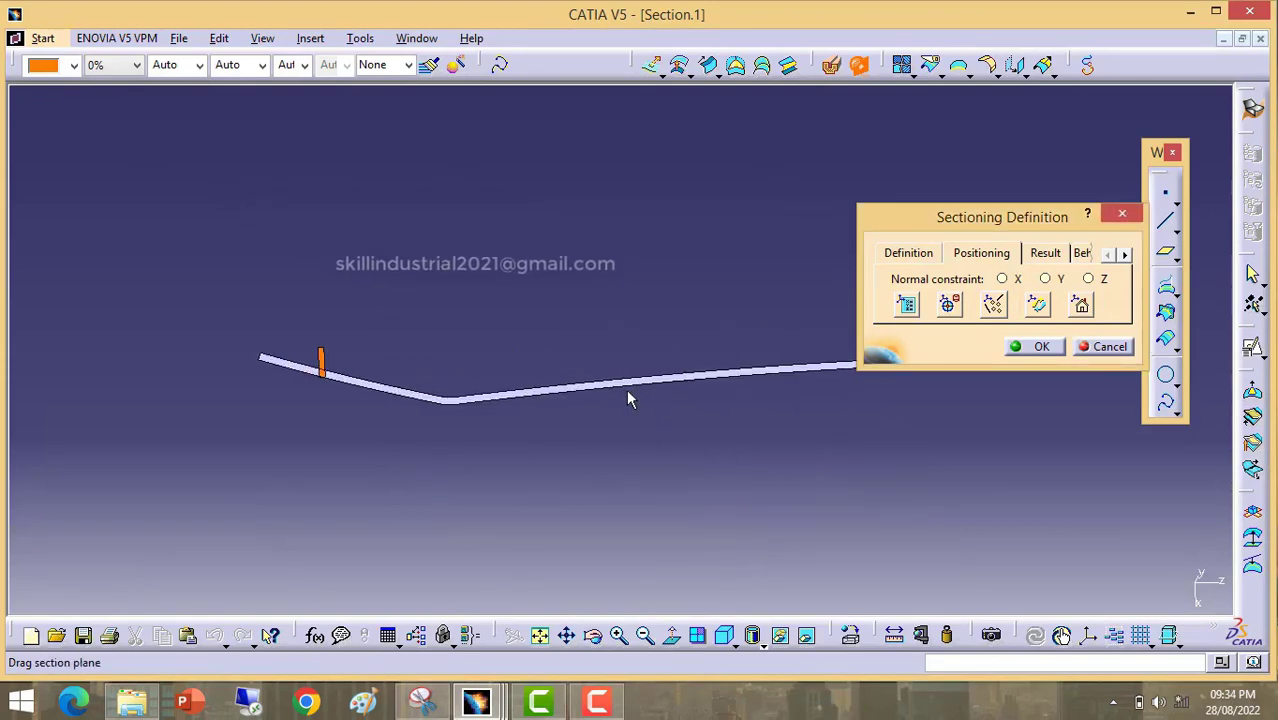
pyautogui.moveTo(628, 396); pyautogui.dragTo(445, 442, button='middle')
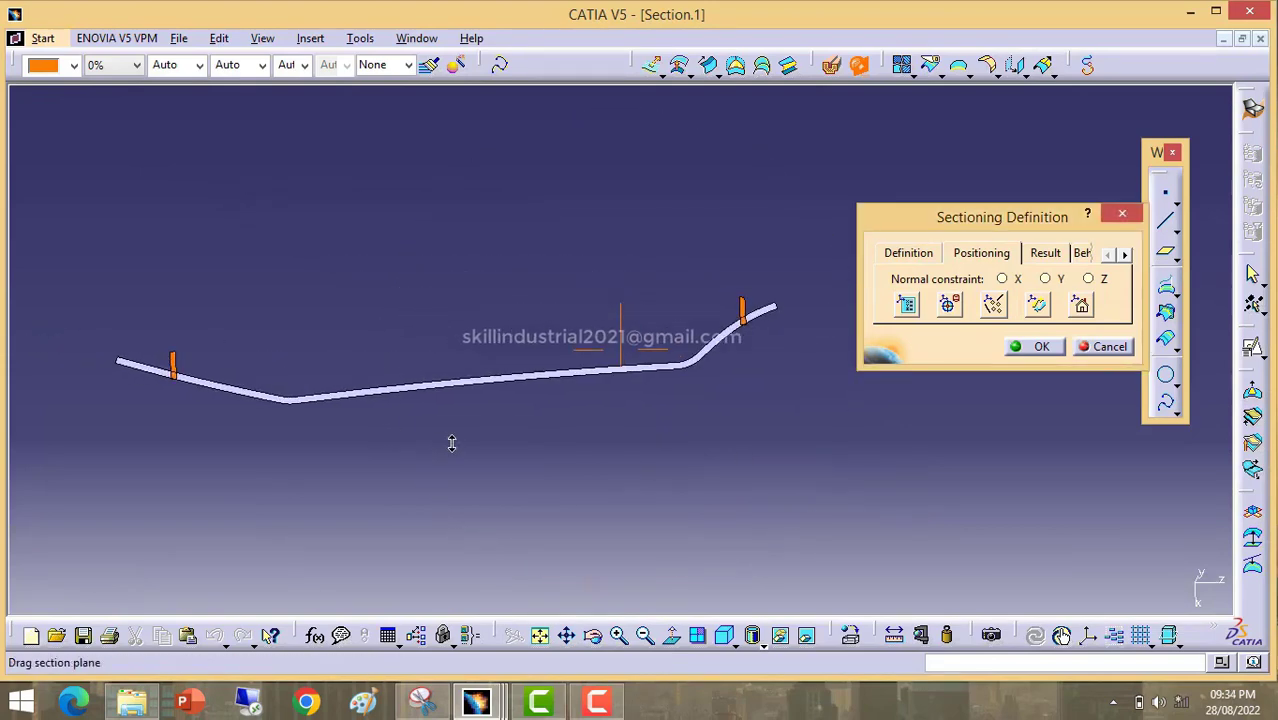
pyautogui.click(422, 701)
pyautogui.click(1073, 294)
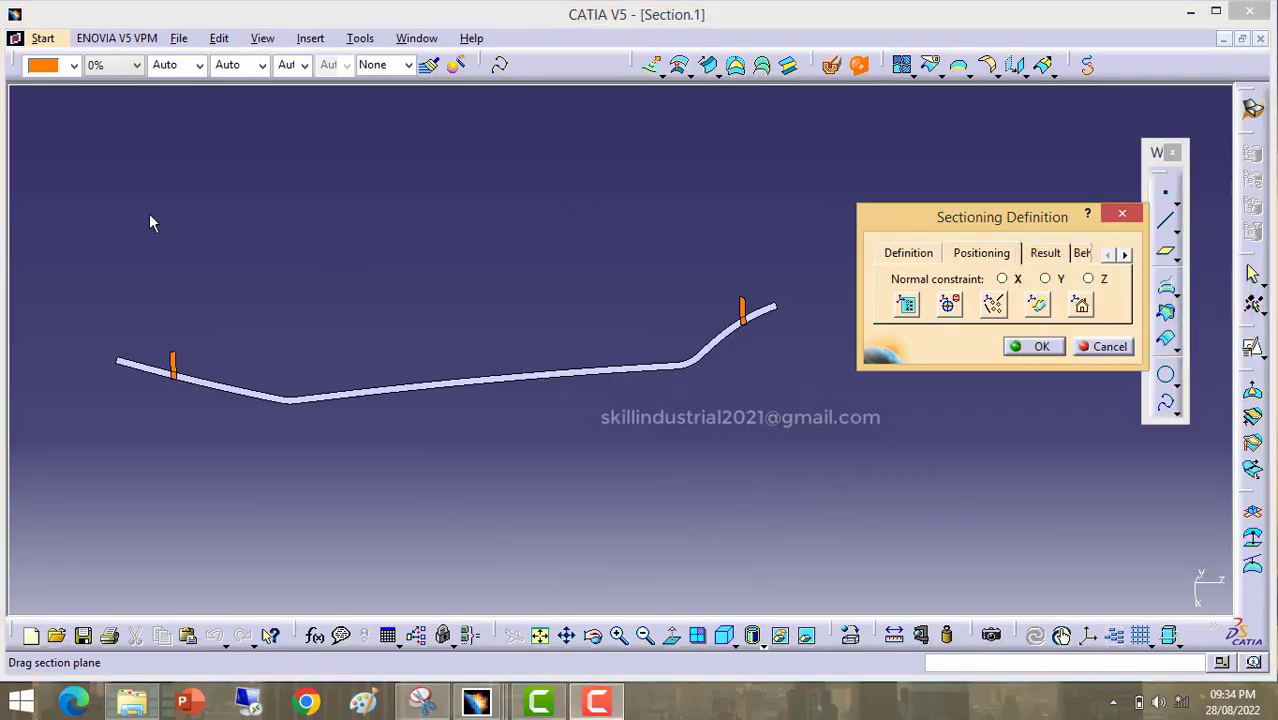
pyautogui.moveTo(57, 224); pyautogui.dragTo(814, 446)
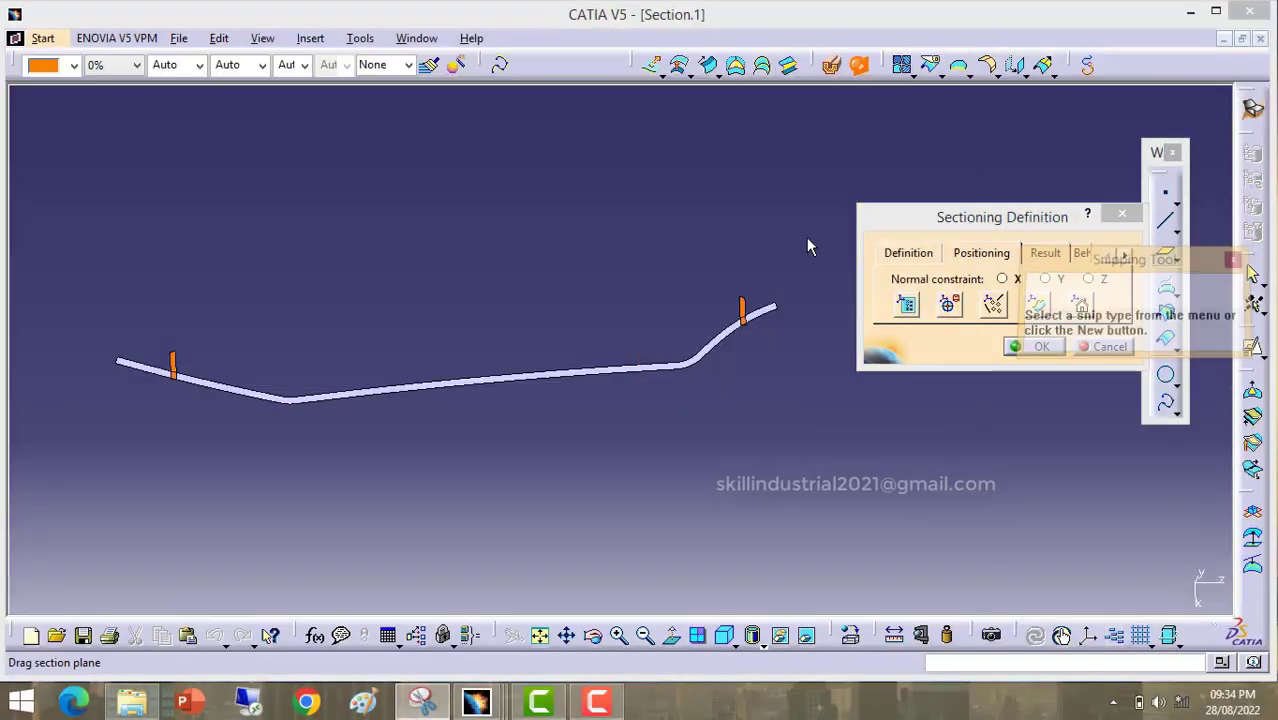
pyautogui.moveTo(54, 211); pyautogui.dragTo(847, 503)
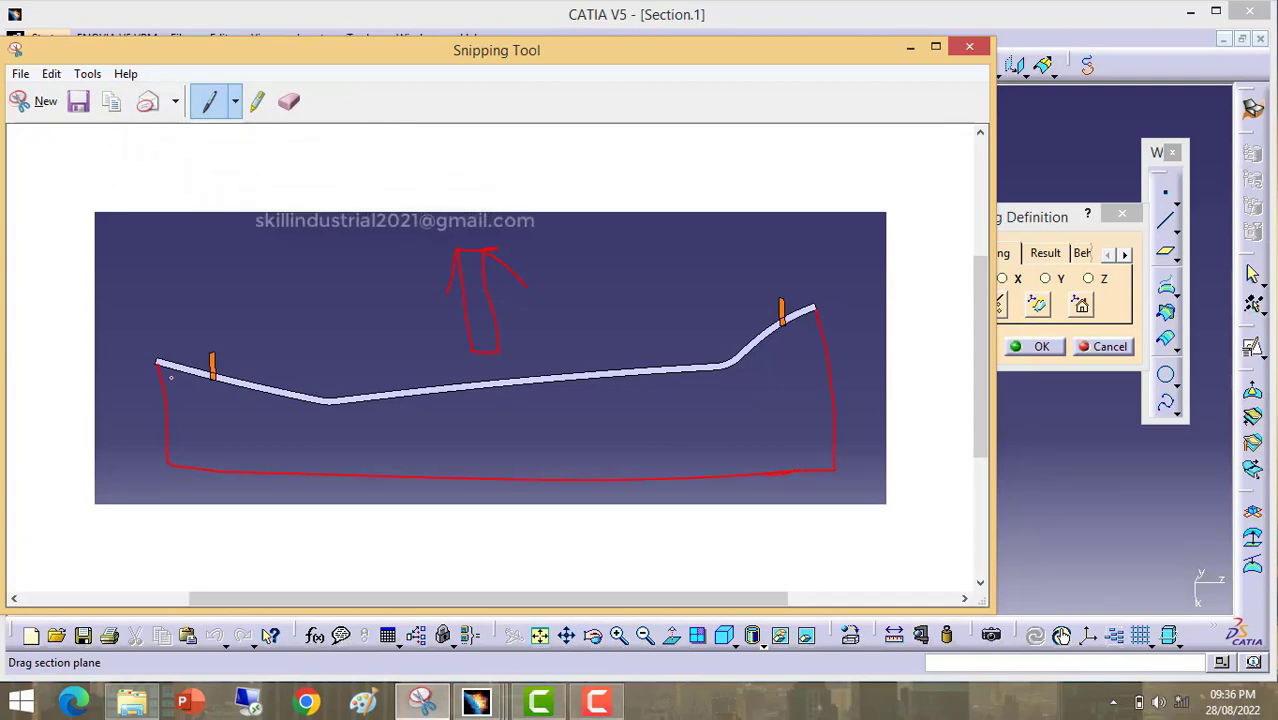
pyautogui.moveTo(171, 377); pyautogui.dragTo(168, 435)
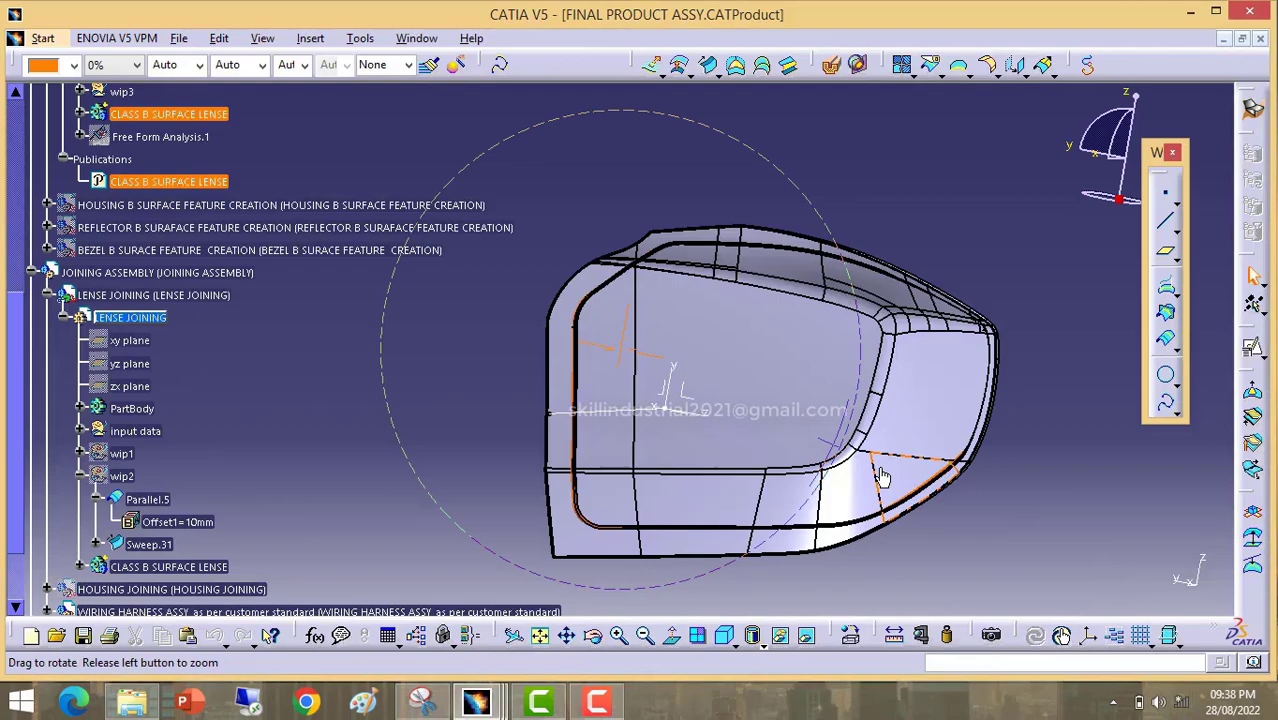
# Step: Examine the orange joining rib all around the lens from several sides in the assembly
pyautogui.moveTo(881, 478); pyautogui.dragTo(718, 222, button='middle')
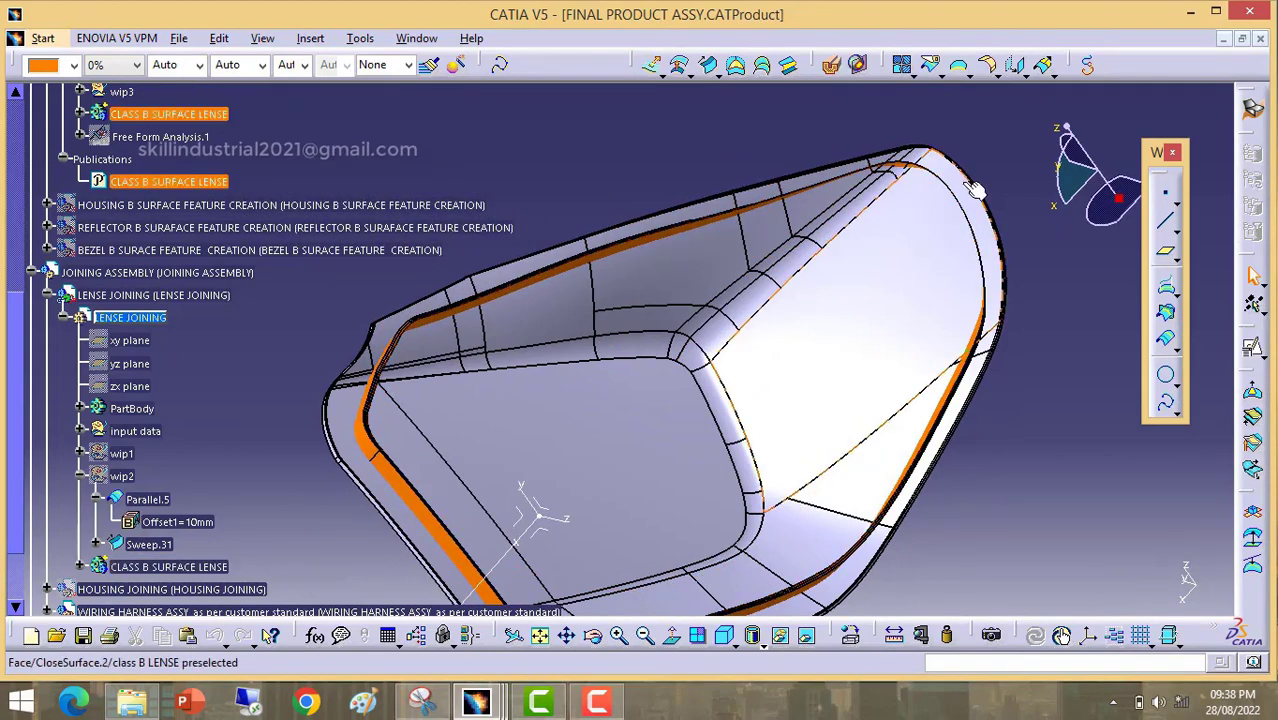
pyautogui.moveTo(845, 320); pyautogui.dragTo(410, 562, button='middle')
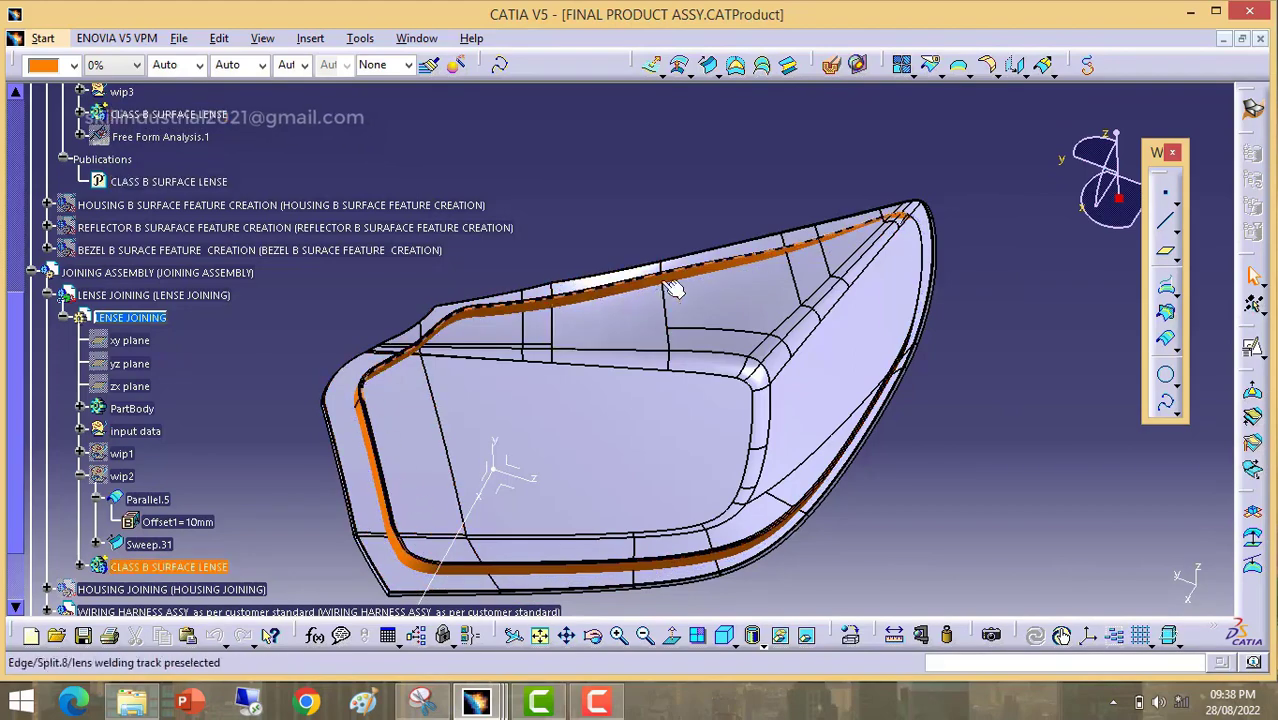
pyautogui.moveTo(675, 288); pyautogui.dragTo(830, 312, button='middle')
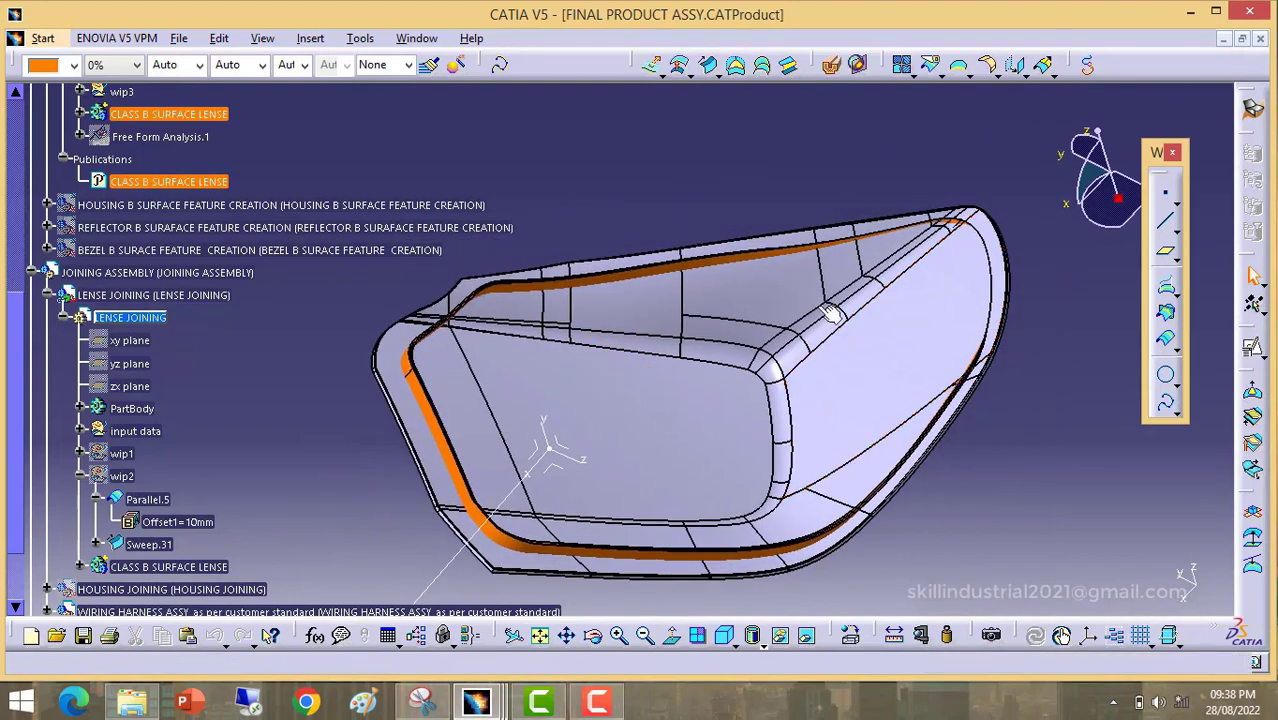
pyautogui.moveTo(770, 262); pyautogui.dragTo(993, 319, button='middle')
pyautogui.moveTo(893, 484); pyautogui.dragTo(902, 387, button='middle')
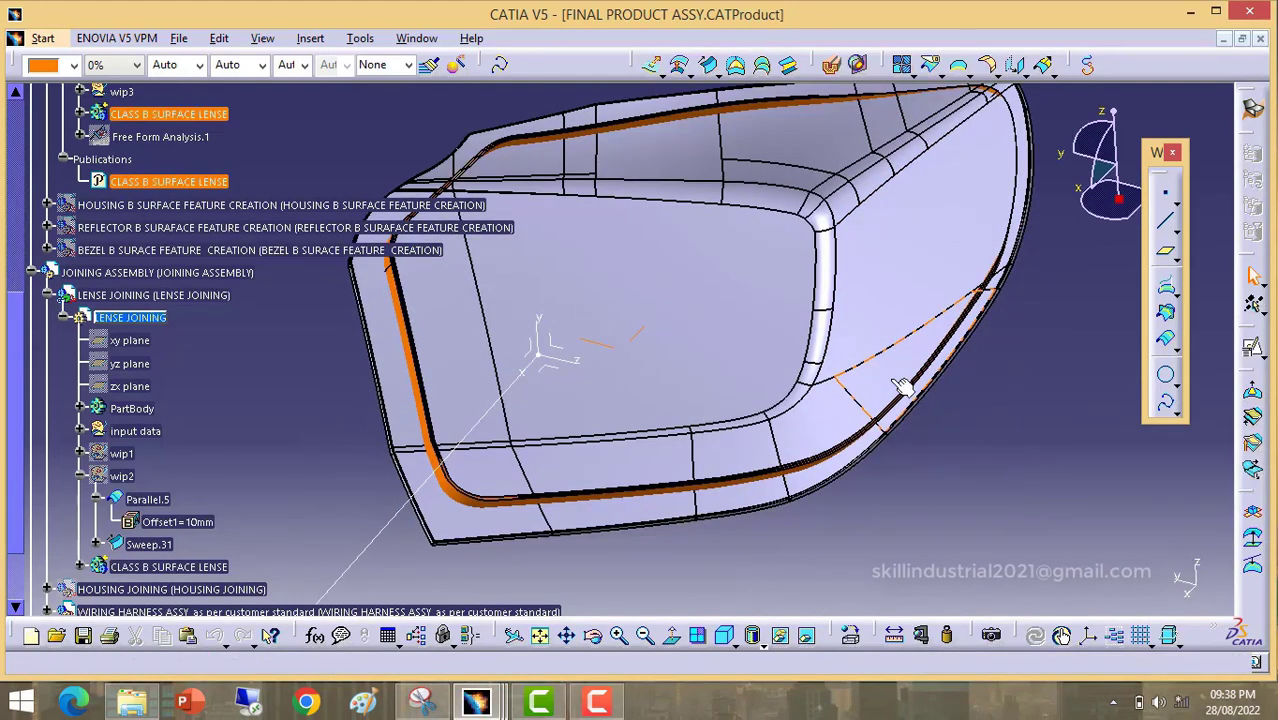
pyautogui.moveTo(775, 477); pyautogui.dragTo(724, 531, button='middle')
pyautogui.click(597, 701)
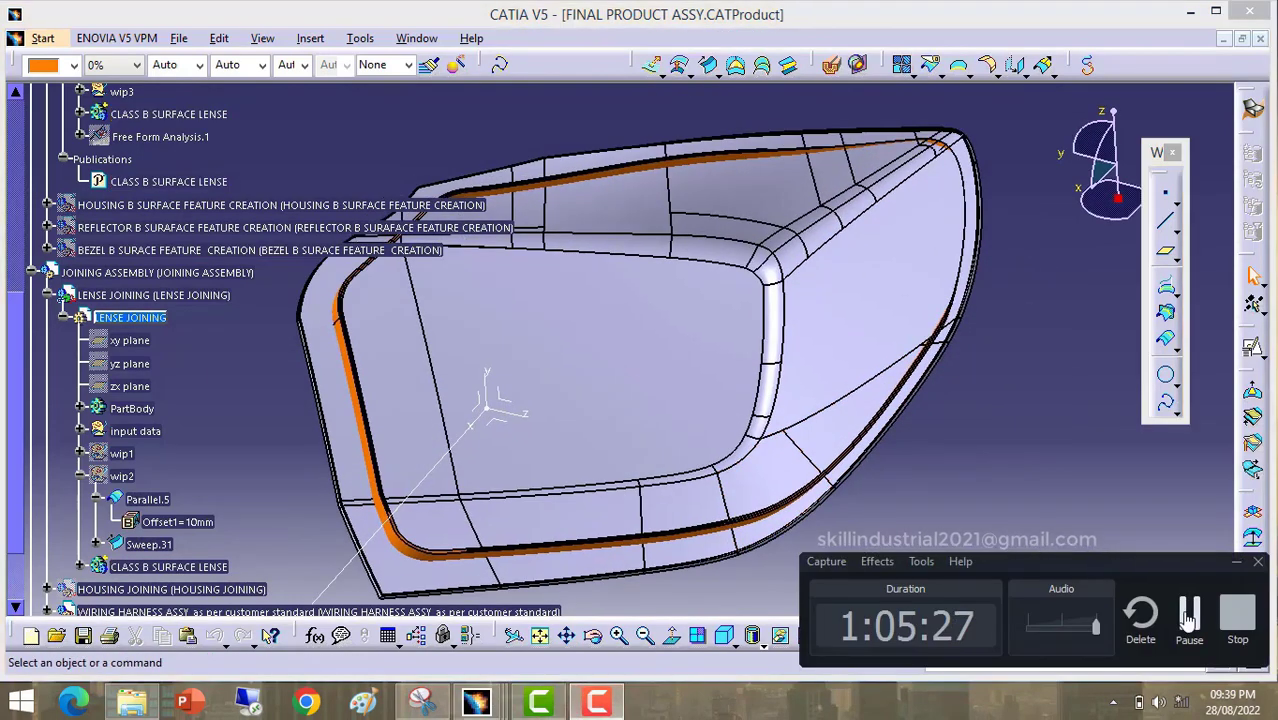
pyautogui.click(1189, 618)
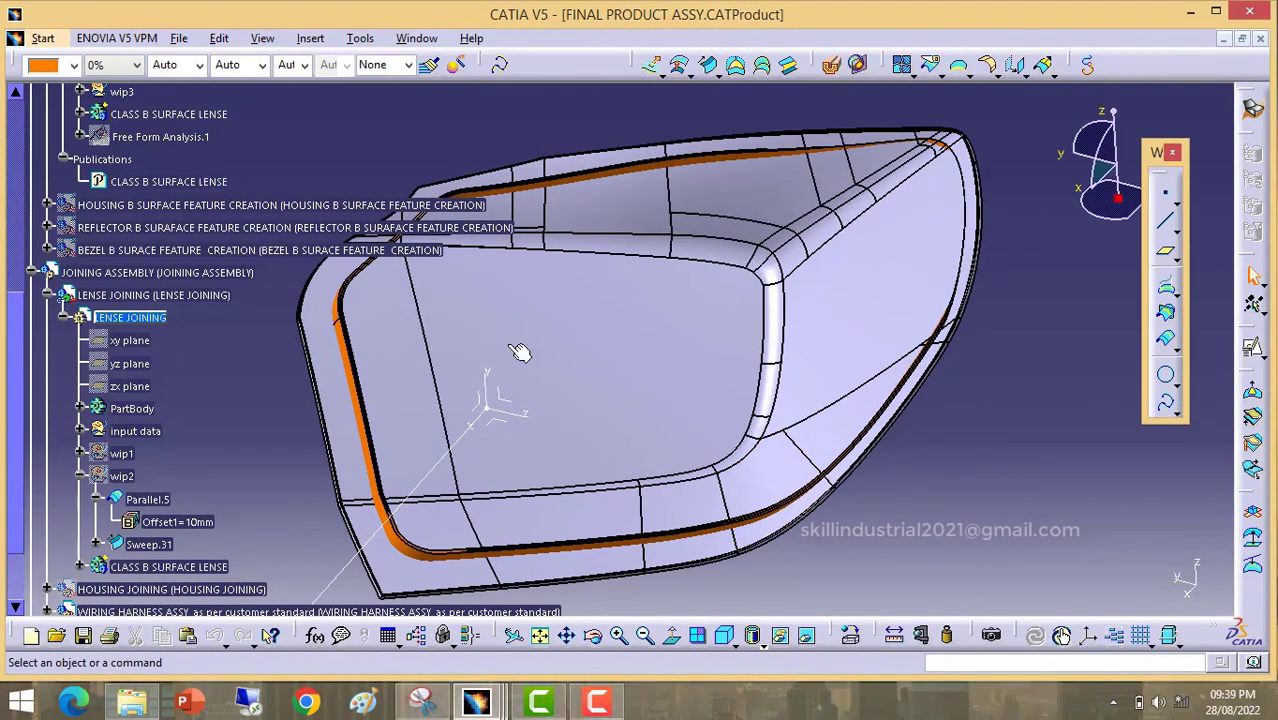
pyautogui.moveTo(519, 351); pyautogui.dragTo(575, 445, button='middle')
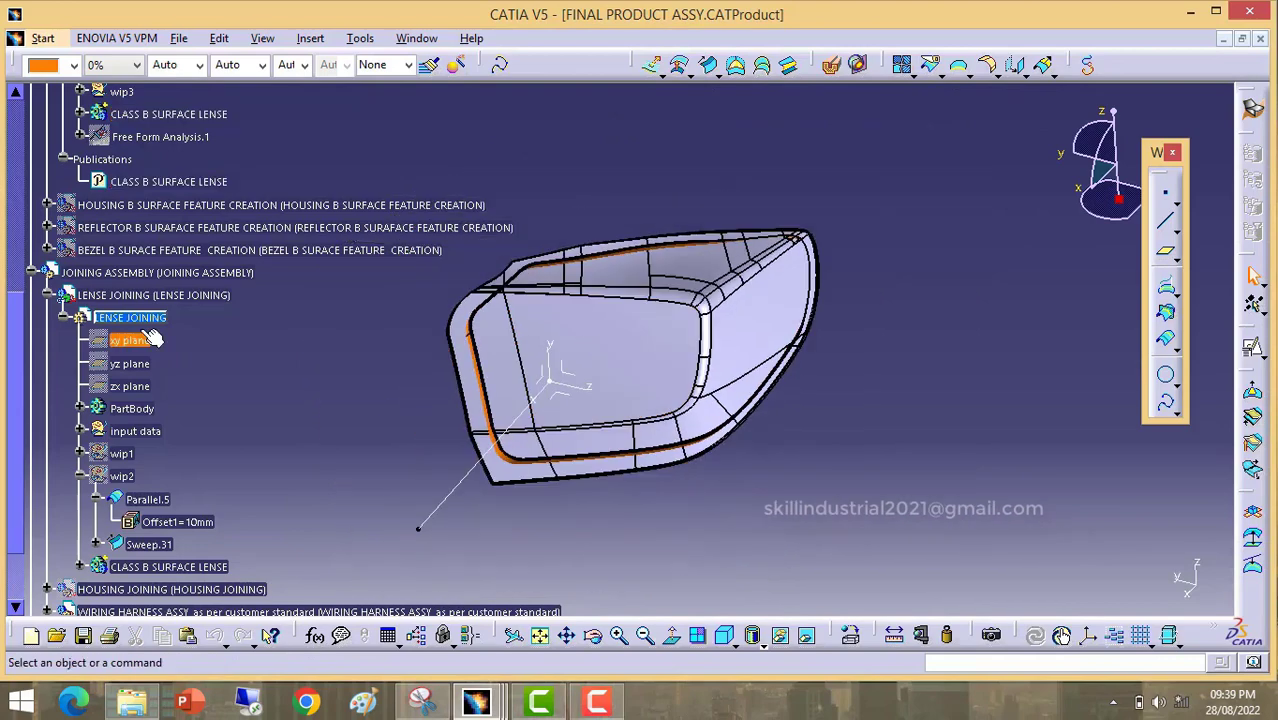
# Step: Open the LENSE JOINING part from the assembly in its own window
pyautogui.click(138, 319)
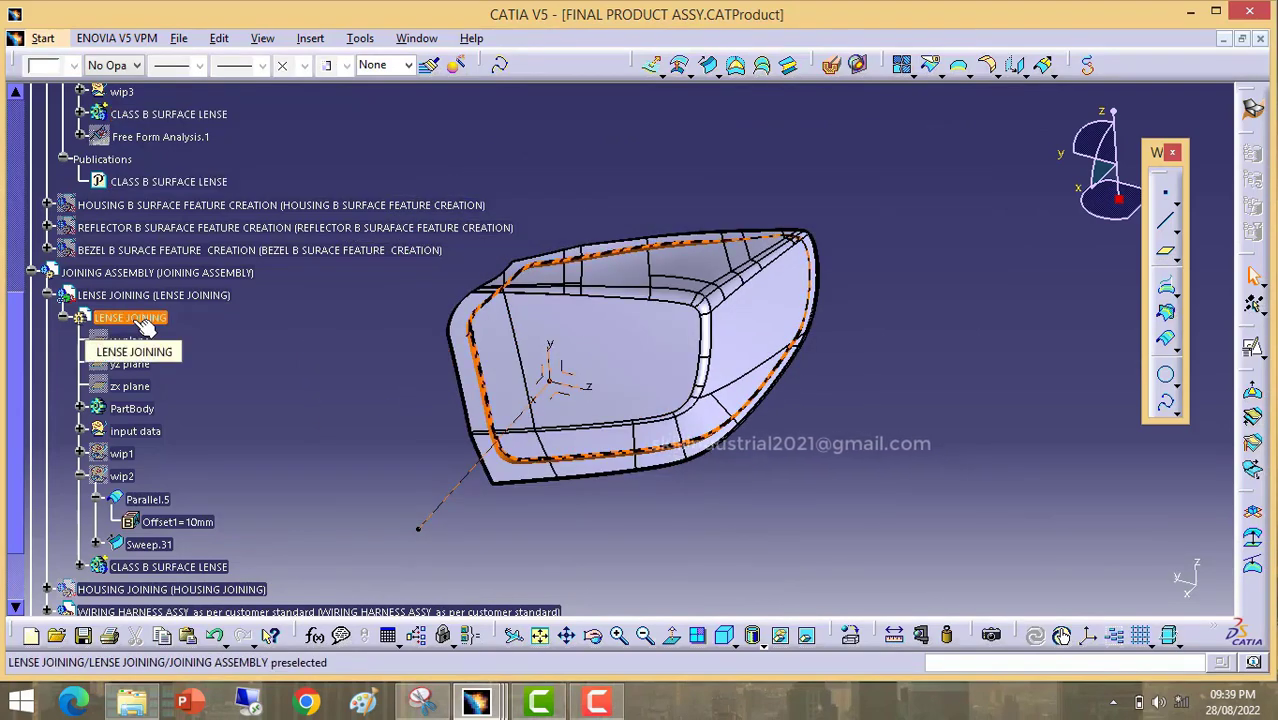
pyautogui.rightClick(145, 325)
pyautogui.moveTo(250, 662)
pyautogui.click(420, 622)
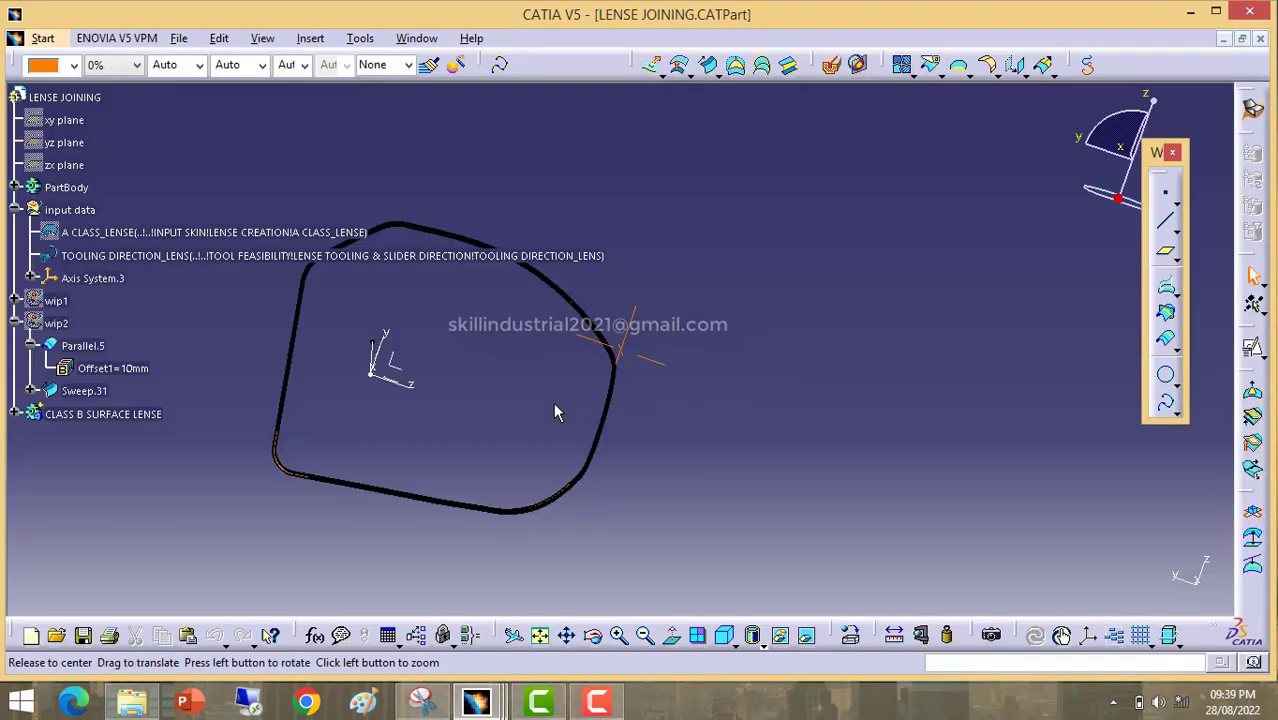
pyautogui.moveTo(556, 409); pyautogui.dragTo(352, 427, button='middle')
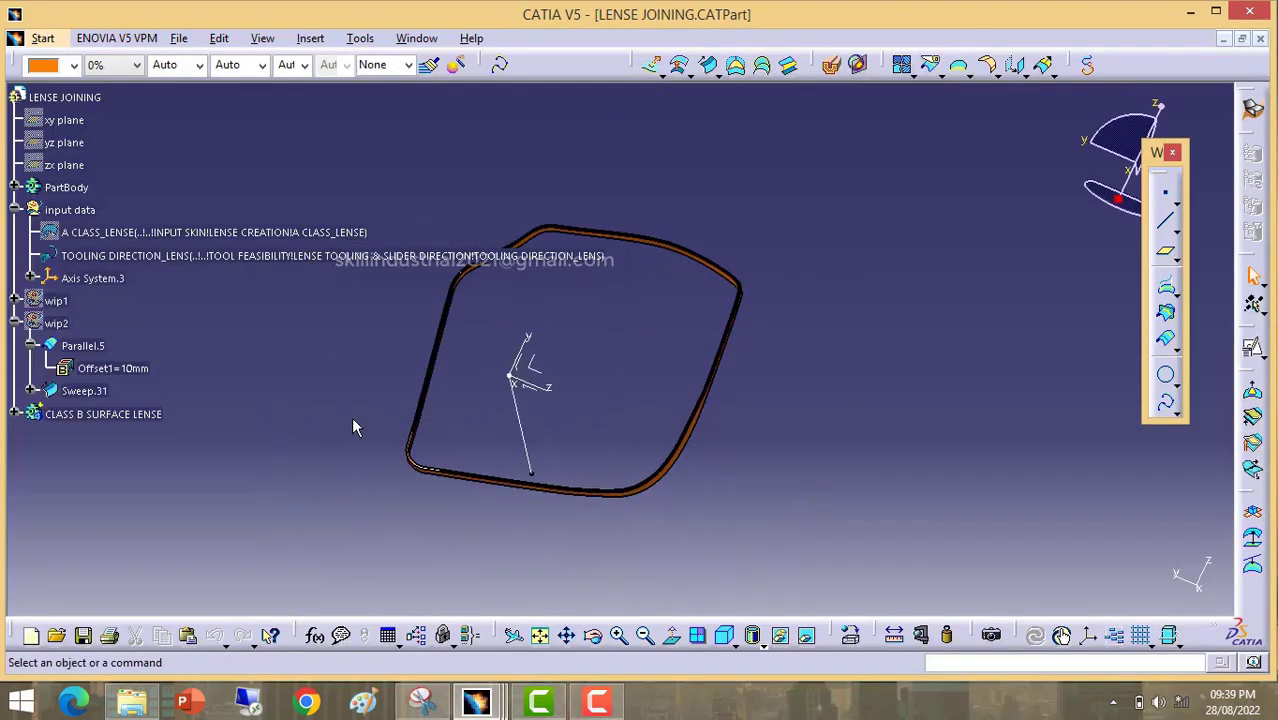
# Step: Expand the CLASS B SURFACE LENSE body and review its features
pyautogui.click(15, 413)
pyautogui.click(70, 437)
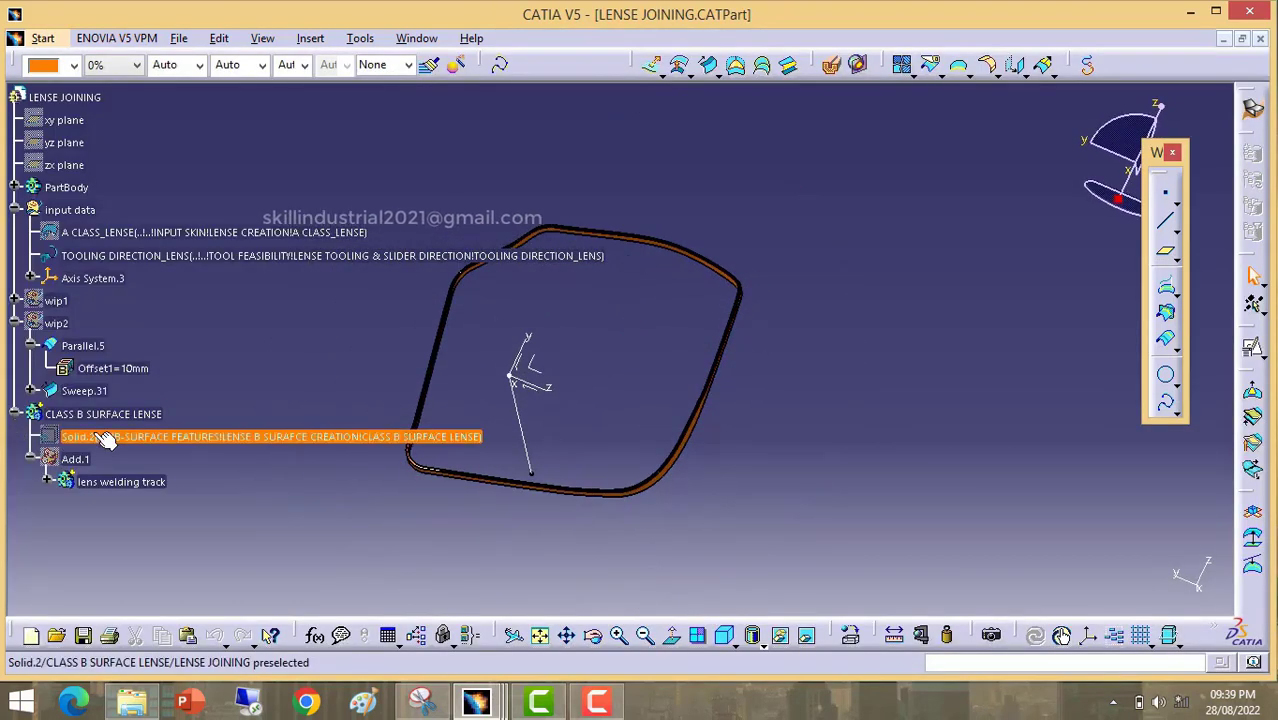
pyautogui.click(553, 339)
pyautogui.moveTo(684, 348); pyautogui.dragTo(752, 342, button='middle')
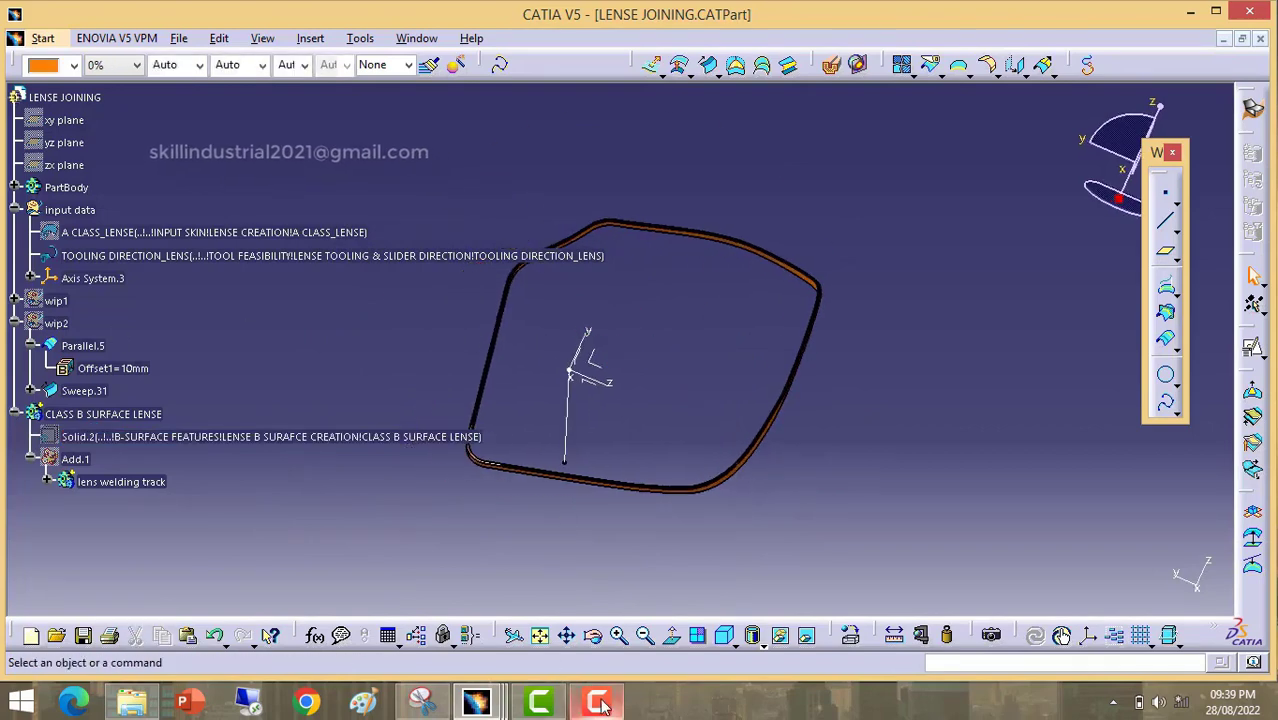
# Step: Show the wip1 geometrical set and review its features and surfaces around the lens rib
pyautogui.rightClick(52, 303)
pyautogui.click(75, 351)
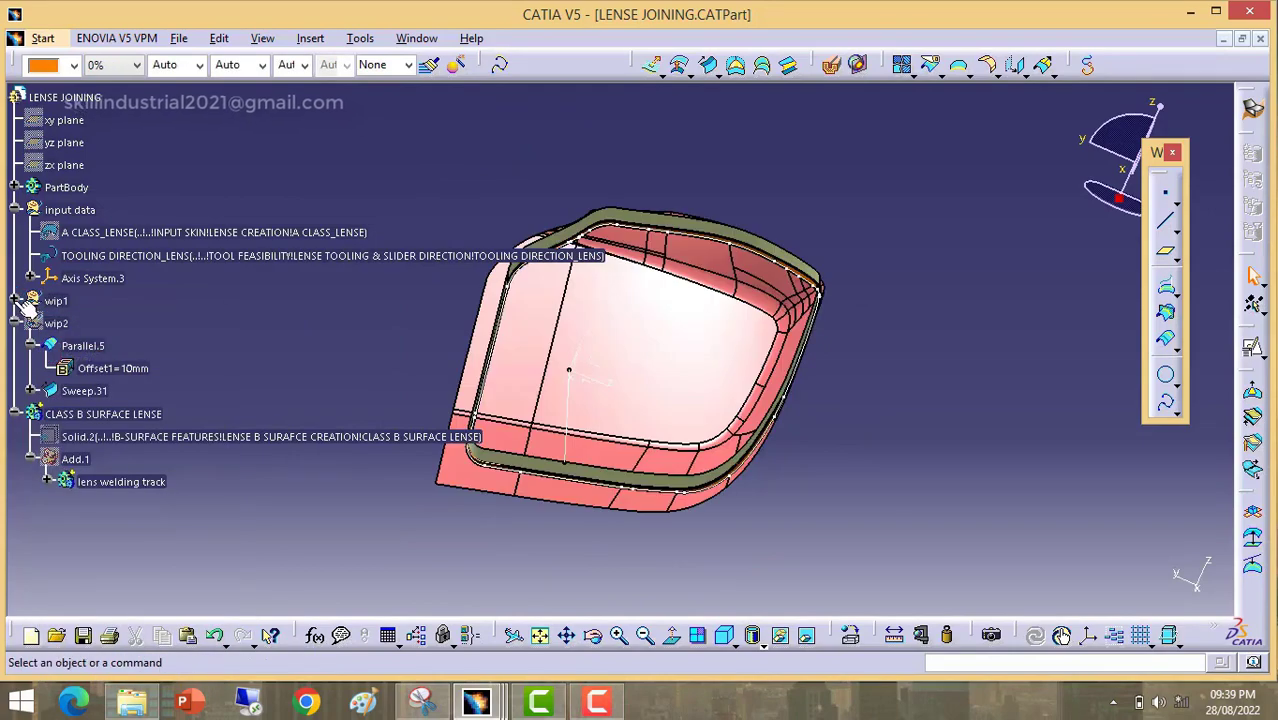
pyautogui.click(17, 301)
pyautogui.scroll(2, 157, 285)
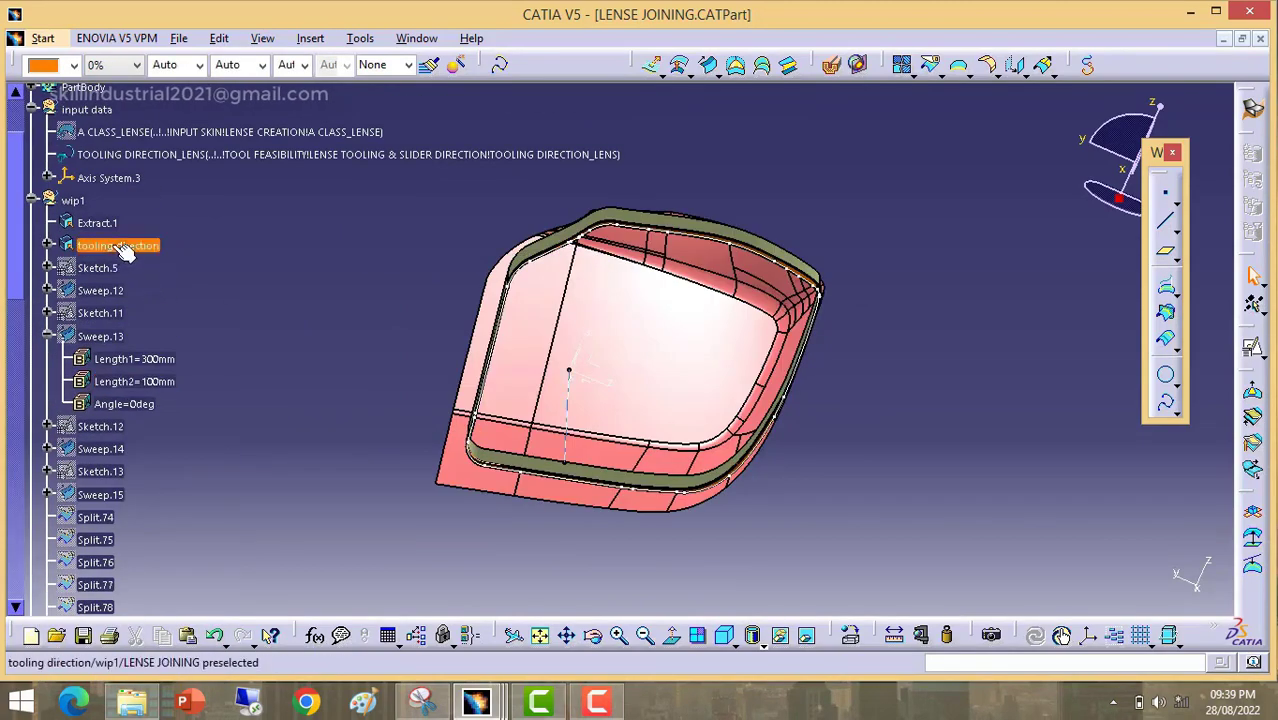
pyautogui.moveTo(595, 321); pyautogui.dragTo(668, 362, button='middle')
pyautogui.click(33, 201)
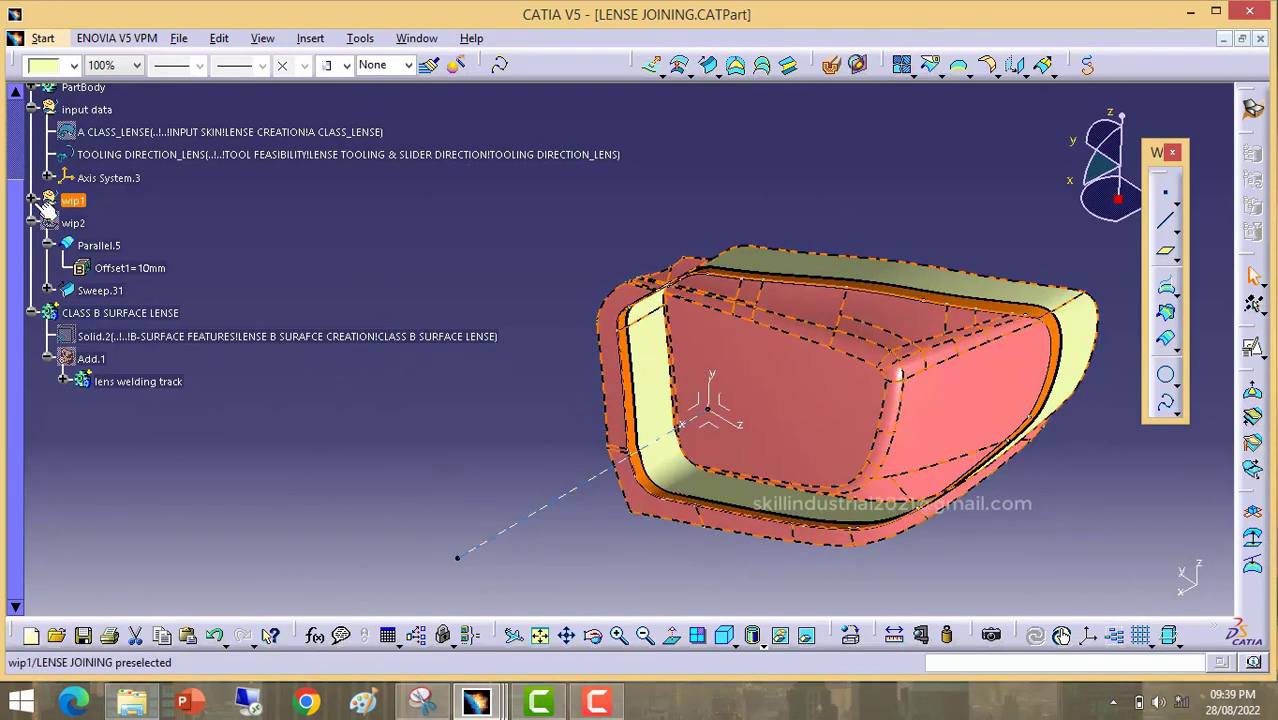
# Step: Hide the Sweep.17 surface in the wip1 geometrical set
pyautogui.click(650, 383)
pyautogui.scroll(-15, 165, 515)
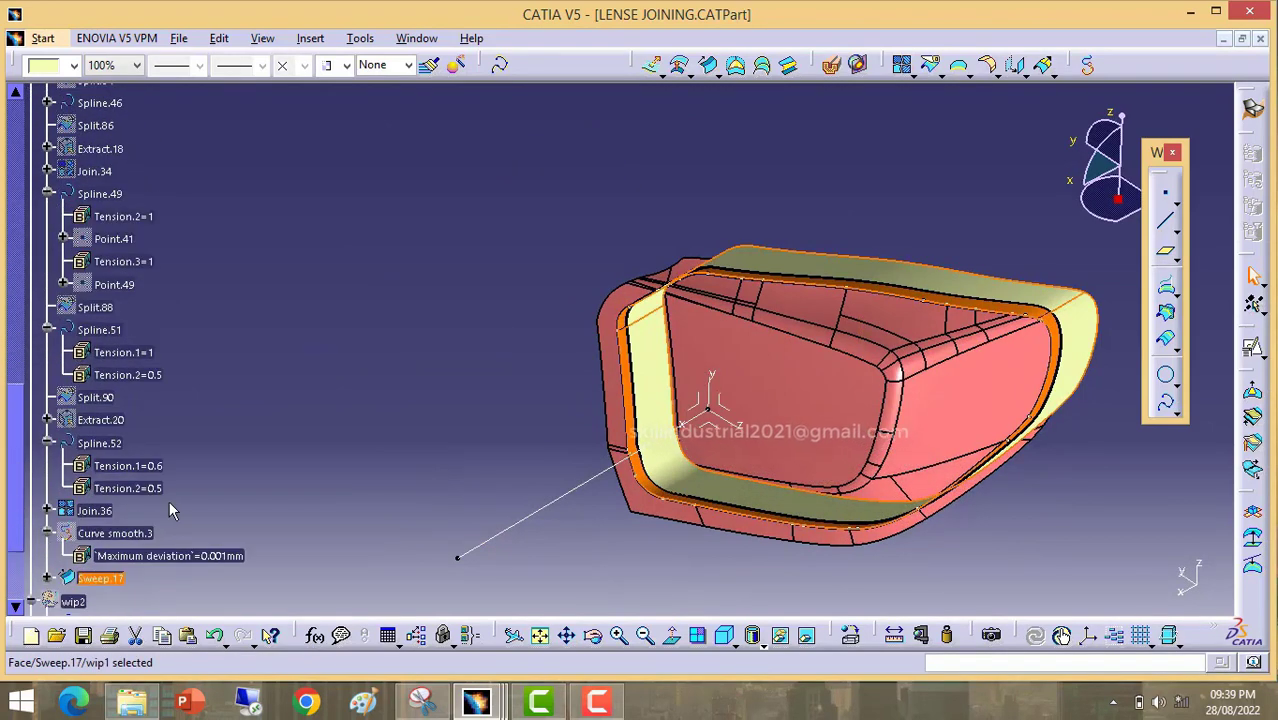
pyautogui.rightClick(117, 424)
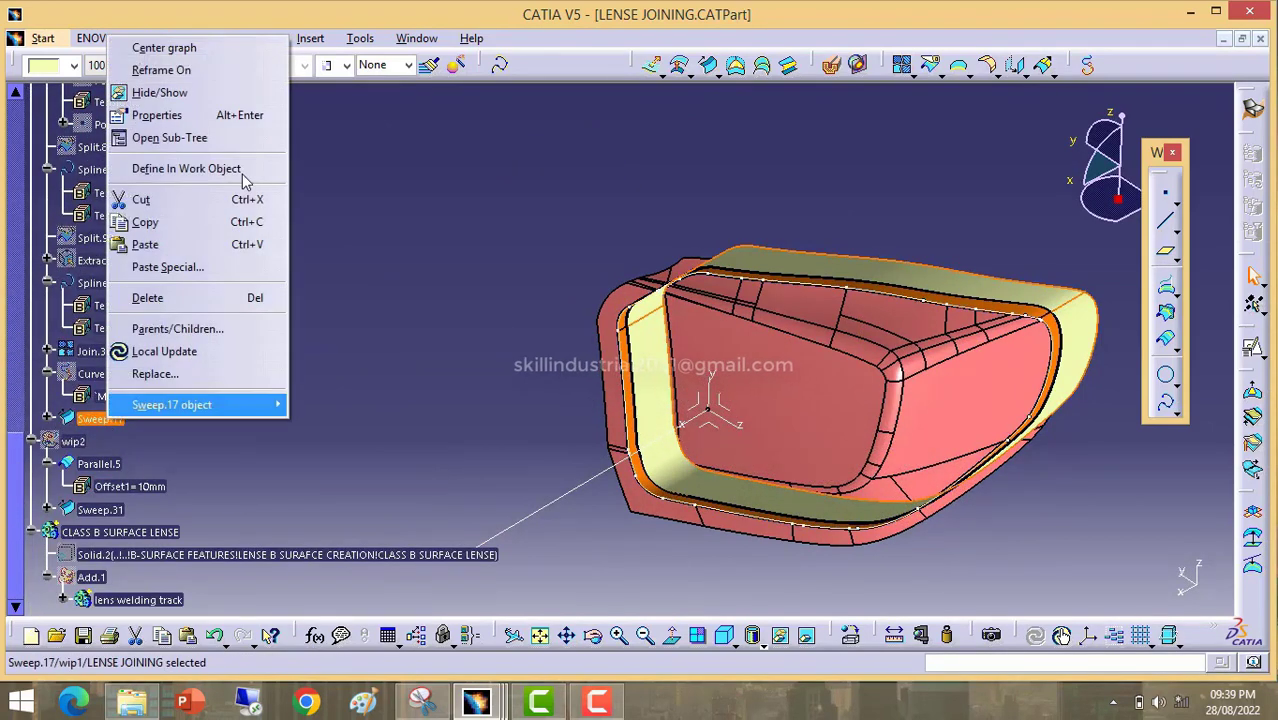
pyautogui.click(160, 91)
pyautogui.moveTo(556, 297); pyautogui.dragTo(508, 362, button='middle')
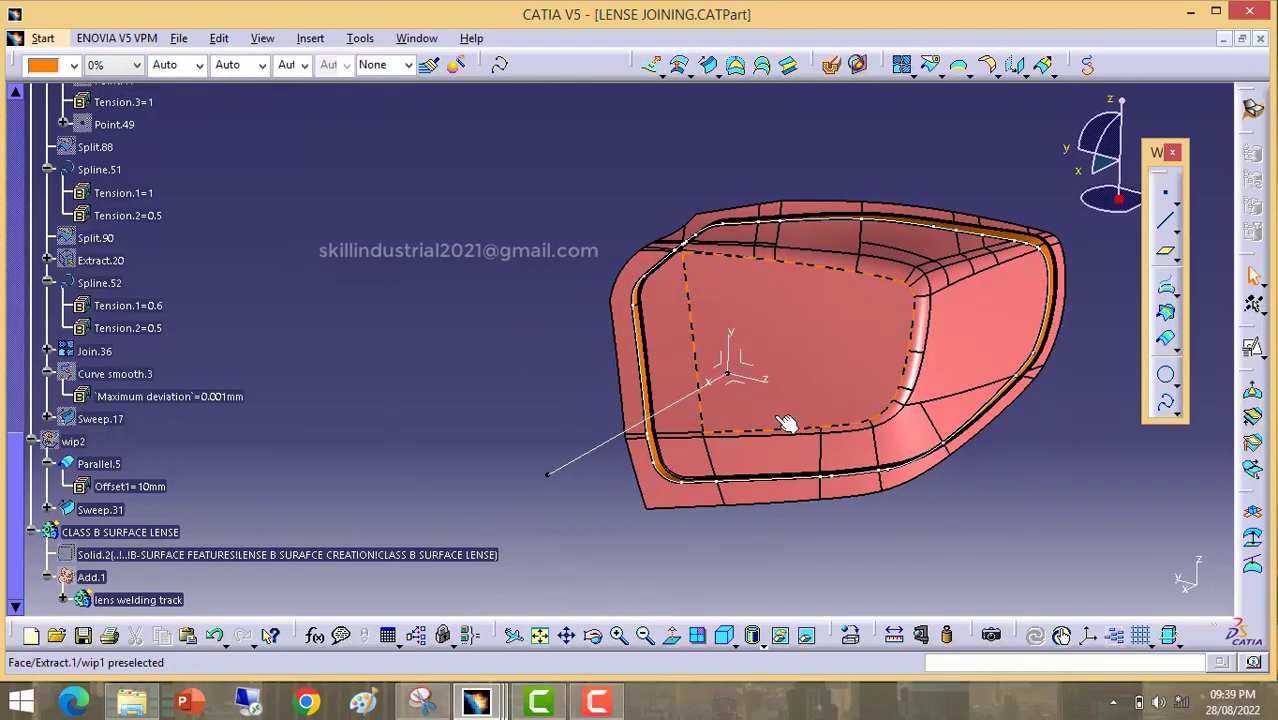
# Step: Select the lens skin face and review the Extract.1 feature behind it in wip1
pyautogui.moveTo(793, 398); pyautogui.dragTo(747, 408, button='middle')
pyautogui.click(747, 408)
pyautogui.scroll(20, 147, 350)
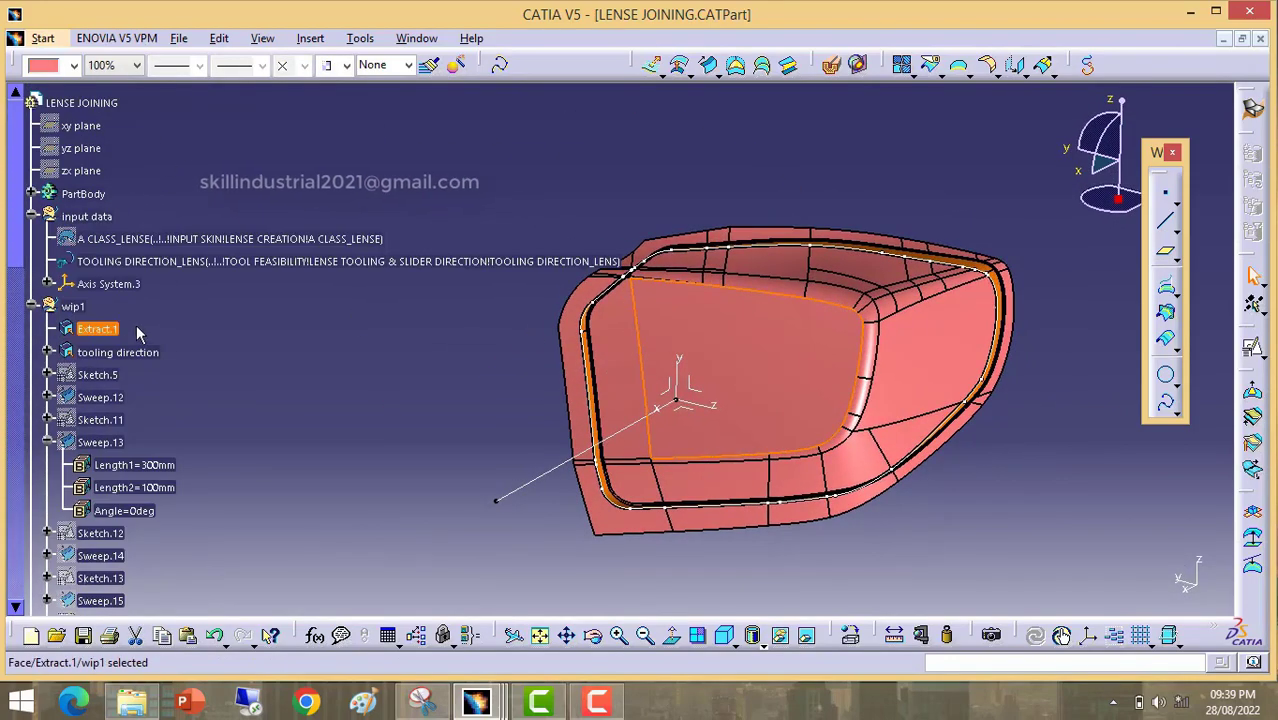
pyautogui.doubleClick(112, 331)
pyautogui.moveTo(600, 400); pyautogui.dragTo(713, 377, button='middle')
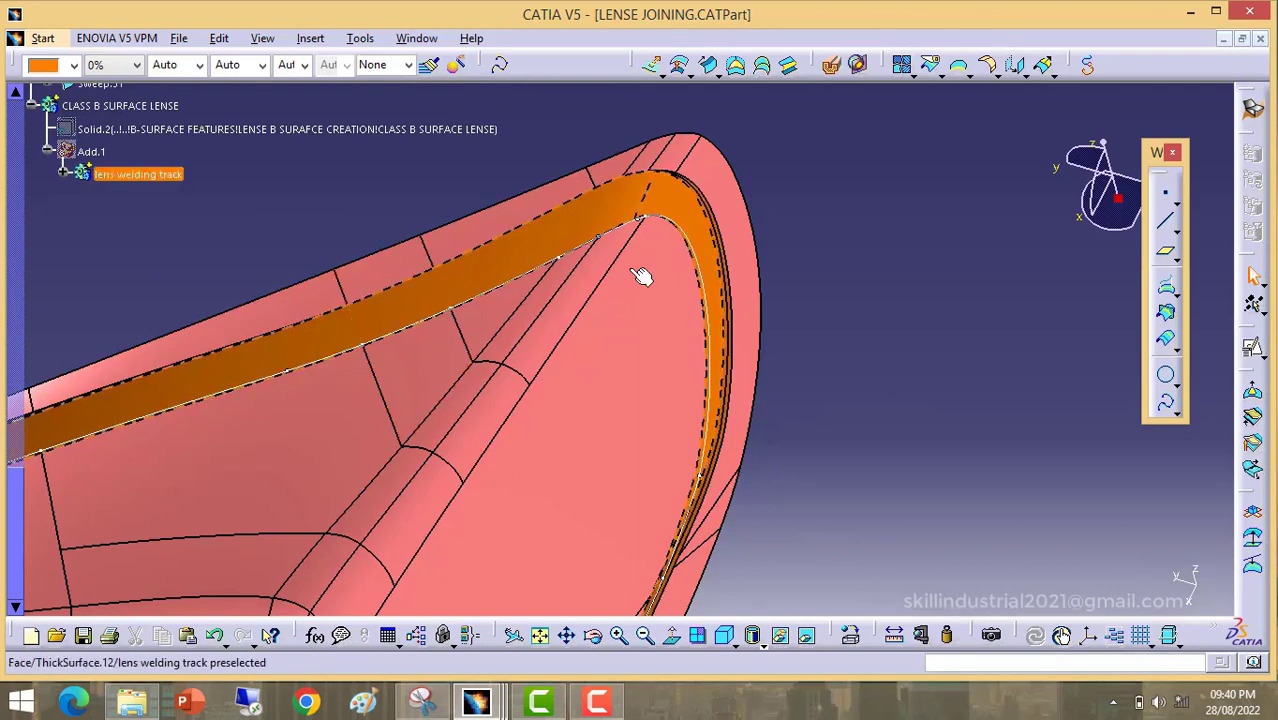
# Step: Toggle the CLASS B SURFACE LENSE body off and back on, and examine the joining rib along the lens curve
pyautogui.click(93, 152)
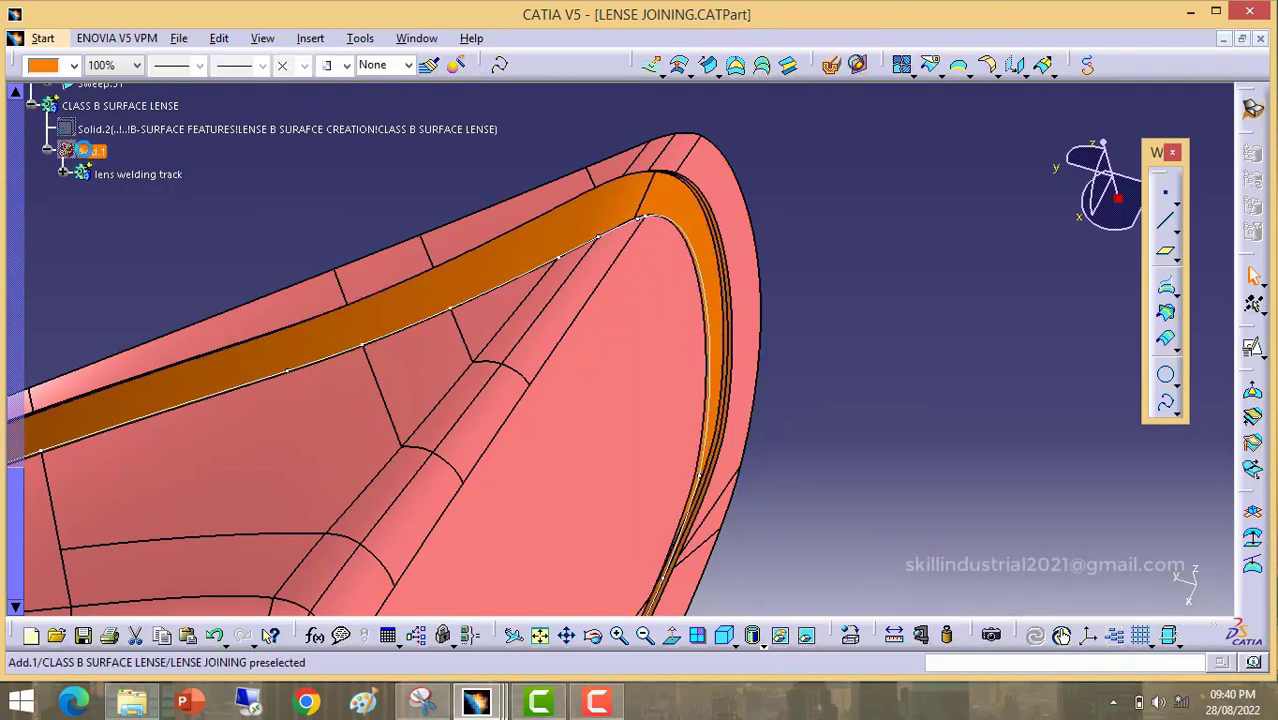
pyautogui.rightClick(100, 106)
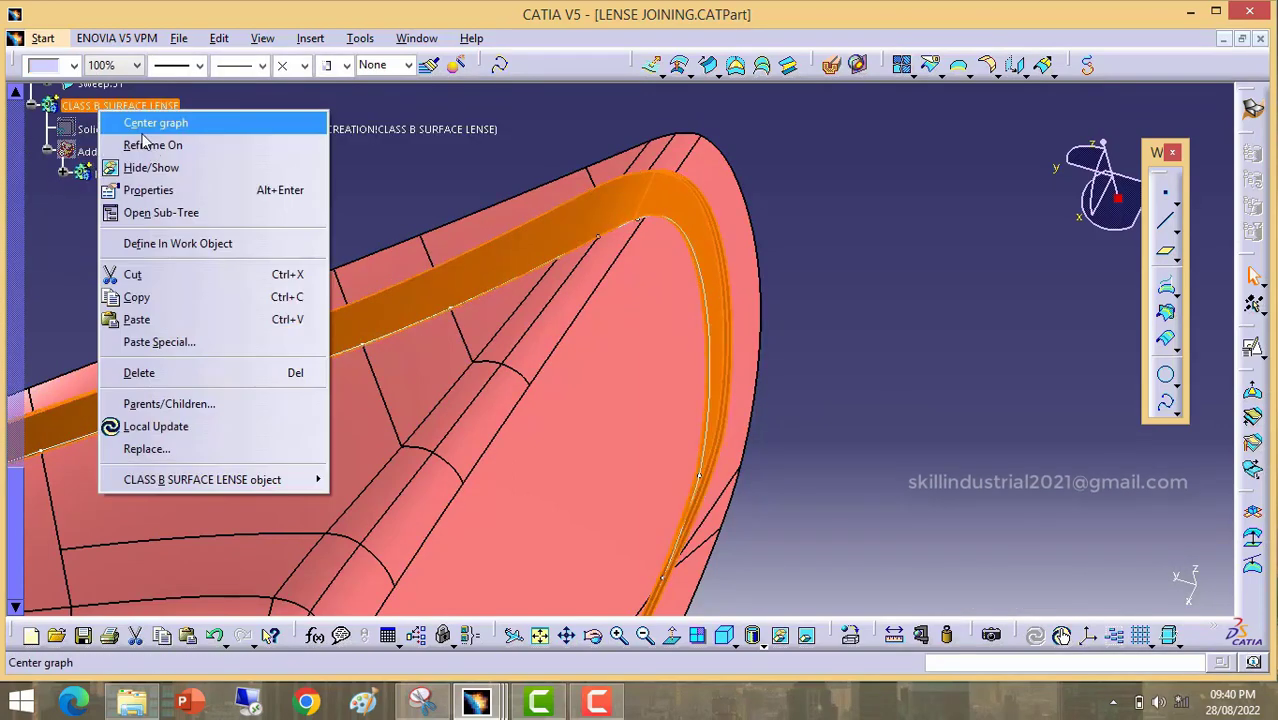
pyautogui.click(150, 167)
pyautogui.rightClick(103, 104)
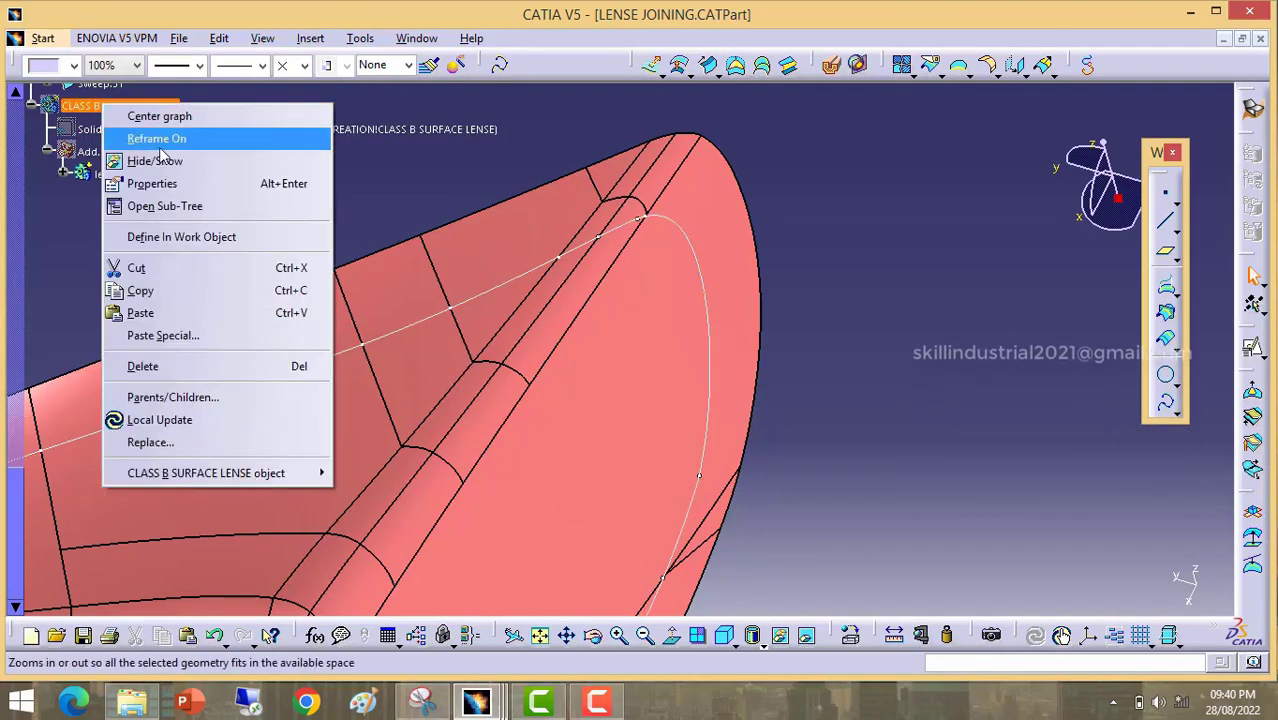
pyautogui.click(163, 162)
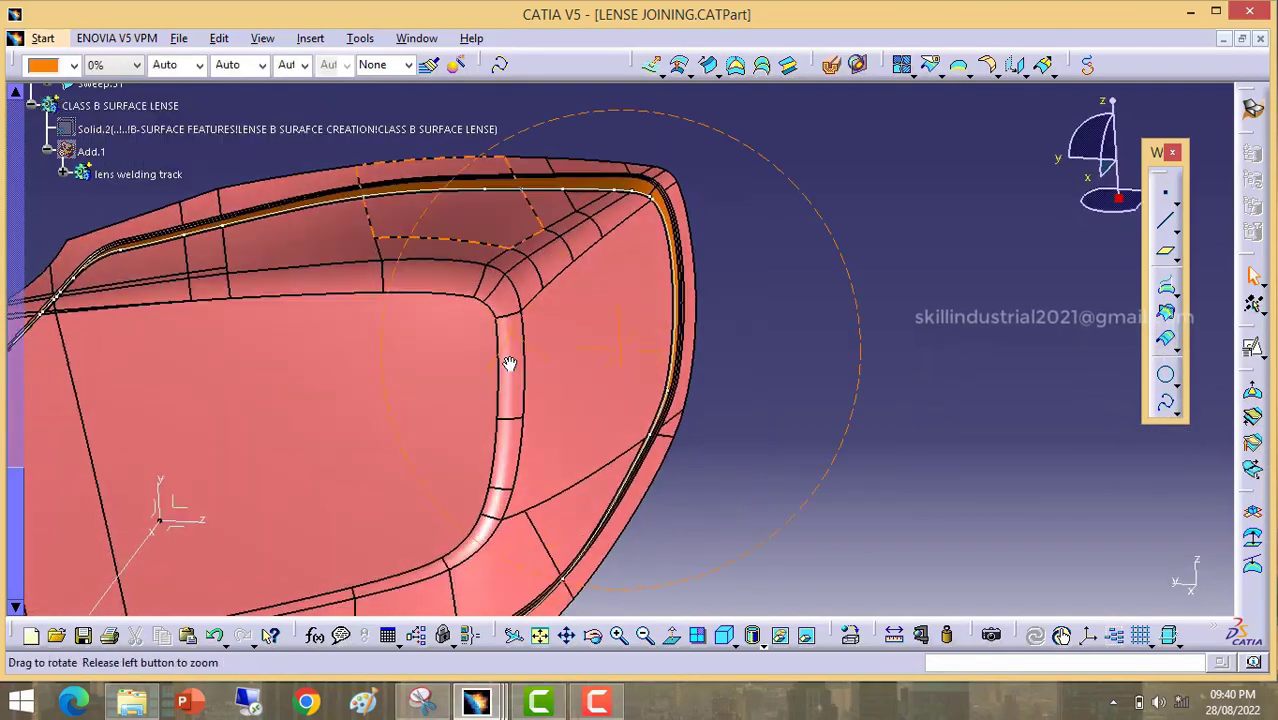
pyautogui.moveTo(511, 365); pyautogui.dragTo(648, 585, button='middle')
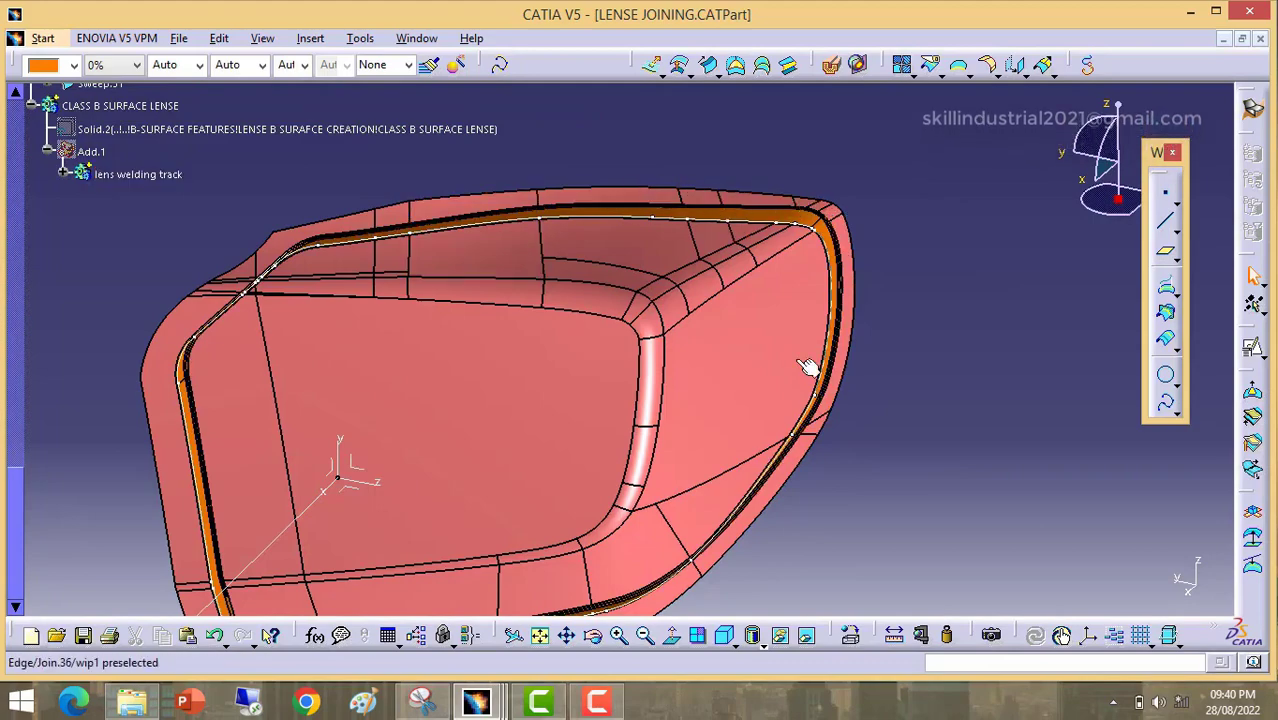
pyautogui.moveTo(805, 366); pyautogui.dragTo(640, 470, button='middle')
pyautogui.scroll(5, 305, 430)
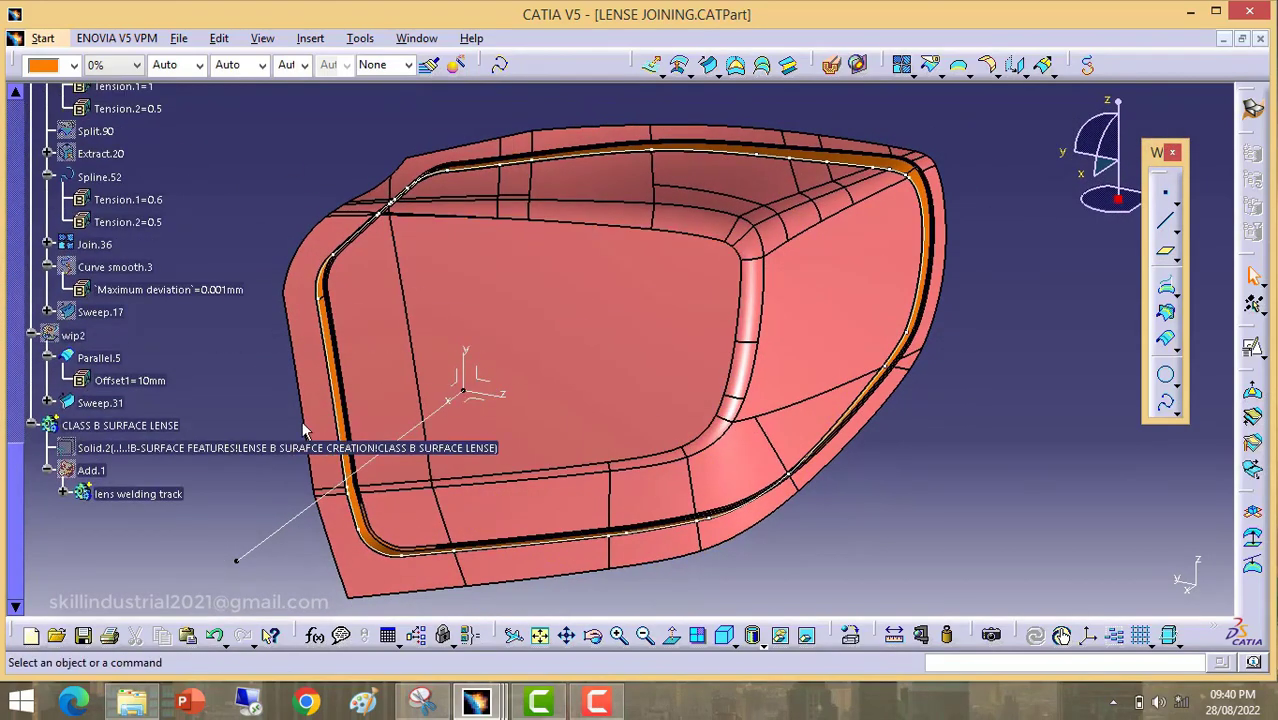
pyautogui.click(597, 702)
pyautogui.click(1189, 622)
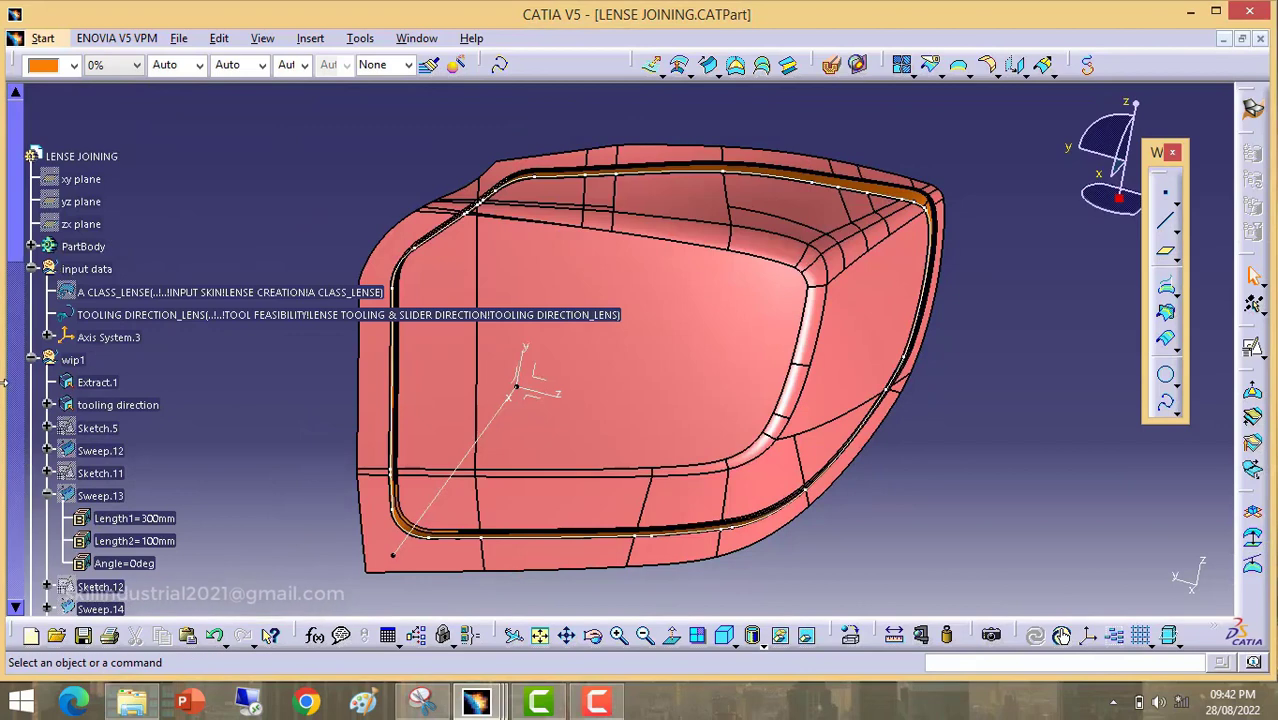
# Step: Collapse wip1, show the wip2 geometrical set and define it as the in-work object
pyautogui.click(33, 360)
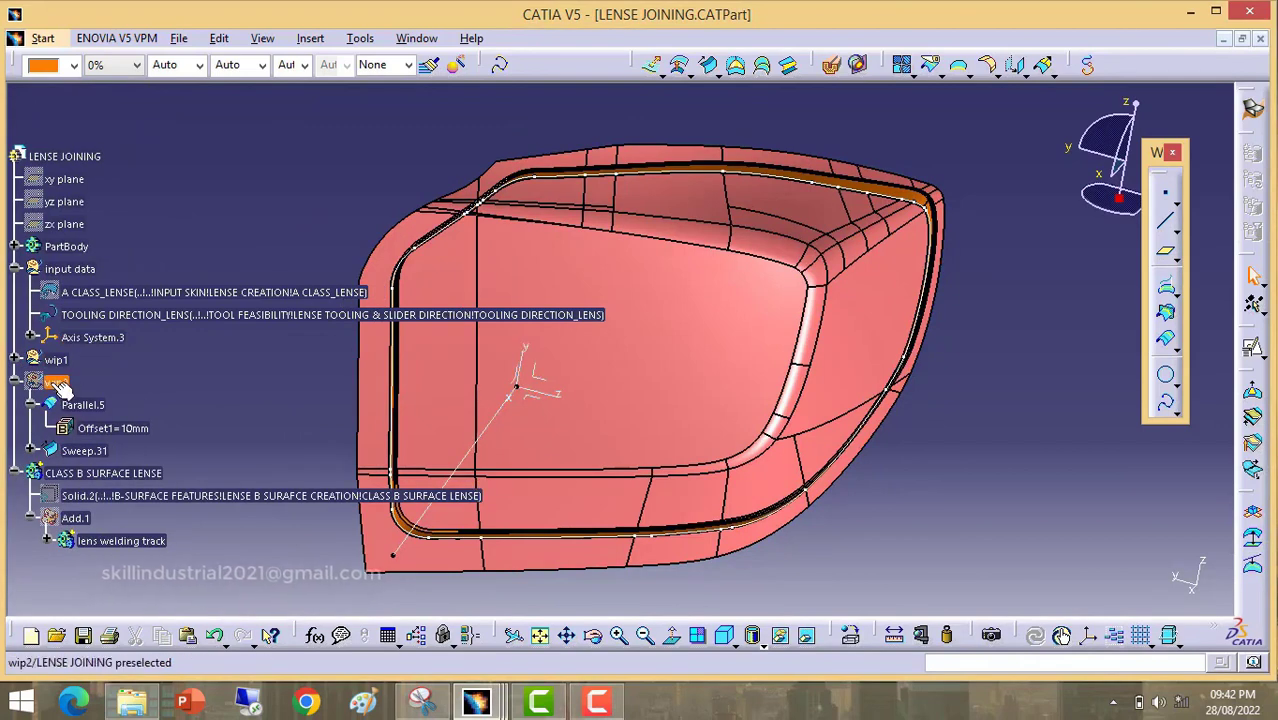
pyautogui.rightClick(58, 384)
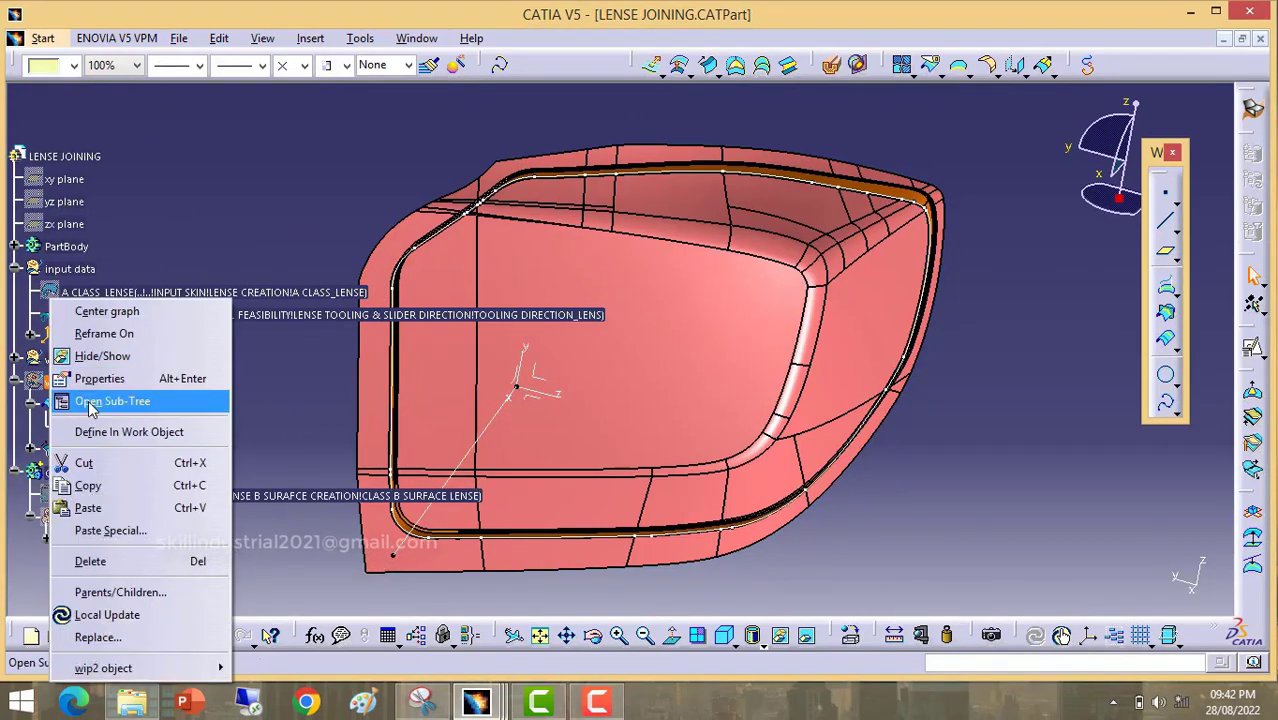
pyautogui.click(100, 432)
pyautogui.rightClick(58, 384)
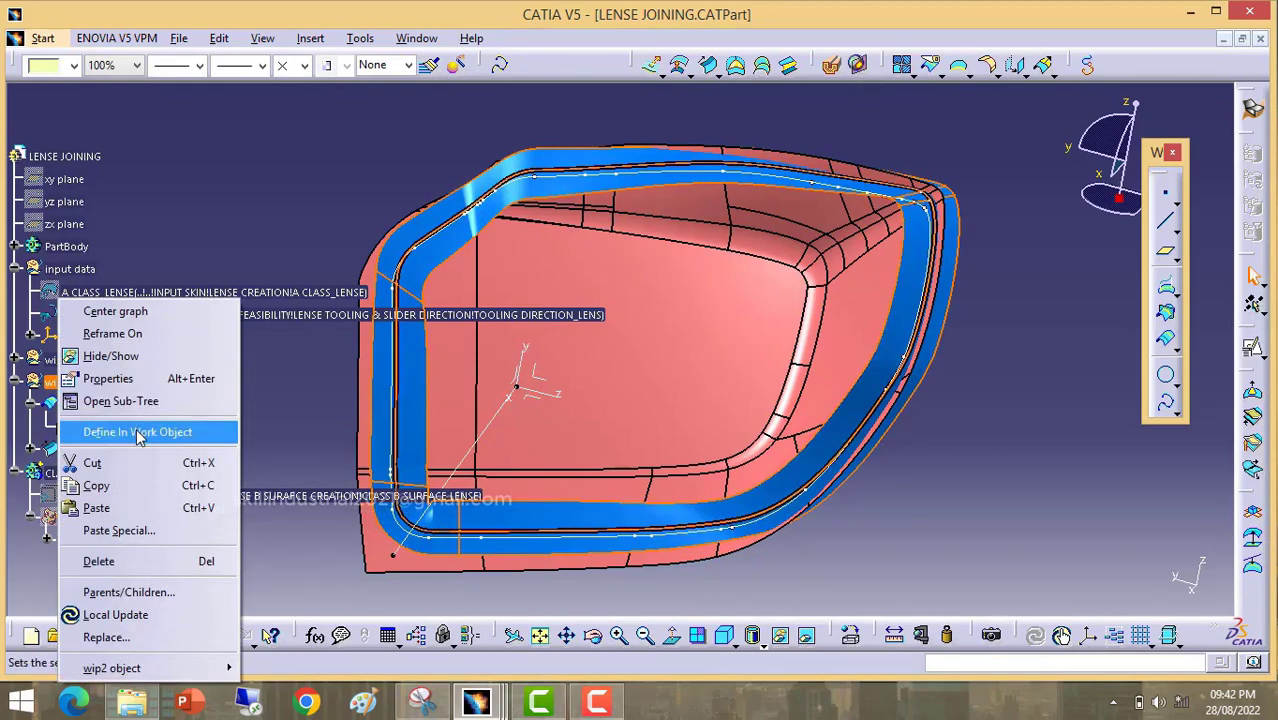
pyautogui.click(138, 432)
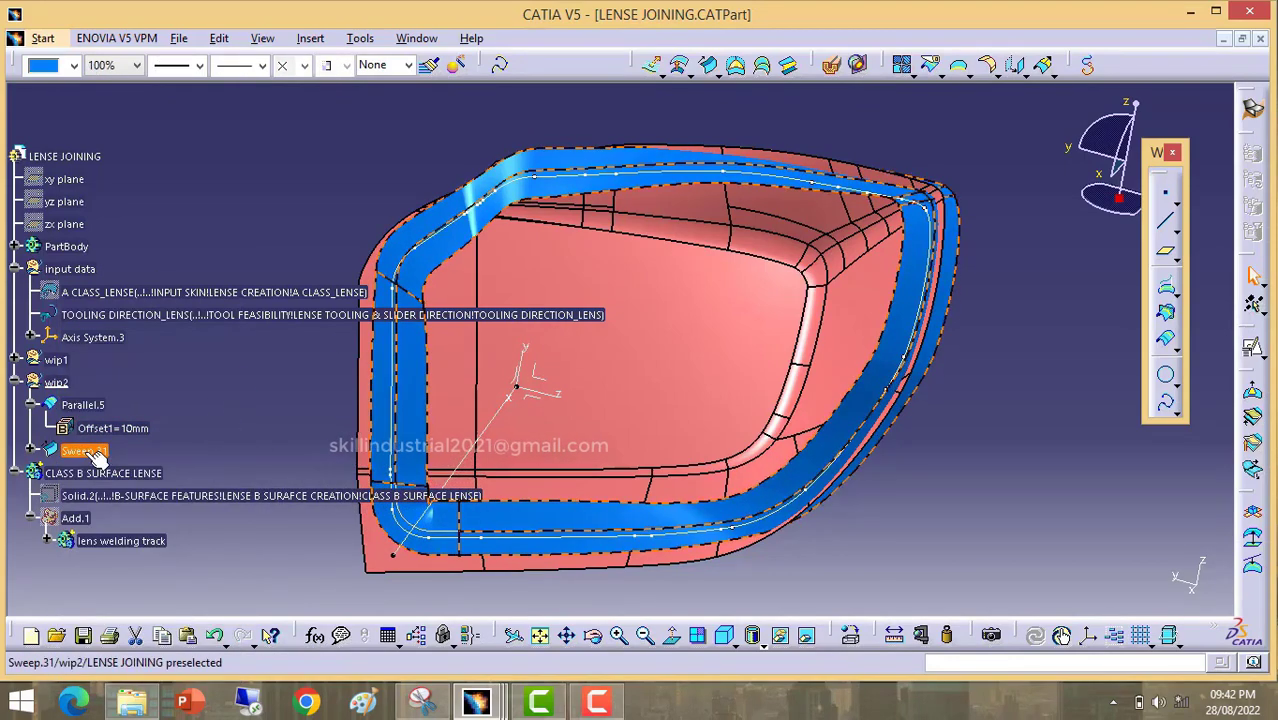
# Step: Hide the Sweep.31 surface and the Parallel.5 curve in wip2
pyautogui.rightClick(97, 455)
pyautogui.click(157, 123)
pyautogui.moveTo(525, 366); pyautogui.dragTo(400, 305, button='middle')
pyautogui.click(84, 404)
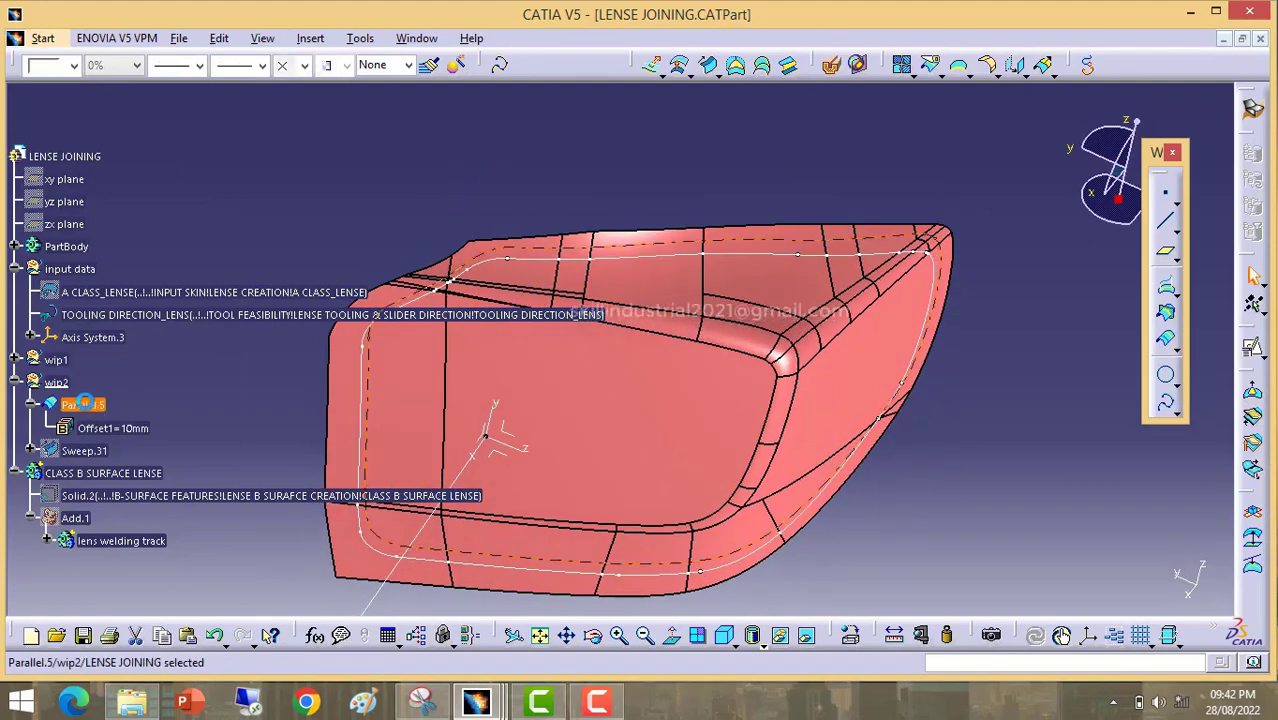
pyautogui.rightClick(84, 404)
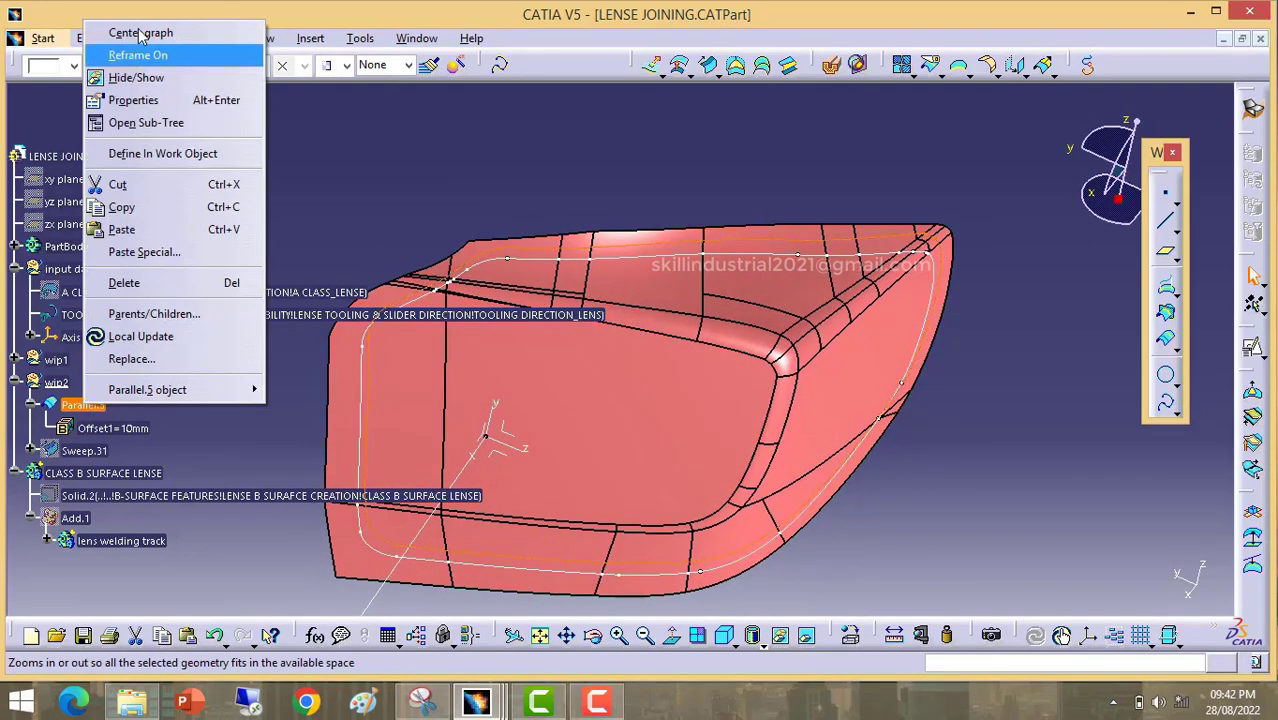
pyautogui.click(136, 78)
# Step: Start an Angle/Normal to curve line based on the tooling direction line, with the TOOLING DIRECTION_LENS endpoint at the axis origin as its point
pyautogui.moveTo(627, 236); pyautogui.dragTo(628, 238, button='middle')
pyautogui.moveTo(651, 292); pyautogui.dragTo(717, 330, button='middle')
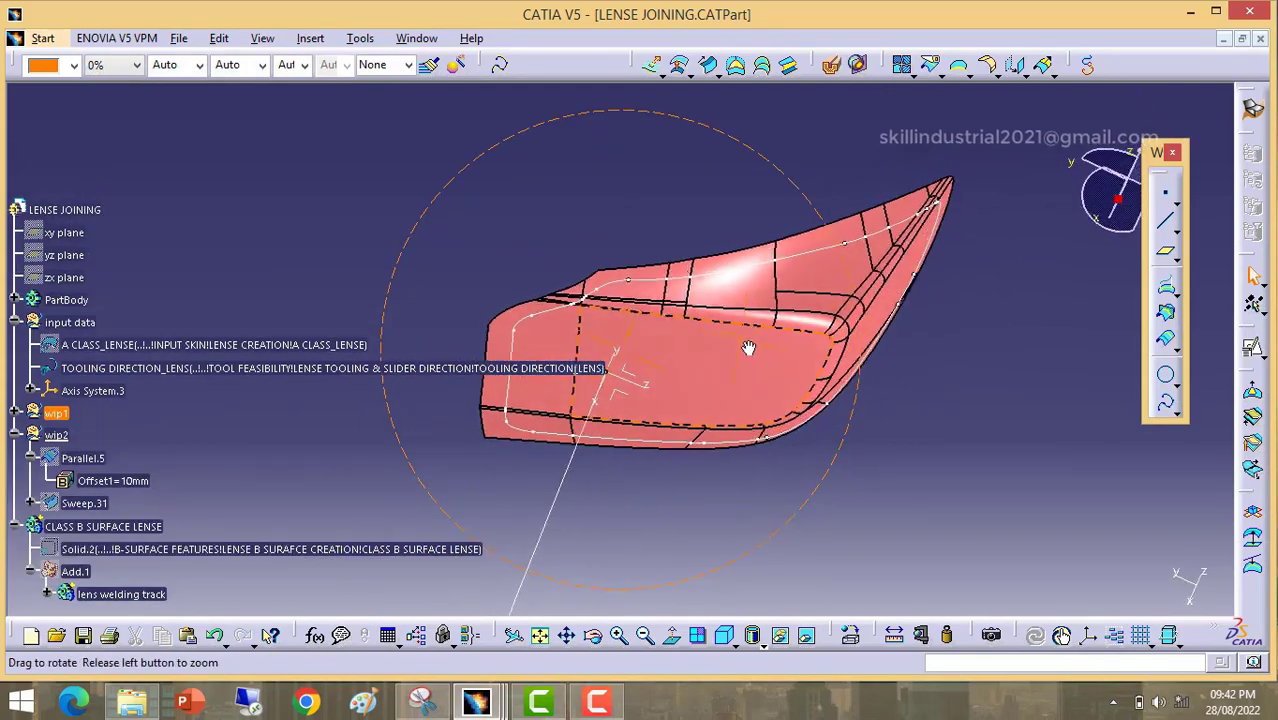
pyautogui.moveTo(677, 401); pyautogui.dragTo(590, 468, button='middle')
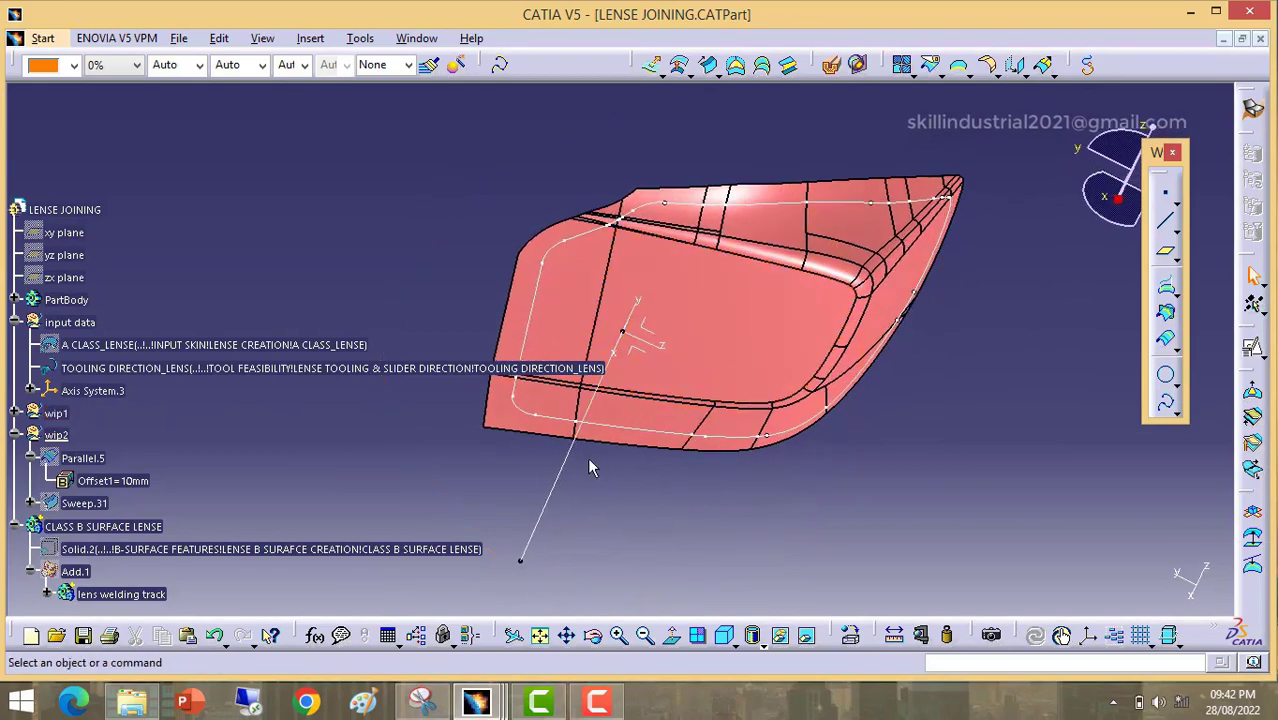
pyautogui.moveTo(743, 294); pyautogui.dragTo(775, 385, button='middle')
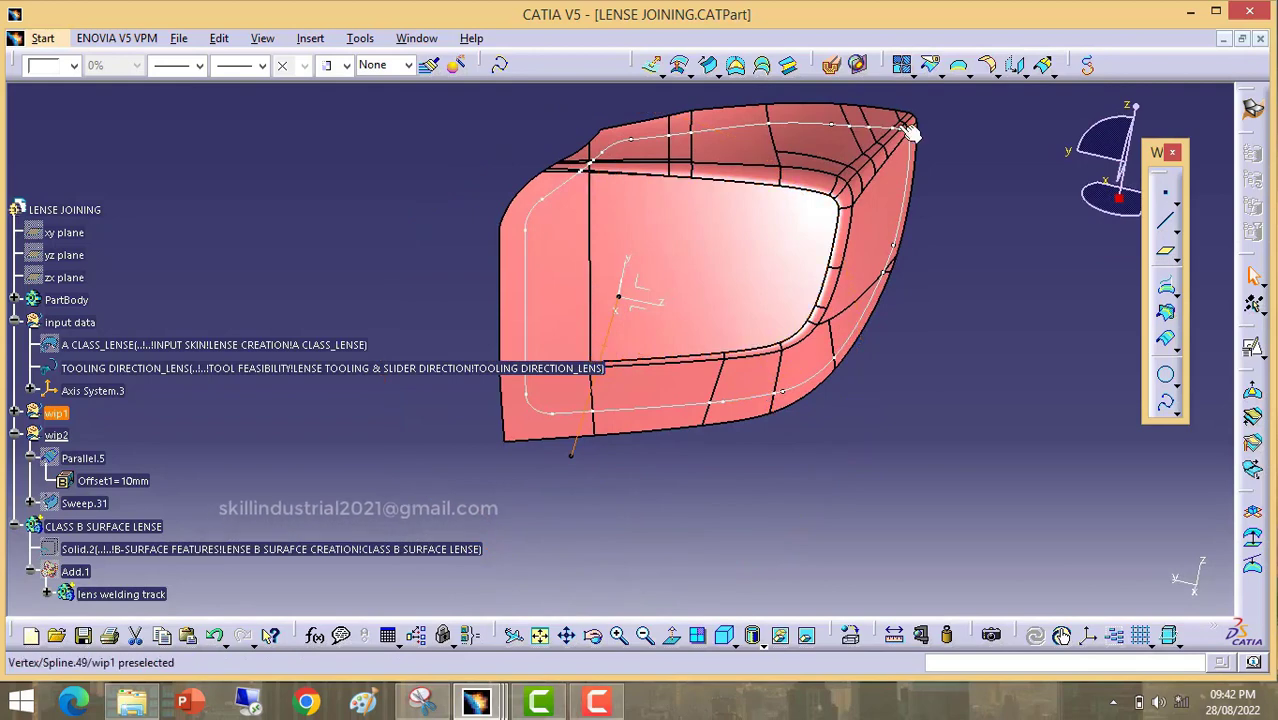
pyautogui.moveTo(893, 124); pyautogui.dragTo(692, 314, button='middle')
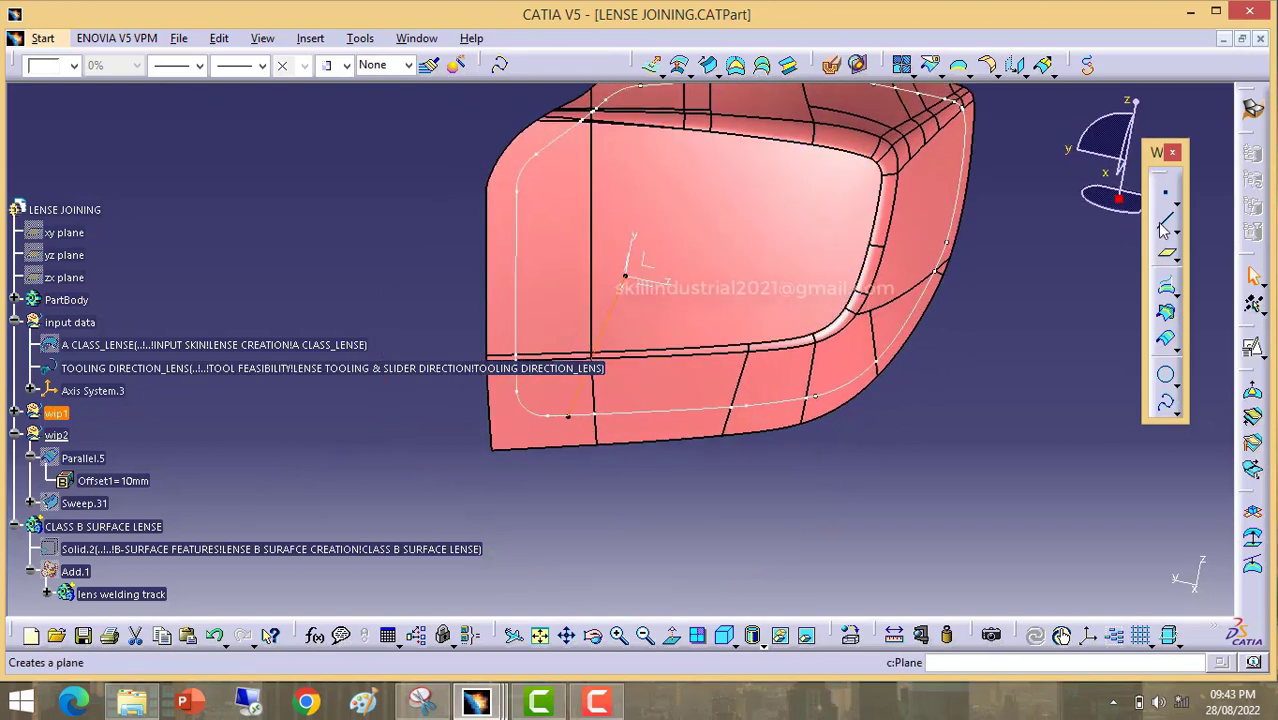
pyautogui.click(1165, 223)
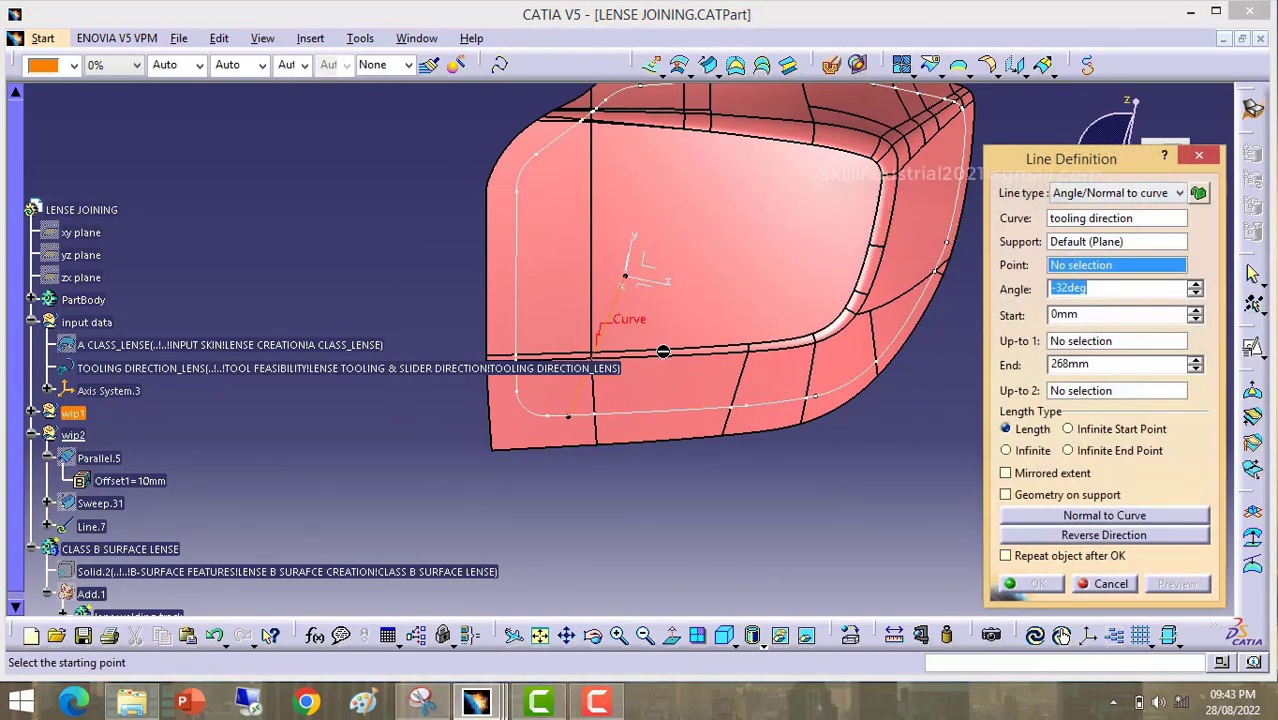
pyautogui.moveTo(663, 351); pyautogui.dragTo(630, 275, button='middle')
pyautogui.click(628, 268)
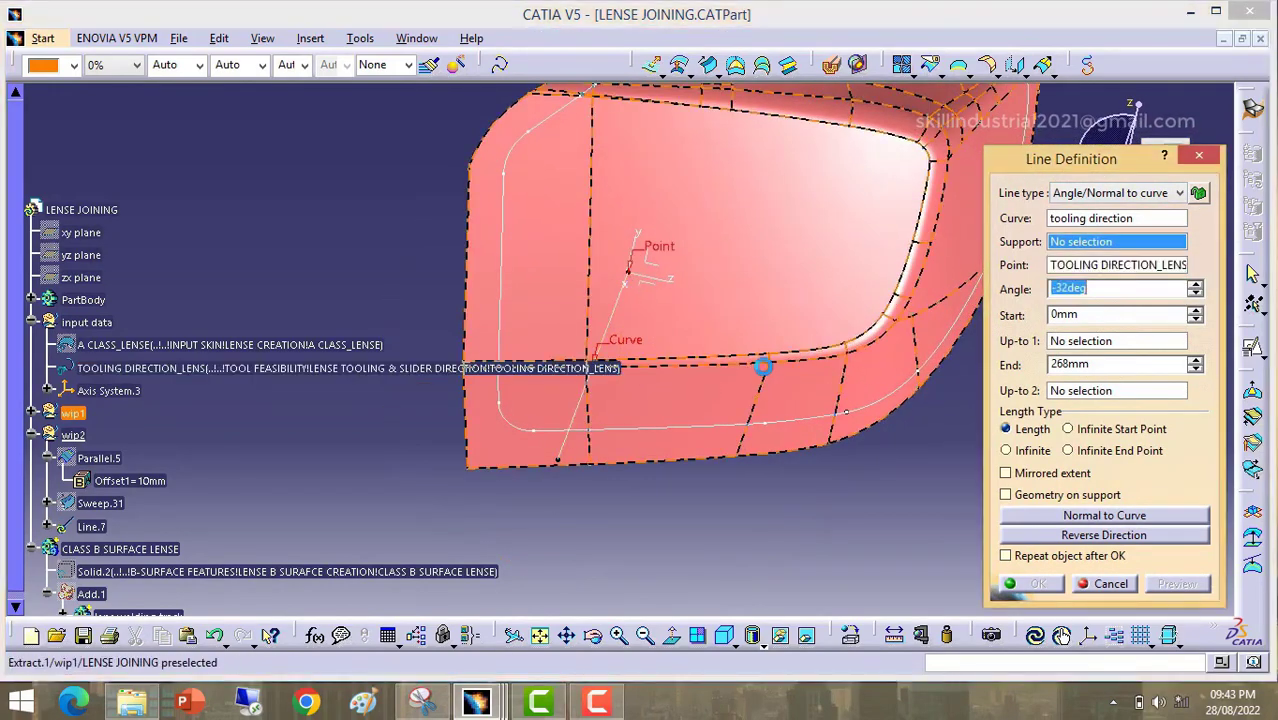
# Step: Use the ZX plane of Axis System.3 as the line's support and create it at -32deg with a 268mm end
pyautogui.moveTo(768, 301); pyautogui.dragTo(699, 374, button='middle')
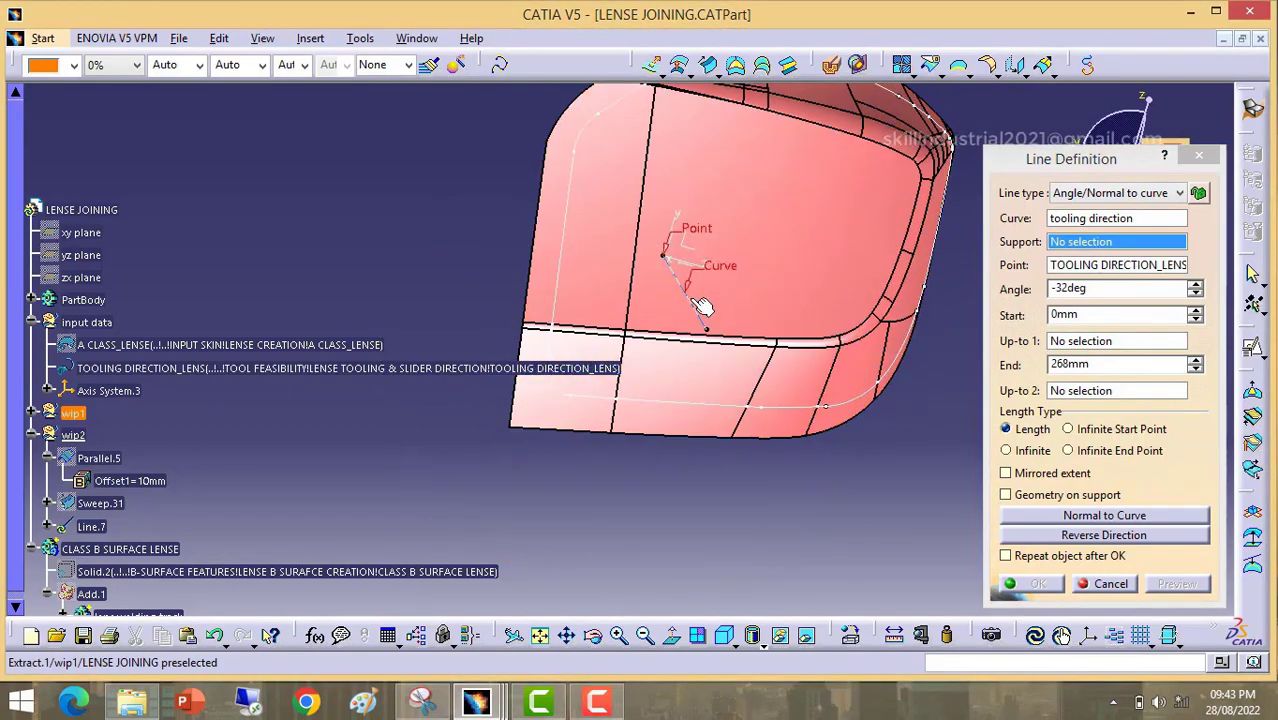
pyautogui.click(688, 275)
pyautogui.moveTo(697, 288); pyautogui.dragTo(736, 342, button='middle')
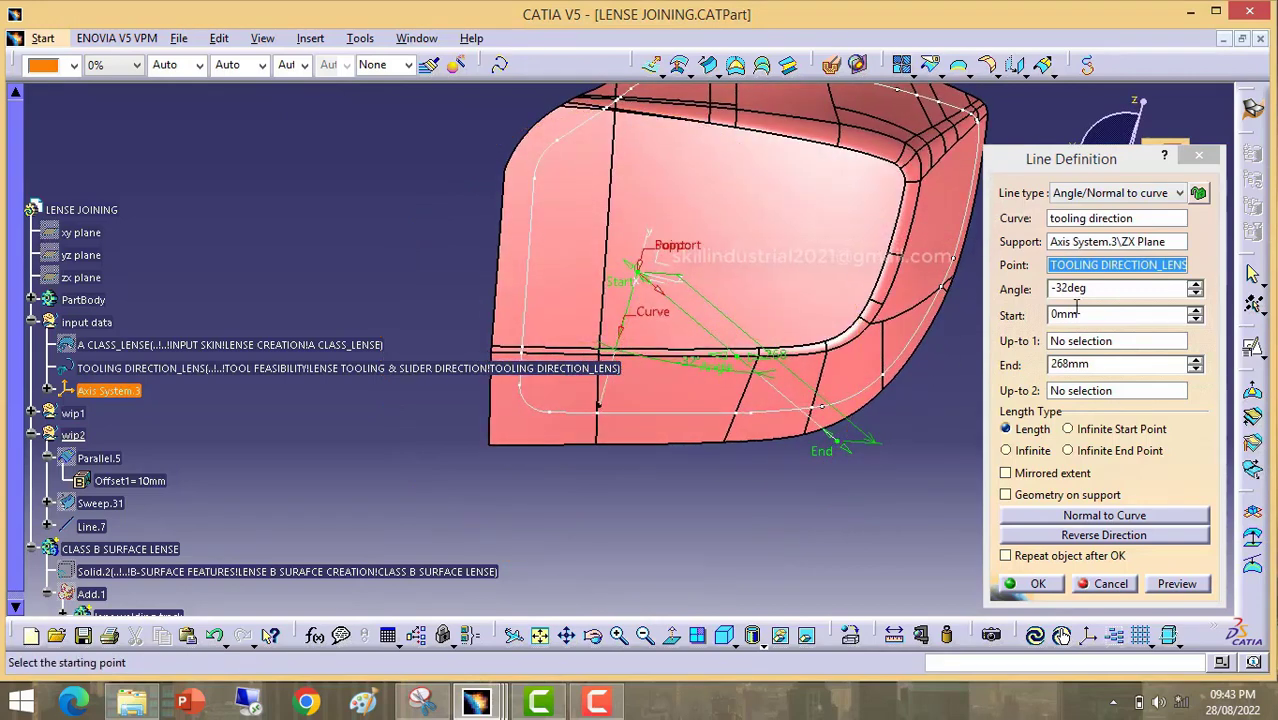
pyautogui.click(1180, 585)
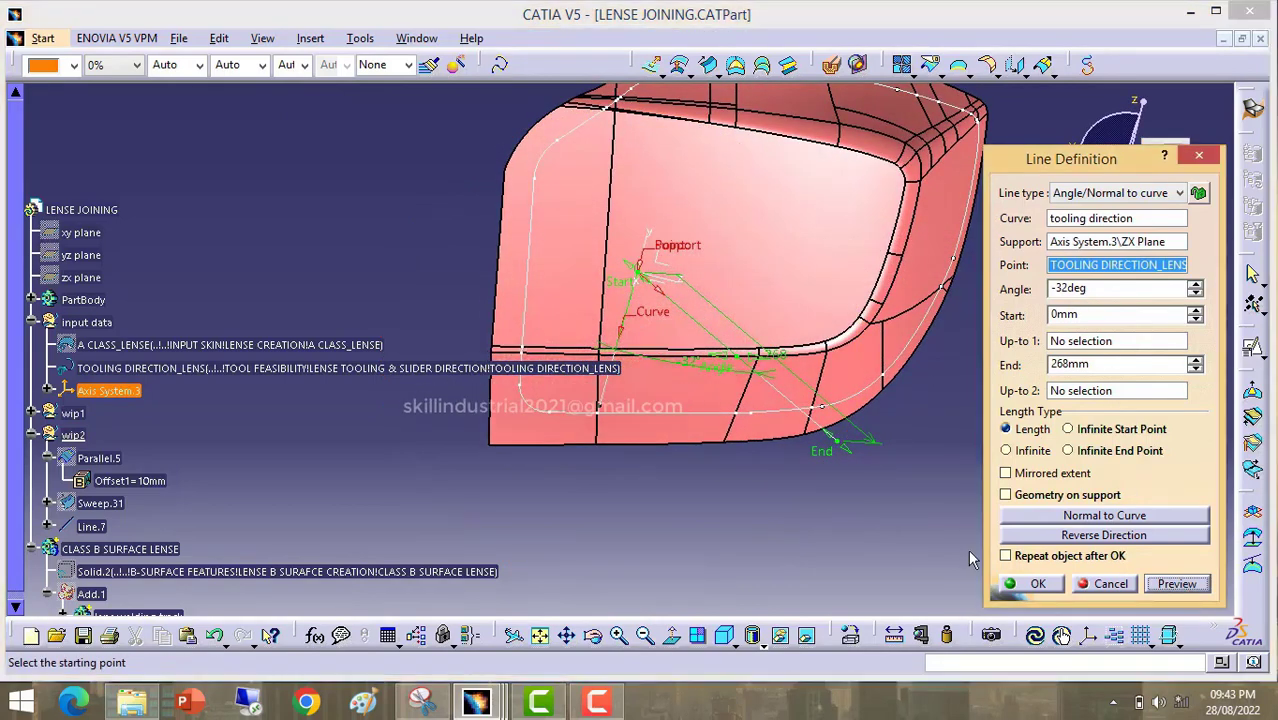
pyautogui.moveTo(780, 340); pyautogui.dragTo(865, 452, button='middle')
pyautogui.click(1047, 588)
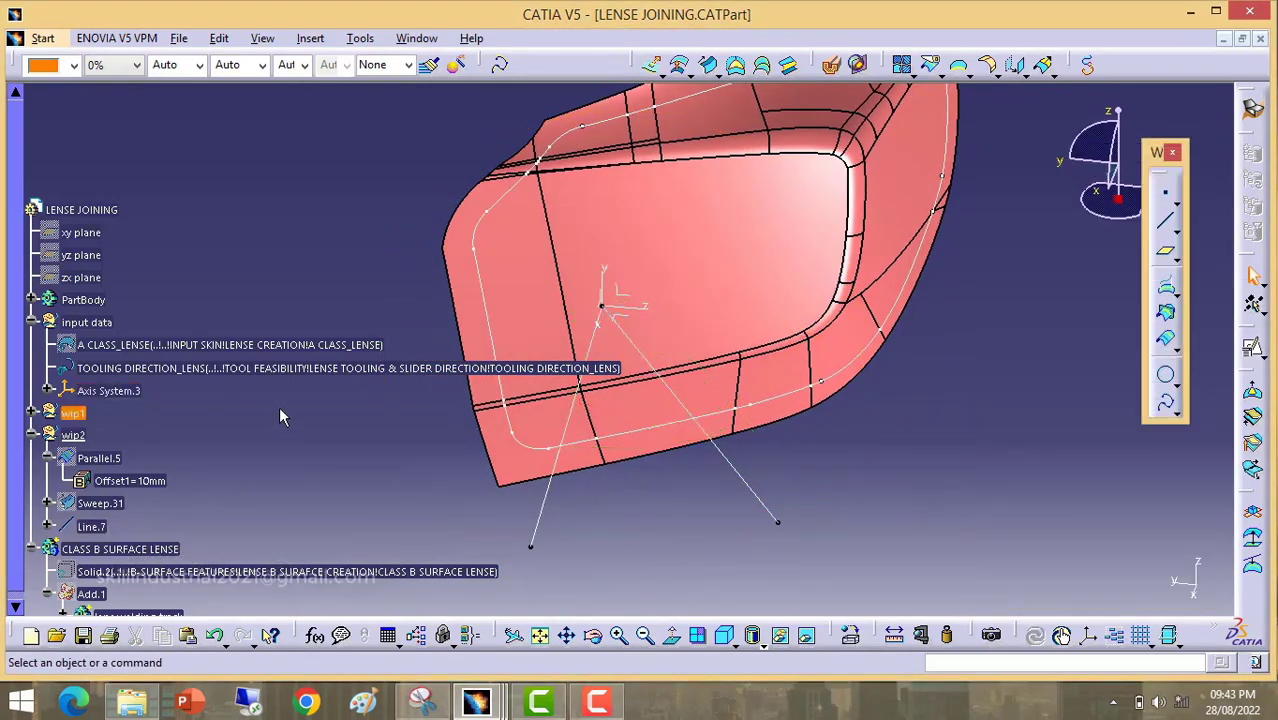
# Step: Colour the new angled line dark green
pyautogui.scroll(-2, 138, 497)
pyautogui.scroll(-3, 138, 497)
pyautogui.click(90, 260)
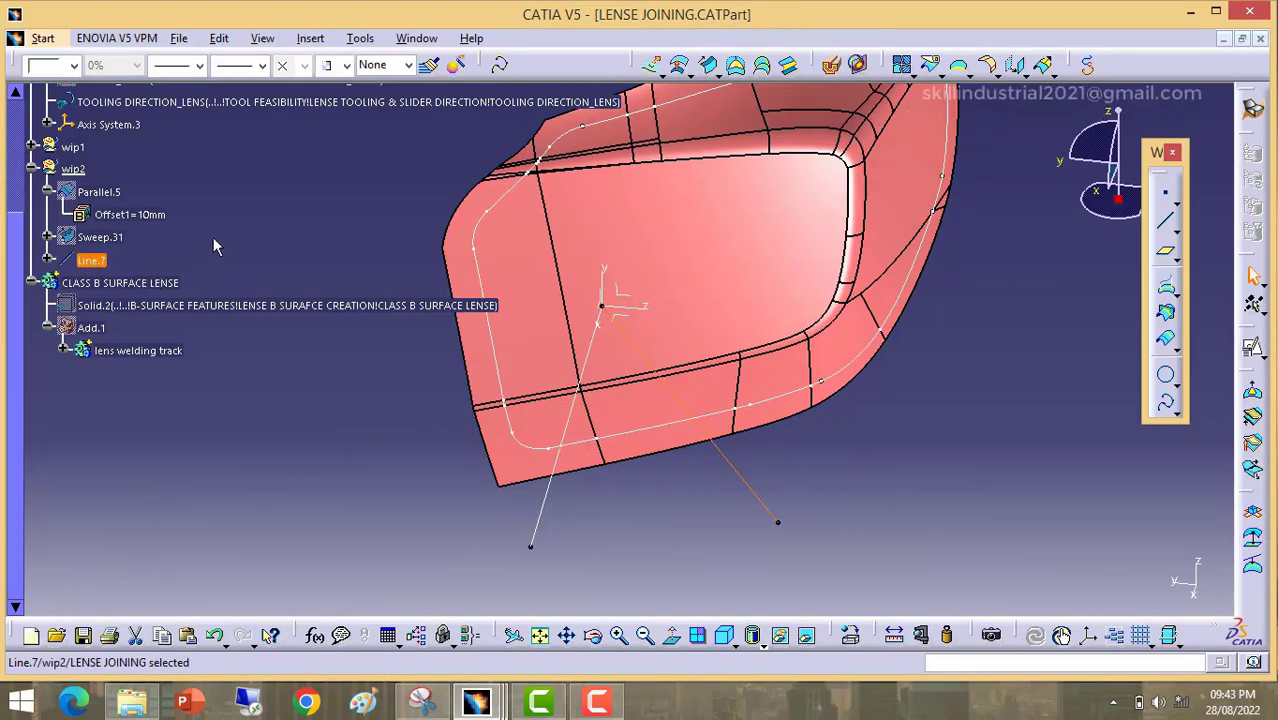
pyautogui.click(73, 65)
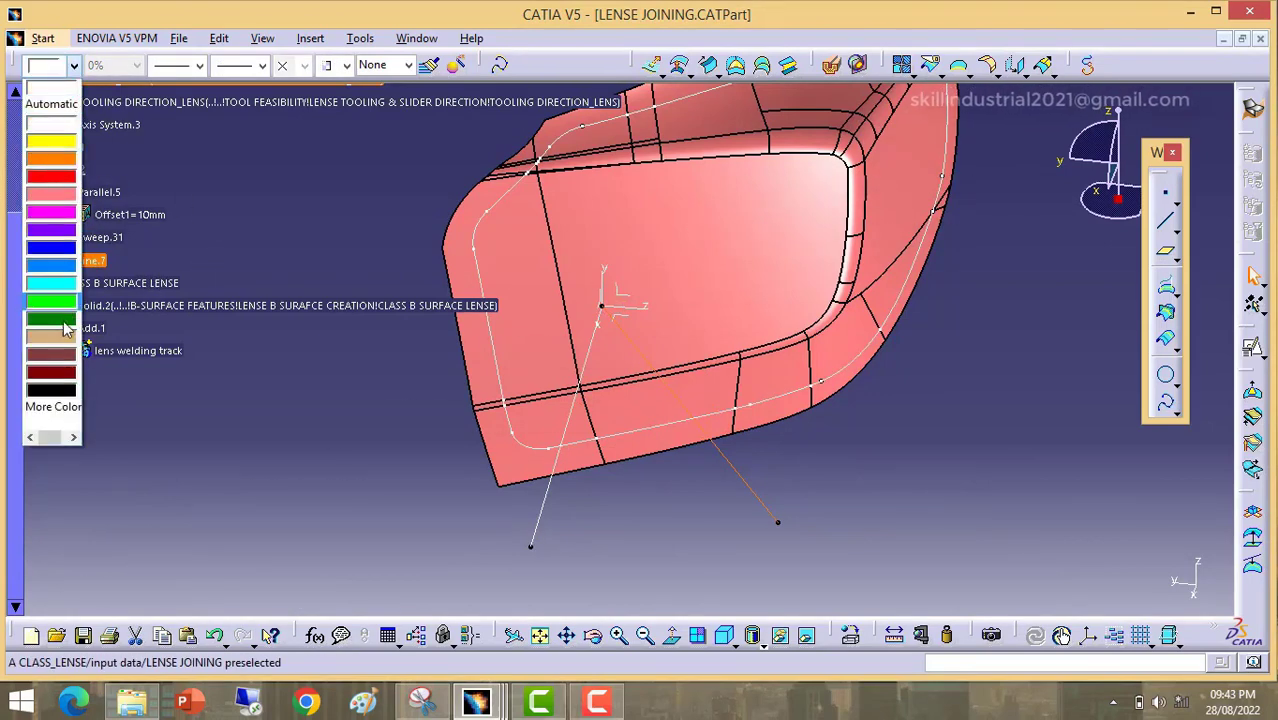
pyautogui.click(70, 320)
pyautogui.click(347, 408)
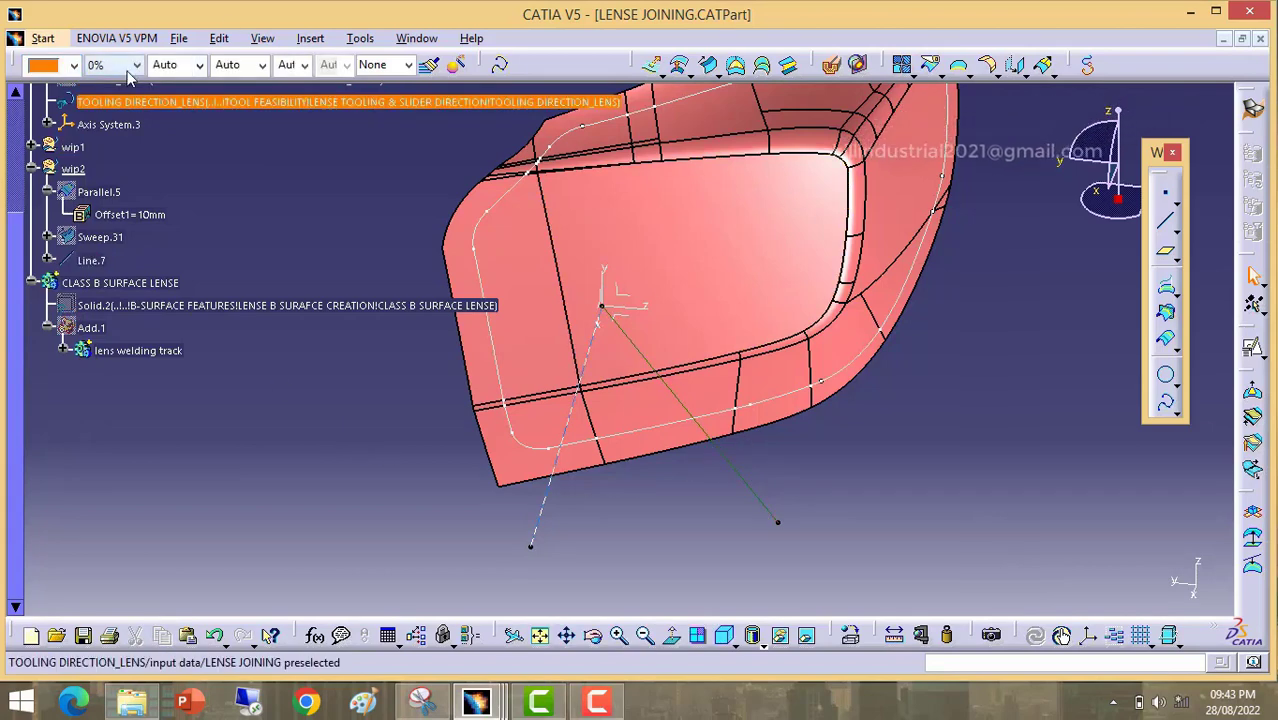
# Step: Give the green angled line a thicker line weight
pyautogui.click(688, 410)
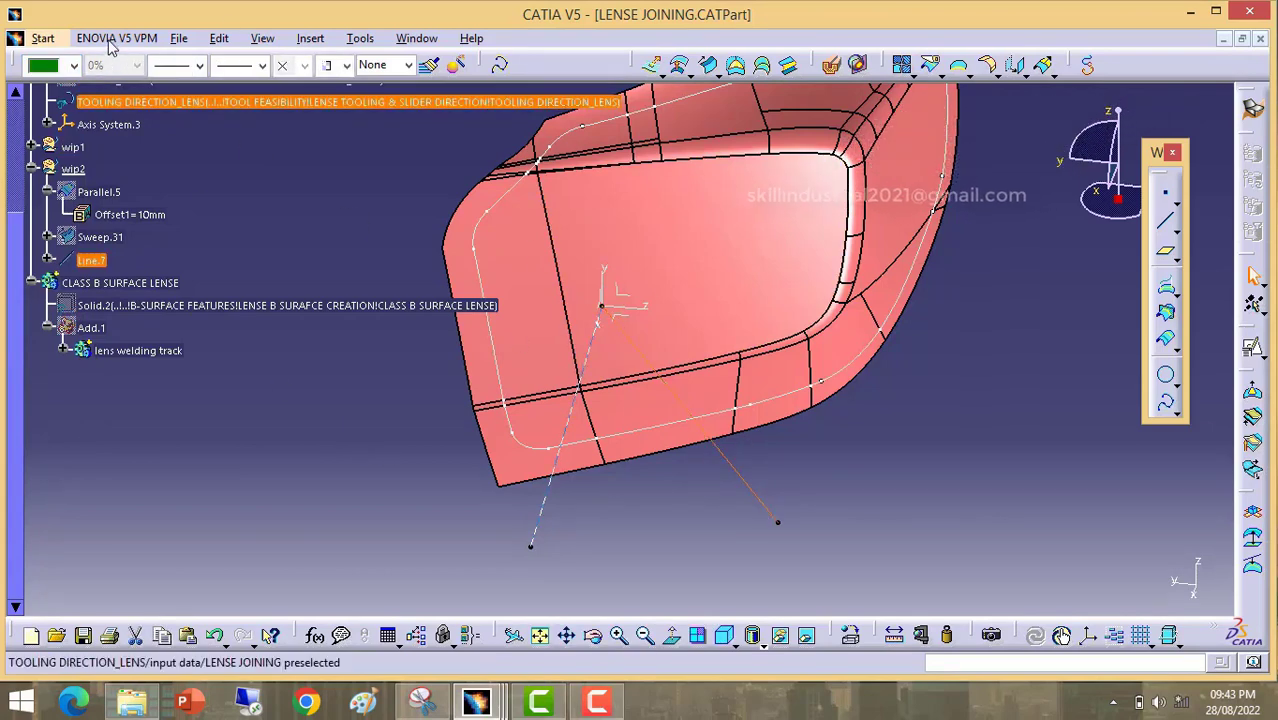
pyautogui.click(74, 66)
pyautogui.click(50, 157)
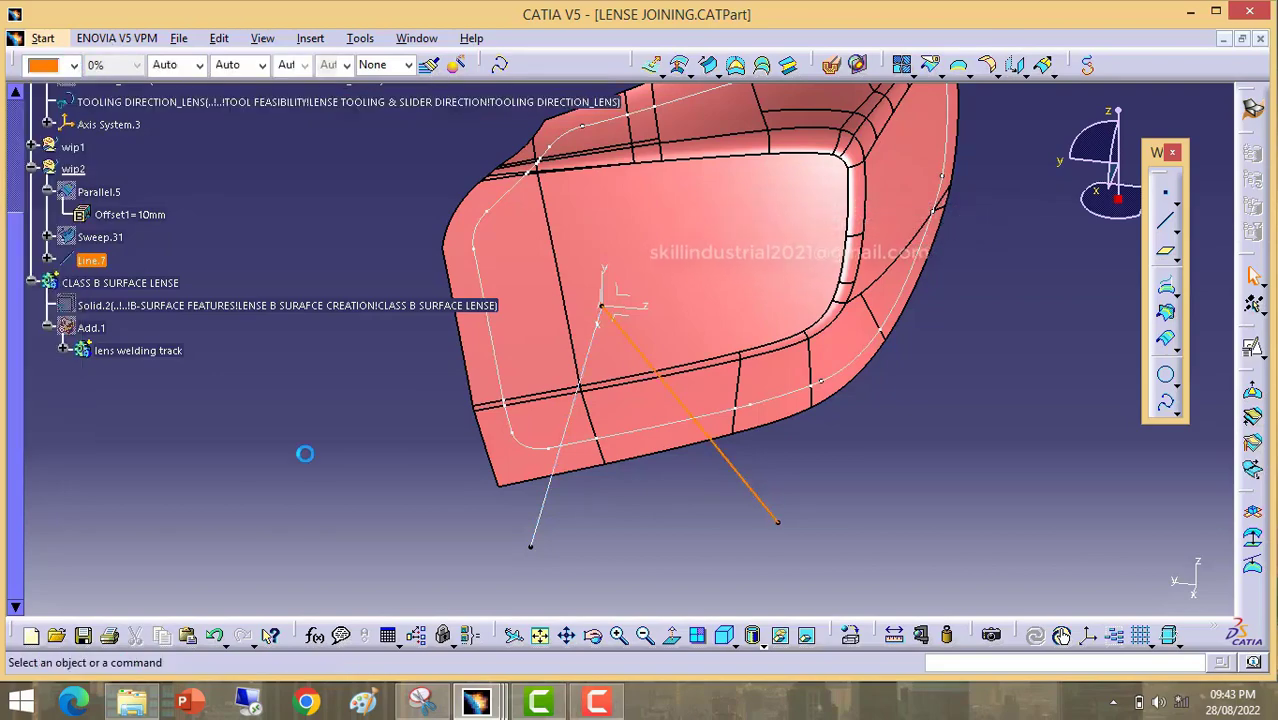
pyautogui.moveTo(688, 342); pyautogui.dragTo(750, 472, button='middle')
pyautogui.moveTo(608, 342); pyautogui.dragTo(658, 396, button='middle')
pyautogui.click(415, 506)
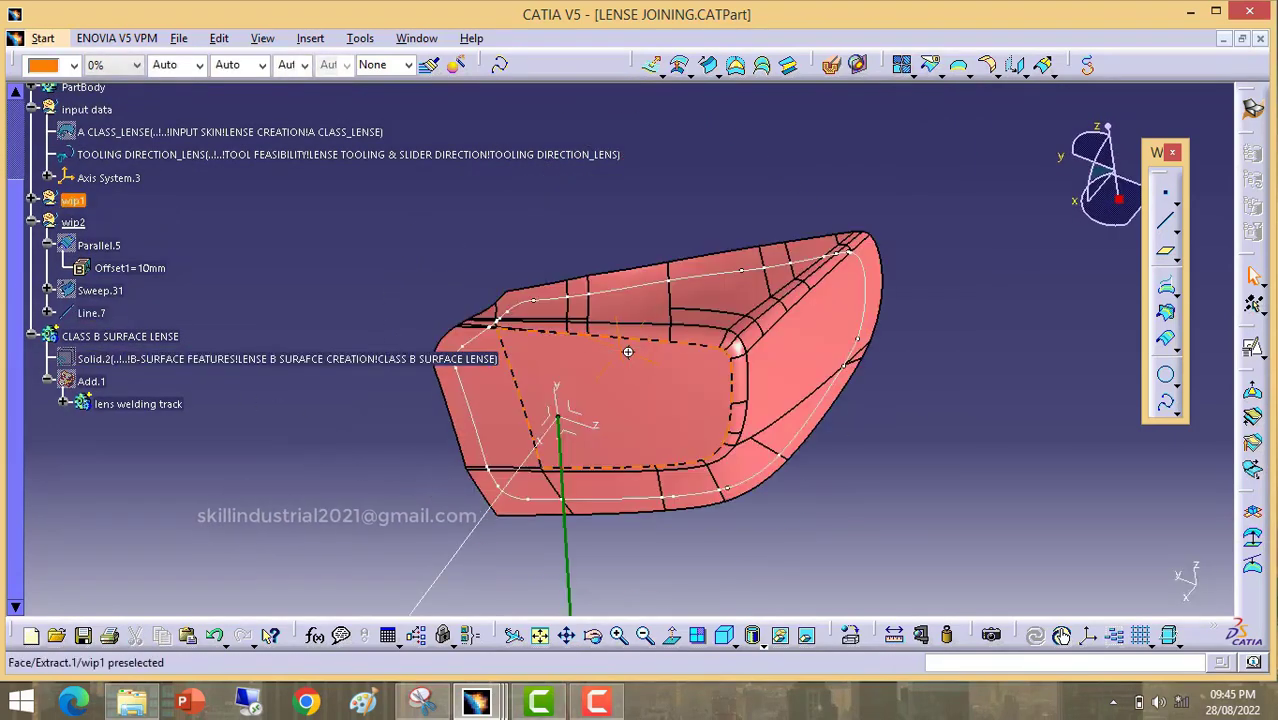
# Step: Show Curve smooth.3 and hide Join.36 in wip1
pyautogui.moveTo(628, 349); pyautogui.dragTo(716, 310, button='middle')
pyautogui.click(720, 279)
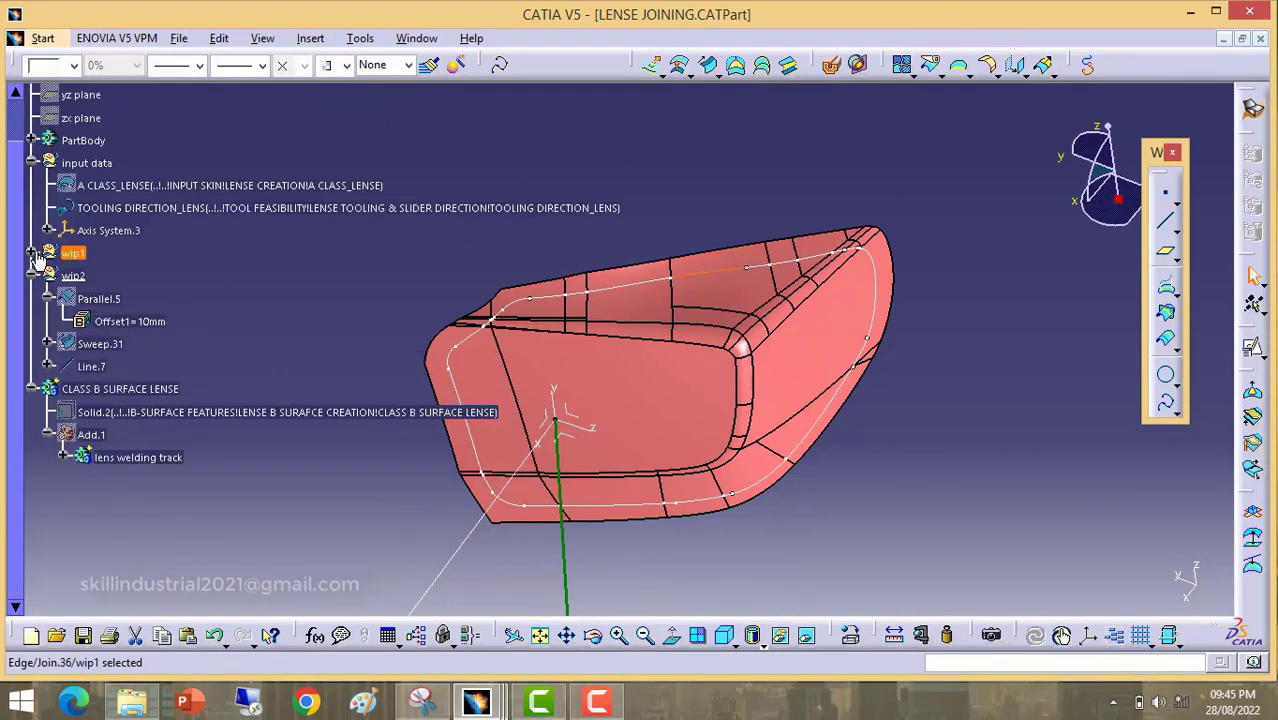
pyautogui.click(32, 253)
pyautogui.scroll(-8, 154, 412)
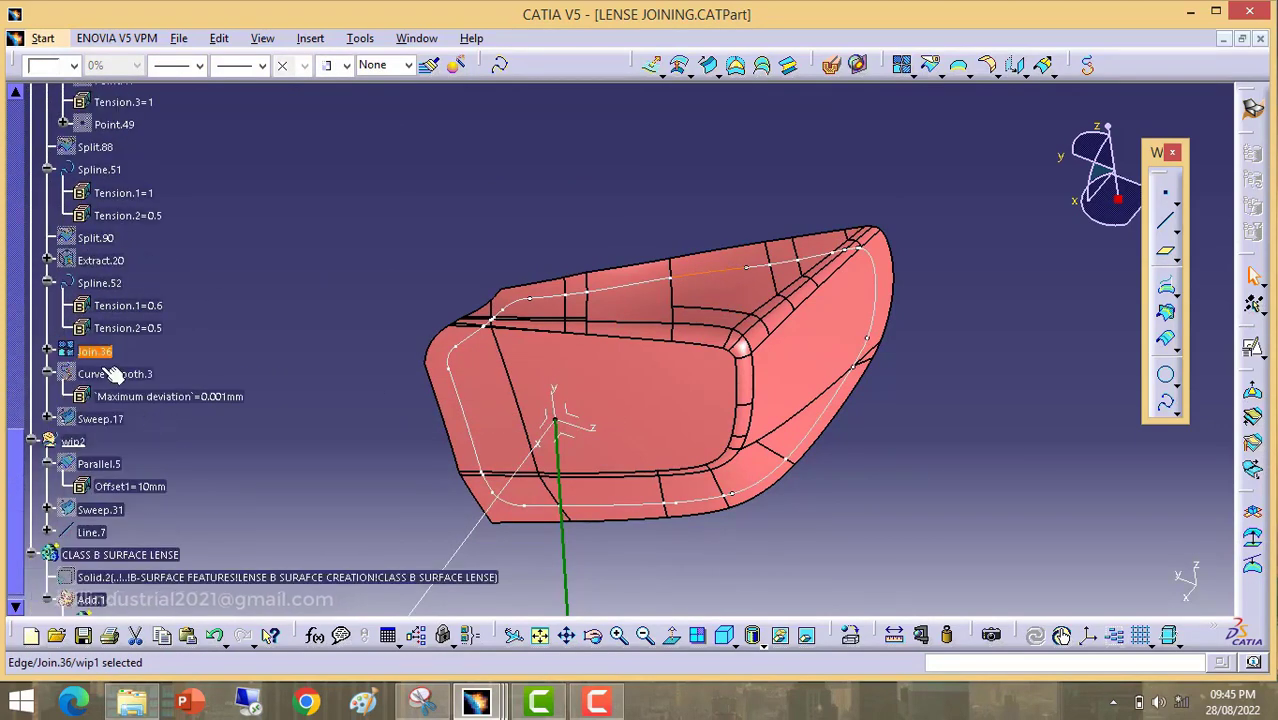
pyautogui.rightClick(115, 374)
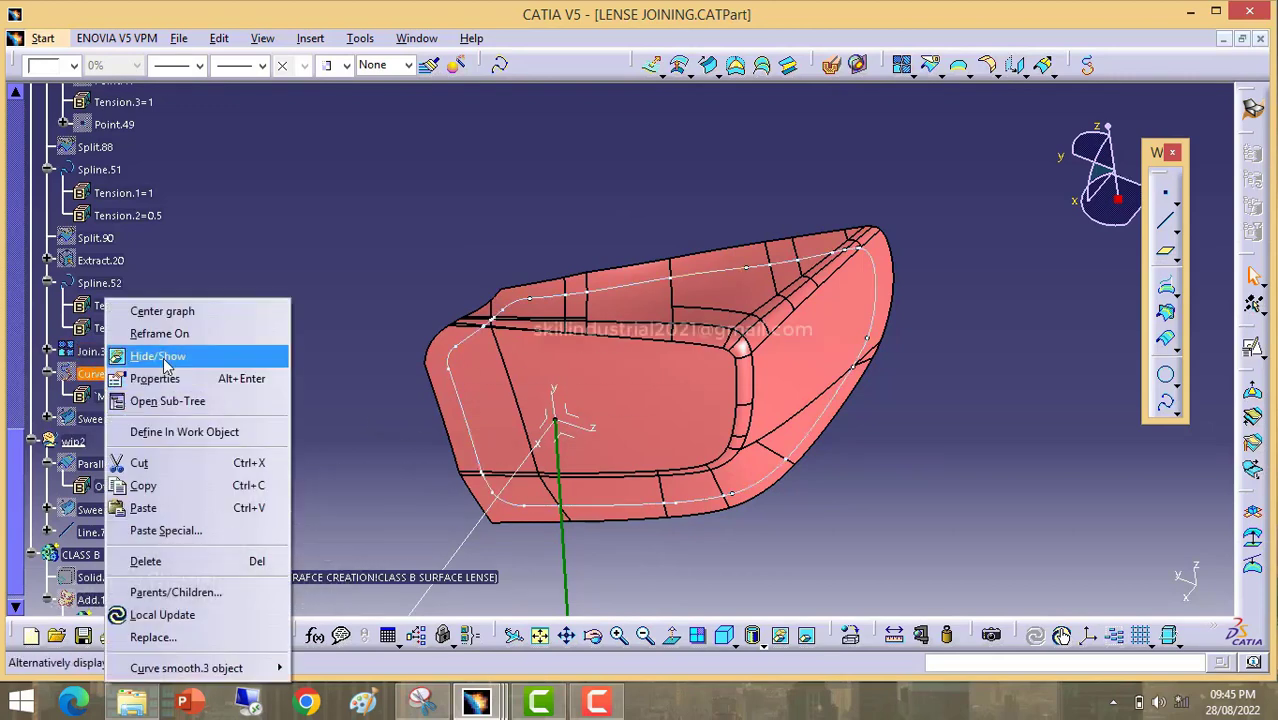
pyautogui.click(130, 355)
pyautogui.rightClick(128, 355)
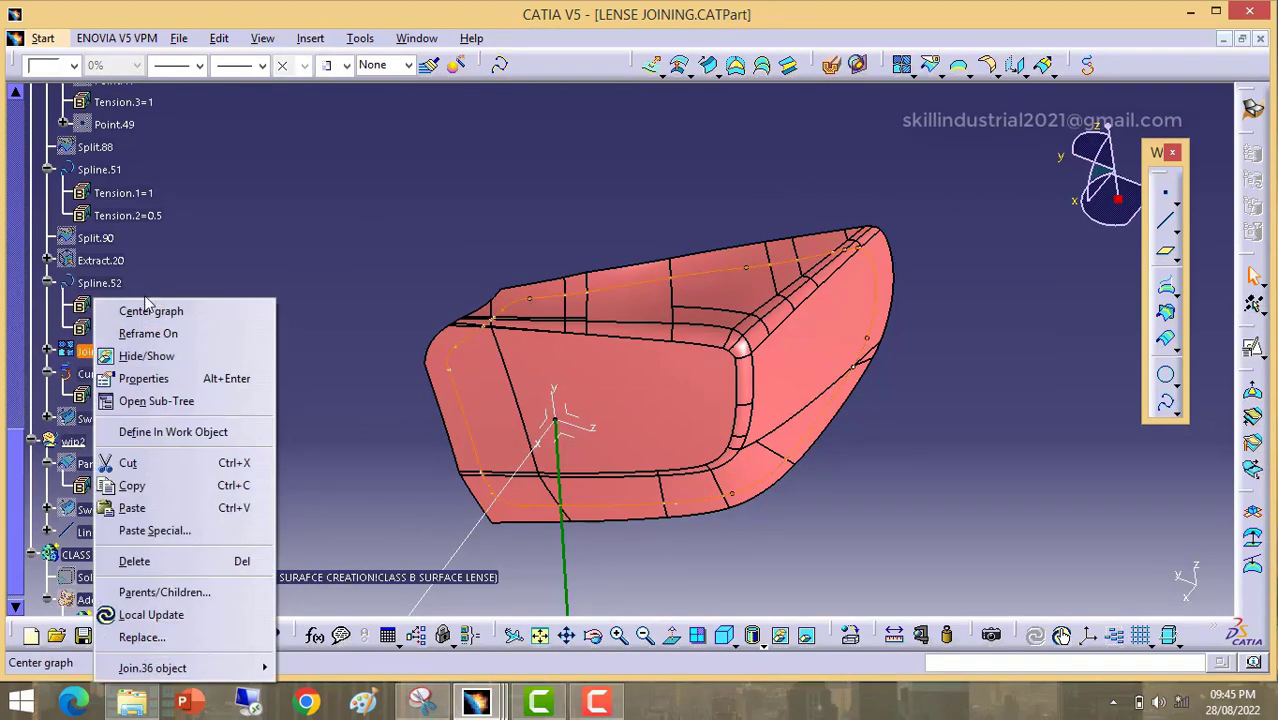
pyautogui.click(140, 354)
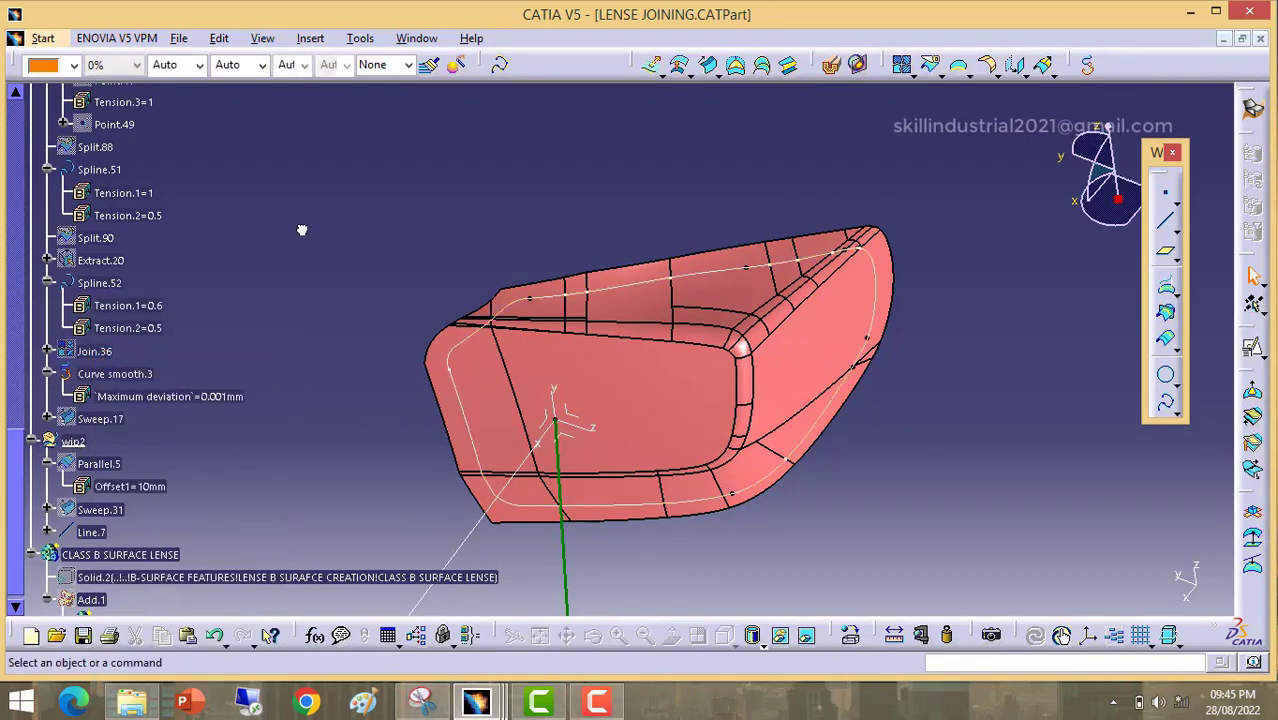
pyautogui.rightClick(122, 374)
pyautogui.click(340, 205)
pyautogui.scroll(-2, 115, 450)
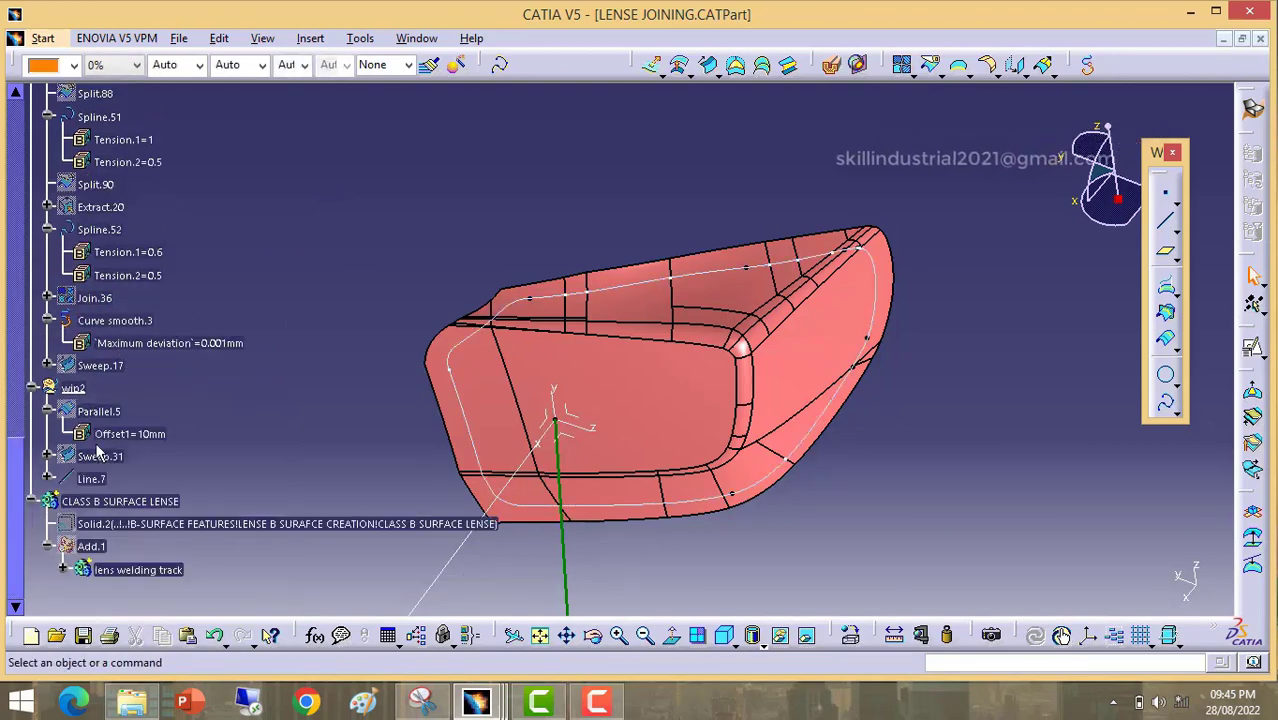
# Step: Create an on-curve point on the upper run of Curve smooth.3, 159.096mm from Extremum.3
pyautogui.moveTo(650, 173); pyautogui.dragTo(750, 250, button='middle')
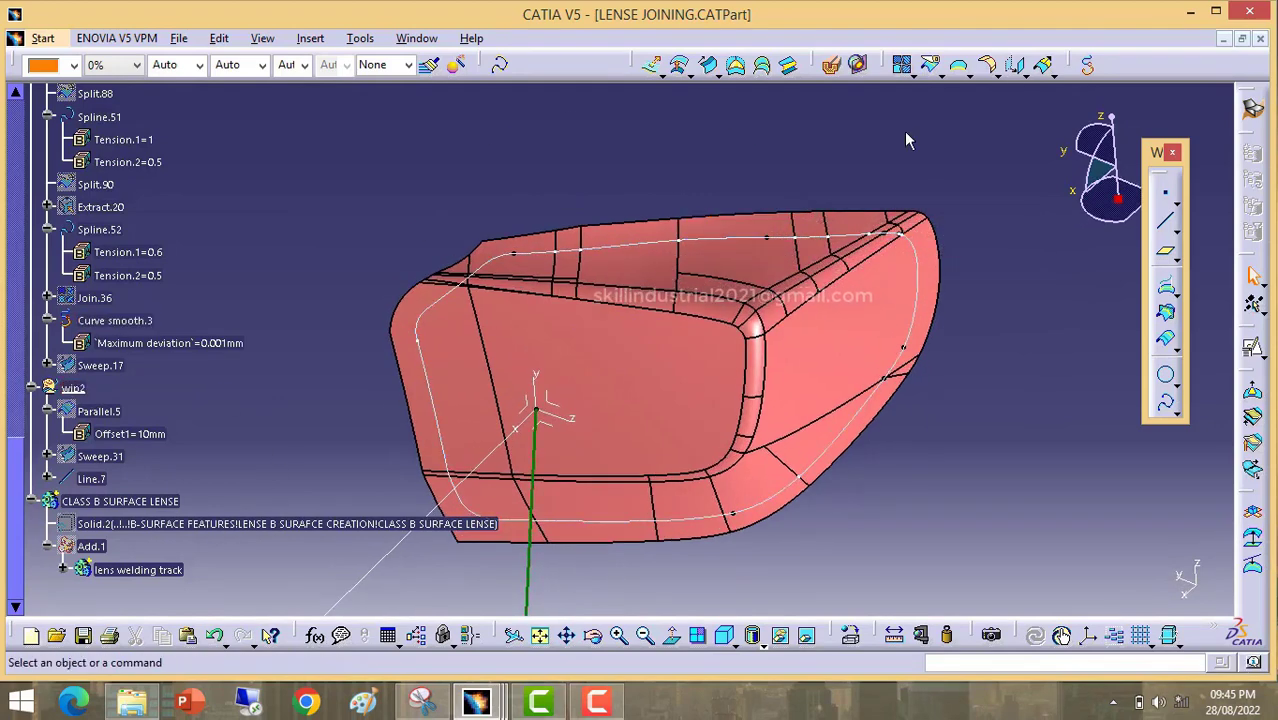
pyautogui.click(1170, 202)
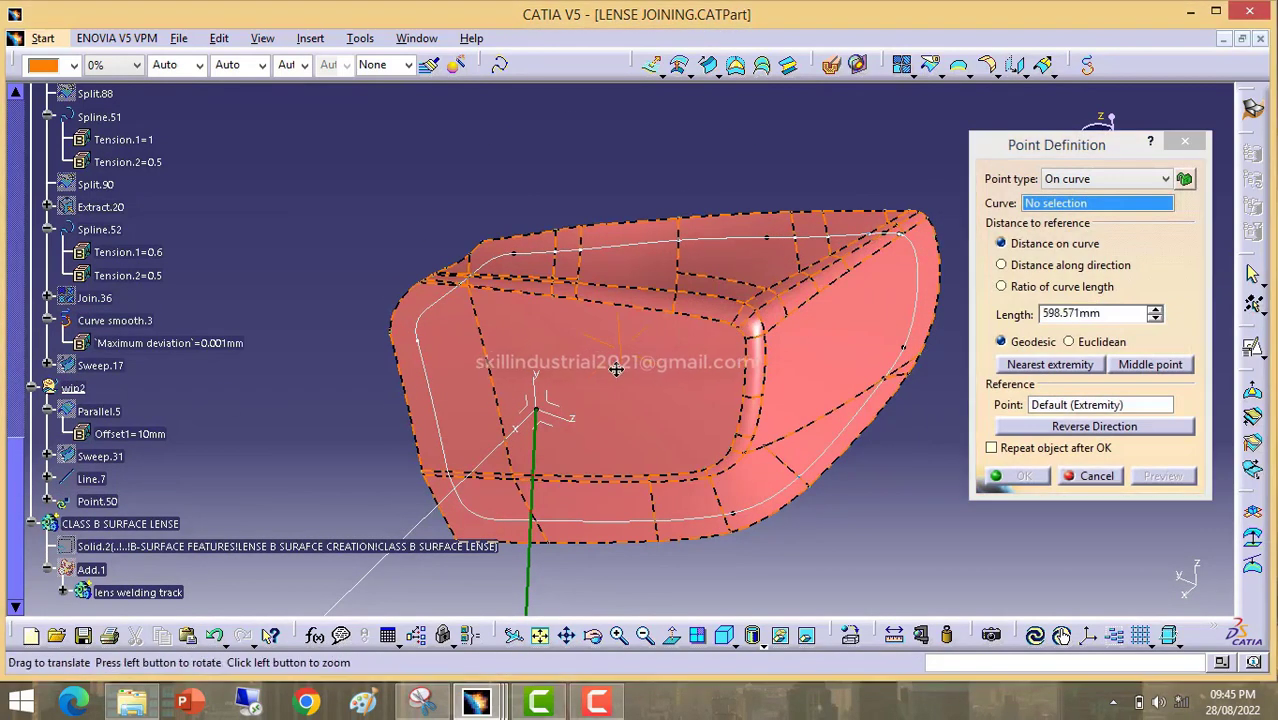
pyautogui.moveTo(600, 368); pyautogui.dragTo(700, 268, button='middle')
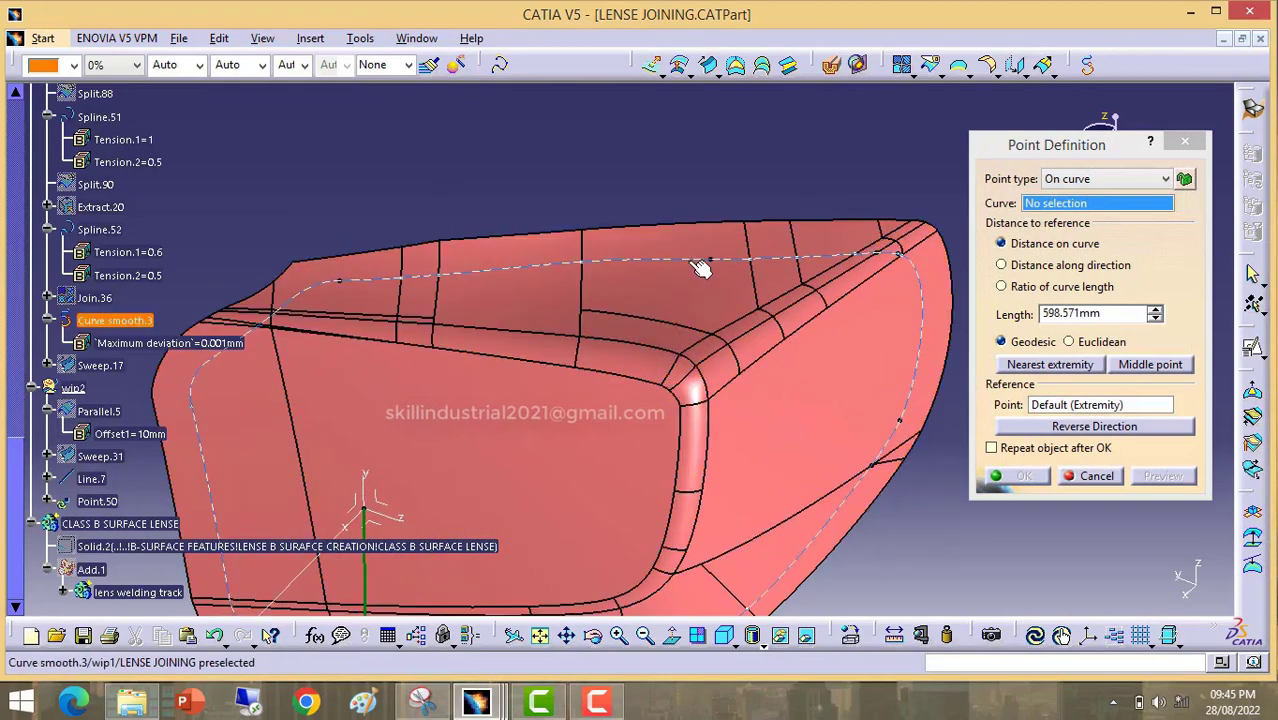
pyautogui.click(624, 260)
pyautogui.click(650, 261)
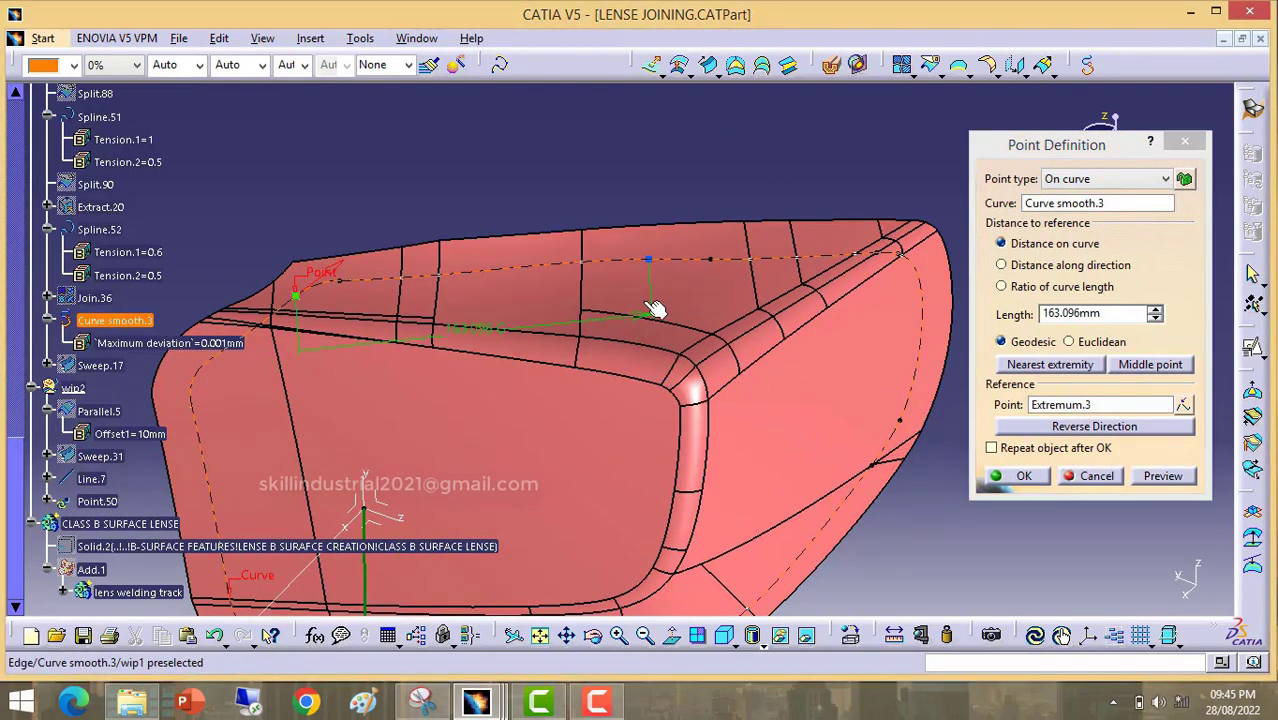
pyautogui.moveTo(678, 366); pyautogui.dragTo(679, 256, button='middle')
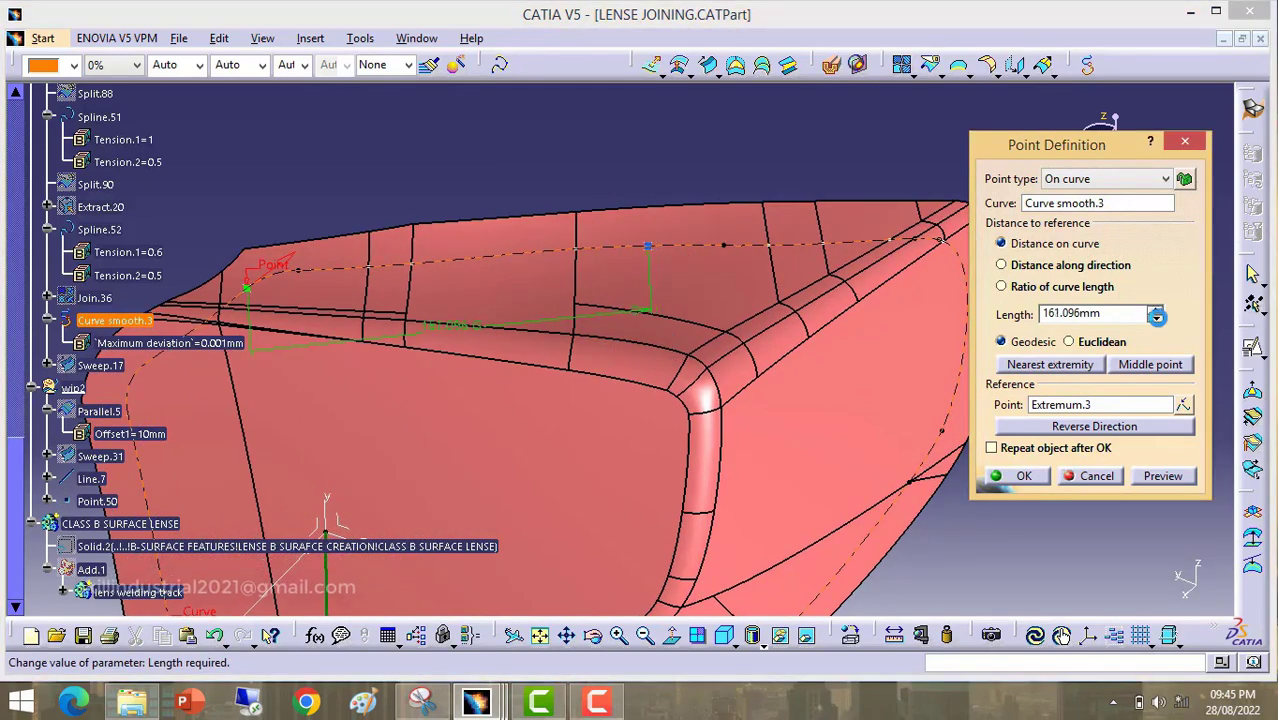
pyautogui.click(1155, 318)
pyautogui.click(1037, 479)
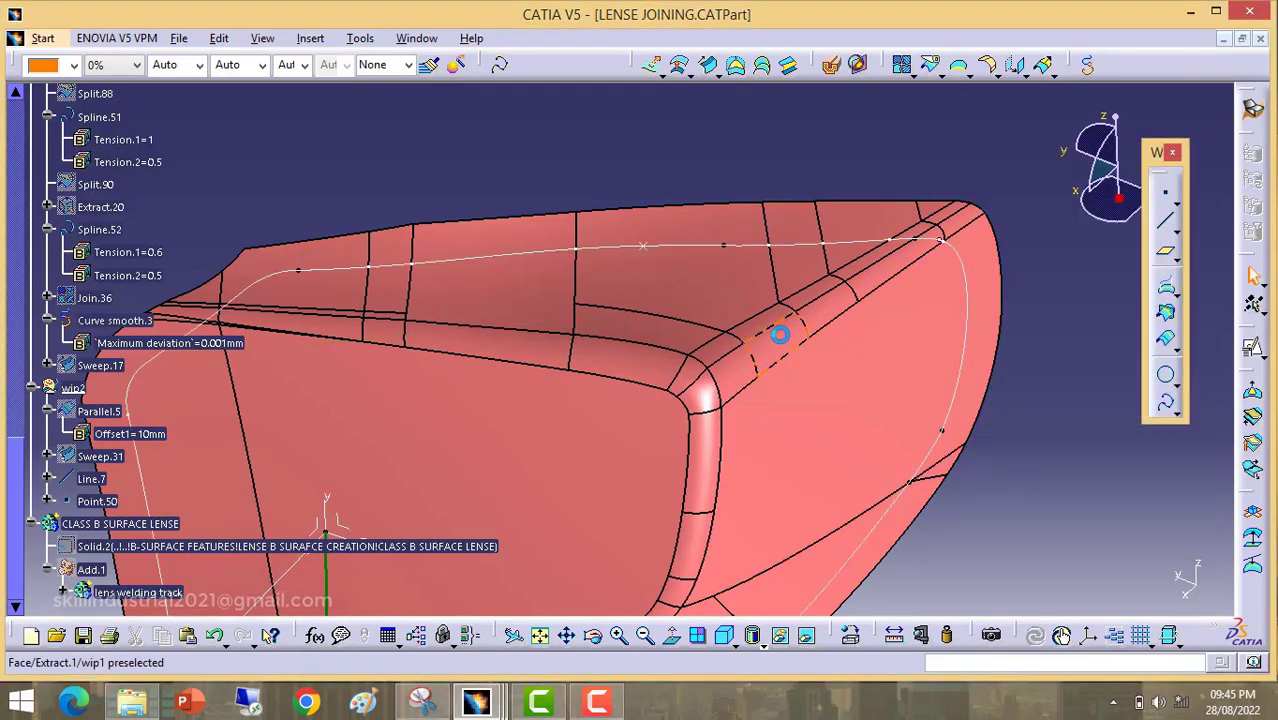
# Step: Create a second on-curve point on the lower run of Curve smooth.3, 558.143mm from Extremum.3
pyautogui.moveTo(774, 332); pyautogui.dragTo(820, 406, button='middle')
pyautogui.moveTo(735, 386); pyautogui.dragTo(688, 335, button='middle')
pyautogui.click(1168, 200)
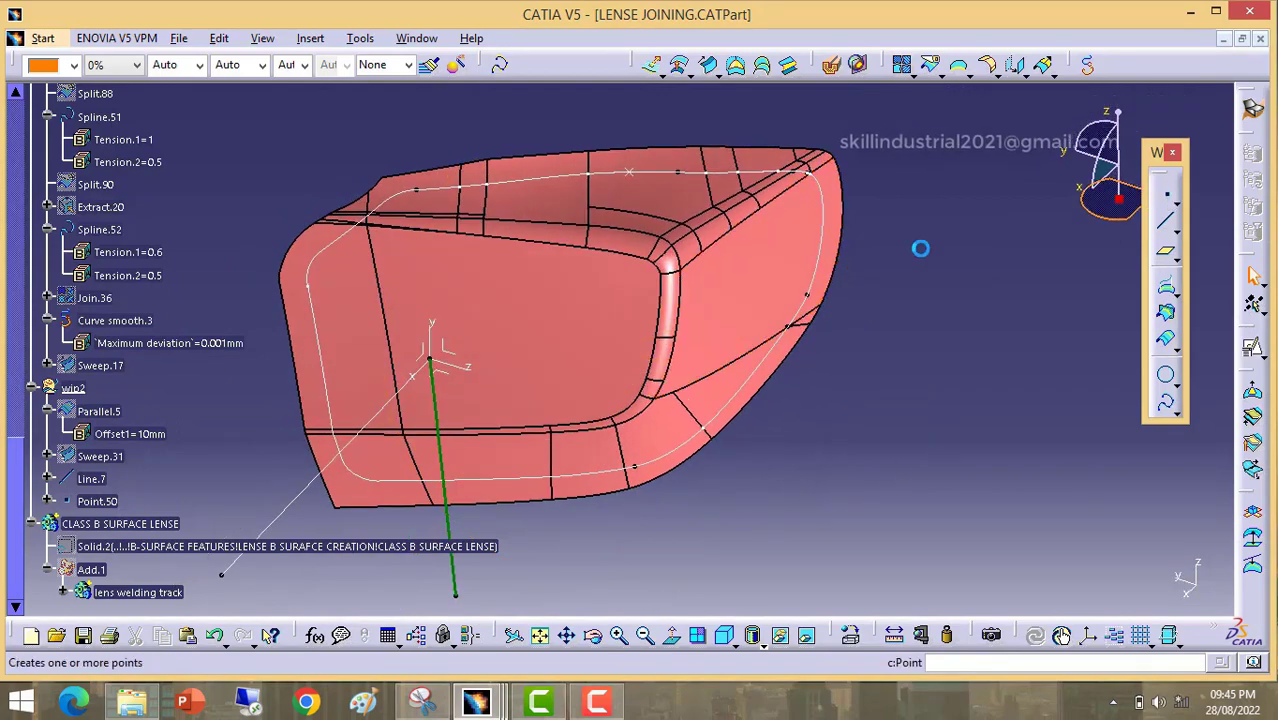
pyautogui.moveTo(582, 429); pyautogui.dragTo(582, 318, button='middle')
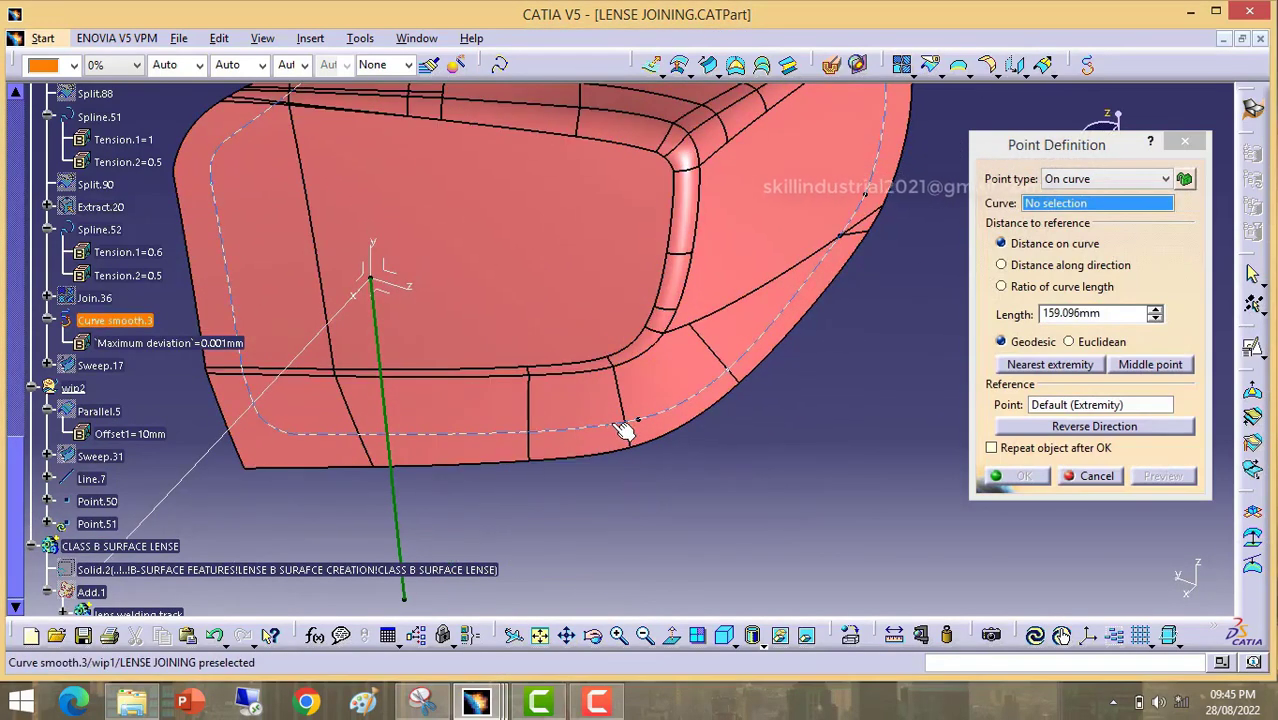
pyautogui.click(622, 428)
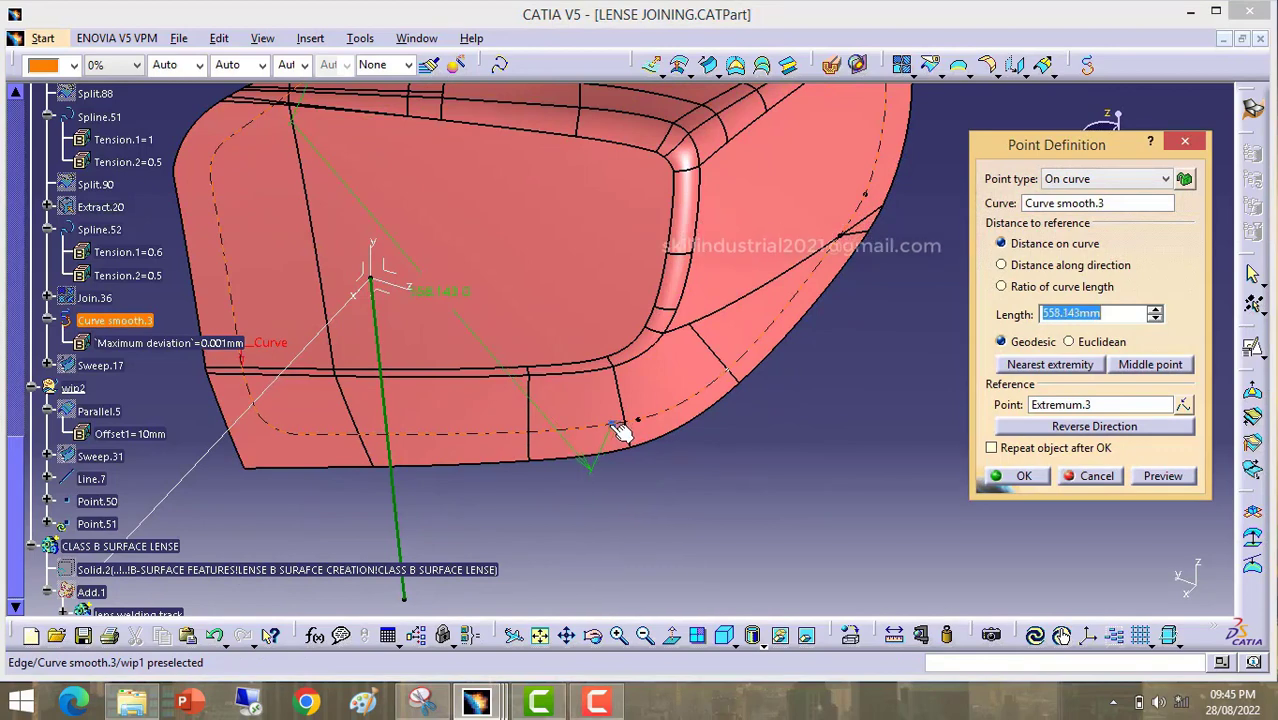
pyautogui.click(1024, 476)
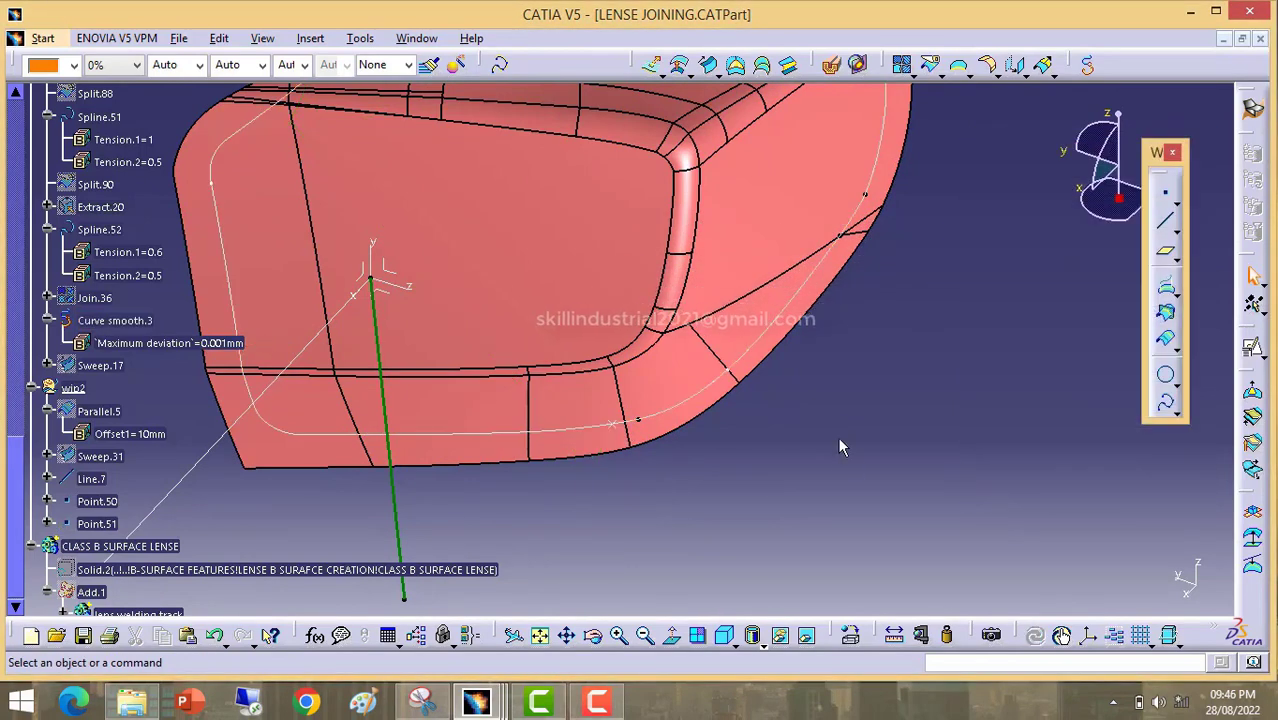
pyautogui.moveTo(826, 448); pyautogui.dragTo(823, 499, button='middle')
pyautogui.click(606, 700)
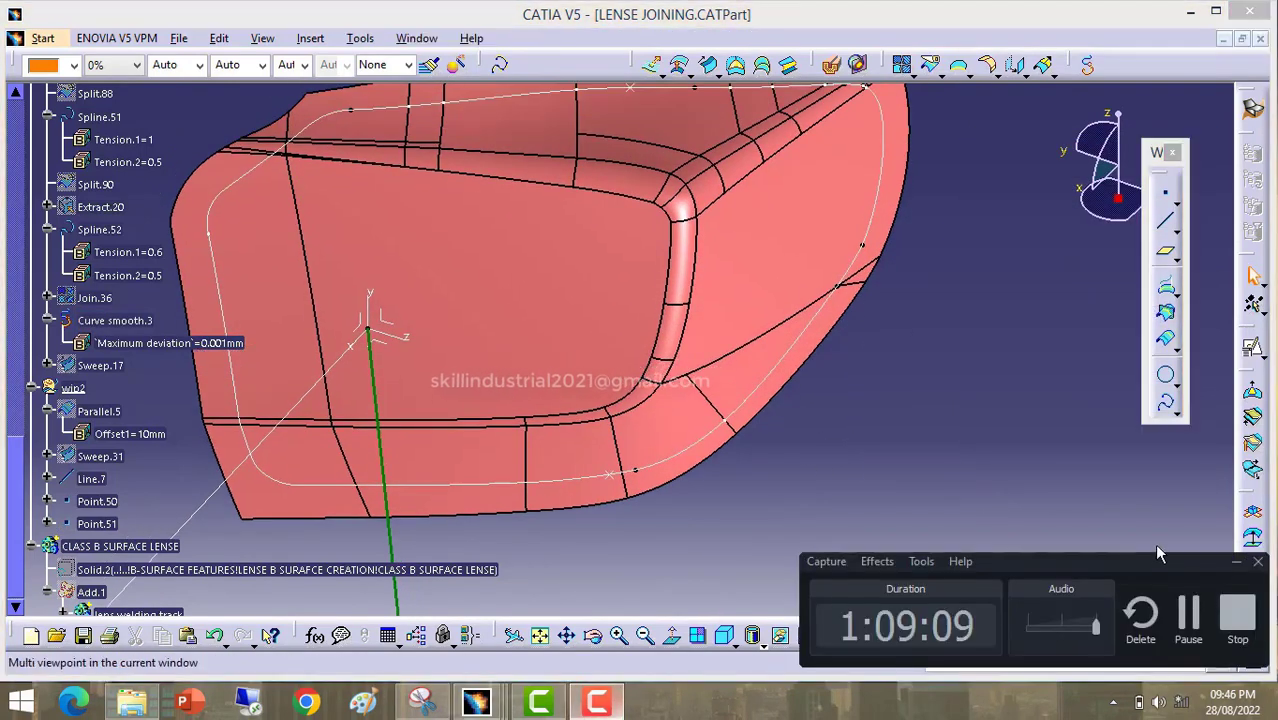
pyautogui.click(1190, 612)
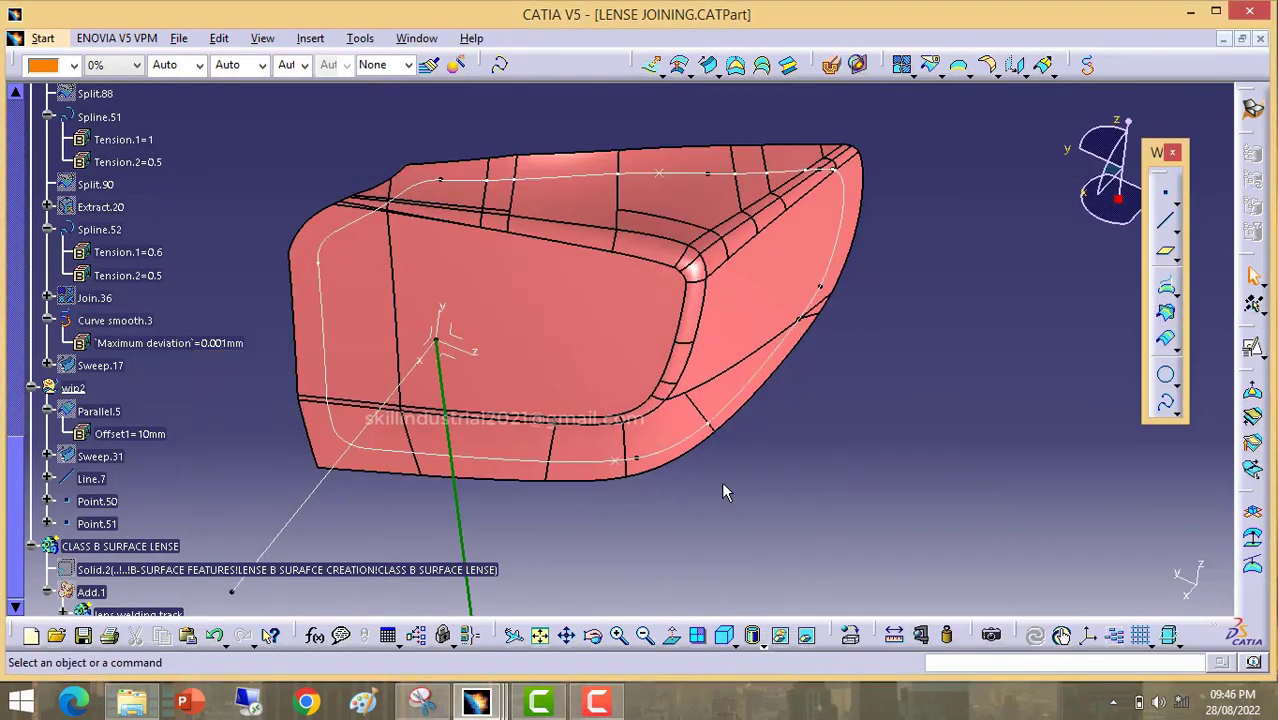
# Step: Set the lower curve point's distance from Extremum.3 to 532.143mm
pyautogui.moveTo(721, 481); pyautogui.dragTo(633, 502, button='middle')
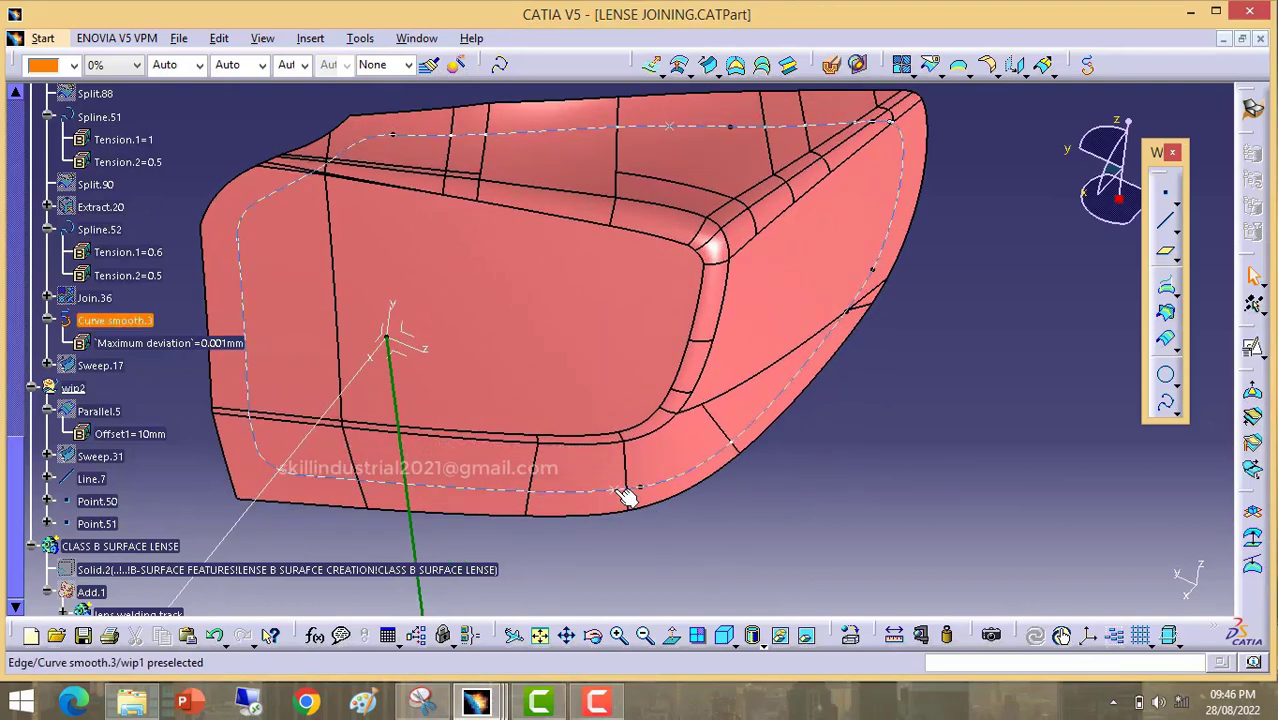
pyautogui.doubleClick(613, 489)
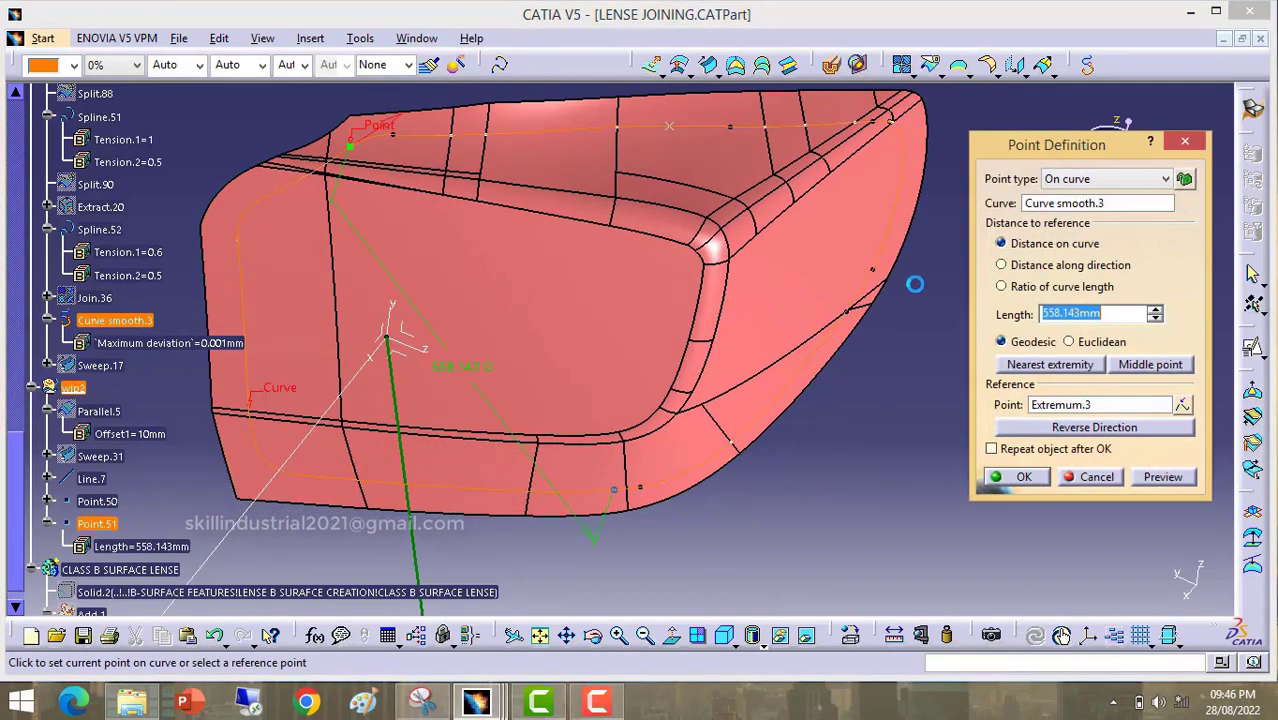
pyautogui.click(1155, 310)
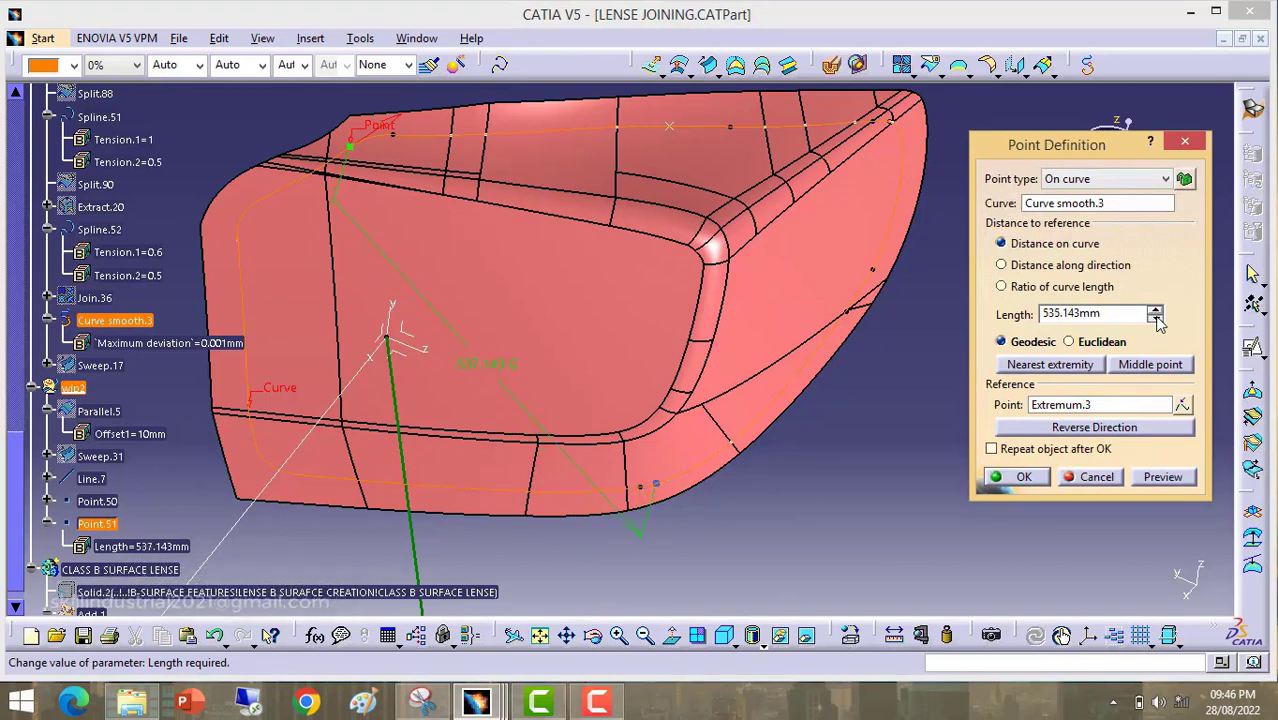
pyautogui.click(1022, 477)
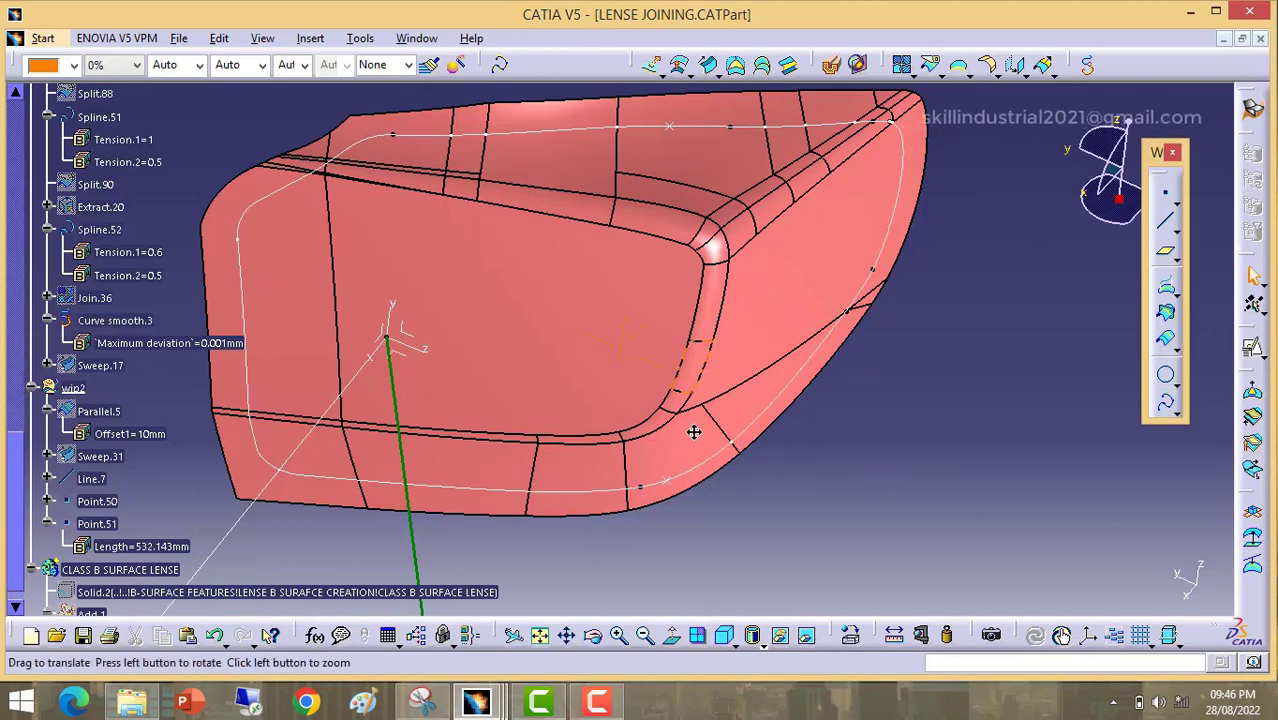
# Step: Set the upper curve point's distance from Extremum.3 to 160.096mm
pyautogui.moveTo(693, 434); pyautogui.dragTo(668, 203, button='middle')
pyautogui.doubleClick(654, 199)
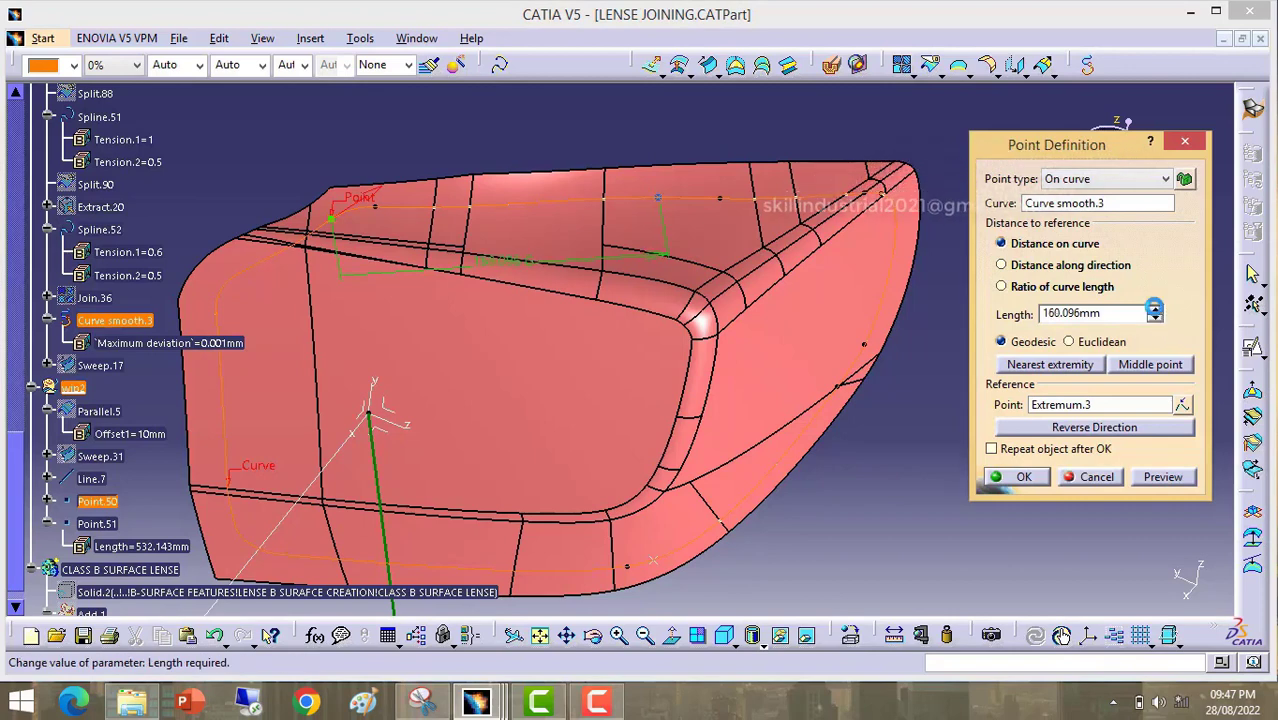
pyautogui.click(1029, 479)
pyautogui.scroll(1, 844, 347)
pyautogui.moveTo(844, 347); pyautogui.dragTo(827, 436, button='middle')
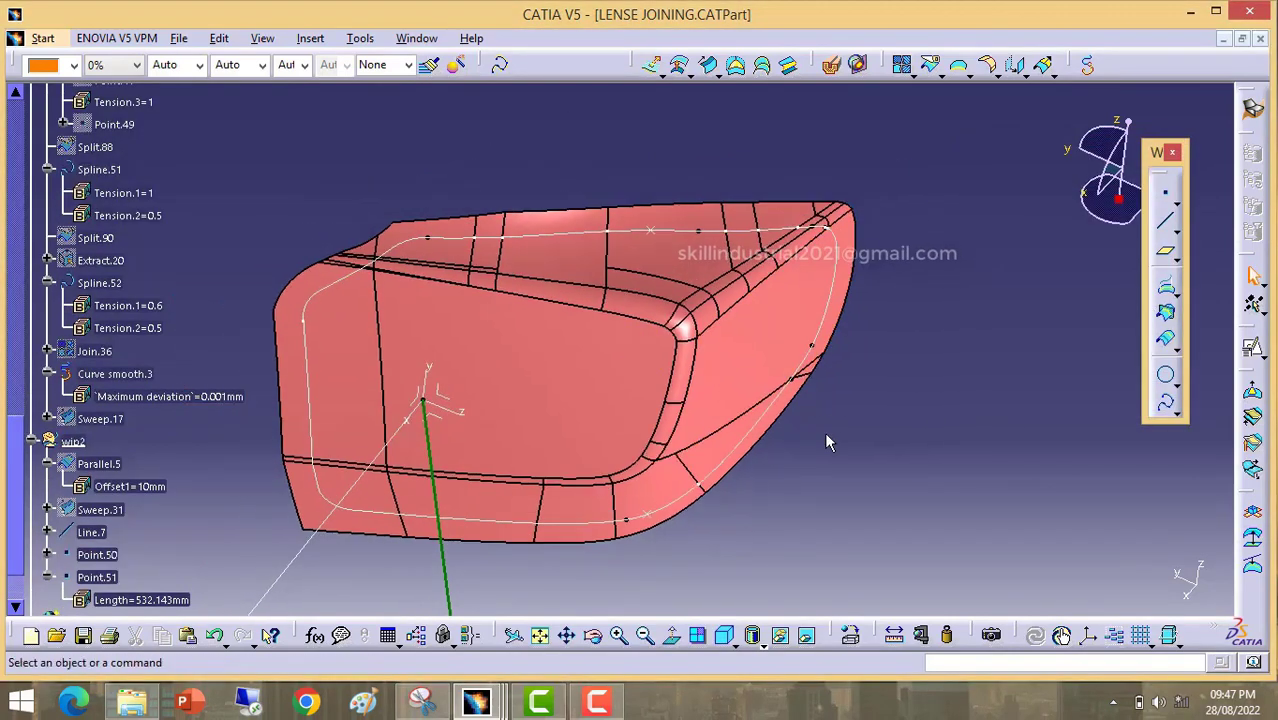
pyautogui.click(597, 701)
pyautogui.click(1188, 616)
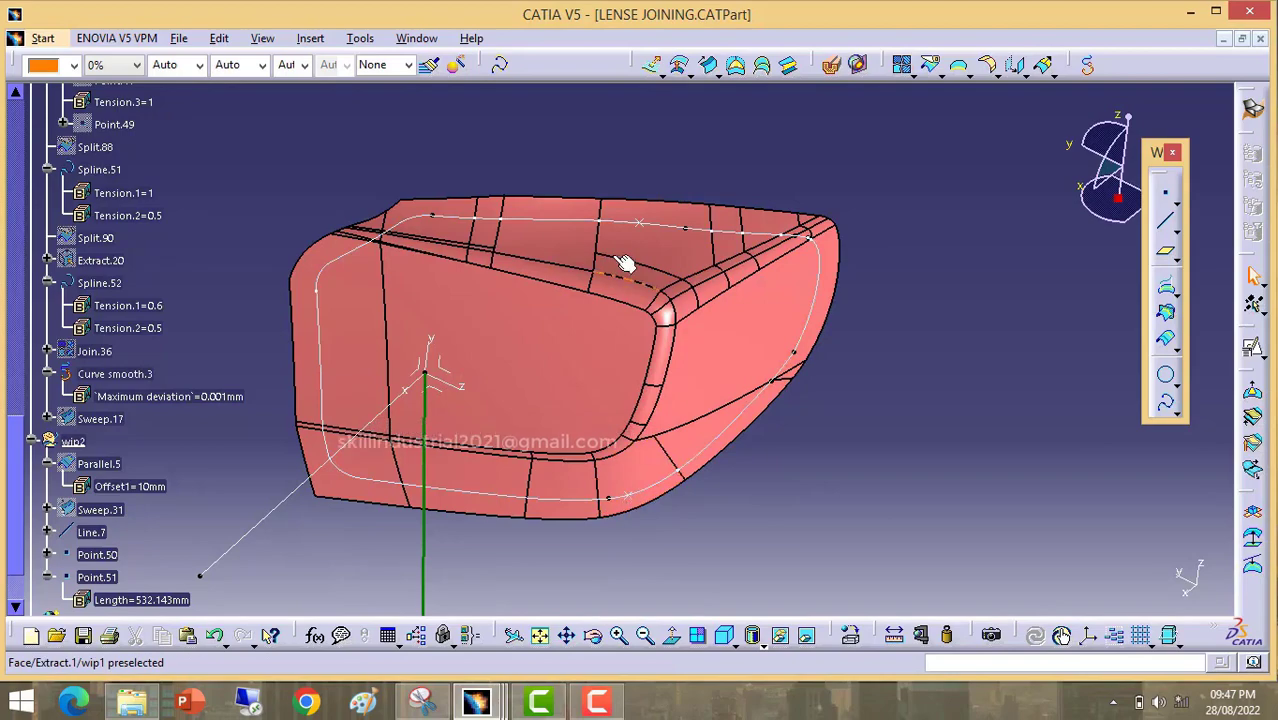
# Step: Split Curve smooth.3 with Point.50 and Point.51 as cutting elements, switching to the other side as the kept portion
pyautogui.middleClick(677, 297)
pyautogui.moveTo(678, 298); pyautogui.dragTo(662, 252, button='middle')
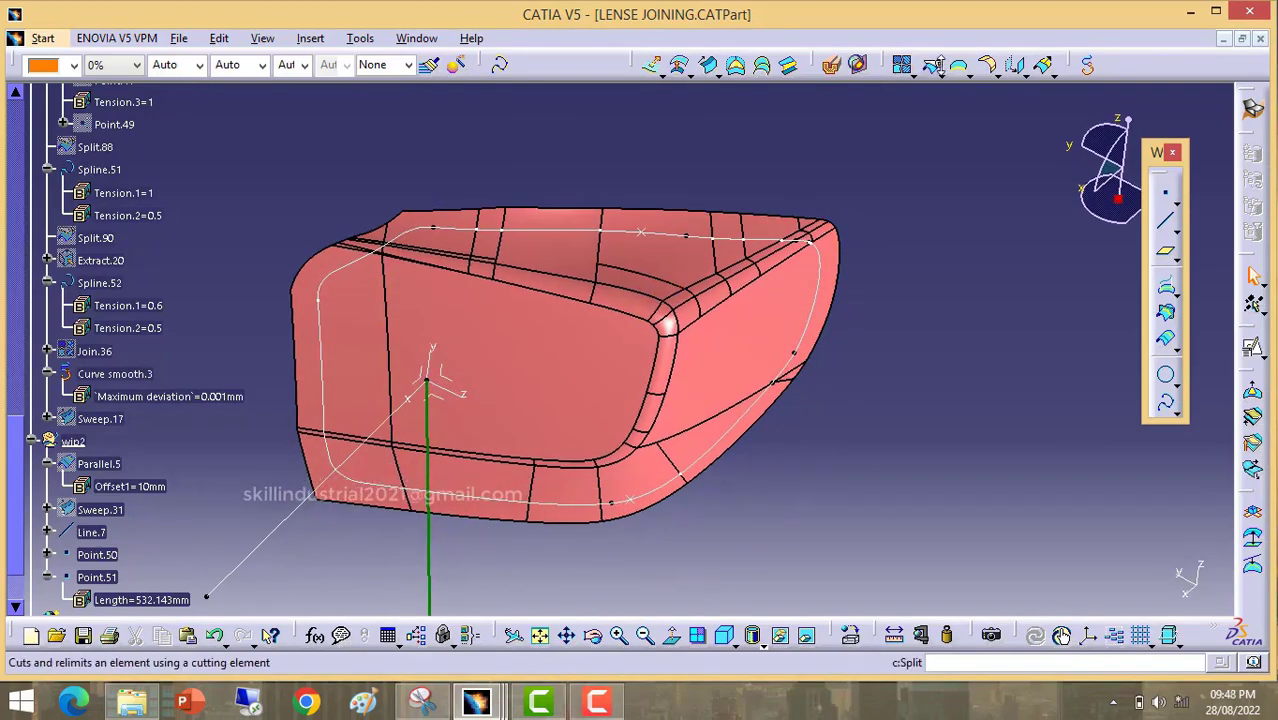
pyautogui.click(887, 76)
pyautogui.moveTo(620, 322); pyautogui.dragTo(516, 320, button='middle')
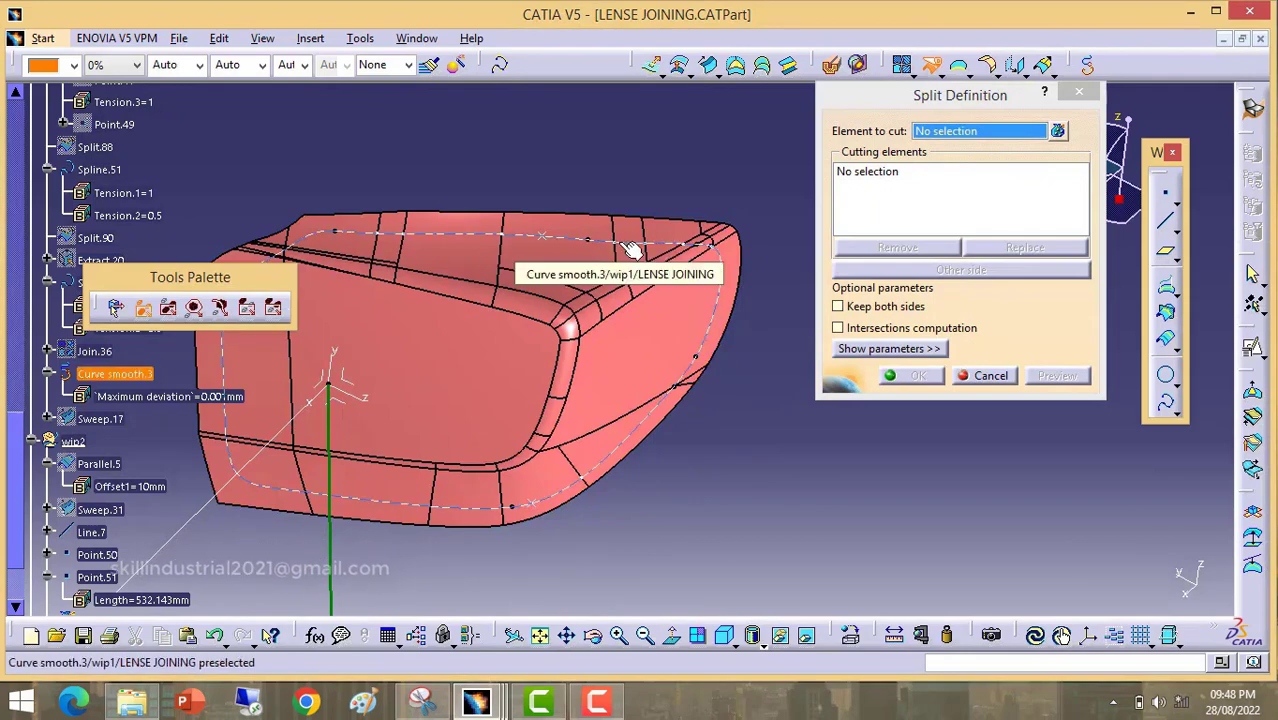
pyautogui.click(590, 240)
pyautogui.moveTo(644, 337); pyautogui.dragTo(616, 336, button='middle')
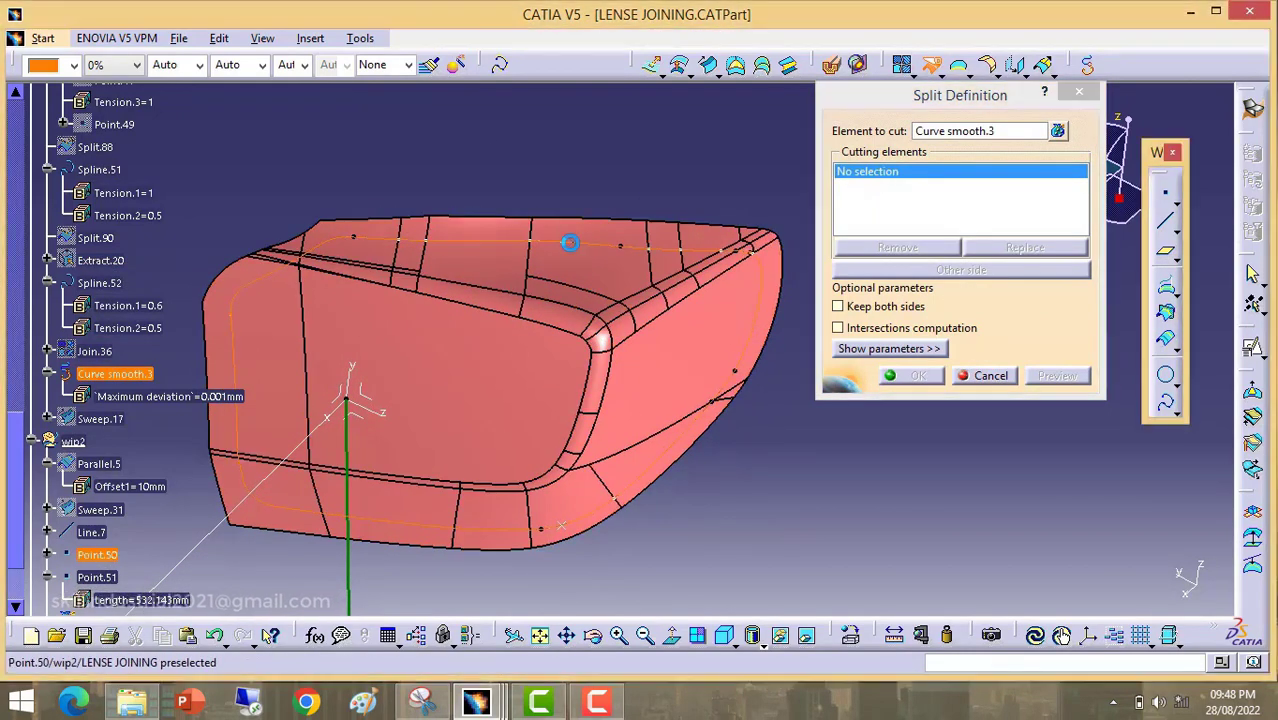
pyautogui.click(572, 242)
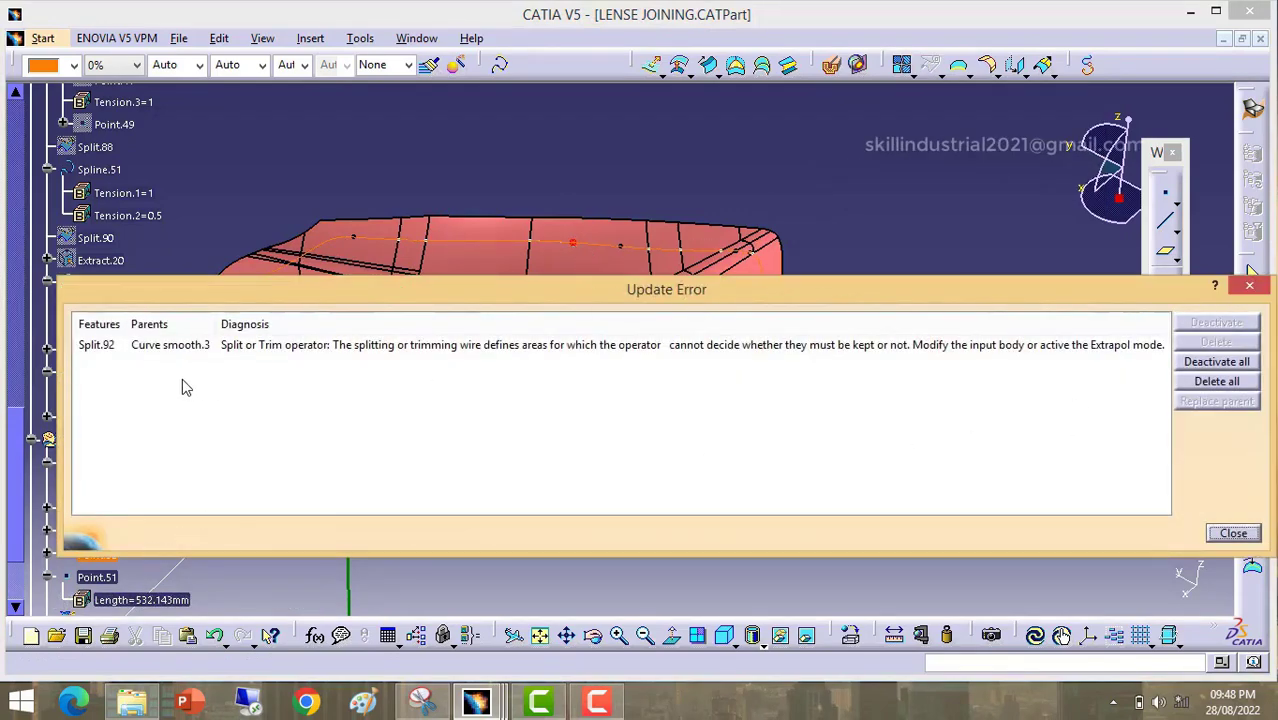
pyautogui.click(1233, 533)
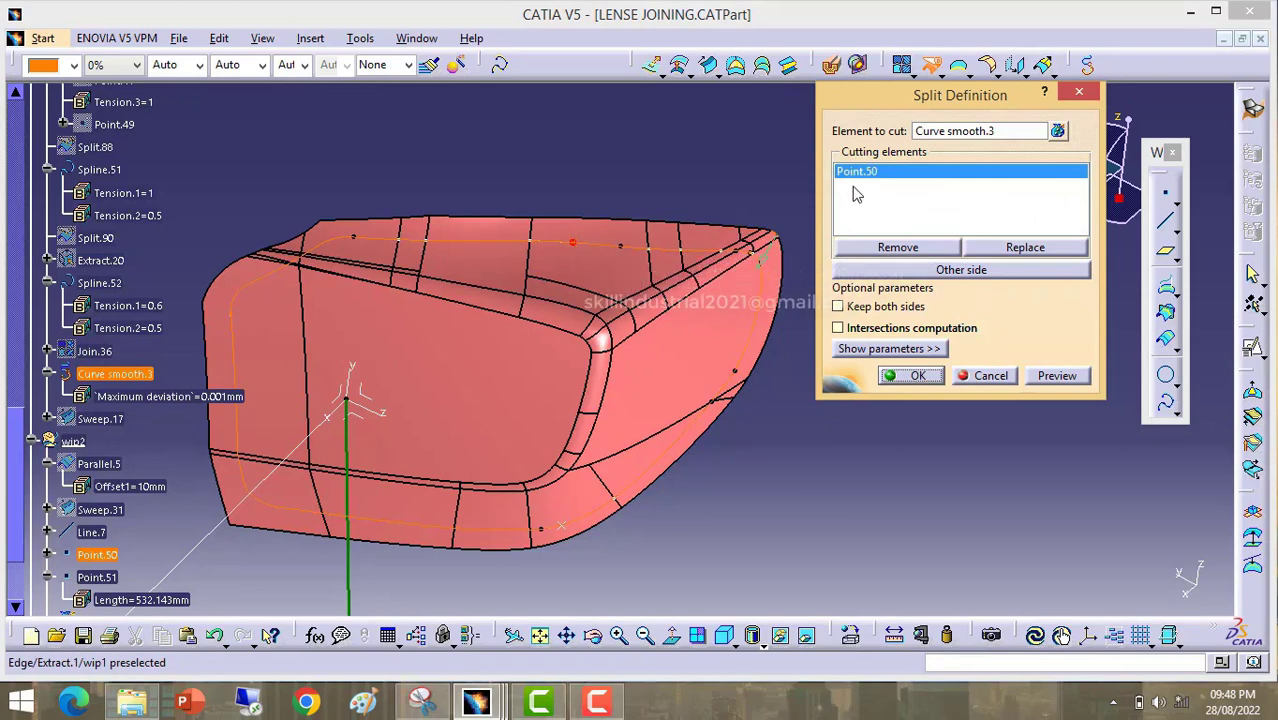
pyautogui.click(565, 526)
pyautogui.click(759, 541)
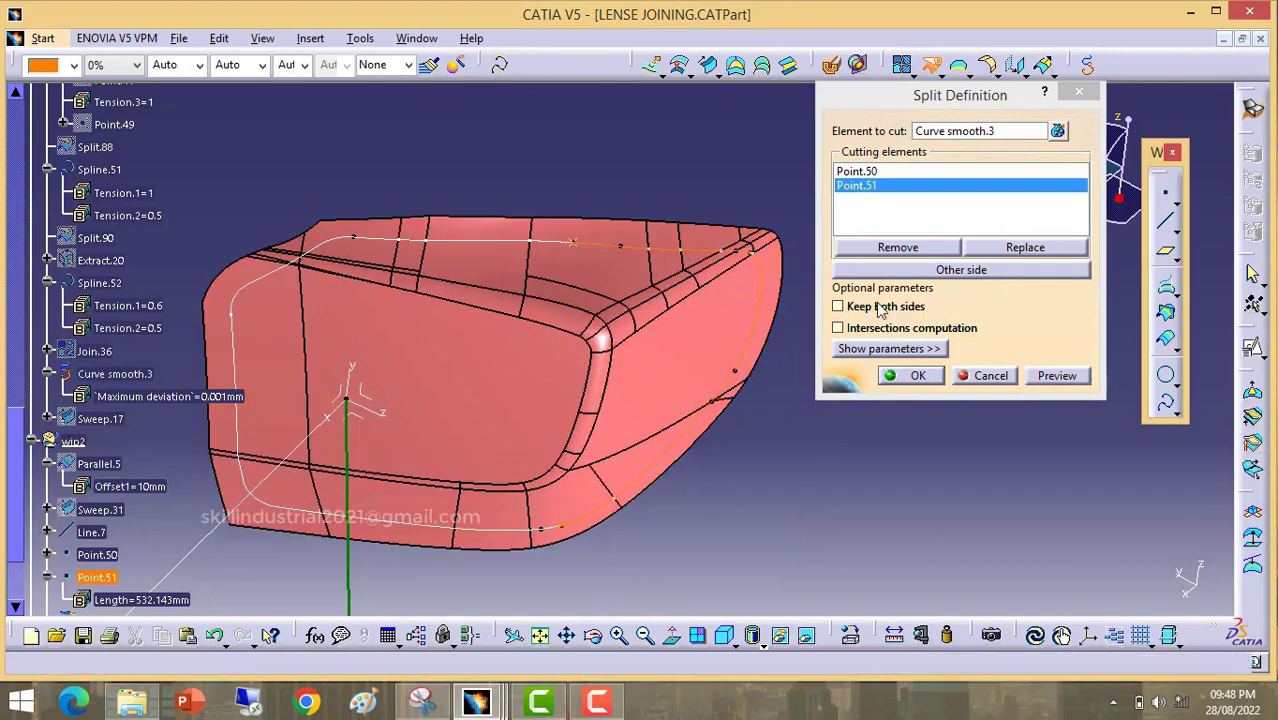
pyautogui.click(962, 270)
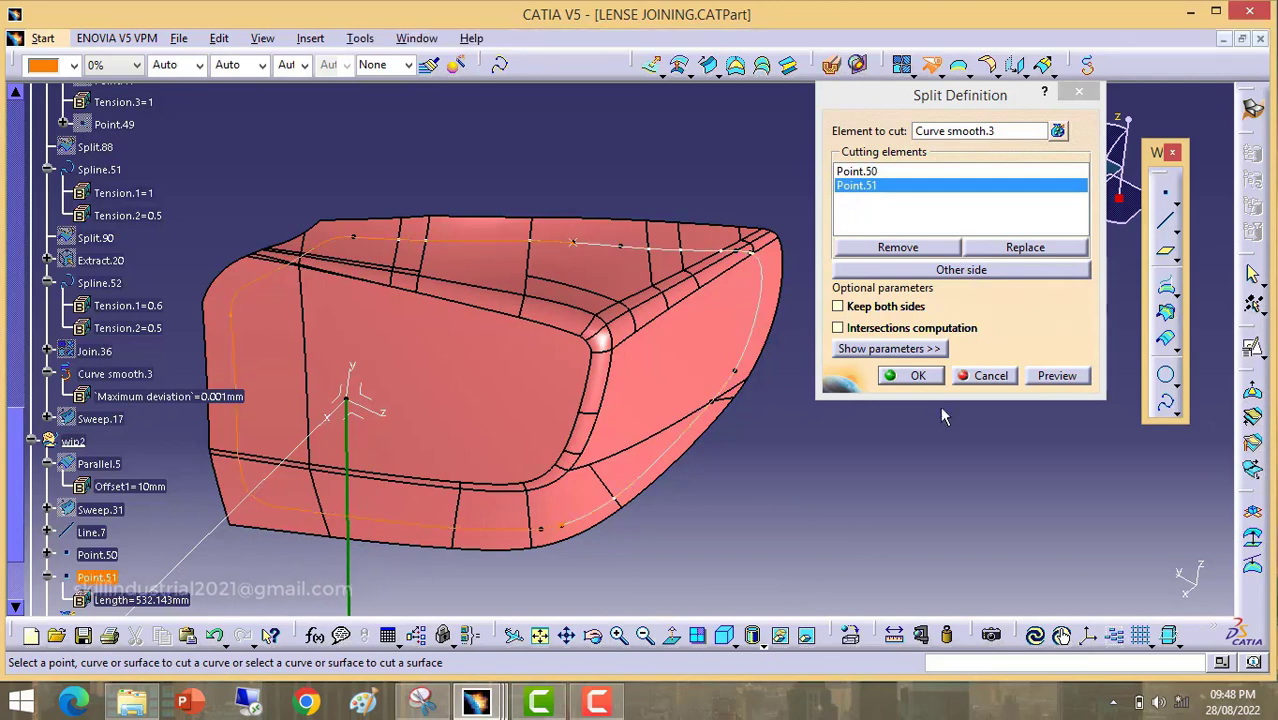
pyautogui.click(912, 375)
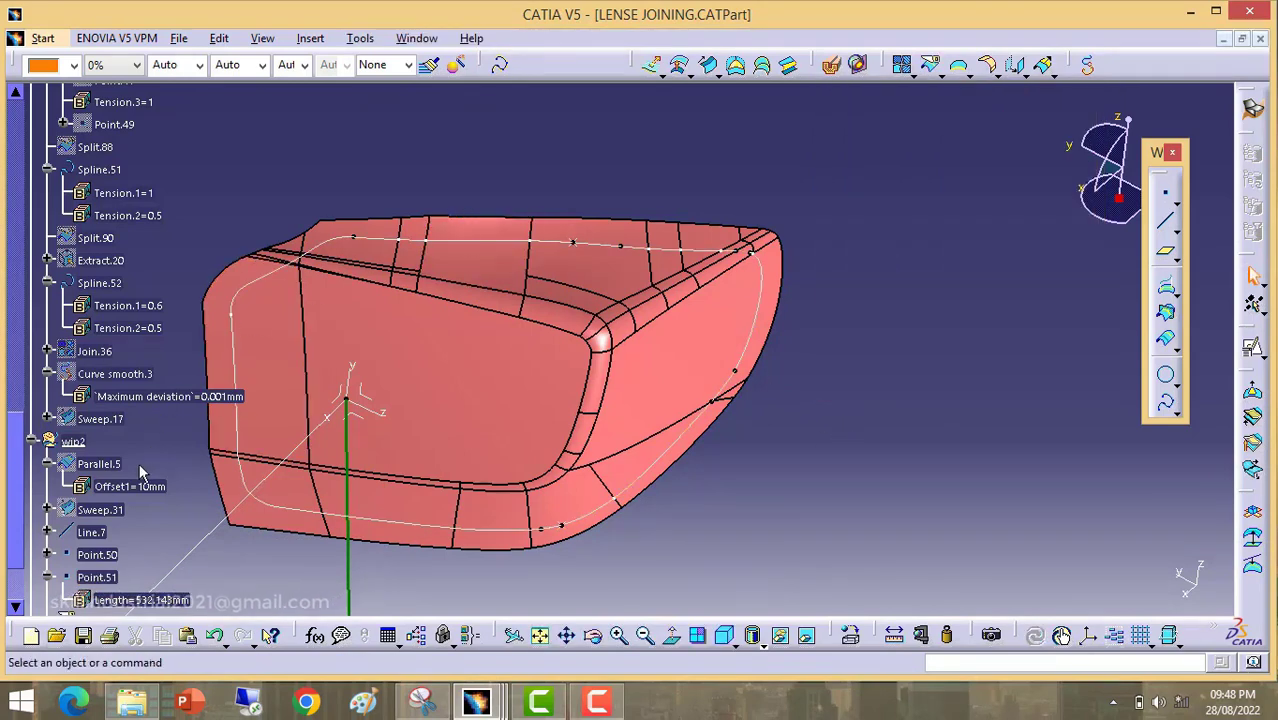
# Step: Highlight the new split curve under wip2 and check which portion of the smoothed curve is kept
pyautogui.scroll(-5, 105, 500)
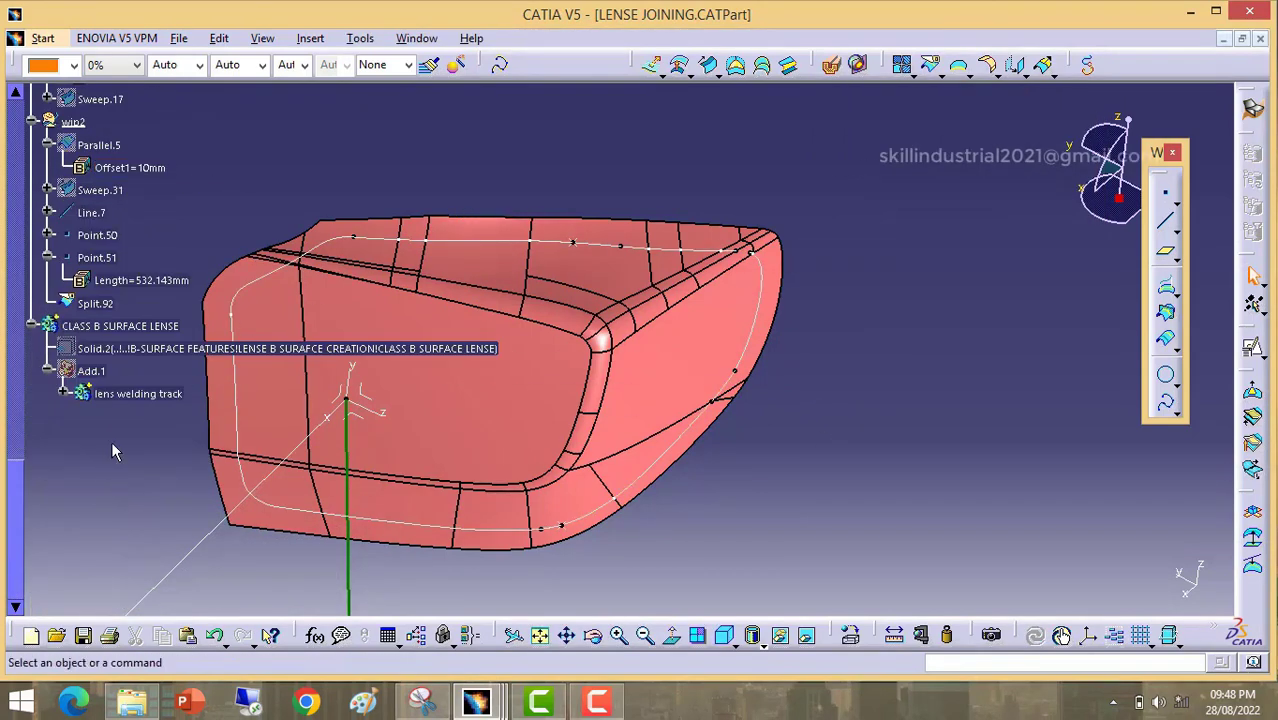
pyautogui.click(100, 305)
pyautogui.moveTo(560, 380); pyautogui.dragTo(752, 387, button='middle')
pyautogui.scroll(2, 118, 268)
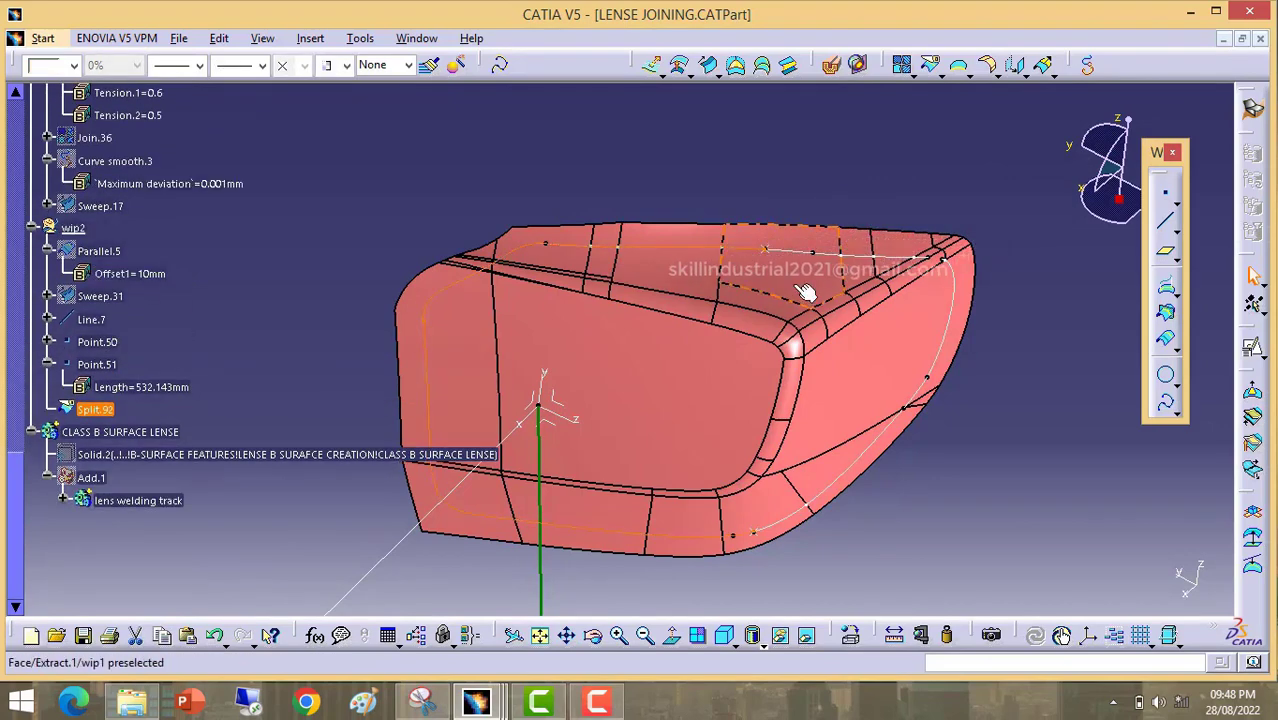
# Step: Turn off keeping both sides in the split of Curve smooth.3 by Point.50 and Point.51
pyautogui.scroll(2, 182, 320)
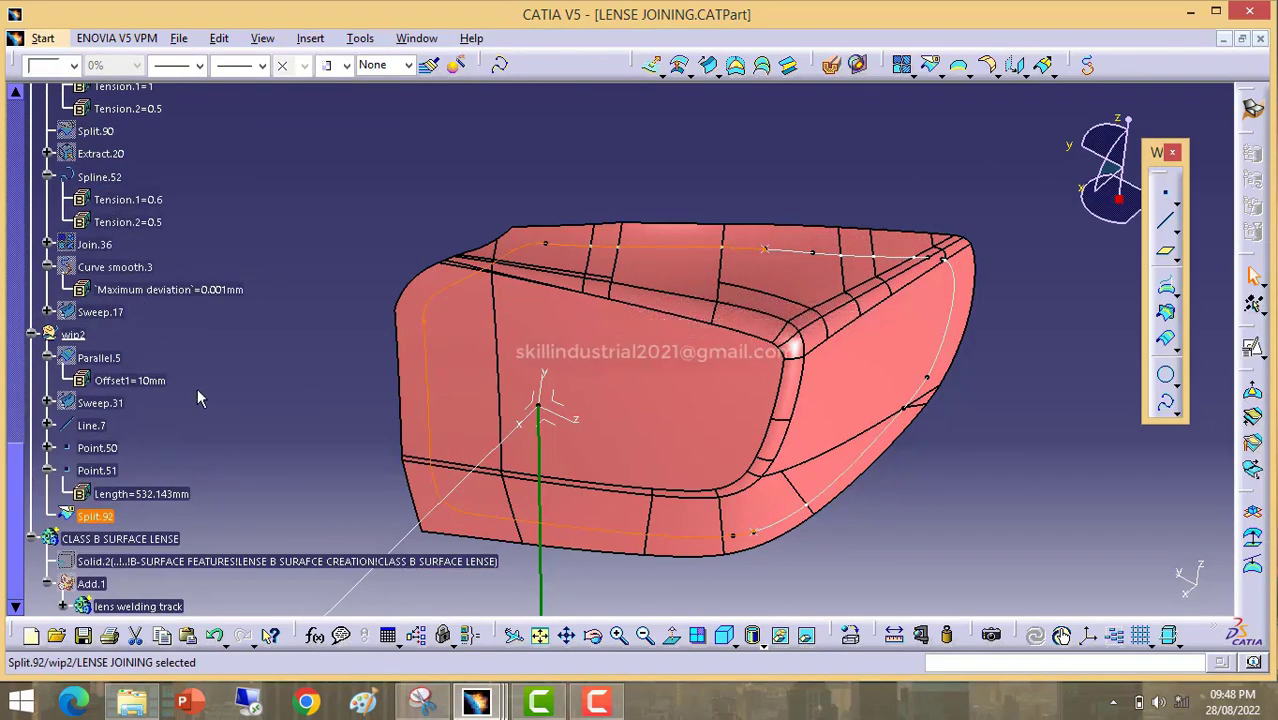
pyautogui.scroll(-3, 197, 388)
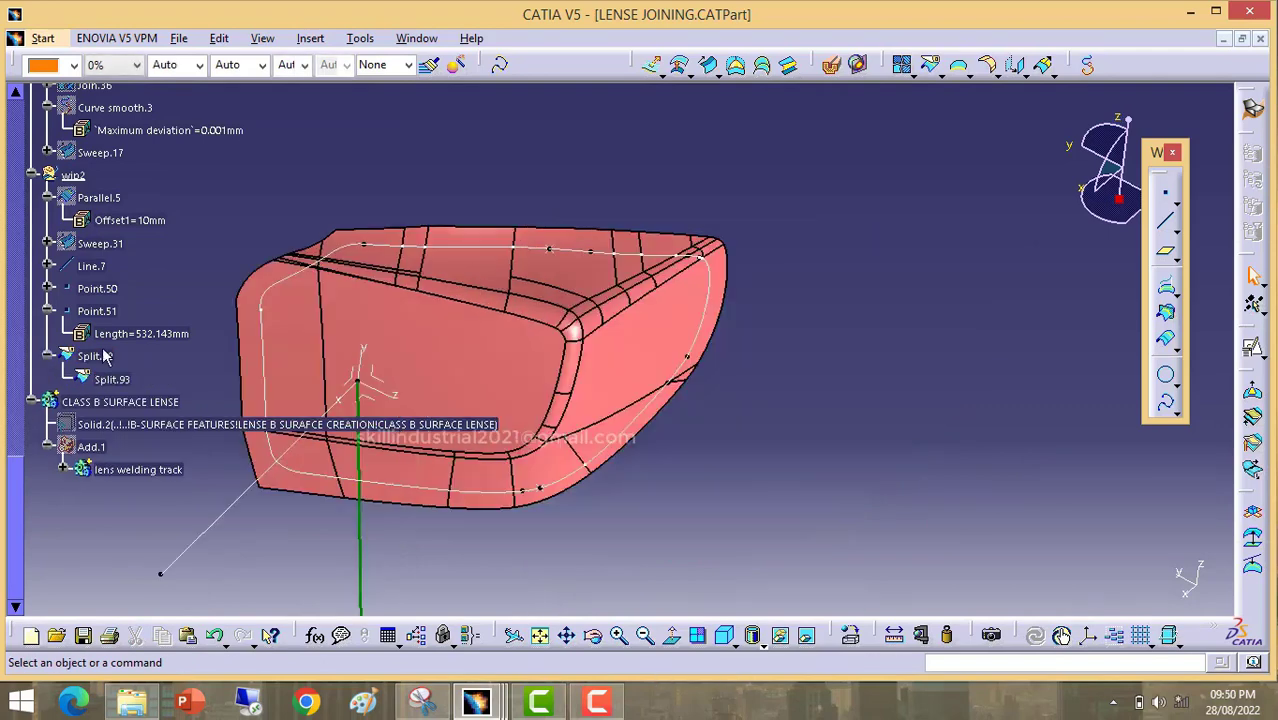
pyautogui.doubleClick(112, 379)
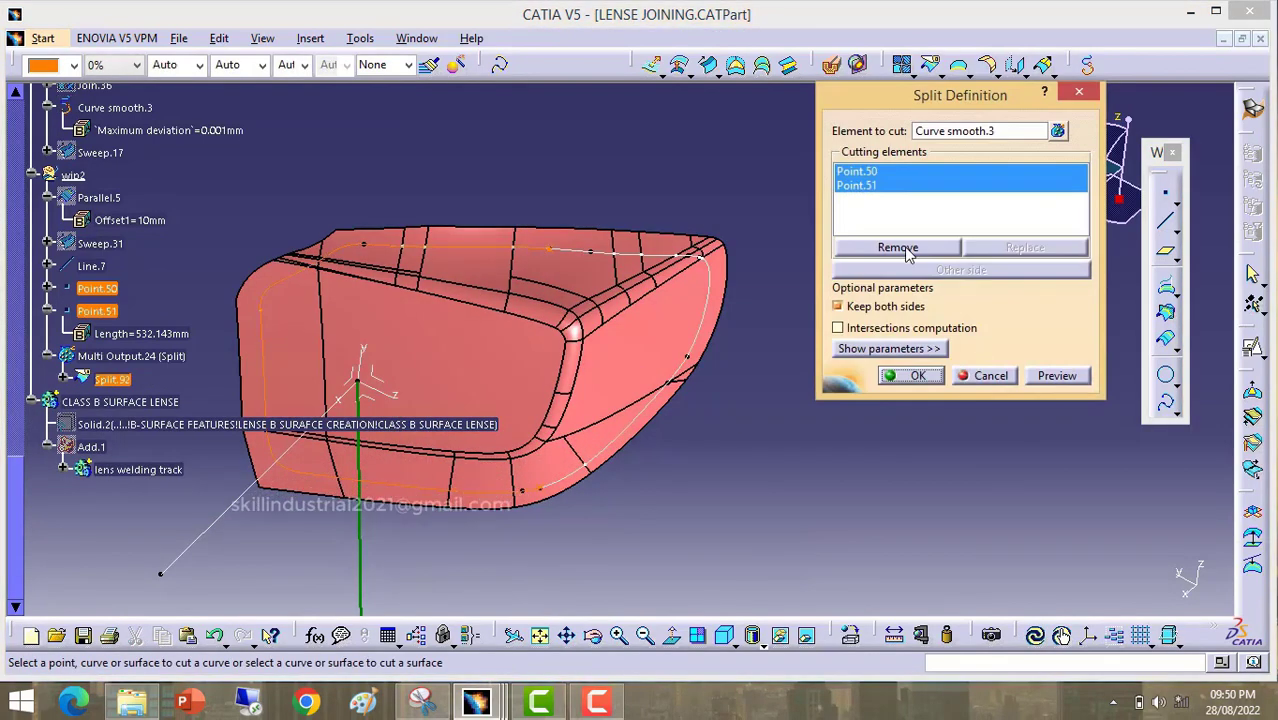
pyautogui.click(905, 307)
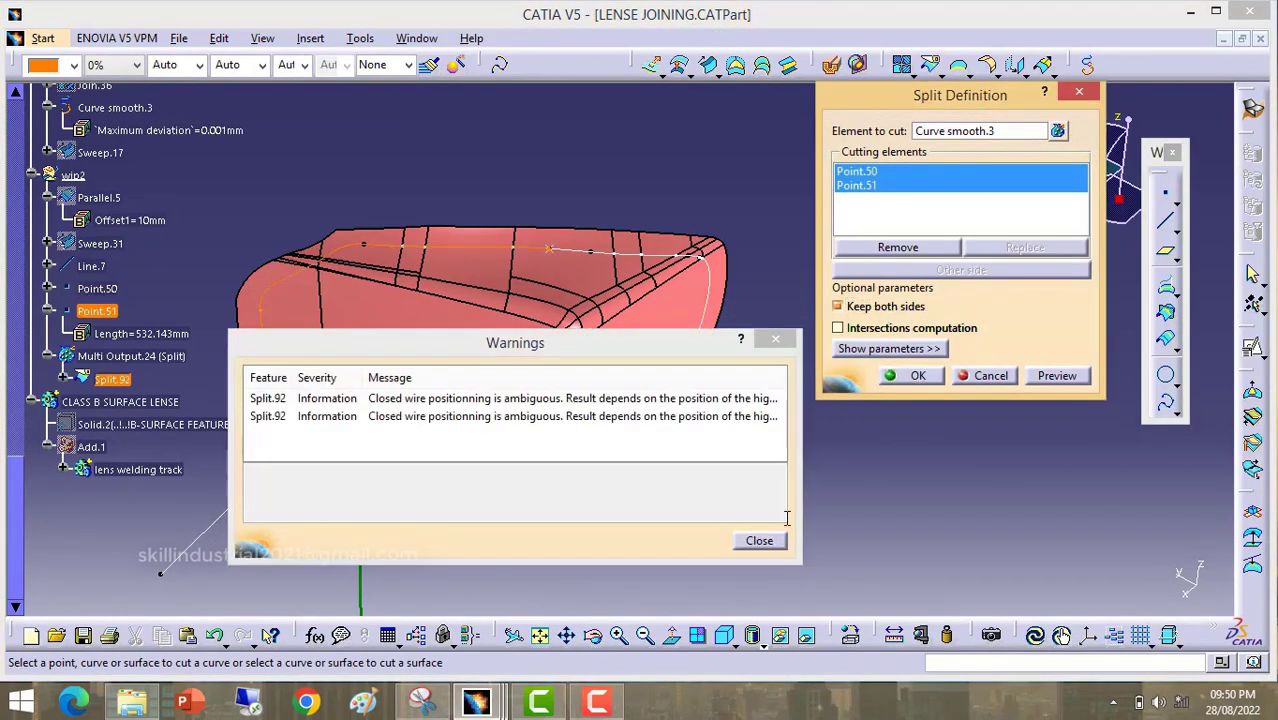
pyautogui.click(759, 540)
pyautogui.click(904, 375)
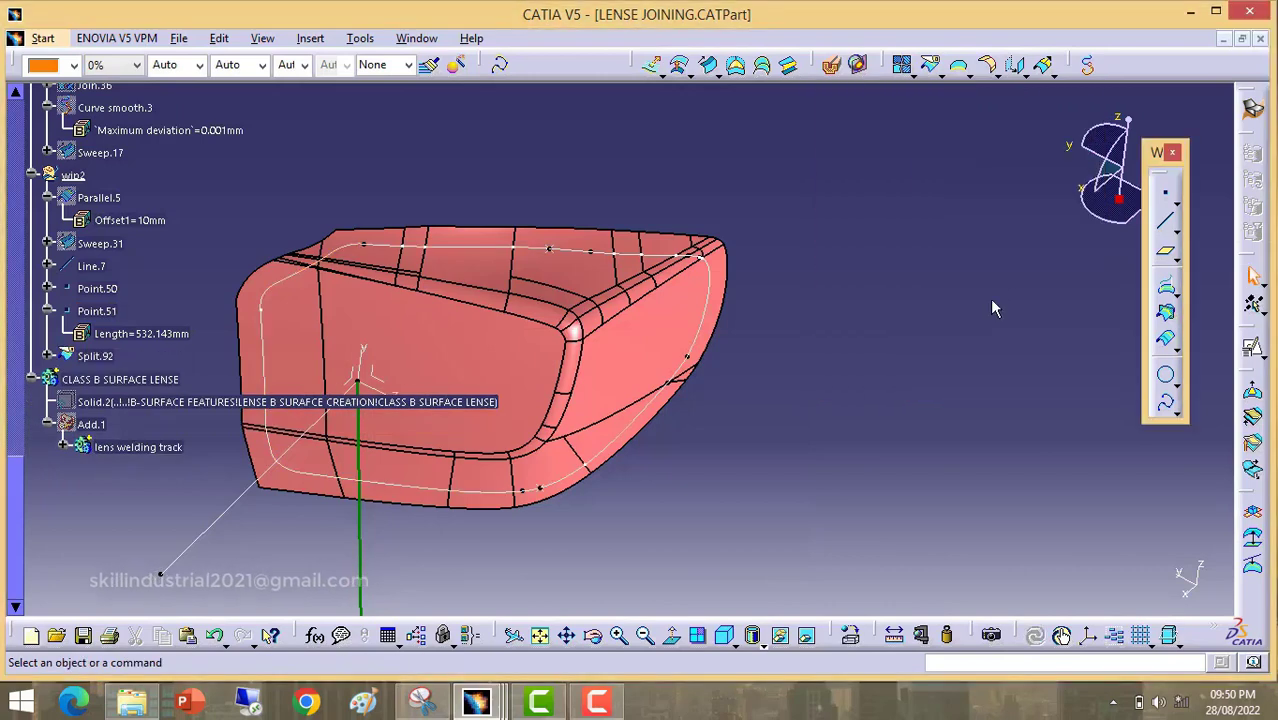
# Step: Highlight Split.92 and Split.94 in turn to check which portion of the smoothed curve each one covers
pyautogui.click(100, 357)
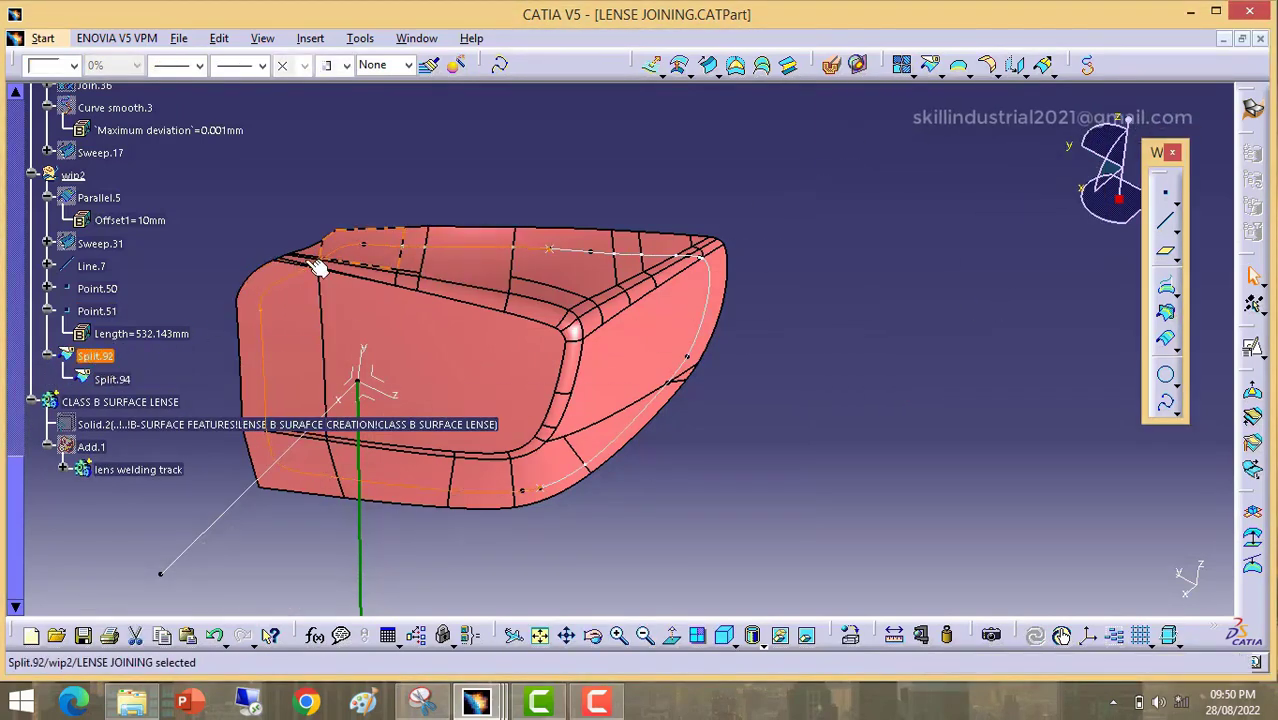
pyautogui.click(112, 379)
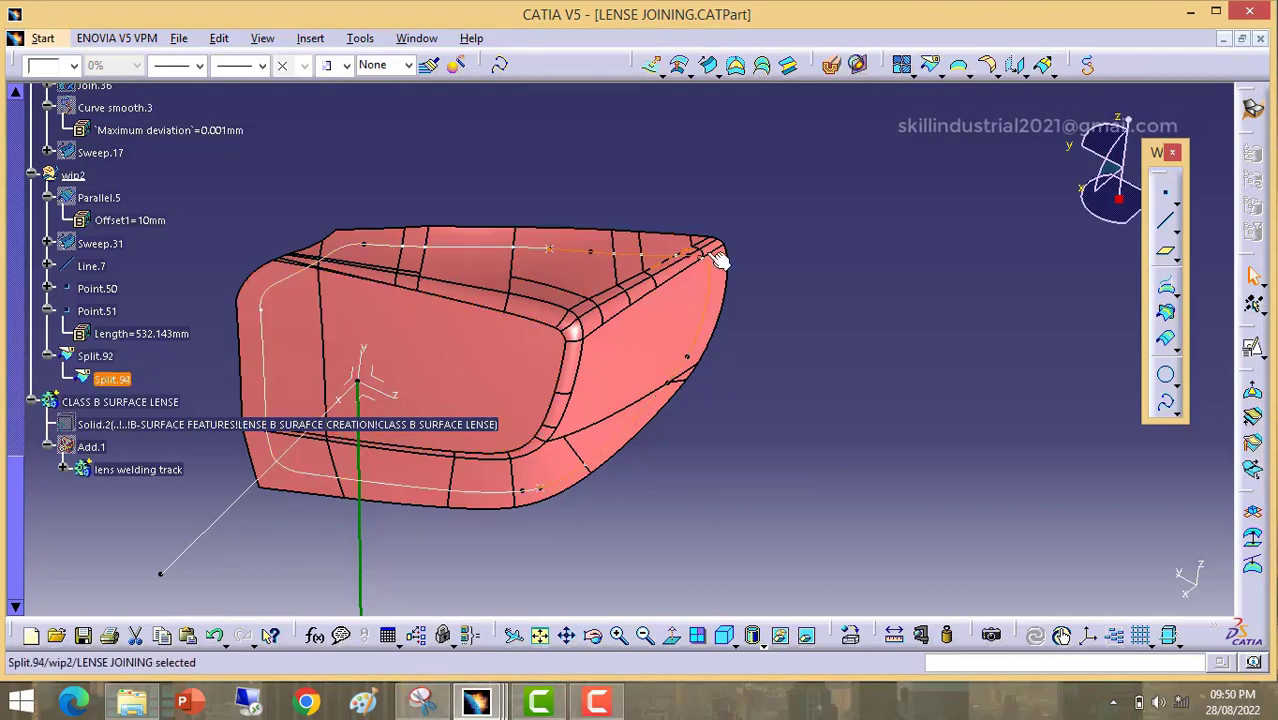
pyautogui.moveTo(586, 331)
pyautogui.mouseDown(button='middle')
pyautogui.moveTo(568, 334)
pyautogui.moveTo(583, 329)
pyautogui.mouseUp(button='middle')
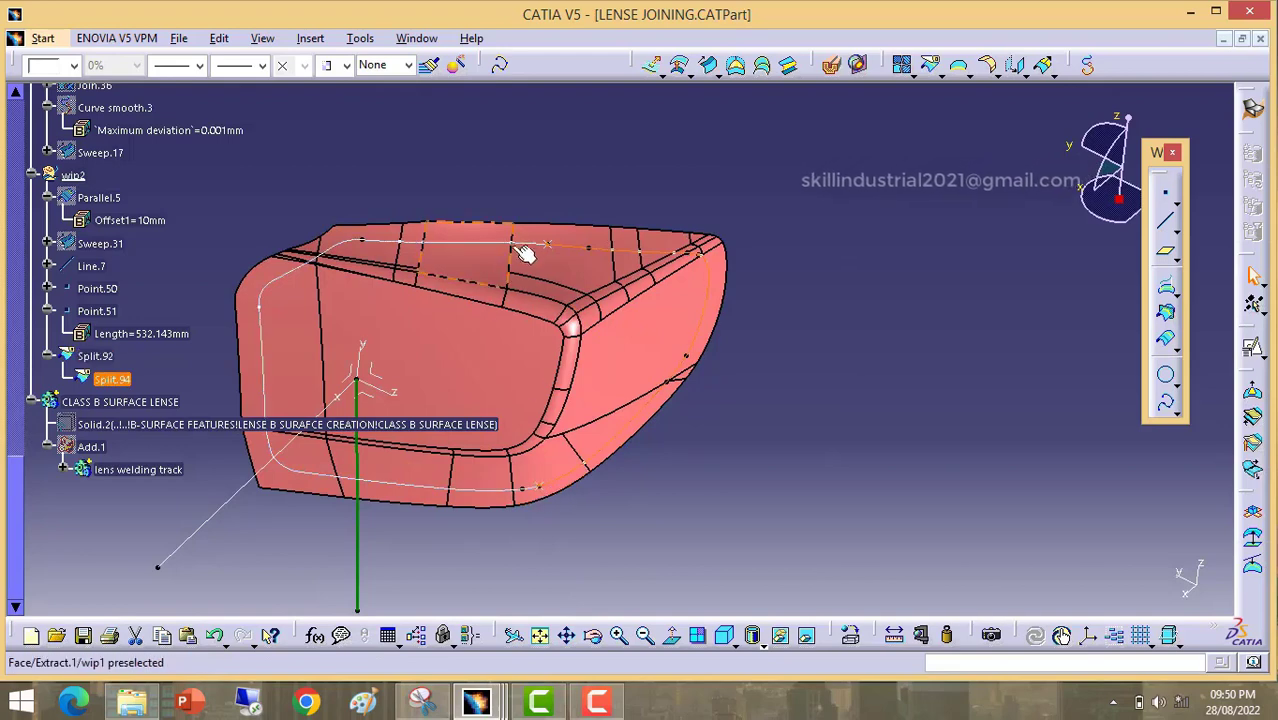
pyautogui.click(260, 318)
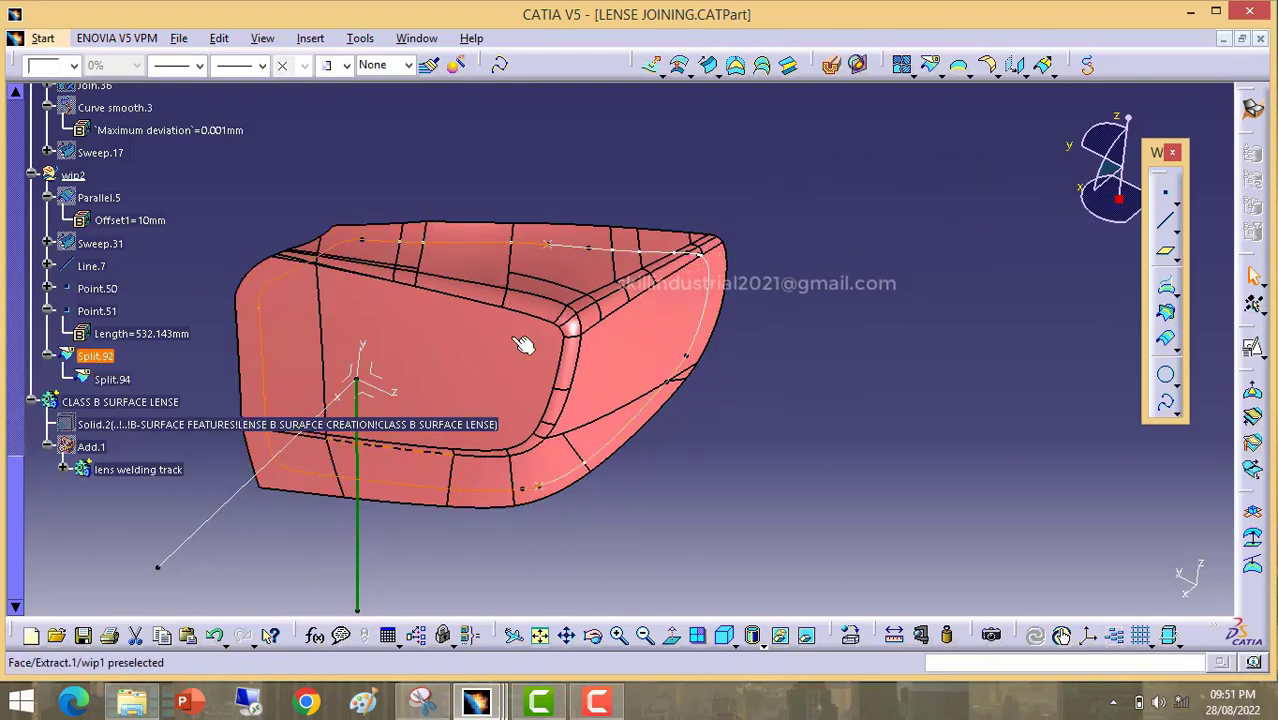
pyautogui.click(821, 285)
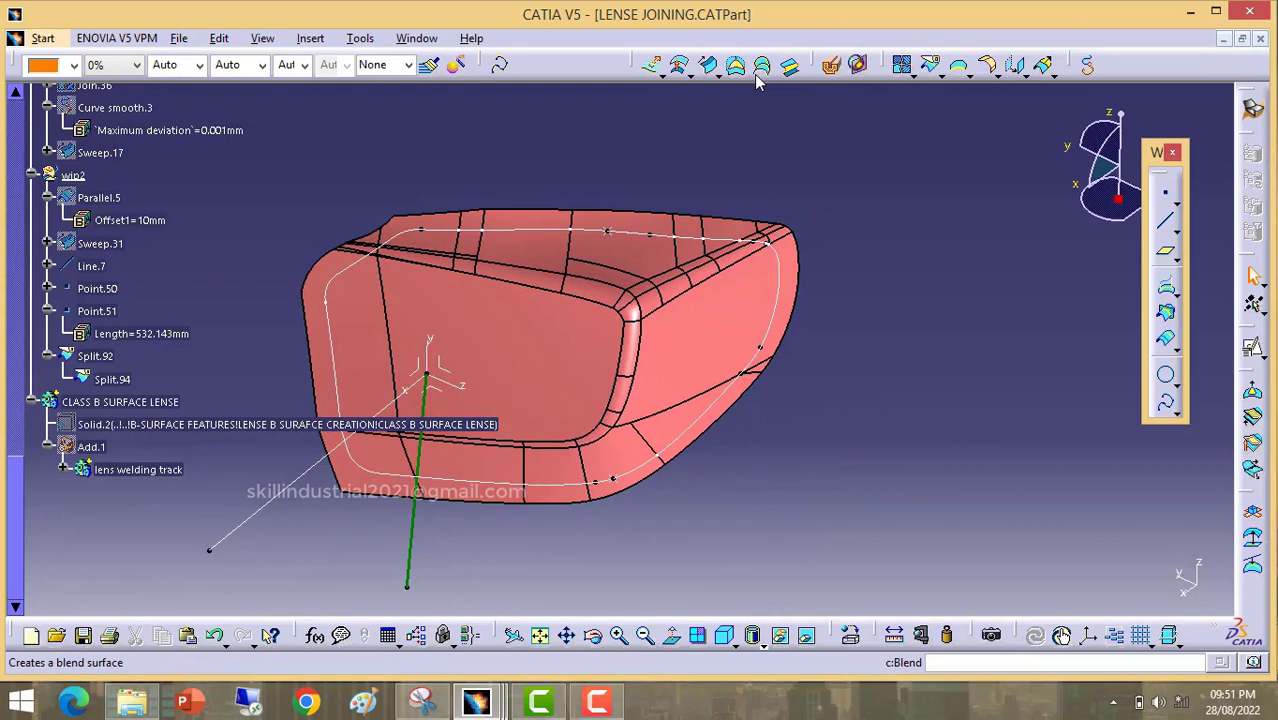
# Step: Sweep a draft-direction surface along Split.94 with Line.7 as draft direction, a 0deg angle, Length 1 of 50mm and Length 2 of 1mm
pyautogui.click(1165, 338)
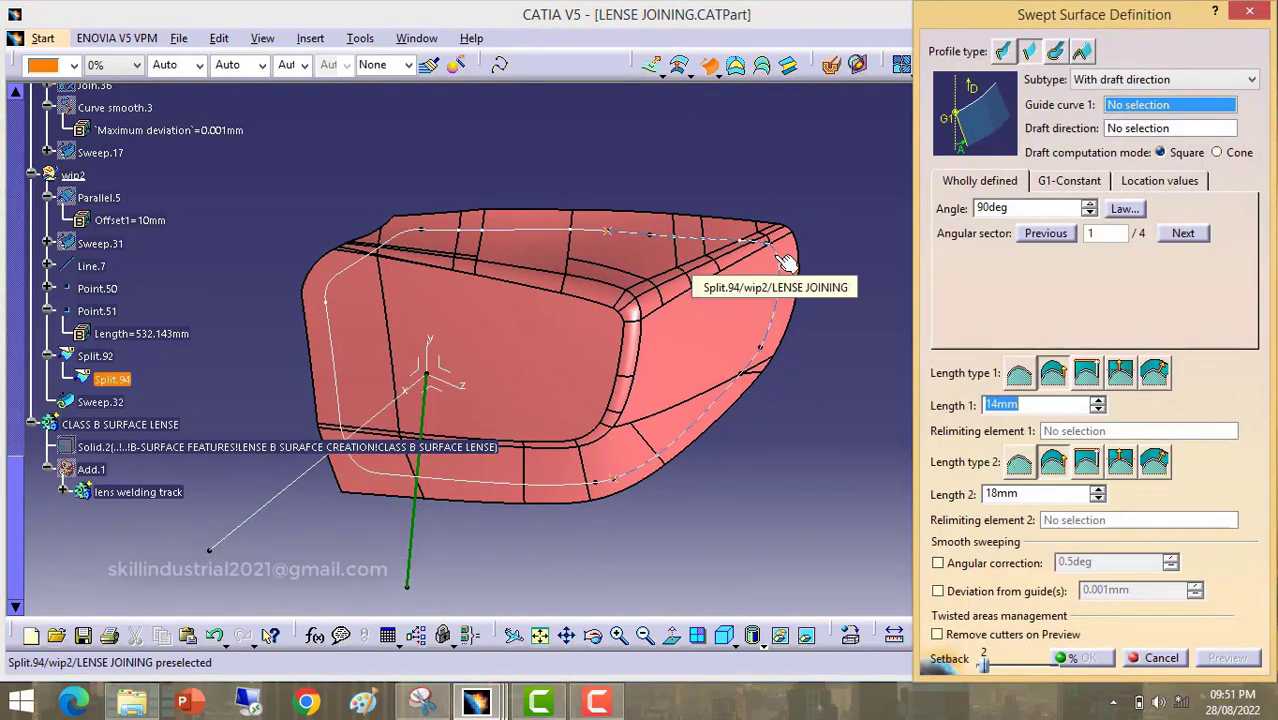
pyautogui.click(786, 262)
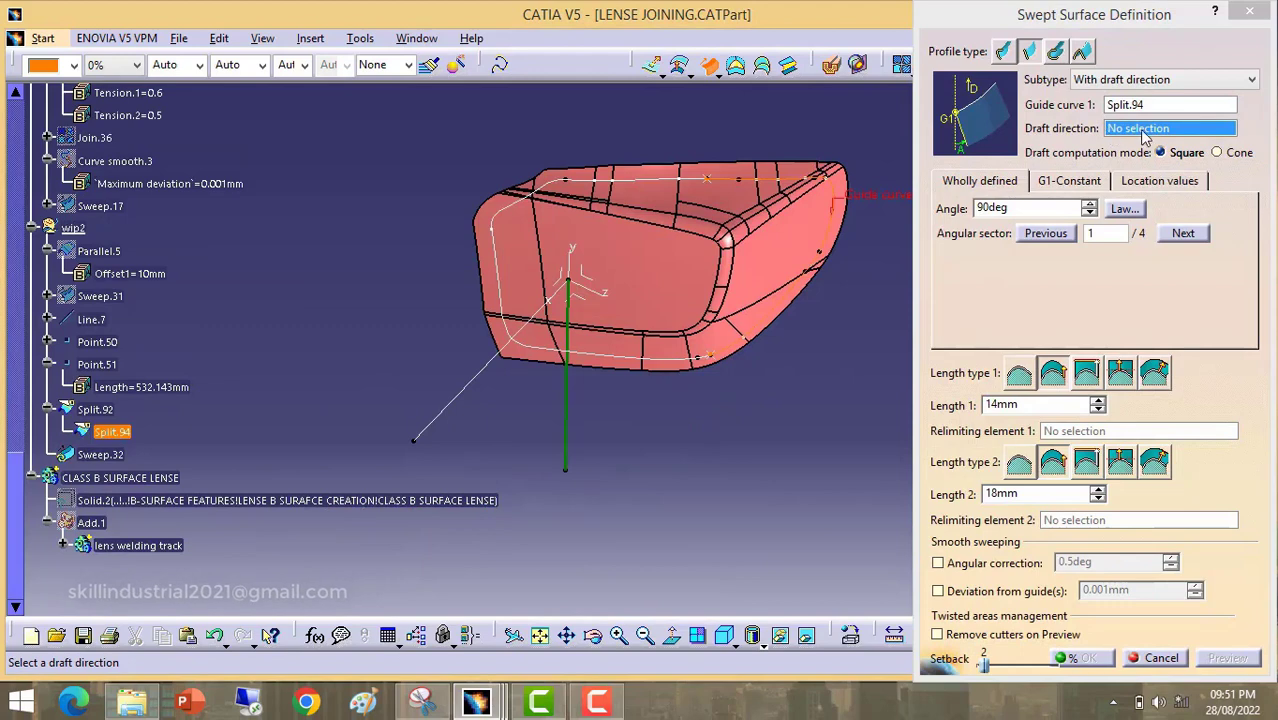
pyautogui.click(1136, 132)
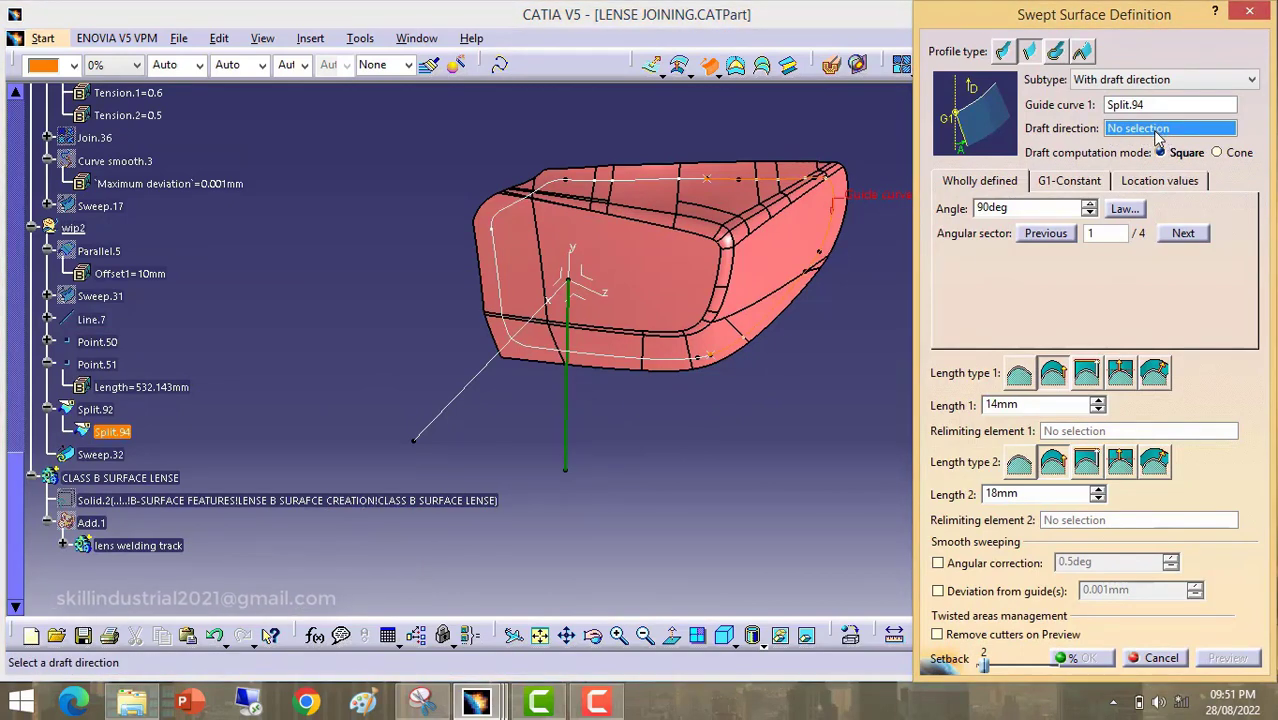
pyautogui.click(565, 420)
pyautogui.write('50')
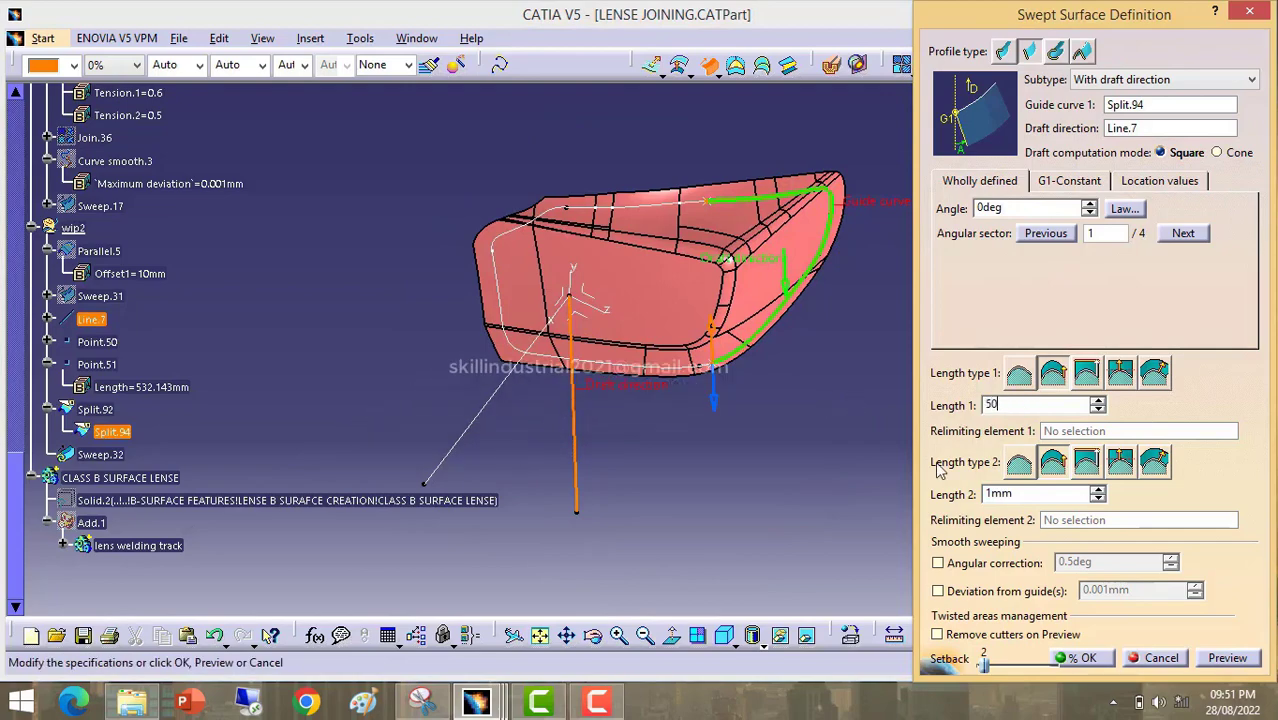
pyautogui.click(1240, 658)
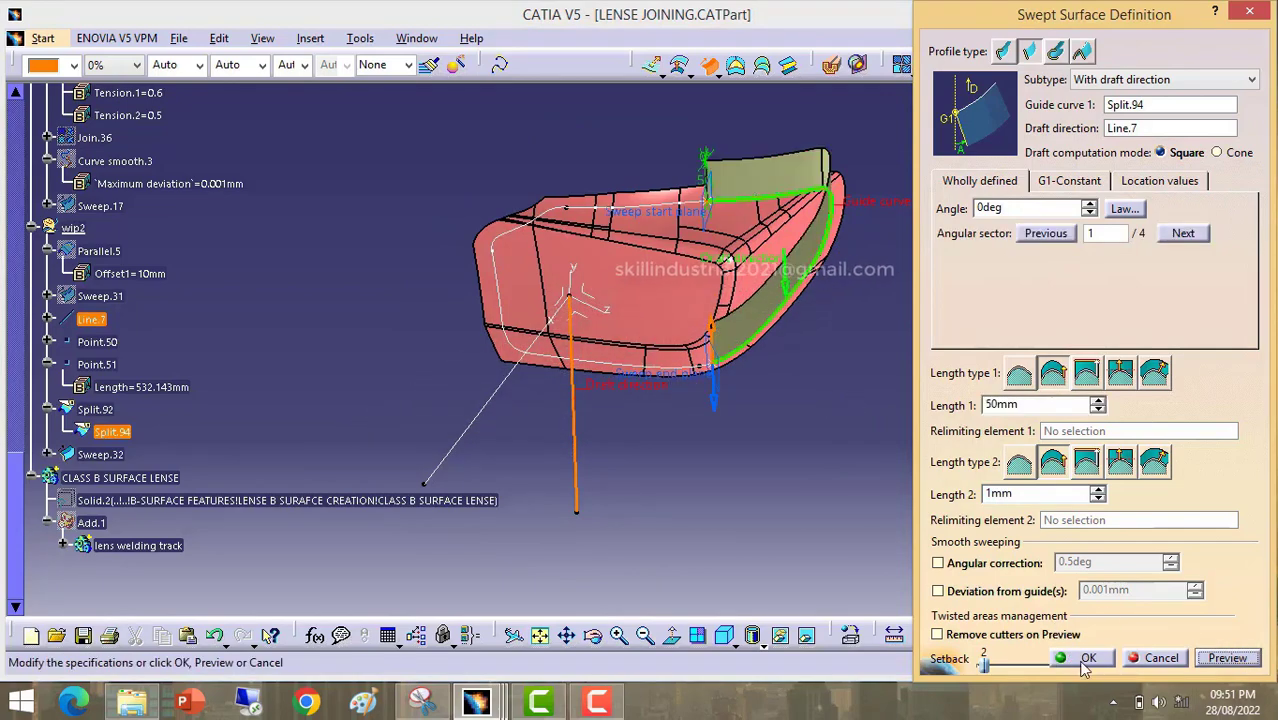
pyautogui.click(1083, 662)
# Step: Sweep a second surface along Split.92 using tooling direction as draft direction, a 0deg angle, Length 1 of 50mm and Length 2 of 1mm
pyautogui.moveTo(790, 288); pyautogui.dragTo(820, 305, button='middle')
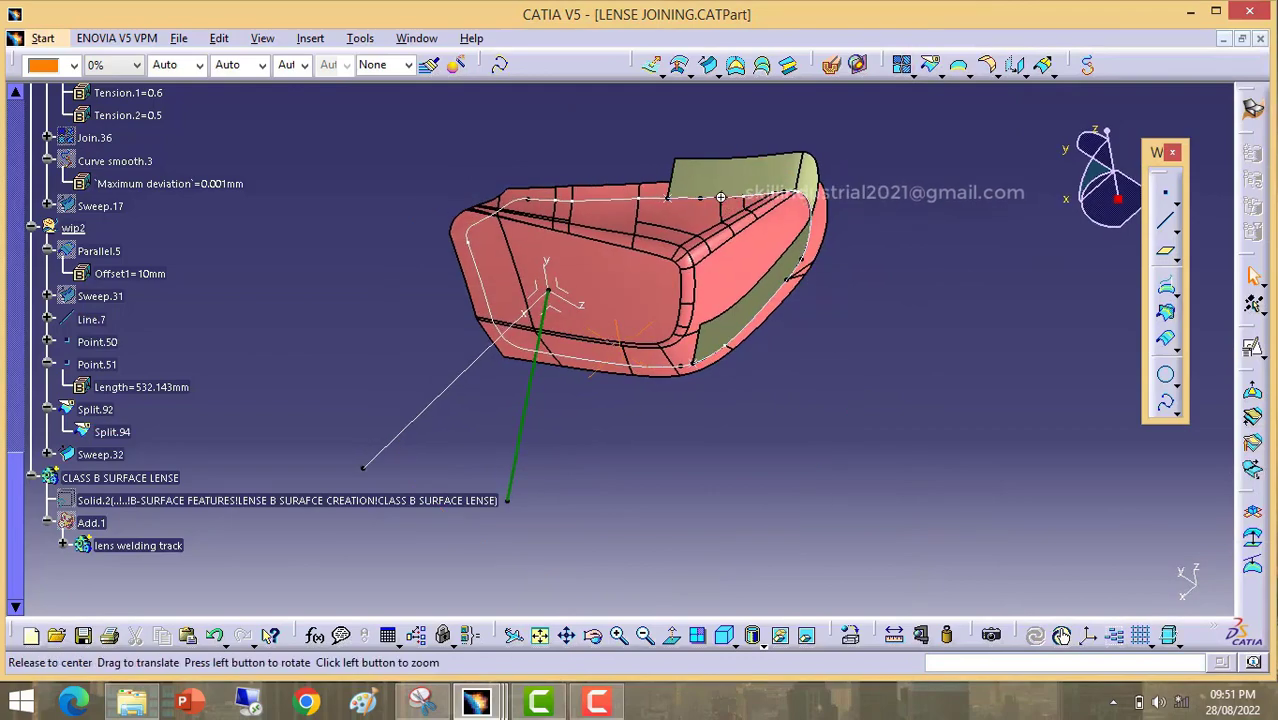
pyautogui.moveTo(720, 197); pyautogui.dragTo(783, 238, button='middle')
pyautogui.click(782, 185)
pyautogui.click(525, 204)
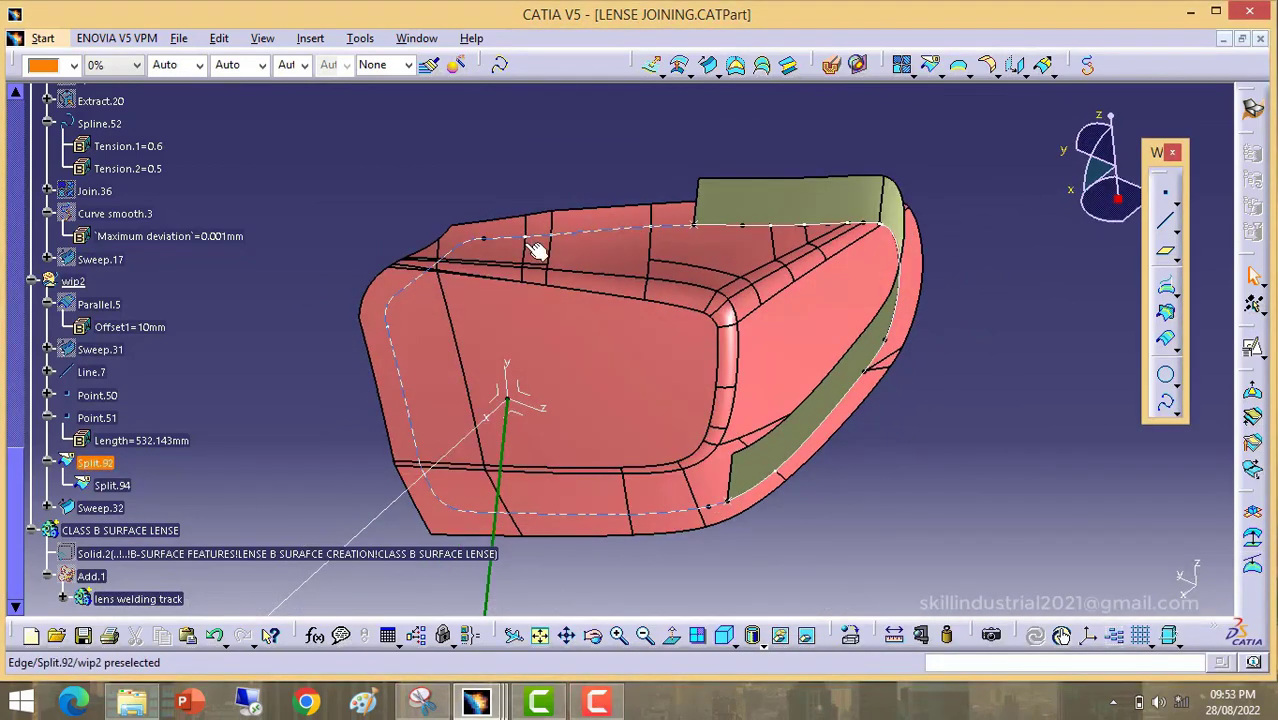
pyautogui.moveTo(522, 421); pyautogui.dragTo(699, 291, button='middle')
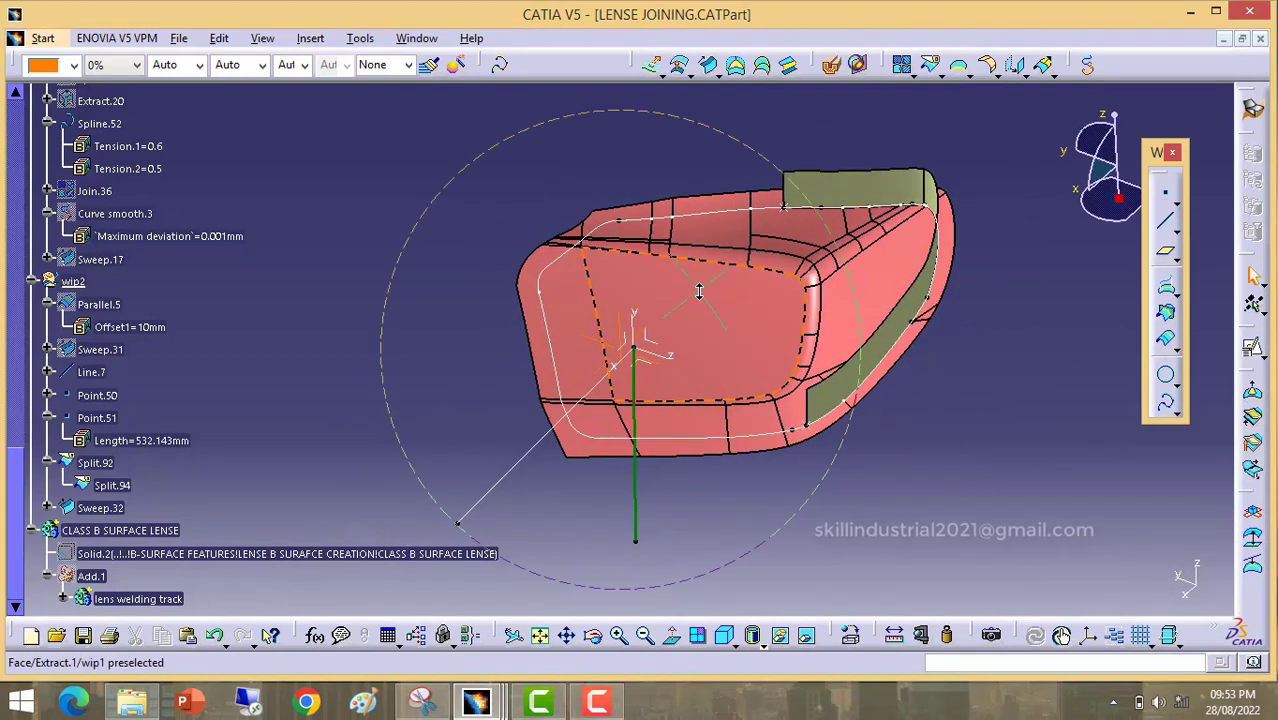
pyautogui.click(707, 66)
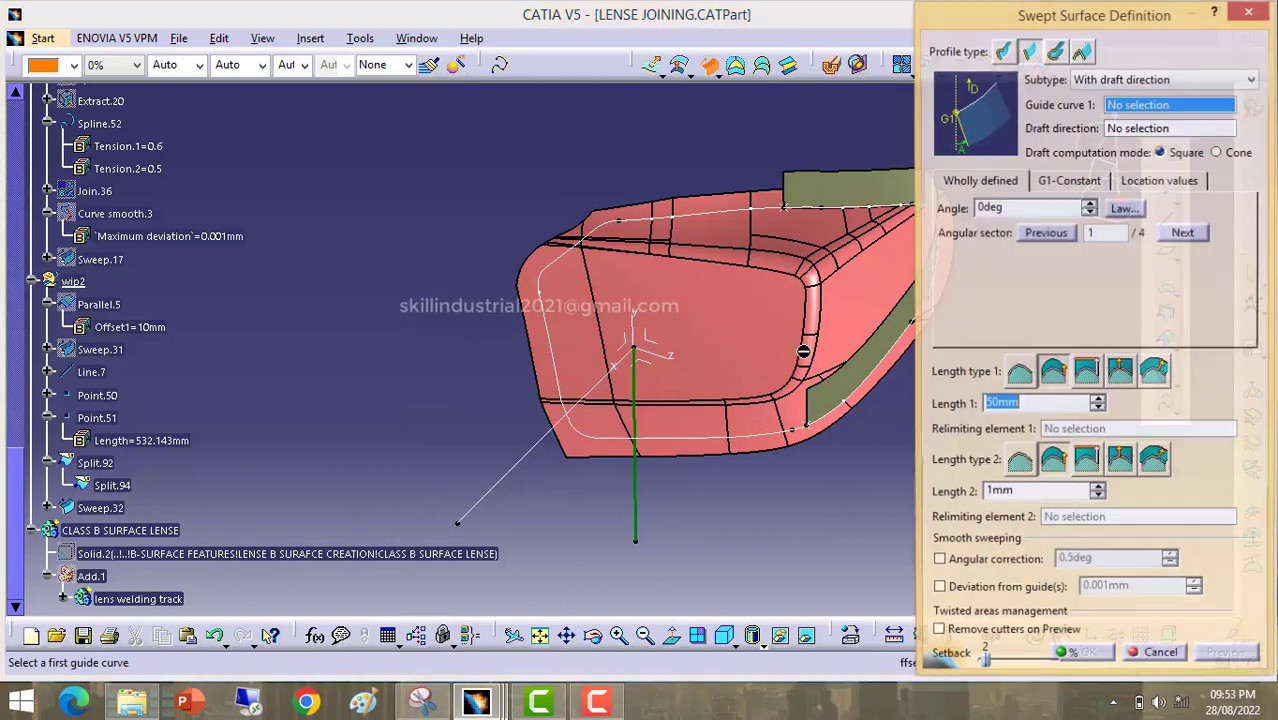
pyautogui.moveTo(803, 351); pyautogui.dragTo(520, 372, button='middle')
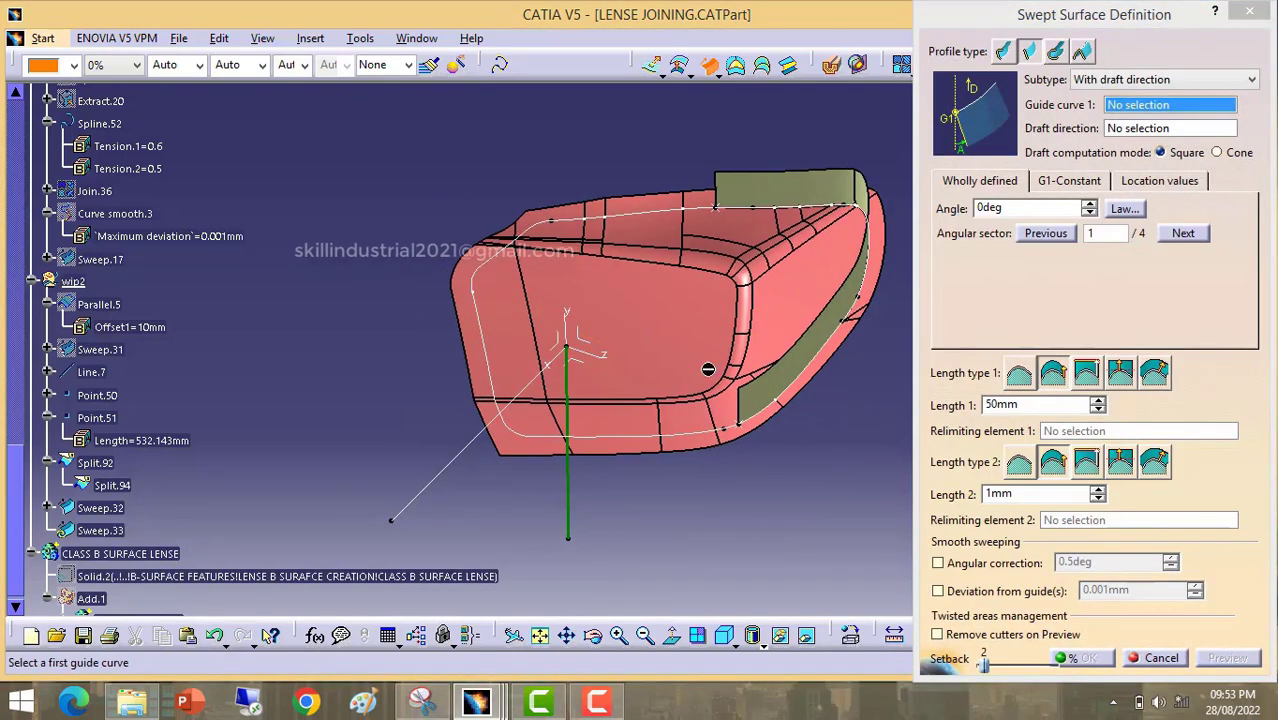
pyautogui.click(498, 377)
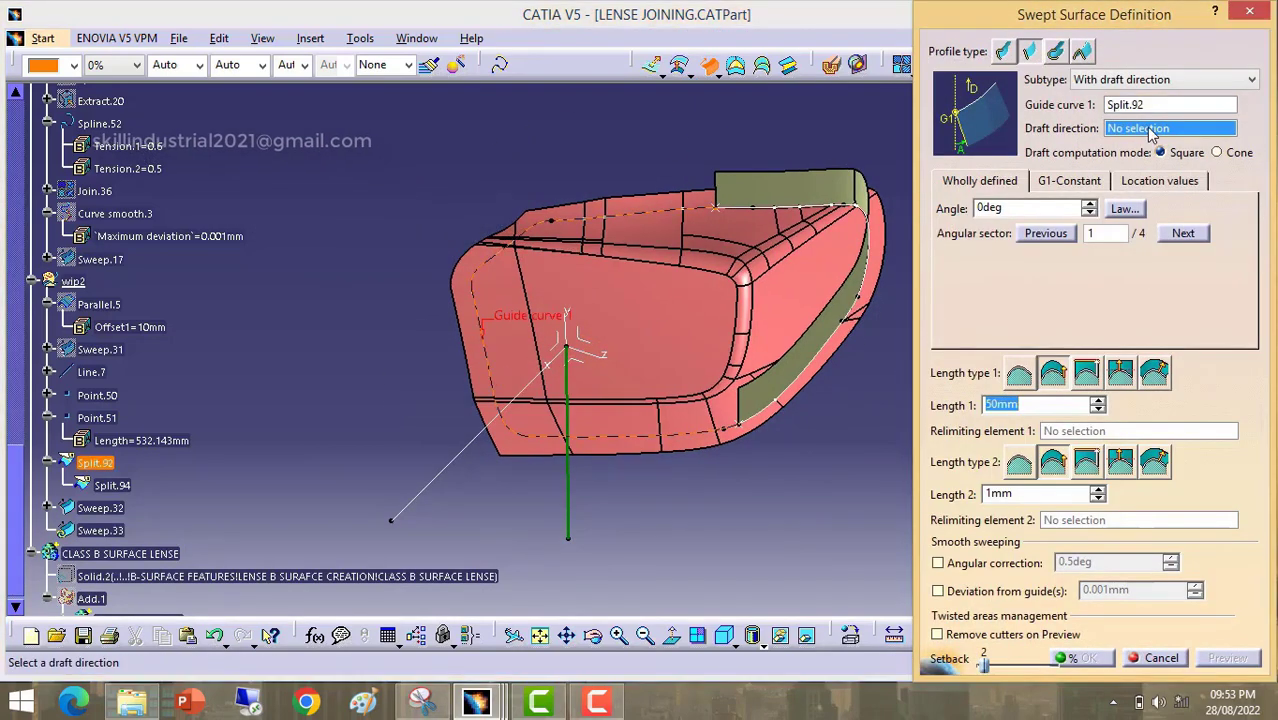
pyautogui.click(472, 459)
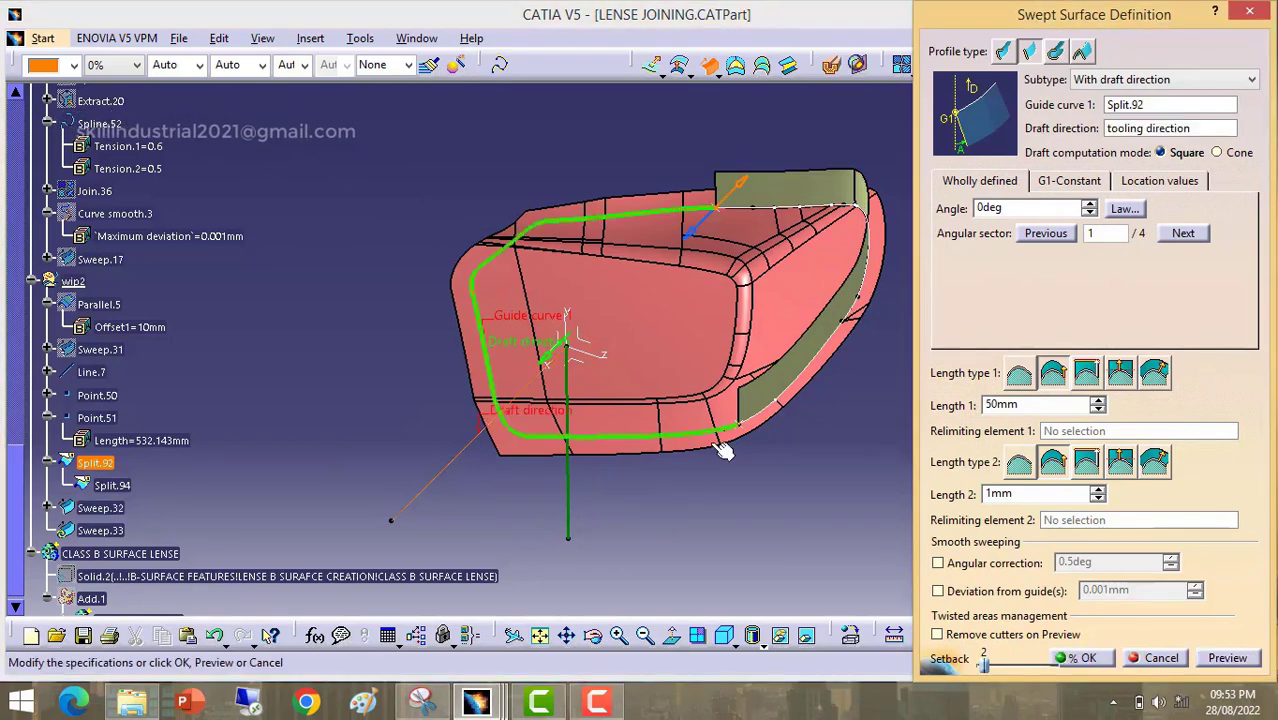
pyautogui.moveTo(727, 448); pyautogui.dragTo(690, 422, button='middle')
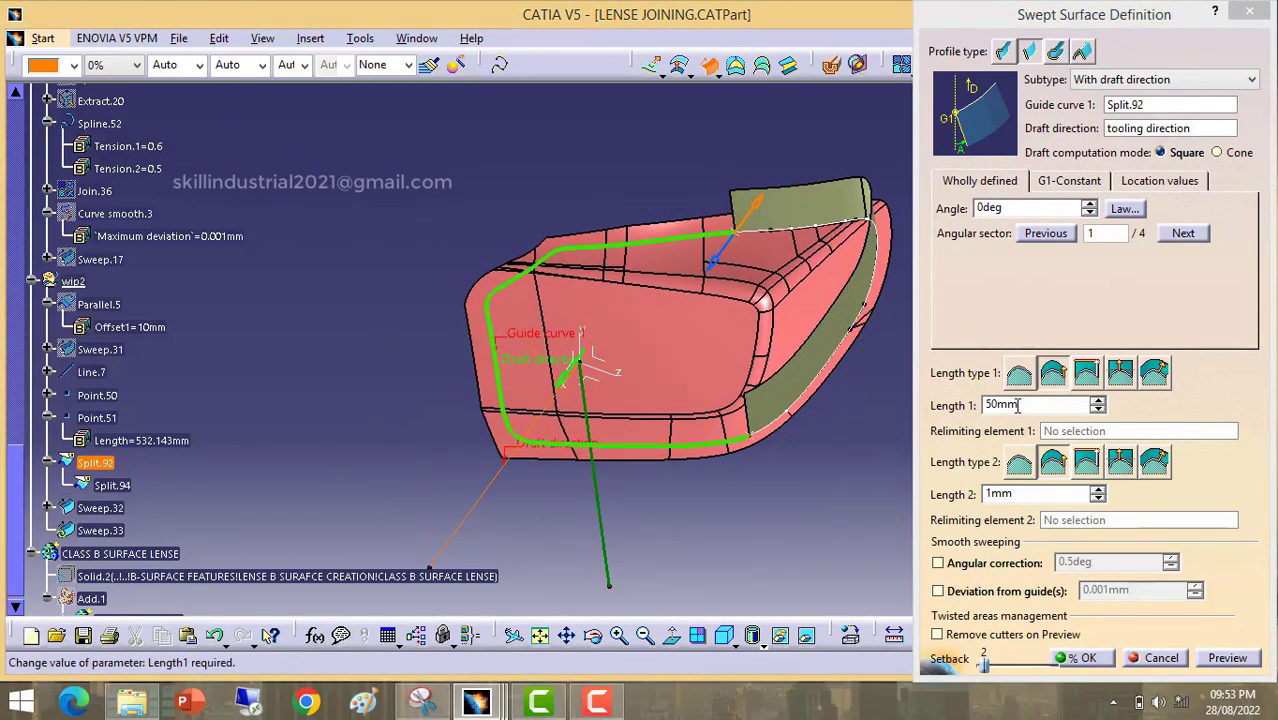
pyautogui.click(1228, 658)
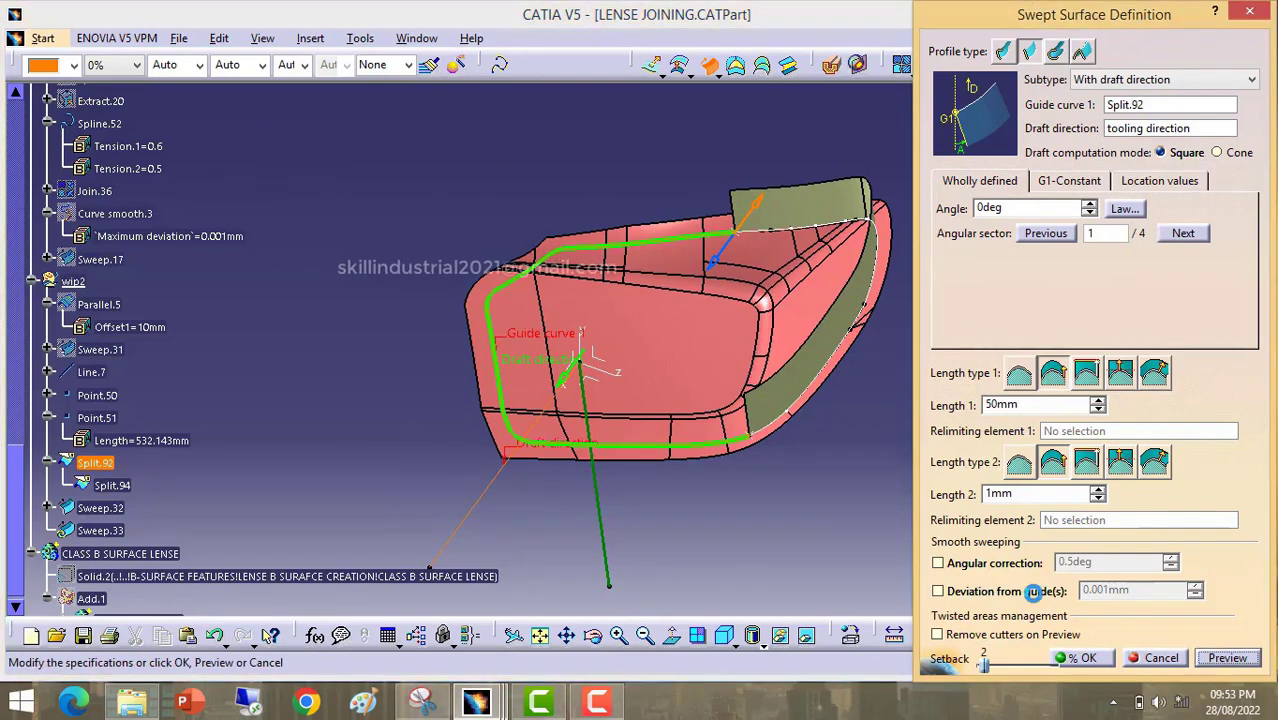
pyautogui.click(1080, 658)
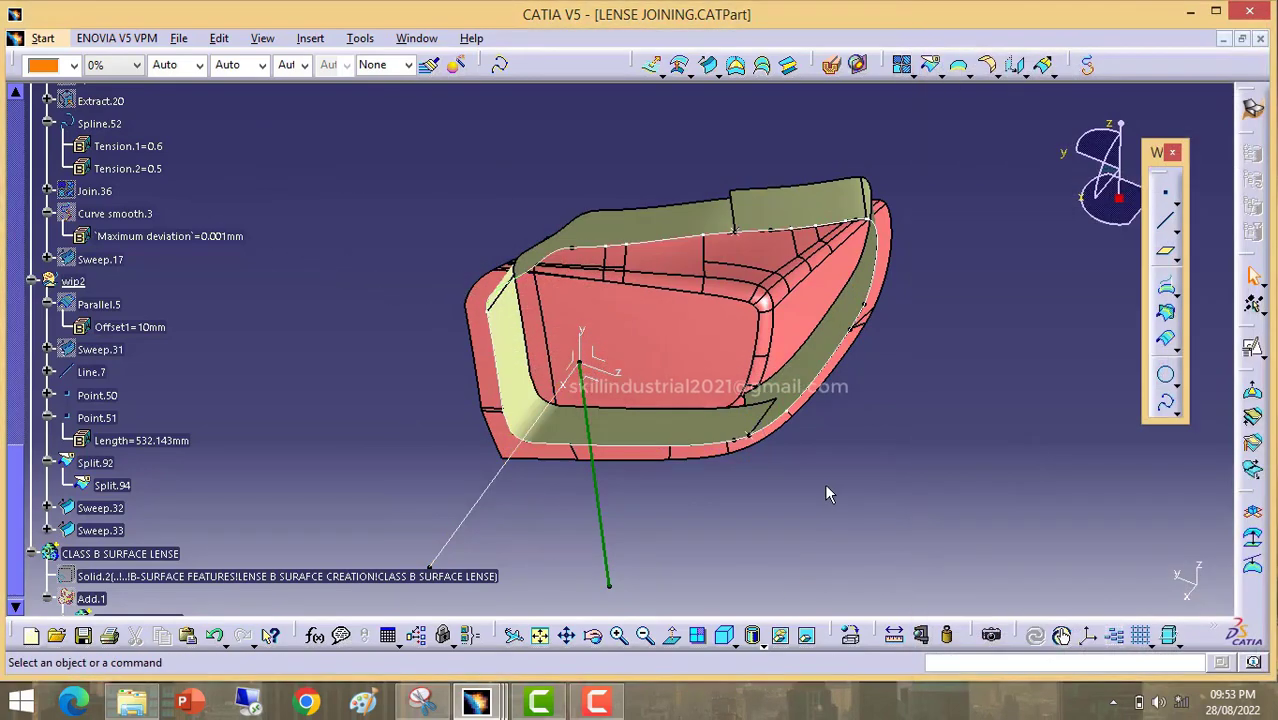
# Step: Extrapolate the upper end edge of Sweep.32 by 20mm with Curvature continuity and tangency continuity propagation
pyautogui.moveTo(824, 483); pyautogui.dragTo(645, 378, button='middle')
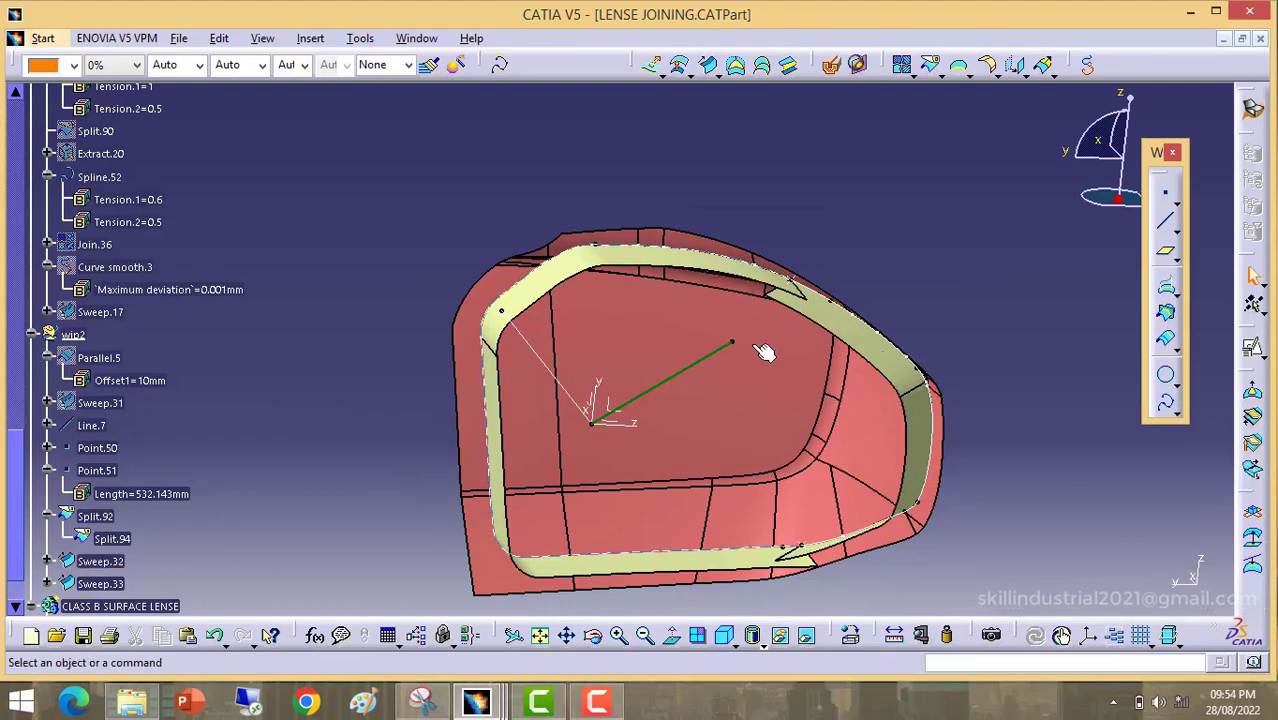
pyautogui.moveTo(763, 352); pyautogui.dragTo(593, 274, button='middle')
pyautogui.scroll(1, 593, 274)
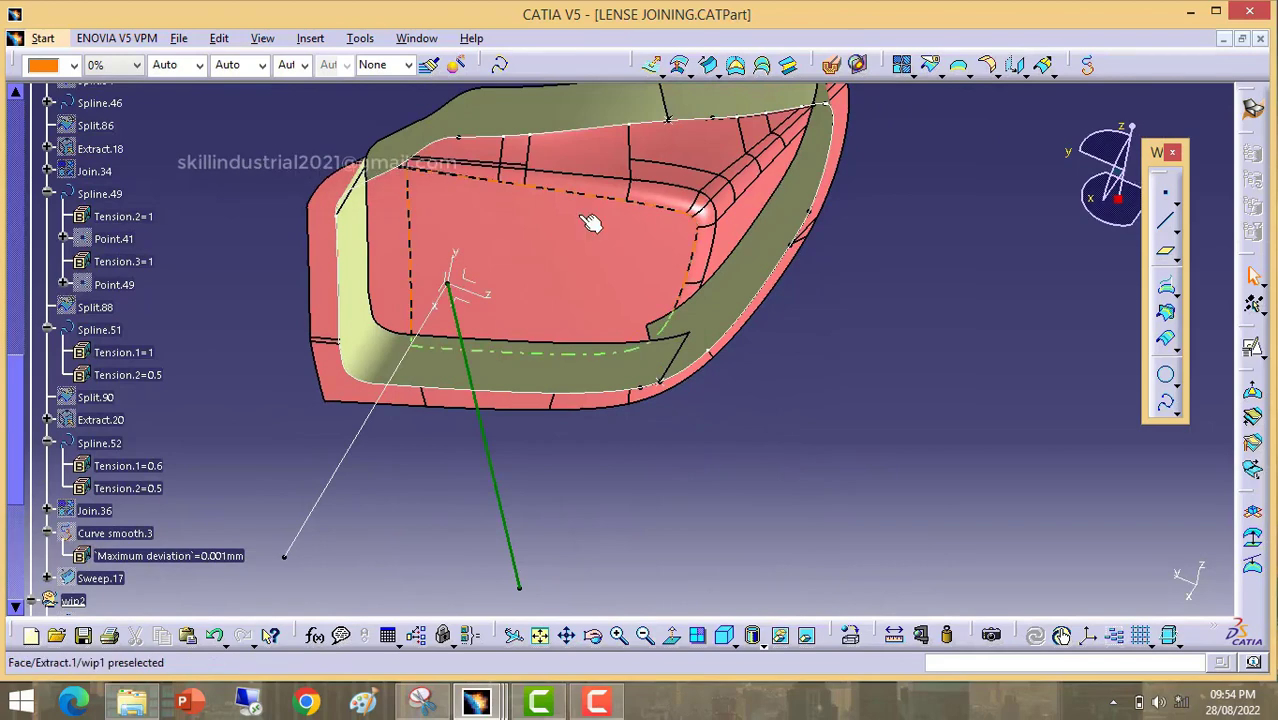
pyautogui.moveTo(591, 222); pyautogui.dragTo(579, 308, button='middle')
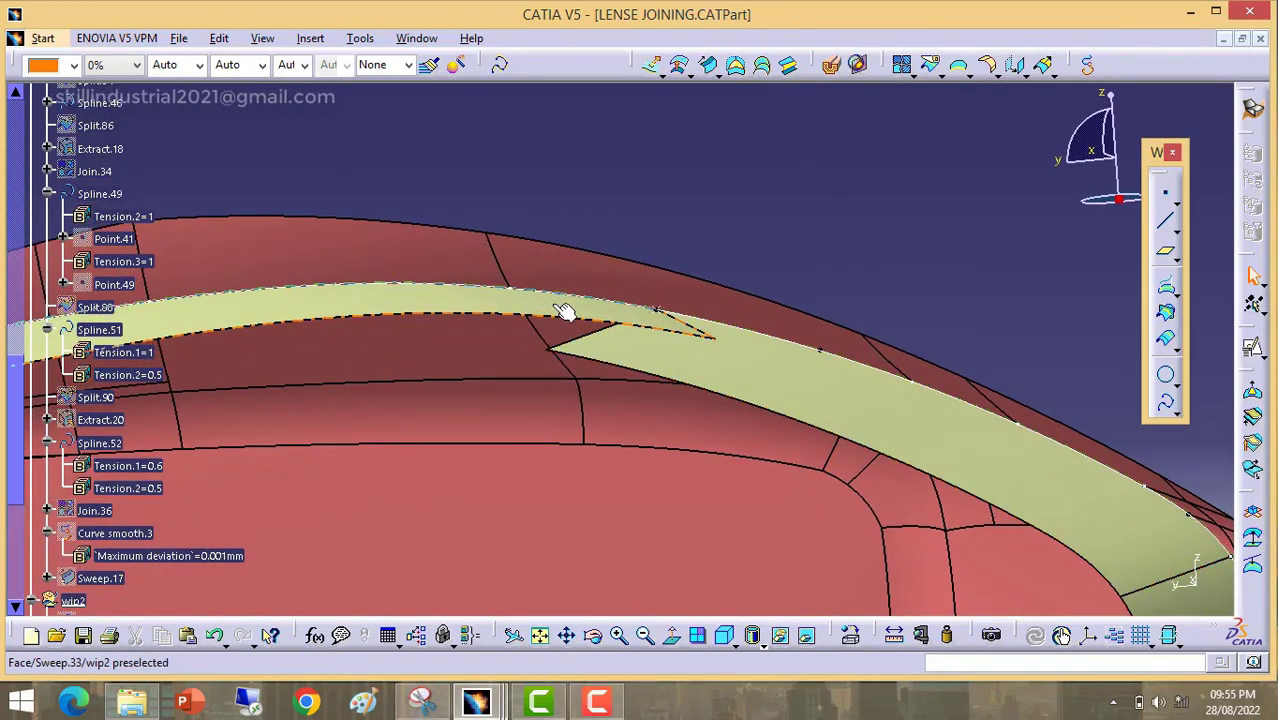
pyautogui.moveTo(566, 316); pyautogui.dragTo(597, 322, button='middle')
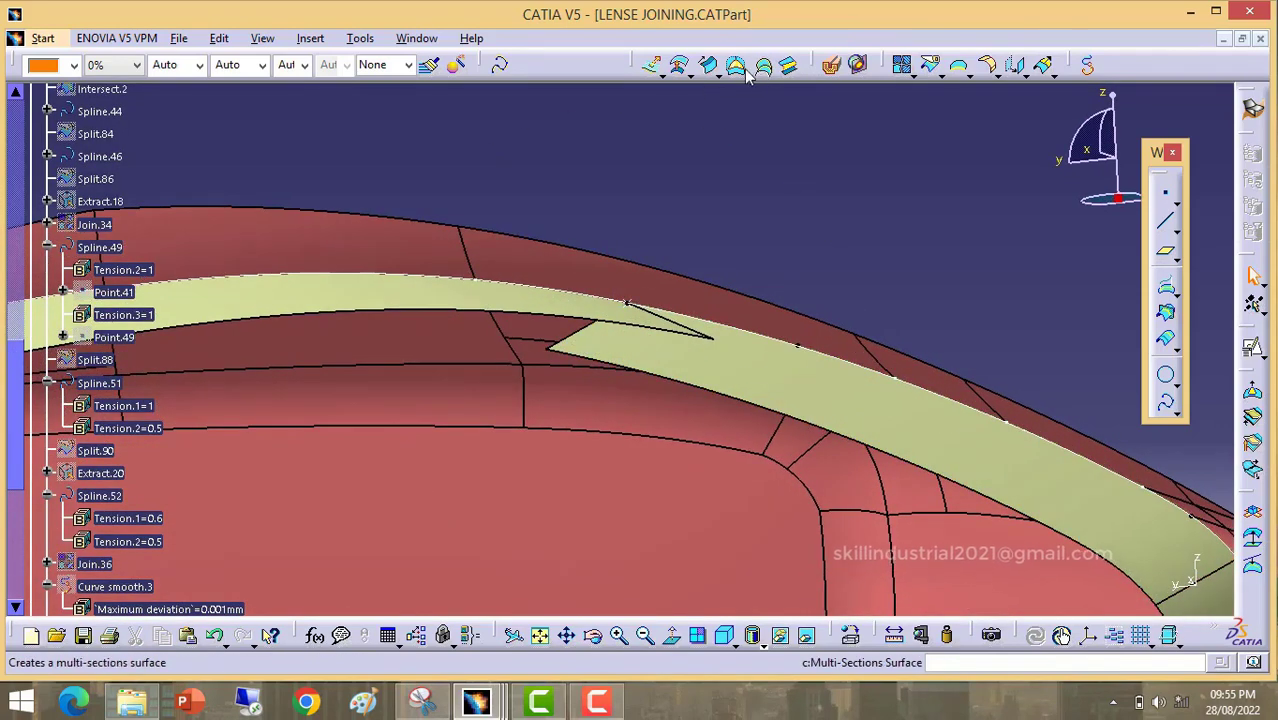
pyautogui.click(1043, 65)
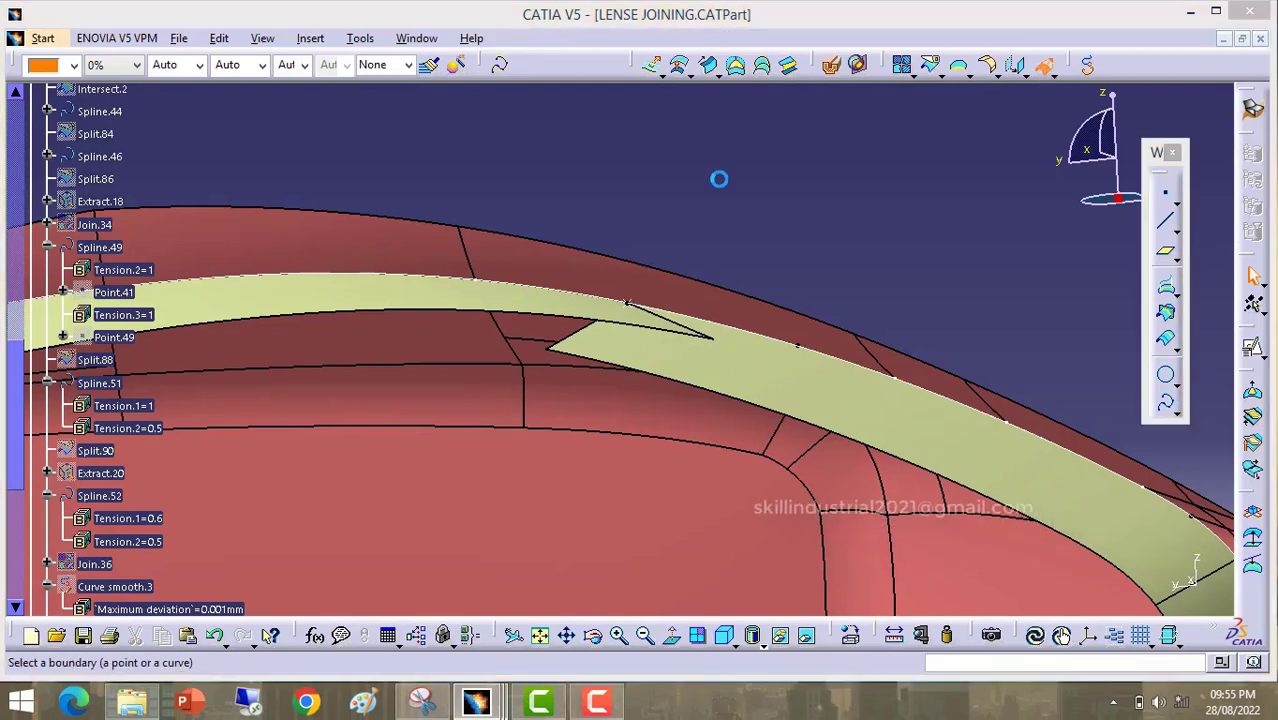
pyautogui.click(580, 331)
pyautogui.click(639, 354)
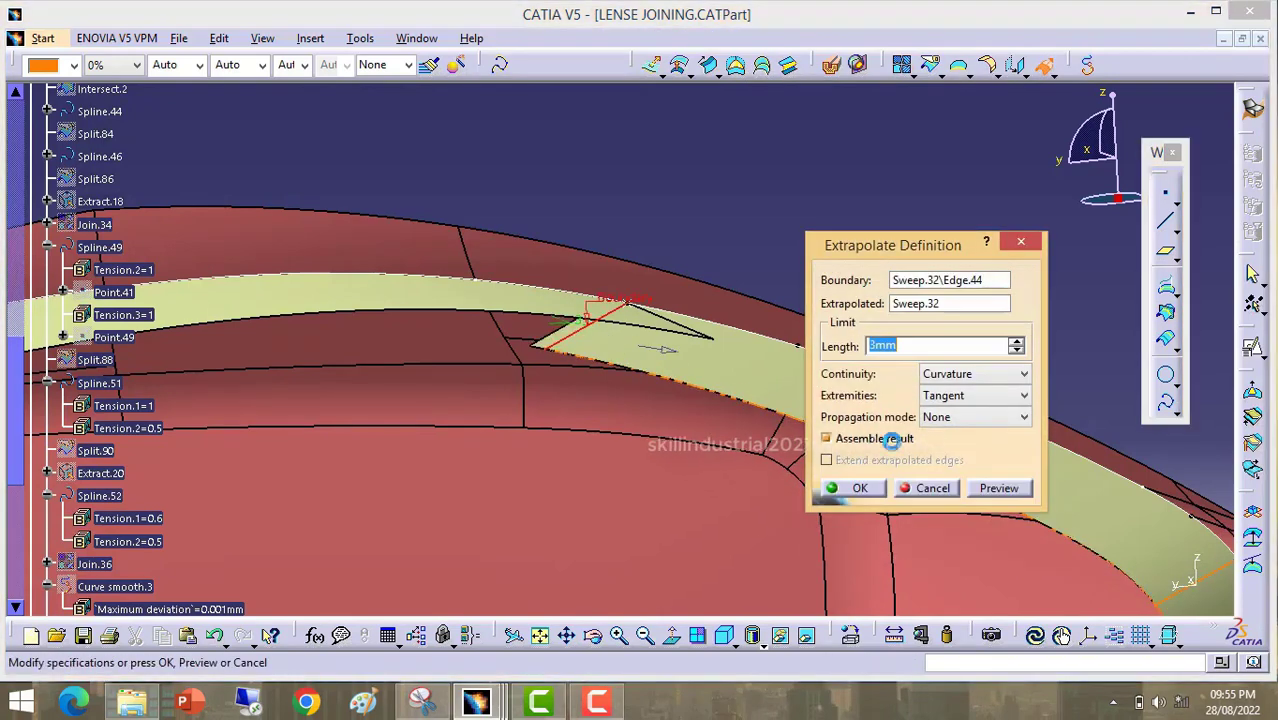
pyautogui.click(1025, 418)
pyautogui.click(965, 451)
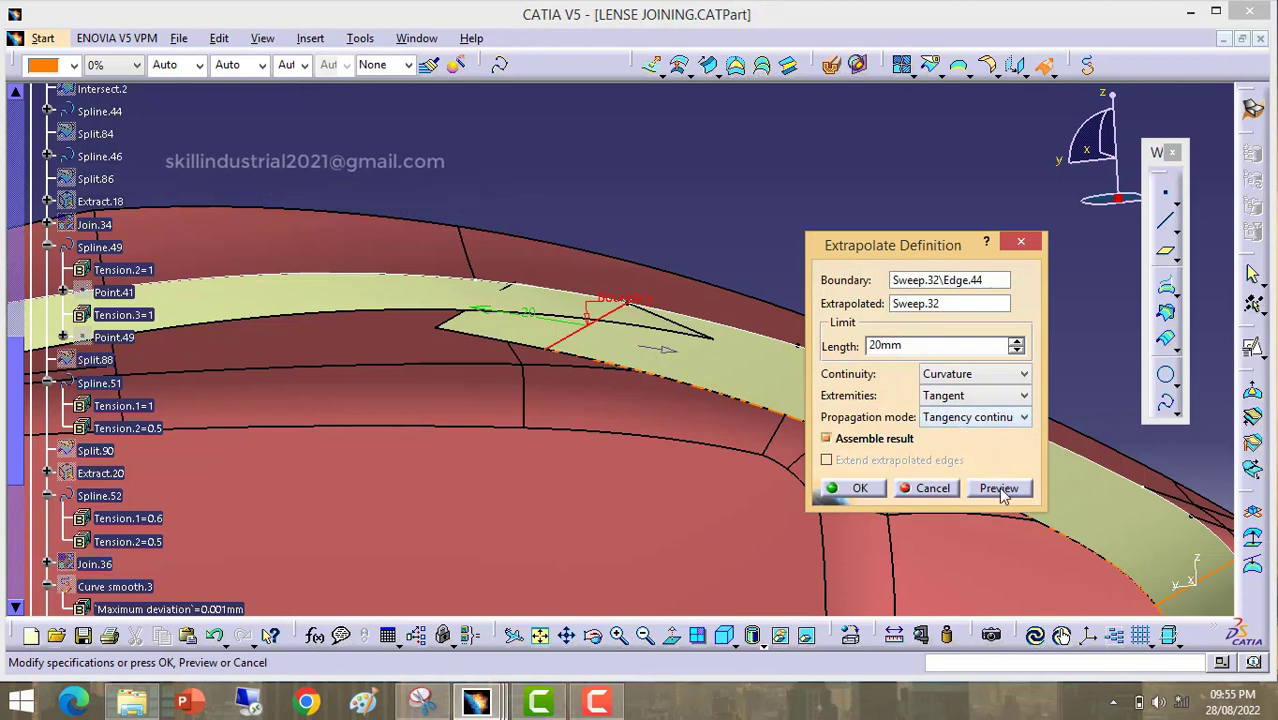
pyautogui.click(1001, 491)
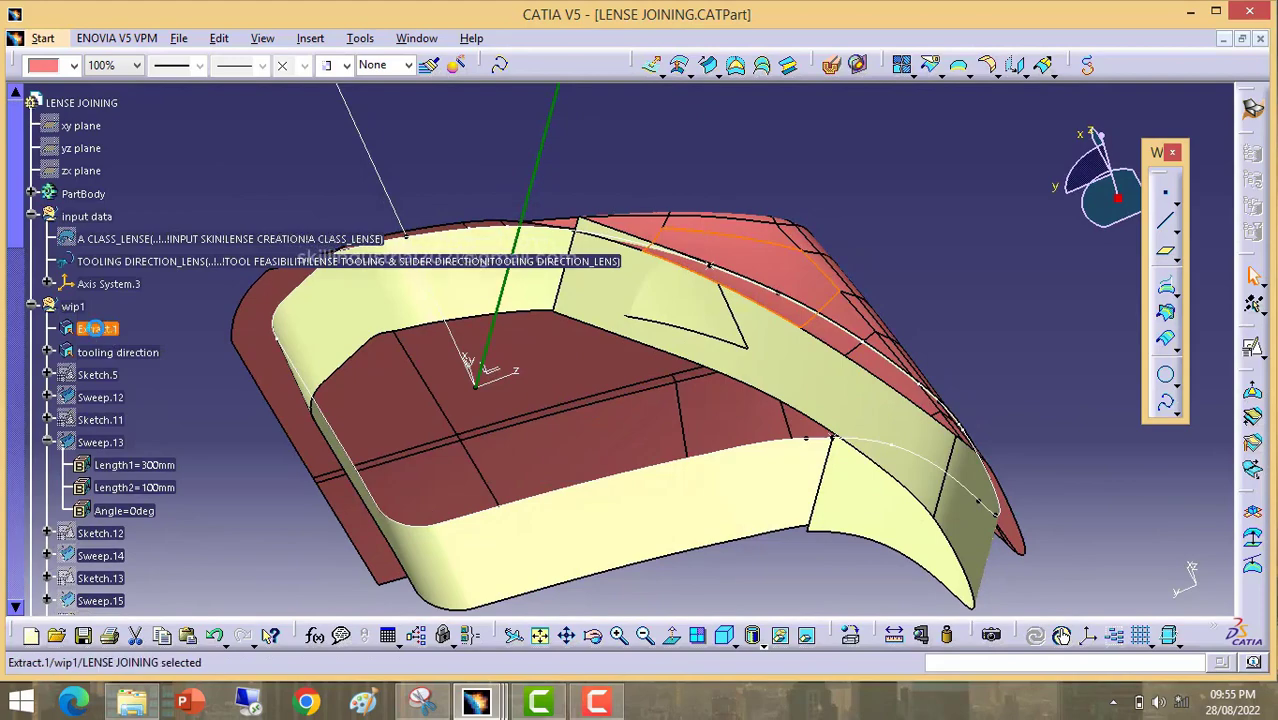
# Step: Hide Extract.1 under wip1 and inspect how the extrapolated sweep overlaps the neighbouring one
pyautogui.rightClick(97, 329)
pyautogui.click(150, 358)
pyautogui.moveTo(620, 280); pyautogui.dragTo(600, 160, button='middle')
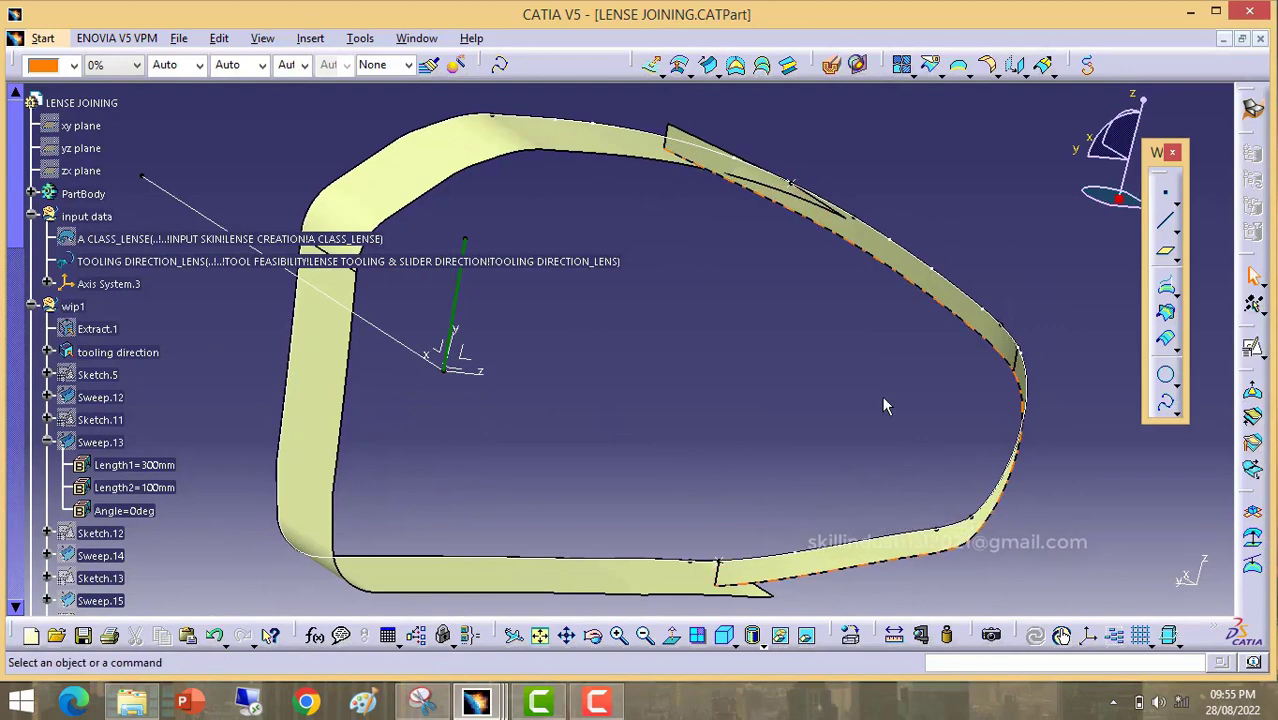
pyautogui.moveTo(708, 485); pyautogui.dragTo(635, 389, button='middle')
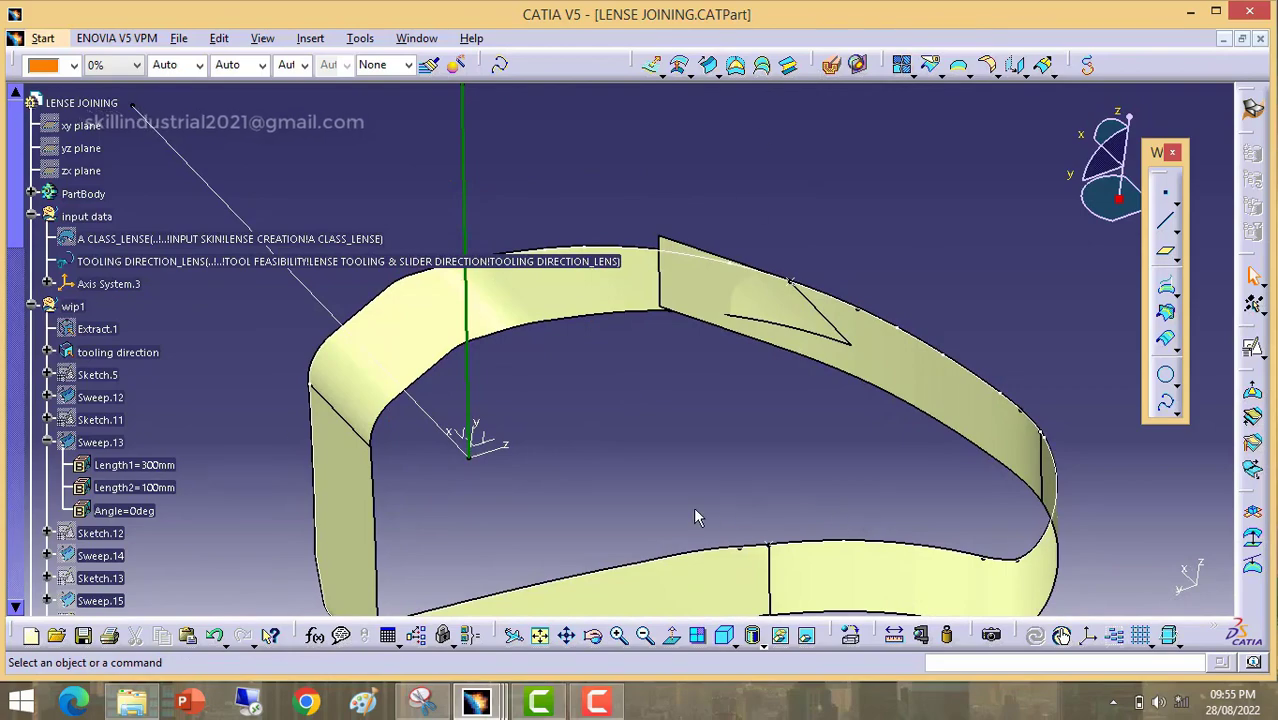
# Step: Start a Projection and create its projected element as a new Point-Point line
pyautogui.moveTo(697, 517); pyautogui.dragTo(665, 475, button='middle')
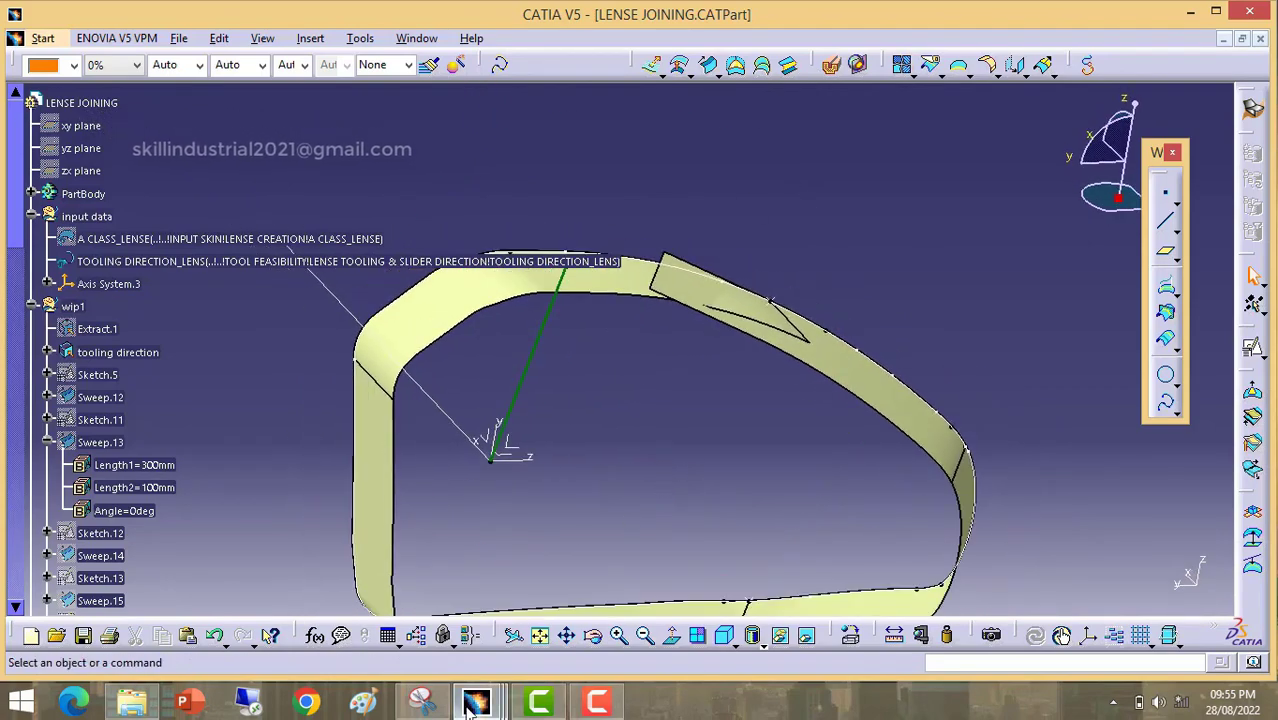
pyautogui.moveTo(470, 708)
pyautogui.click(345, 608)
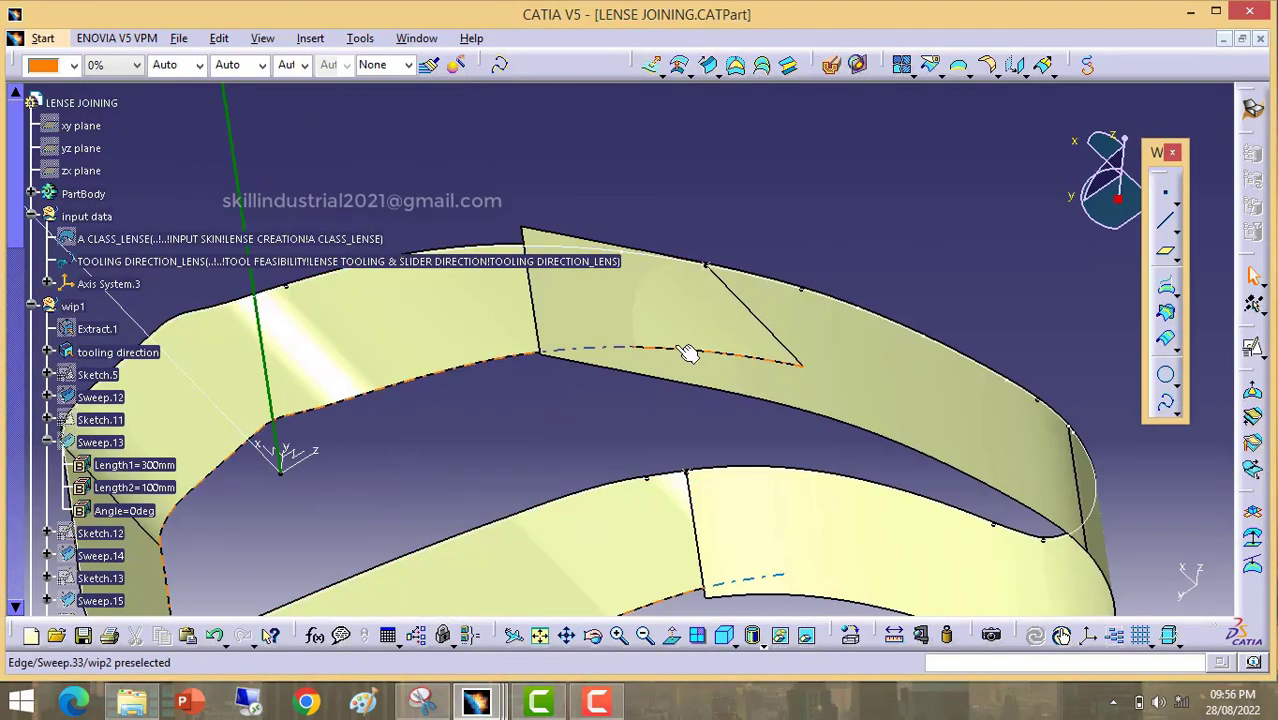
pyautogui.moveTo(680, 385); pyautogui.dragTo(662, 292, button='middle')
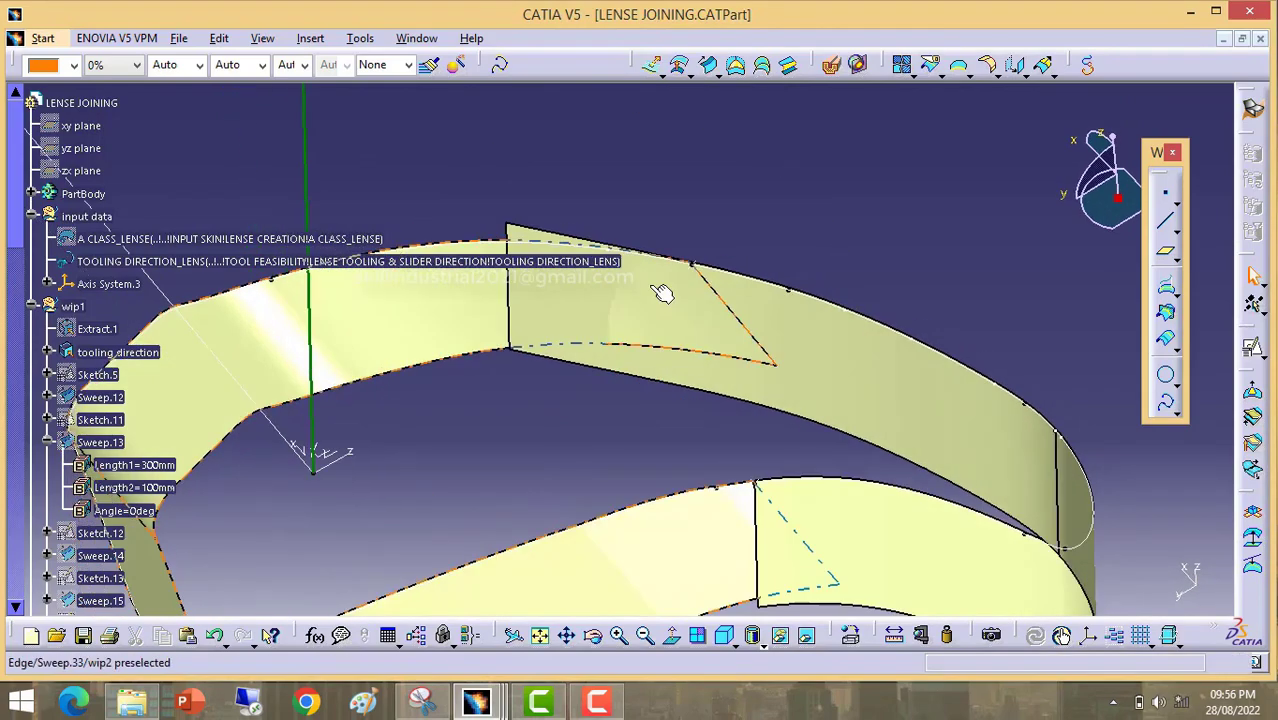
pyautogui.moveTo(707, 391)
pyautogui.mouseDown(button='middle')
pyautogui.moveTo(676, 357)
pyautogui.moveTo(688, 390)
pyautogui.mouseUp(button='middle')
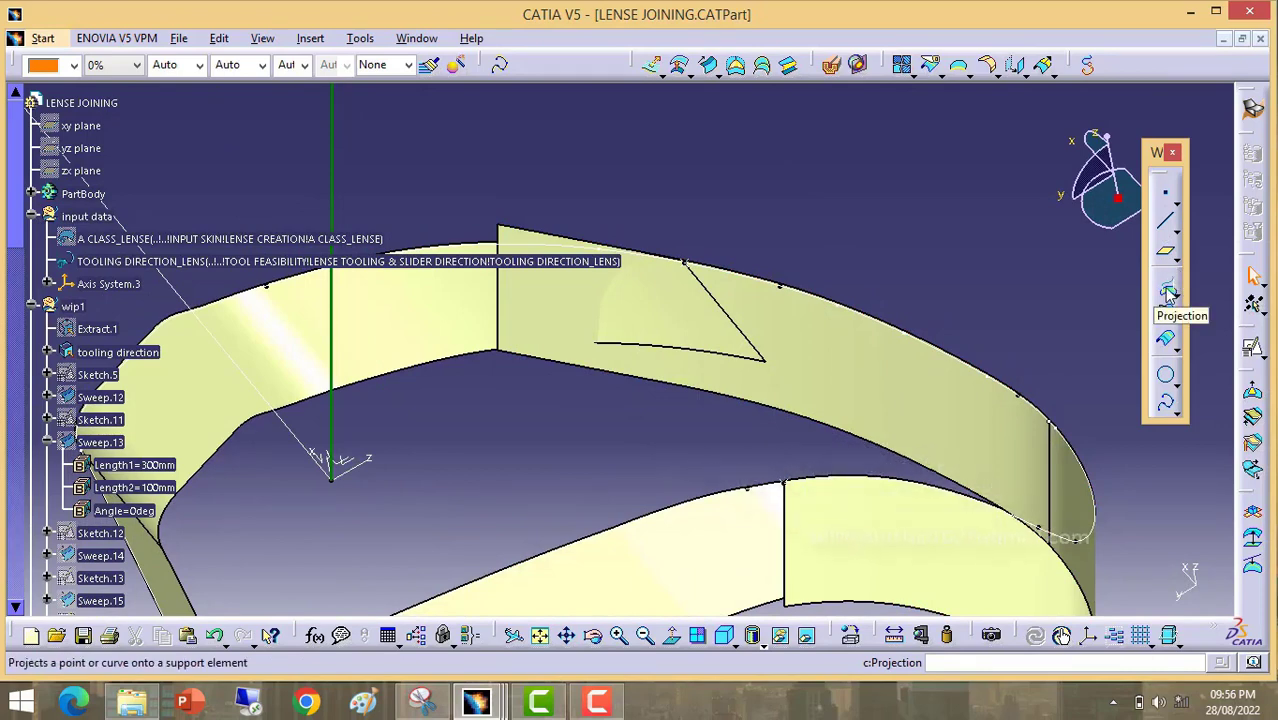
pyautogui.click(1168, 290)
pyautogui.rightClick(1106, 463)
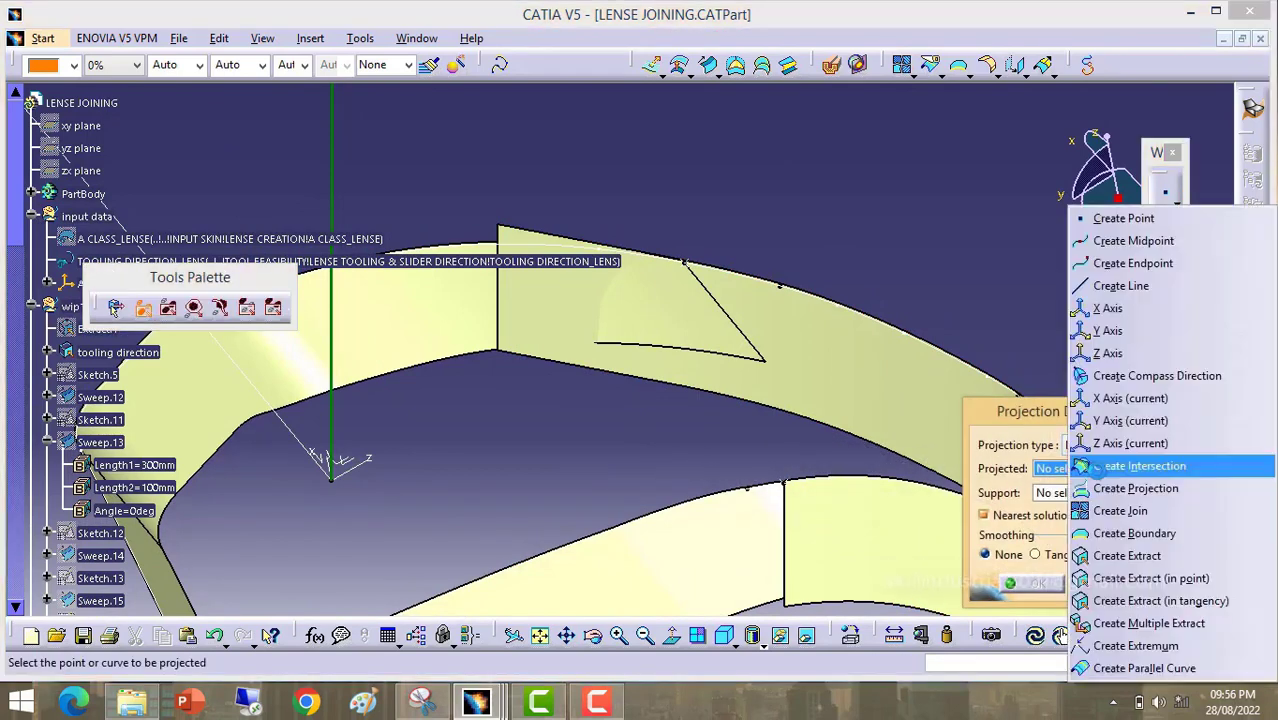
pyautogui.click(1106, 463)
pyautogui.click(1122, 589)
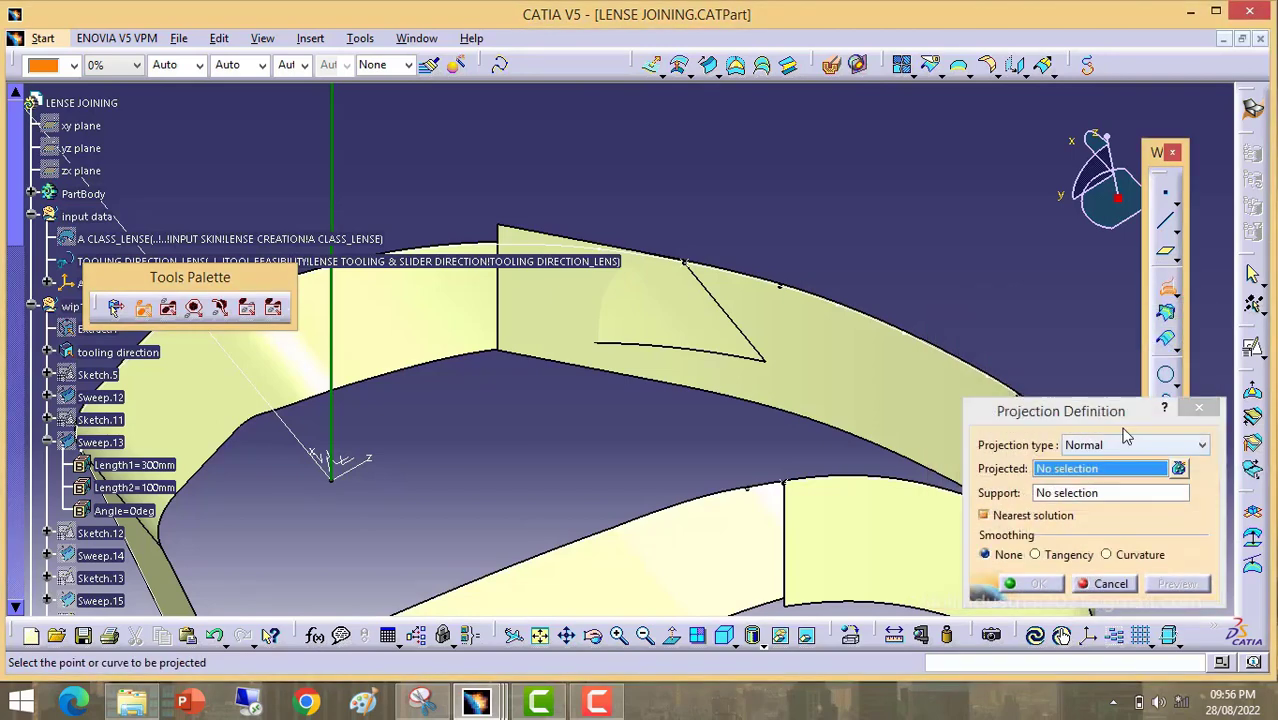
pyautogui.rightClick(1090, 470)
pyautogui.click(1116, 287)
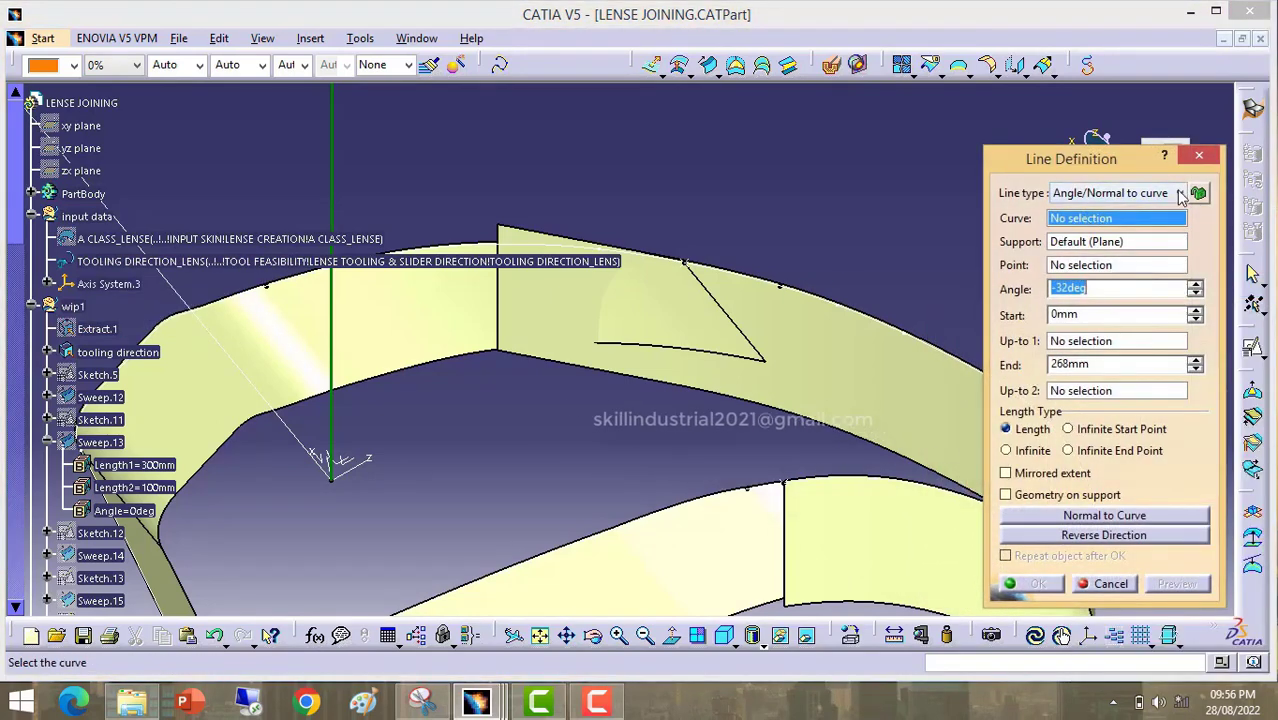
pyautogui.click(1180, 193)
pyautogui.click(1082, 212)
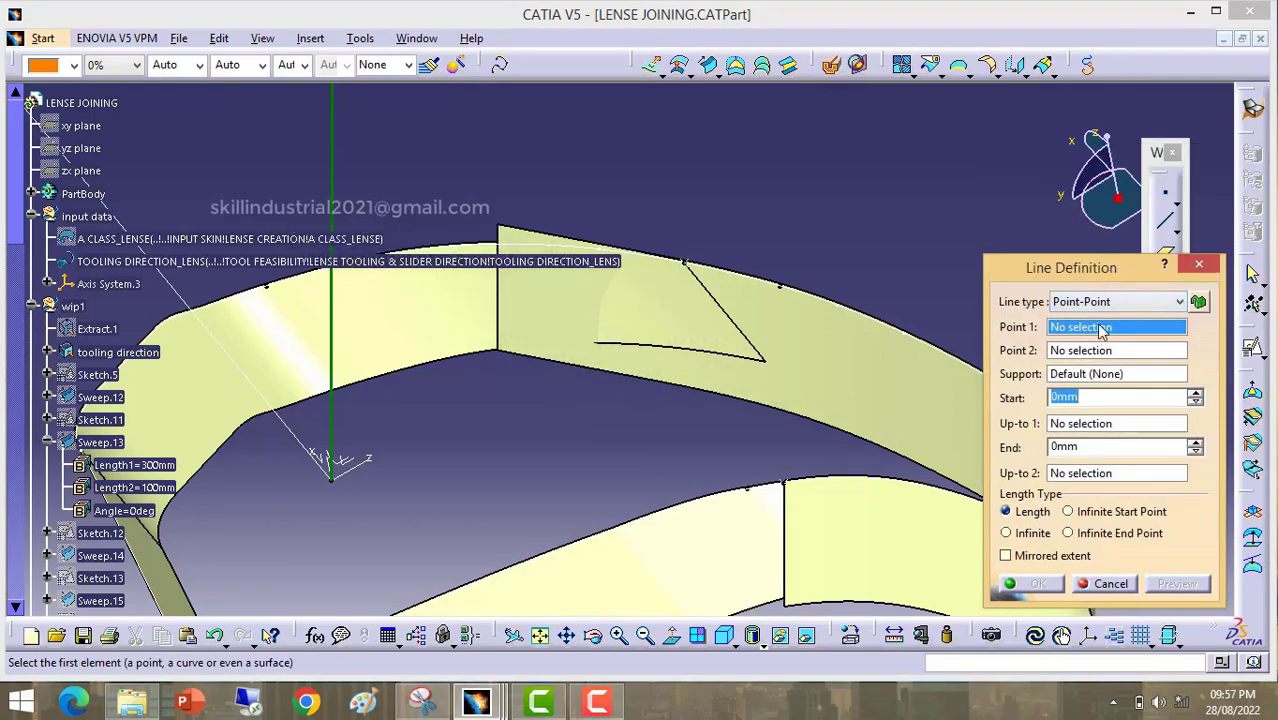
# Step: Create the line's first point on the upper edge of Extrapol.7, about 56.5 mm along the curve from its extremity
pyautogui.rightClick(1100, 328)
pyautogui.click(1150, 336)
pyautogui.moveTo(702, 250); pyautogui.dragTo(786, 268, button='middle')
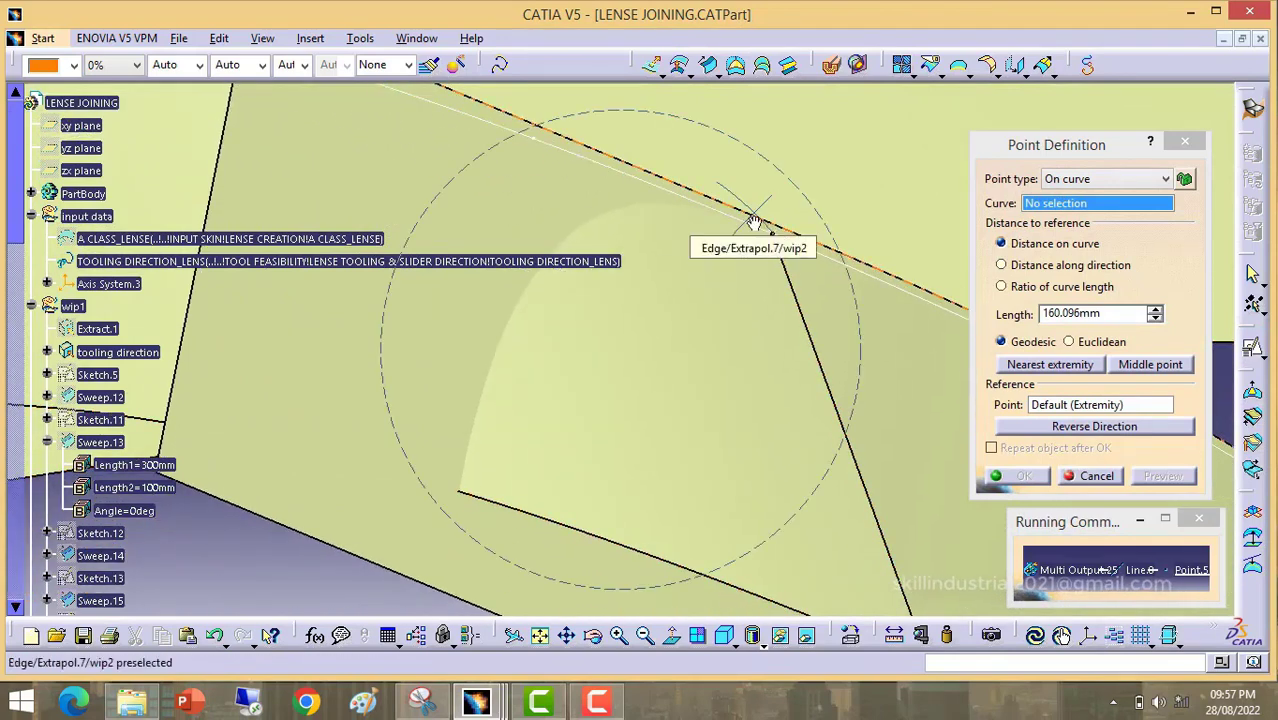
pyautogui.moveTo(756, 222); pyautogui.dragTo(713, 302, button='middle')
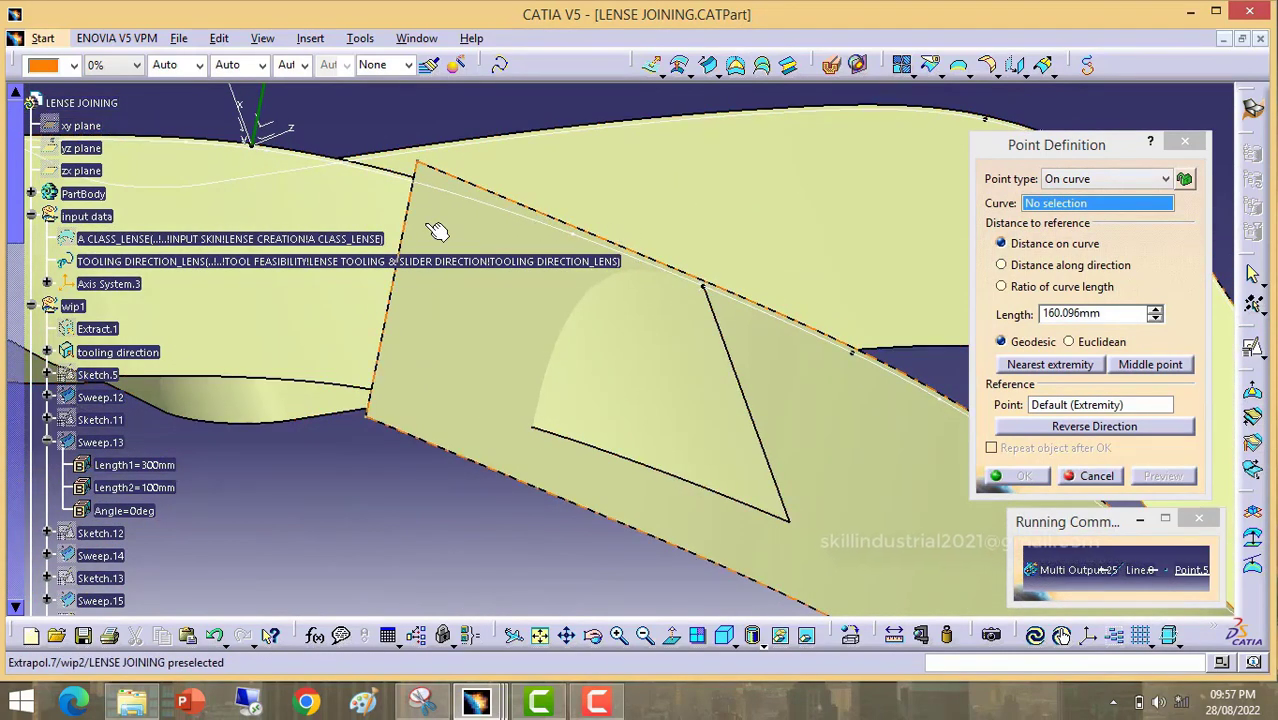
pyautogui.click(688, 275)
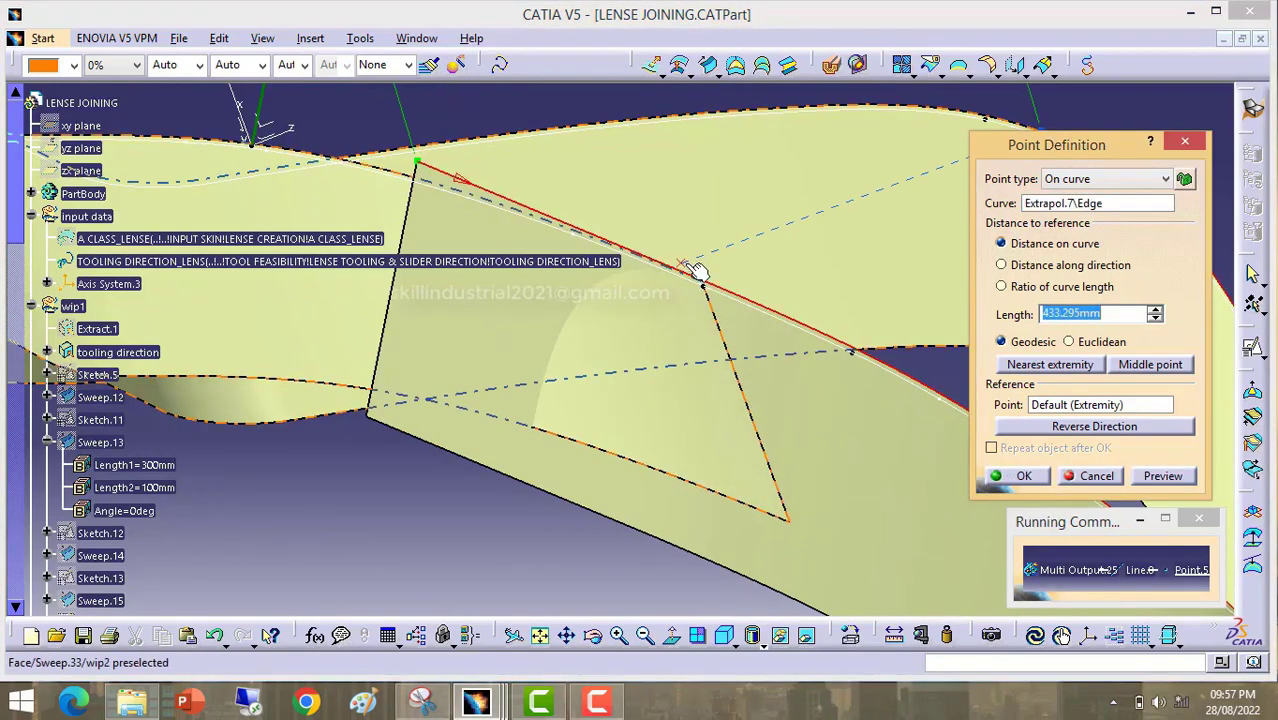
pyautogui.click(695, 275)
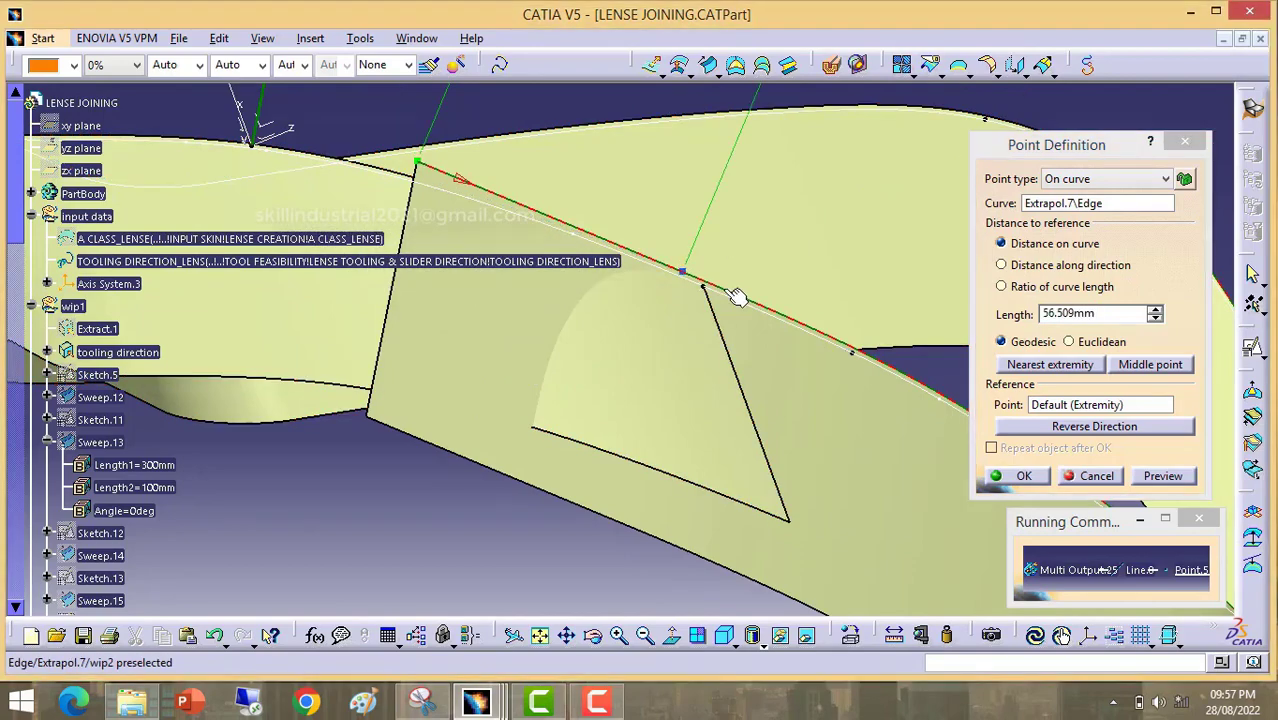
pyautogui.click(1024, 476)
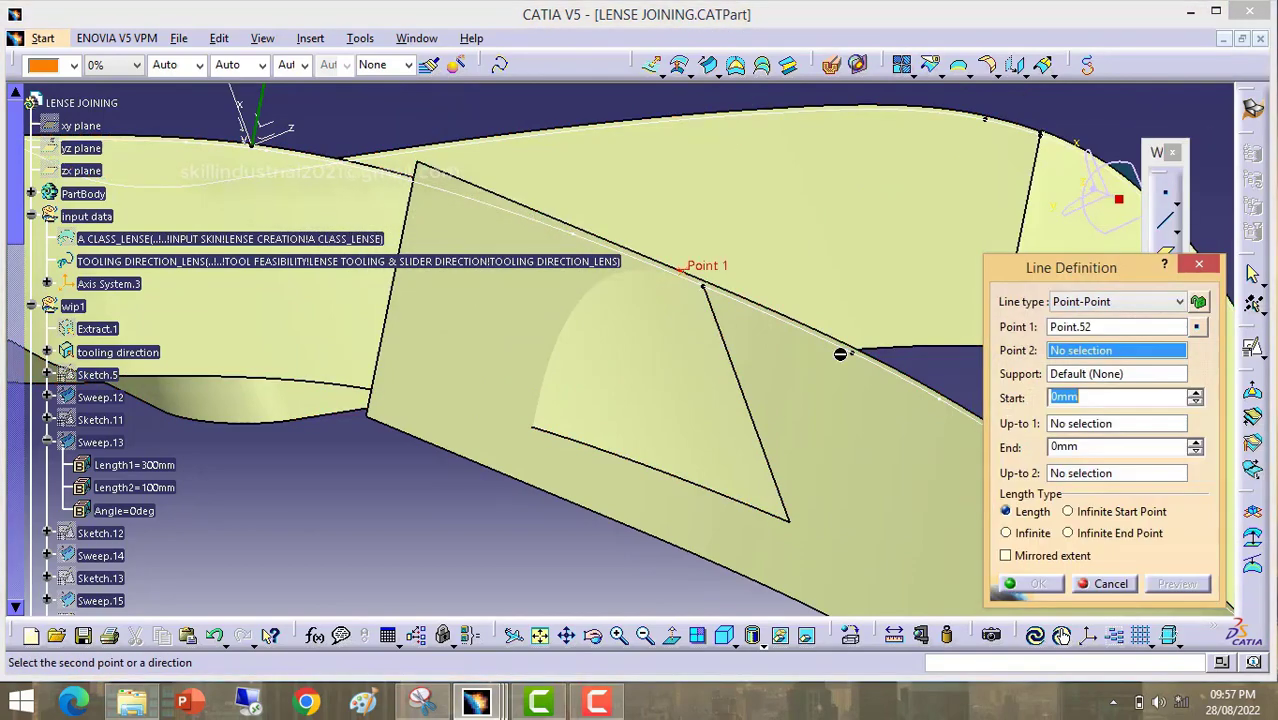
# Step: Create the line's second point on the lower edge of Sweep.33, about 32 mm along the curve from its extremity
pyautogui.rightClick(1099, 356)
pyautogui.click(1138, 366)
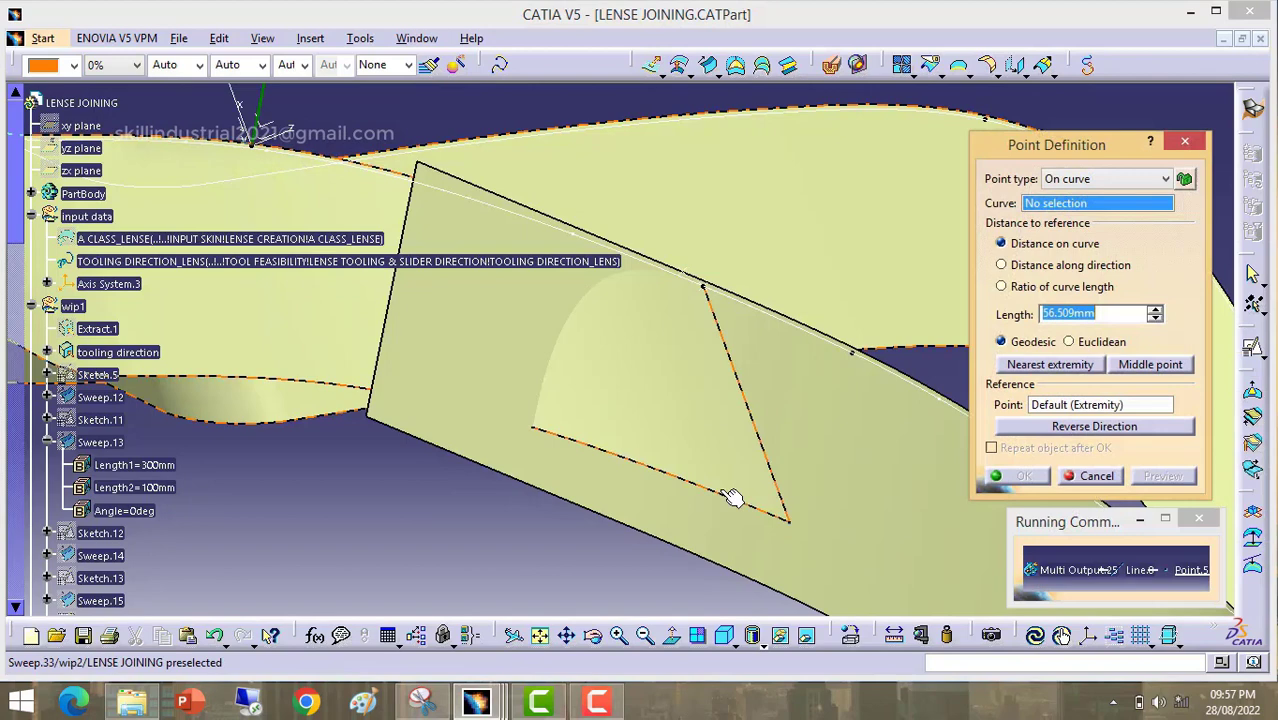
pyautogui.click(612, 458)
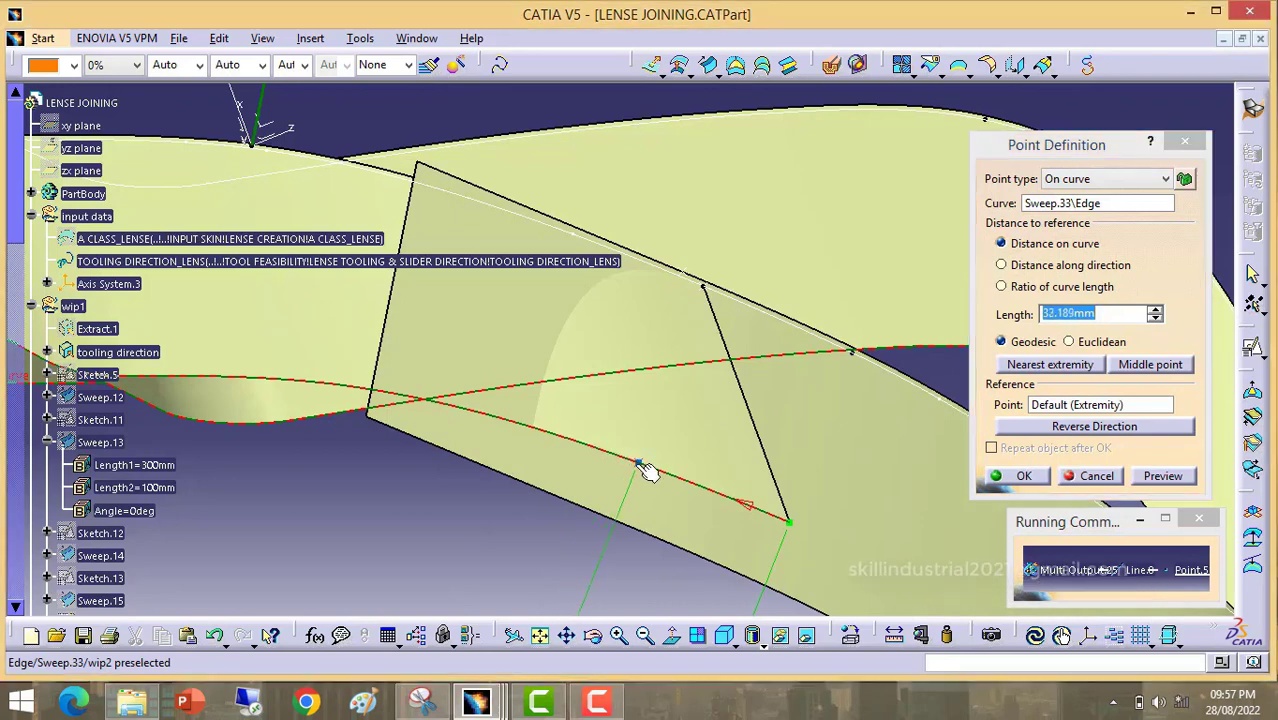
pyautogui.click(1046, 477)
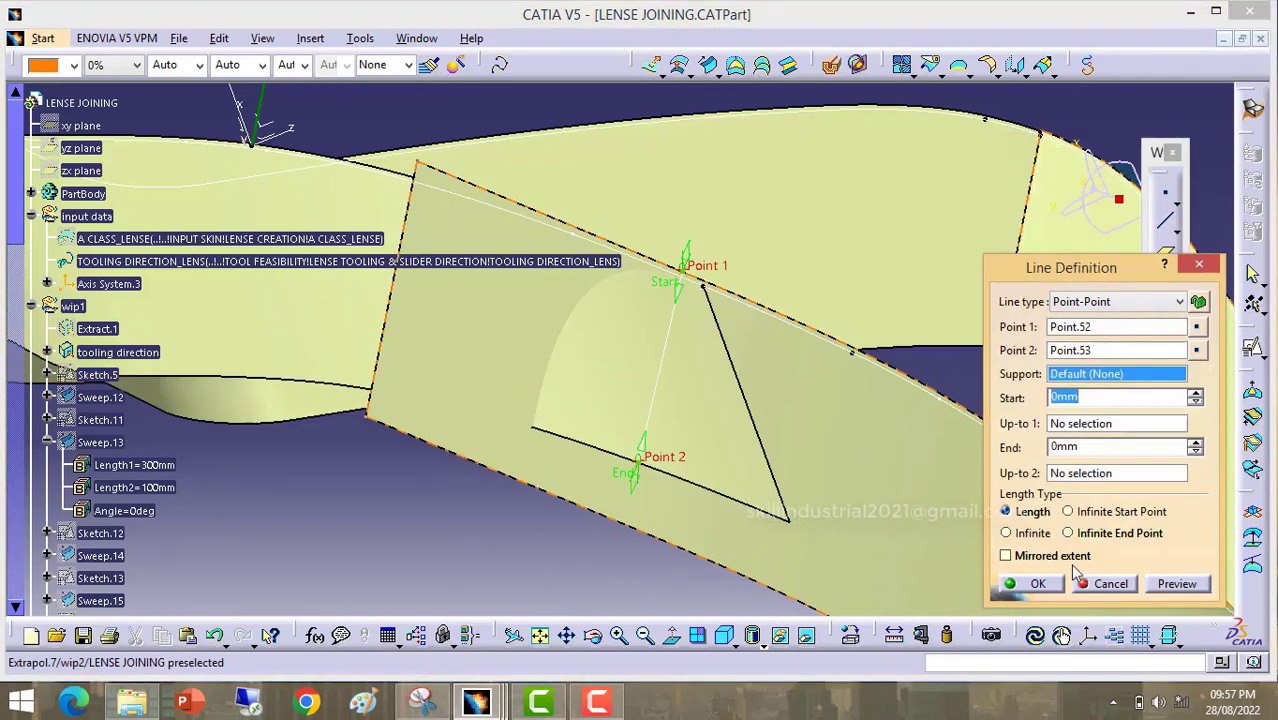
# Step: Finish the point-to-point line and project it with the Normal type onto the Sweep.33 surface
pyautogui.click(1038, 585)
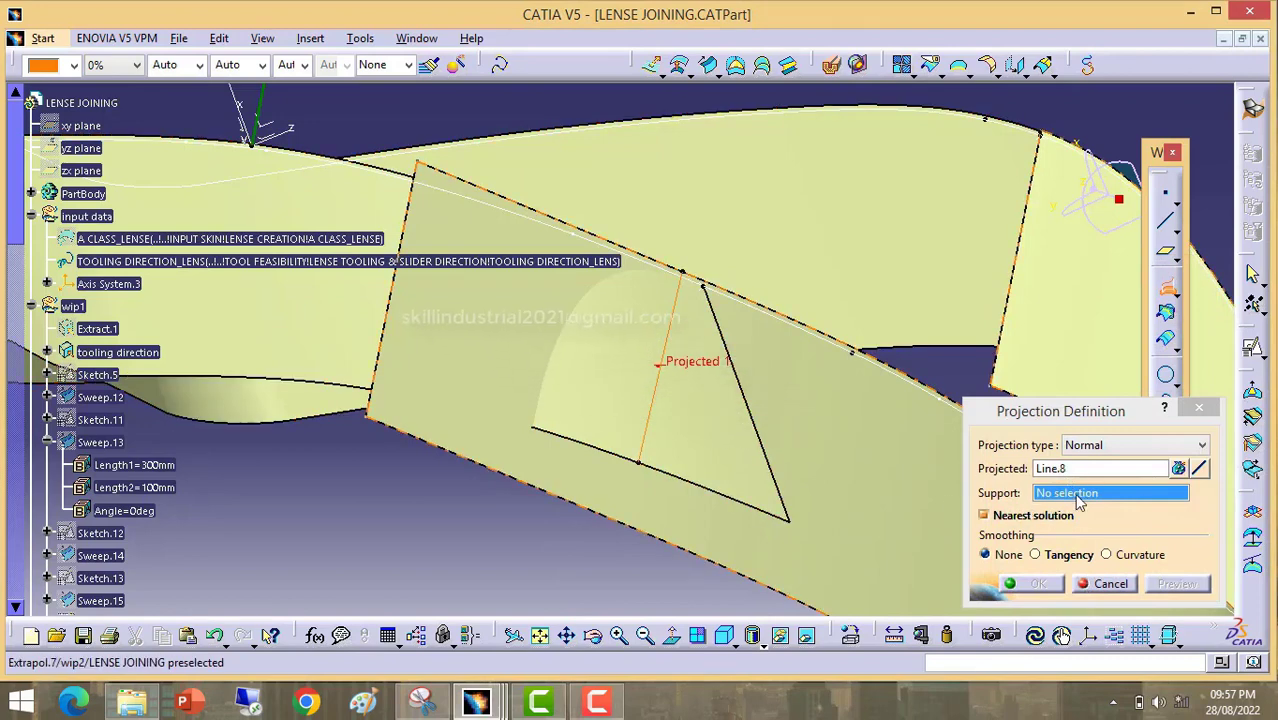
pyautogui.click(717, 441)
pyautogui.click(1038, 584)
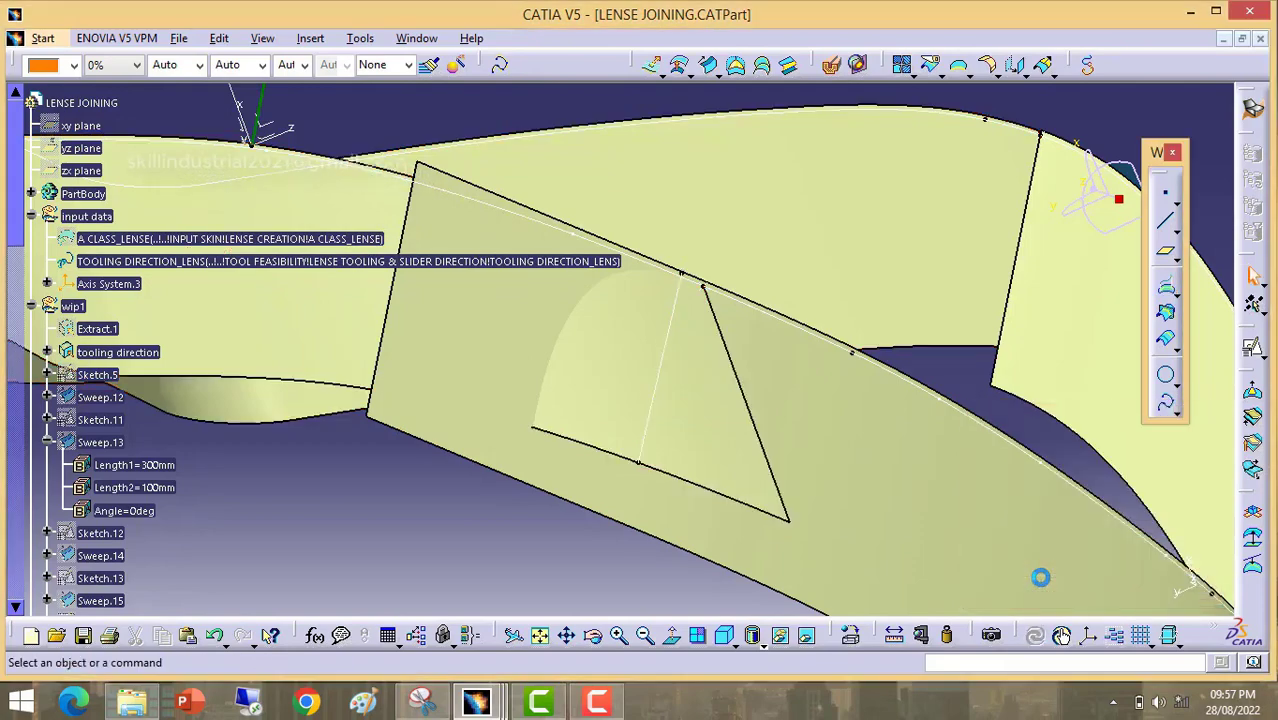
# Step: Split Sweep.33 with Project.5, removing the pointed triangular end and keeping the long side of the surface
pyautogui.moveTo(755, 322); pyautogui.dragTo(693, 360, button='middle')
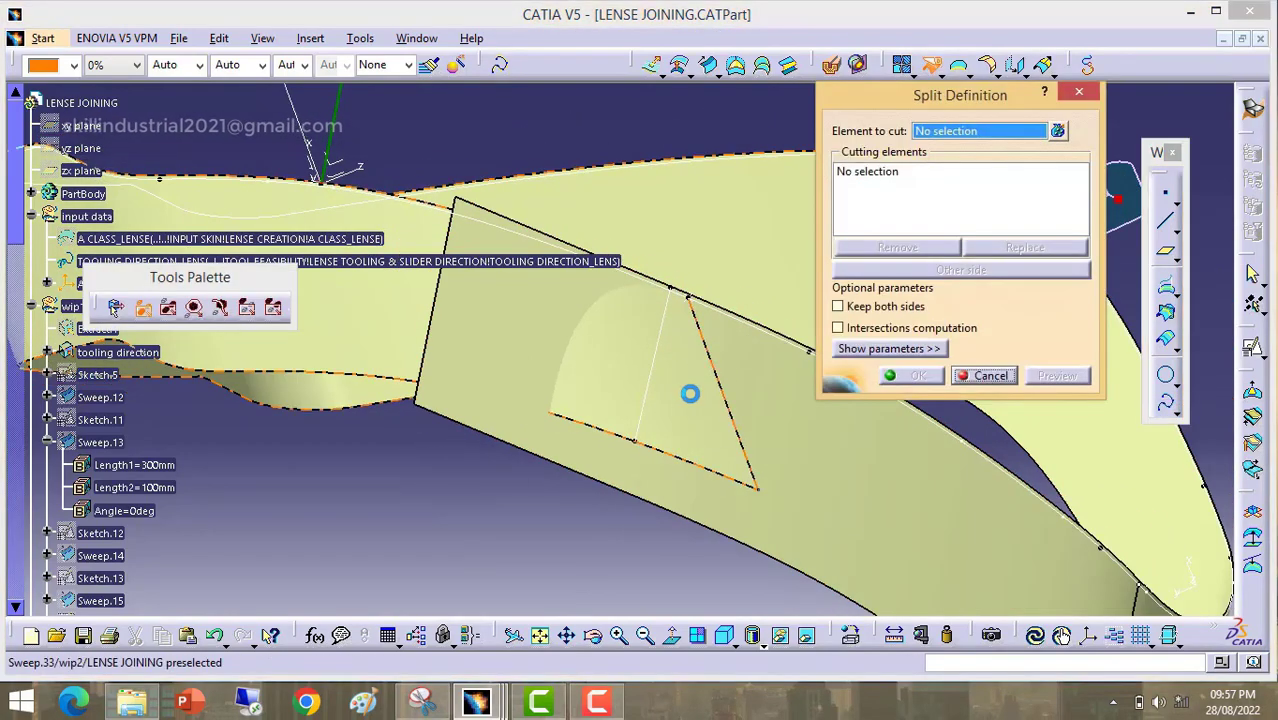
pyautogui.click(670, 377)
pyautogui.click(663, 371)
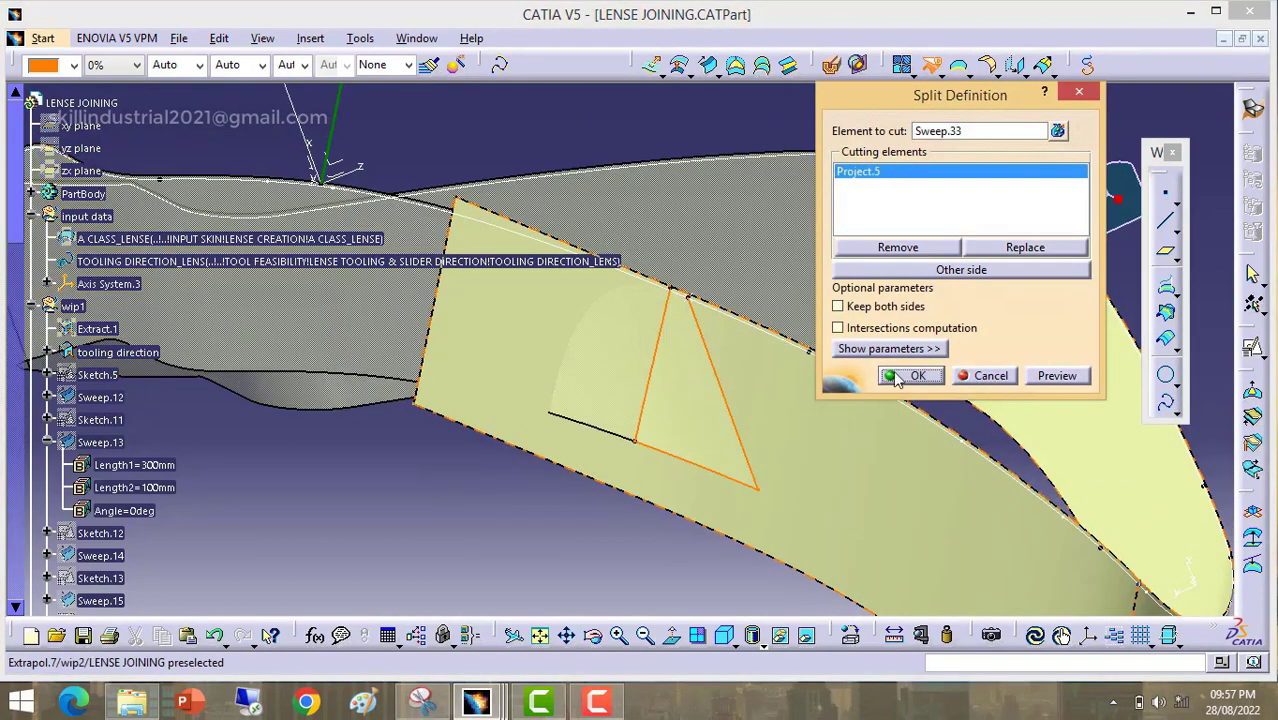
pyautogui.click(955, 272)
pyautogui.moveTo(536, 445); pyautogui.dragTo(598, 198, button='middle')
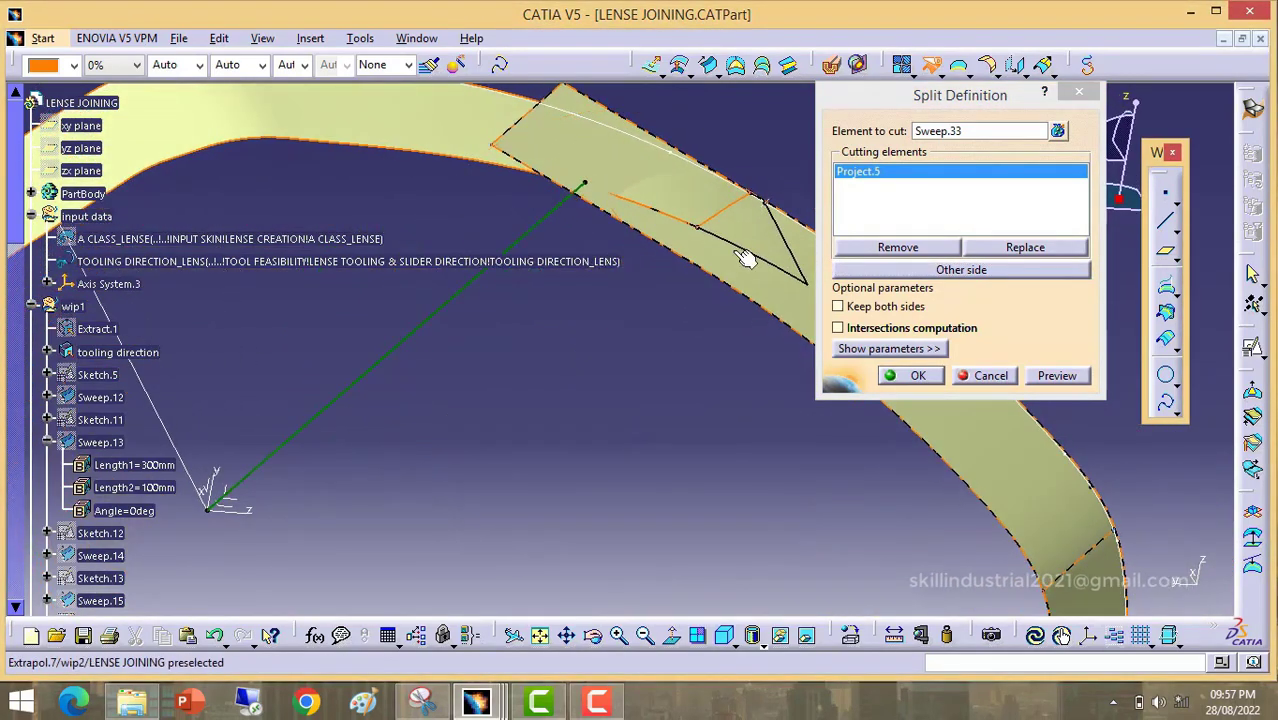
pyautogui.click(948, 270)
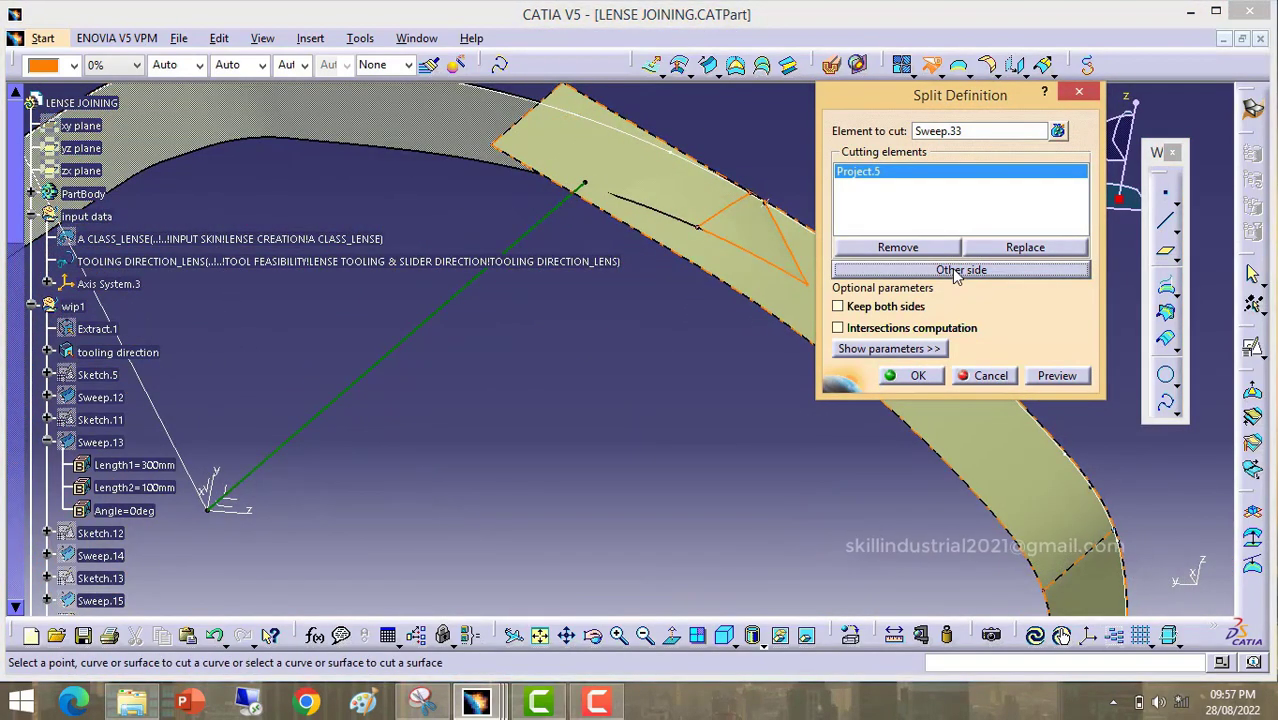
pyautogui.click(955, 272)
pyautogui.click(919, 376)
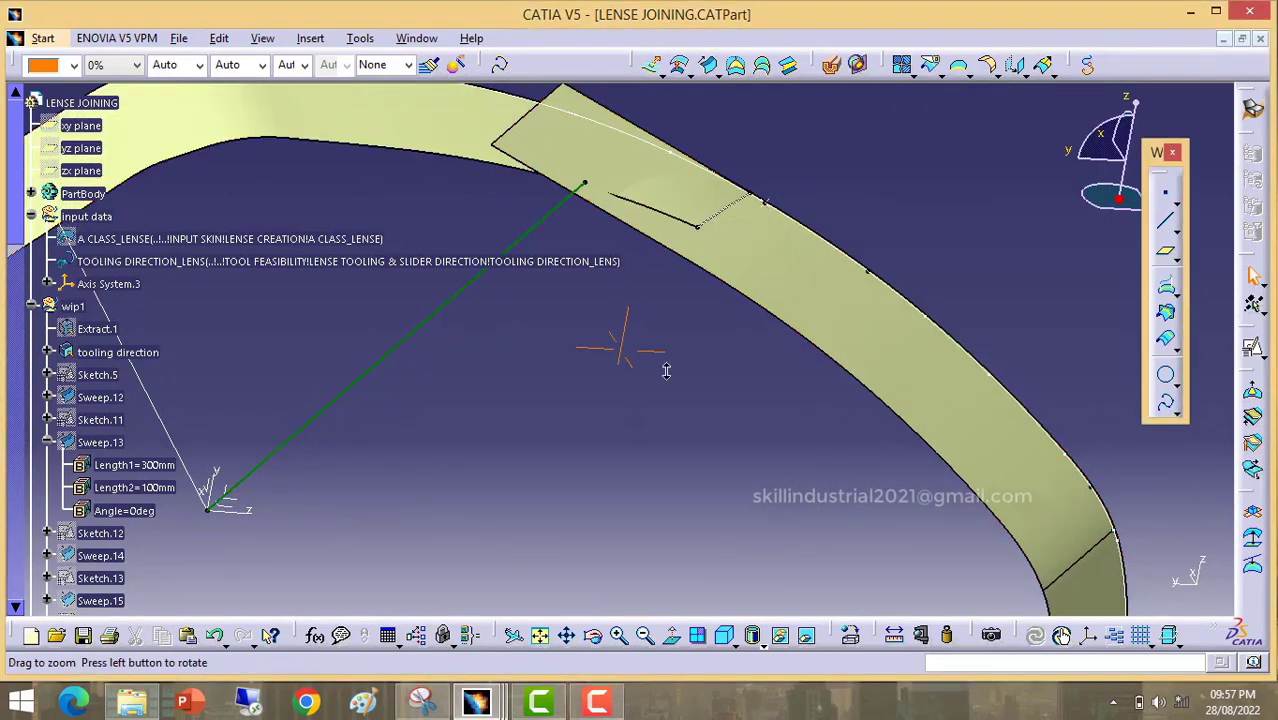
# Step: Hide the projected line Project.5 at the cut end of the split surface
pyautogui.moveTo(611, 351)
pyautogui.mouseDown(button='middle')
pyautogui.moveTo(681, 529)
pyautogui.moveTo(722, 582)
pyautogui.moveTo(712, 600)
pyautogui.moveTo(659, 464)
pyautogui.moveTo(593, 363)
pyautogui.mouseUp(button='middle')
pyautogui.moveTo(556, 387); pyautogui.dragTo(645, 328, button='middle')
pyautogui.moveTo(661, 262); pyautogui.dragTo(676, 160, button='middle')
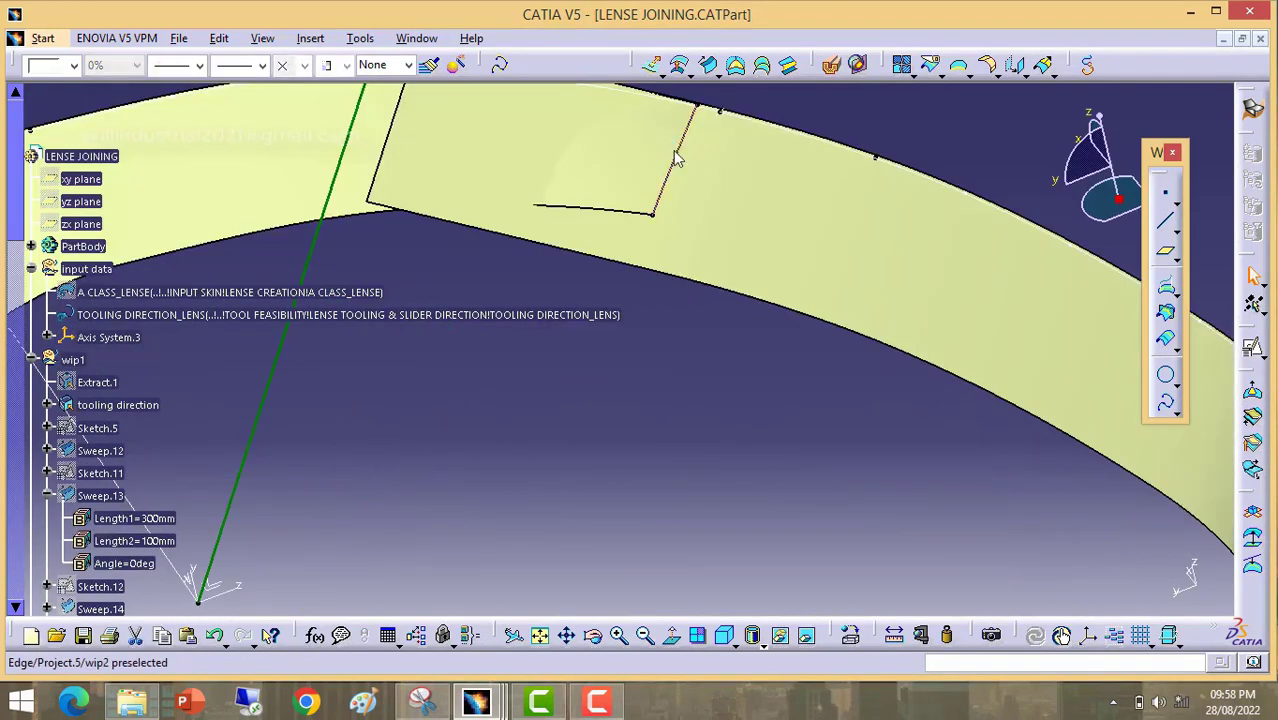
pyautogui.rightClick(676, 160)
pyautogui.click(736, 208)
pyautogui.moveTo(832, 203); pyautogui.dragTo(773, 288, button='middle')
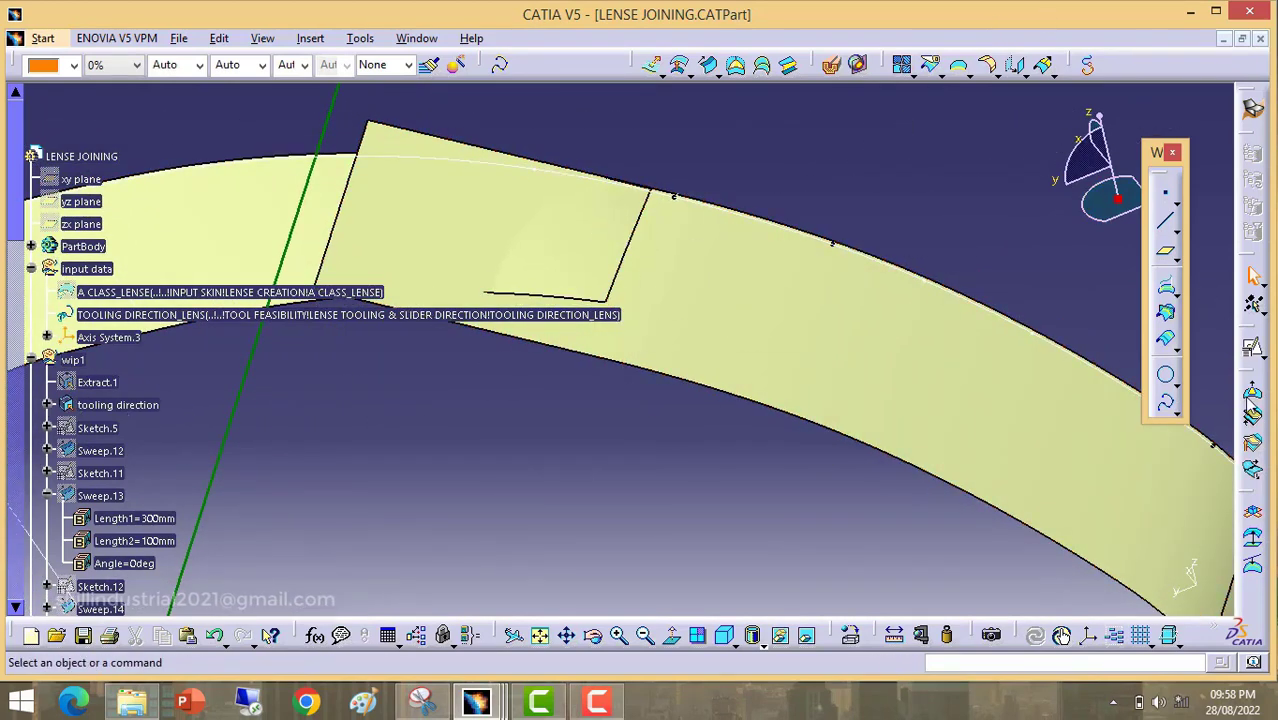
# Step: Extrapolate the cut end edge of Split.95 by 60mm with Curvature continuity, Tangent extremities and tangency continuity propagation
pyautogui.click(1044, 67)
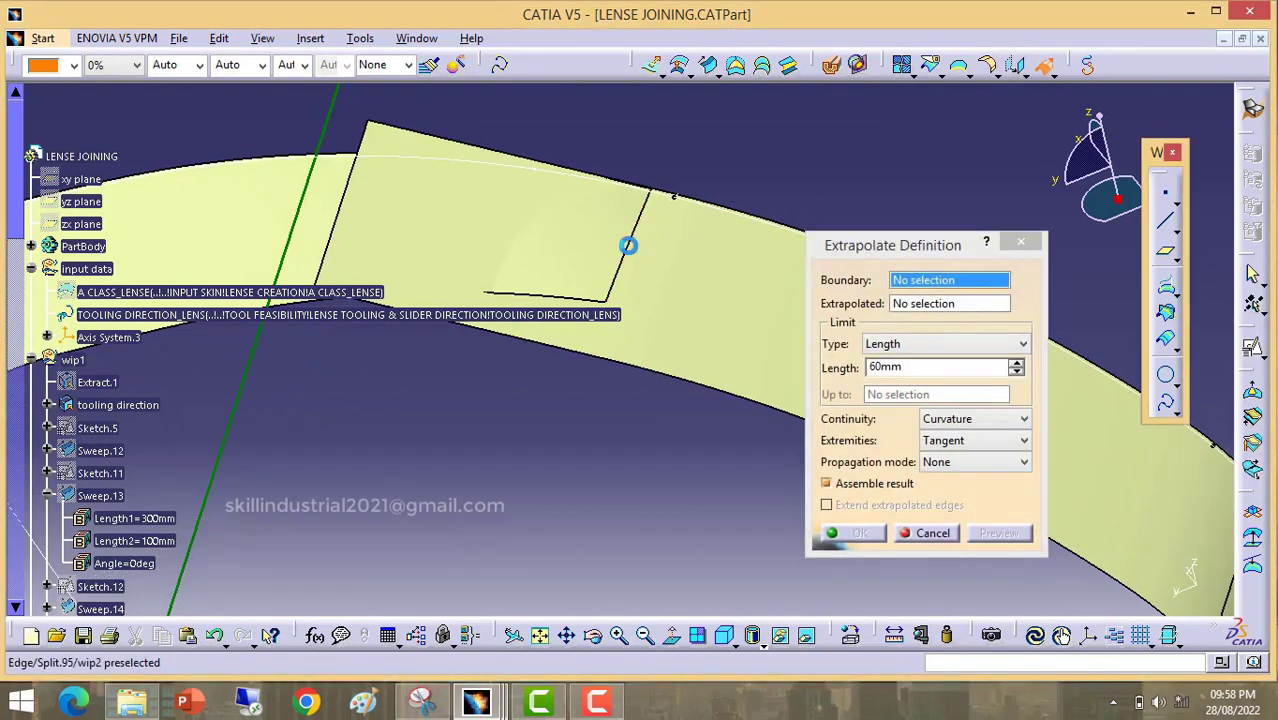
pyautogui.click(628, 246)
pyautogui.click(551, 260)
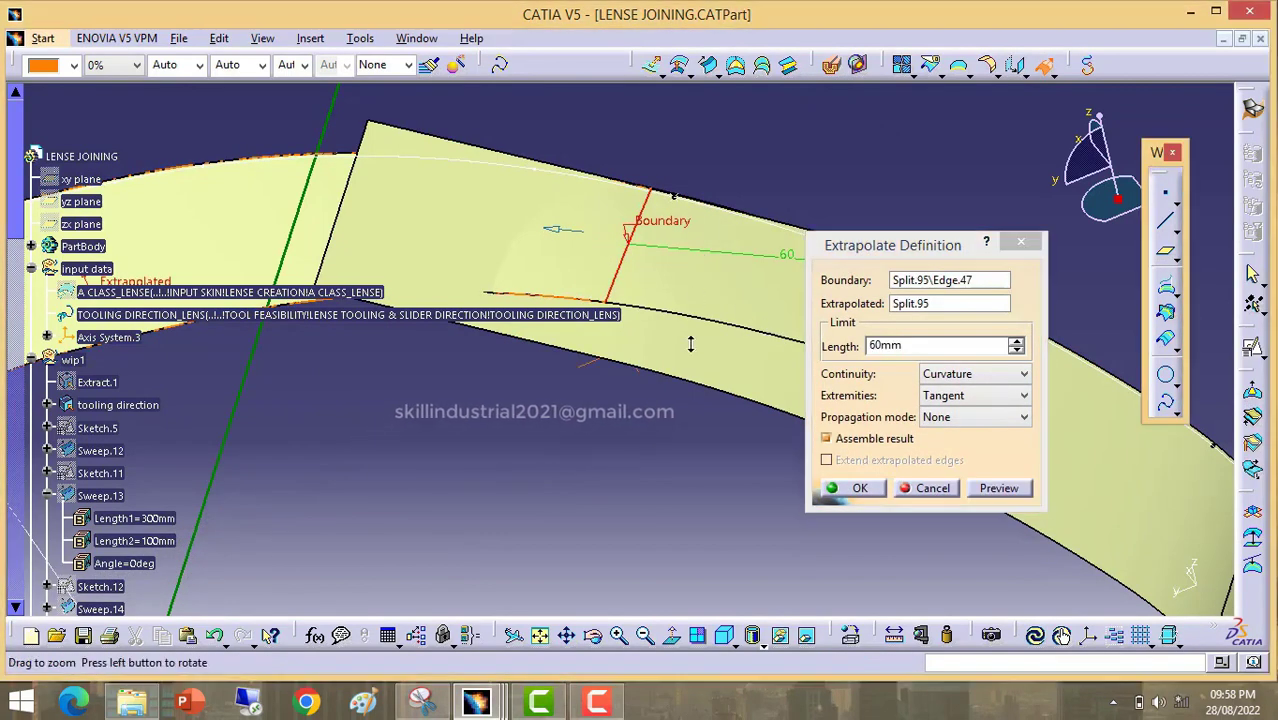
pyautogui.moveTo(691, 344); pyautogui.dragTo(693, 268, button='middle')
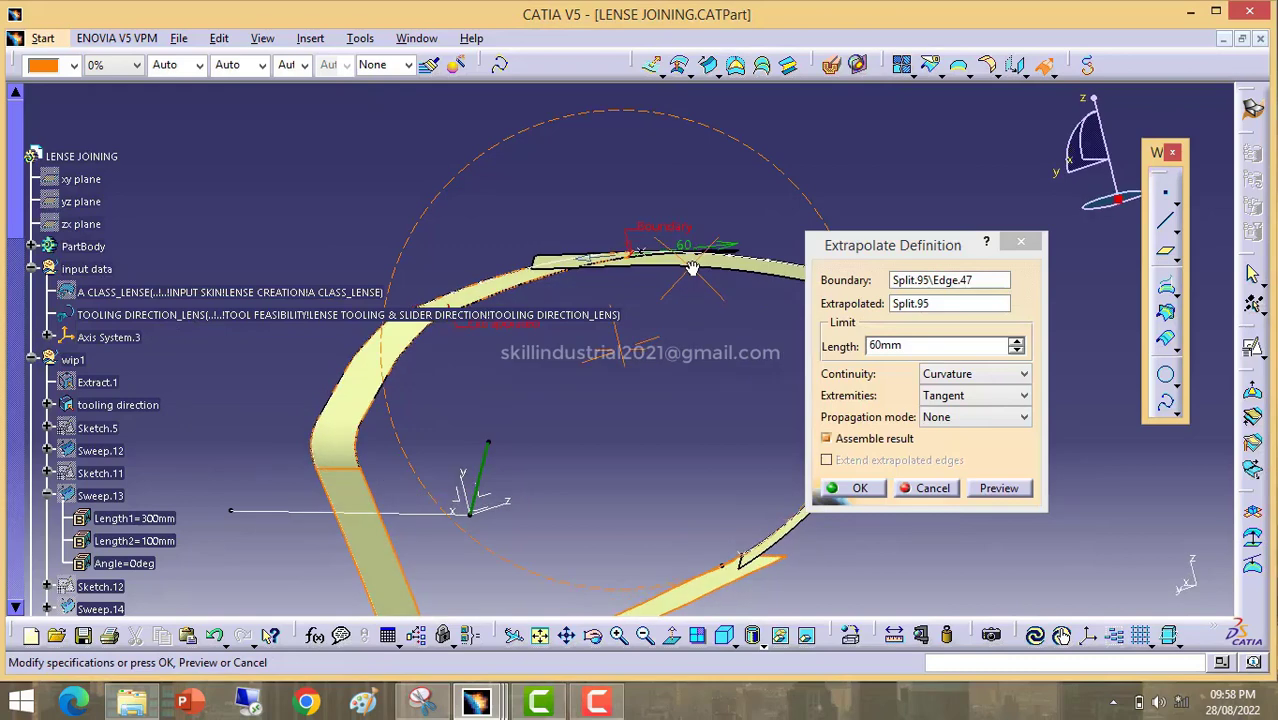
pyautogui.click(1024, 418)
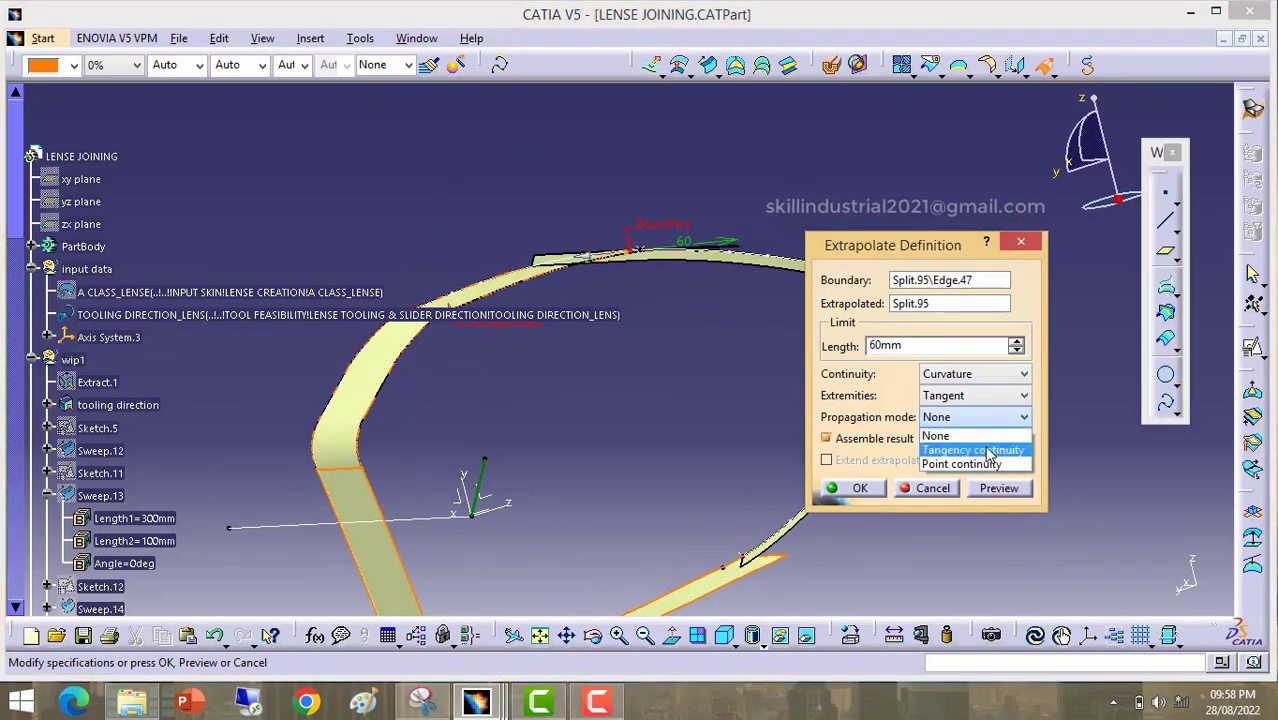
pyautogui.click(980, 455)
pyautogui.moveTo(715, 345); pyautogui.dragTo(660, 412, button='middle')
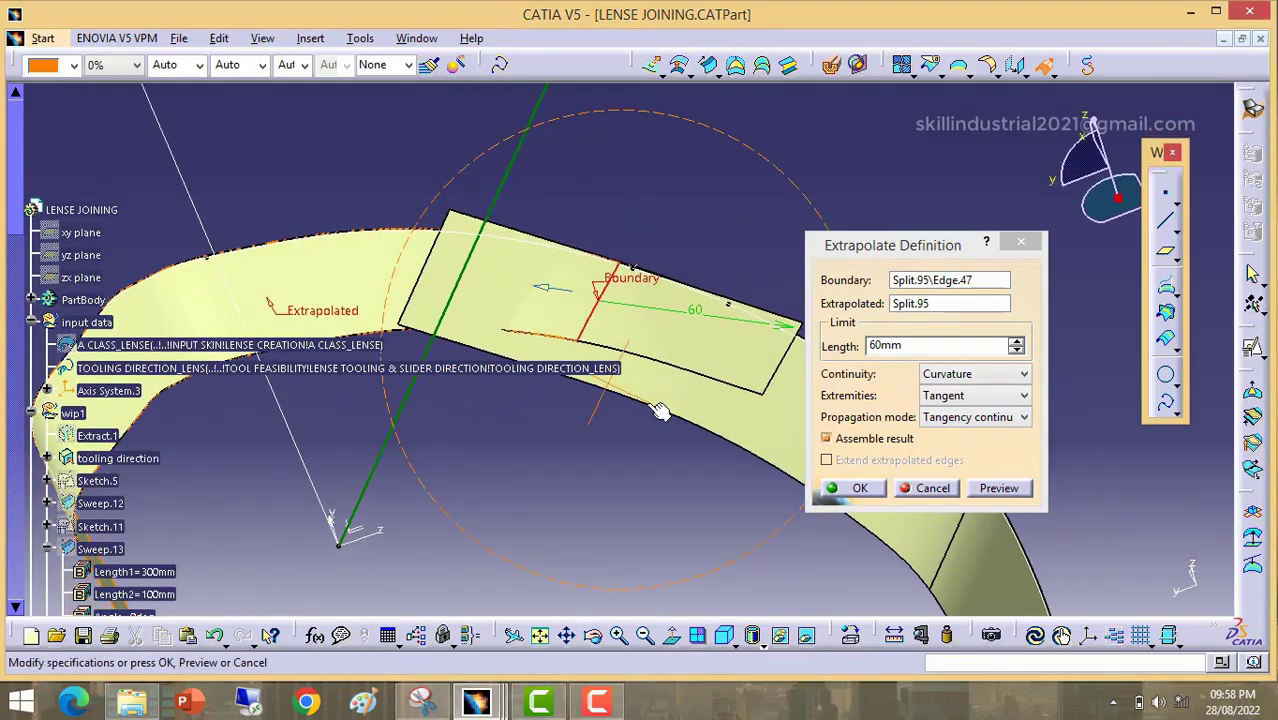
pyautogui.click(873, 497)
# Step: Split Extrapol.8 with Extrapol.7, keeping the long band and removing the extrapolated end beyond the intersection
pyautogui.moveTo(804, 277); pyautogui.dragTo(498, 298, button='middle')
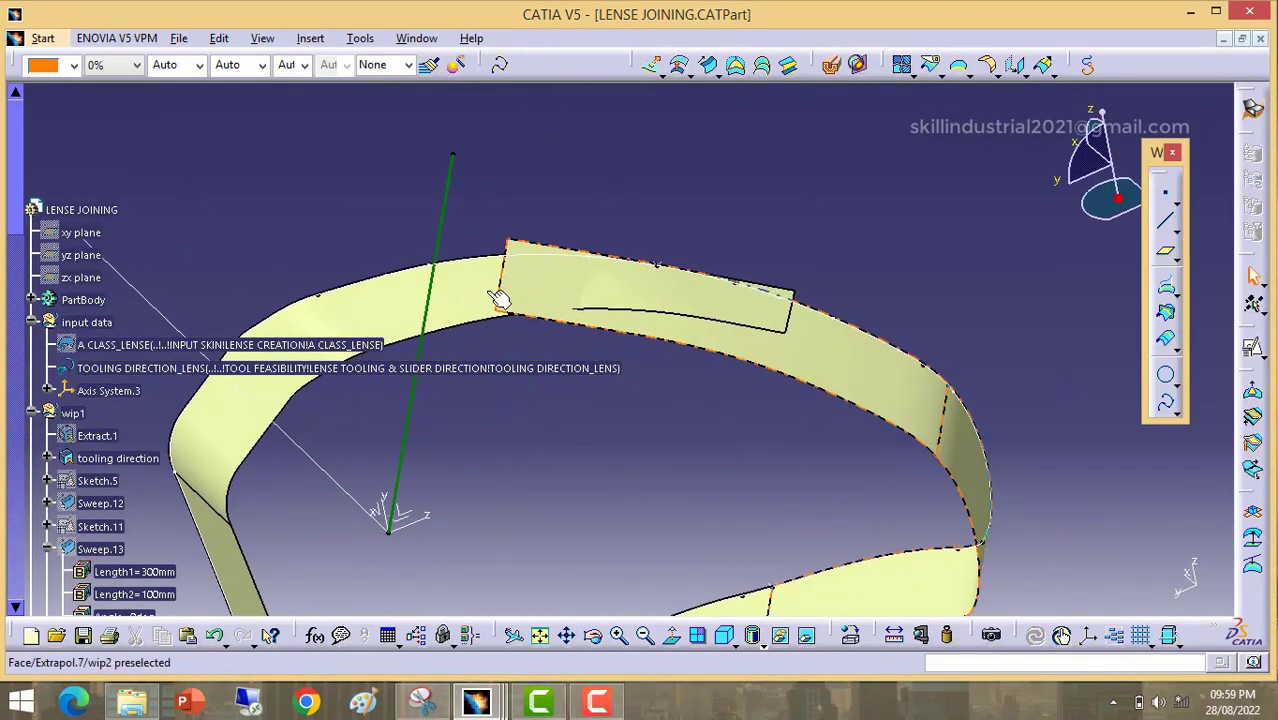
pyautogui.moveTo(648, 268); pyautogui.dragTo(707, 519, button='middle')
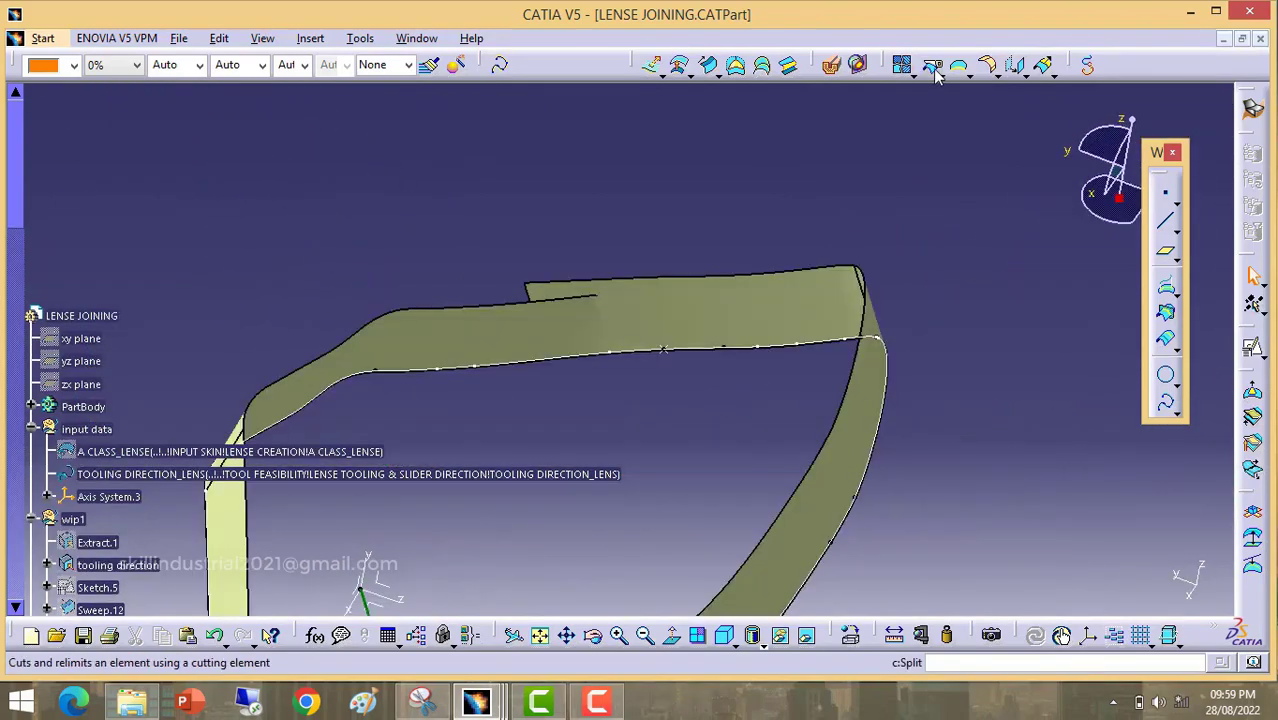
pyautogui.click(934, 68)
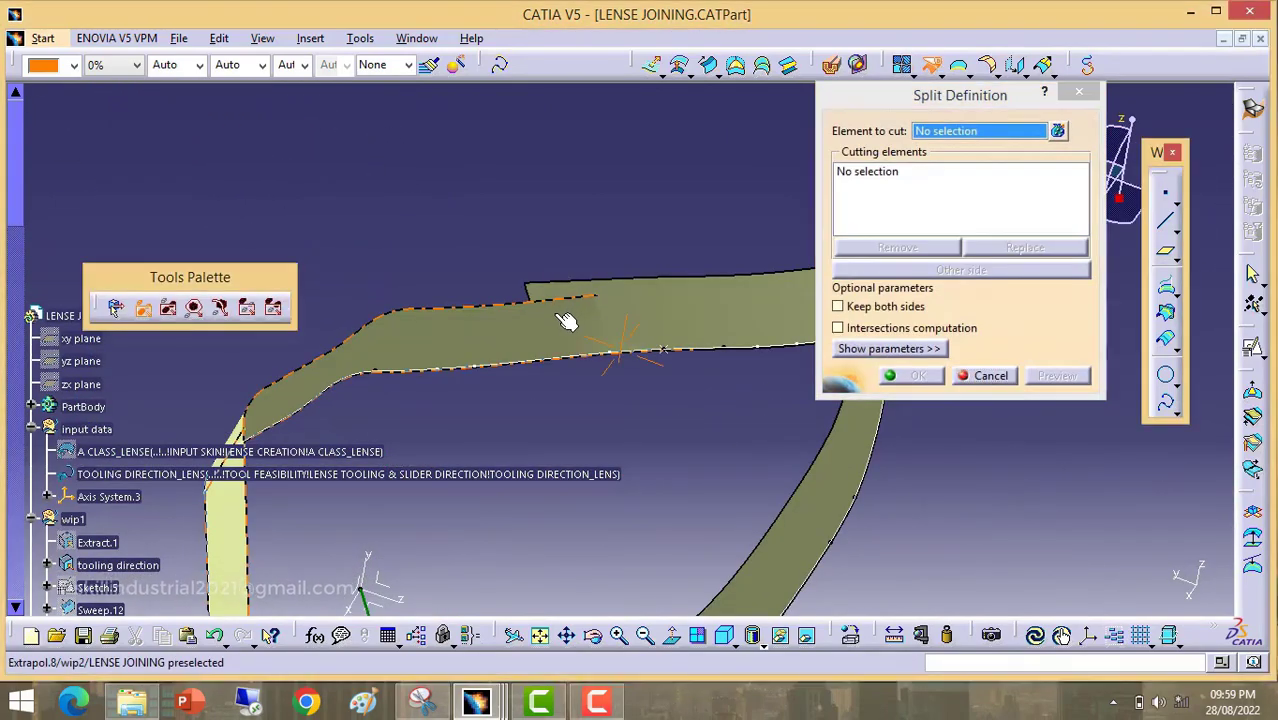
pyautogui.moveTo(558, 316); pyautogui.dragTo(537, 264, button='middle')
pyautogui.click(537, 264)
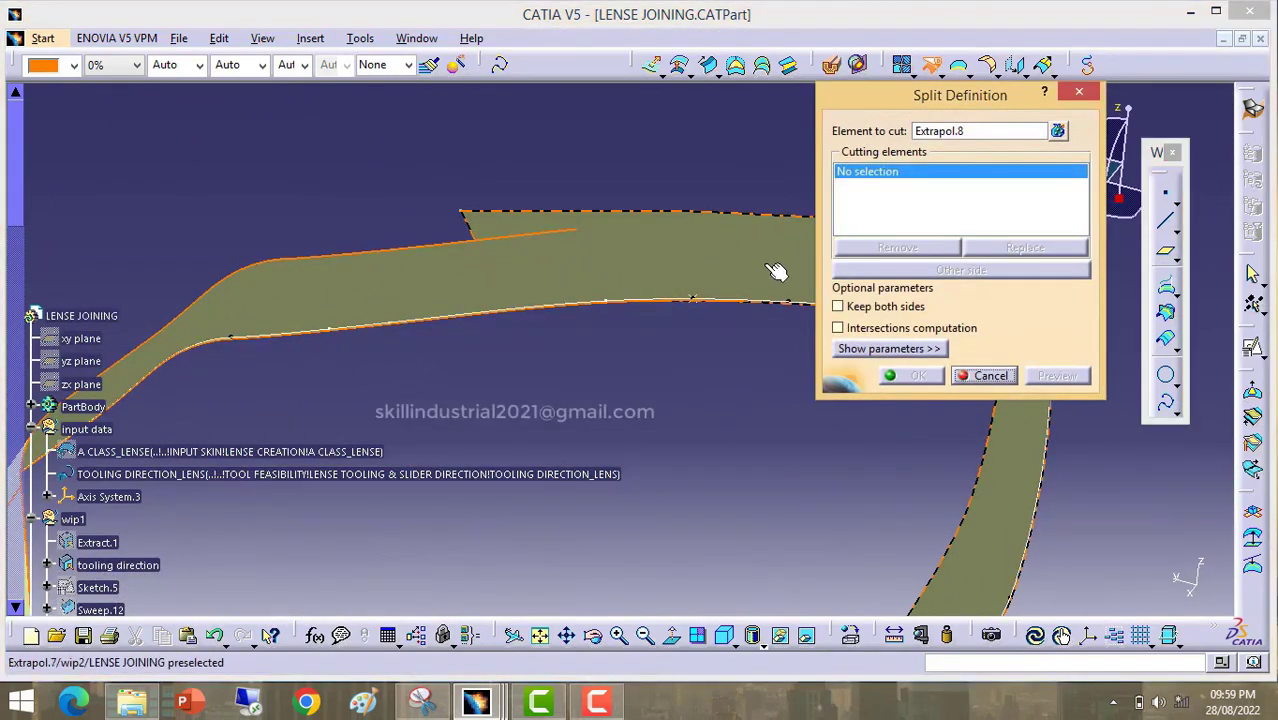
pyautogui.click(776, 272)
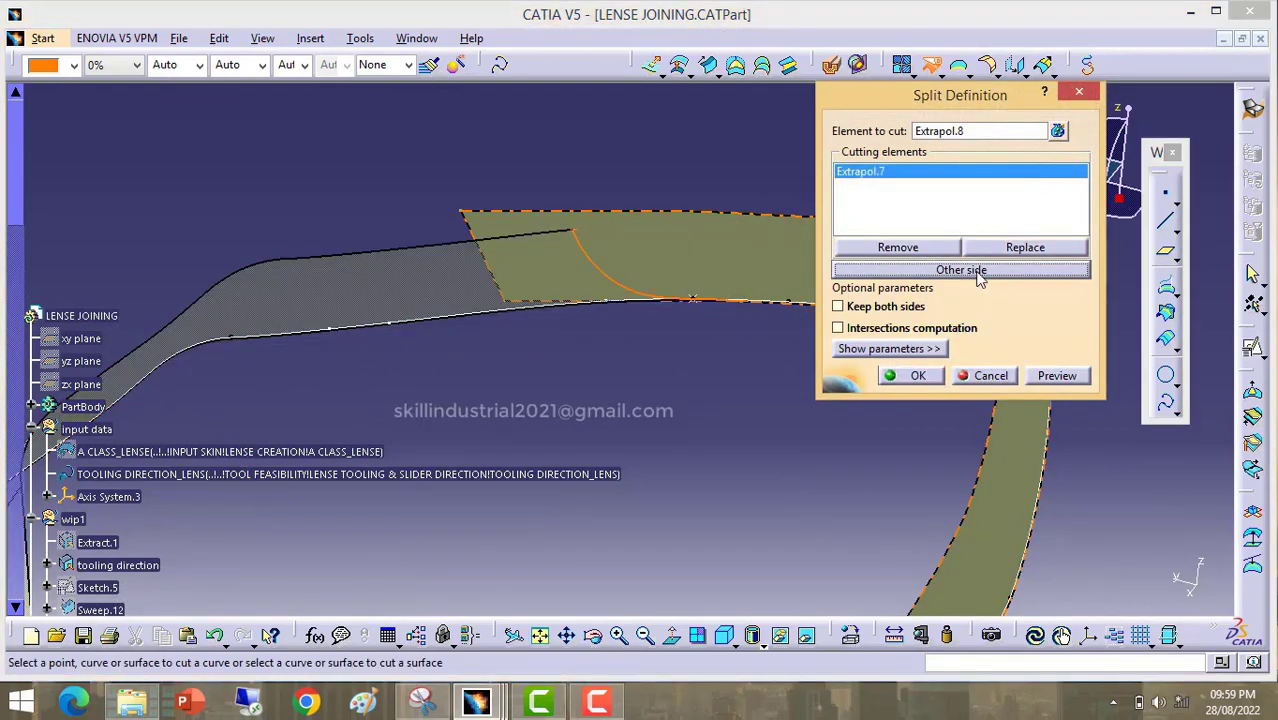
pyautogui.click(908, 371)
# Step: Split Extrapol.7 with Split.96, choosing the other side so its overhanging extrapolated end is removed and the long band kept
pyautogui.moveTo(531, 203); pyautogui.dragTo(640, 470, button='middle')
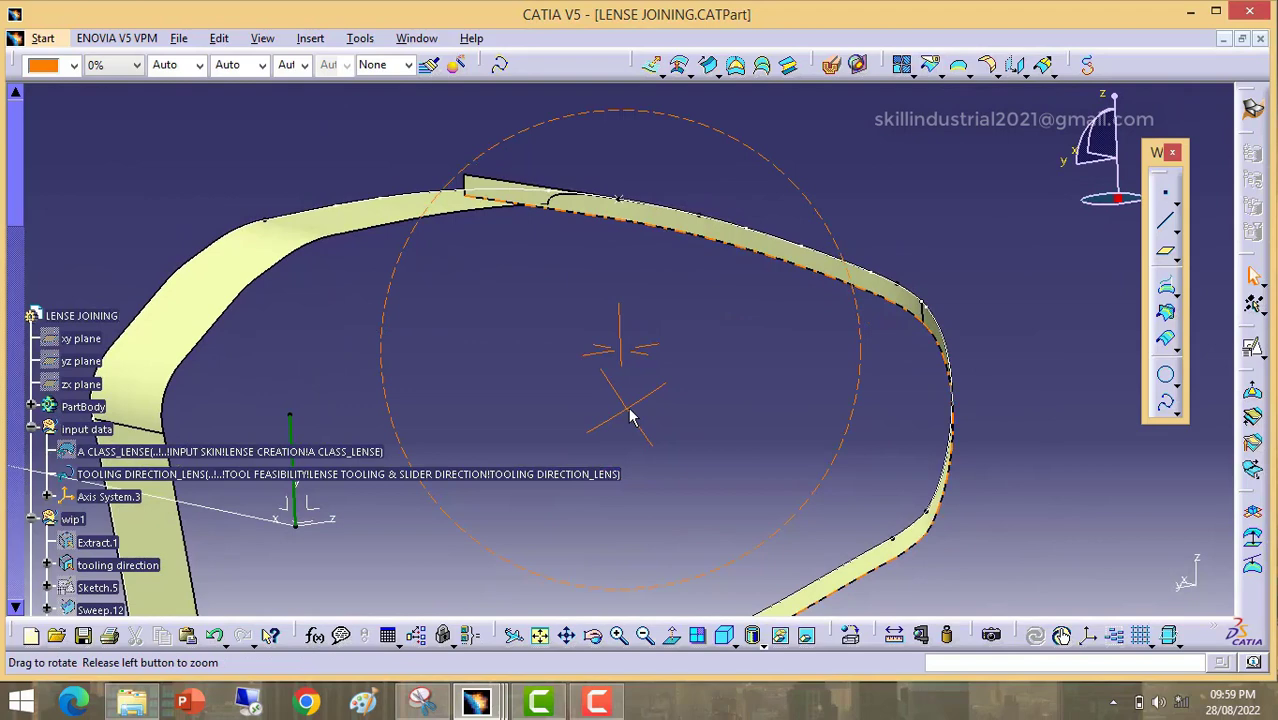
pyautogui.click(932, 64)
pyautogui.moveTo(562, 205); pyautogui.dragTo(350, 185, button='middle')
pyautogui.click(347, 183)
pyautogui.click(347, 183)
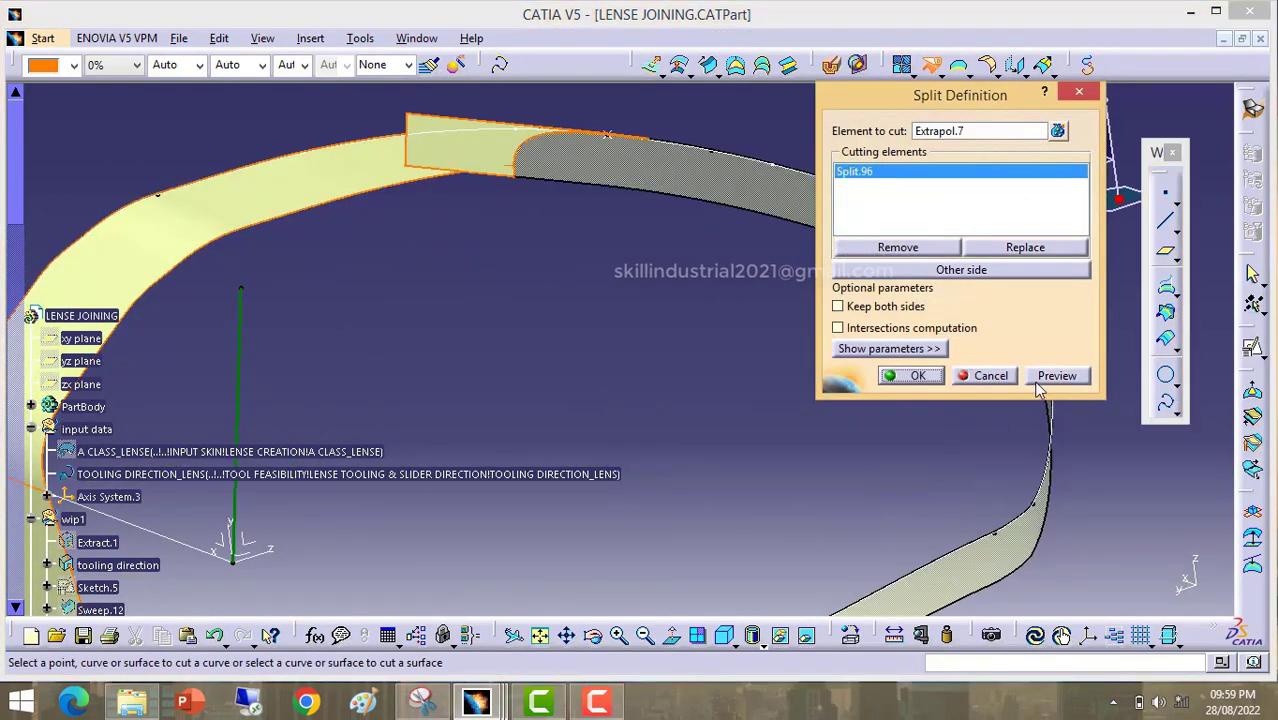
pyautogui.click(972, 271)
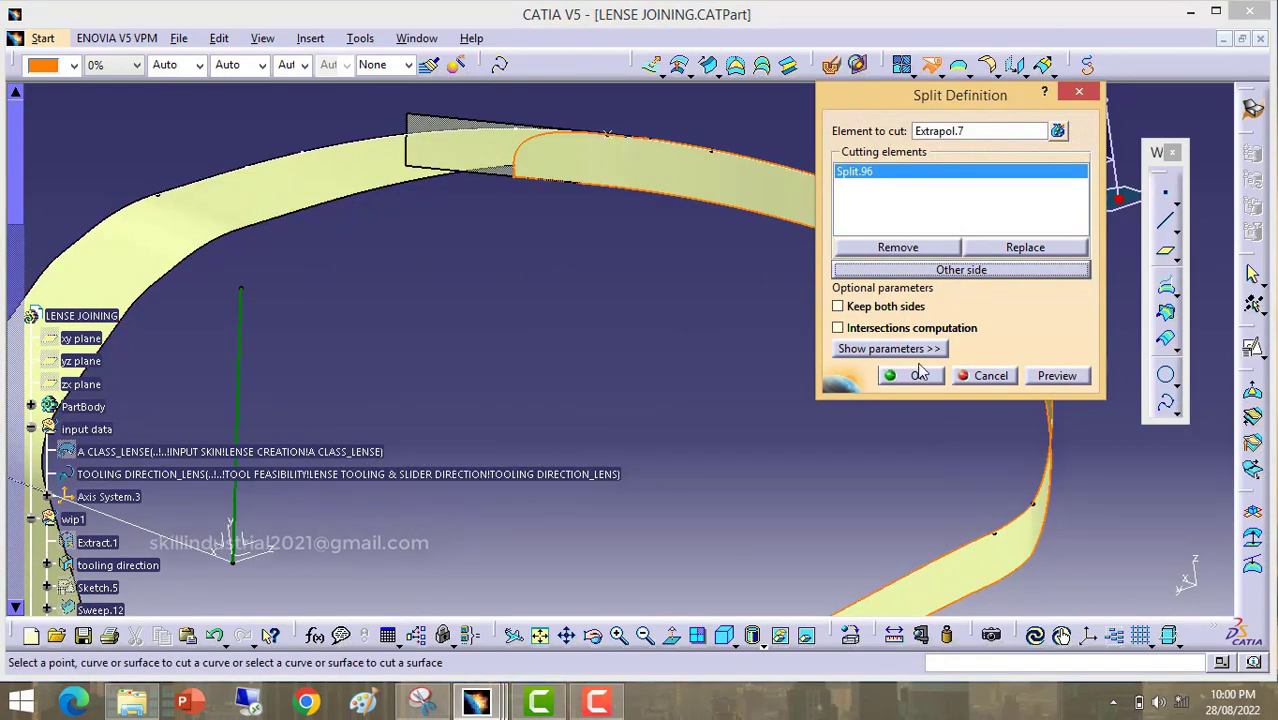
pyautogui.click(919, 374)
pyautogui.moveTo(628, 268); pyautogui.dragTo(614, 485, button='middle')
pyautogui.click(958, 67)
pyautogui.click(661, 259)
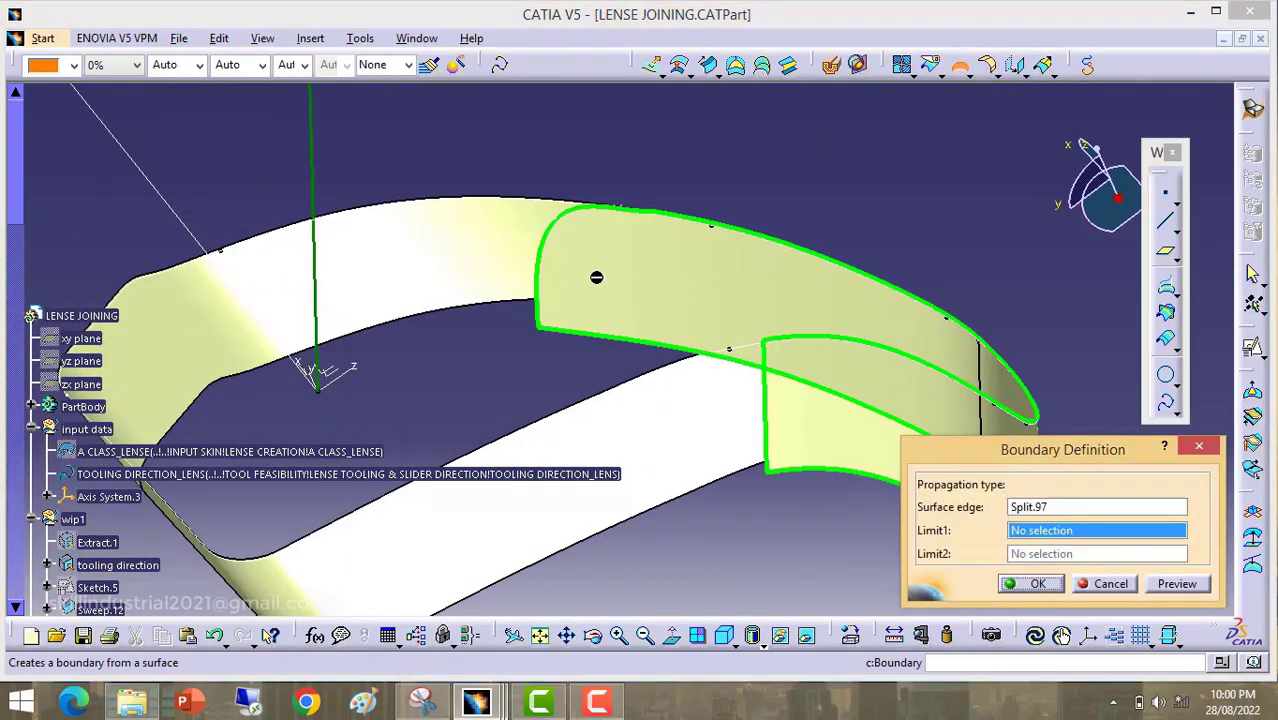
pyautogui.moveTo(847, 146); pyautogui.dragTo(669, 399, button='middle')
pyautogui.moveTo(698, 459); pyautogui.dragTo(596, 350, button='middle')
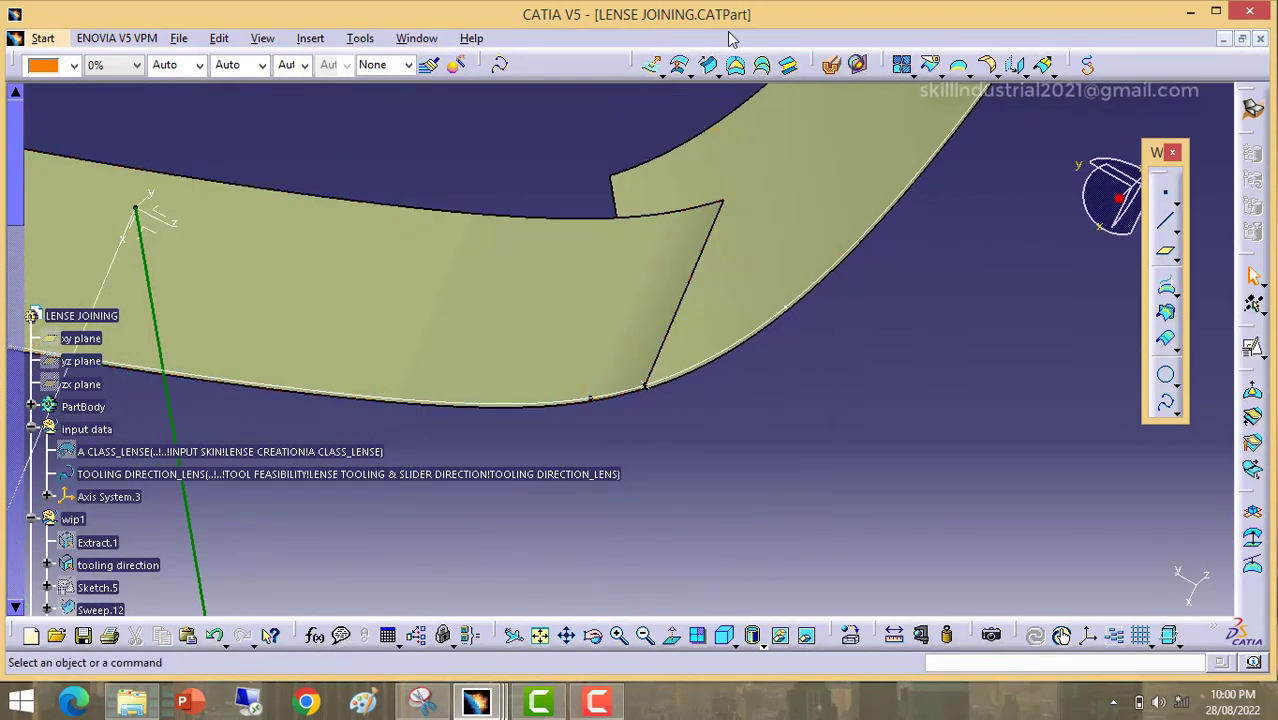
# Step: Start a Normal projection near the remaining overlapping end and begin creating a Point-Point line as its projected element
pyautogui.click(1166, 290)
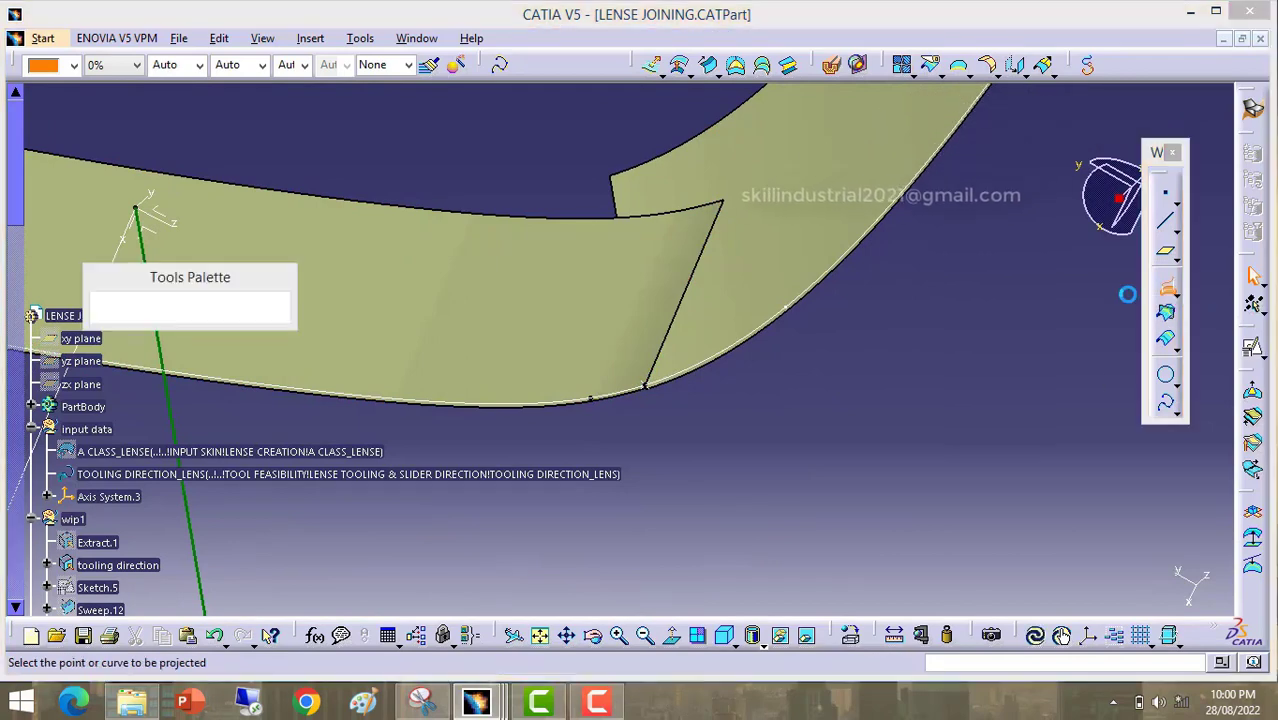
pyautogui.click(1166, 313)
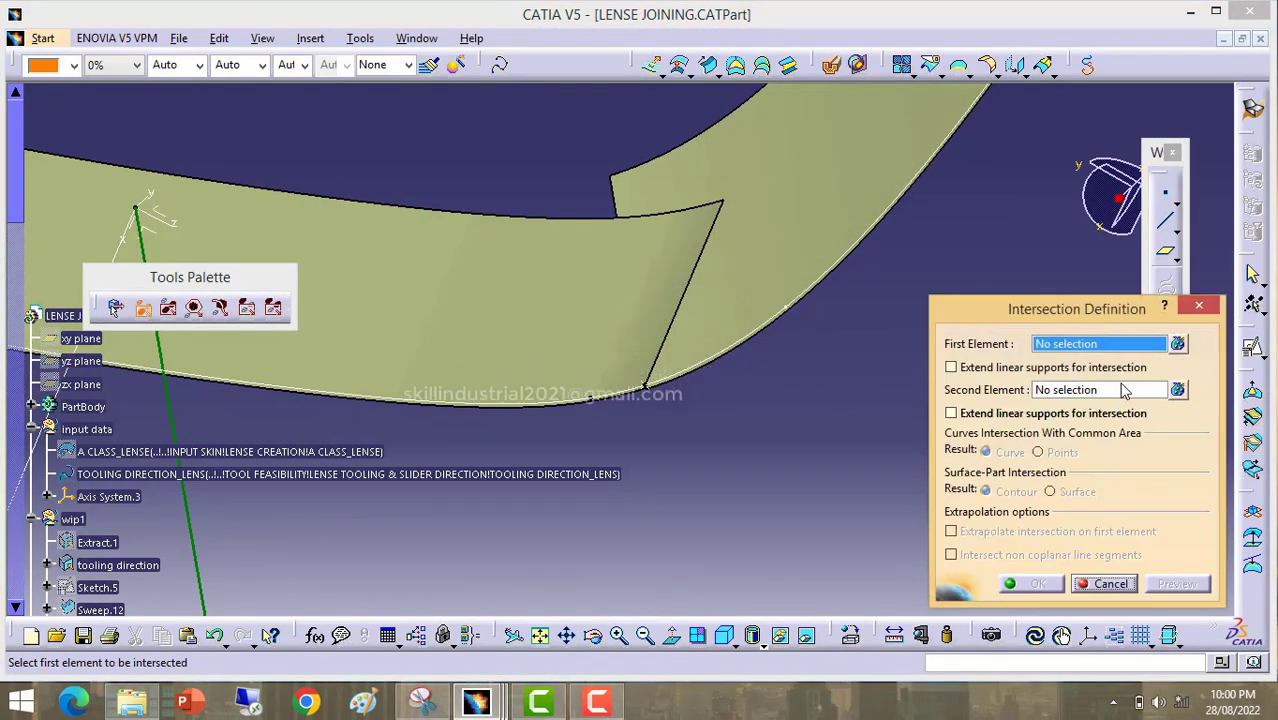
pyautogui.click(1119, 587)
pyautogui.rightClick(1090, 474)
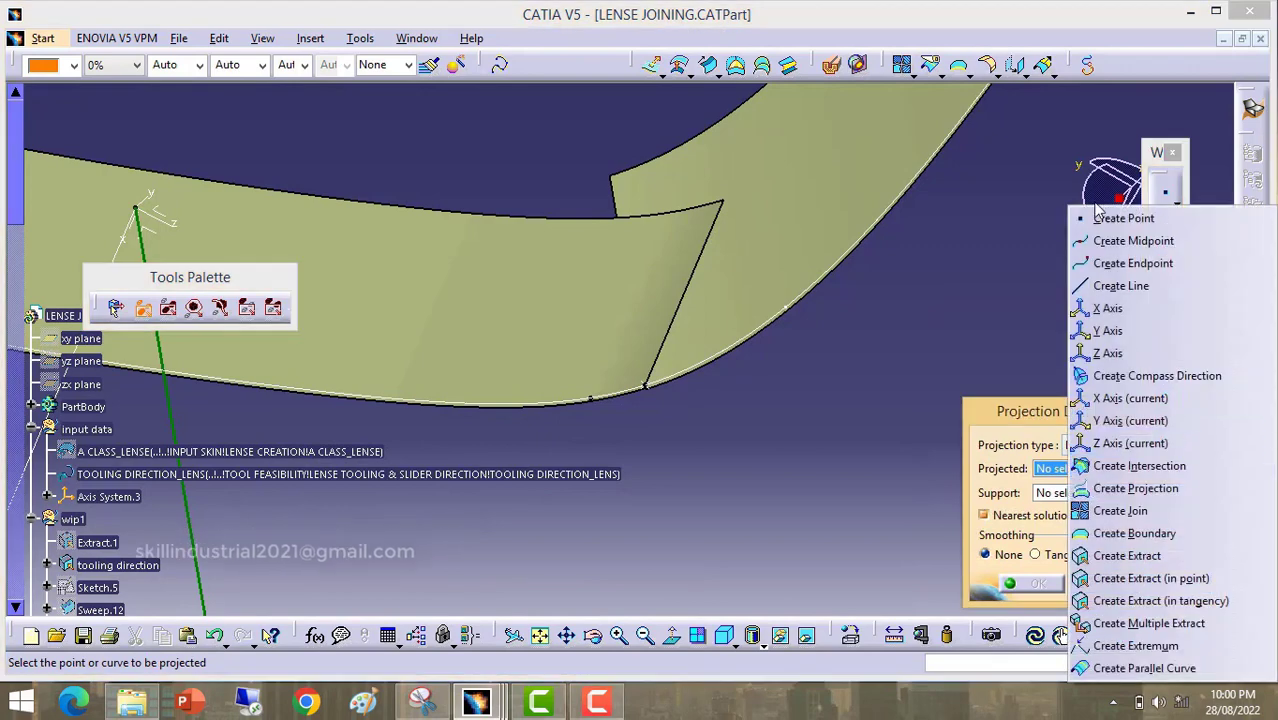
pyautogui.click(927, 345)
pyautogui.click(598, 701)
pyautogui.click(1233, 566)
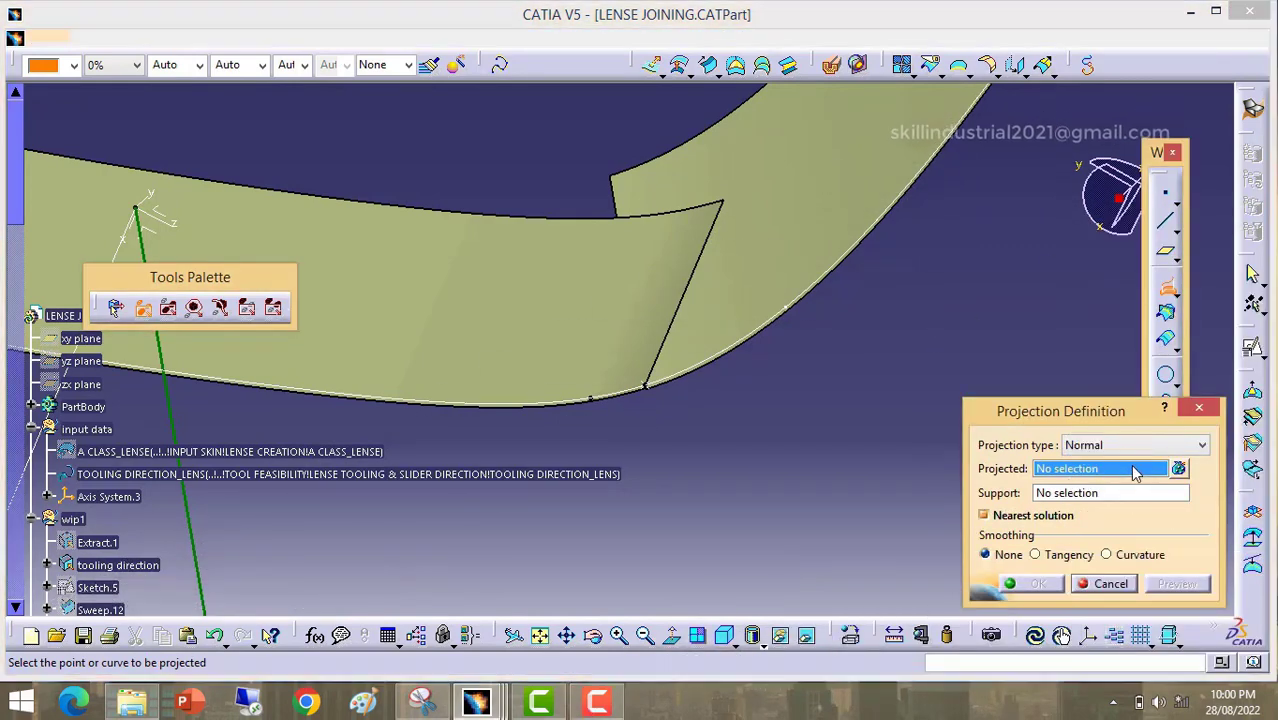
pyautogui.rightClick(1117, 476)
pyautogui.click(1125, 285)
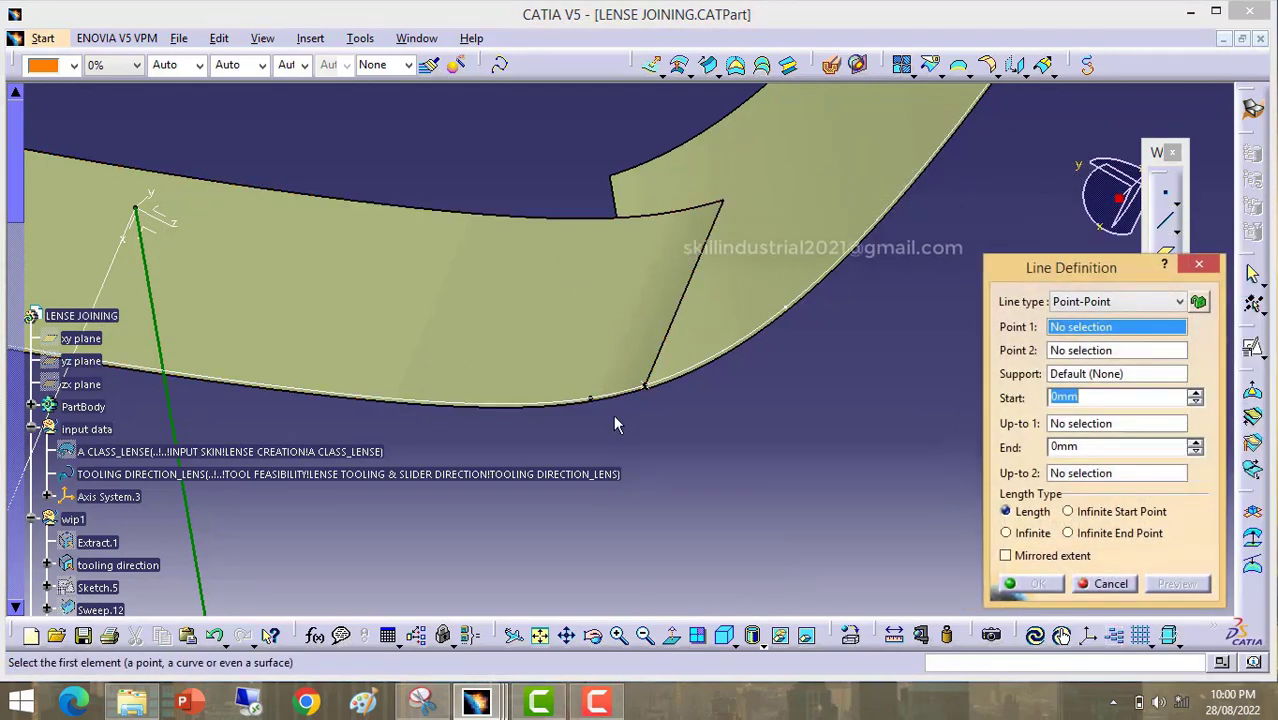
pyautogui.keyDown('ctrl'); pyautogui.moveTo(616, 406); pyautogui.dragTo(619, 306, button='middle'); pyautogui.keyUp('ctrl')
pyautogui.moveTo(618, 478); pyautogui.dragTo(628, 336, button='middle')
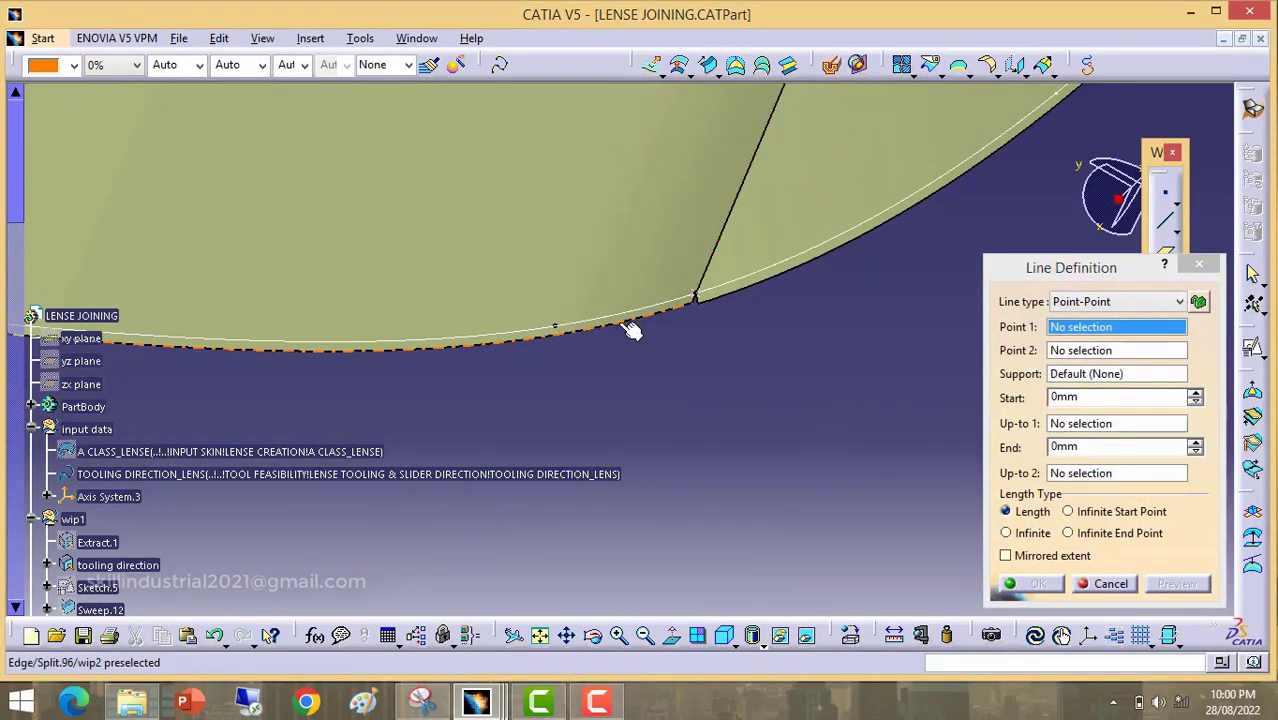
pyautogui.click(641, 330)
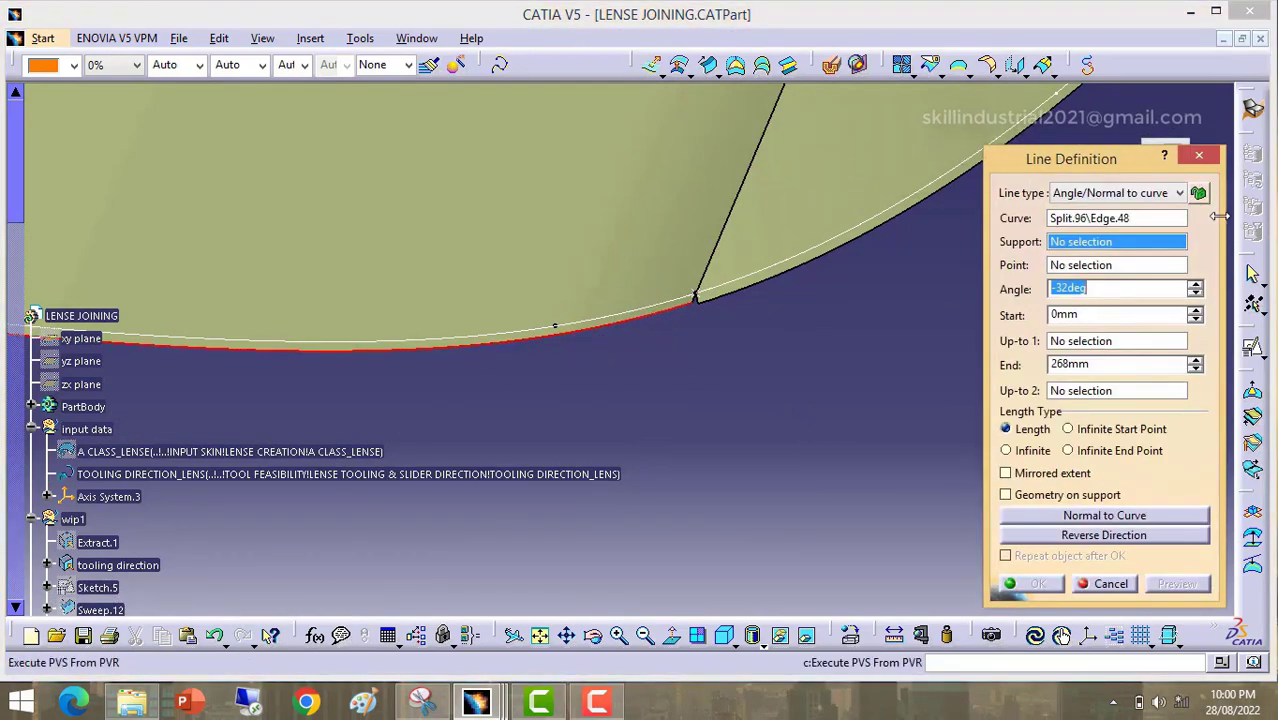
pyautogui.click(1179, 194)
pyautogui.click(1085, 208)
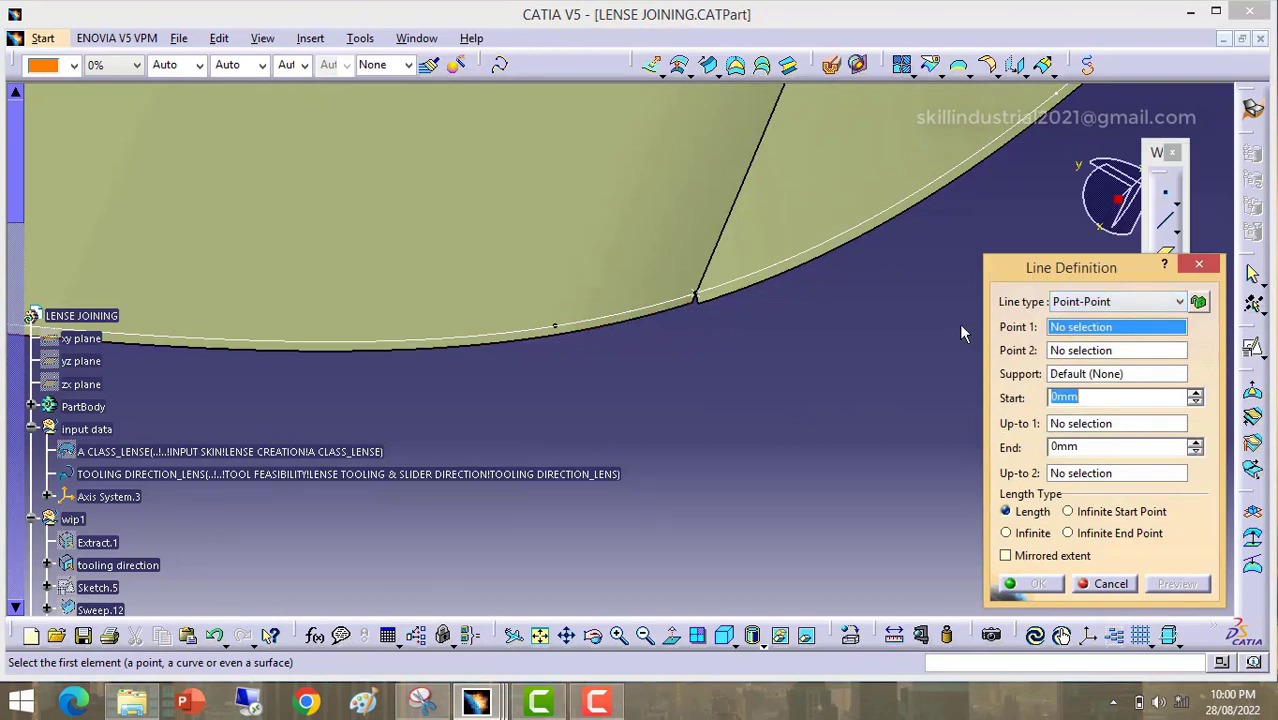
# Step: Create the line's first point with the On curve type on the Split.96 edge, about 6.2 mm from its extremity
pyautogui.rightClick(1103, 340)
pyautogui.click(1150, 342)
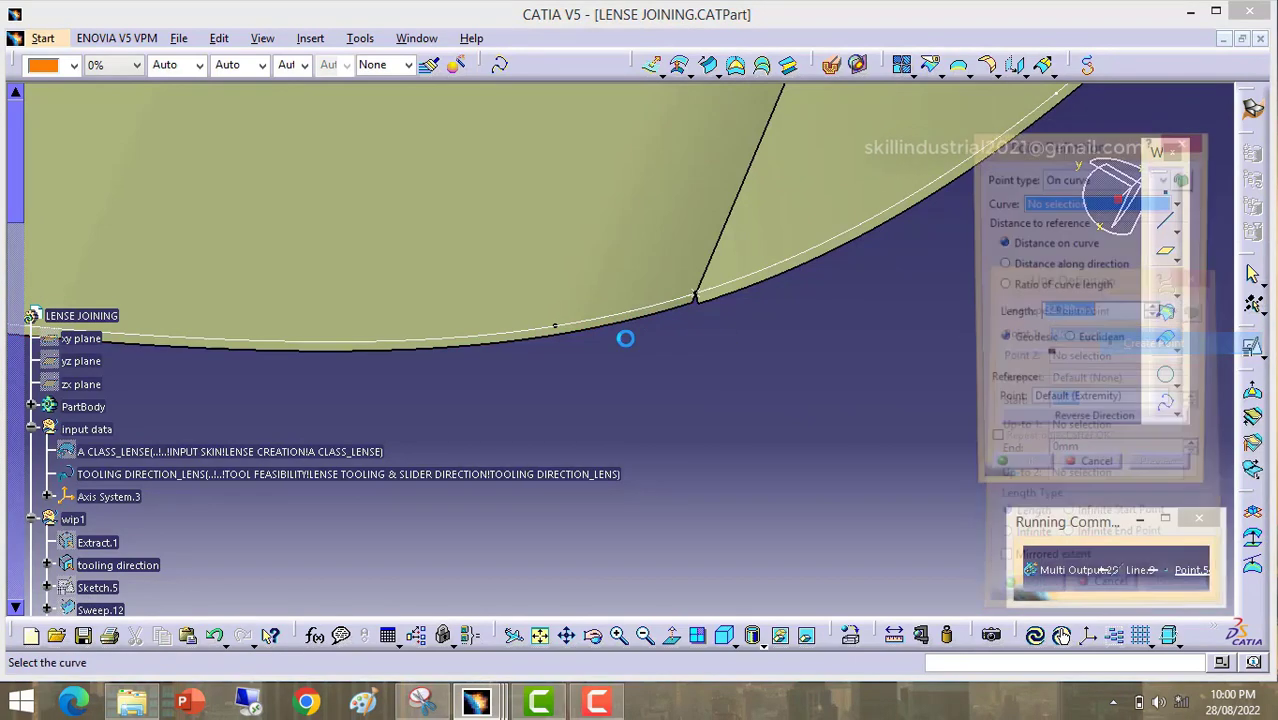
pyautogui.click(642, 319)
pyautogui.click(614, 337)
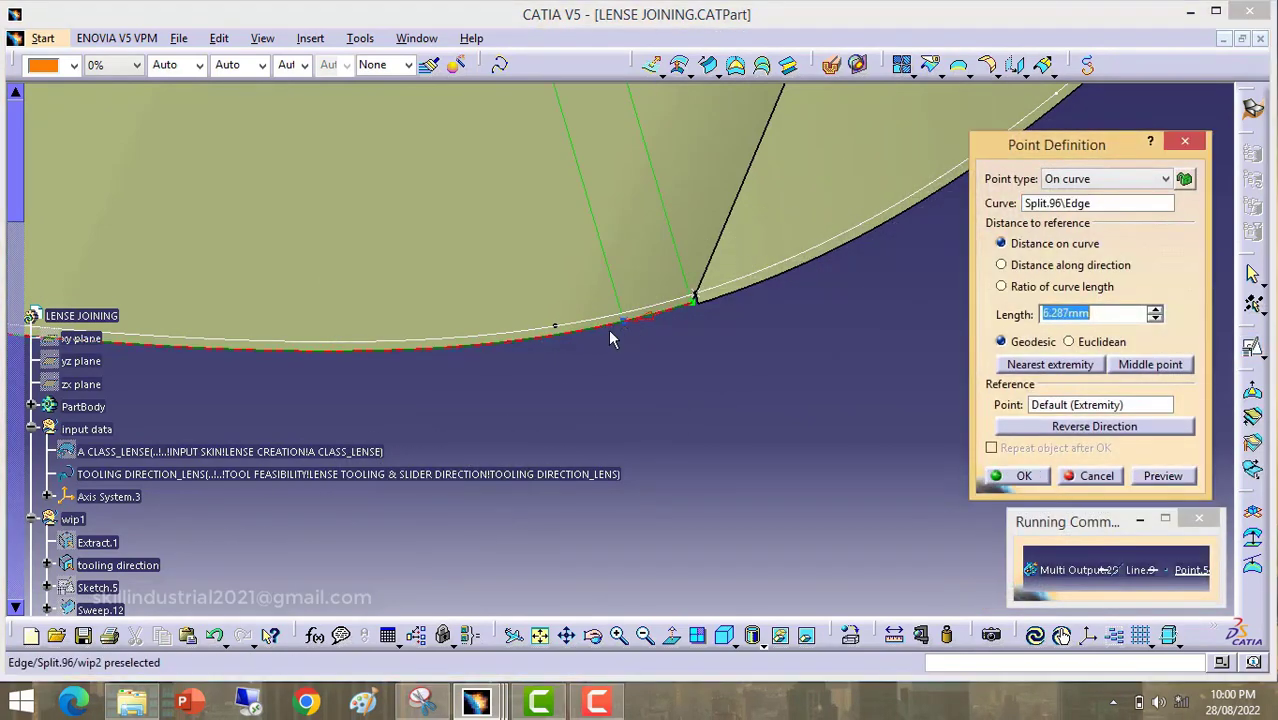
pyautogui.click(988, 478)
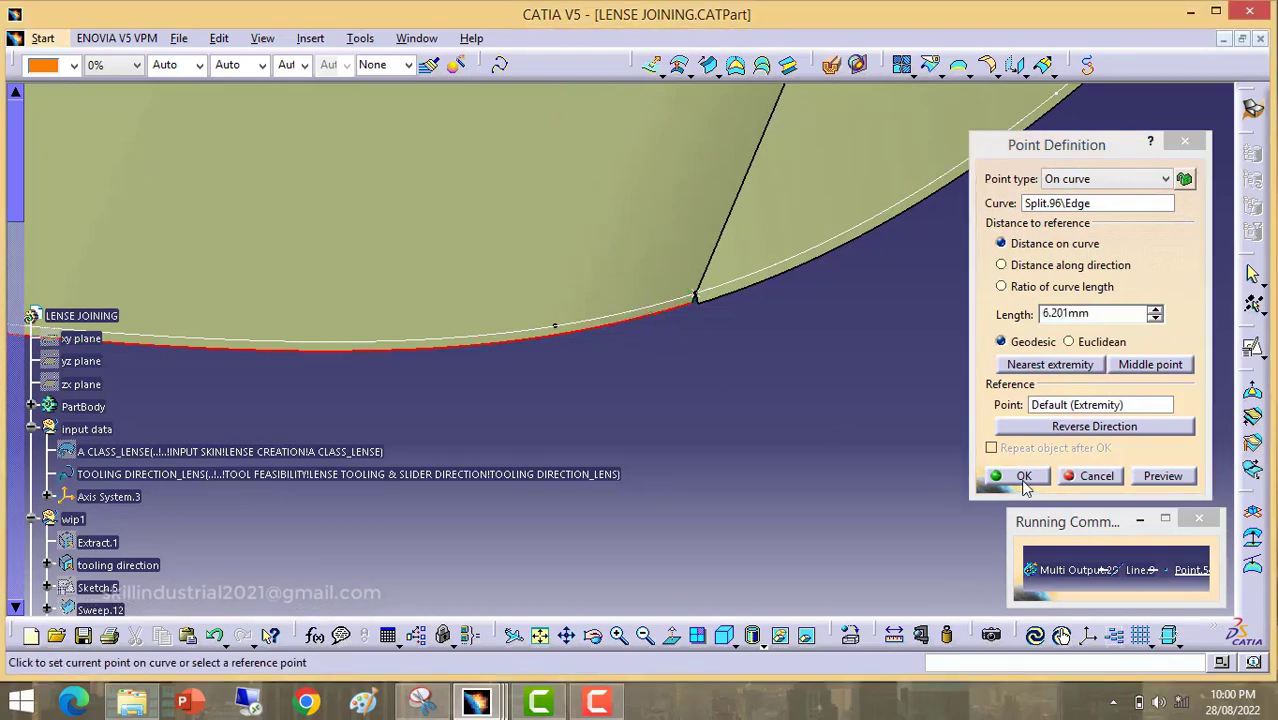
pyautogui.moveTo(878, 430); pyautogui.dragTo(736, 445, button='middle')
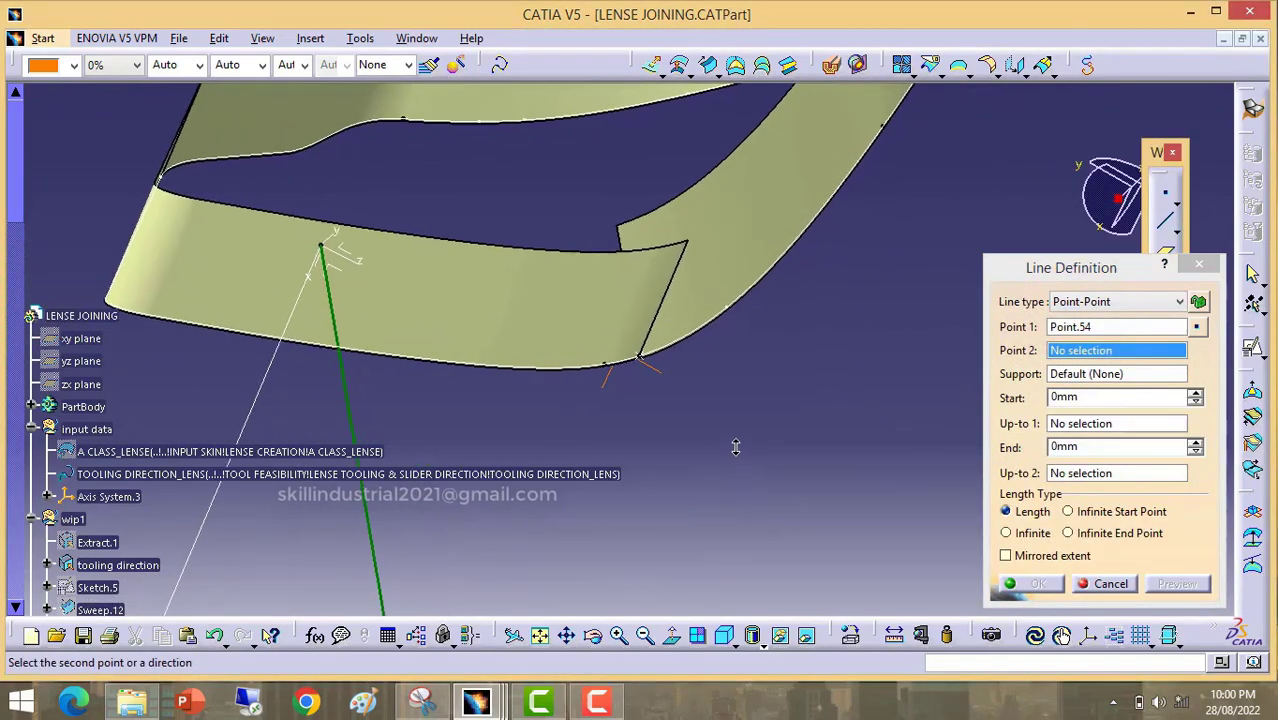
# Step: Within a new projection, start a Point-Point line and place its first point on the strip's lower edge, about 8.9 mm from the overlapping end
pyautogui.moveTo(633, 428); pyautogui.dragTo(642, 370, button='middle')
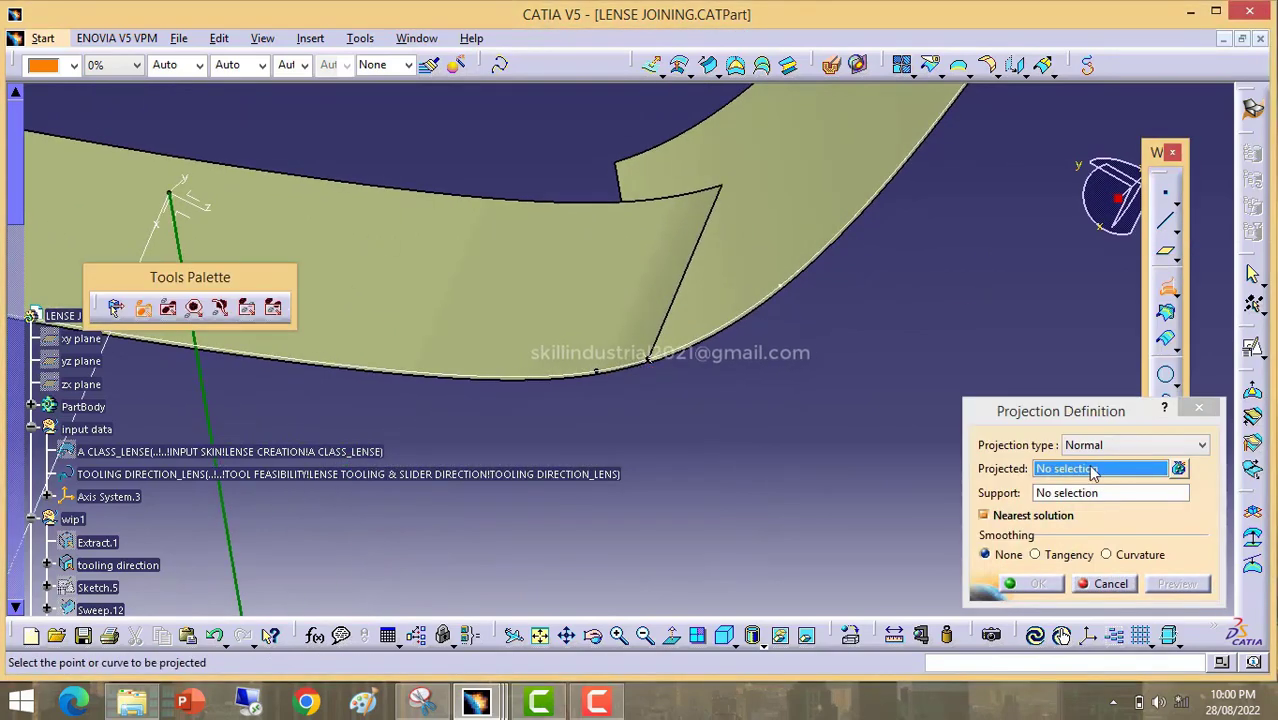
pyautogui.rightClick(1093, 469)
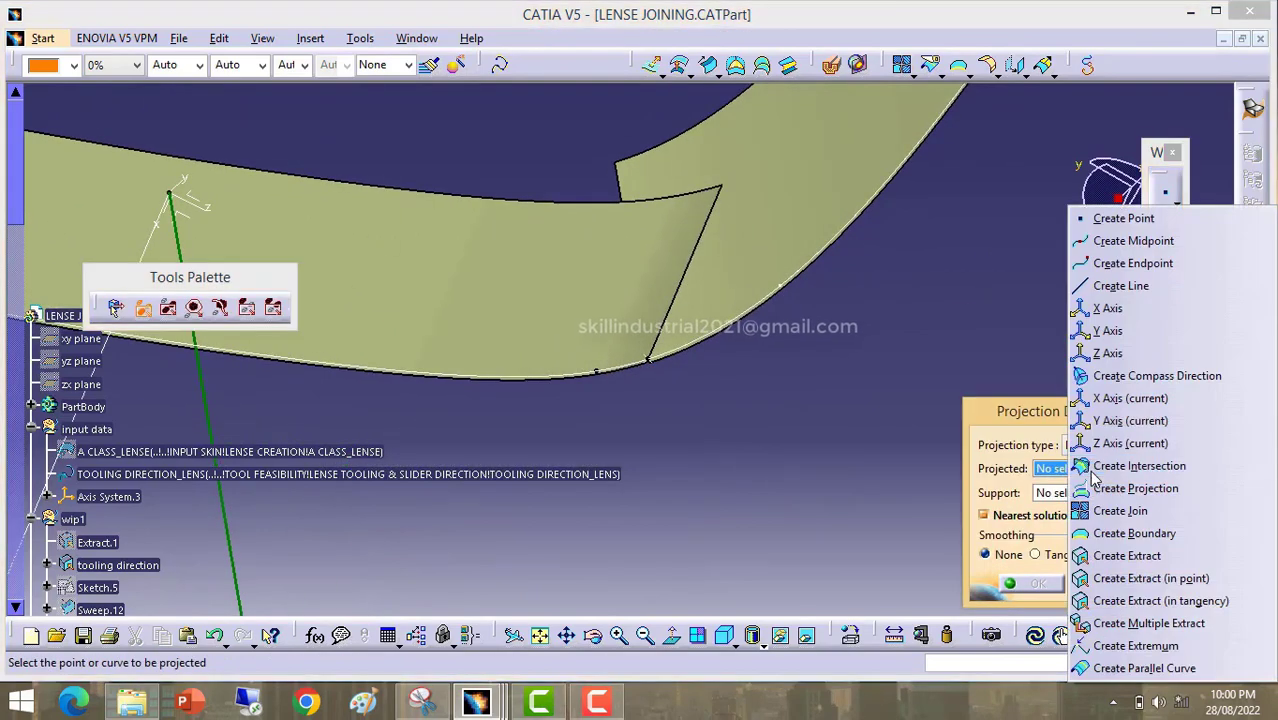
pyautogui.click(1116, 287)
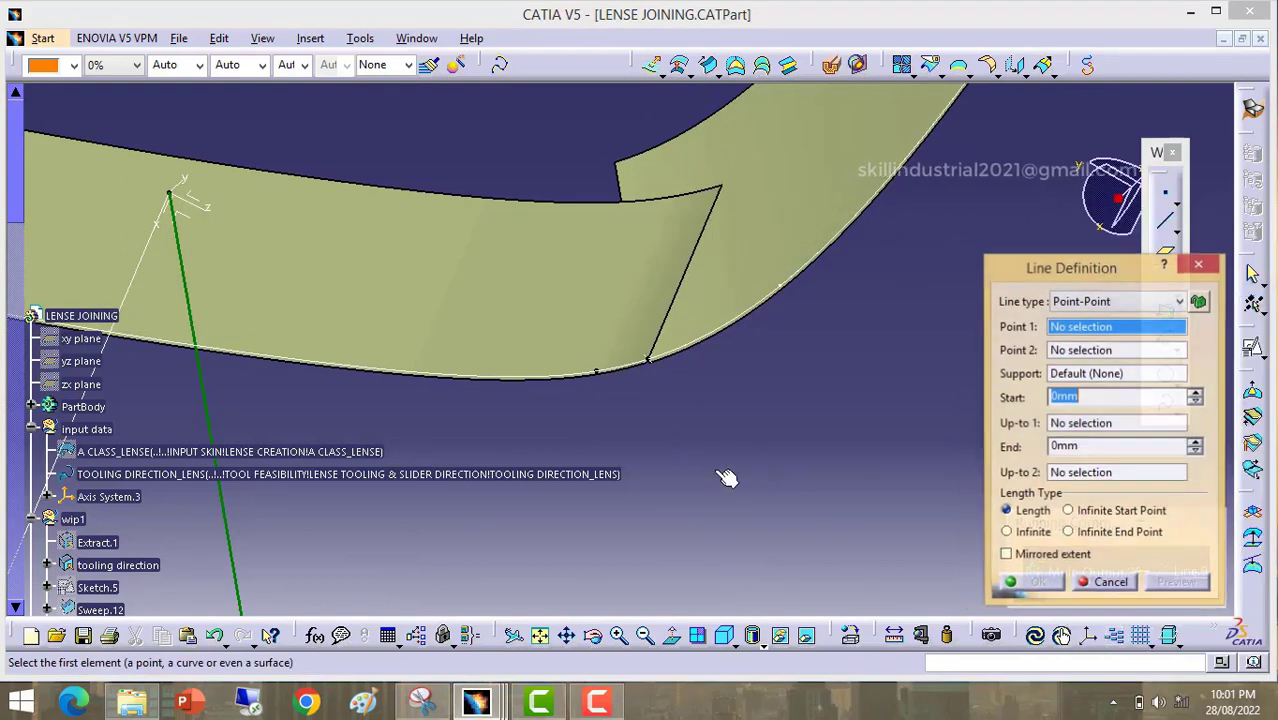
pyautogui.rightClick(1088, 327)
pyautogui.click(1150, 338)
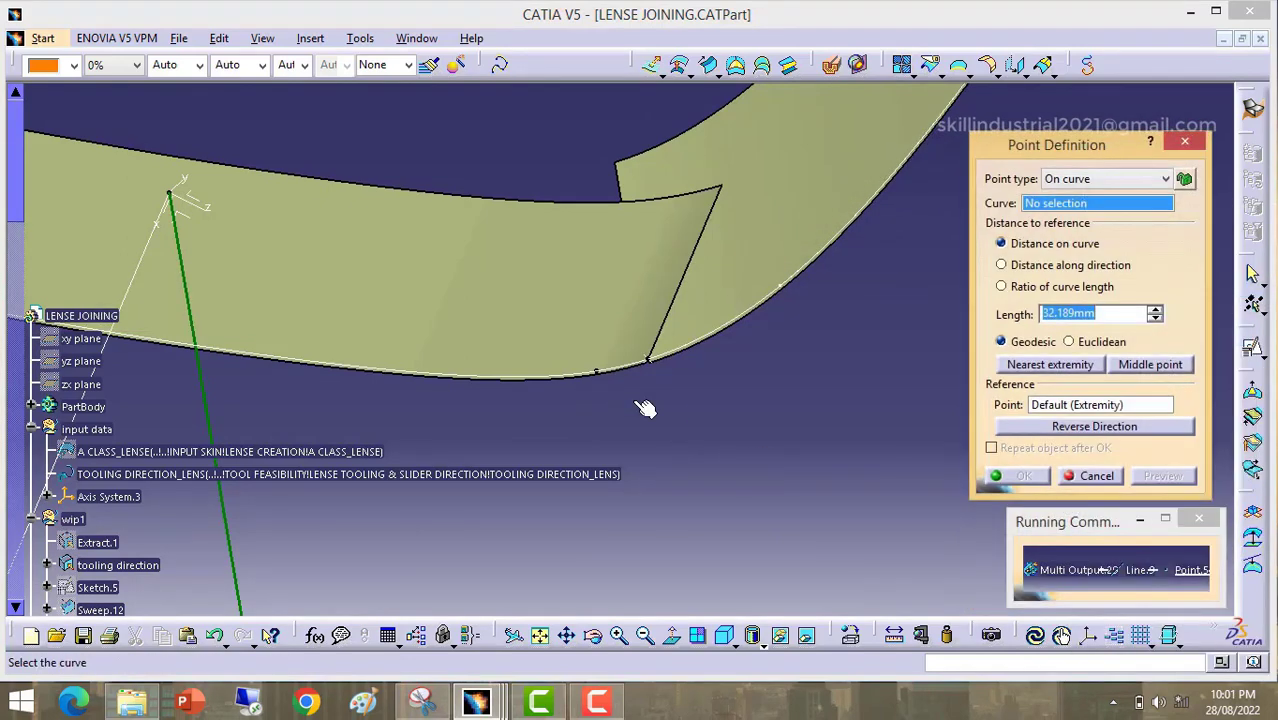
pyautogui.moveTo(650, 408); pyautogui.dragTo(643, 317, button='middle')
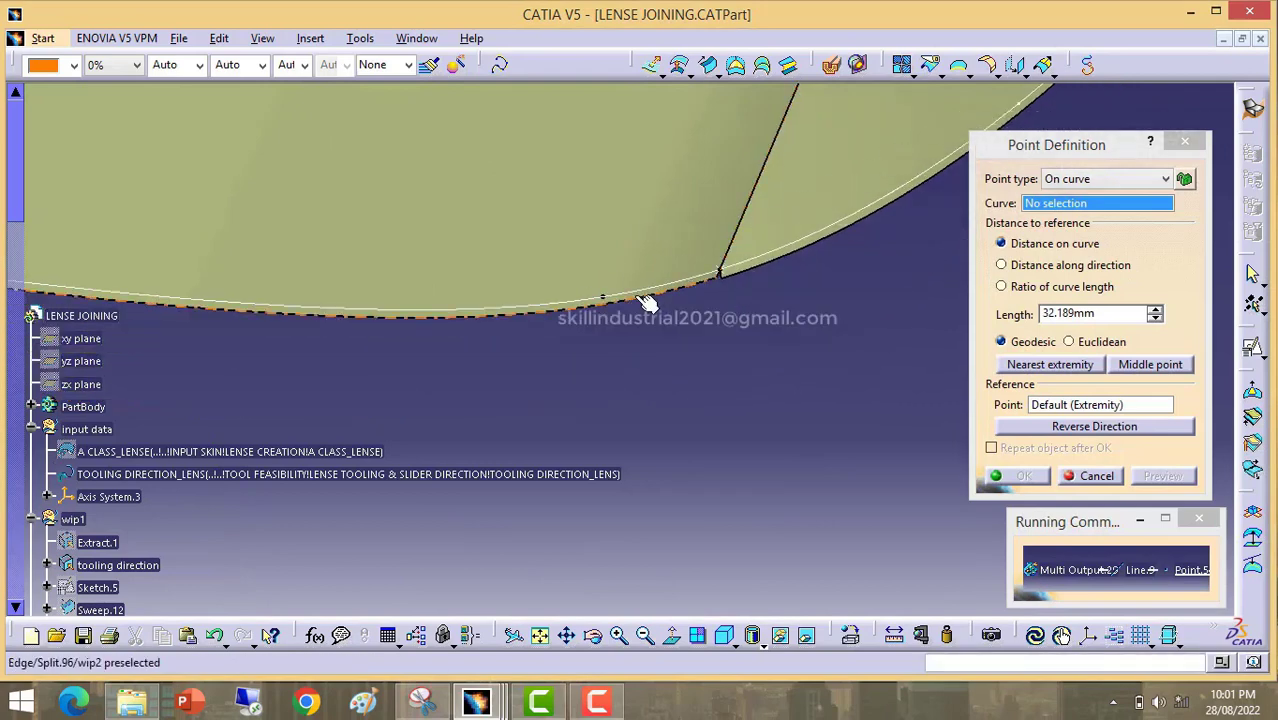
pyautogui.click(648, 302)
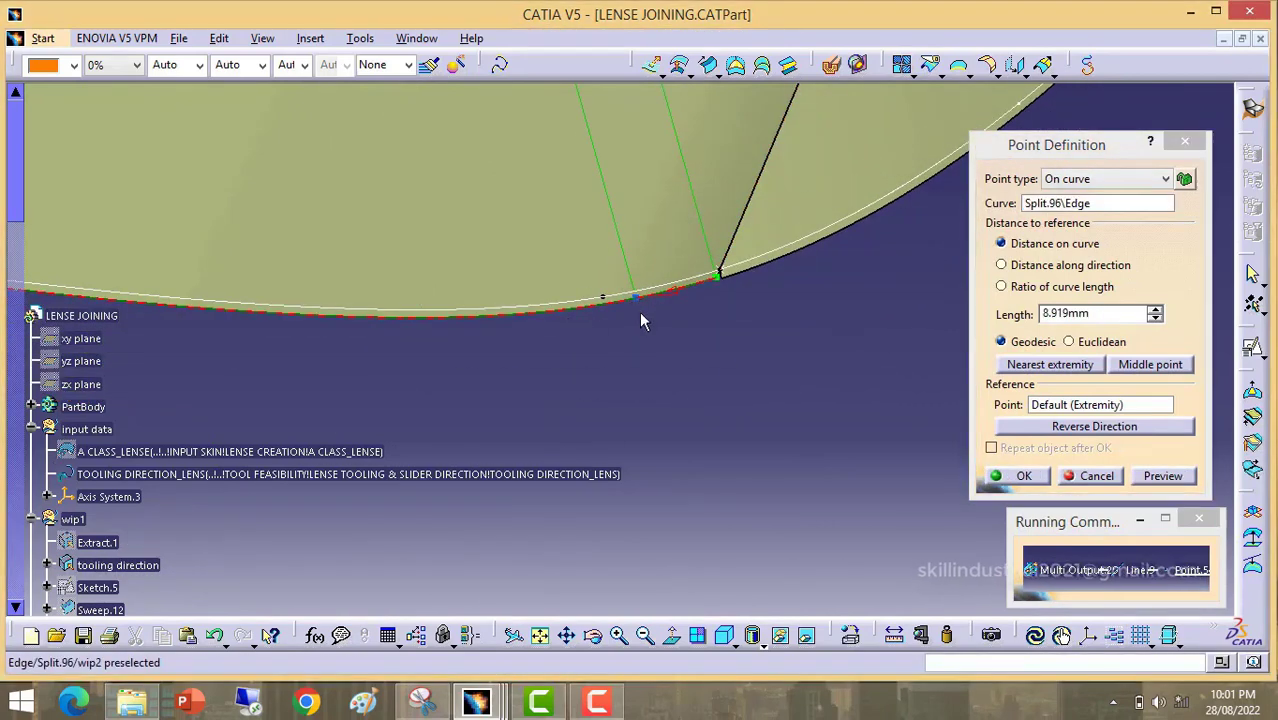
pyautogui.click(1012, 481)
# Step: Place the line's second point on the strip's upper edge beside the overlap, about 500.4 mm along the curve
pyautogui.moveTo(684, 373); pyautogui.dragTo(712, 425, button='middle')
pyautogui.rightClick(1079, 356)
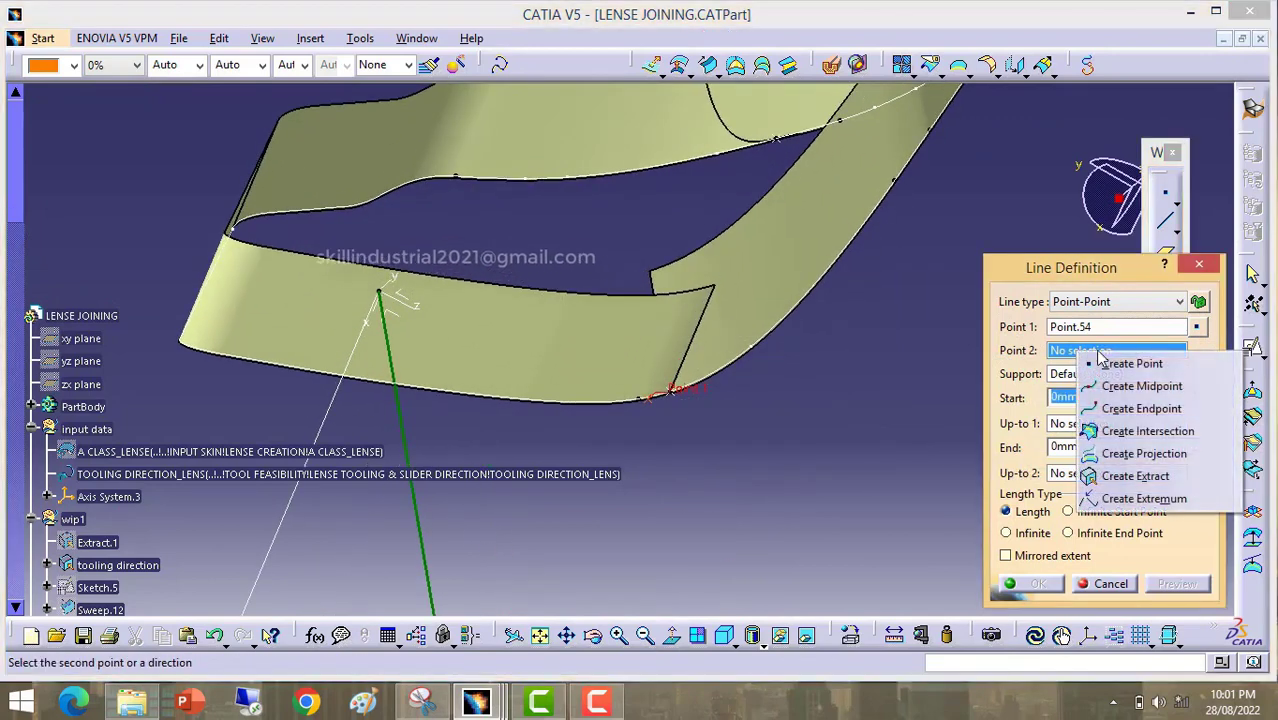
pyautogui.click(1127, 363)
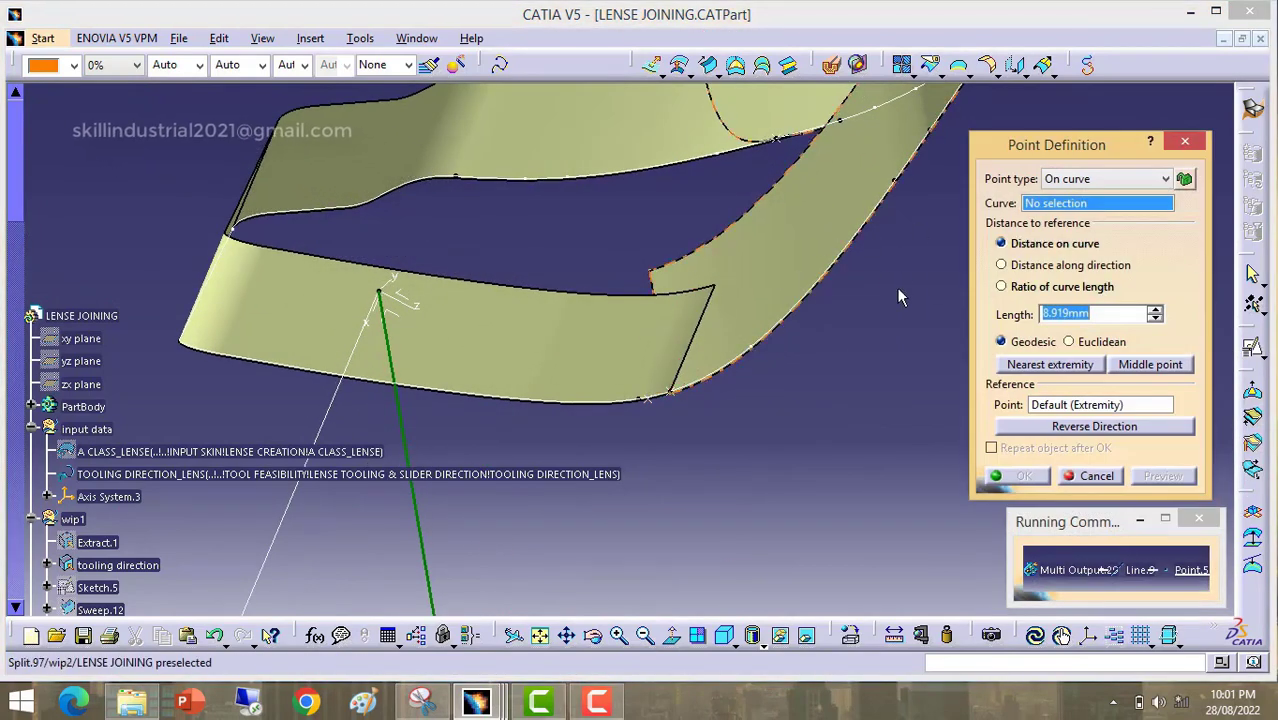
pyautogui.click(645, 296)
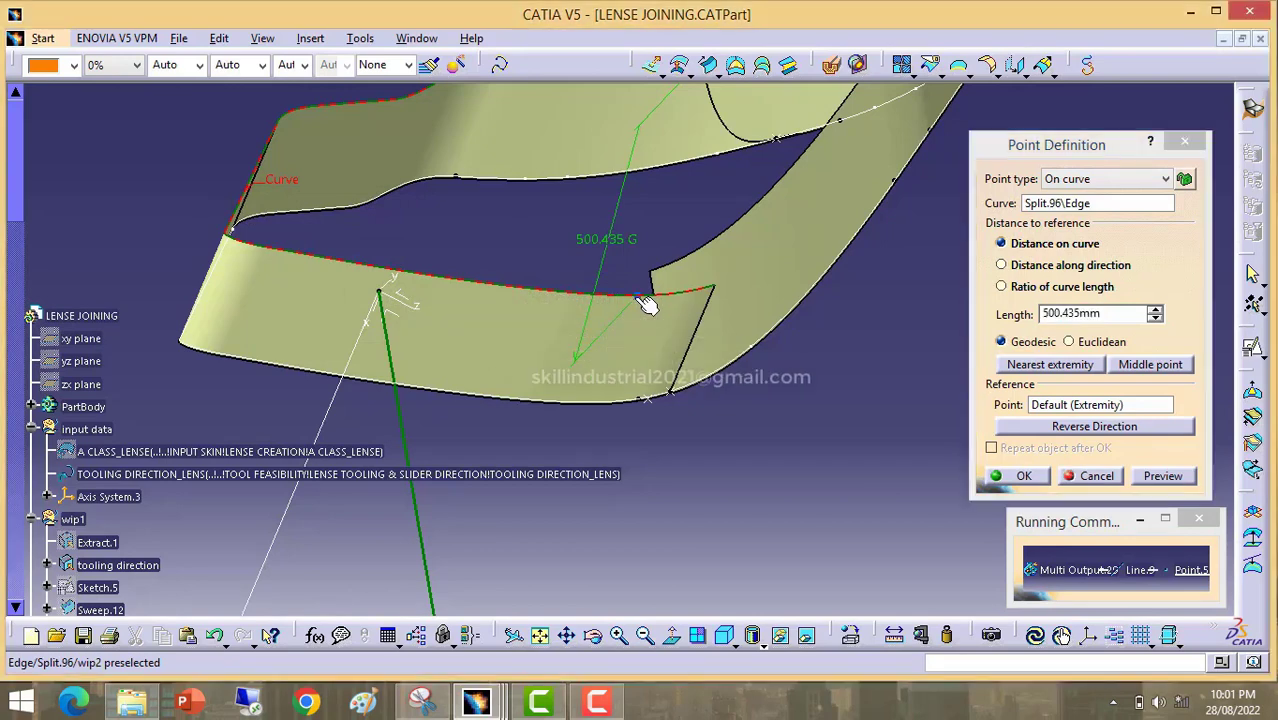
pyautogui.click(1155, 311)
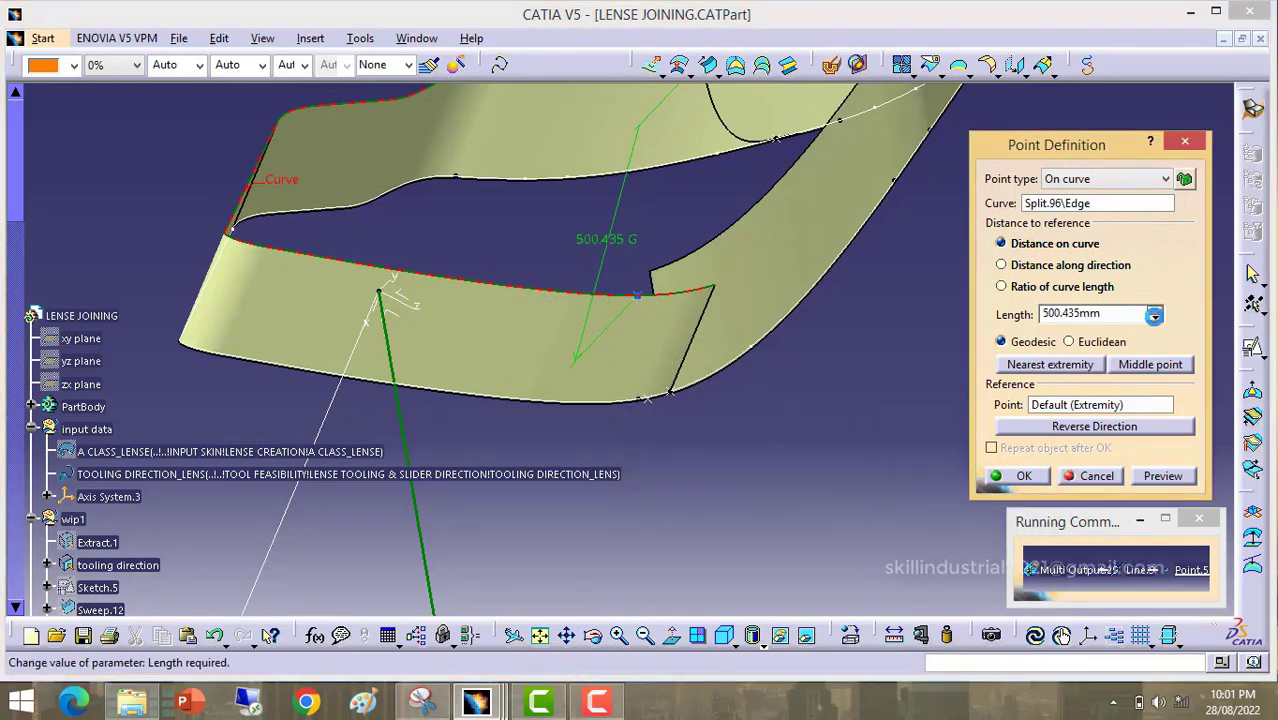
pyautogui.click(1022, 476)
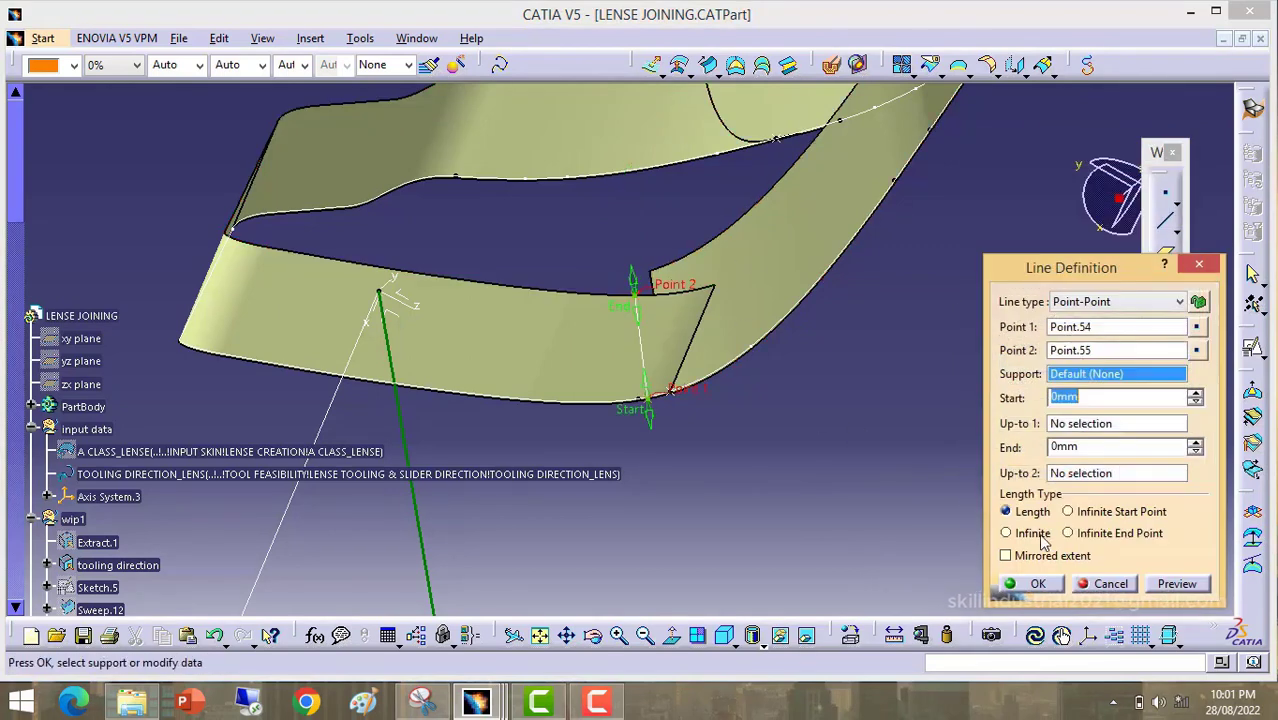
# Step: Finish the Point-Point line and project it onto surface Split.96 with the Normal projection type
pyautogui.click(1040, 584)
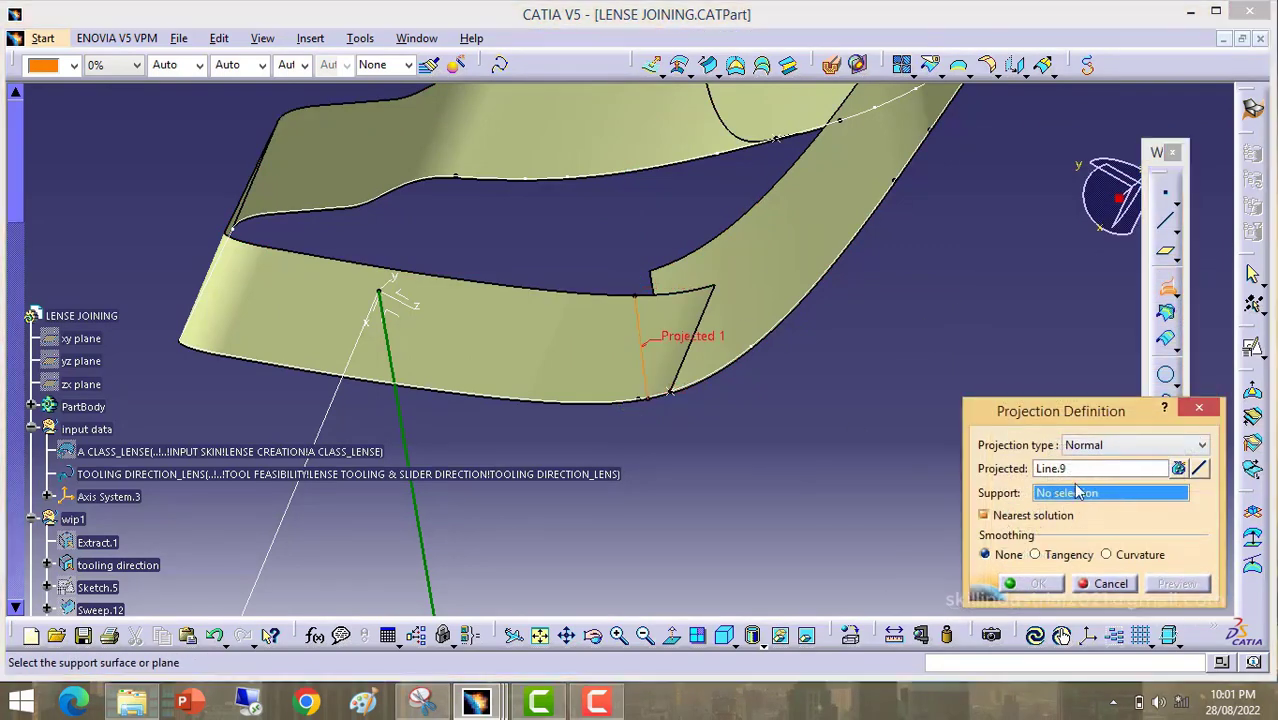
pyautogui.click(576, 343)
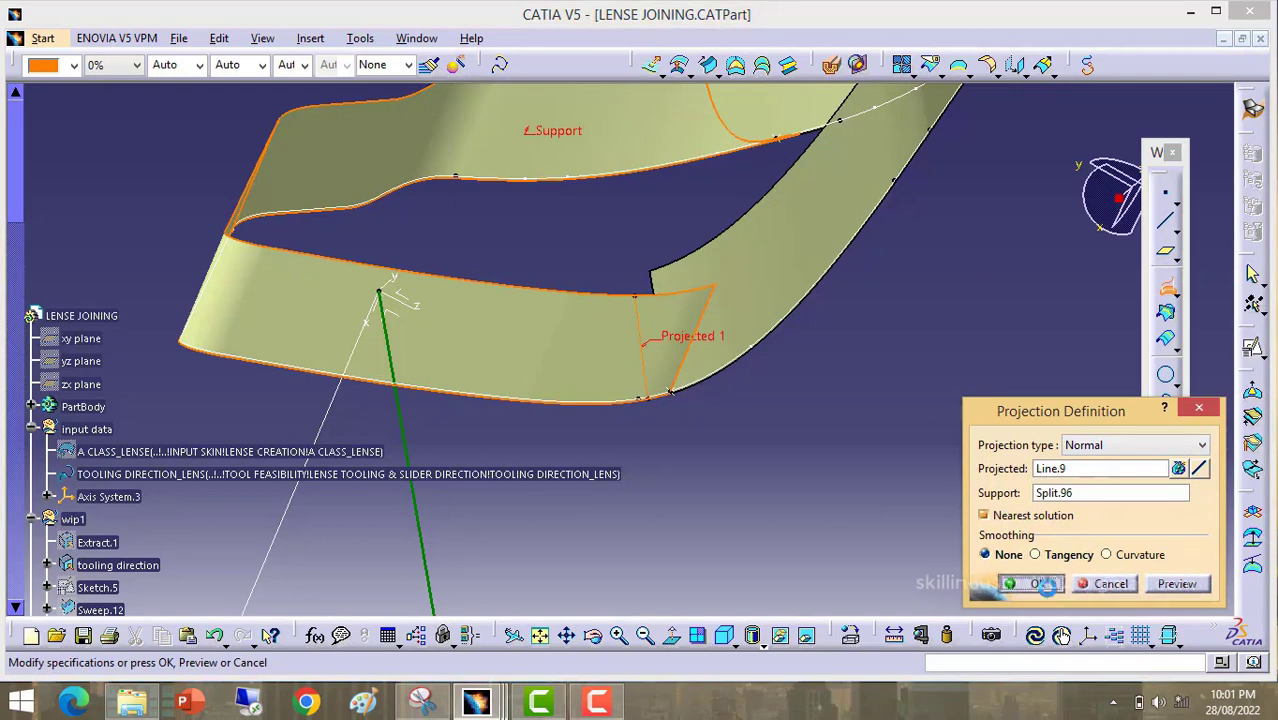
pyautogui.click(1045, 584)
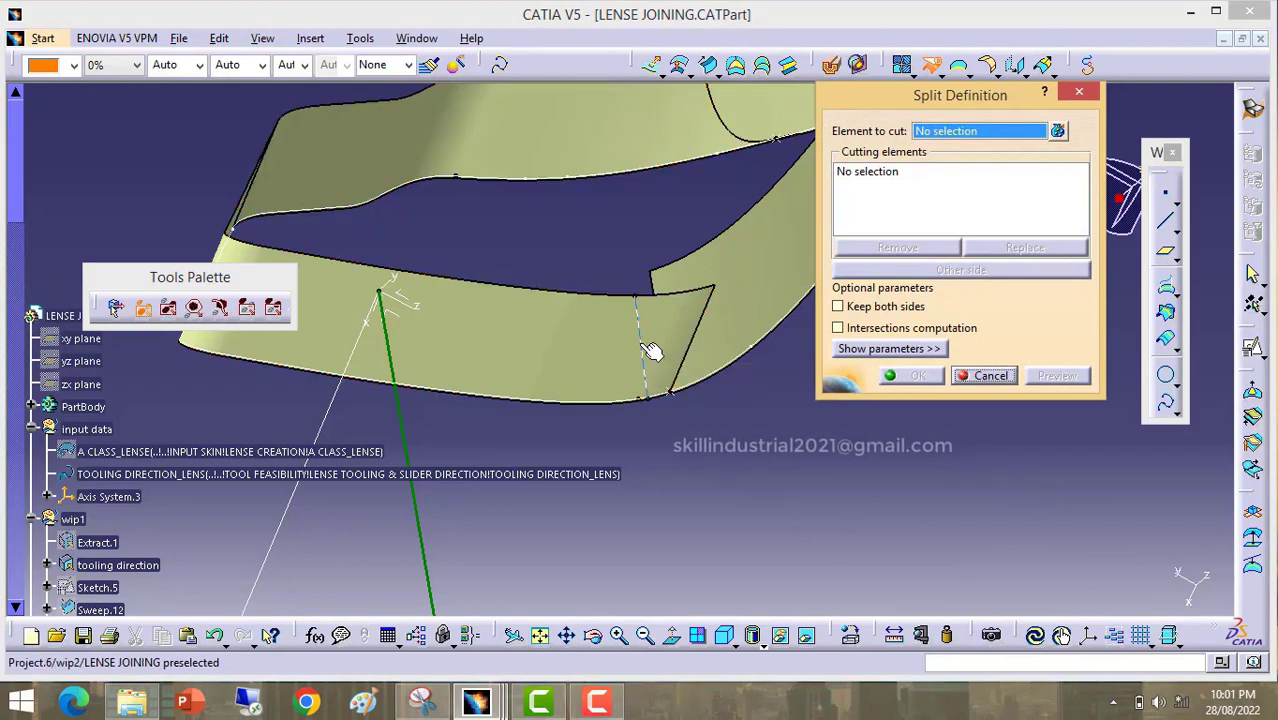
# Step: Split surface Split.96 with the projected line, removing the short end portion that overlaps the neighbouring strip
pyautogui.click(682, 338)
pyautogui.click(644, 345)
pyautogui.click(975, 272)
pyautogui.click(914, 376)
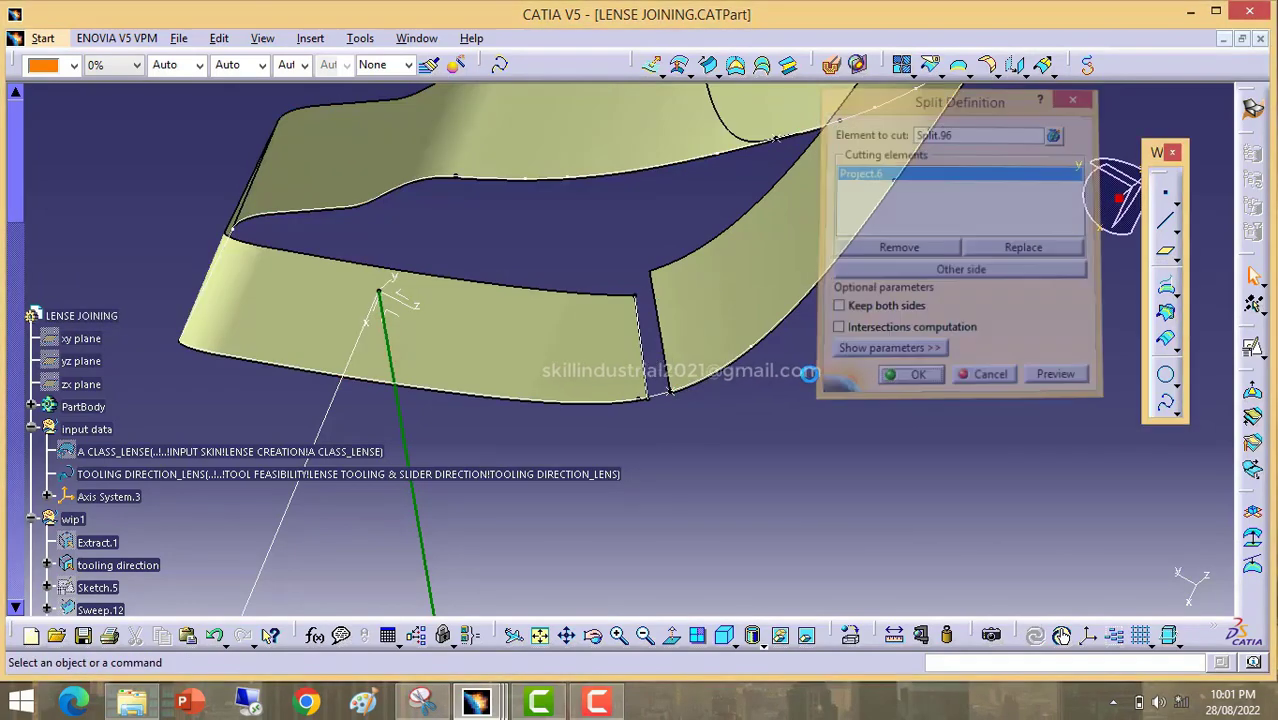
# Step: Hide the projected curve at the cut end of the strip
pyautogui.moveTo(806, 373); pyautogui.dragTo(663, 381, button='middle')
pyautogui.rightClick(645, 365)
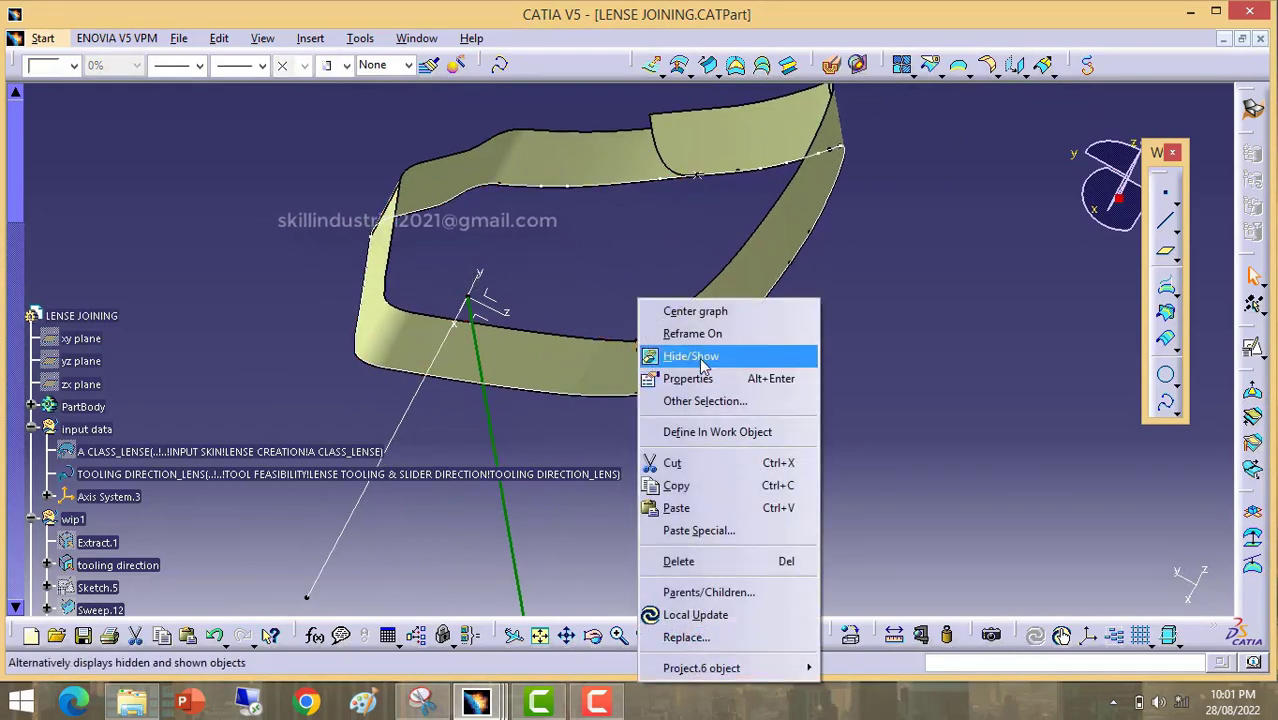
pyautogui.click(700, 277)
# Step: Extrapolate the trimmed lower strip from its cut edge by 60 mm with curvature continuity and tangency propagation
pyautogui.moveTo(762, 444); pyautogui.dragTo(665, 382, button='middle')
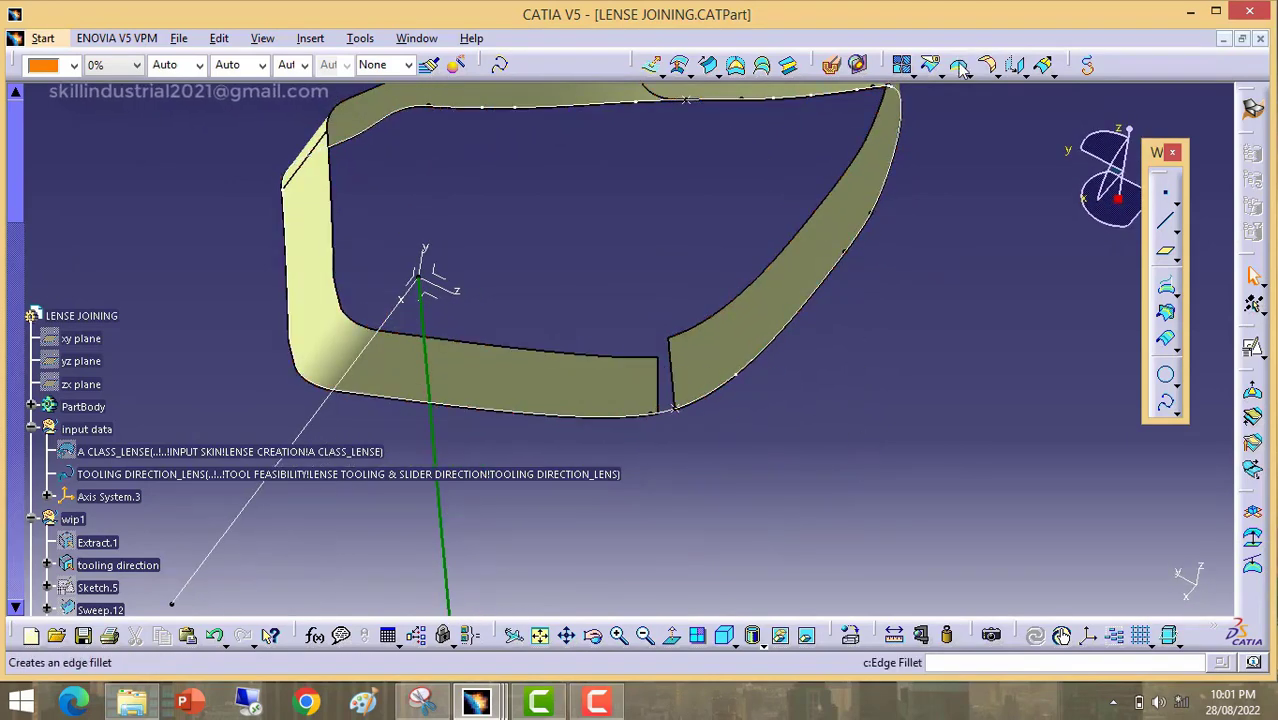
pyautogui.click(1045, 70)
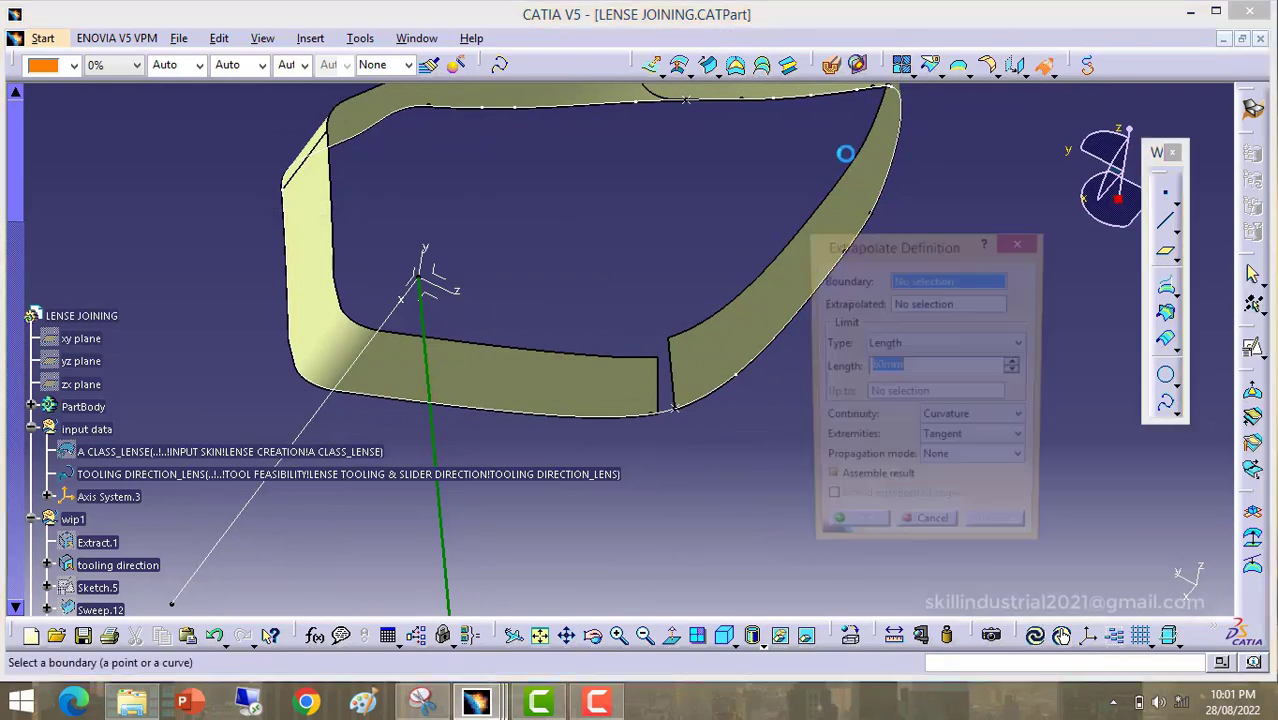
pyautogui.moveTo(652, 467); pyautogui.dragTo(605, 333, button='middle')
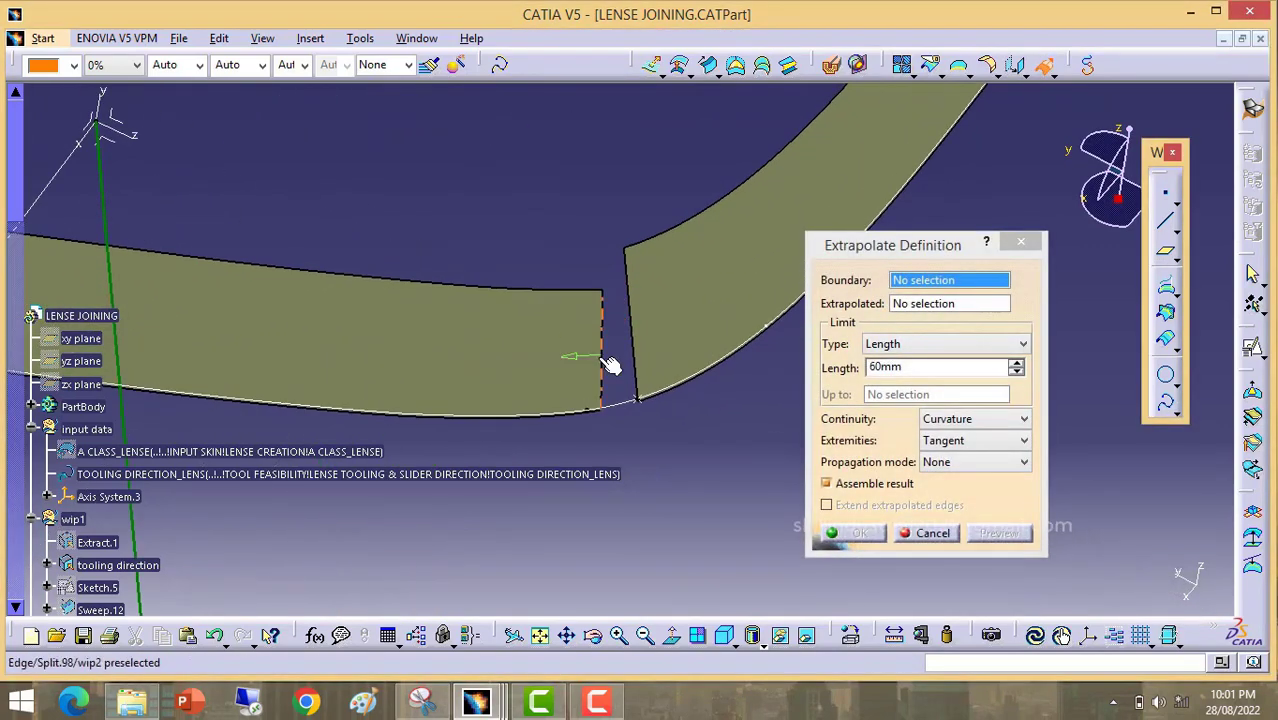
pyautogui.click(603, 359)
pyautogui.click(514, 338)
pyautogui.moveTo(686, 425); pyautogui.dragTo(600, 440, button='middle')
pyautogui.click(1024, 424)
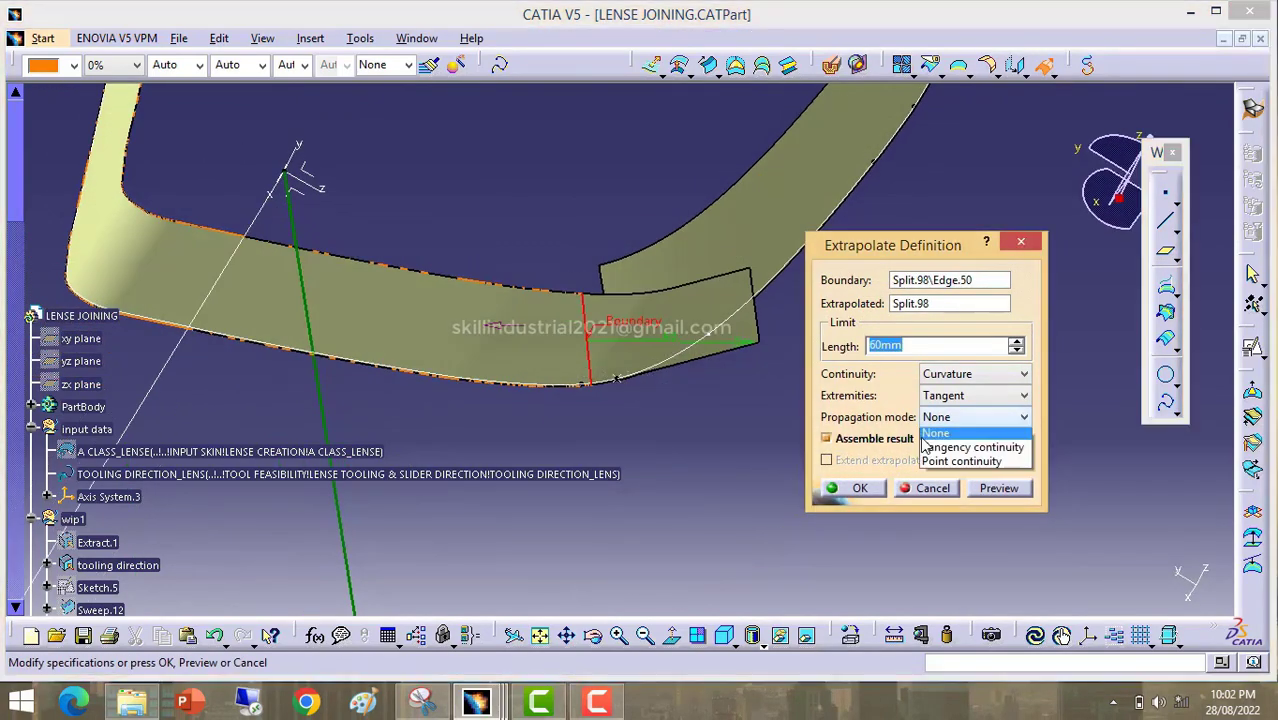
pyautogui.click(960, 448)
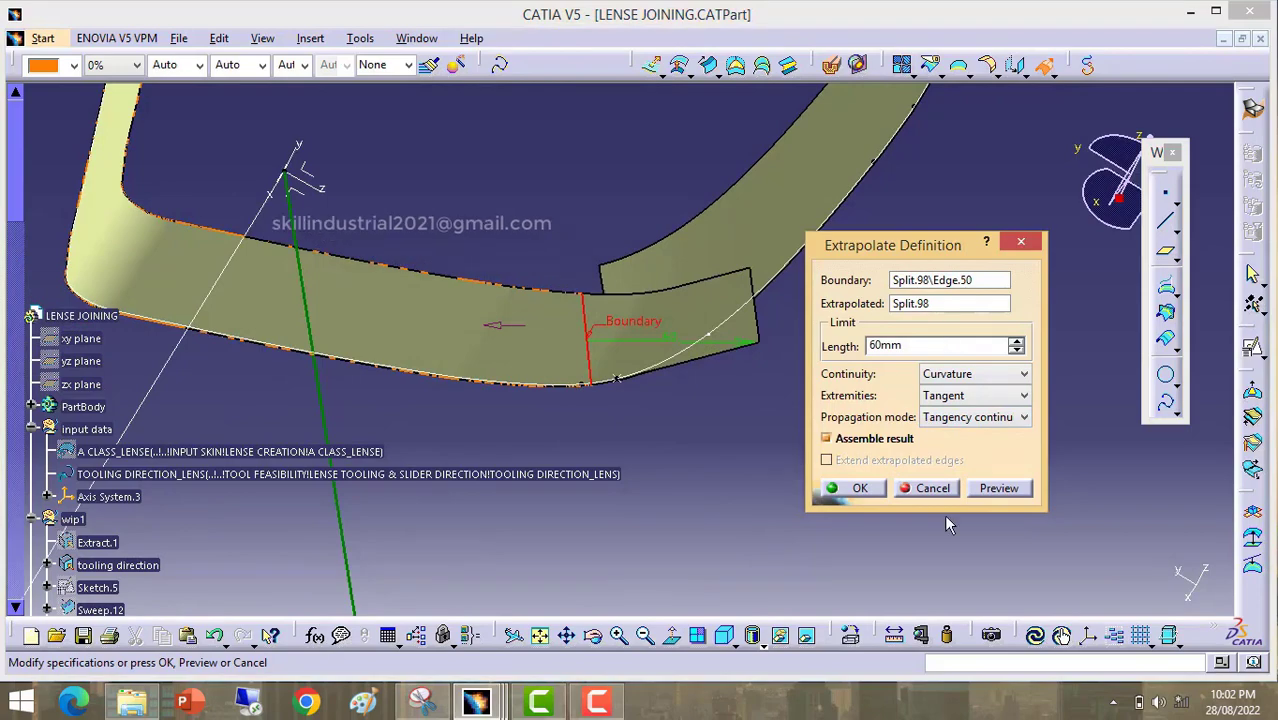
pyautogui.click(862, 492)
# Step: Extrapolate the curved side strip Split.97 from its end edge by 60 mm with curvature continuity and tangency propagation
pyautogui.moveTo(688, 362); pyautogui.dragTo(595, 400, button='middle')
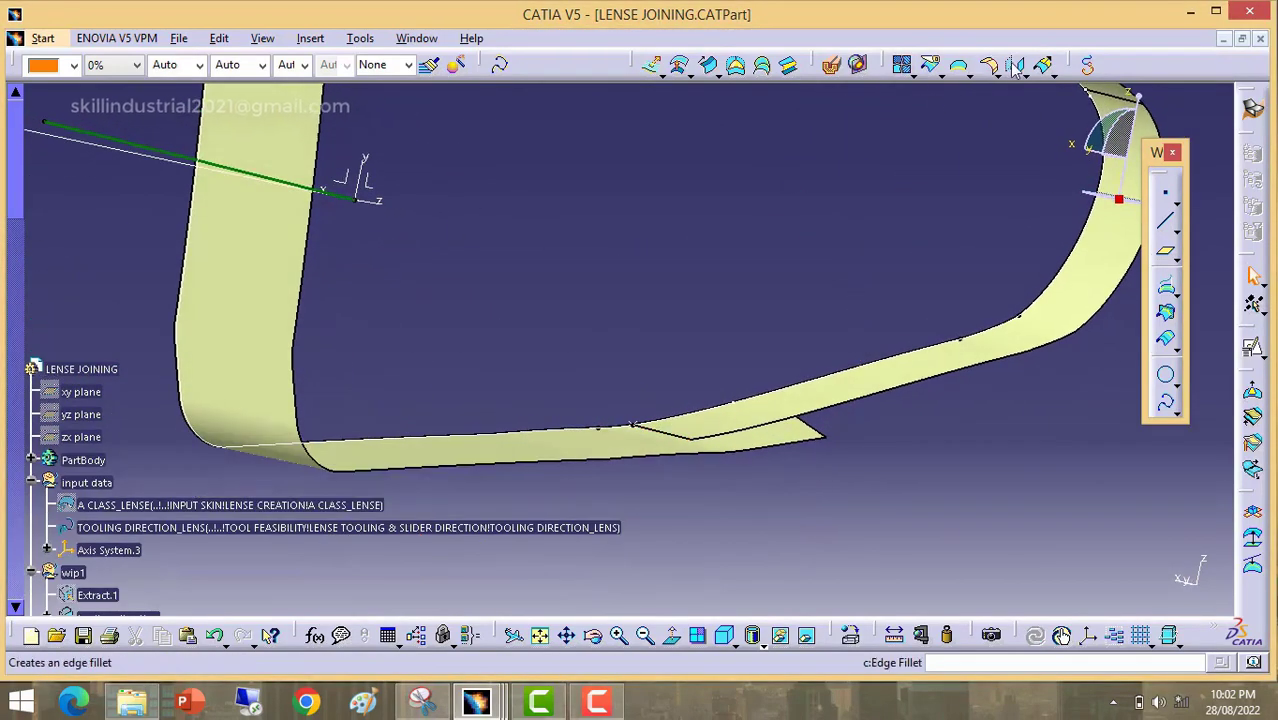
pyautogui.click(1045, 66)
pyautogui.moveTo(696, 394); pyautogui.dragTo(623, 249, button='middle')
pyautogui.click(660, 310)
pyautogui.click(675, 325)
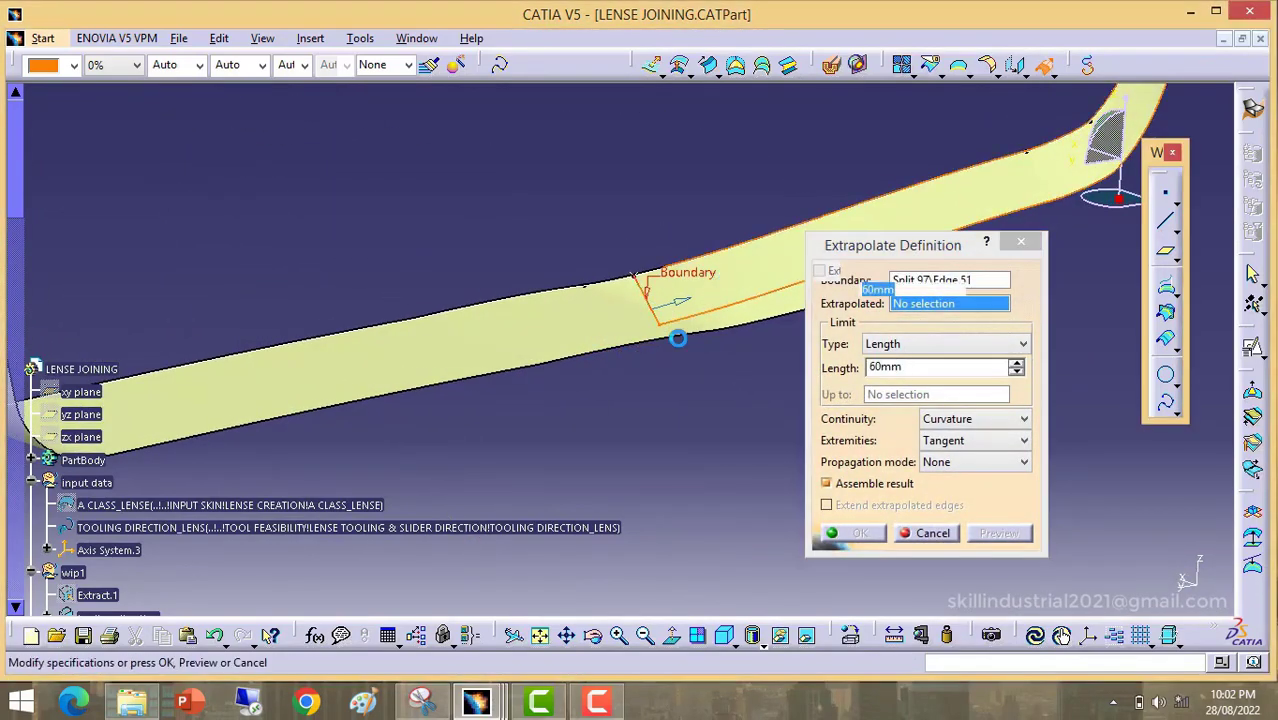
pyautogui.moveTo(609, 431); pyautogui.dragTo(570, 289, button='middle')
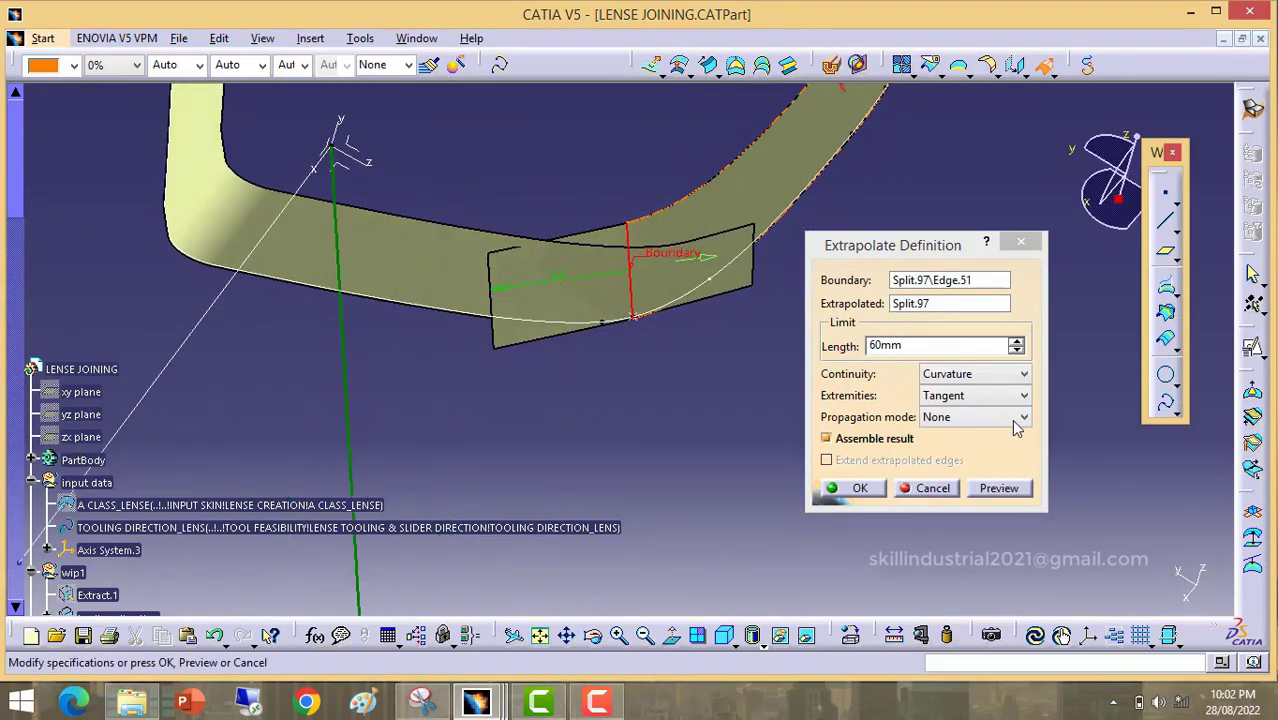
pyautogui.click(1024, 417)
pyautogui.click(960, 447)
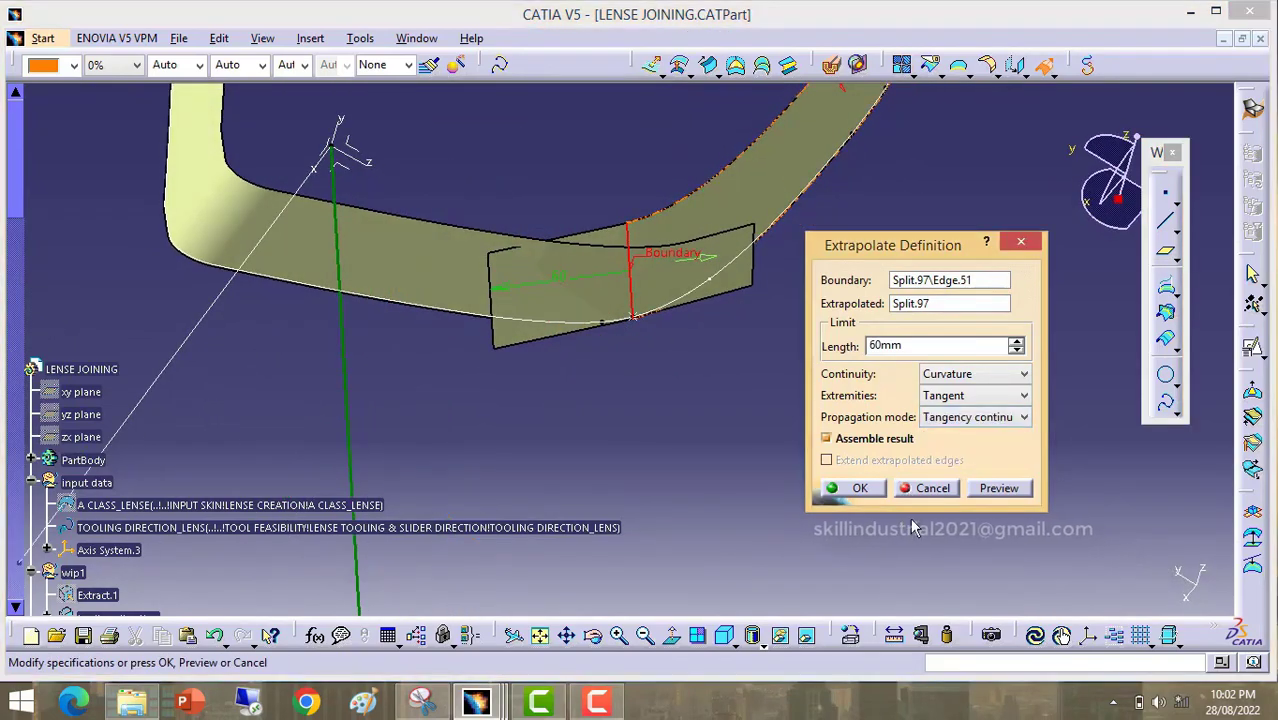
pyautogui.click(857, 489)
# Step: Split the extrapolated lower strip Extrapol.9 with the extrapolated side strip Extrapol.10, removing the part beyond their intersection
pyautogui.moveTo(893, 482); pyautogui.dragTo(768, 457, button='middle')
pyautogui.click(933, 64)
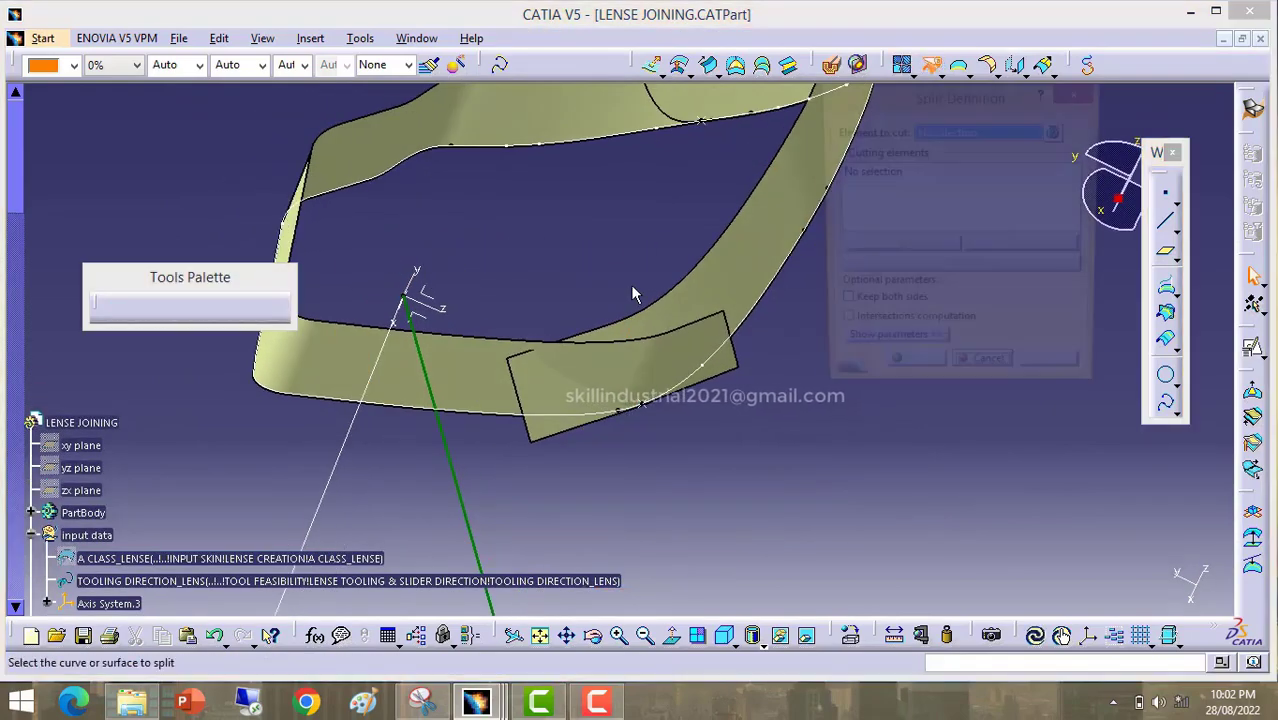
pyautogui.moveTo(602, 428); pyautogui.dragTo(572, 388, button='middle')
pyautogui.click(451, 371)
pyautogui.click(708, 277)
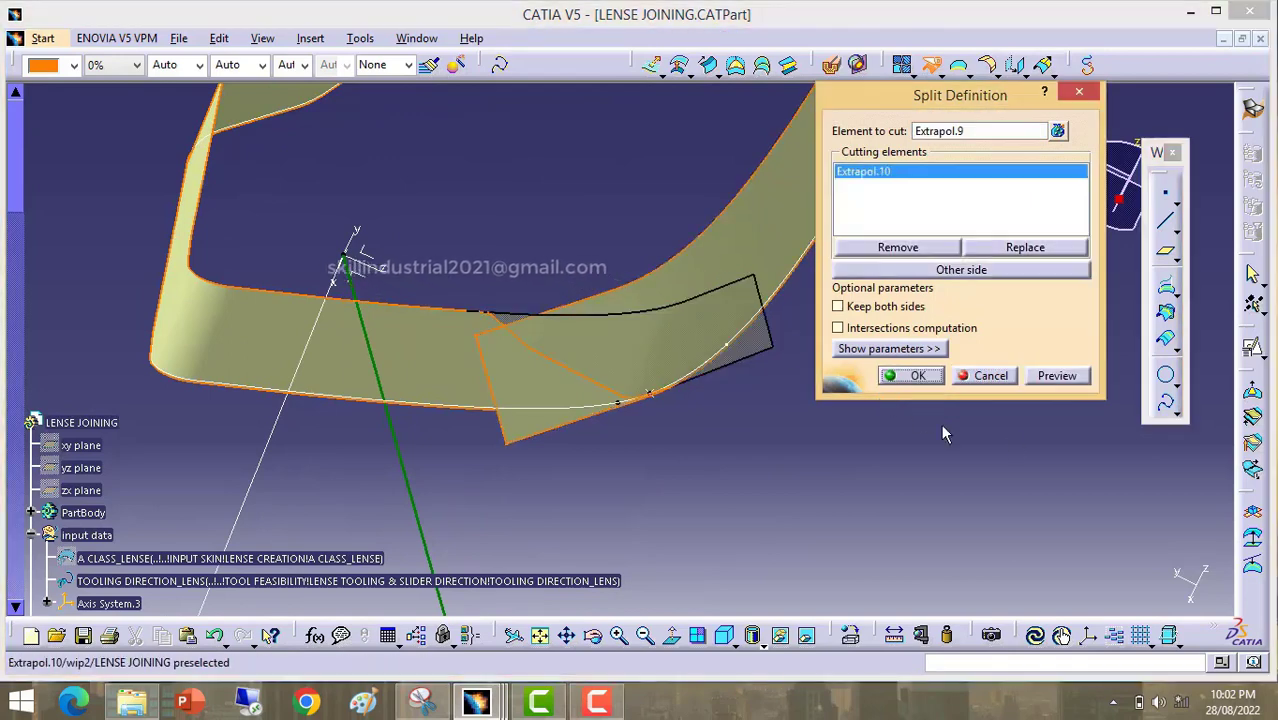
pyautogui.click(916, 375)
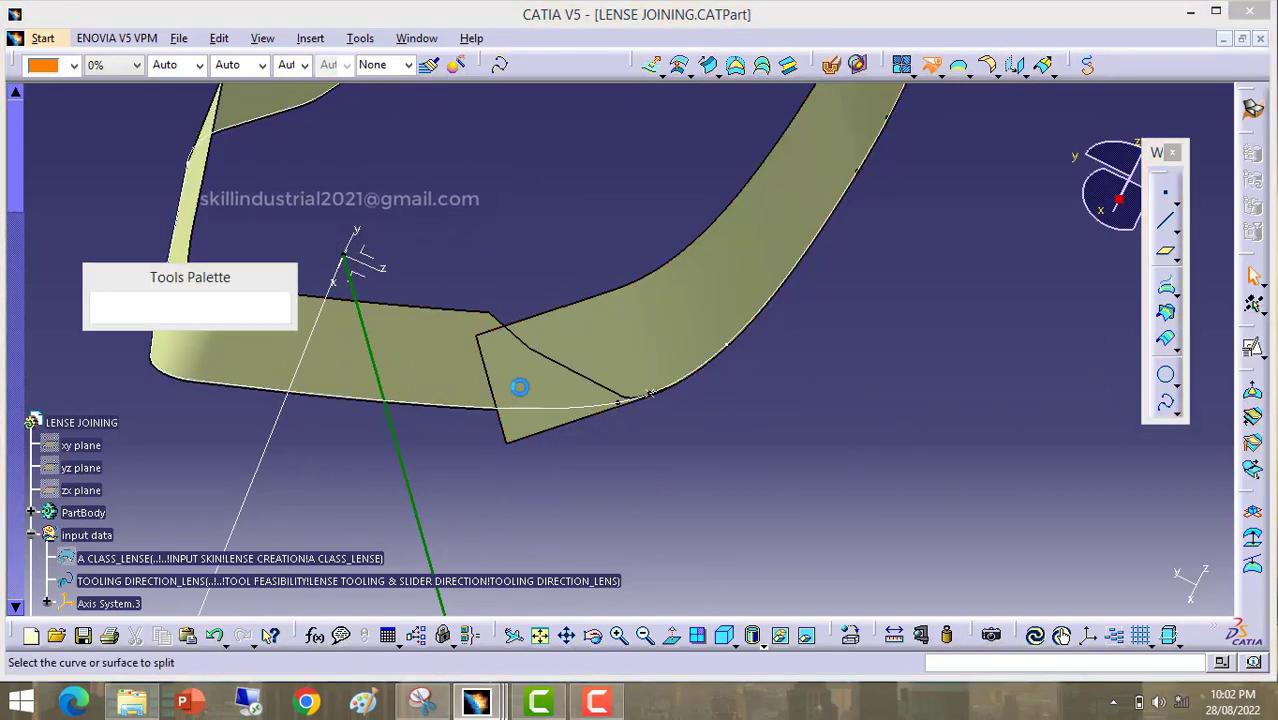
# Step: Split the side strip Extrapol.10 with the trimmed lower strip Split.99, switching the kept side to remove the protruding end
pyautogui.click(519, 387)
pyautogui.click(411, 331)
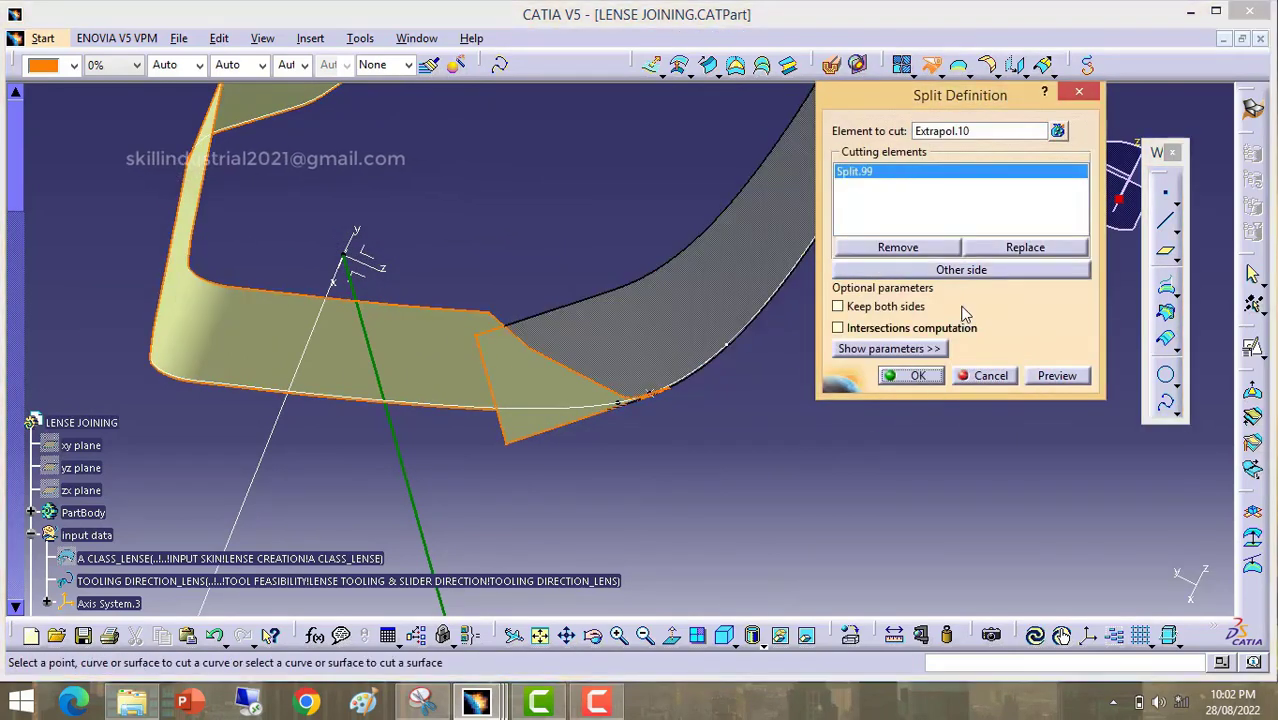
pyautogui.click(960, 269)
pyautogui.click(917, 376)
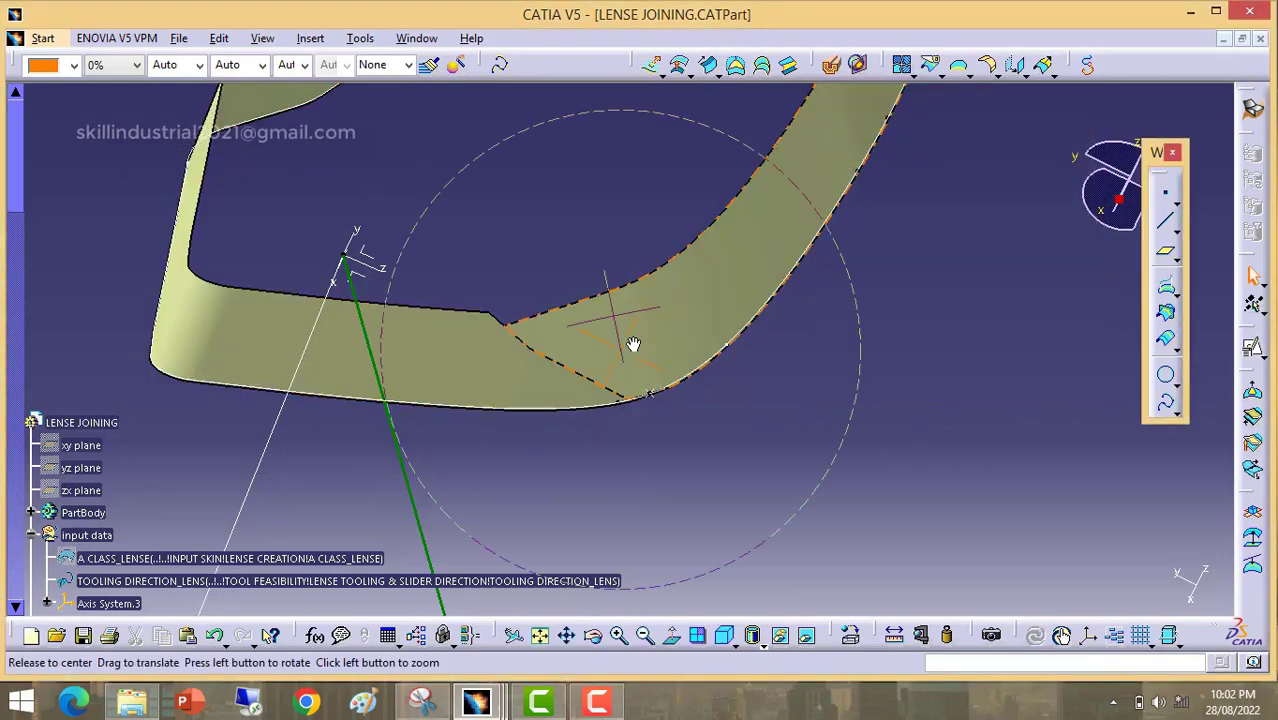
# Step: Join the two trimmed strips into one surface with a merging distance of 0.001 mm
pyautogui.moveTo(633, 344); pyautogui.dragTo(750, 290, button='middle')
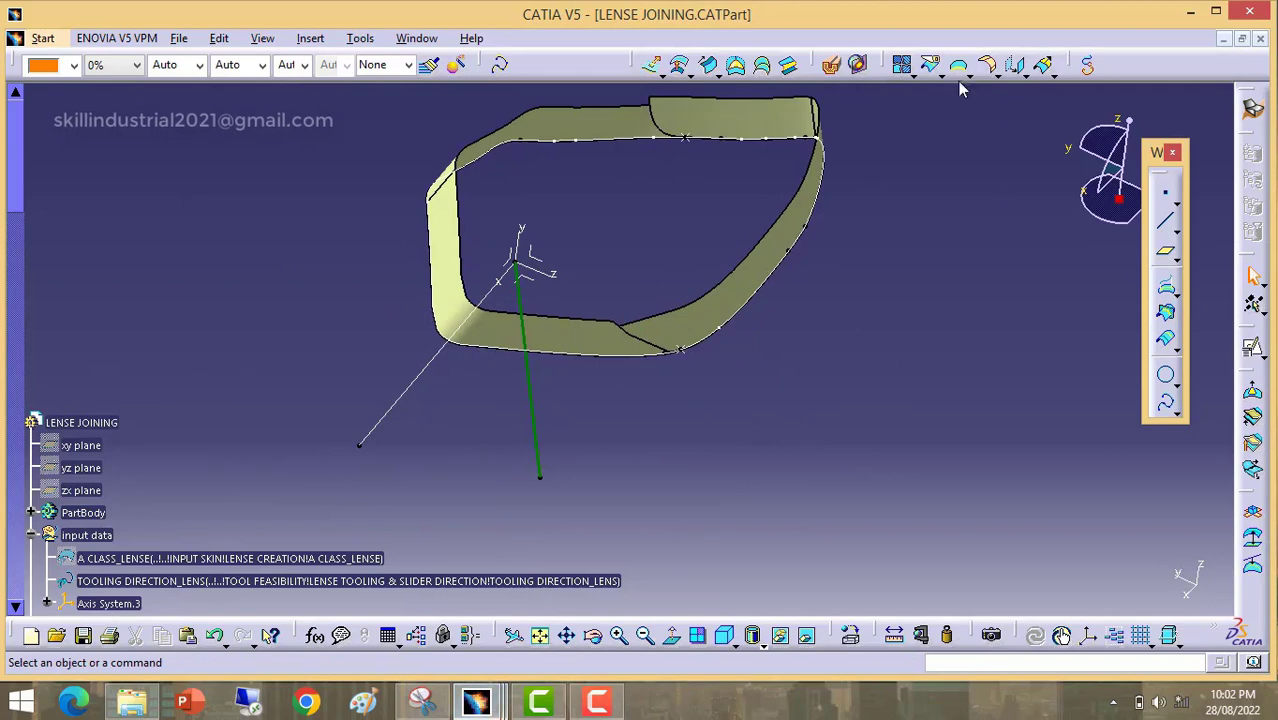
pyautogui.click(901, 65)
pyautogui.click(742, 280)
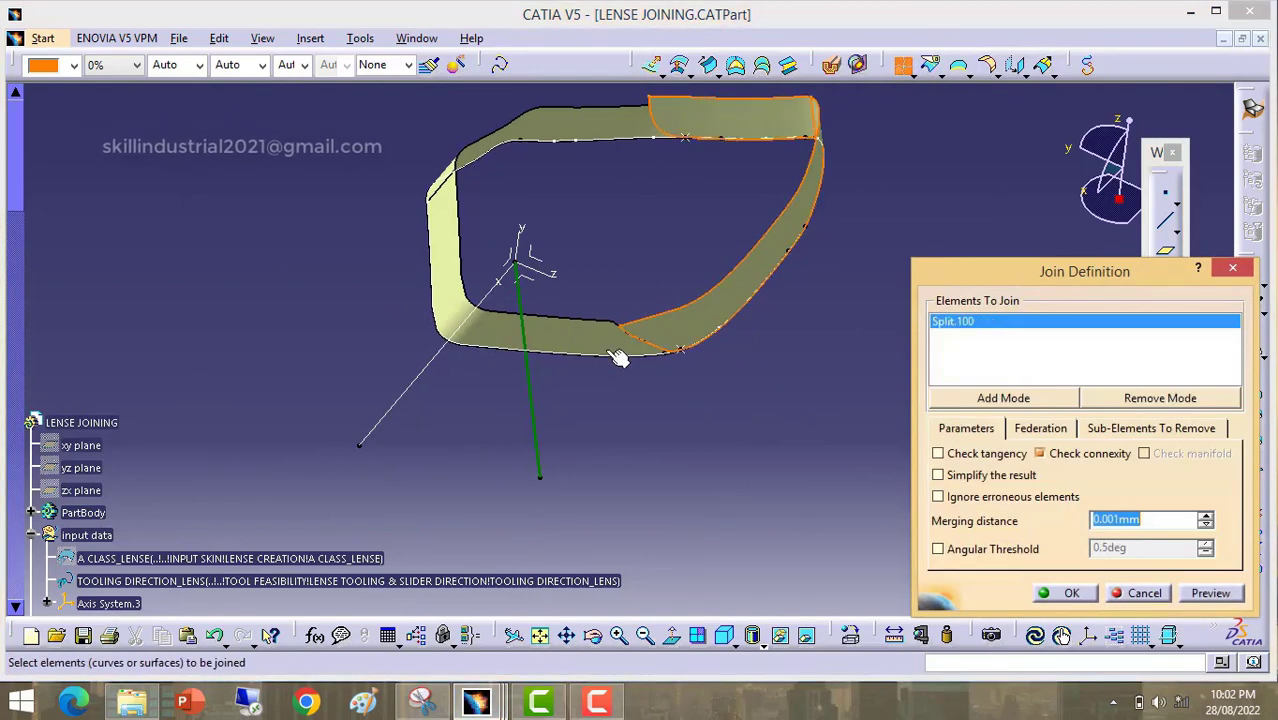
pyautogui.click(622, 357)
pyautogui.click(1073, 596)
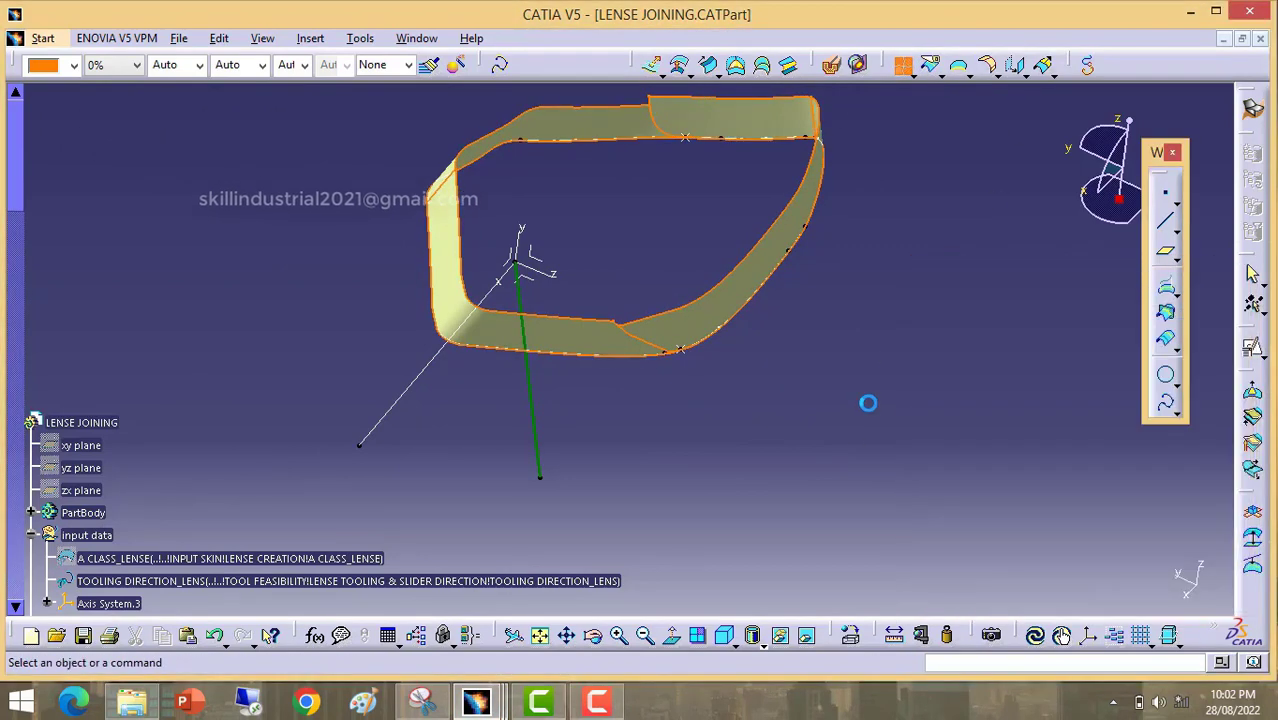
pyautogui.scroll(1, 690, 428)
pyautogui.moveTo(690, 428)
pyautogui.mouseDown(button='middle')
pyautogui.moveTo(662, 357)
pyautogui.moveTo(686, 408)
pyautogui.mouseUp(button='middle')
pyautogui.scroll(-15, 183, 510)
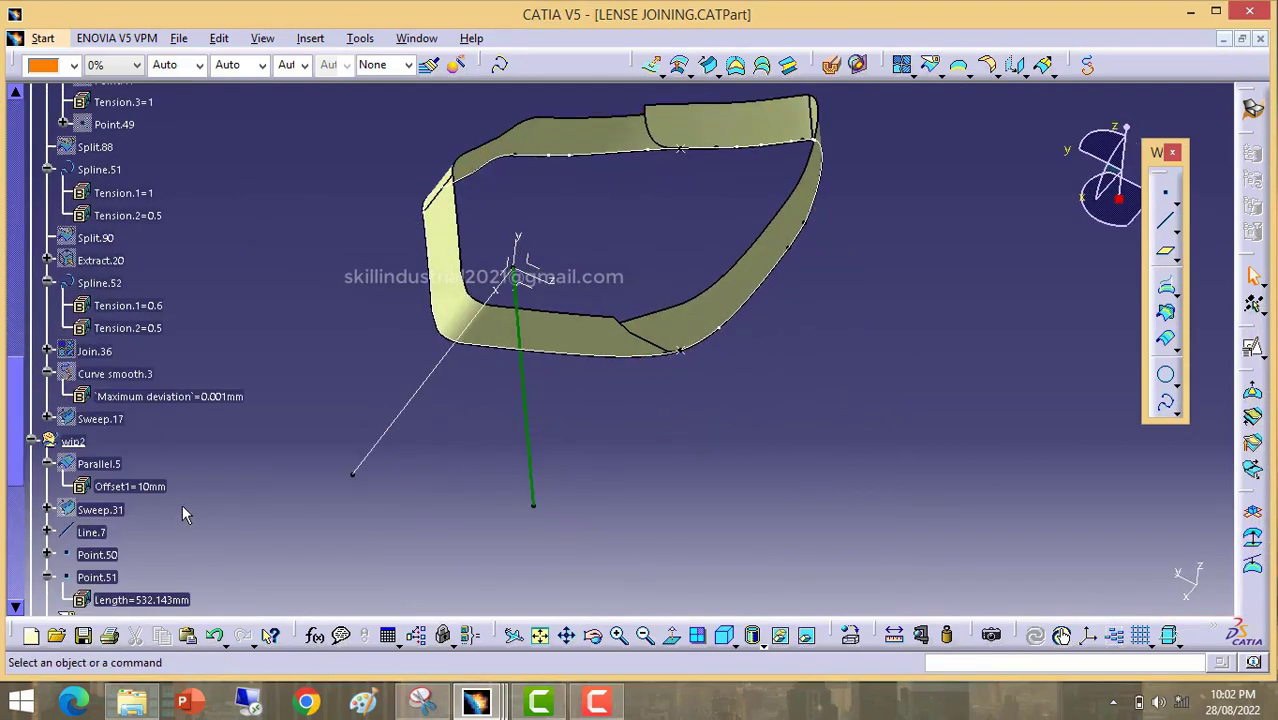
pyautogui.scroll(2, 115, 432)
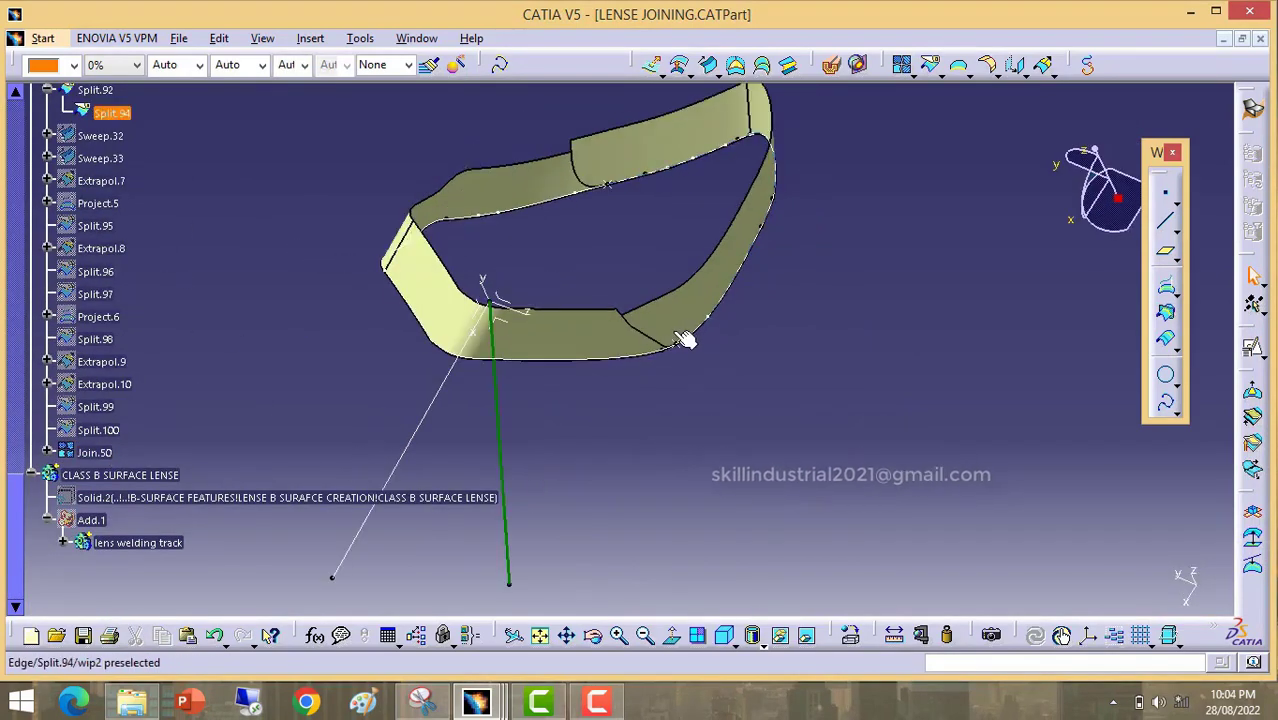
# Step: Show the hidden swept flange surface Sweep.31 alongside the joined strips around the lens outline
pyautogui.moveTo(685, 337); pyautogui.dragTo(562, 282, button='middle')
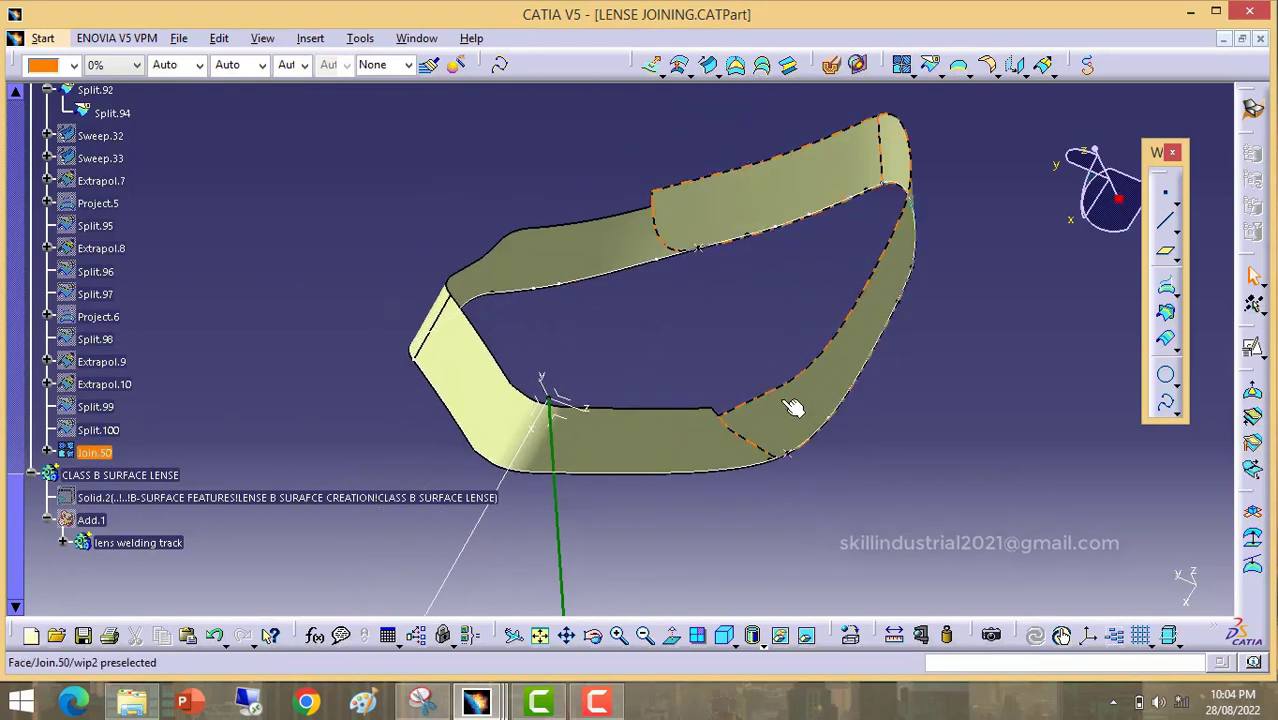
pyautogui.moveTo(757, 276); pyautogui.dragTo(756, 317, button='middle')
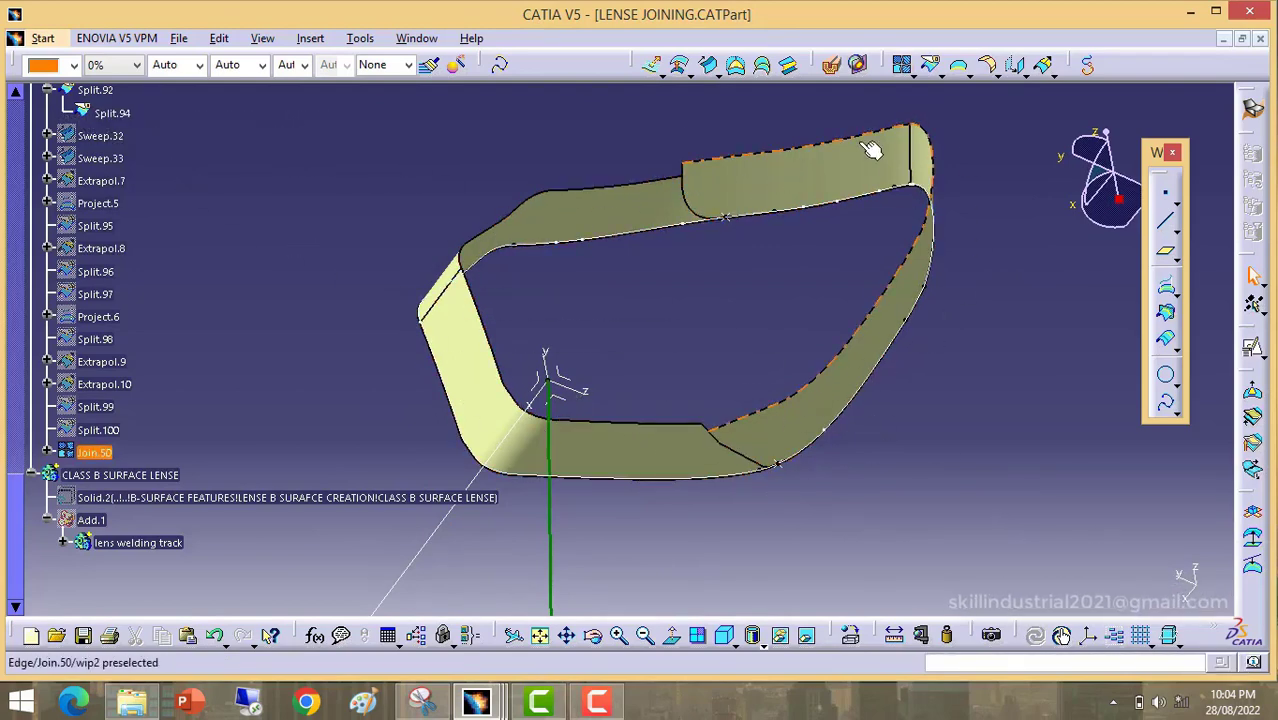
pyautogui.moveTo(655, 452); pyautogui.dragTo(770, 382, button='middle')
pyautogui.moveTo(750, 326); pyautogui.dragTo(427, 418, button='middle')
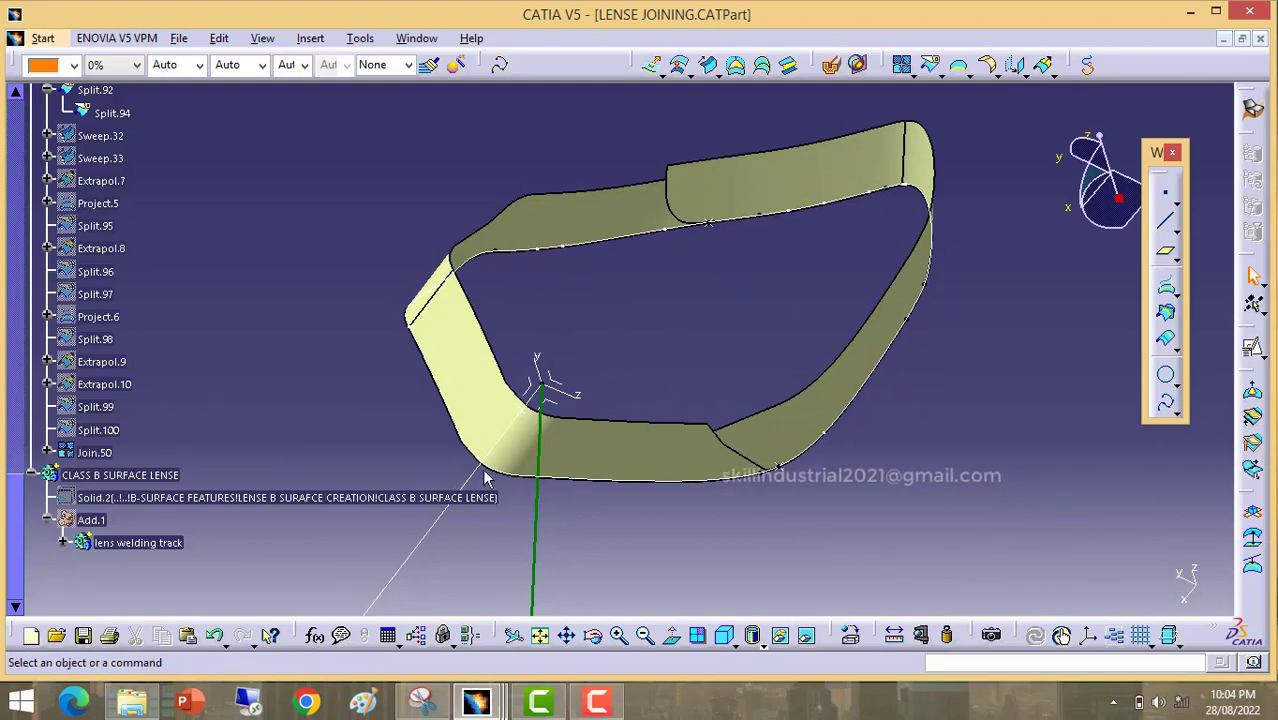
pyautogui.scroll(2, 150, 430)
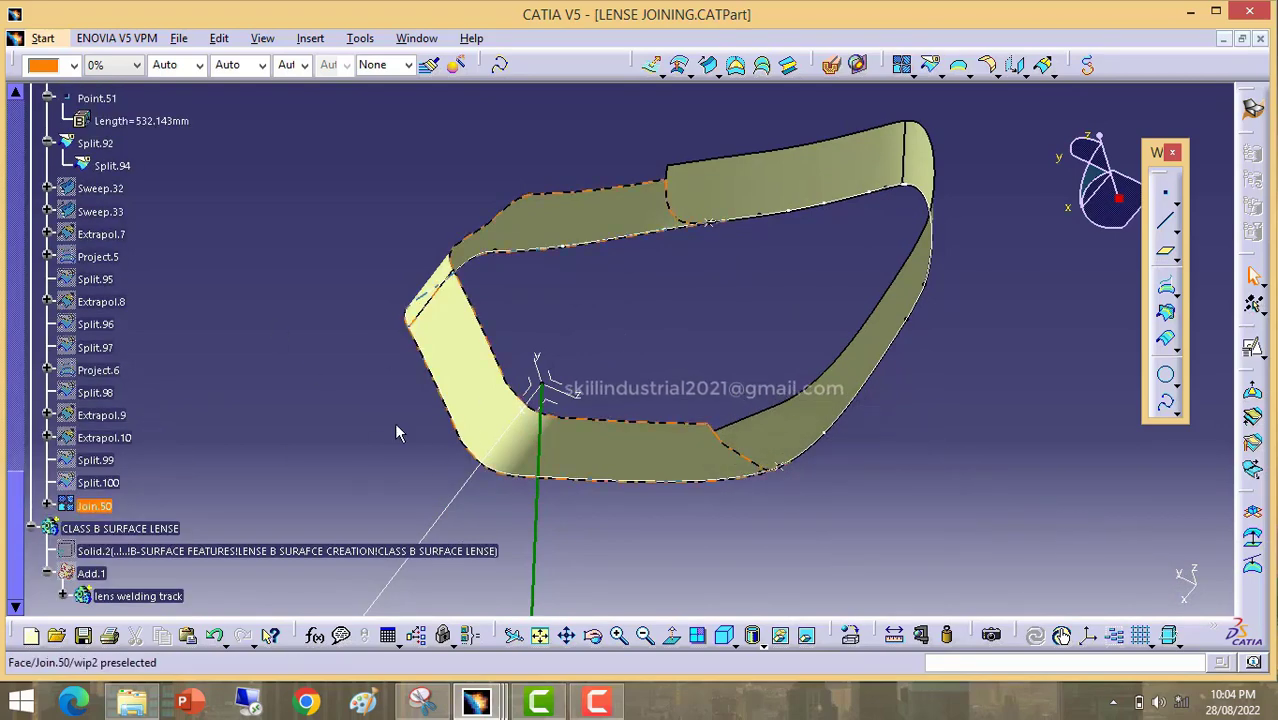
pyautogui.scroll(10, 133, 440)
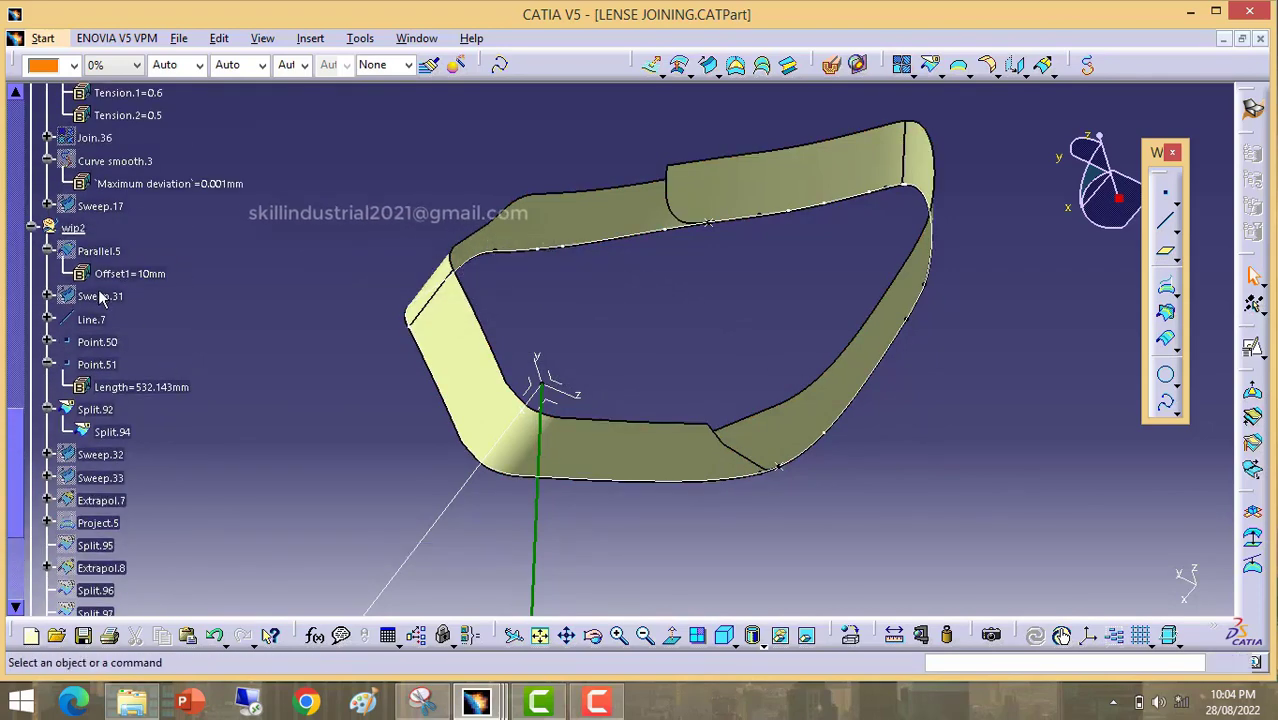
pyautogui.rightClick(100, 296)
pyautogui.click(158, 349)
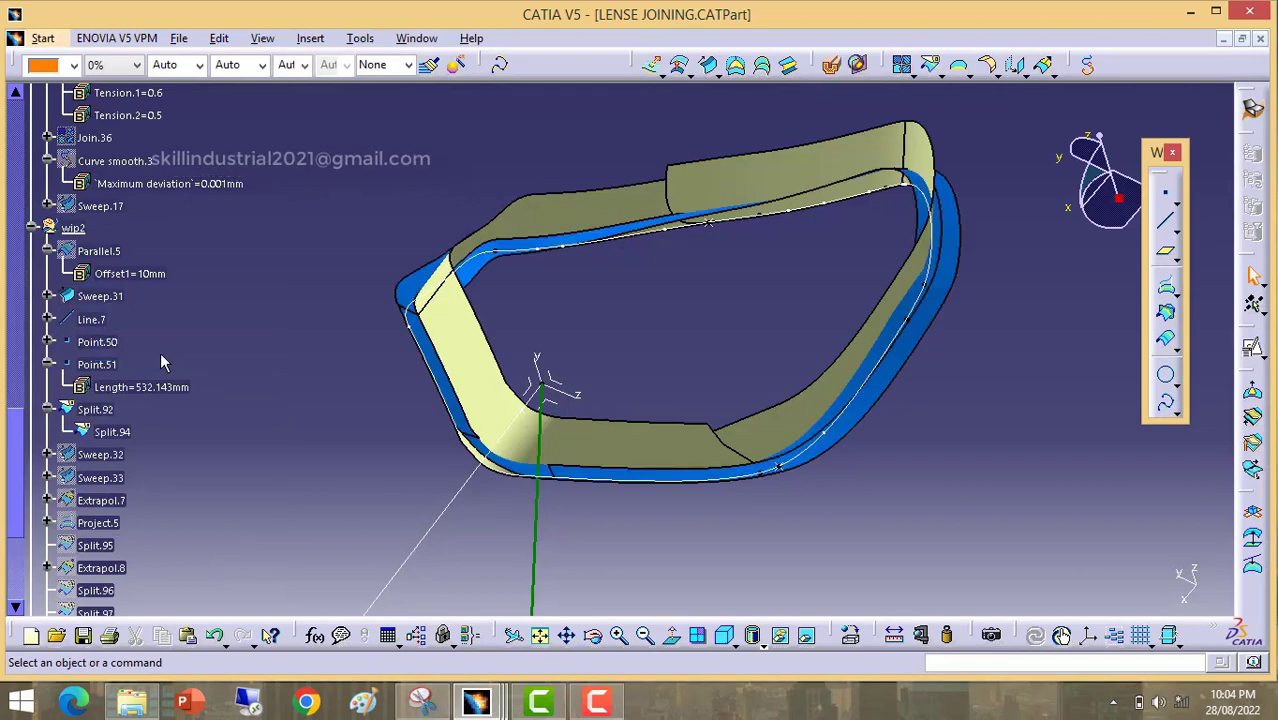
# Step: Join Sweep.31 with its rounded corner face excluded as a sub-element, using a merging distance of 0.001 mm
pyautogui.click(106, 297)
pyautogui.moveTo(492, 316); pyautogui.dragTo(567, 258, button='middle')
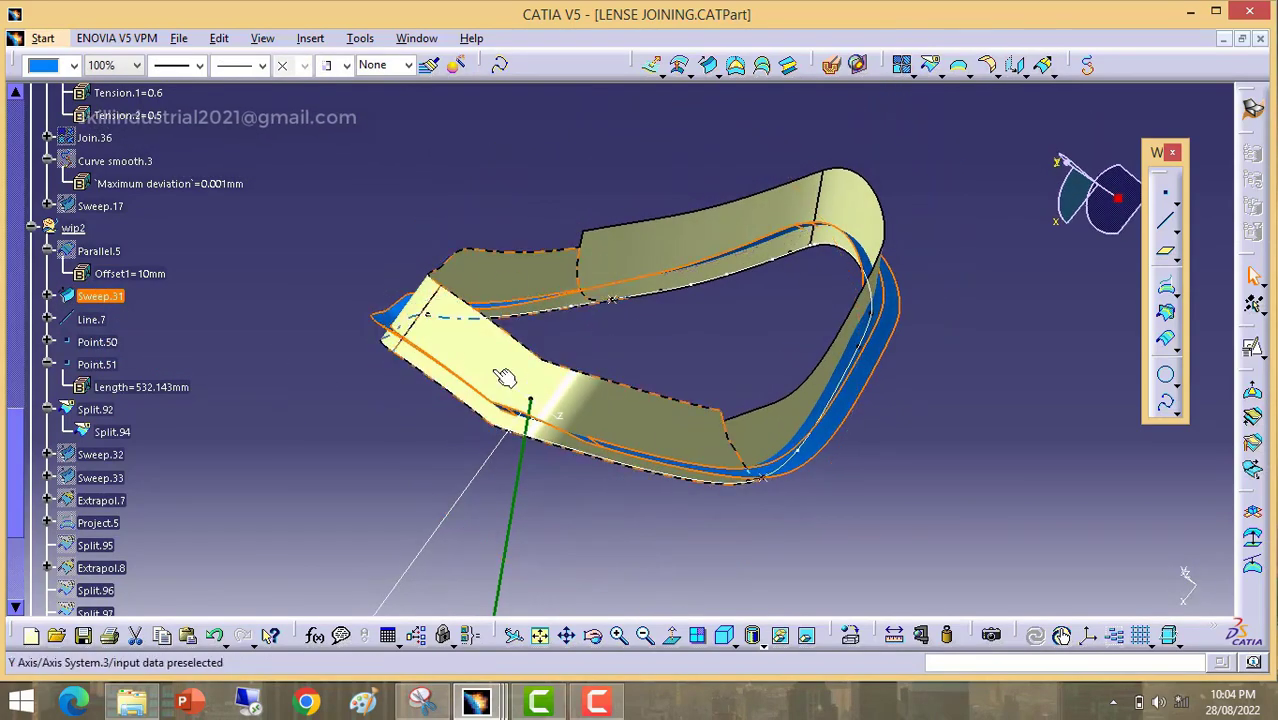
pyautogui.moveTo(509, 382); pyautogui.dragTo(474, 388, button='middle')
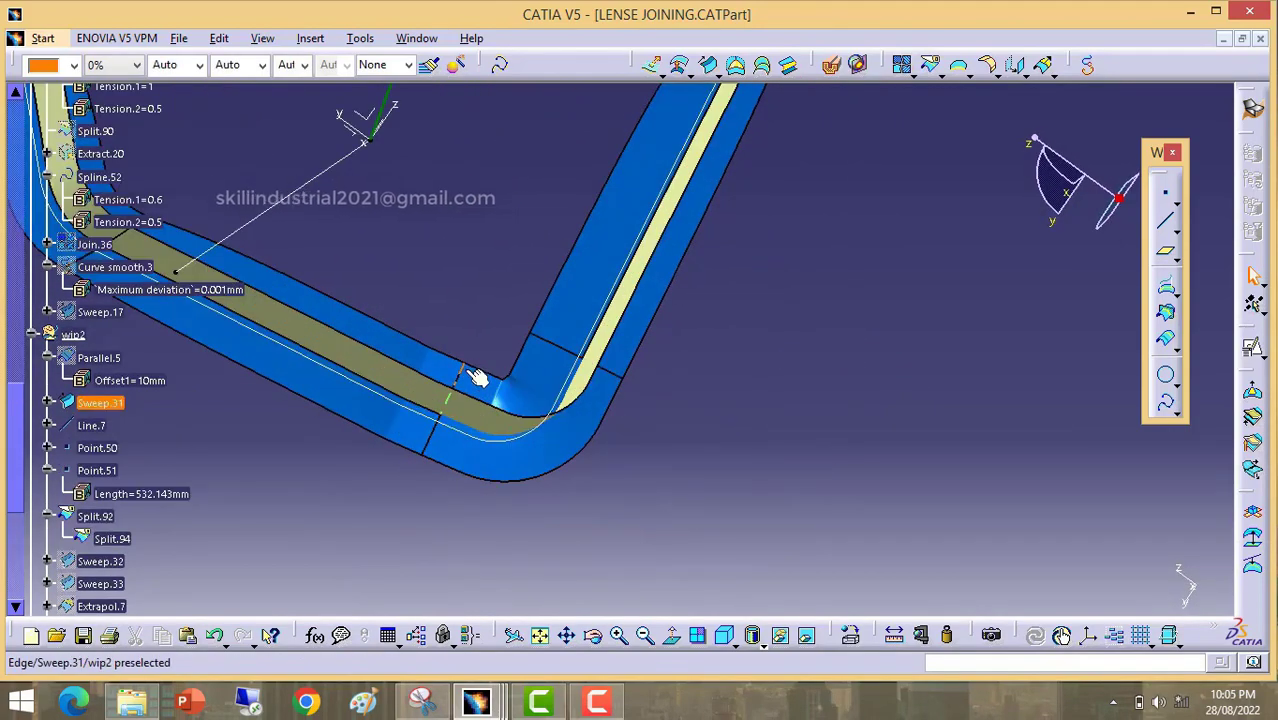
pyautogui.moveTo(561, 370); pyautogui.dragTo(570, 420, button='middle')
pyautogui.scroll(1, 127, 422)
pyautogui.scroll(-4, 127, 422)
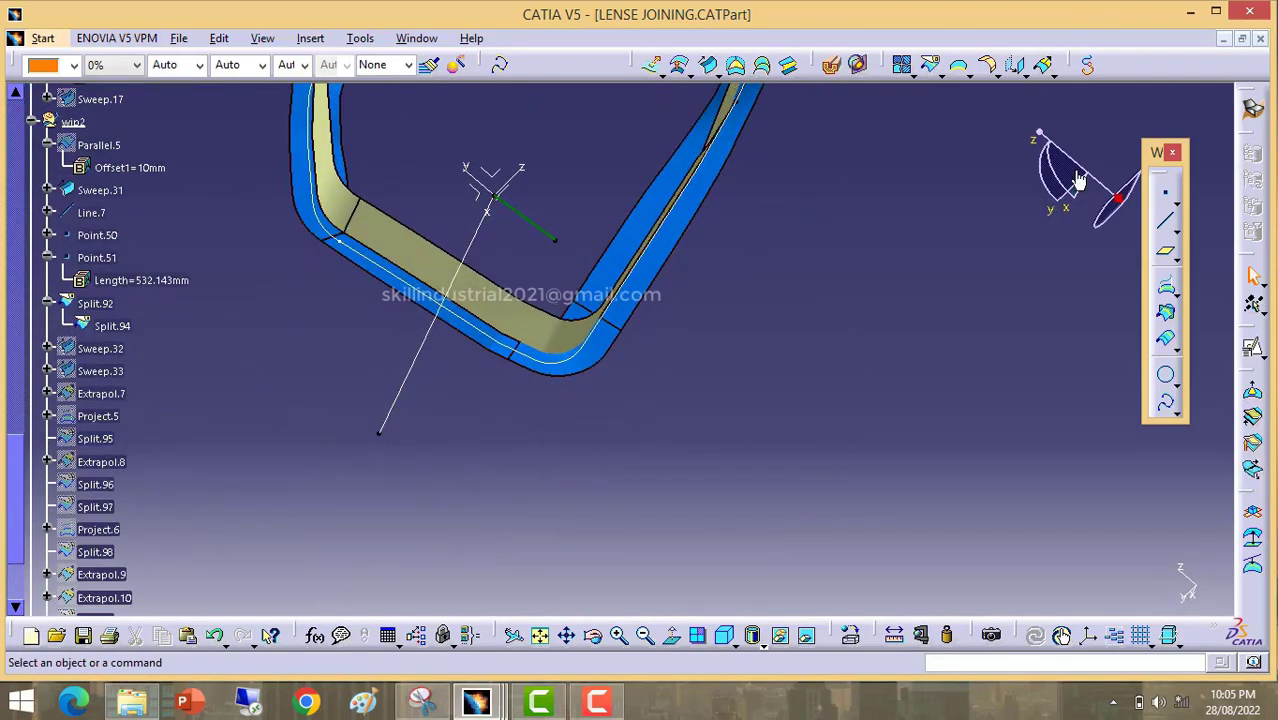
pyautogui.click(903, 65)
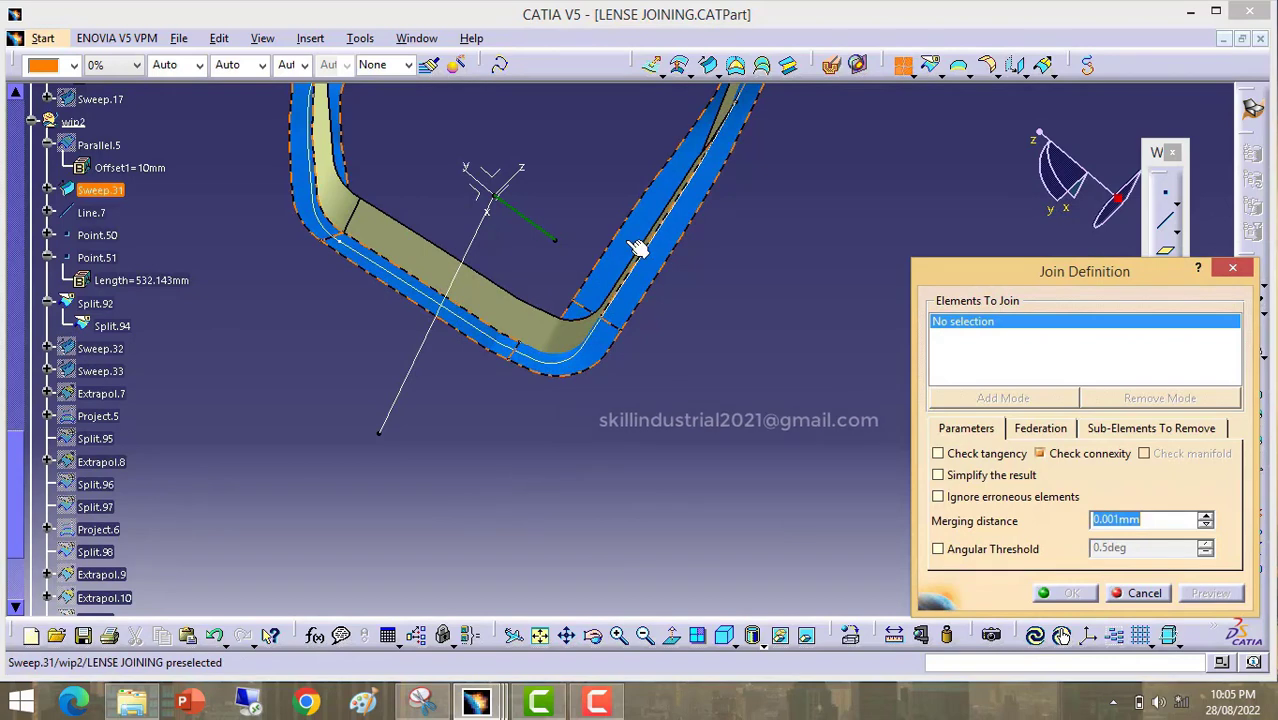
pyautogui.click(637, 249)
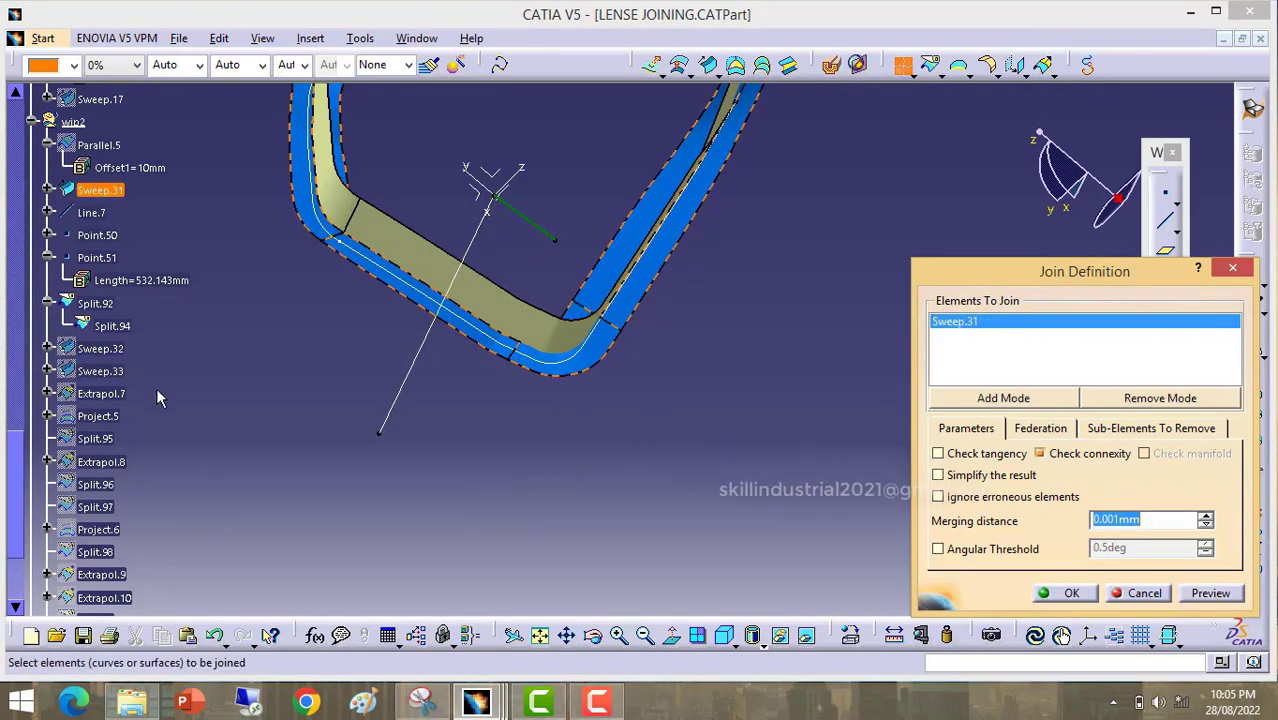
pyautogui.click(1184, 430)
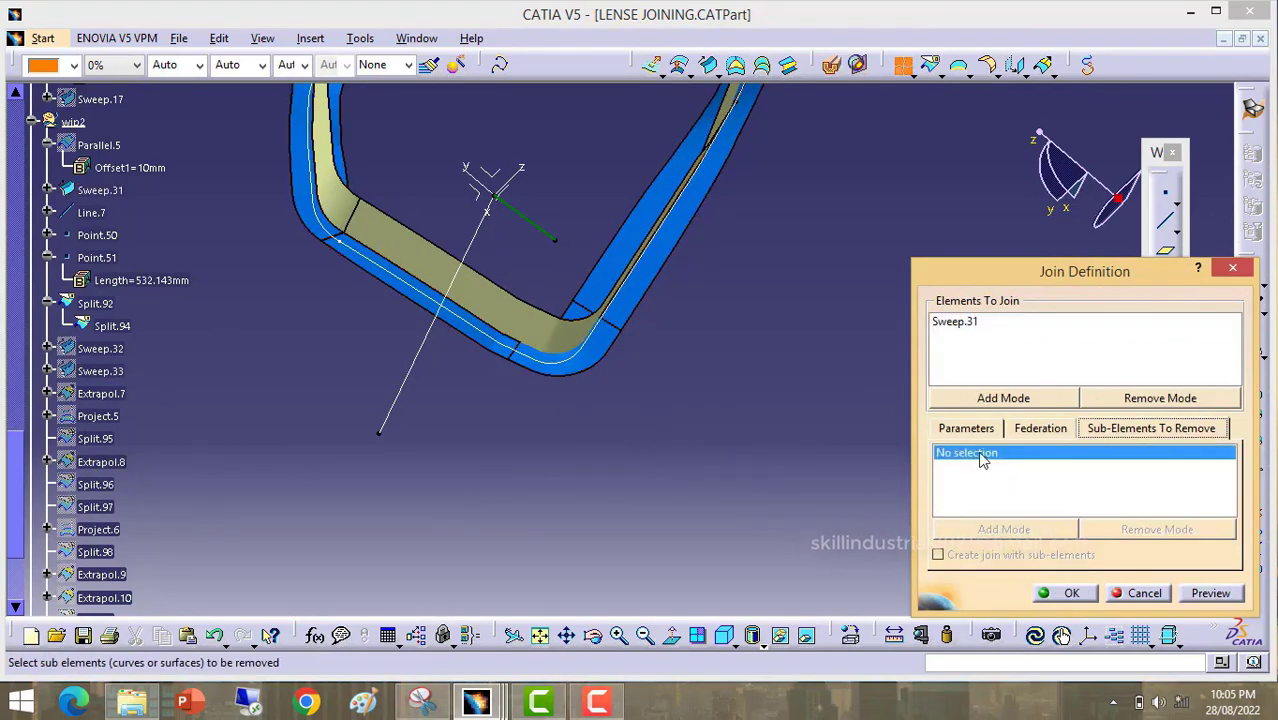
pyautogui.moveTo(653, 333); pyautogui.dragTo(632, 264, button='middle')
pyautogui.moveTo(528, 345); pyautogui.dragTo(556, 372, button='middle')
pyautogui.click(565, 373)
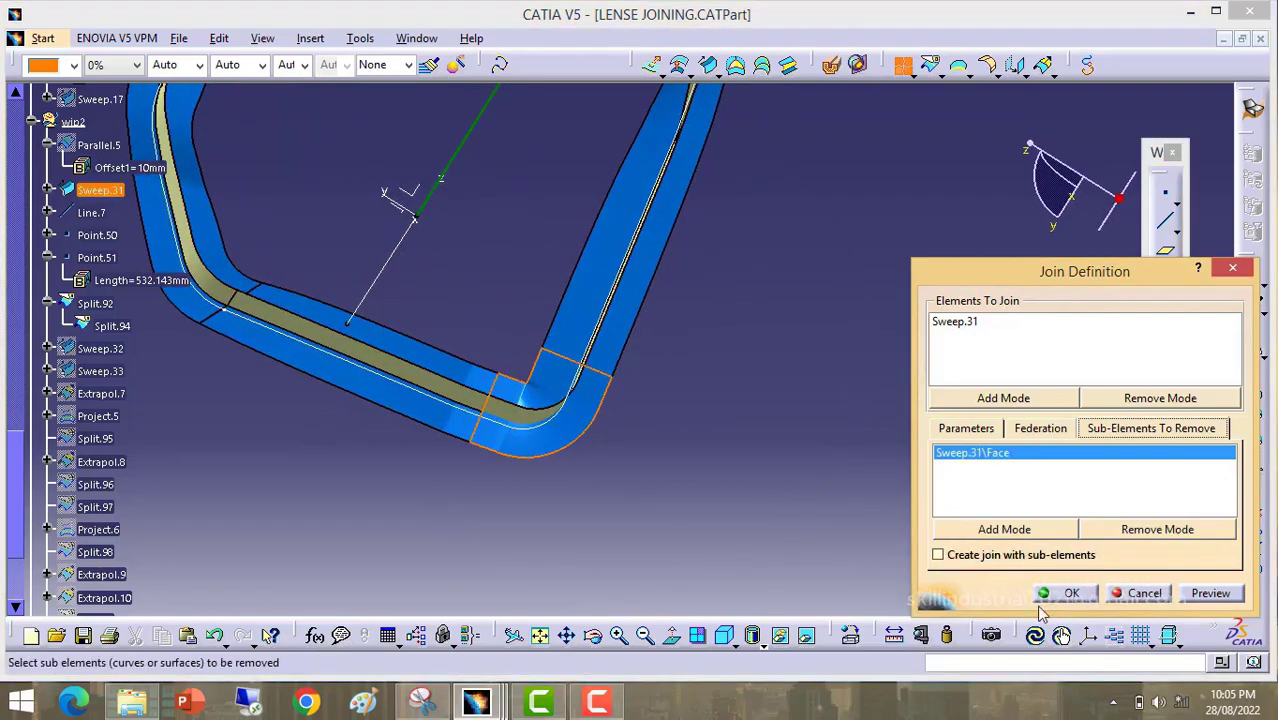
pyautogui.click(1066, 593)
# Step: Hide the joined strip surface Join.50 so the gap in the flange surface is clear
pyautogui.moveTo(534, 372); pyautogui.dragTo(565, 388, button='middle')
pyautogui.scroll(-3, 194, 479)
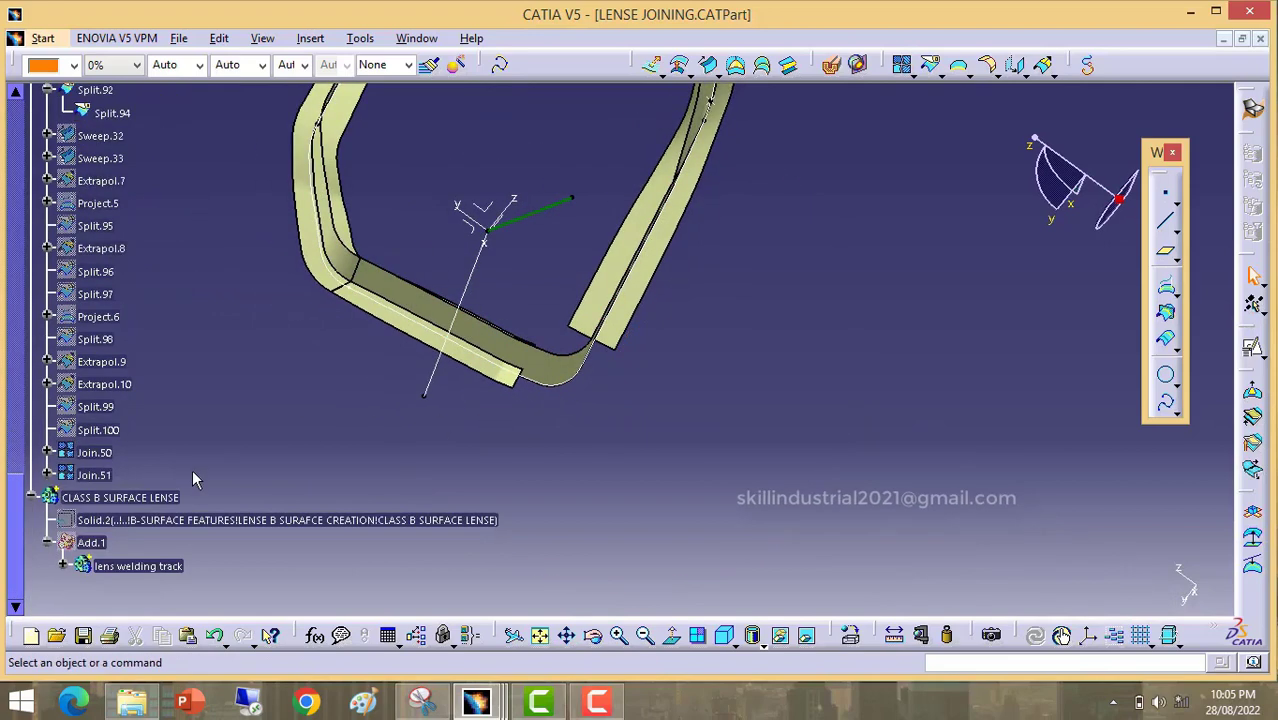
pyautogui.rightClick(94, 452)
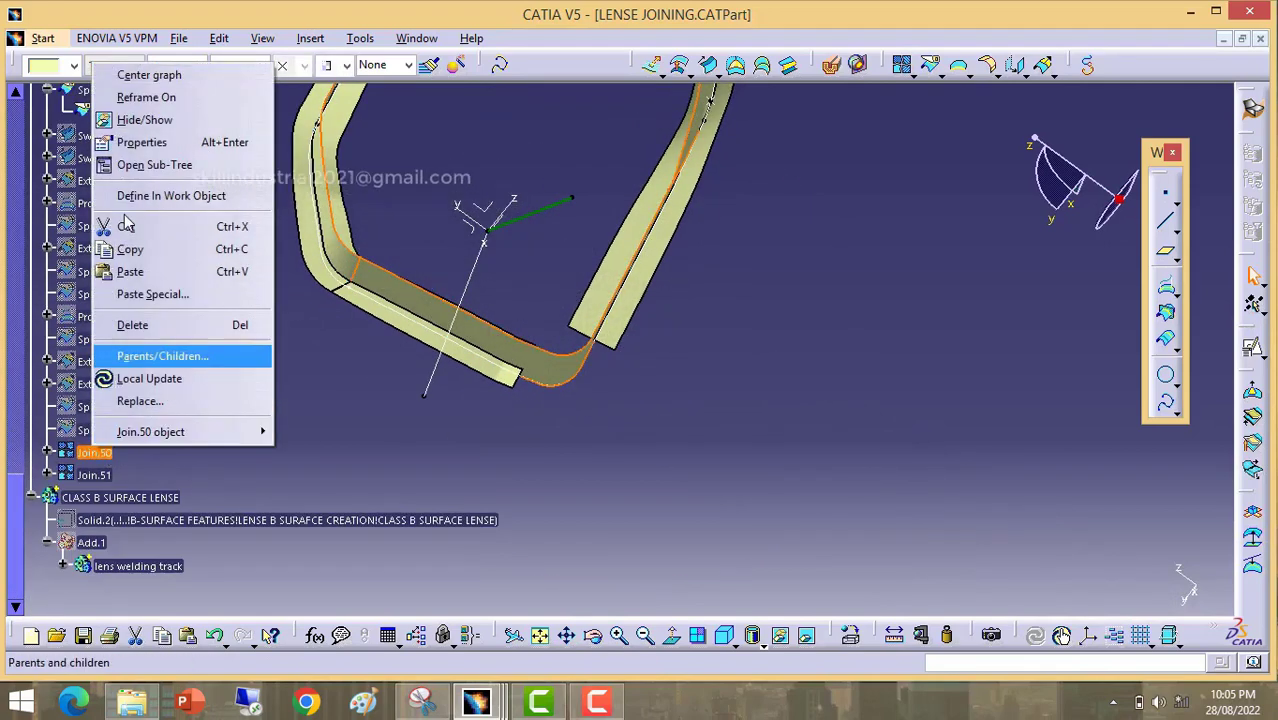
pyautogui.click(146, 122)
# Step: Bridge the inner corners of the flange gap with a spline tangent to both inner edges, reversing the tangents to flow across the gap
pyautogui.moveTo(626, 433); pyautogui.dragTo(608, 384, button='middle')
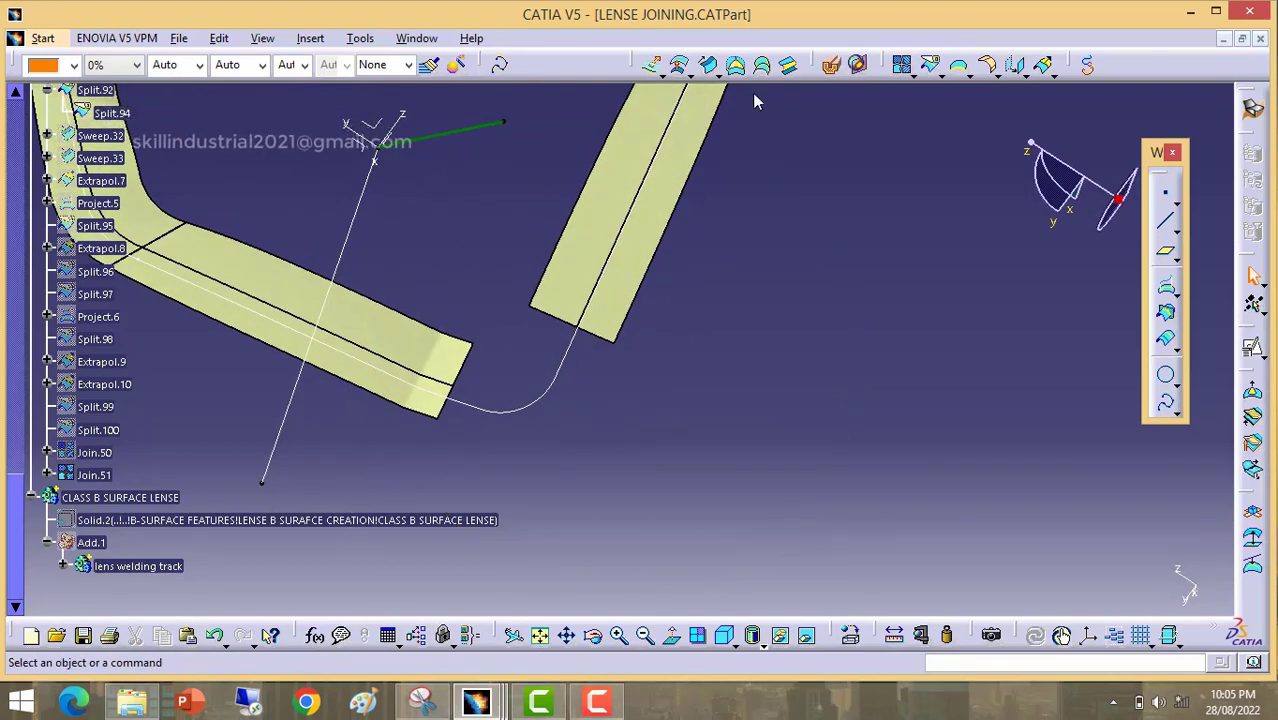
pyautogui.moveTo(676, 334); pyautogui.dragTo(714, 374, button='middle')
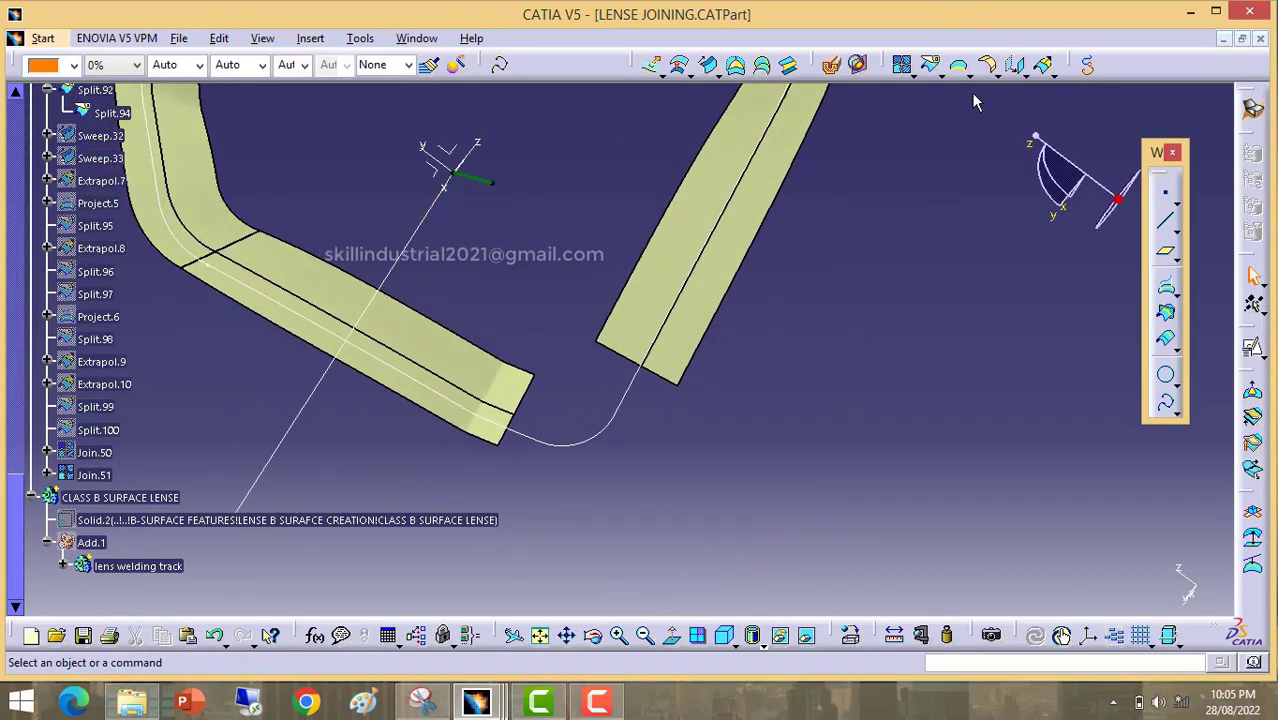
pyautogui.click(1168, 406)
pyautogui.moveTo(653, 426); pyautogui.dragTo(572, 346, button='middle')
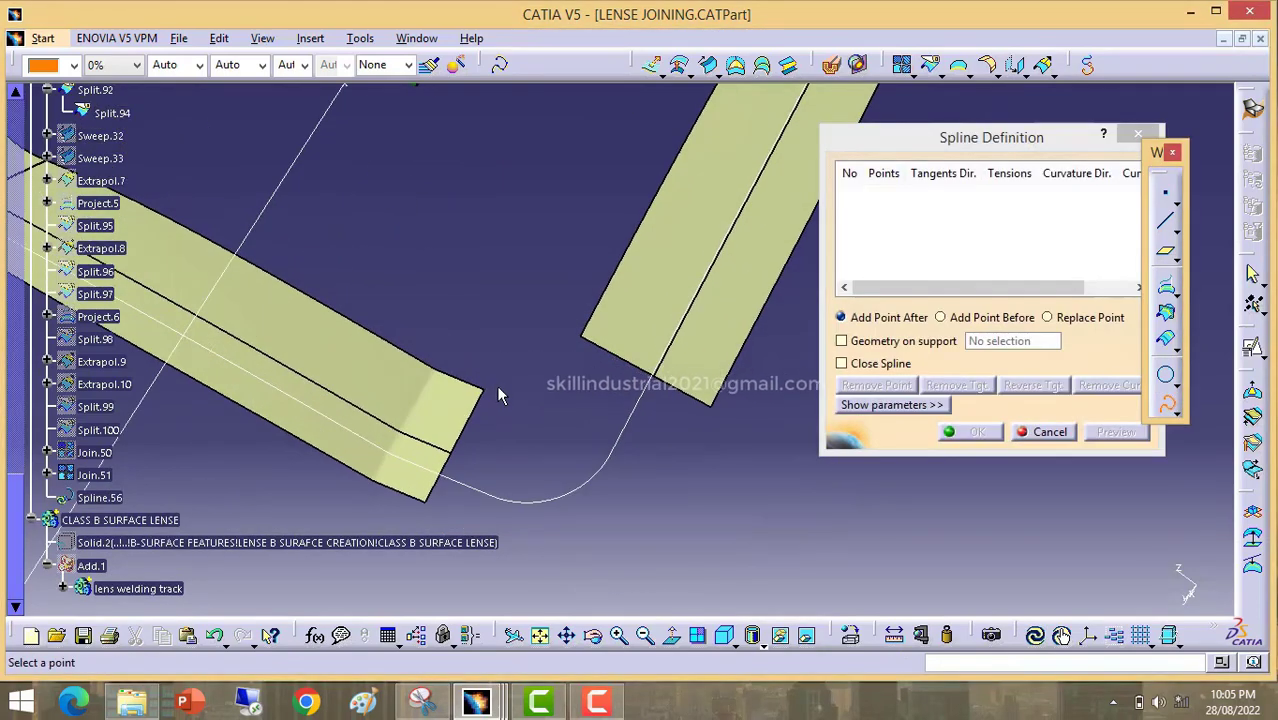
pyautogui.click(485, 397)
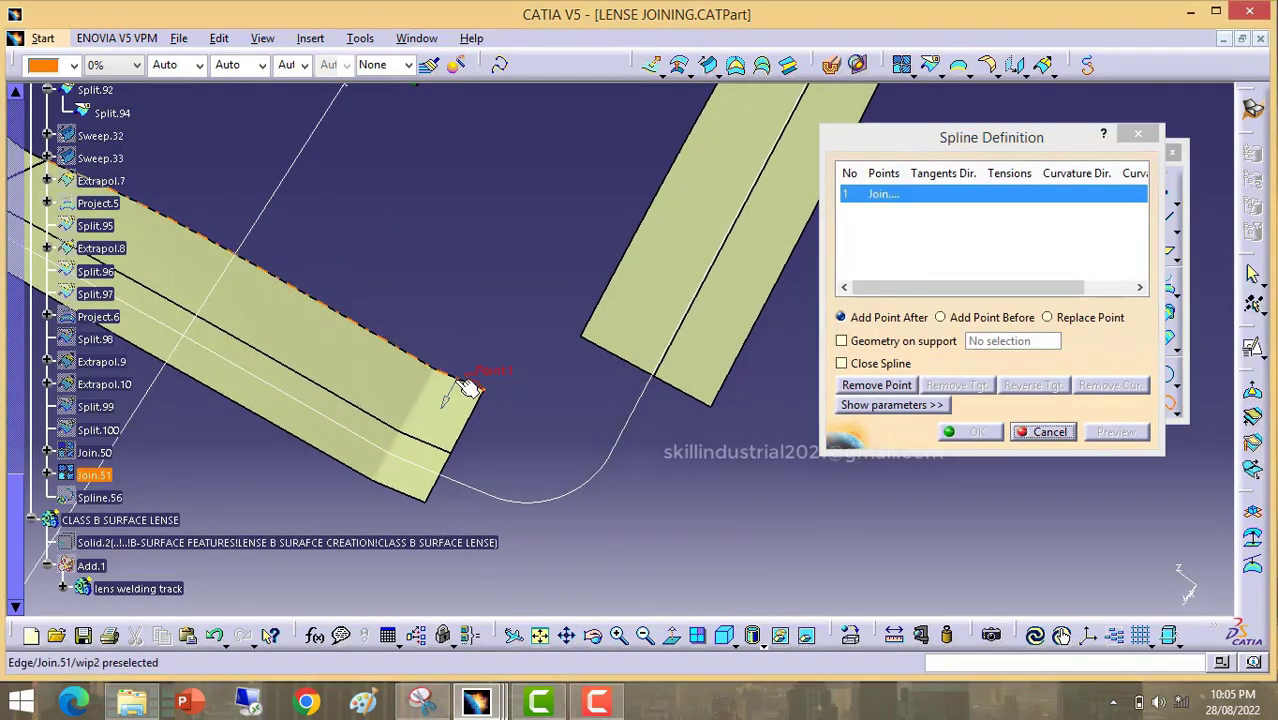
pyautogui.click(468, 382)
pyautogui.click(584, 330)
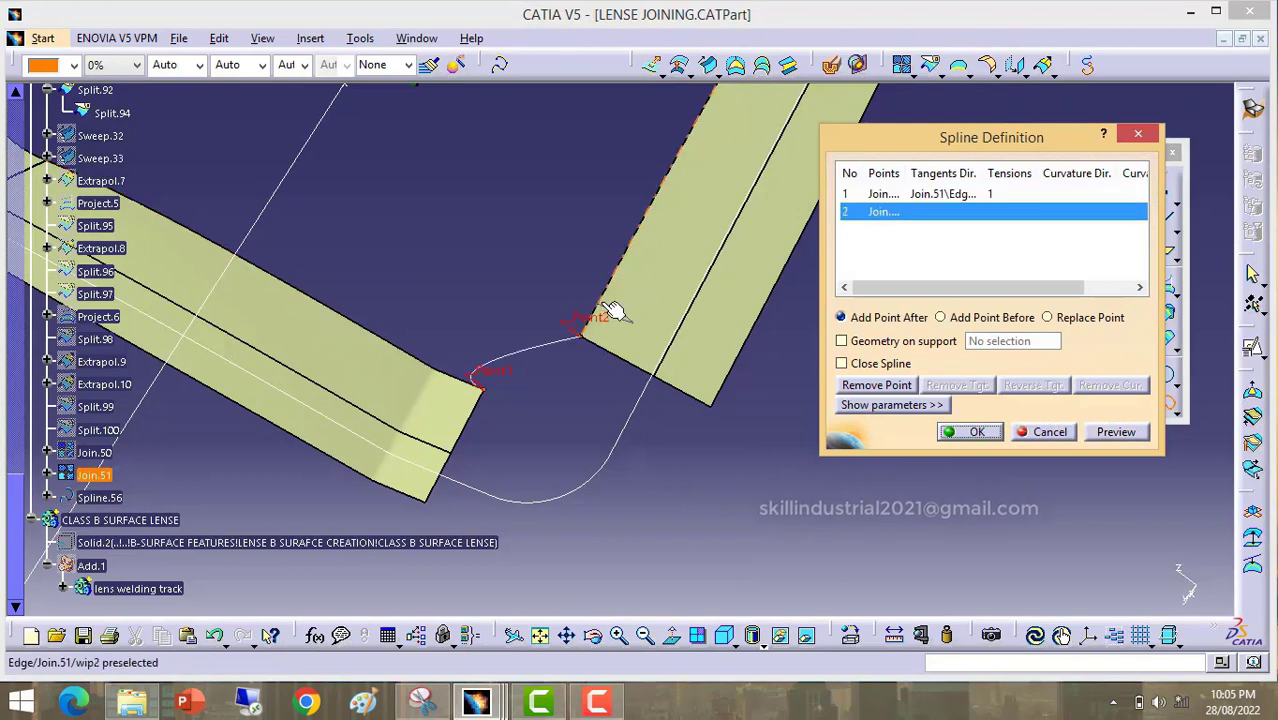
pyautogui.click(608, 300)
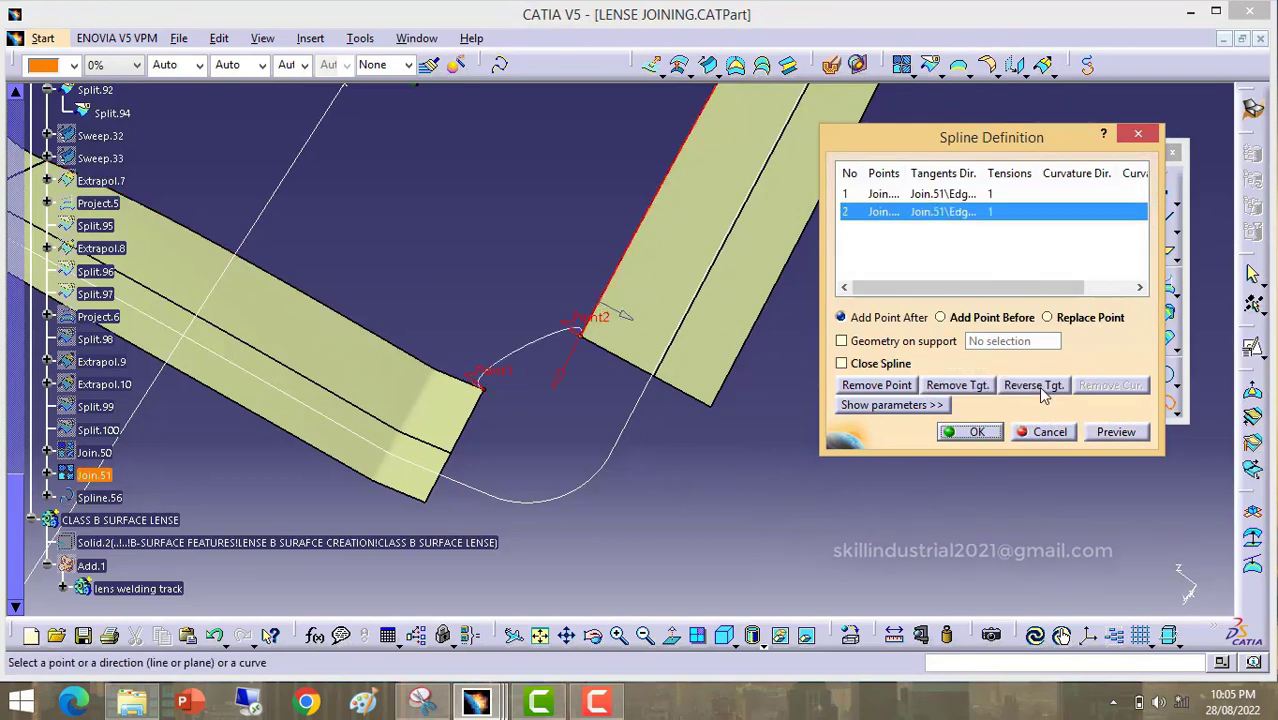
pyautogui.click(1040, 390)
pyautogui.click(935, 195)
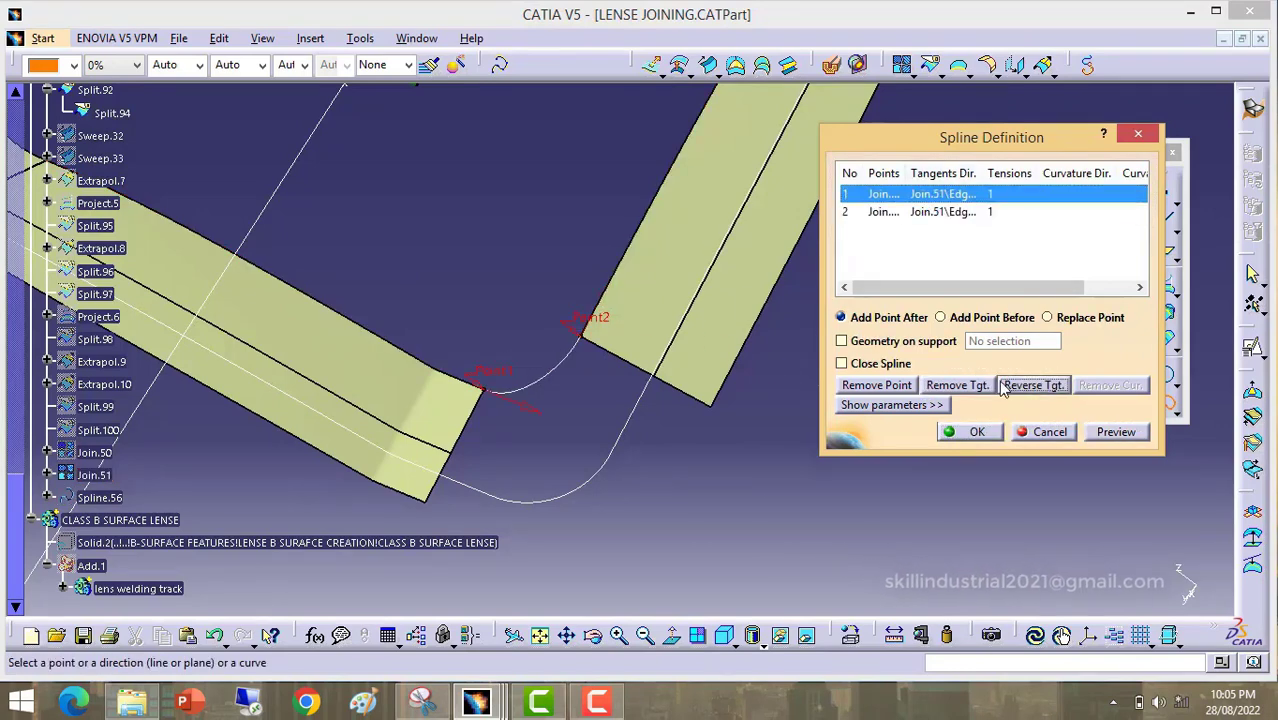
pyautogui.click(978, 433)
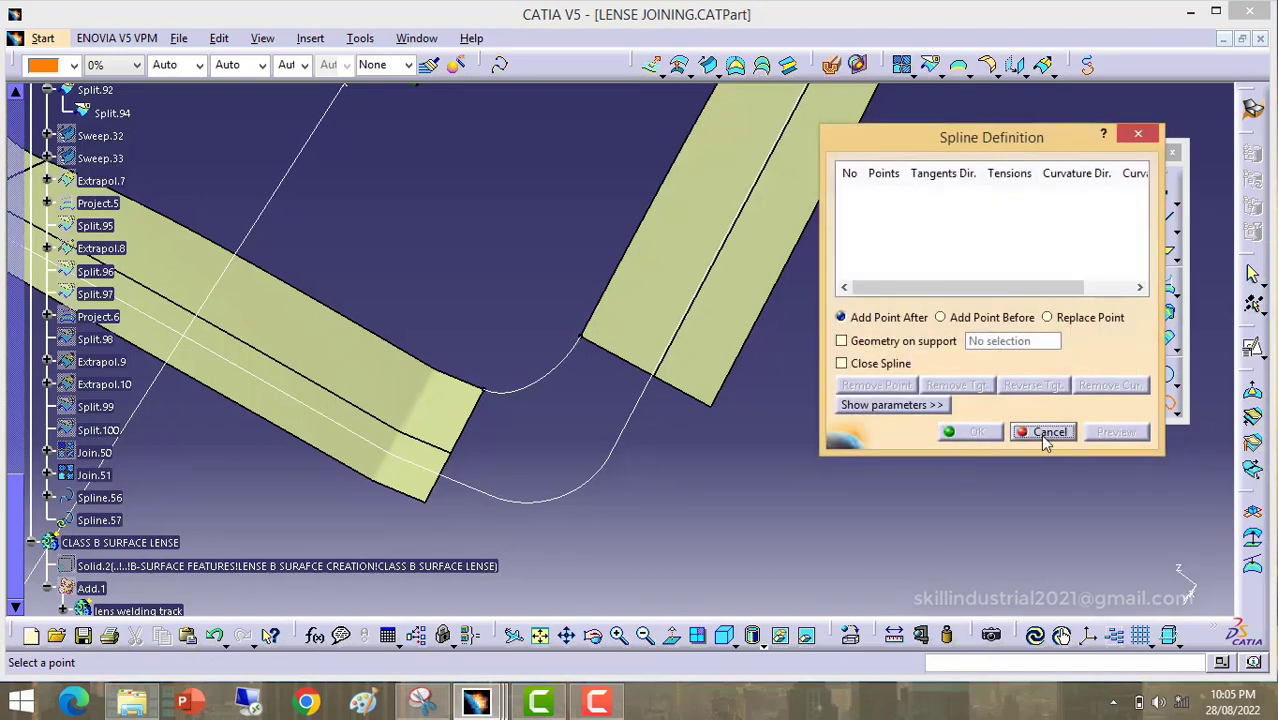
pyautogui.click(1045, 433)
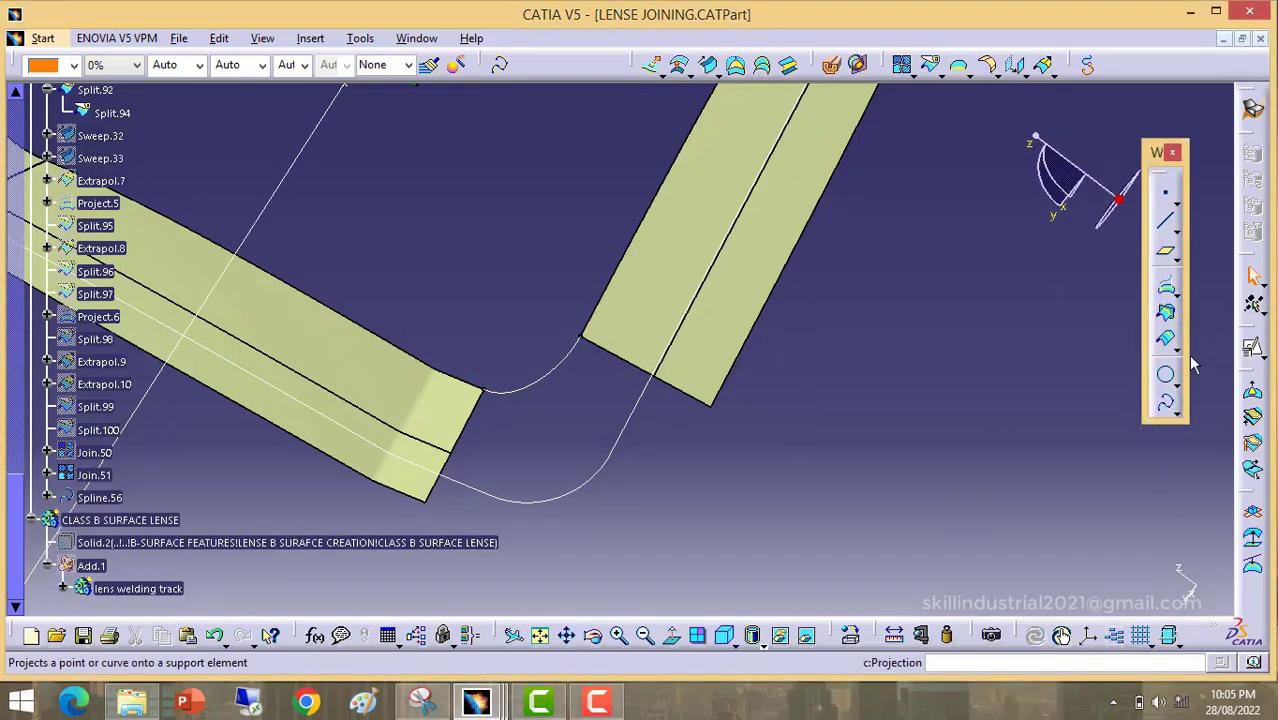
# Step: Bridge the outer corners of the flange gap with a spline tangent to both outer edges, reversing both tangents and using a tangent tension of 1
pyautogui.click(1168, 406)
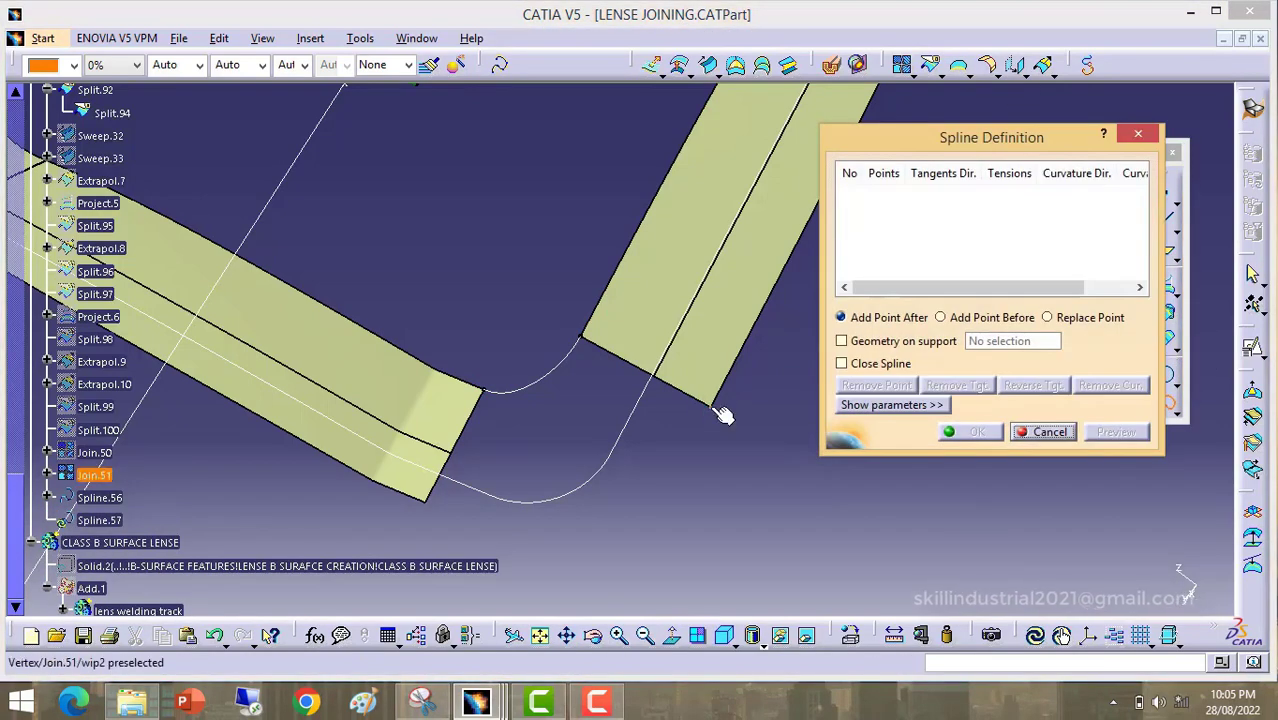
pyautogui.click(715, 408)
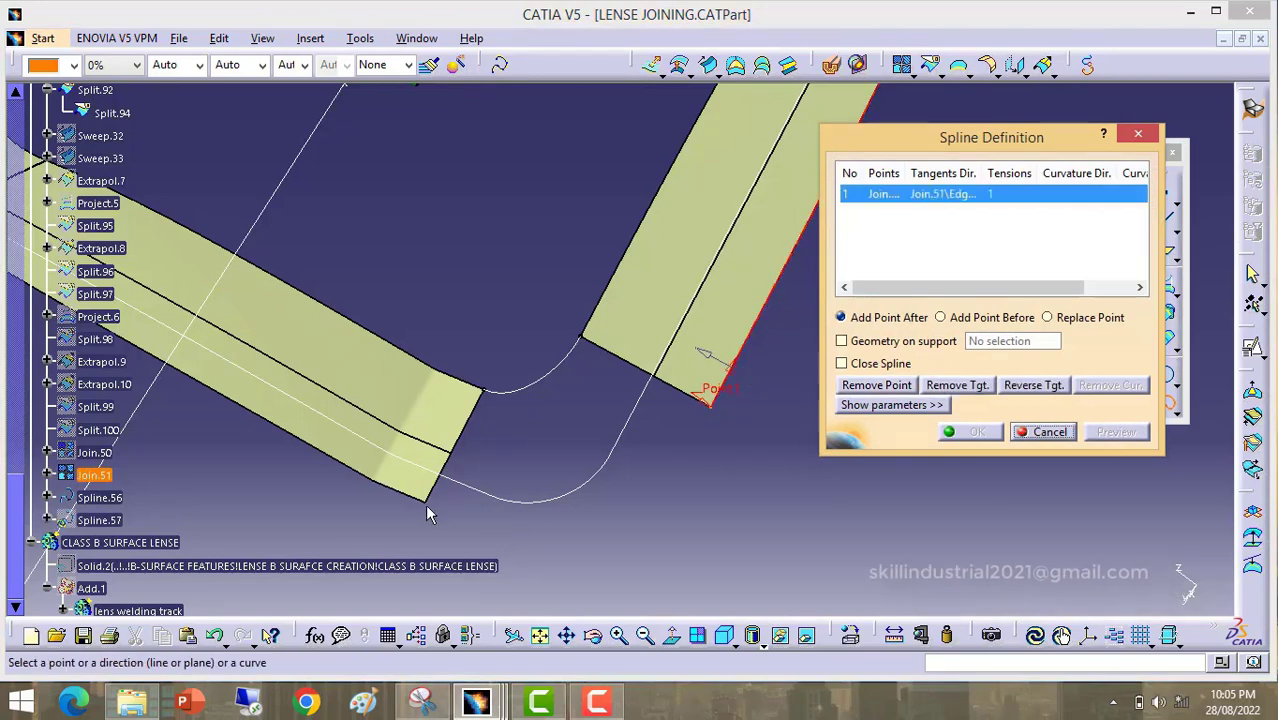
pyautogui.click(424, 500)
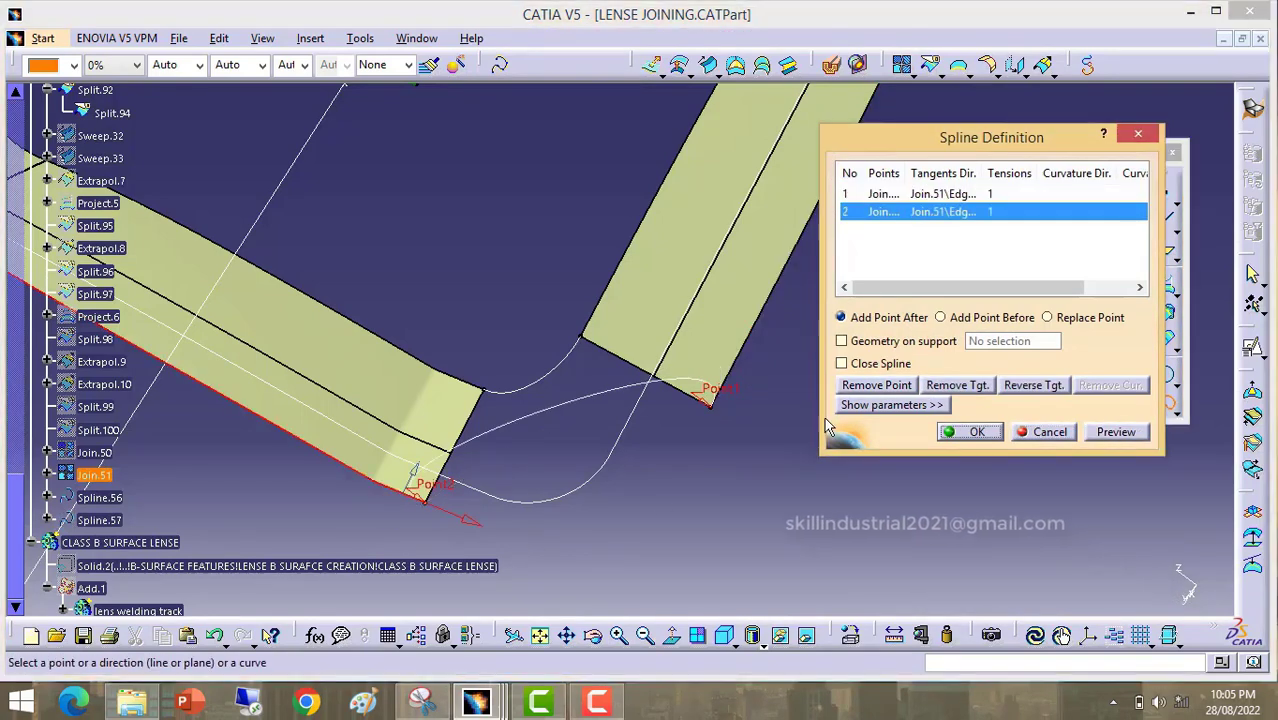
pyautogui.click(1018, 387)
pyautogui.click(932, 196)
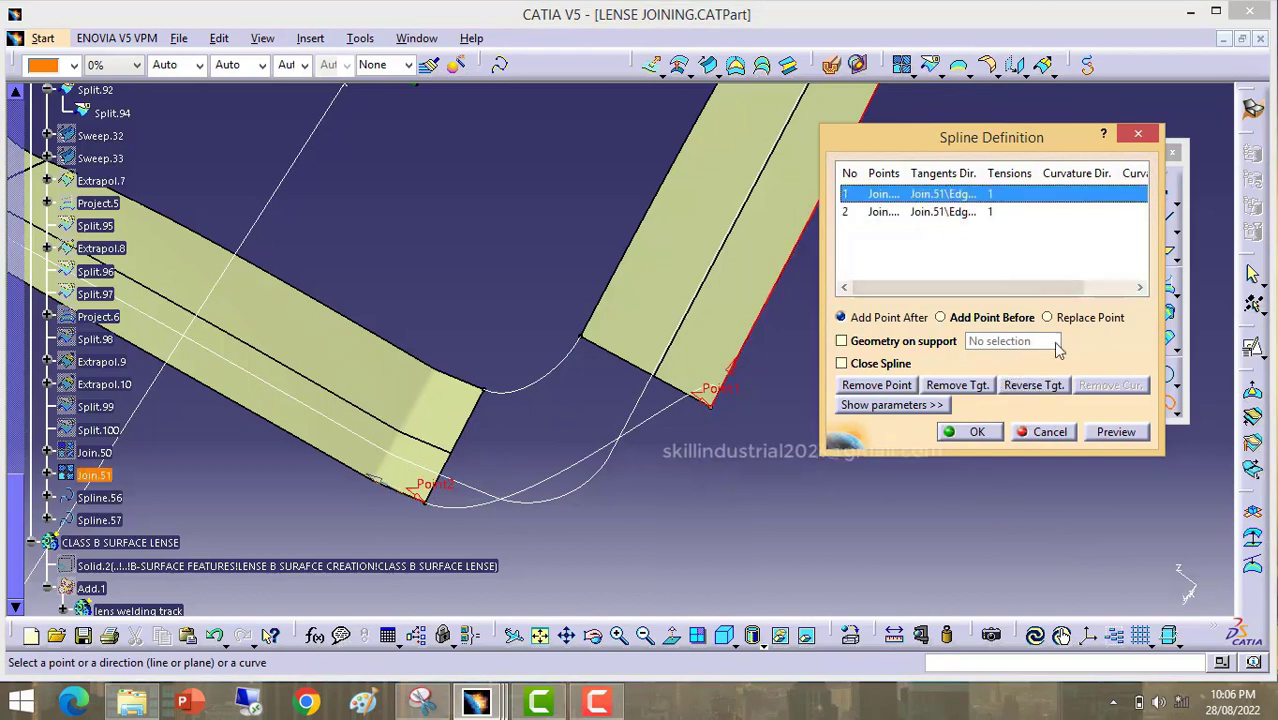
pyautogui.click(1038, 386)
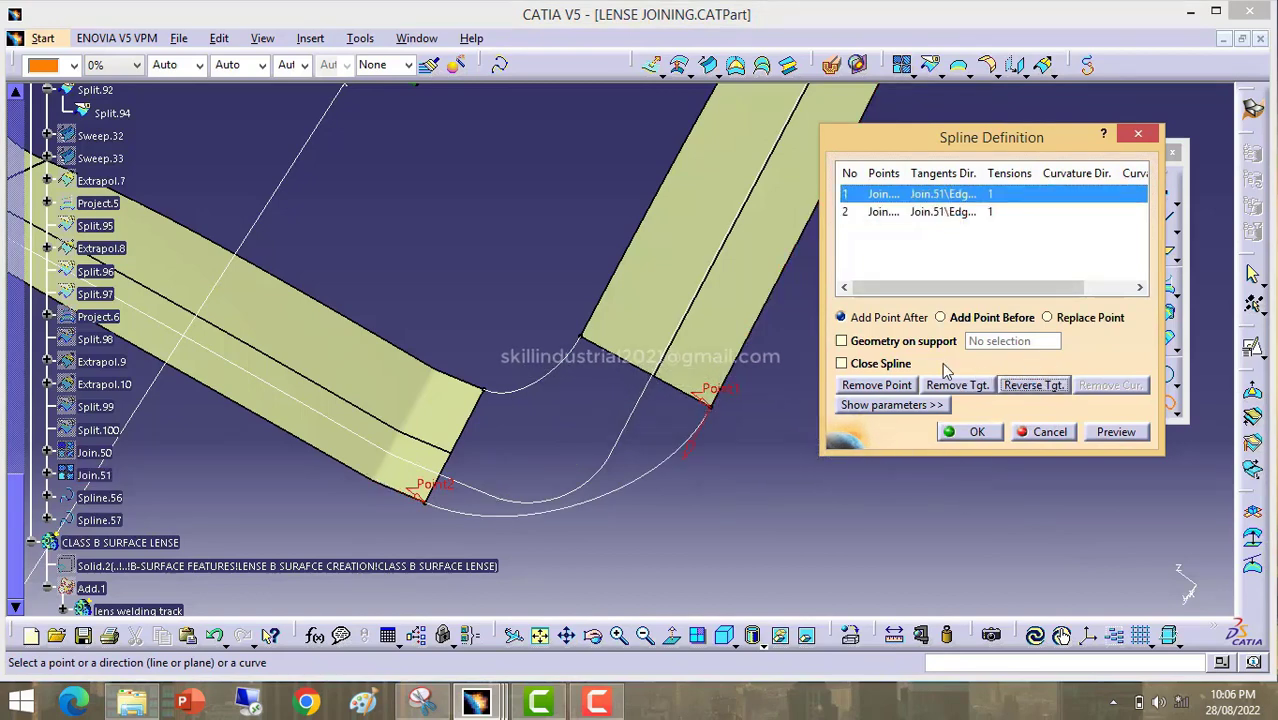
pyautogui.click(886, 405)
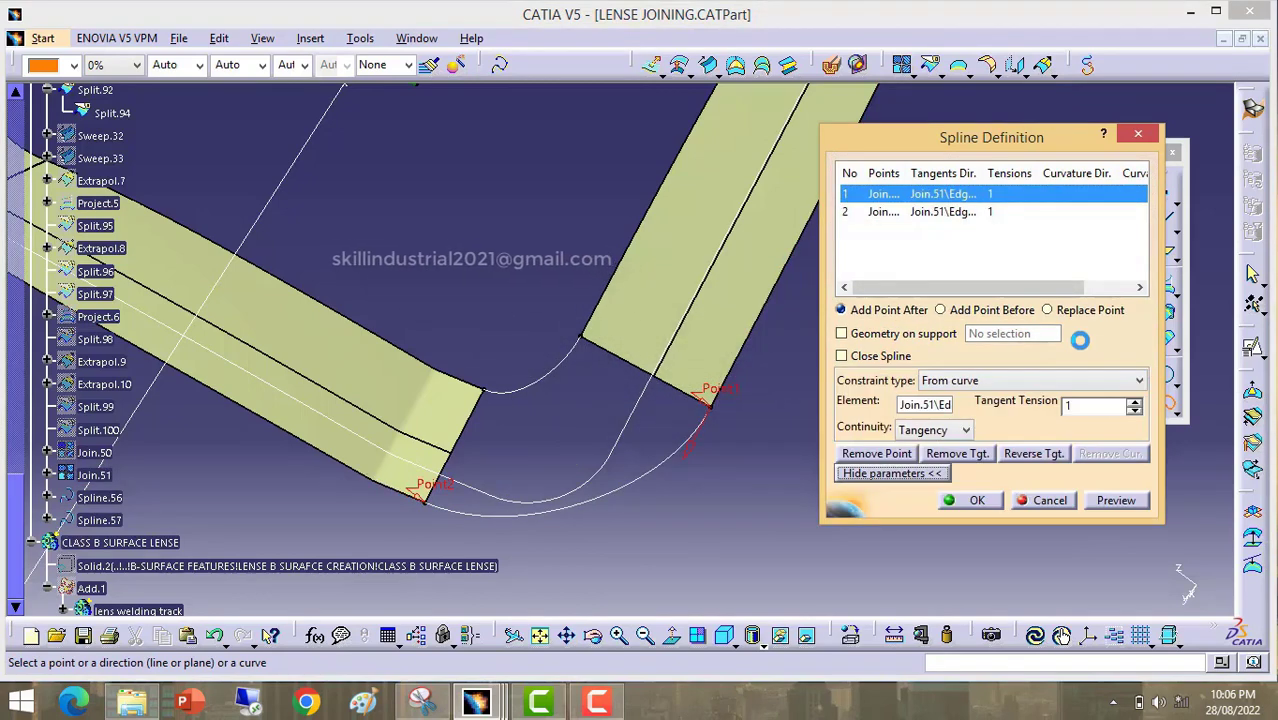
pyautogui.click(1134, 411)
pyautogui.click(1134, 411)
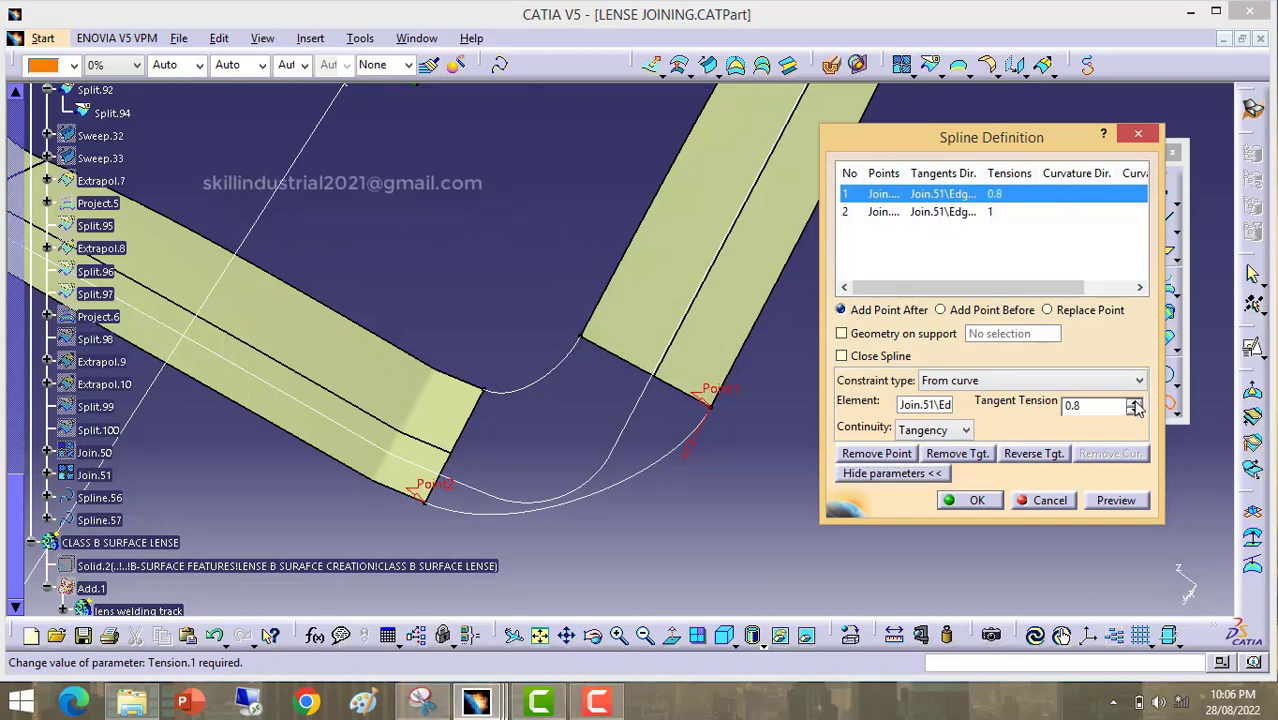
pyautogui.click(1134, 401)
pyautogui.click(1134, 401)
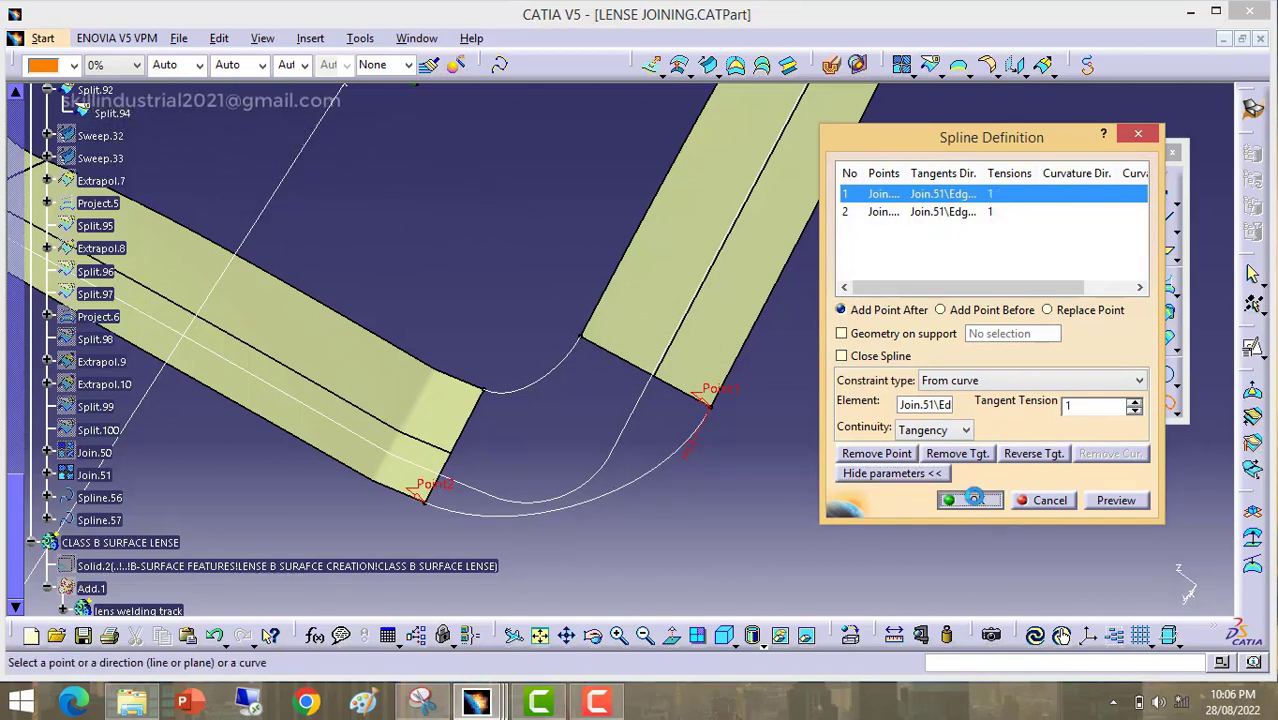
pyautogui.click(970, 499)
pyautogui.click(903, 66)
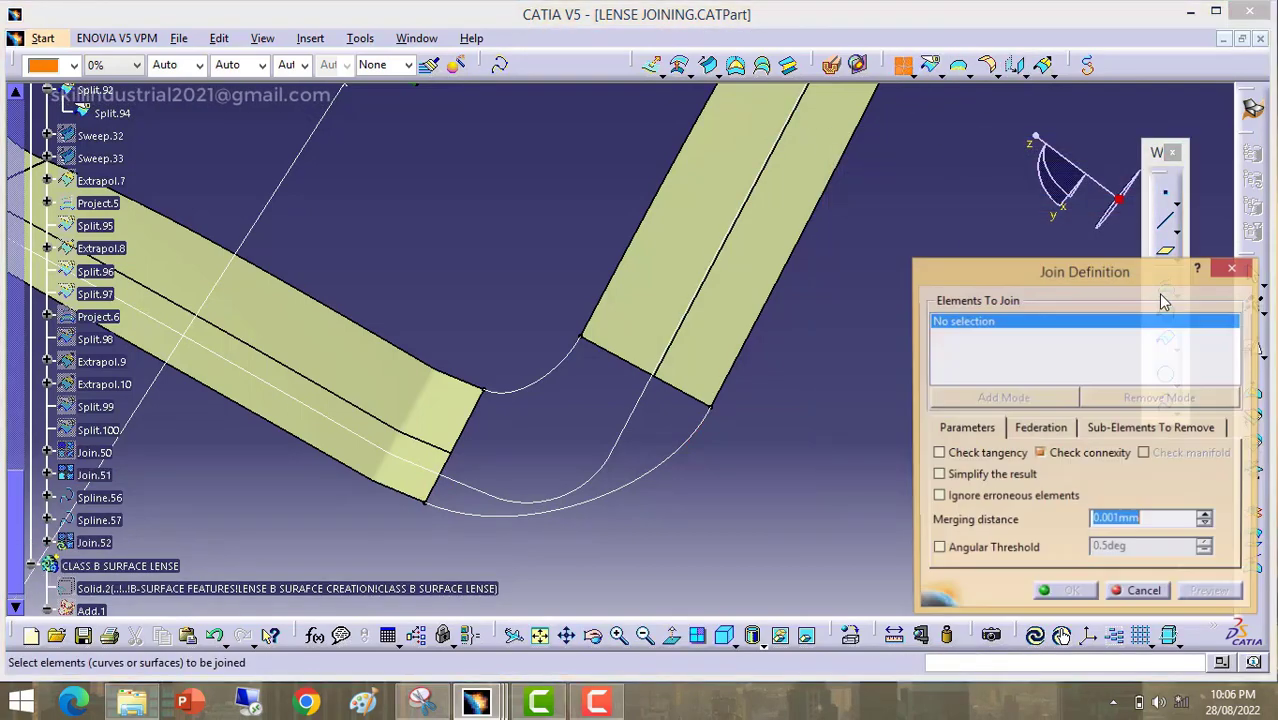
pyautogui.rightClick(1016, 330)
pyautogui.click(1087, 459)
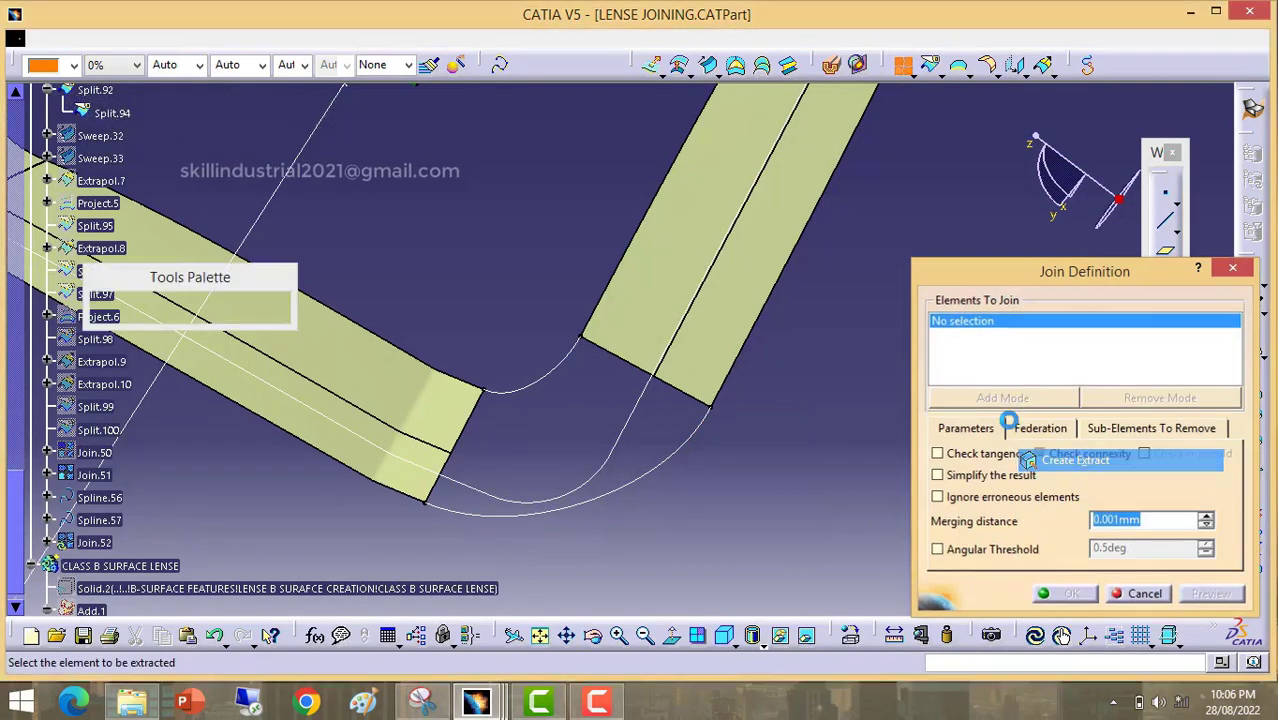
pyautogui.click(630, 360)
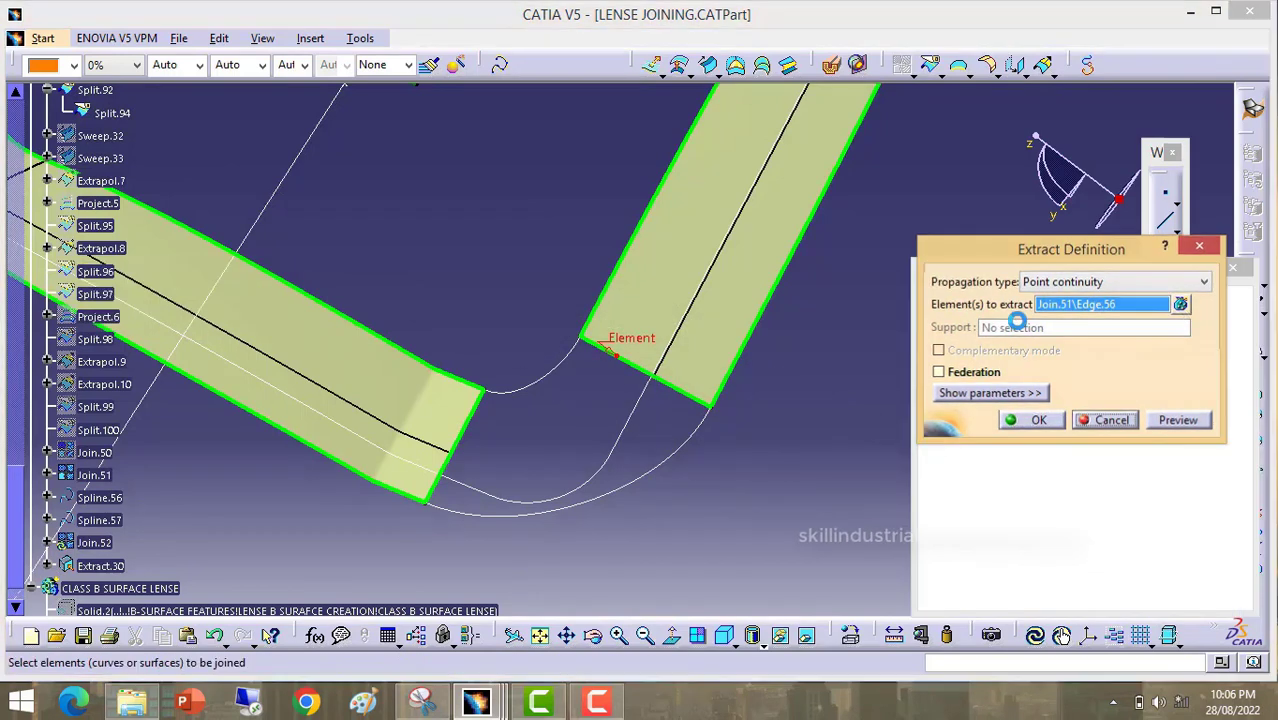
pyautogui.click(1111, 419)
pyautogui.rightClick(986, 330)
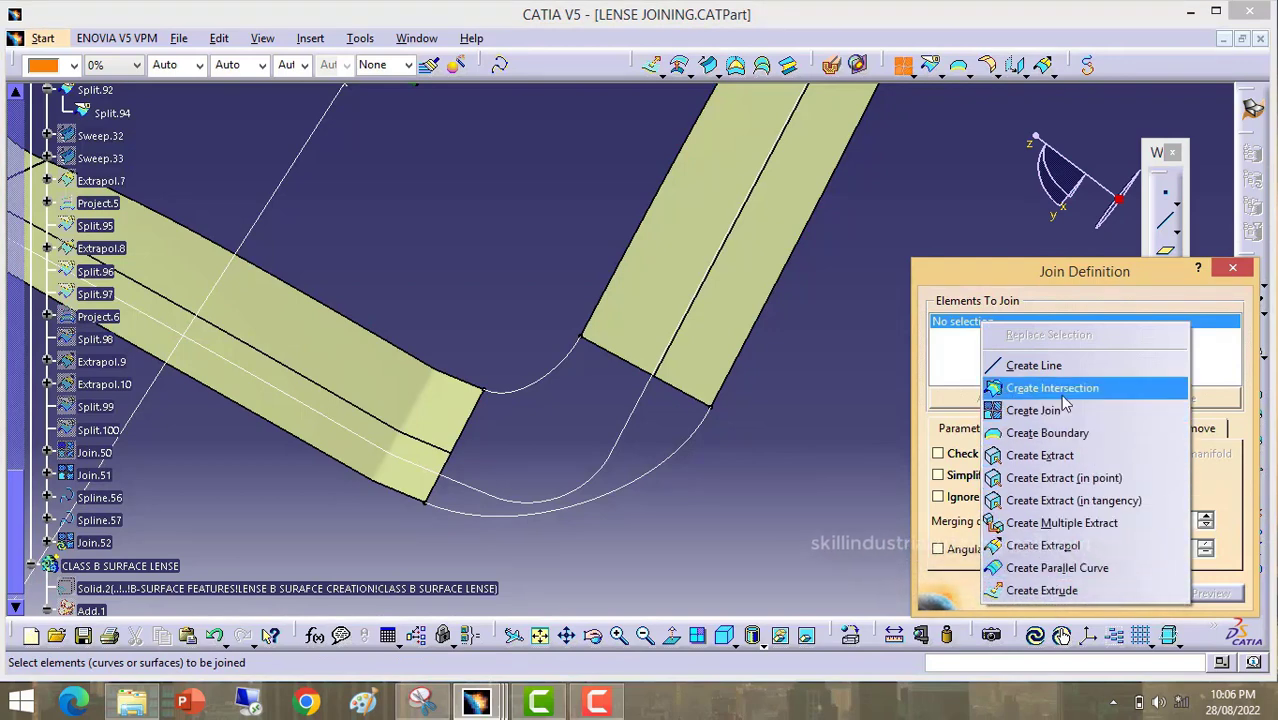
pyautogui.click(1040, 455)
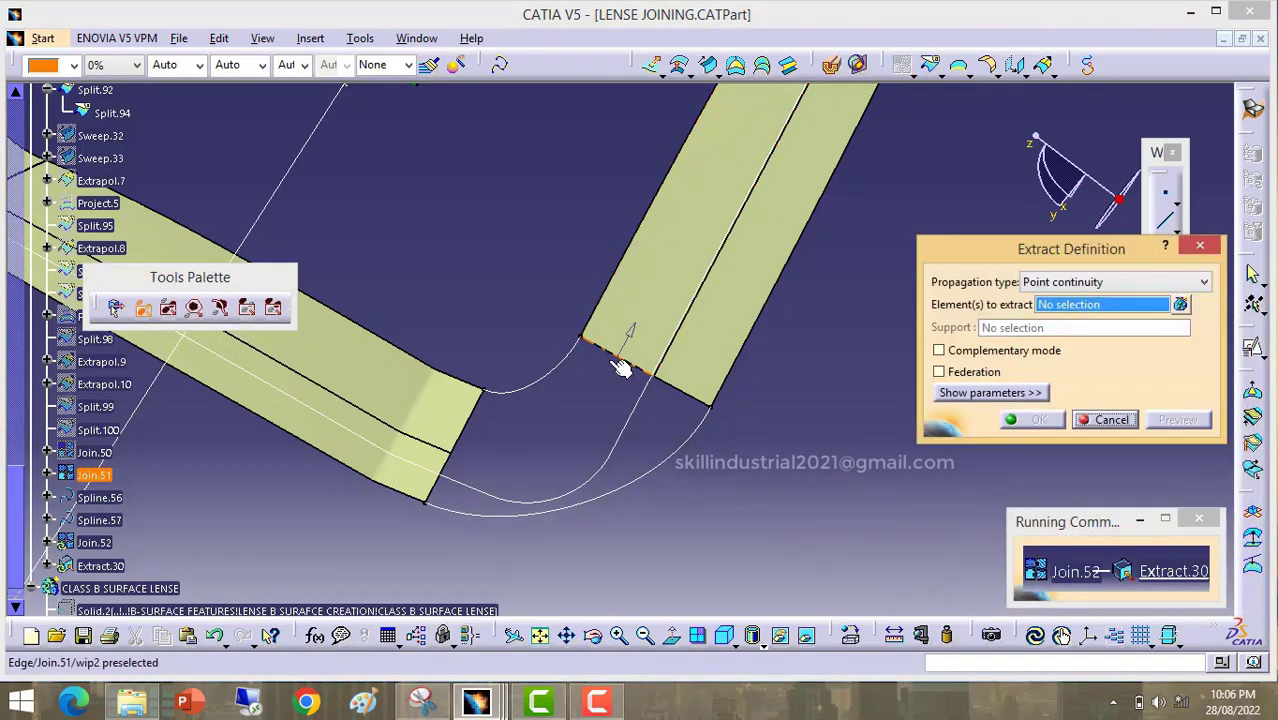
pyautogui.click(613, 354)
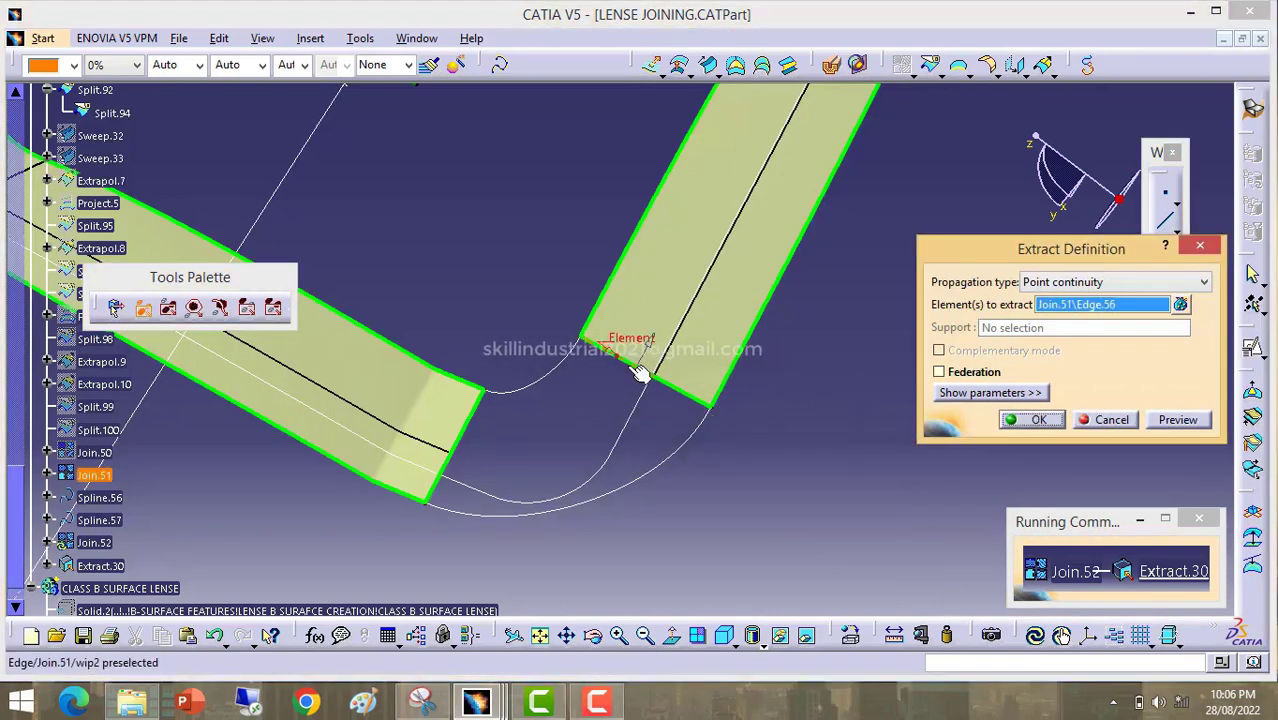
pyautogui.click(1181, 305)
pyautogui.click(1209, 584)
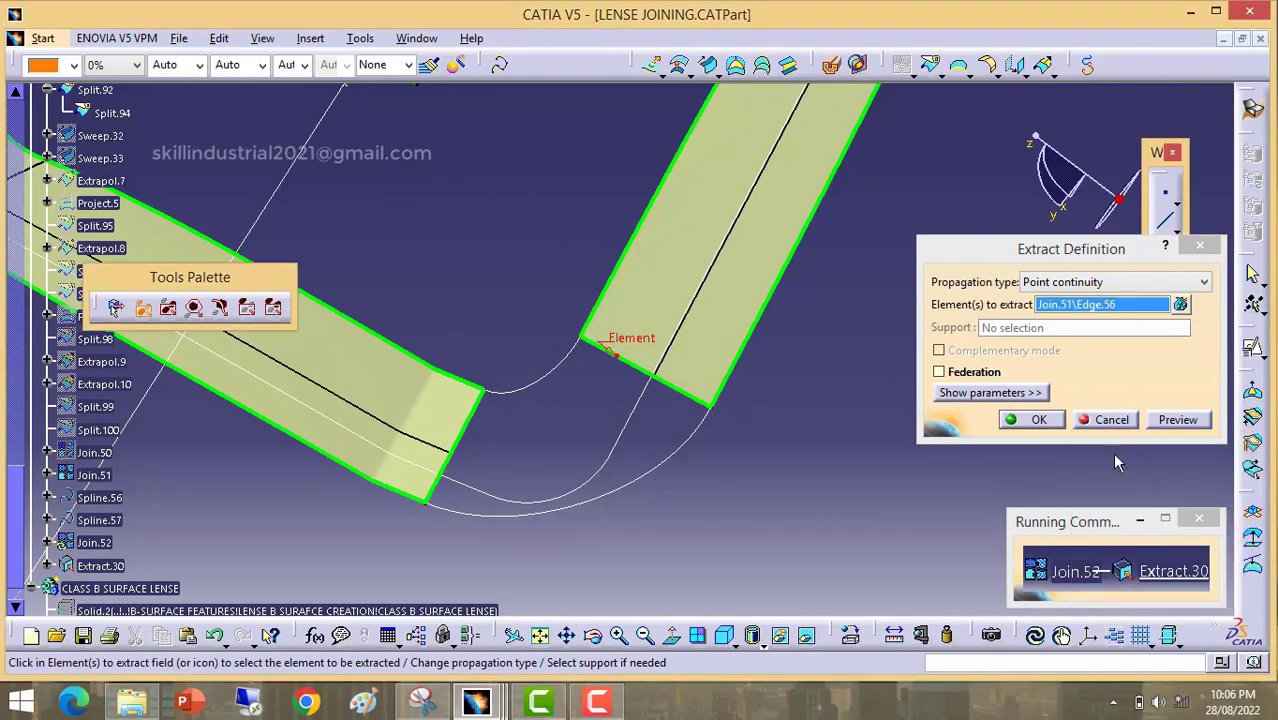
pyautogui.click(1105, 419)
pyautogui.click(1145, 593)
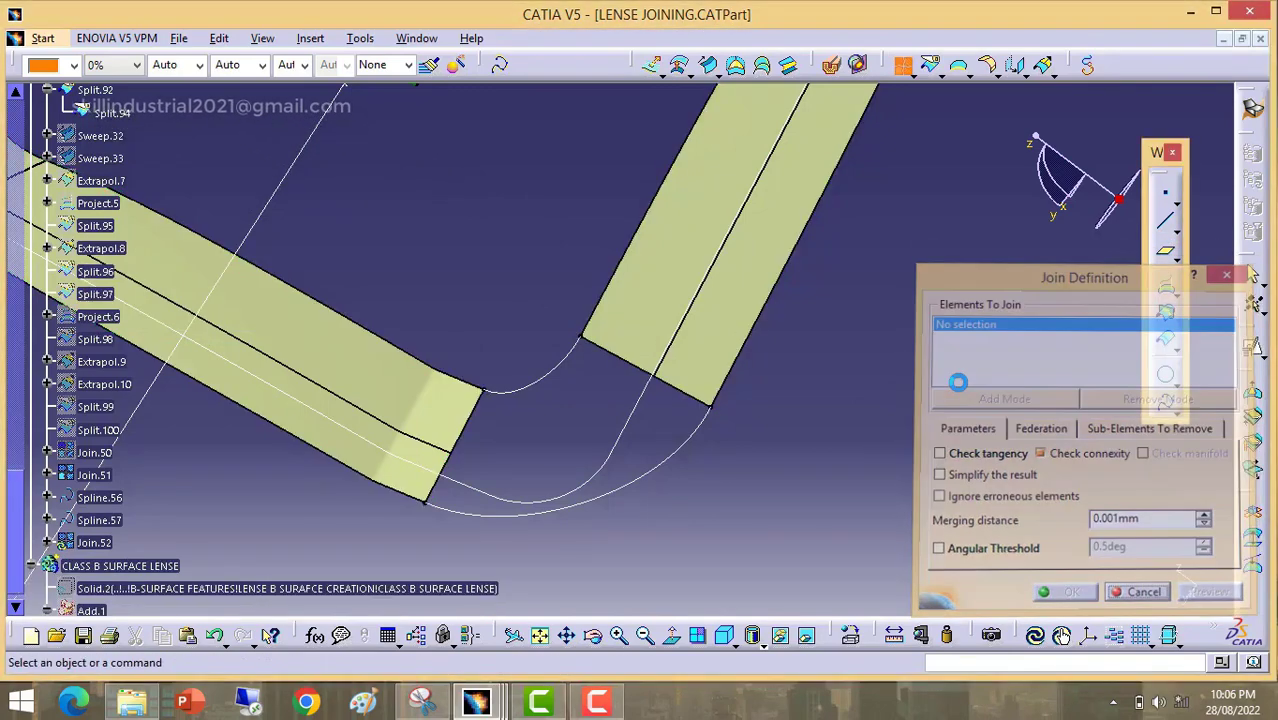
pyautogui.click(763, 66)
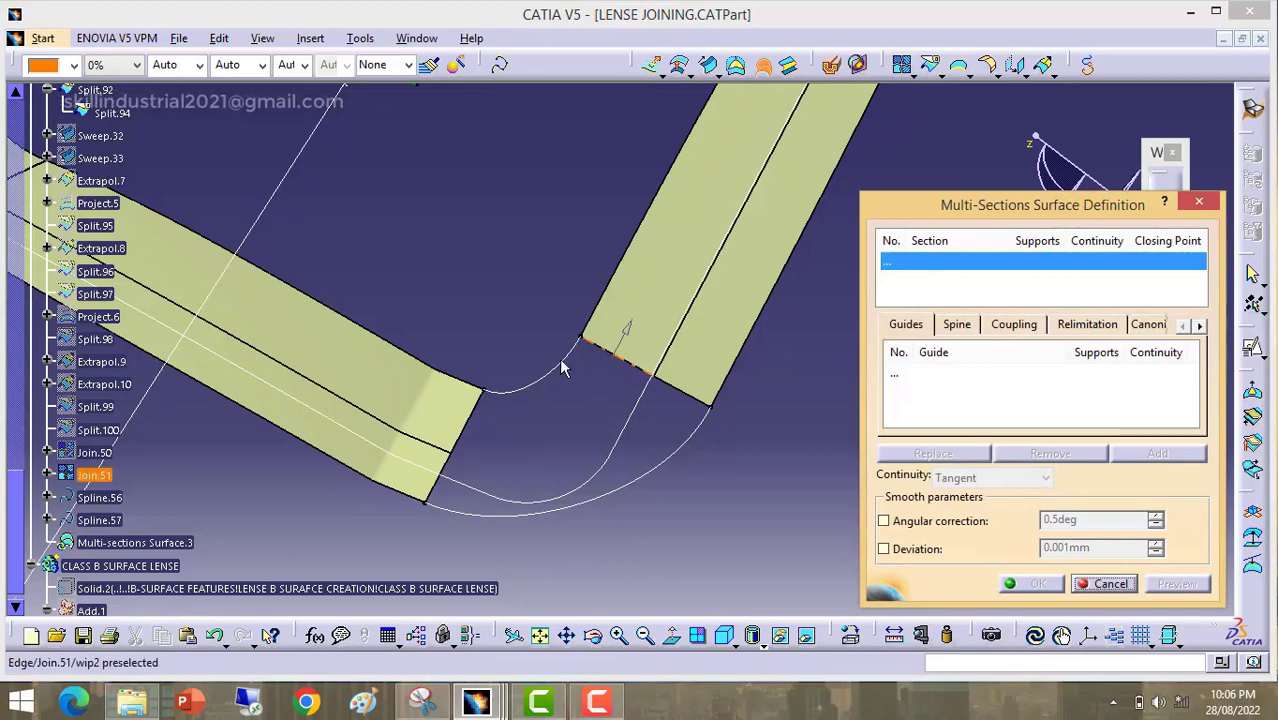
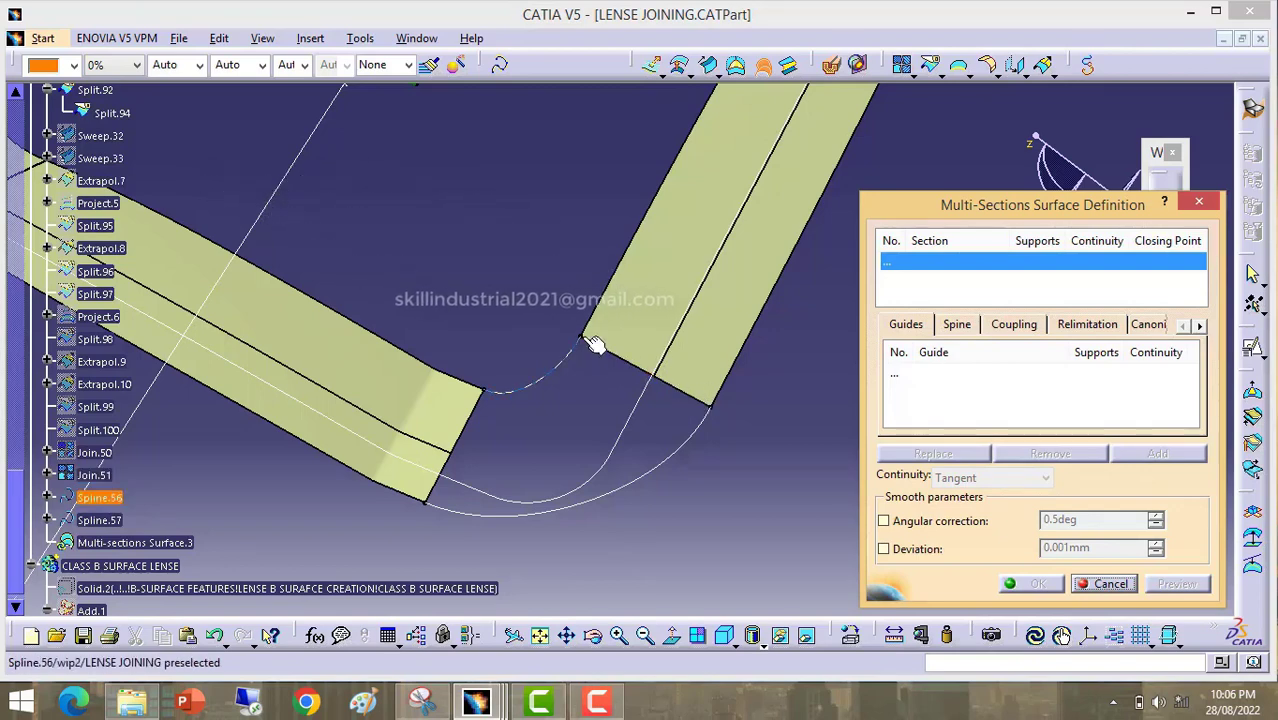
pyautogui.click(1108, 585)
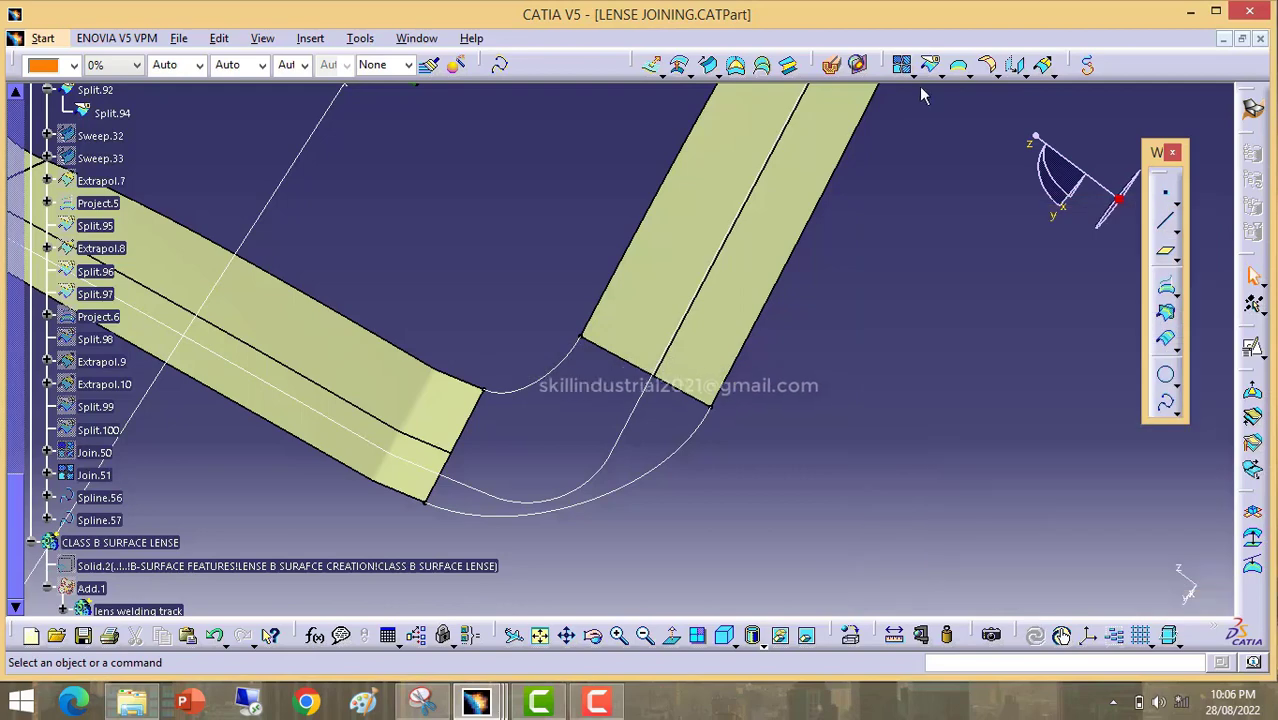
# Step: Join an extract of the upper flange arm's end edge at the gap, using tangent continuity propagation
pyautogui.click(902, 64)
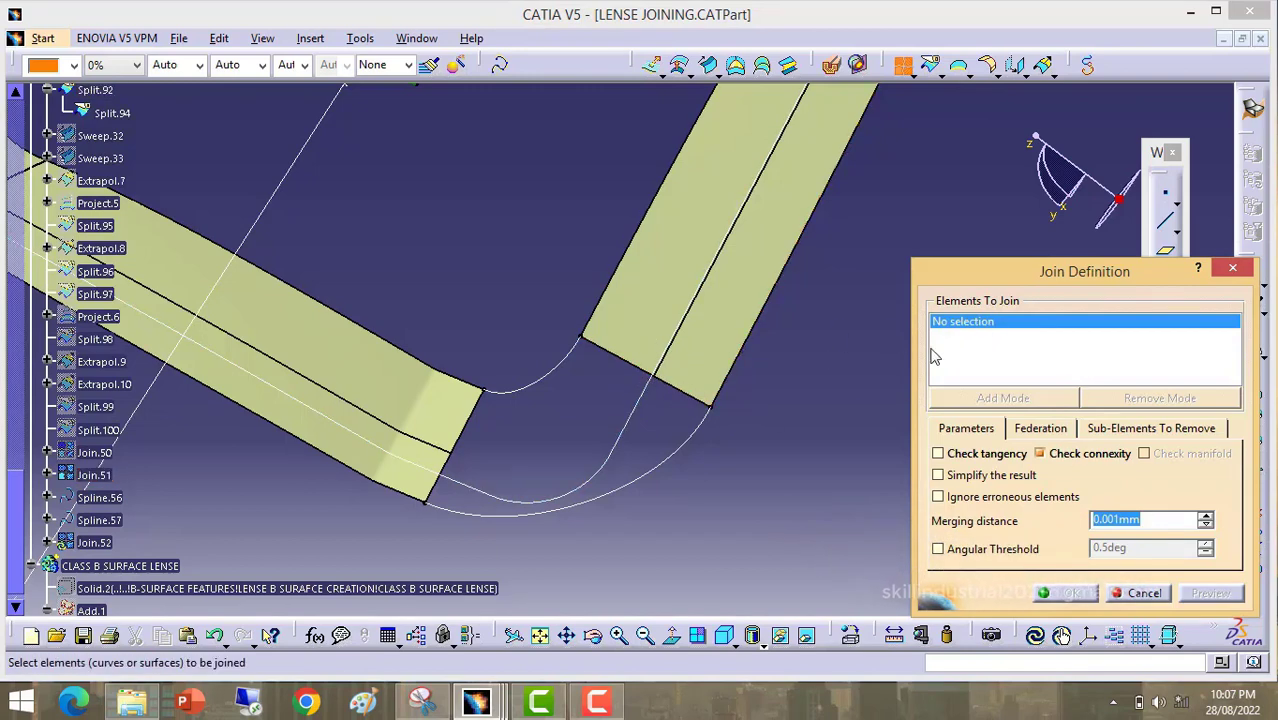
pyautogui.rightClick(965, 328)
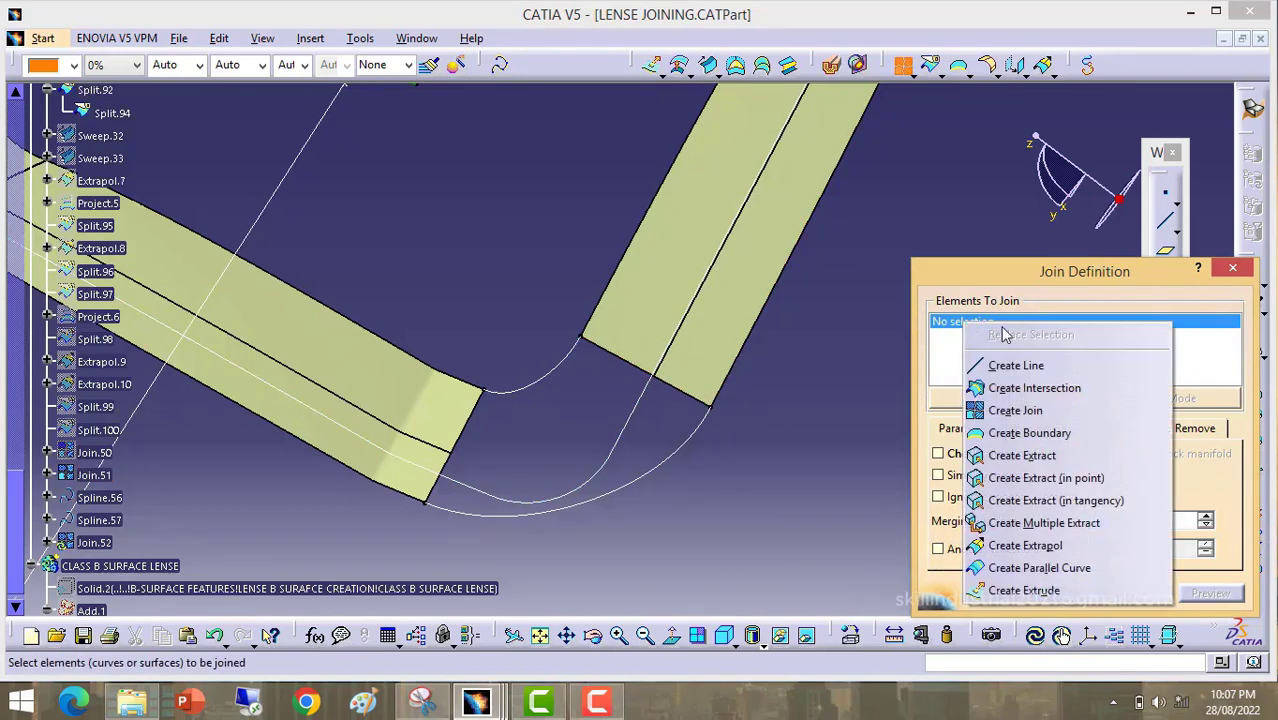
pyautogui.click(1052, 457)
pyautogui.click(1181, 305)
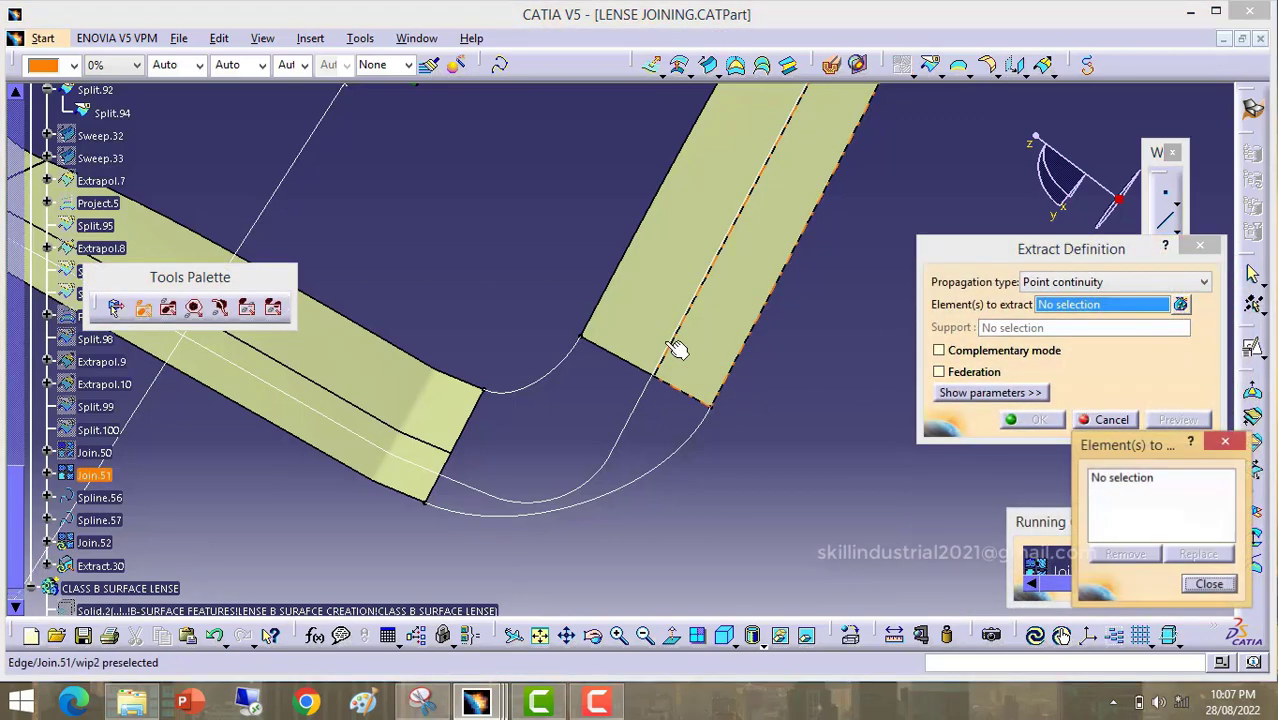
pyautogui.click(615, 354)
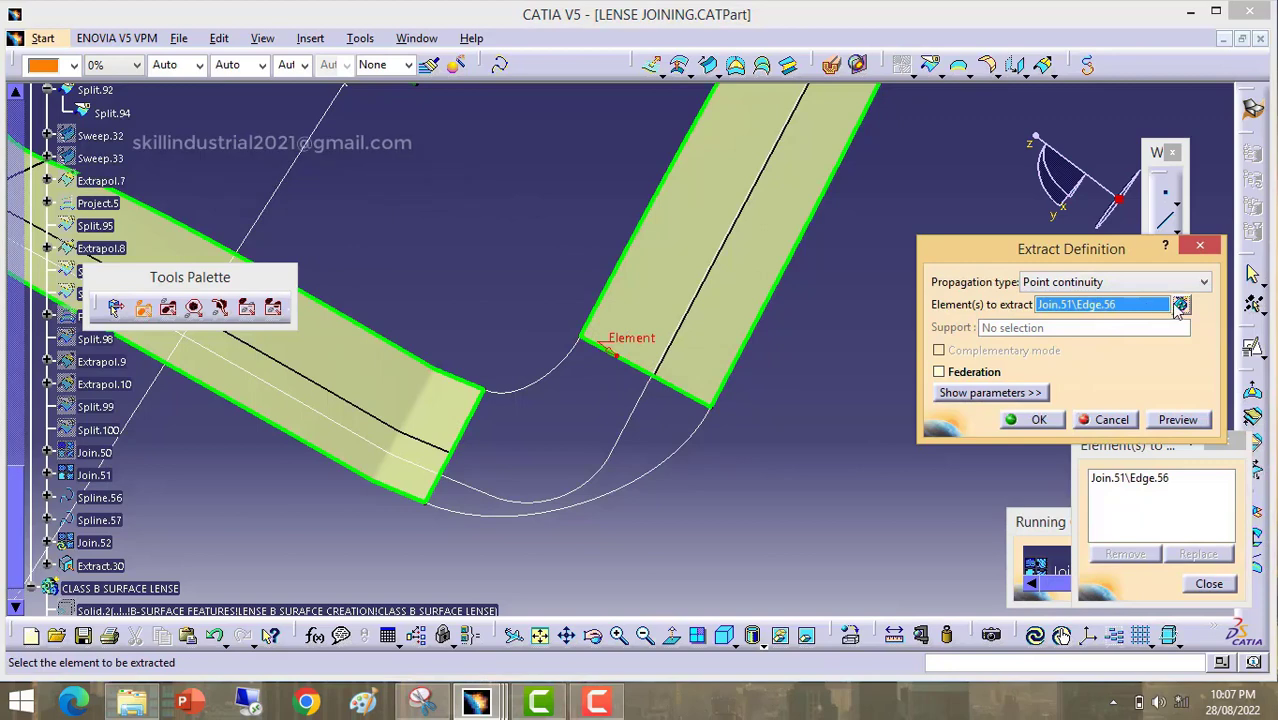
pyautogui.click(1204, 282)
pyautogui.click(1070, 308)
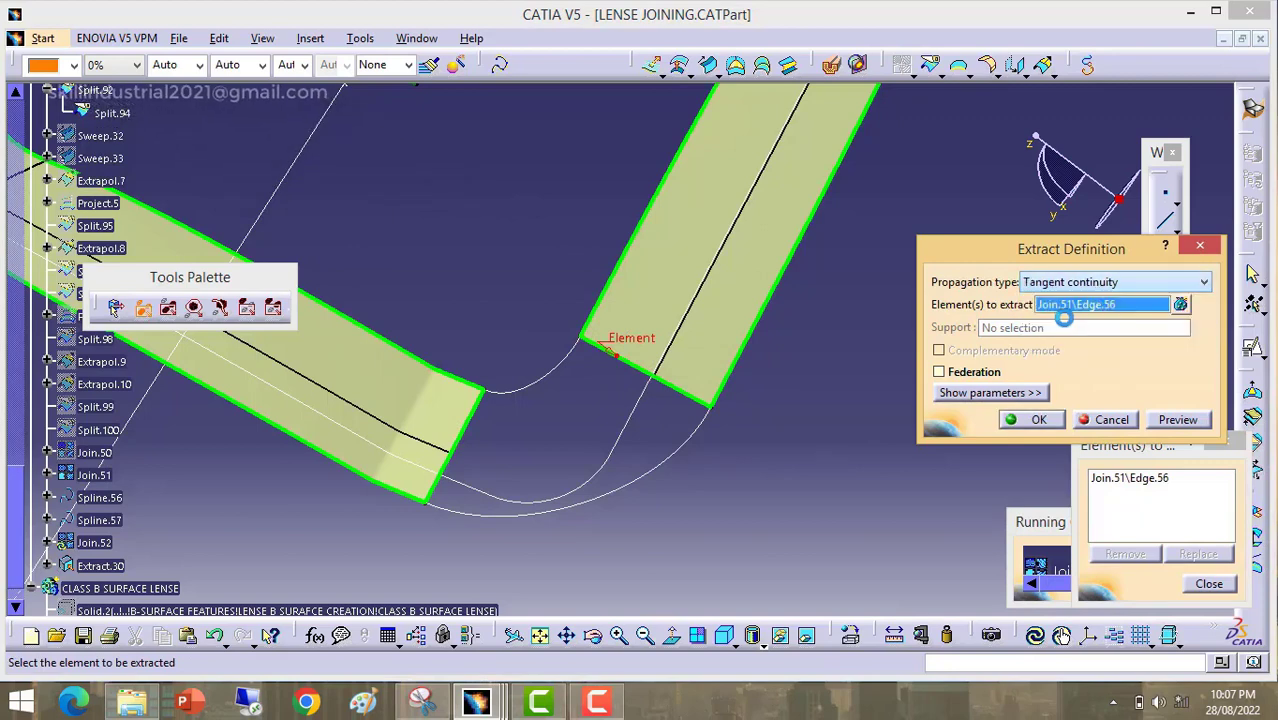
pyautogui.click(1057, 425)
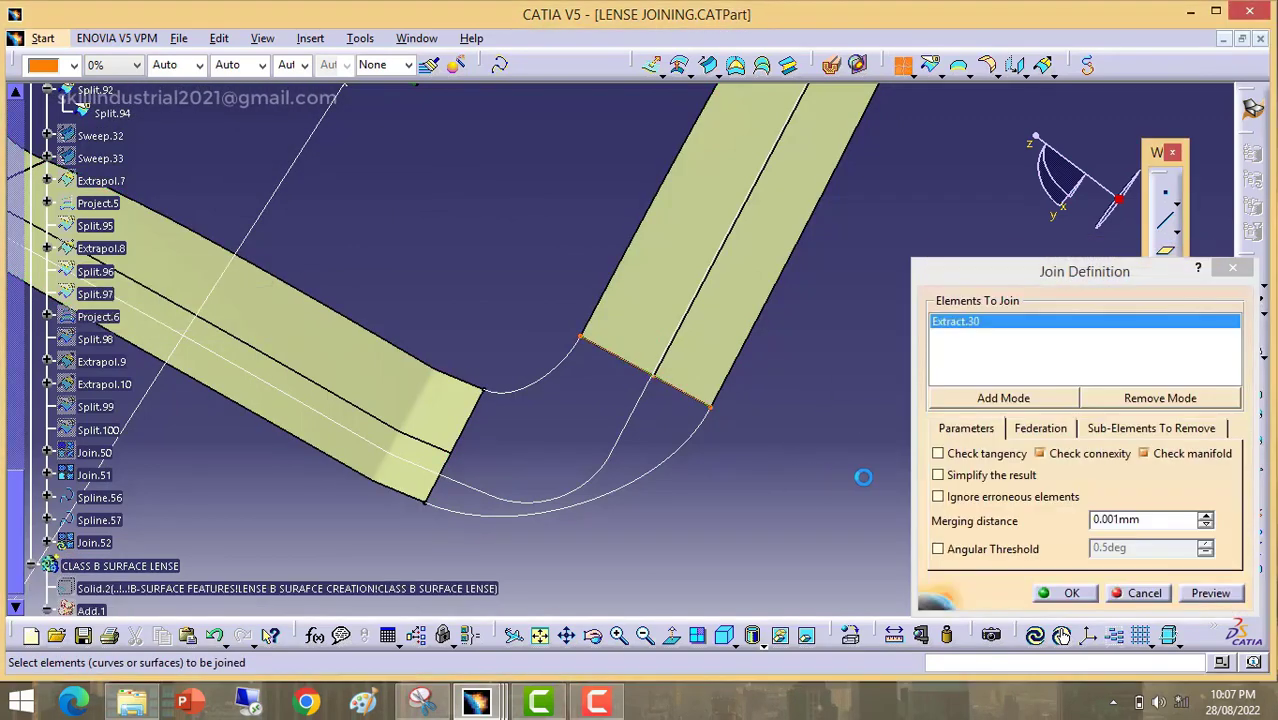
pyautogui.click(1070, 595)
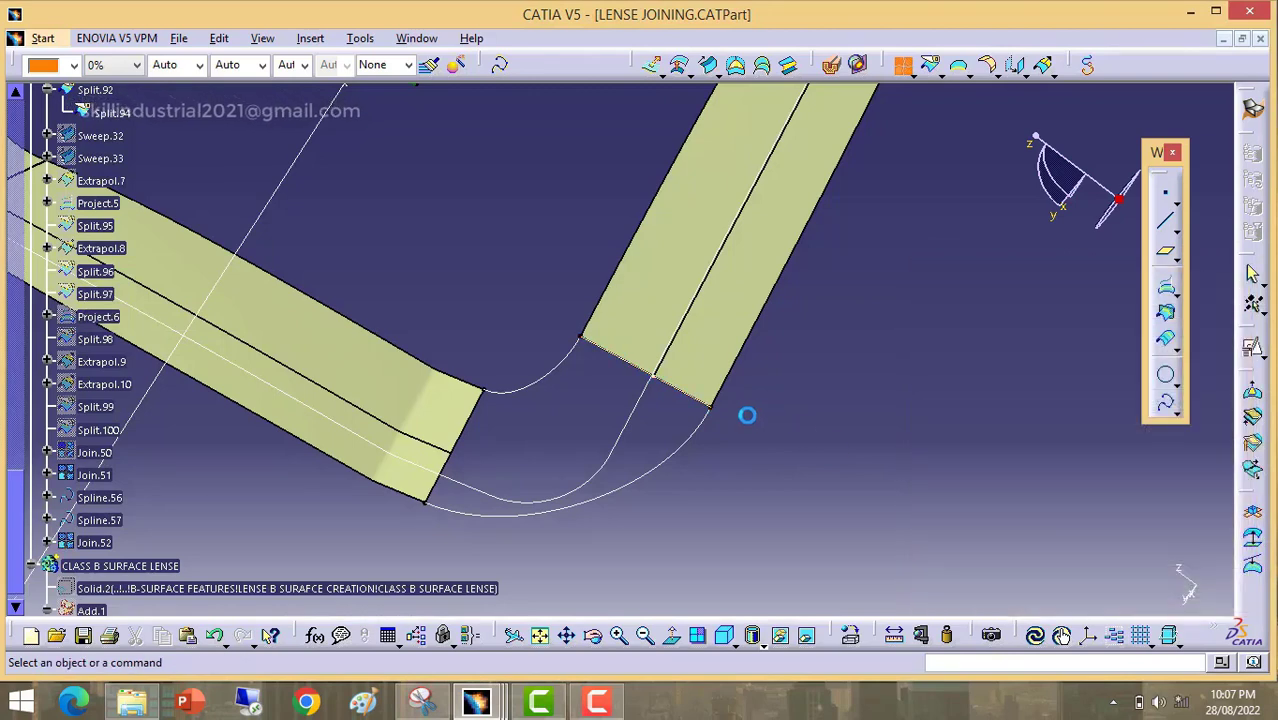
# Step: Join a tangent-continuity extract of the lower flange arm's end edge on the opposite side of the gap
pyautogui.moveTo(779, 394); pyautogui.dragTo(830, 385, button='middle')
pyautogui.click(904, 66)
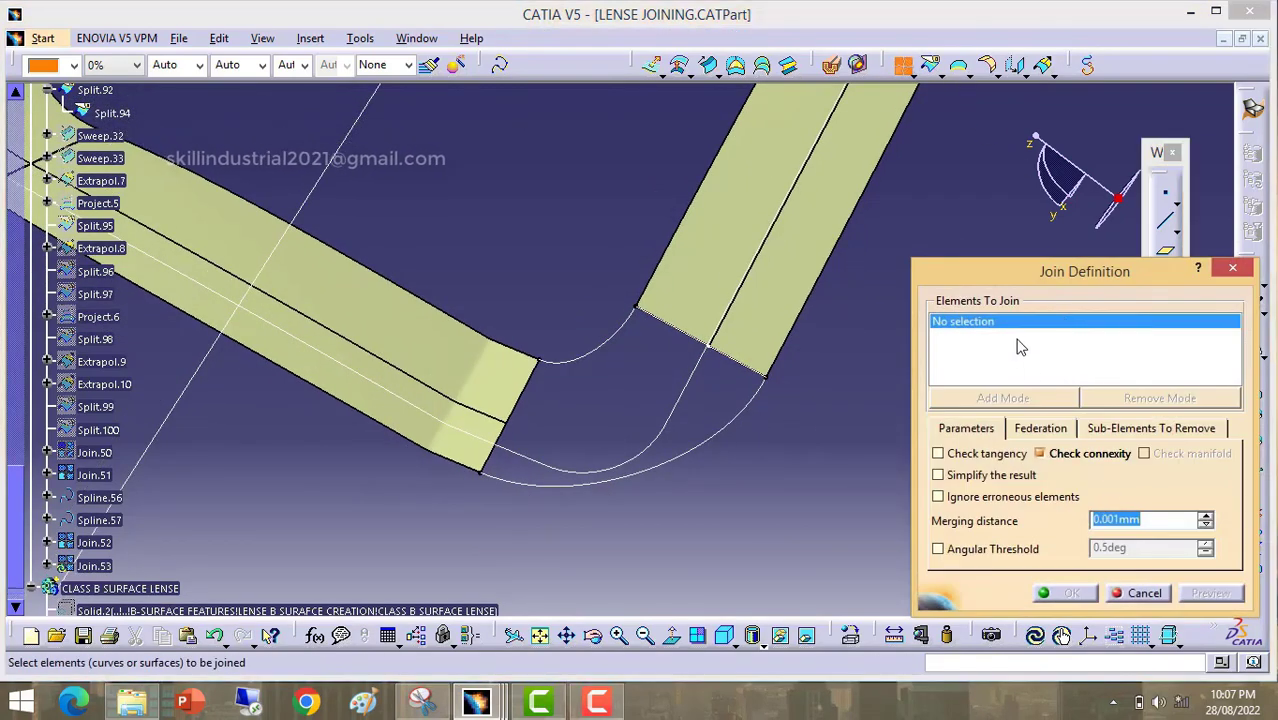
pyautogui.rightClick(1004, 345)
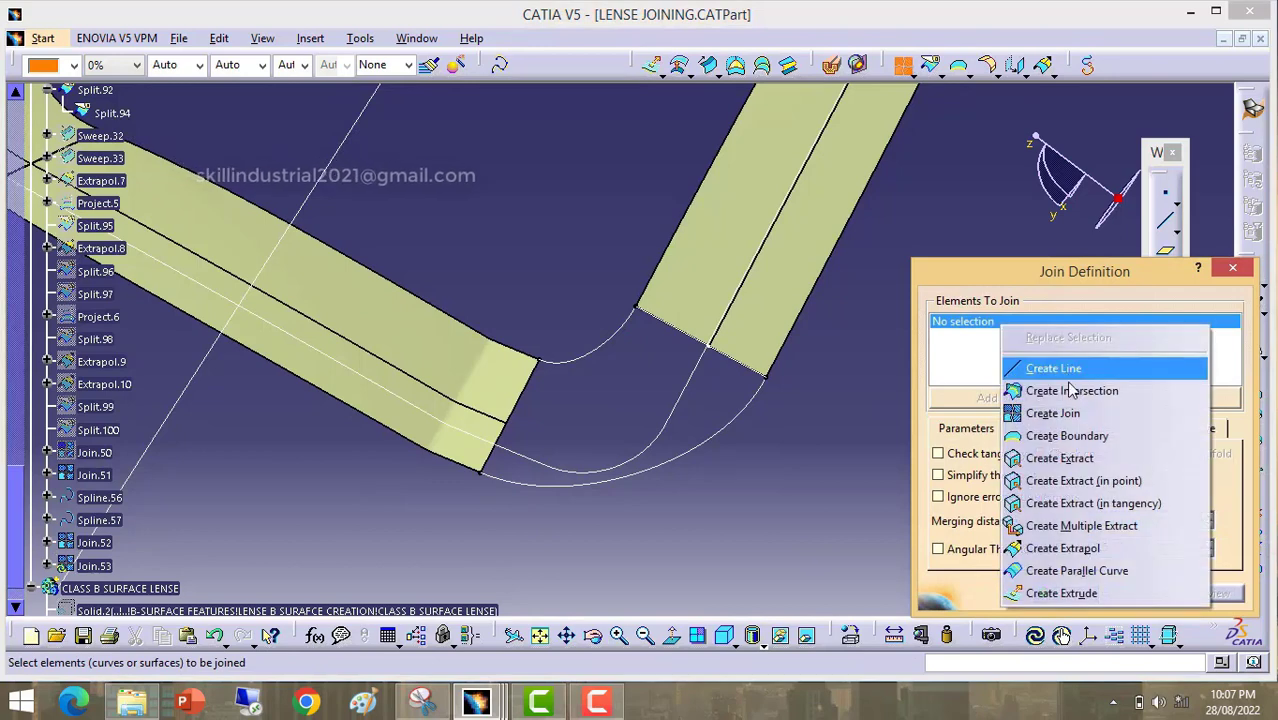
pyautogui.click(1070, 457)
pyautogui.click(522, 391)
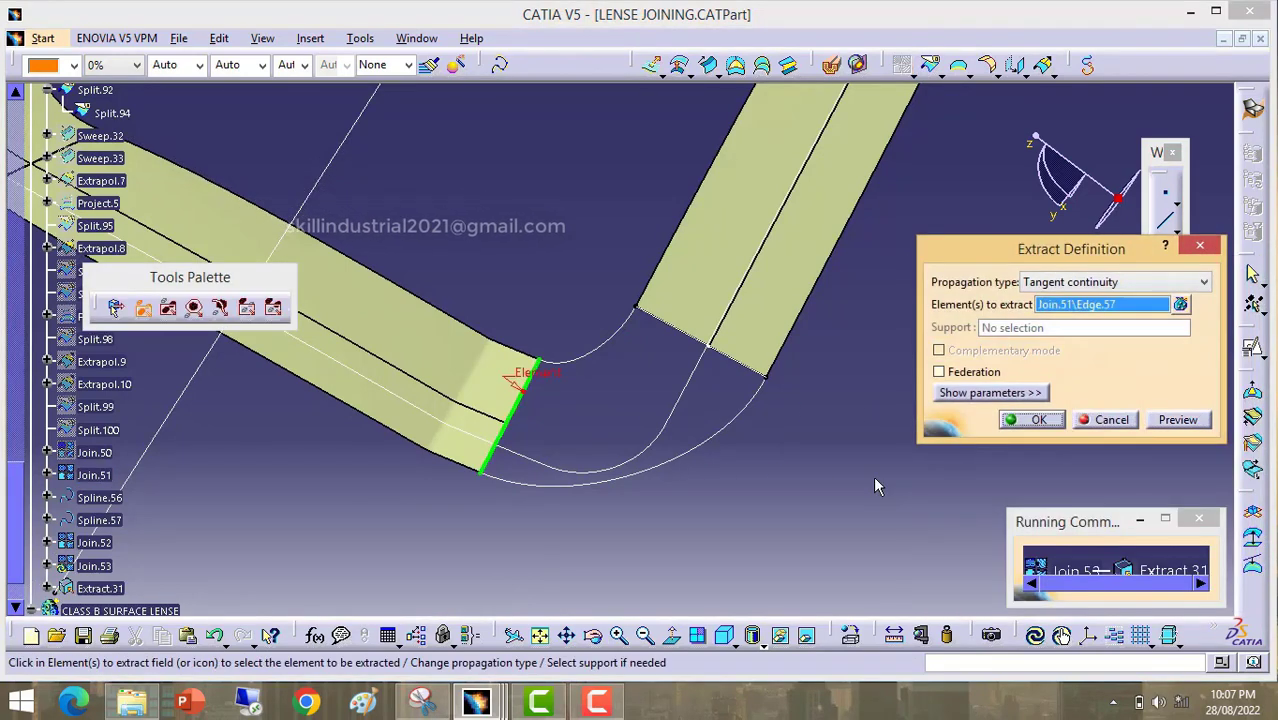
pyautogui.click(1181, 305)
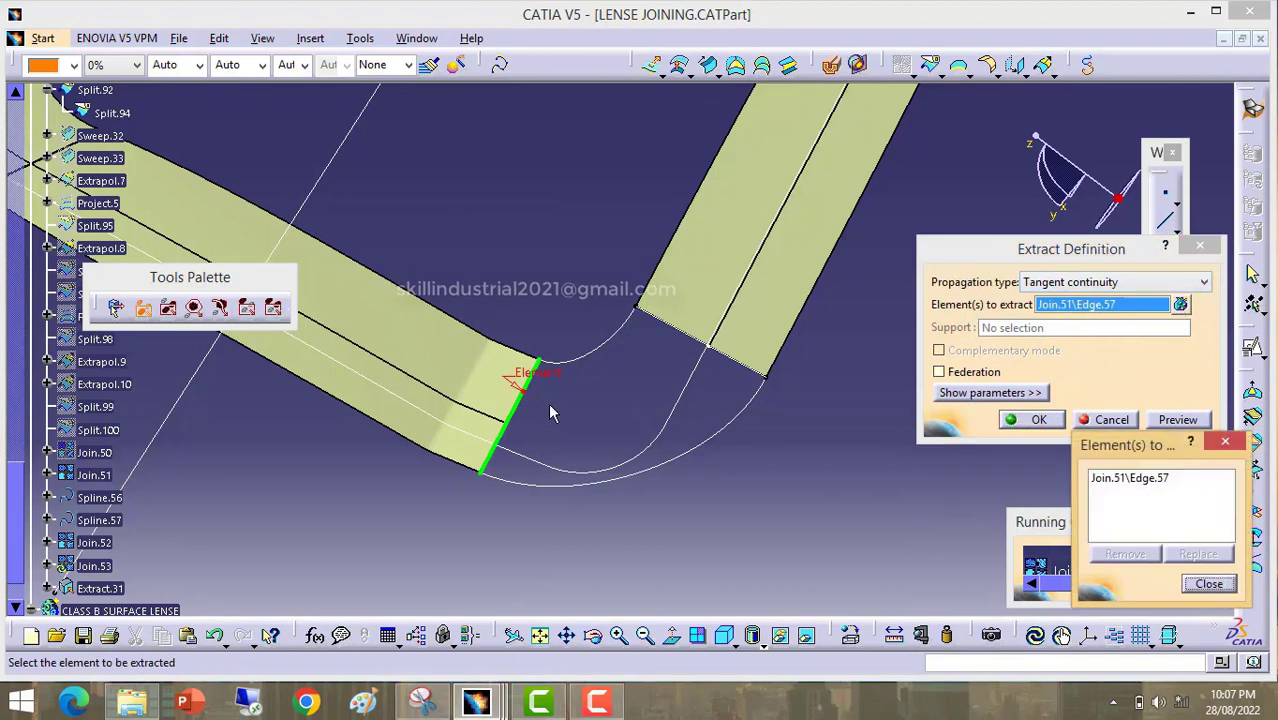
pyautogui.click(1209, 585)
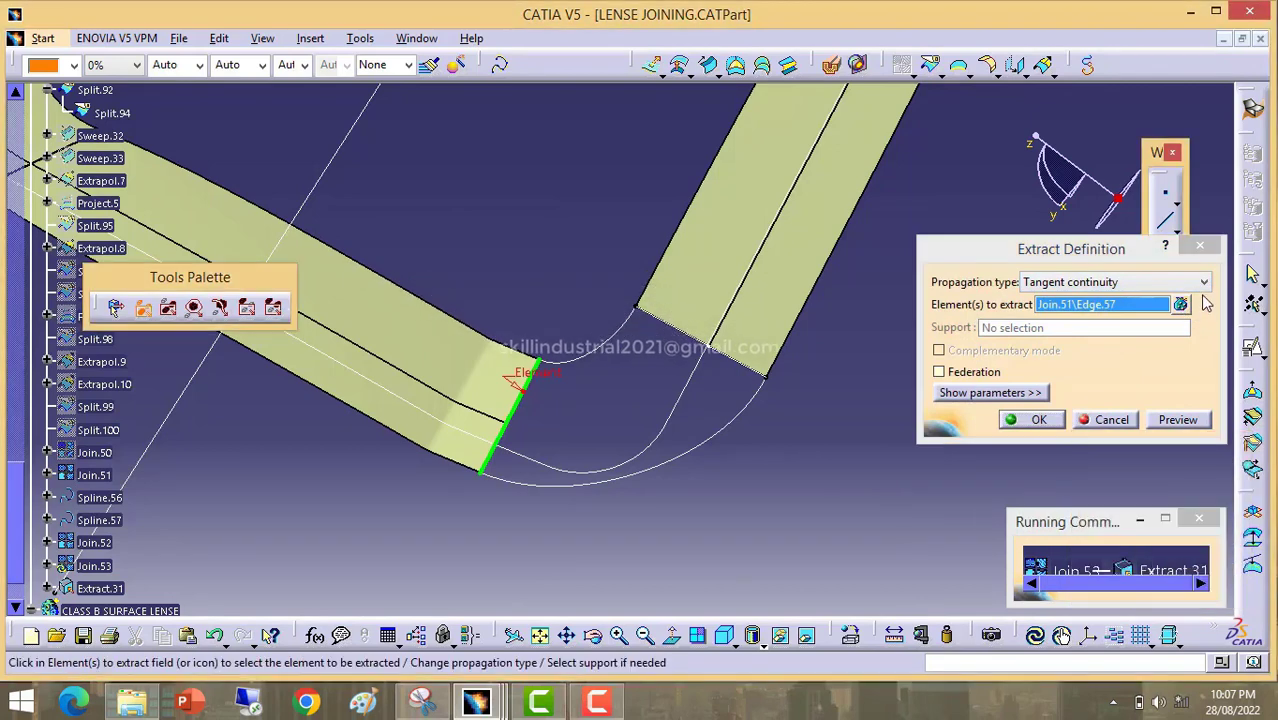
pyautogui.click(1040, 419)
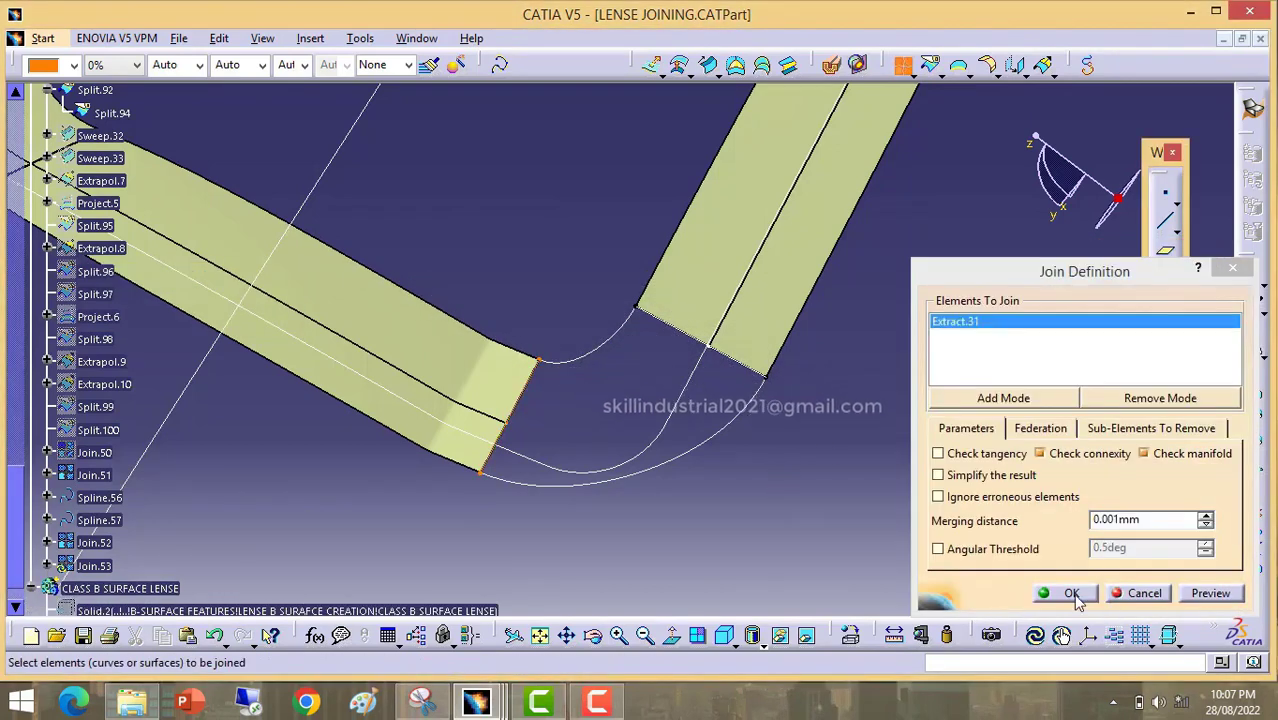
pyautogui.click(1074, 595)
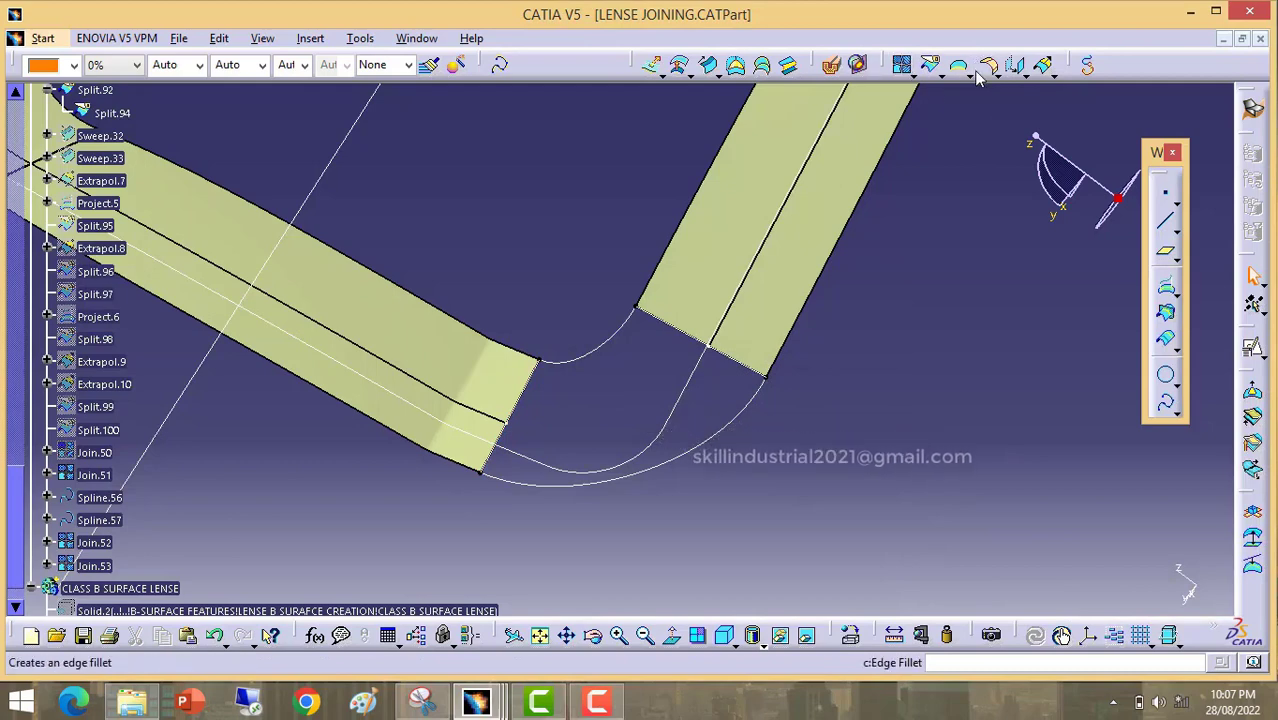
# Step: Set up a multi-sections surface between the two joined end edges, tangent to the flange surface Join.51 at both sections
pyautogui.click(789, 65)
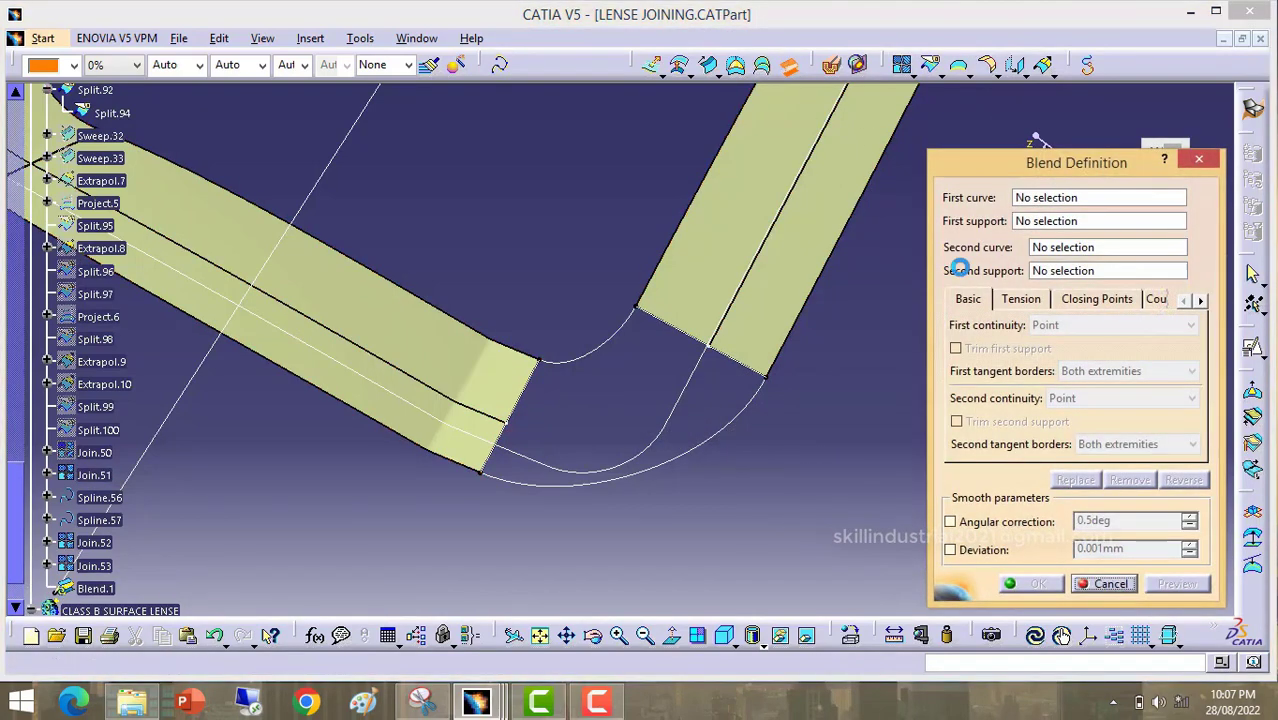
pyautogui.click(1108, 584)
pyautogui.click(763, 65)
pyautogui.click(705, 280)
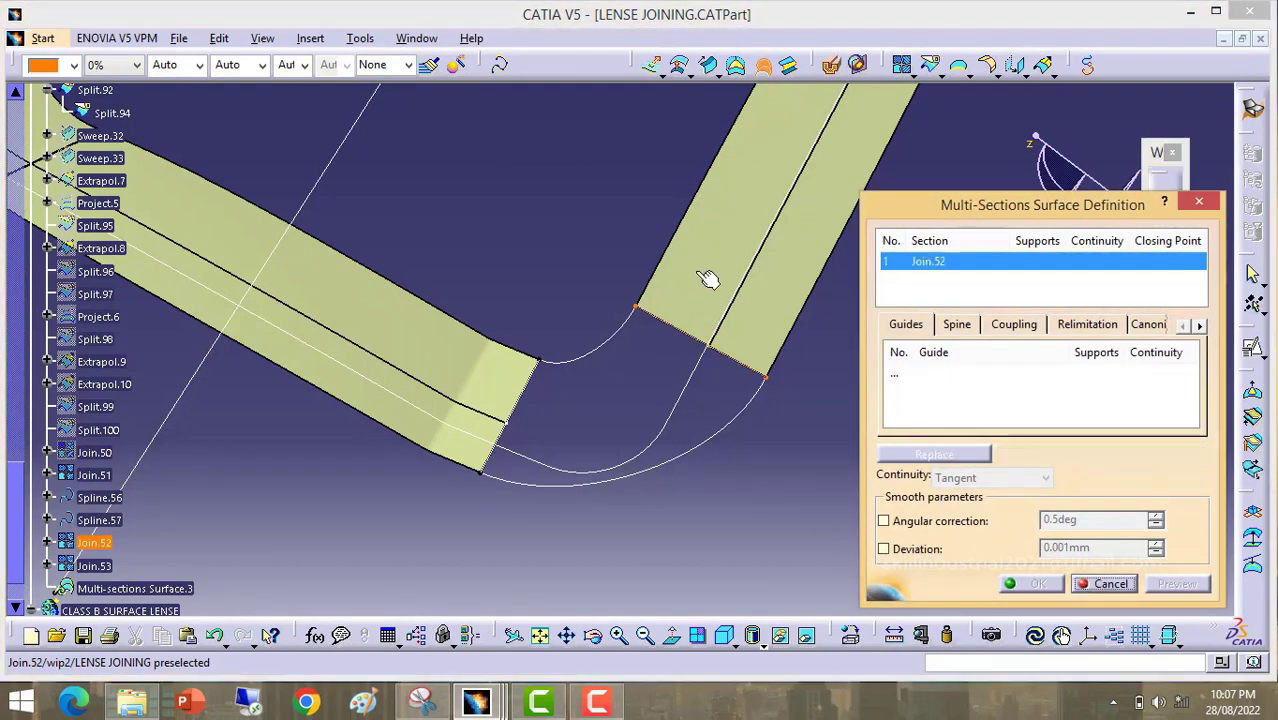
pyautogui.click(524, 400)
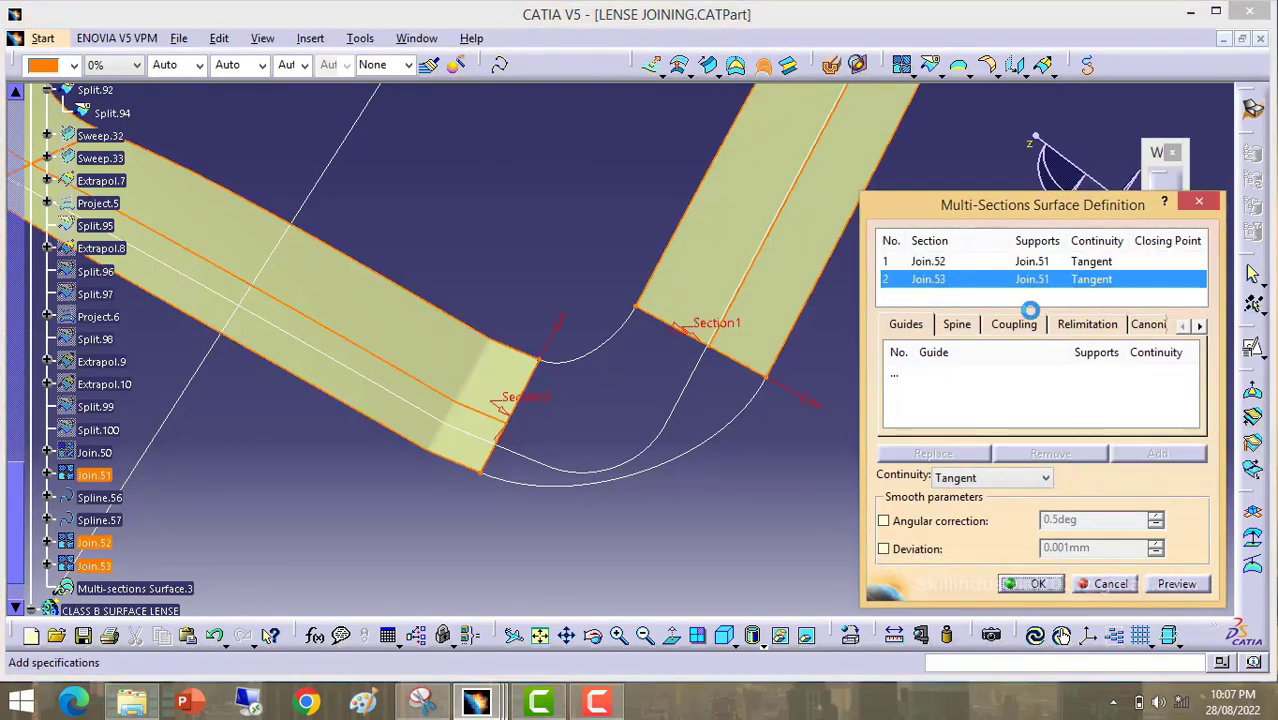
# Step: Guide the multi-sections surface along the outer spline and the inner spline, and create it to fill the flange corner
pyautogui.click(912, 376)
pyautogui.click(622, 344)
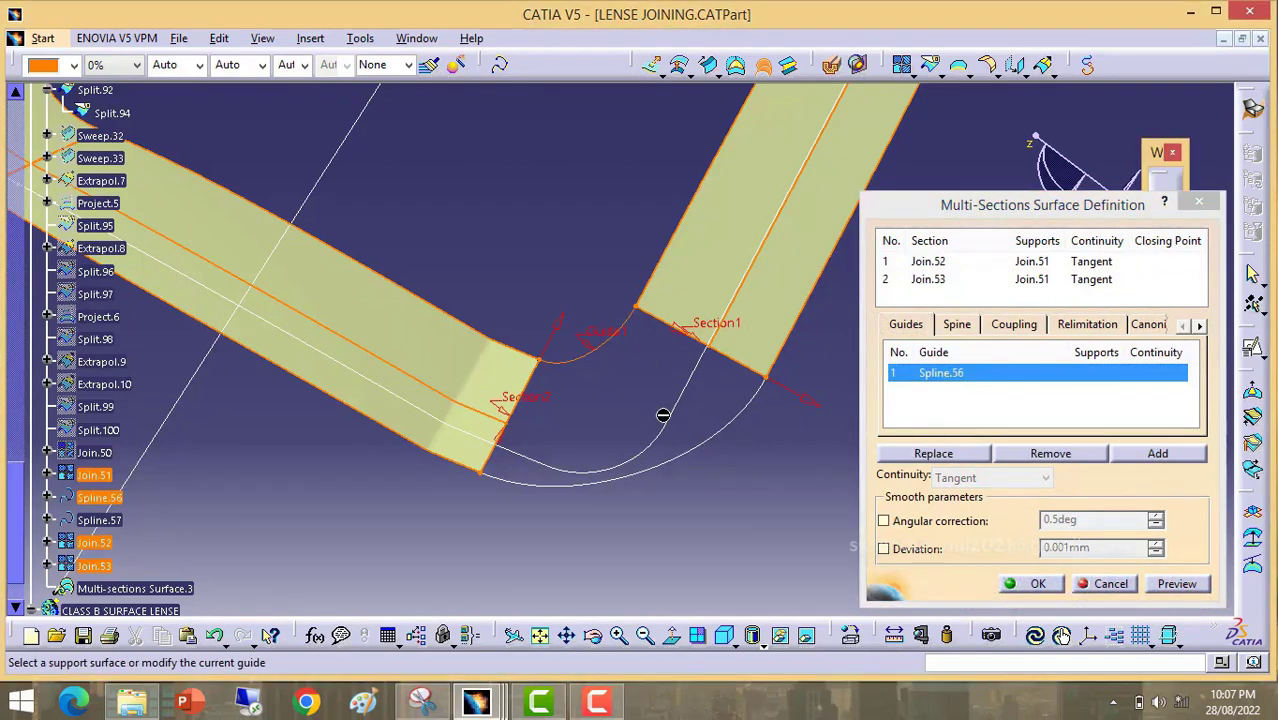
pyautogui.click(927, 390)
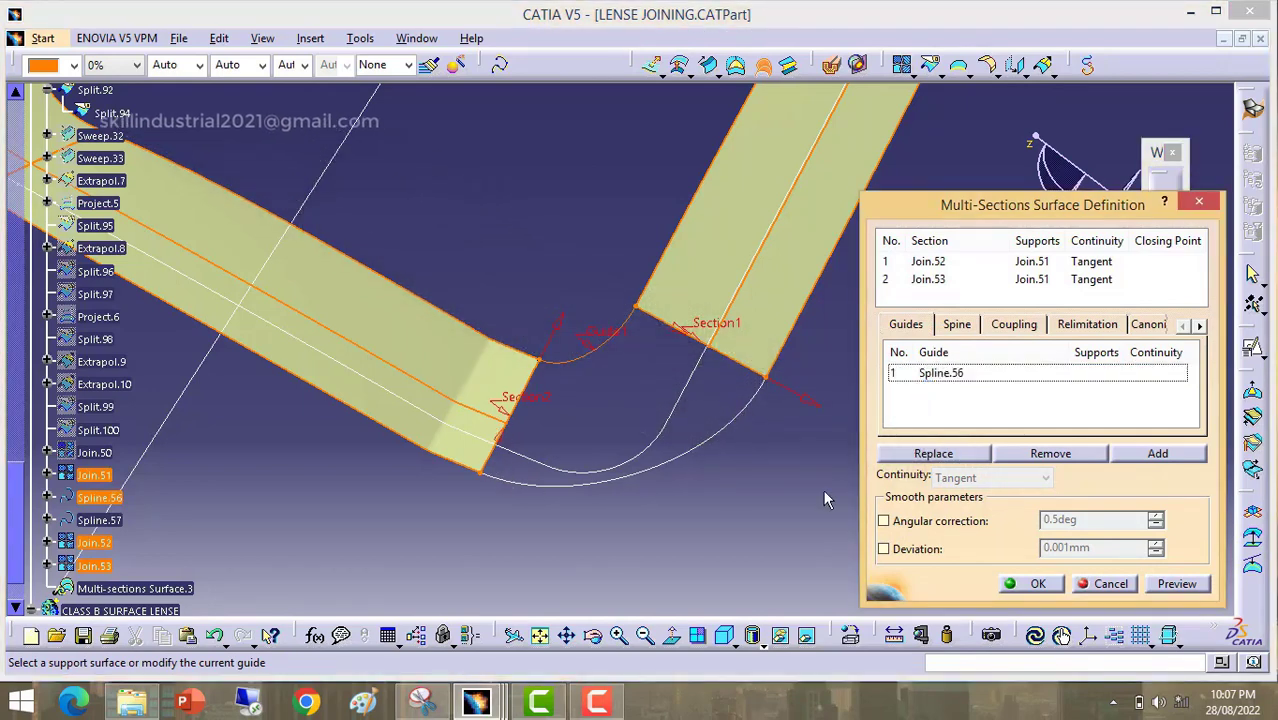
pyautogui.click(990, 480)
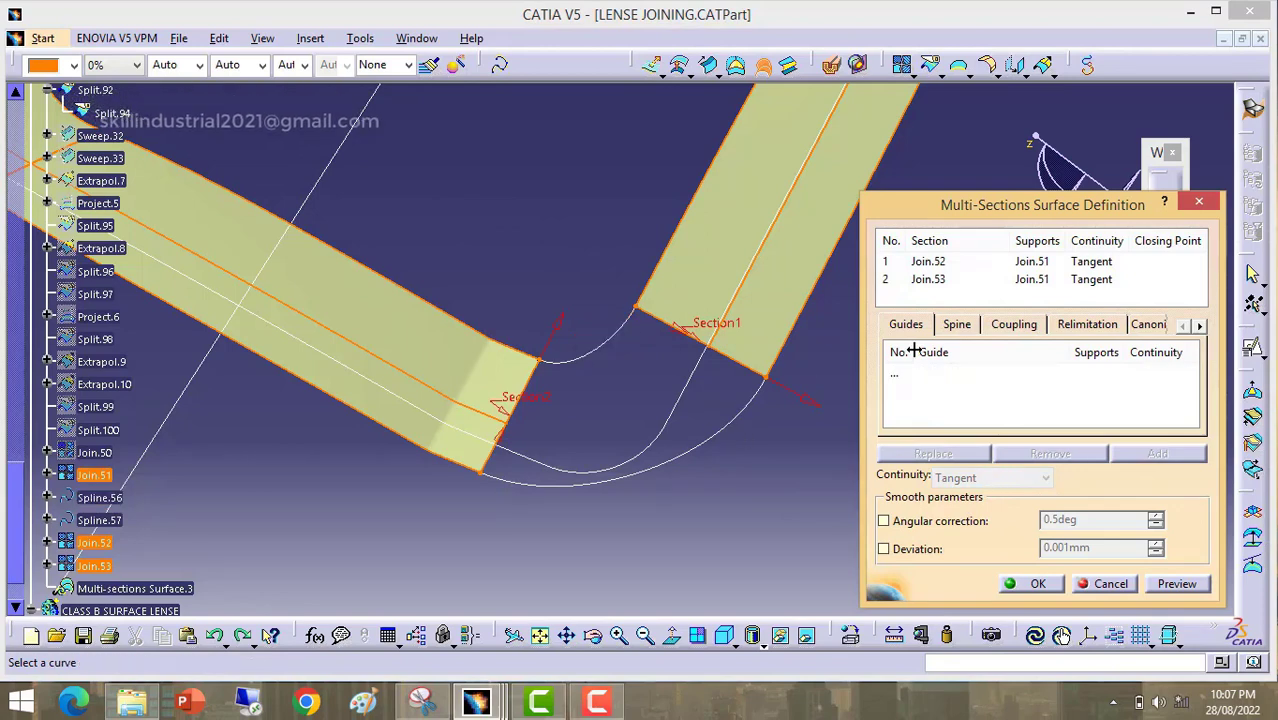
pyautogui.click(907, 375)
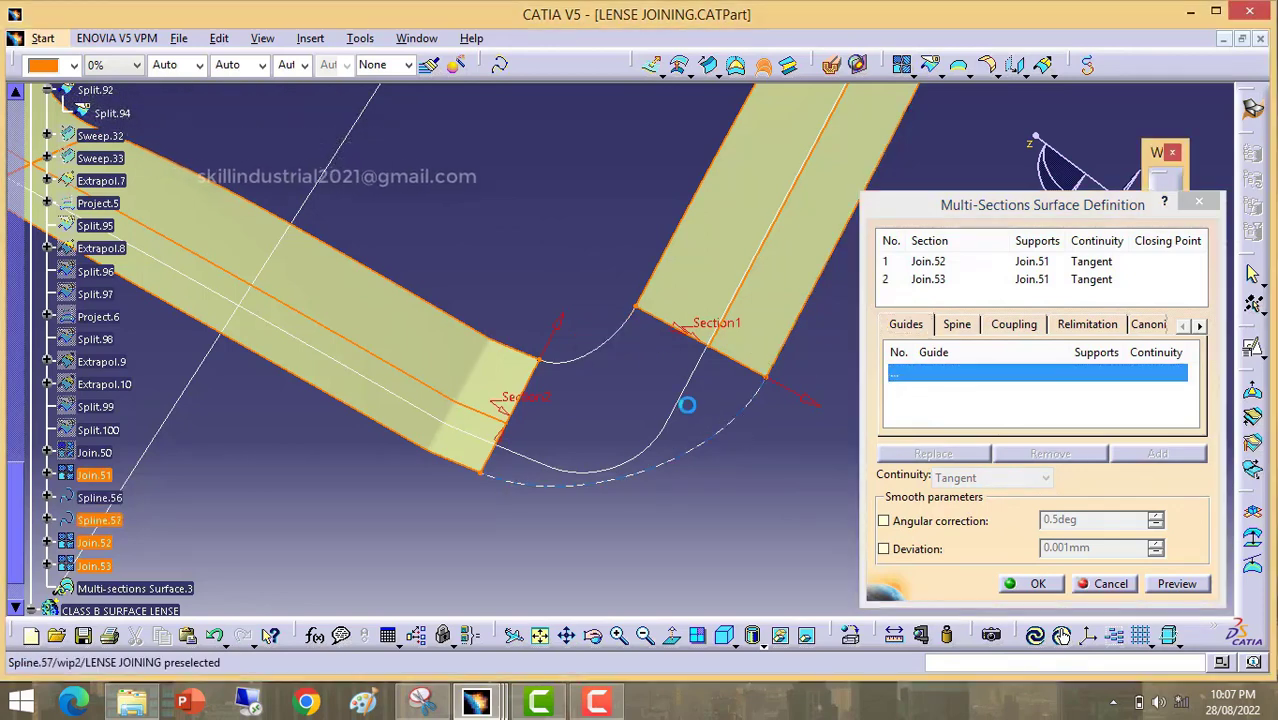
pyautogui.click(717, 427)
pyautogui.click(930, 392)
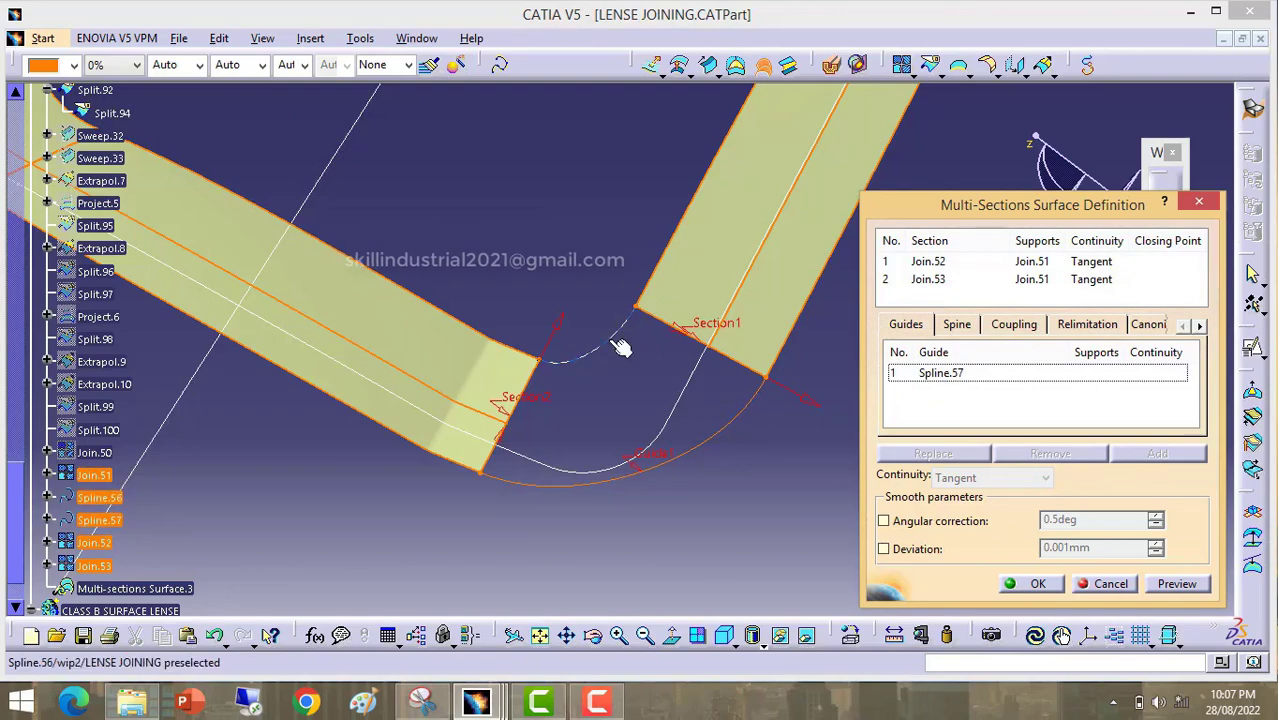
pyautogui.click(619, 348)
pyautogui.click(1036, 585)
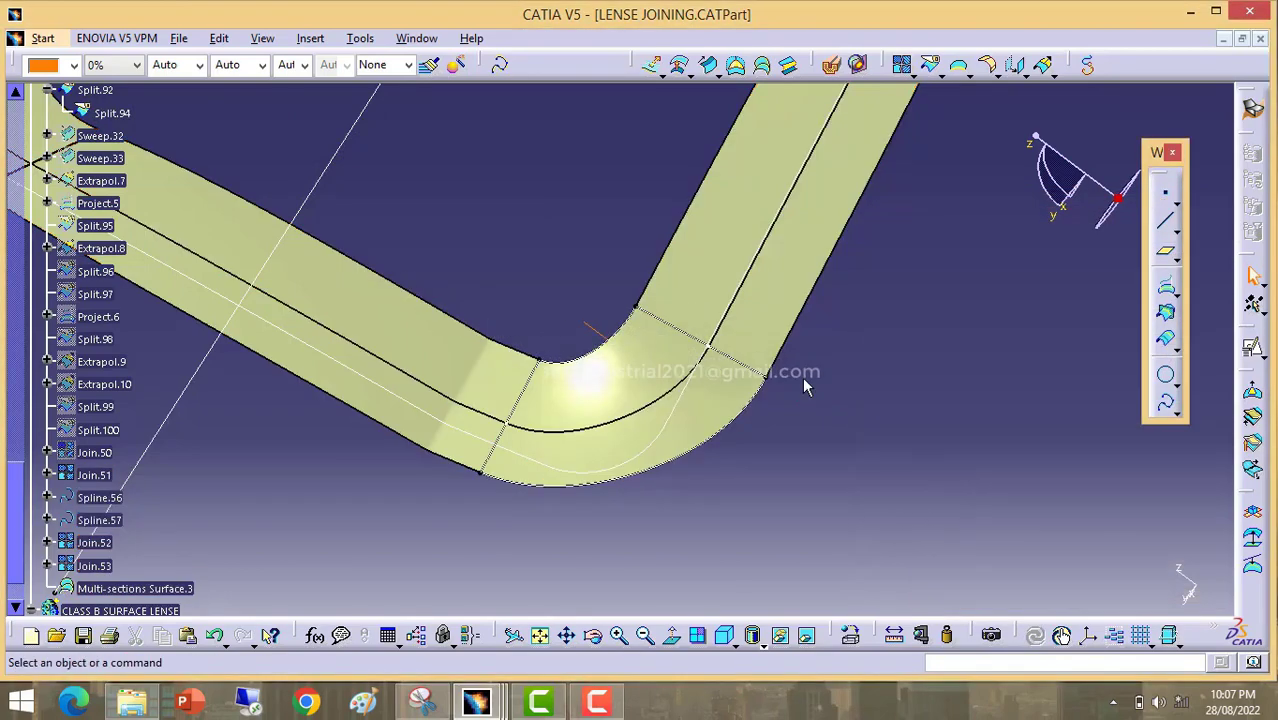
pyautogui.moveTo(806, 387); pyautogui.dragTo(676, 429, button='middle')
pyautogui.moveTo(697, 440); pyautogui.dragTo(732, 413, button='middle')
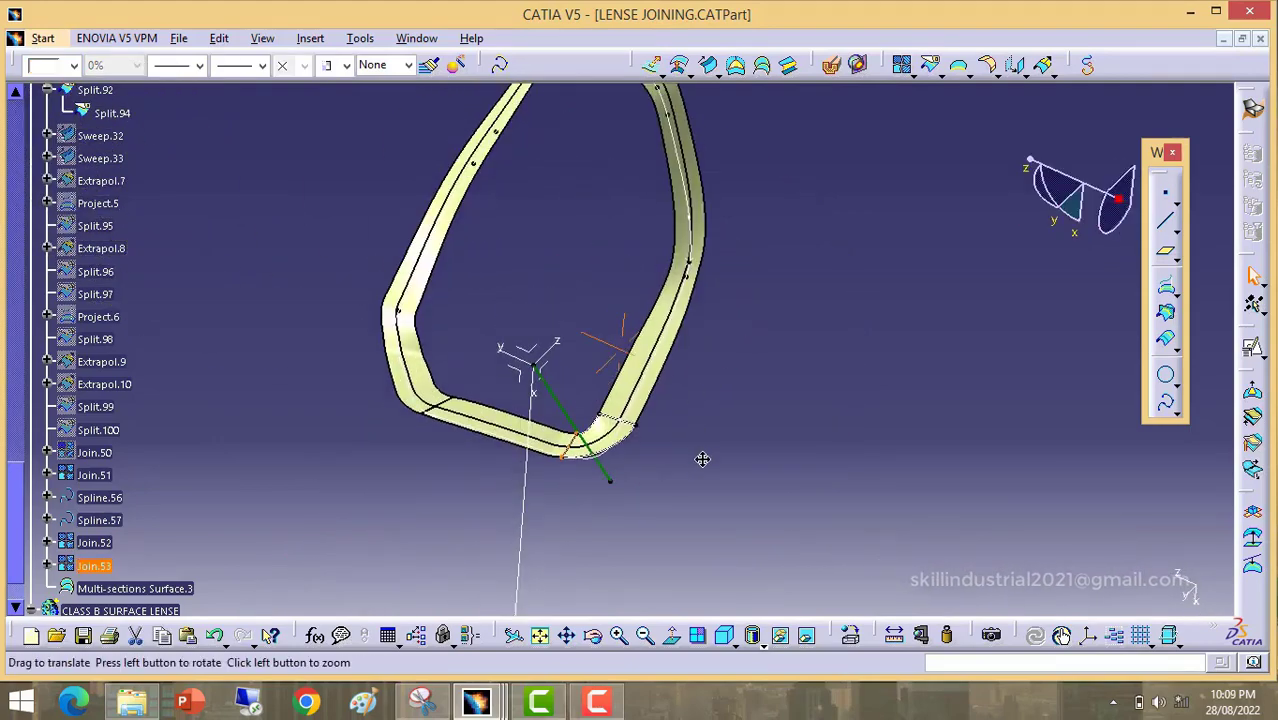
pyautogui.scroll(1, 732, 413)
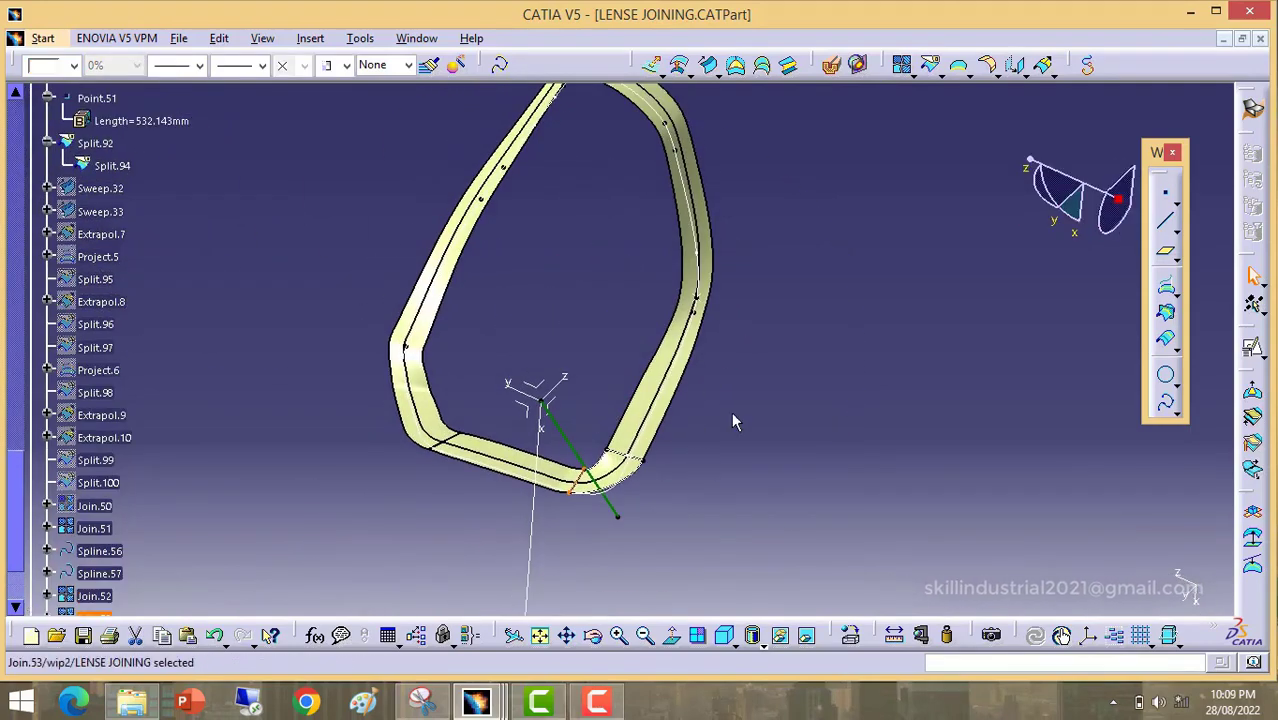
pyautogui.click(903, 66)
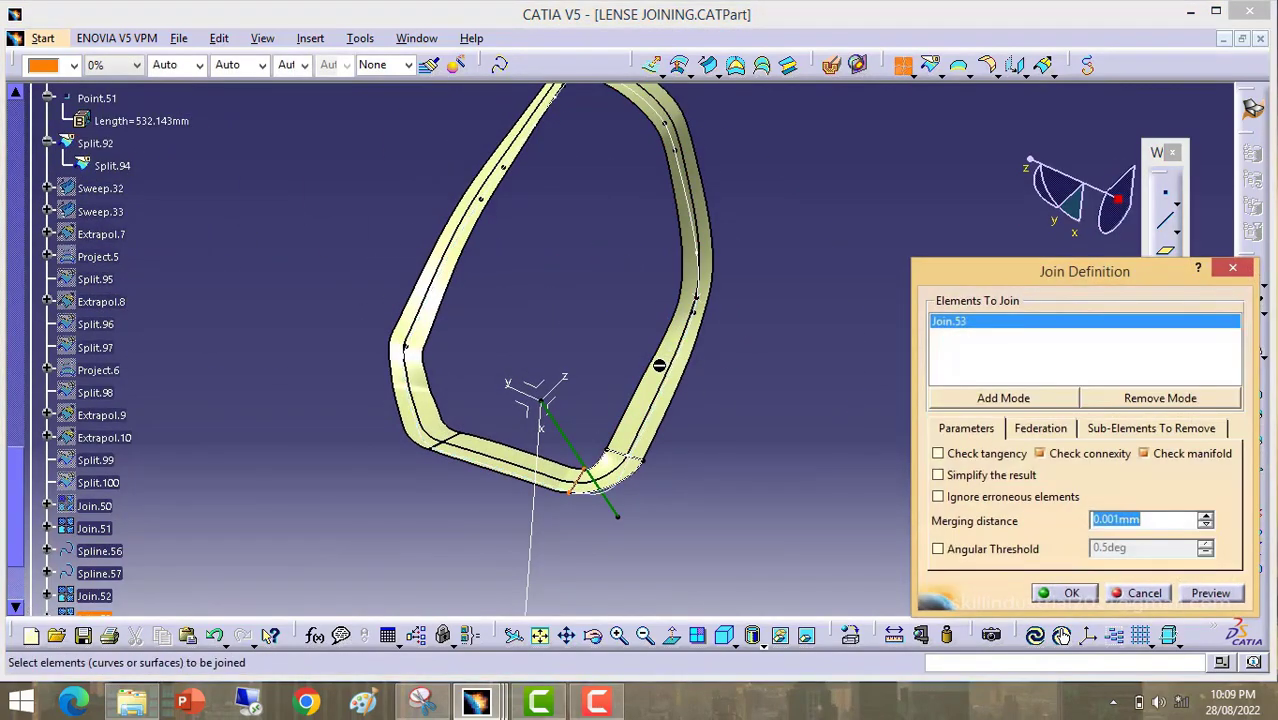
pyautogui.moveTo(667, 457); pyautogui.dragTo(676, 370, button='middle')
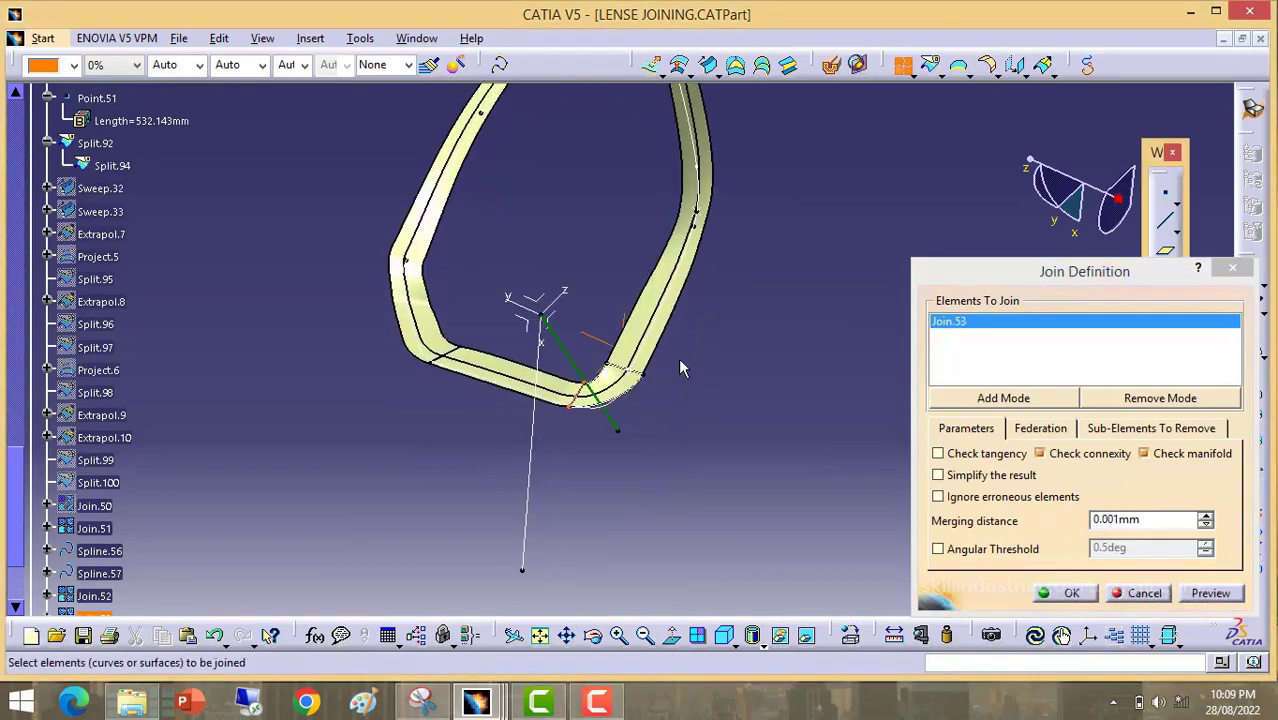
pyautogui.click(1152, 593)
# Step: Join the new corner multi-sections surface with the flange surface Join.51
pyautogui.moveTo(736, 265); pyautogui.dragTo(704, 316, button='middle')
pyautogui.click(904, 67)
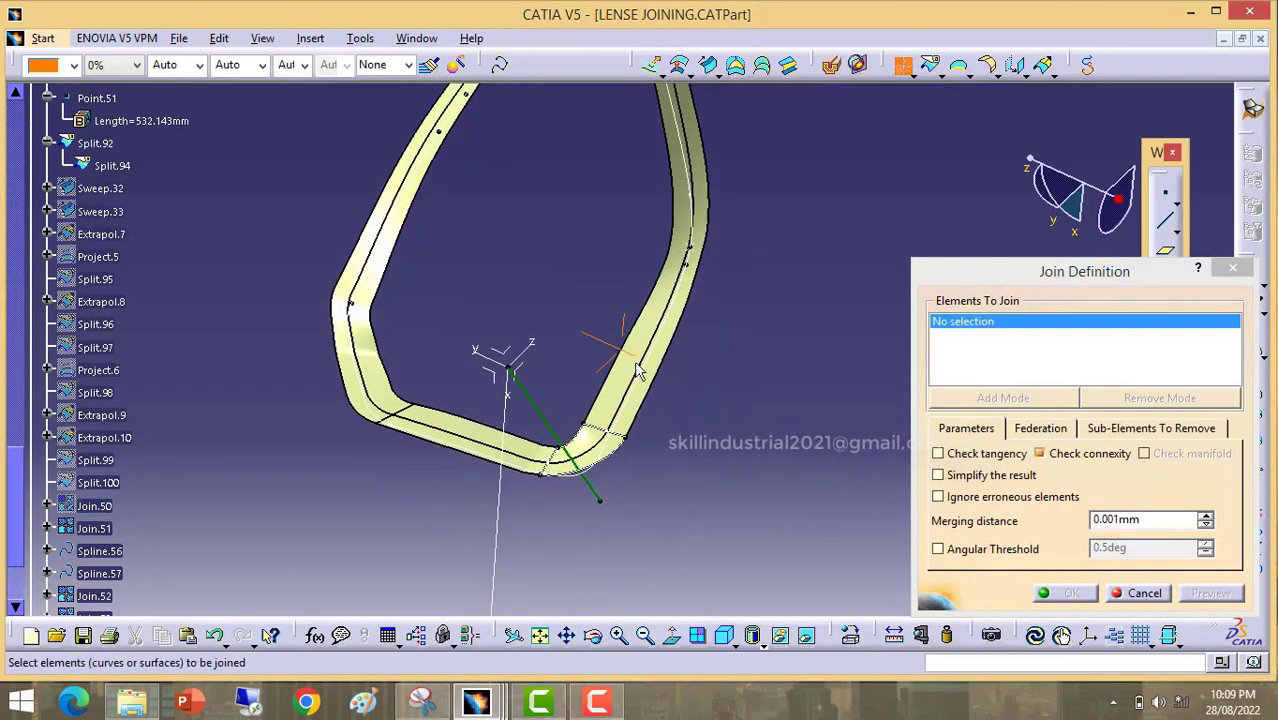
pyautogui.click(603, 412)
pyautogui.click(622, 401)
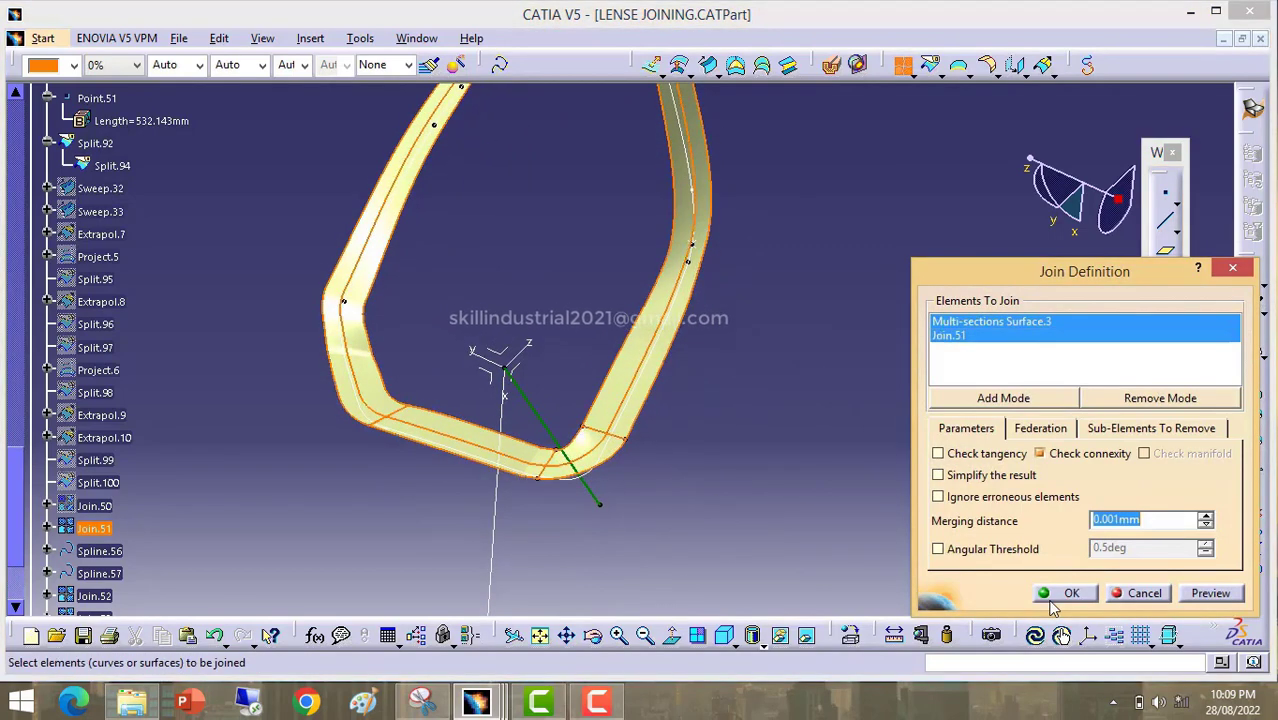
pyautogui.click(1071, 594)
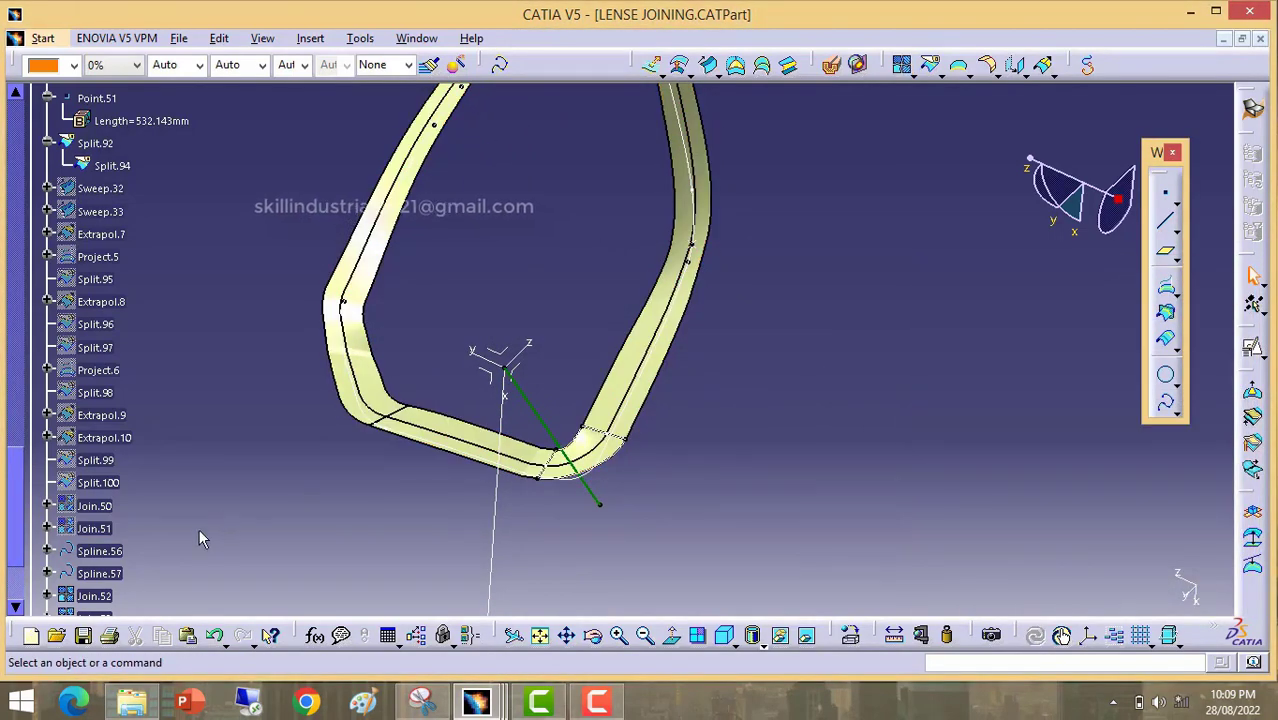
pyautogui.scroll(-5, 199, 539)
pyautogui.click(94, 344)
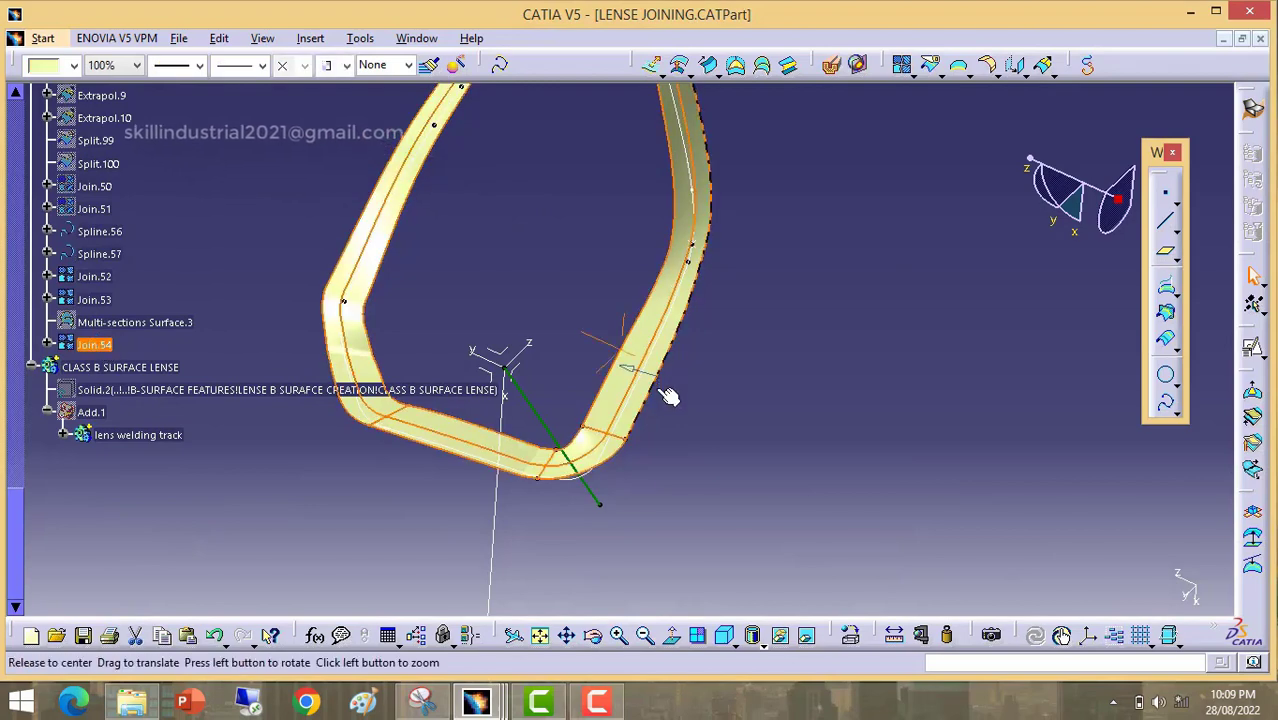
pyautogui.moveTo(668, 397)
pyautogui.mouseDown(button='middle')
pyautogui.moveTo(556, 260)
pyautogui.moveTo(608, 320)
pyautogui.moveTo(655, 411)
pyautogui.mouseUp(button='middle')
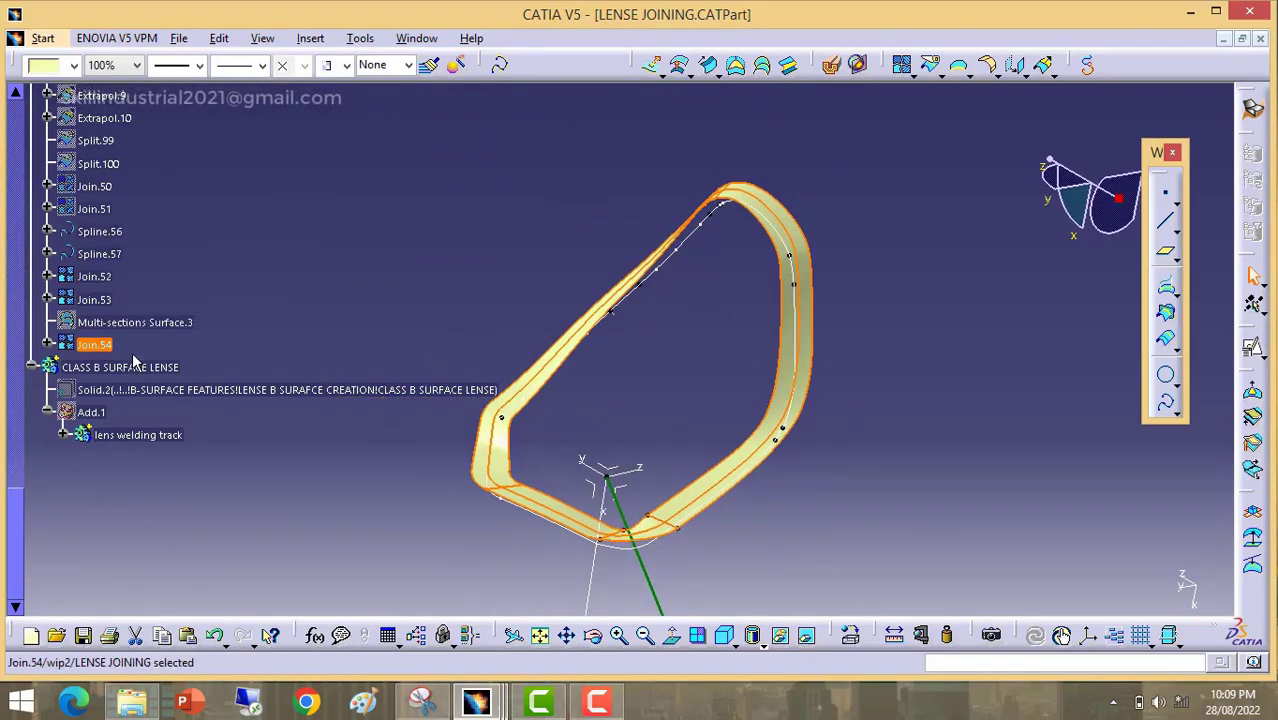
# Step: Toggle the visibility of the original flange surface Join.51 on and back off
pyautogui.scroll(5, 133, 360)
pyautogui.scroll(-4, 157, 408)
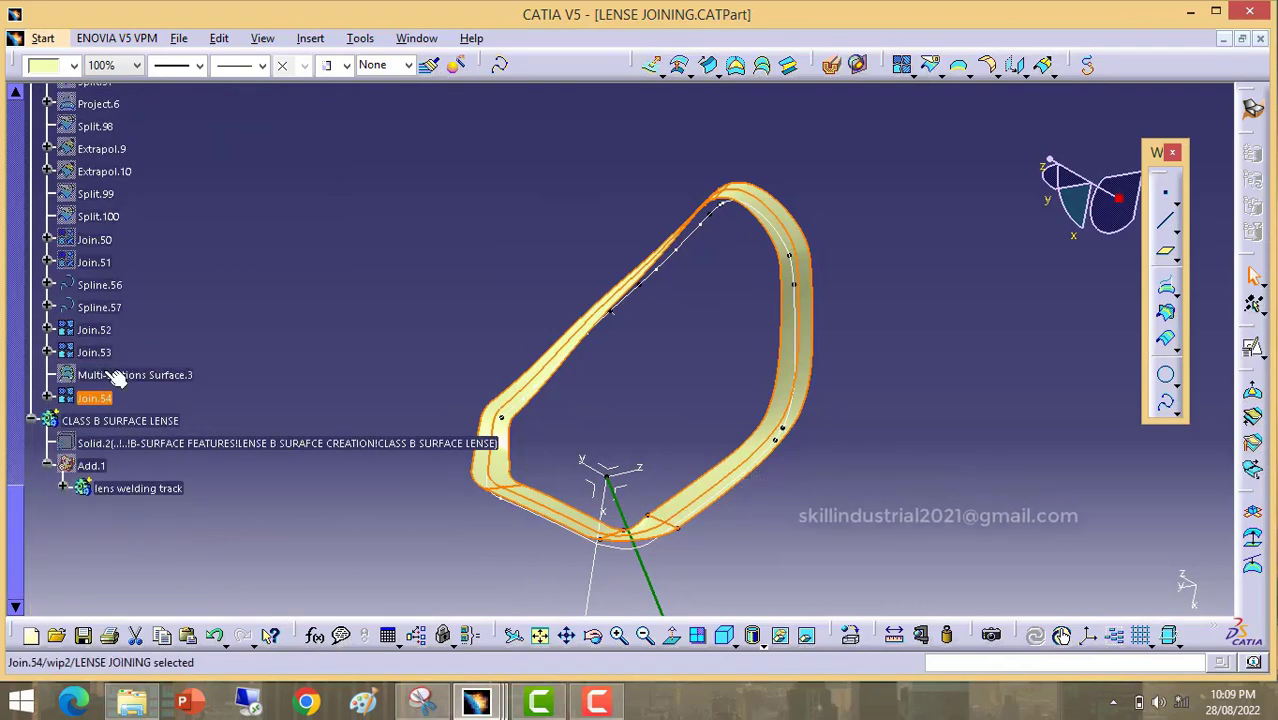
pyautogui.rightClick(92, 263)
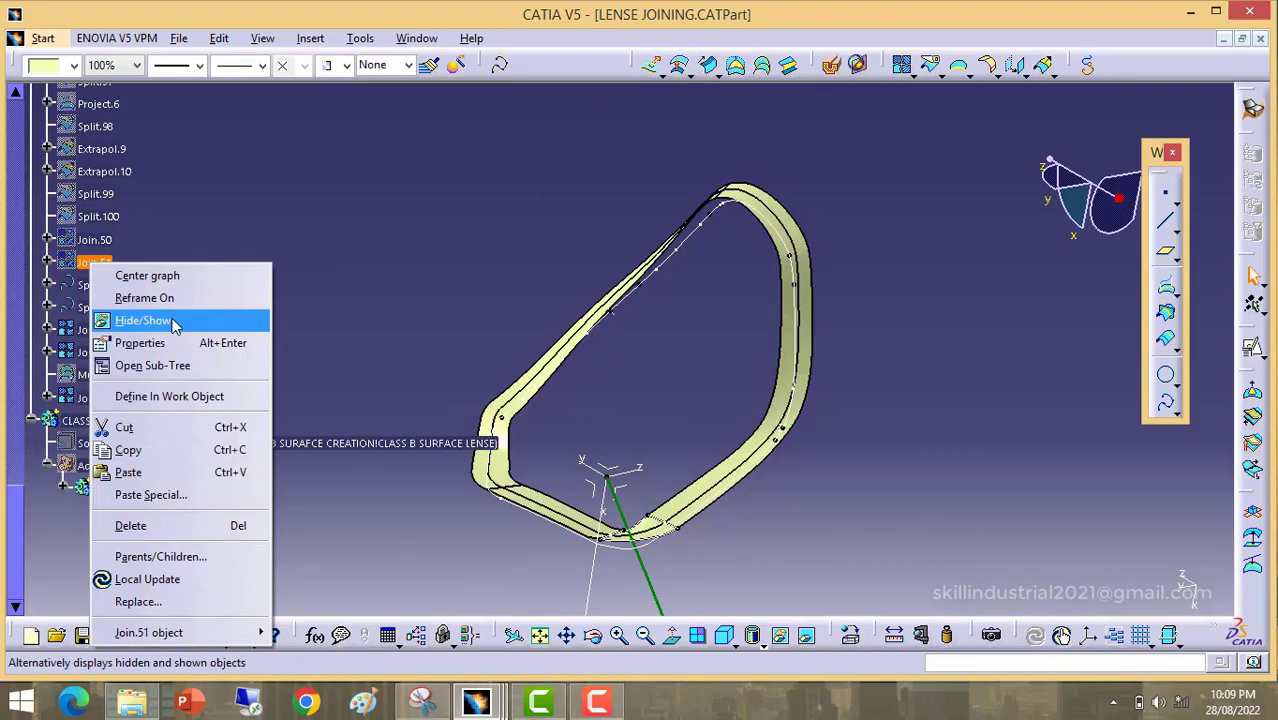
pyautogui.click(171, 322)
pyautogui.rightClick(96, 280)
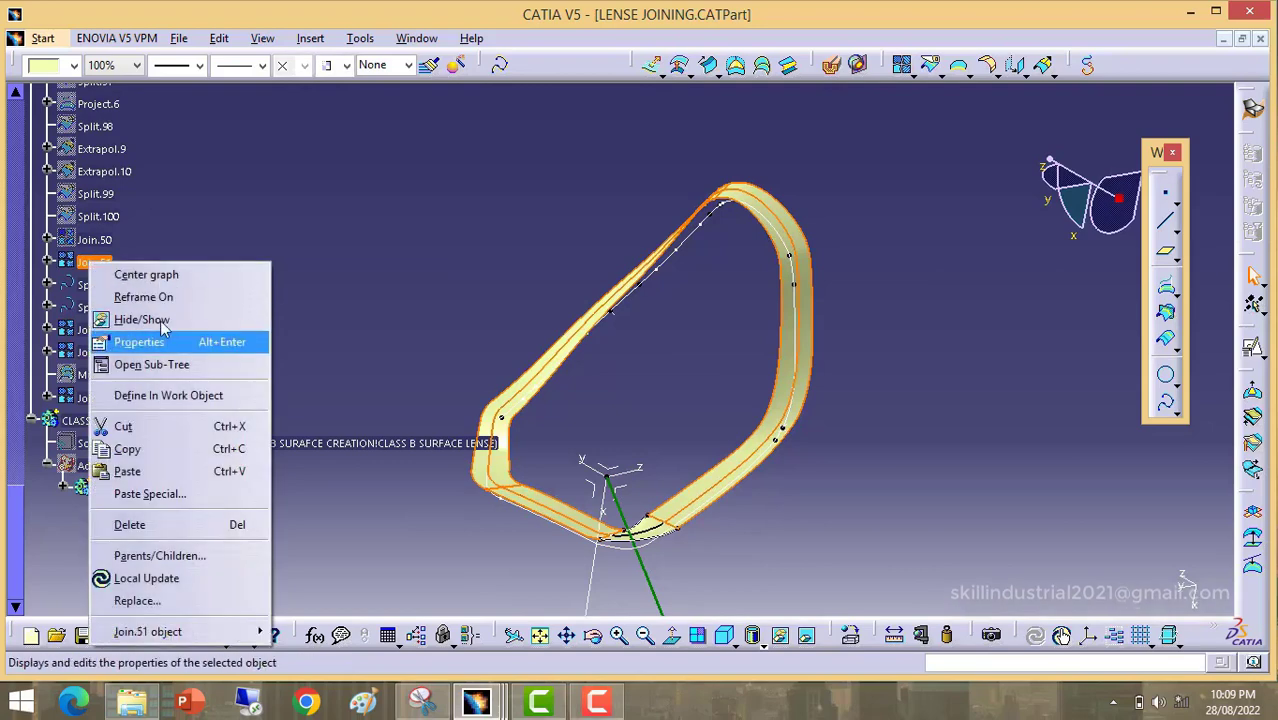
pyautogui.click(150, 319)
# Step: Show the wall surface Join.50 alongside the completed flange
pyautogui.scroll(3, 125, 410)
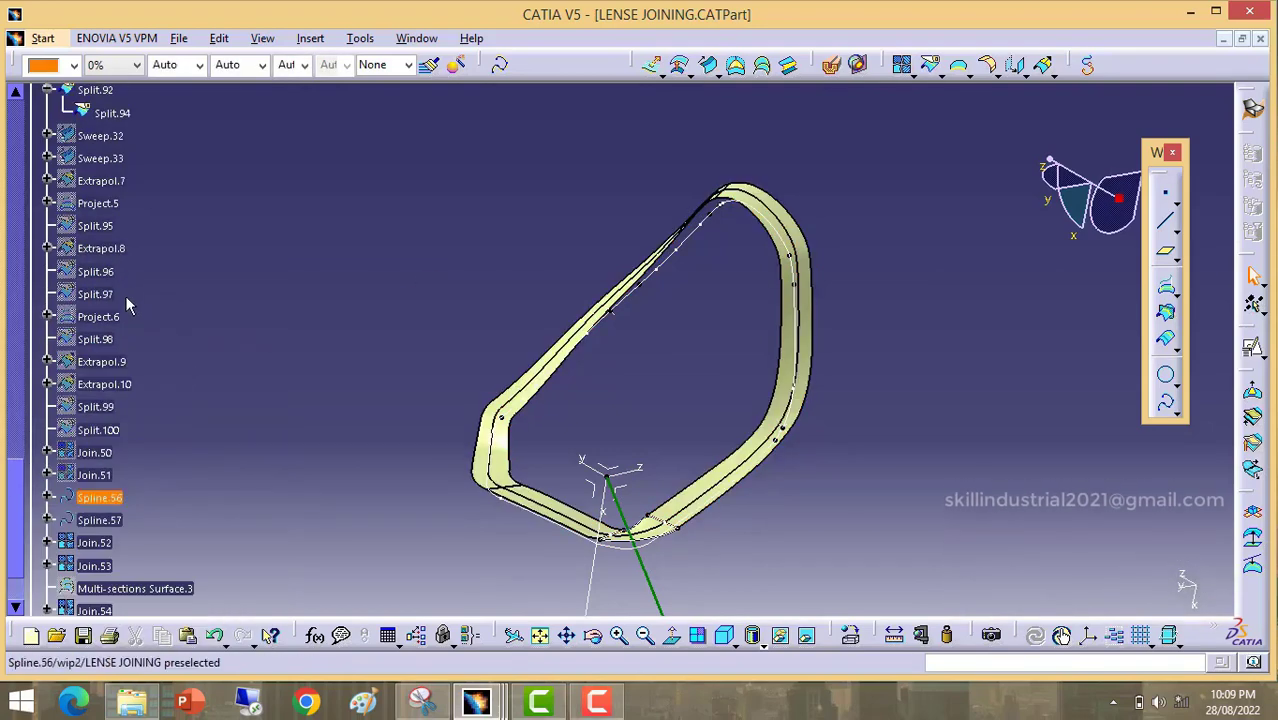
pyautogui.rightClick(87, 452)
pyautogui.click(160, 142)
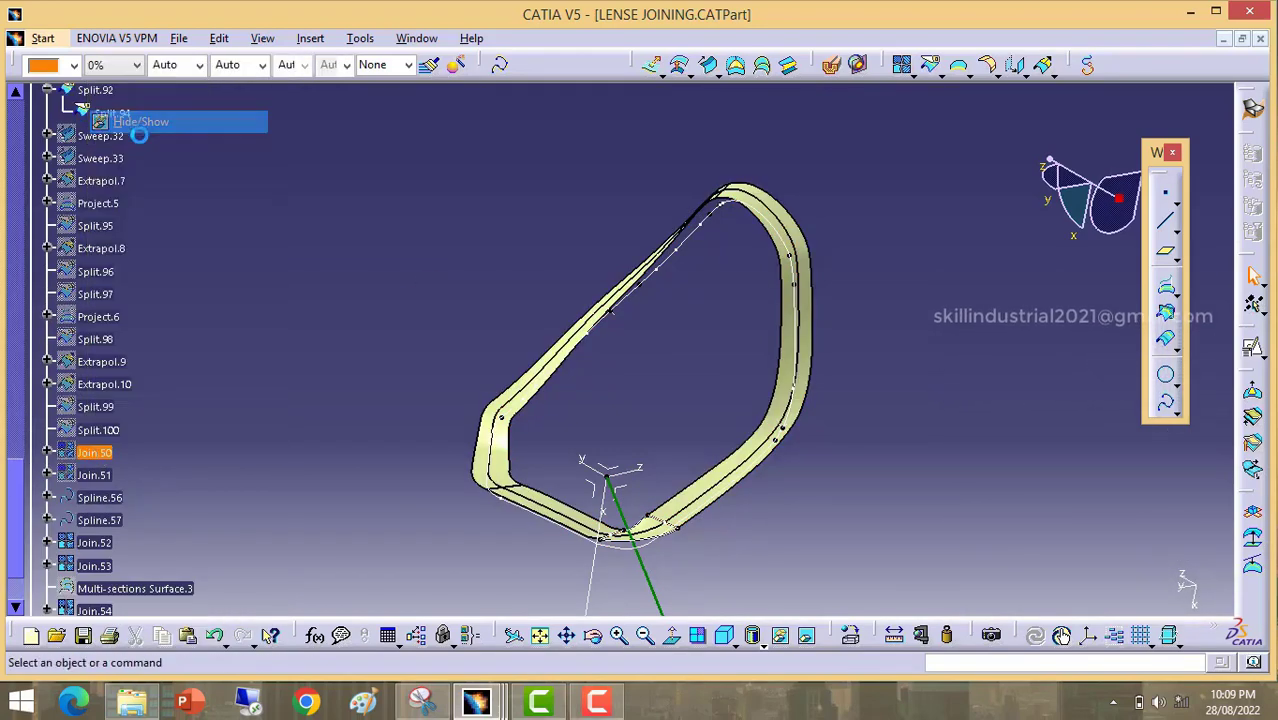
pyautogui.moveTo(493, 424); pyautogui.dragTo(568, 340, button='middle')
pyautogui.click(566, 324)
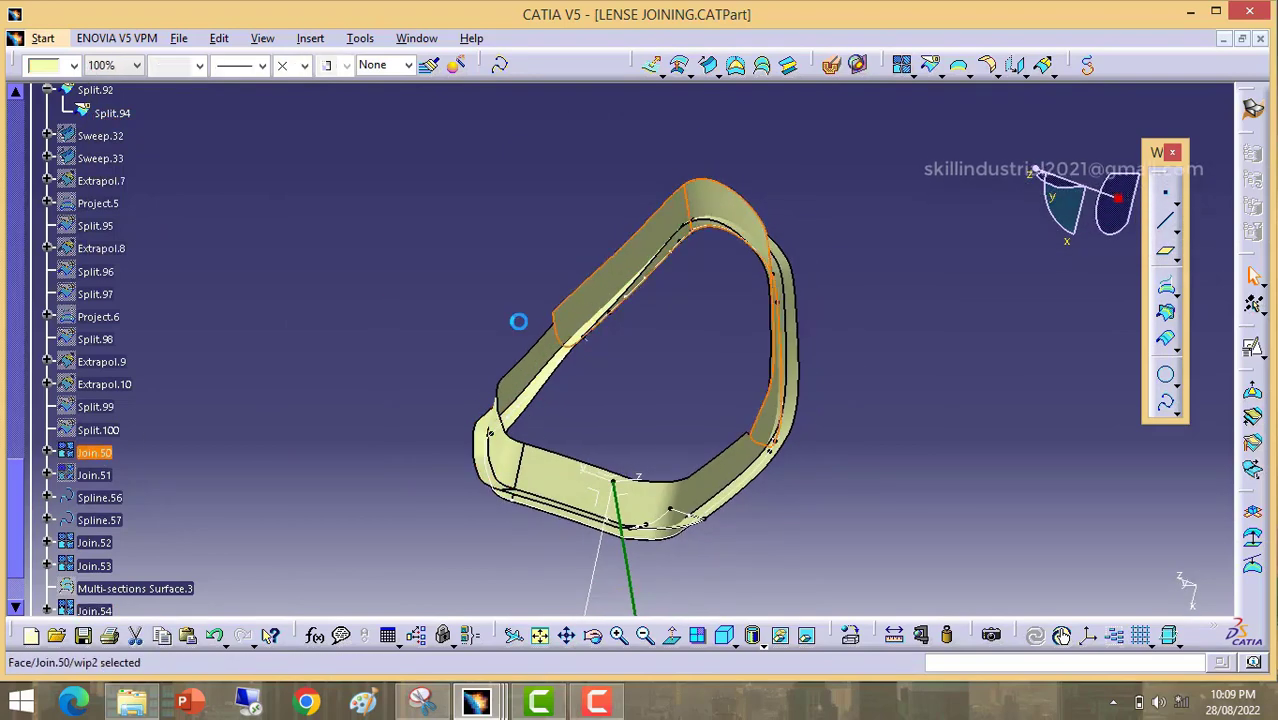
pyautogui.click(97, 455)
# Step: Show Join.51 once more and hide it again, keeping the wall surface displayed
pyautogui.rightClick(97, 478)
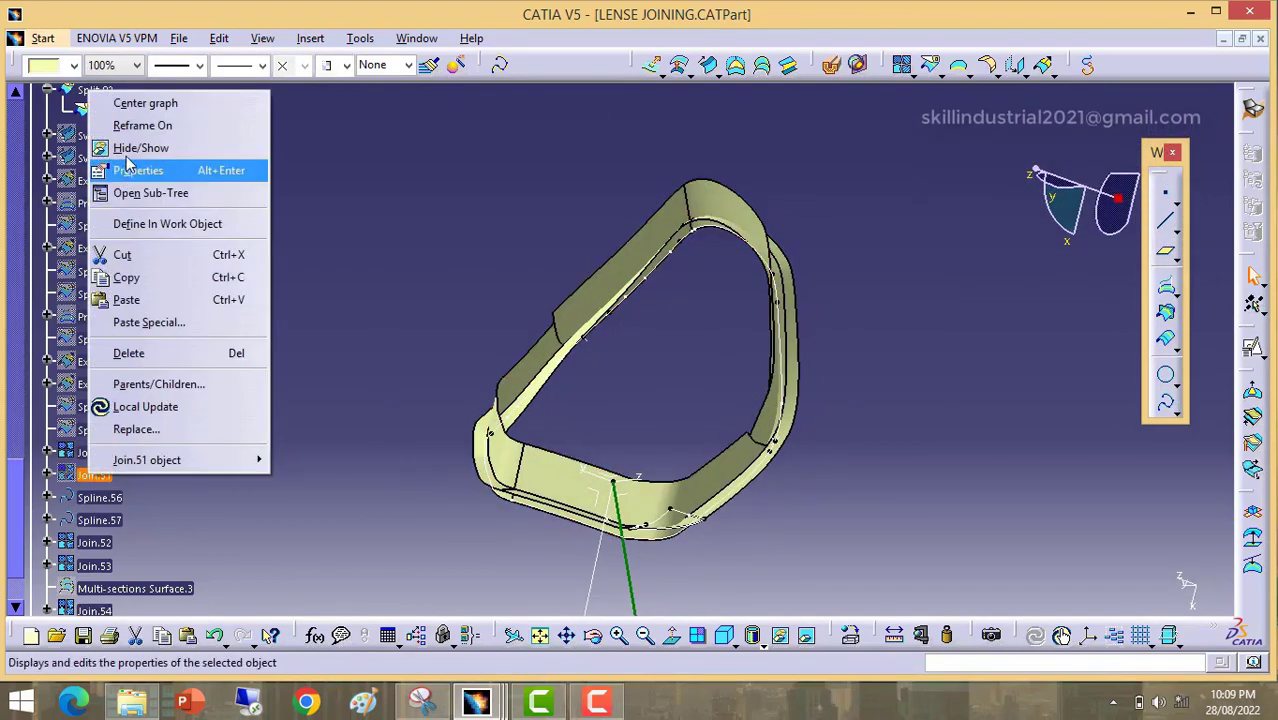
pyautogui.click(125, 168)
pyautogui.click(95, 475)
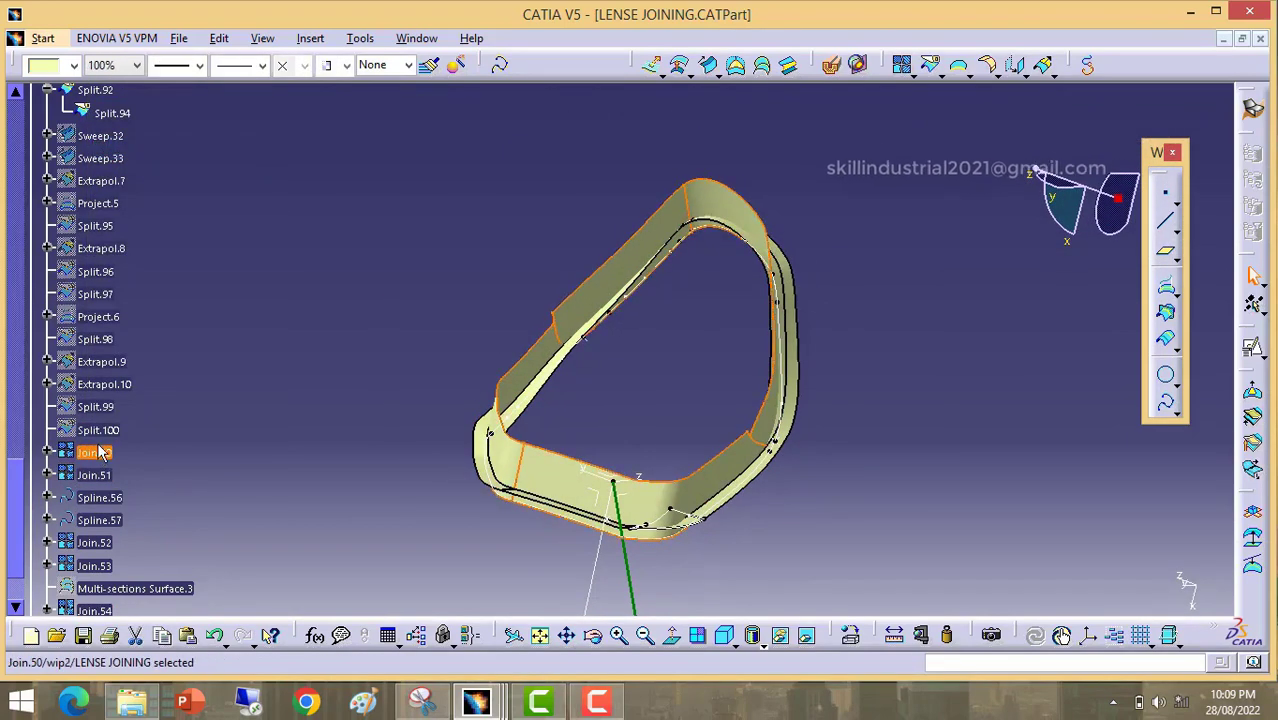
pyautogui.rightClick(95, 475)
pyautogui.click(145, 148)
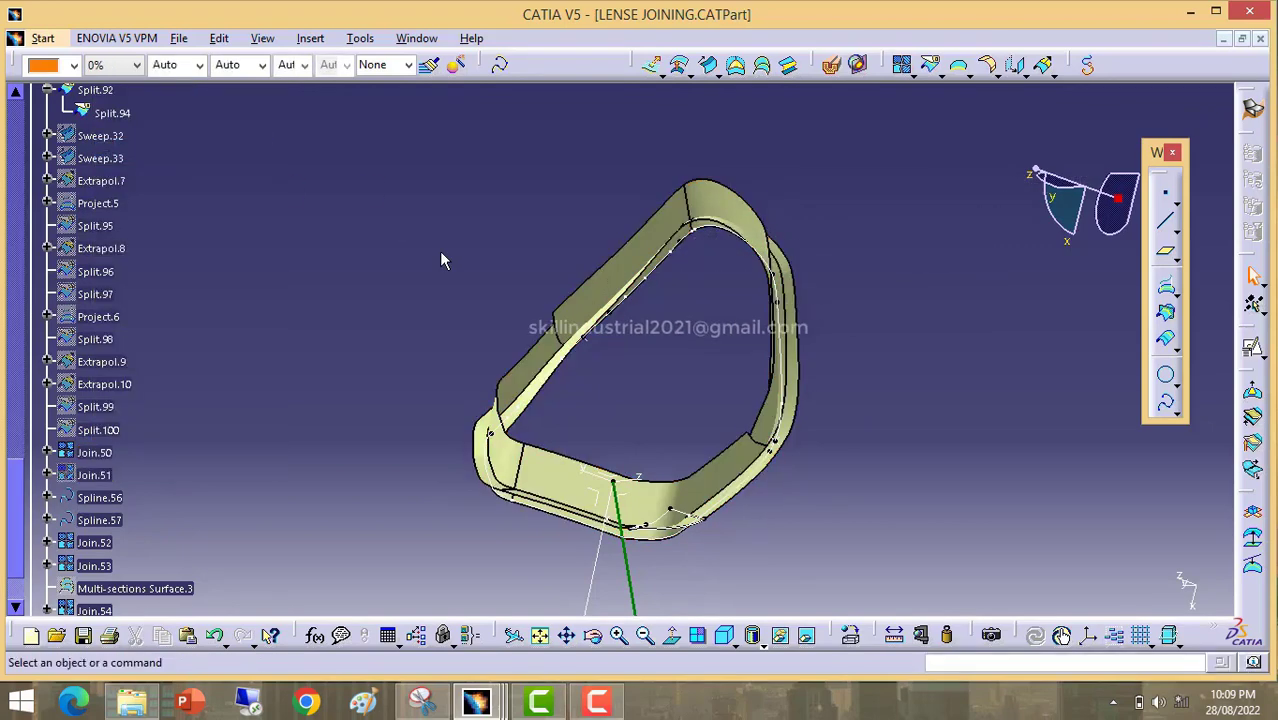
# Step: Color the completed flange surface Join.54 blue
pyautogui.moveTo(442, 260); pyautogui.dragTo(485, 220, button='middle')
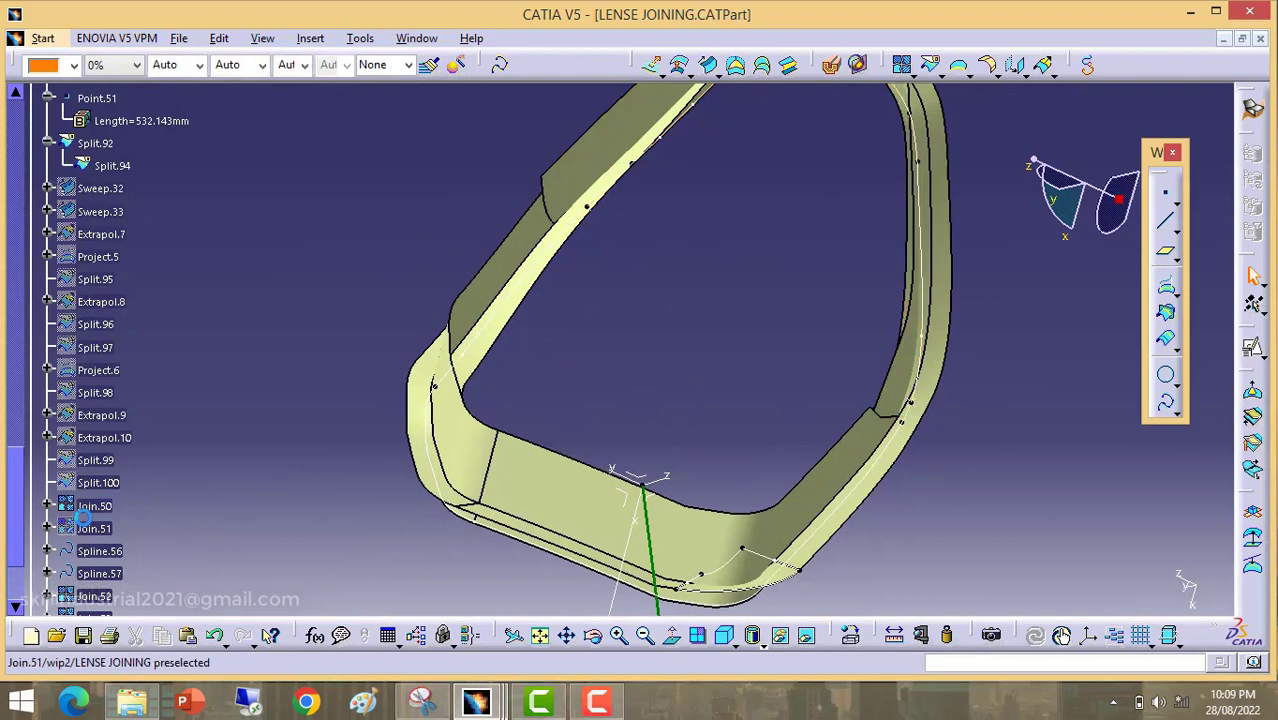
pyautogui.scroll(-3, 128, 528)
pyautogui.click(95, 450)
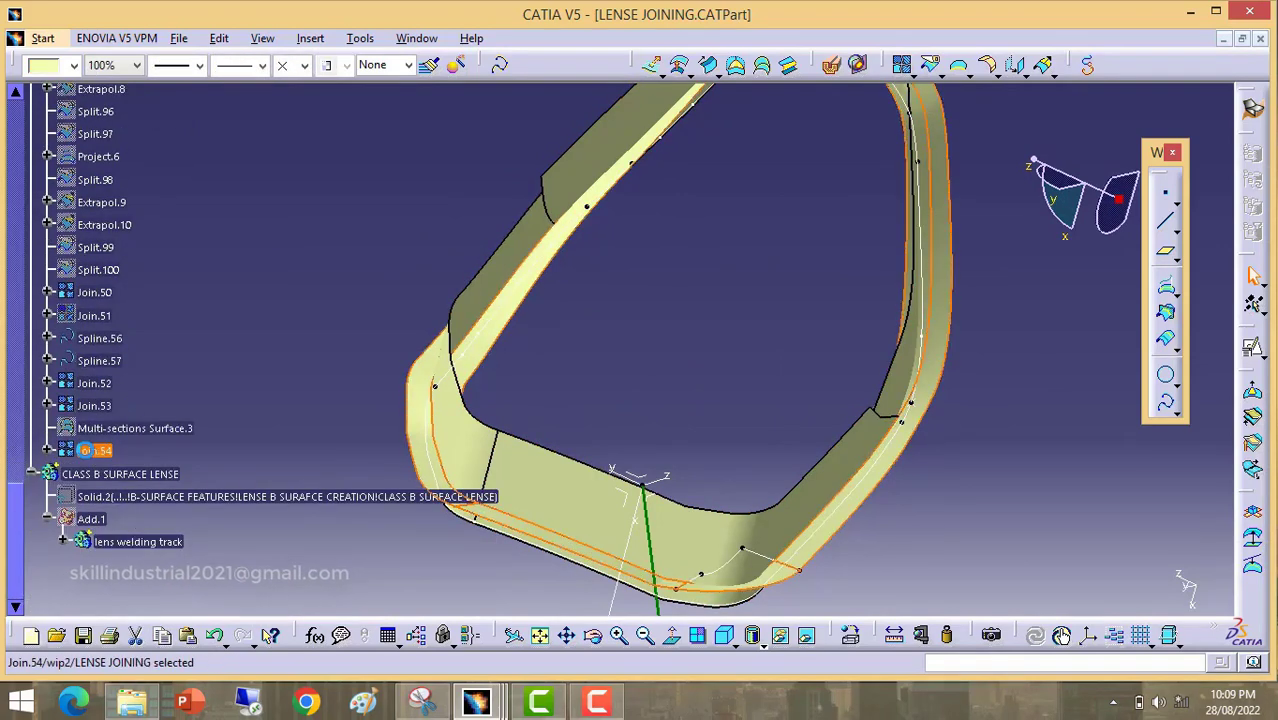
pyautogui.click(74, 67)
pyautogui.click(45, 258)
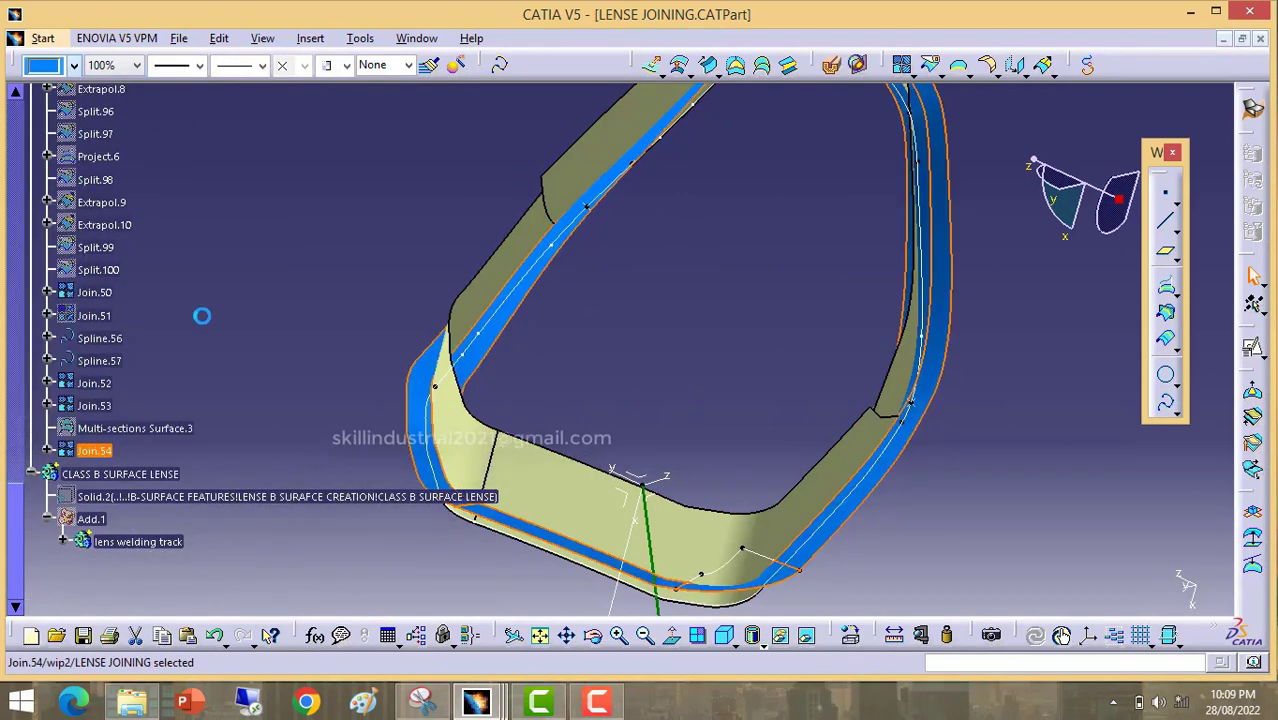
pyautogui.click(203, 317)
# Step: Color the wall surface Join.50 brown
pyautogui.click(489, 282)
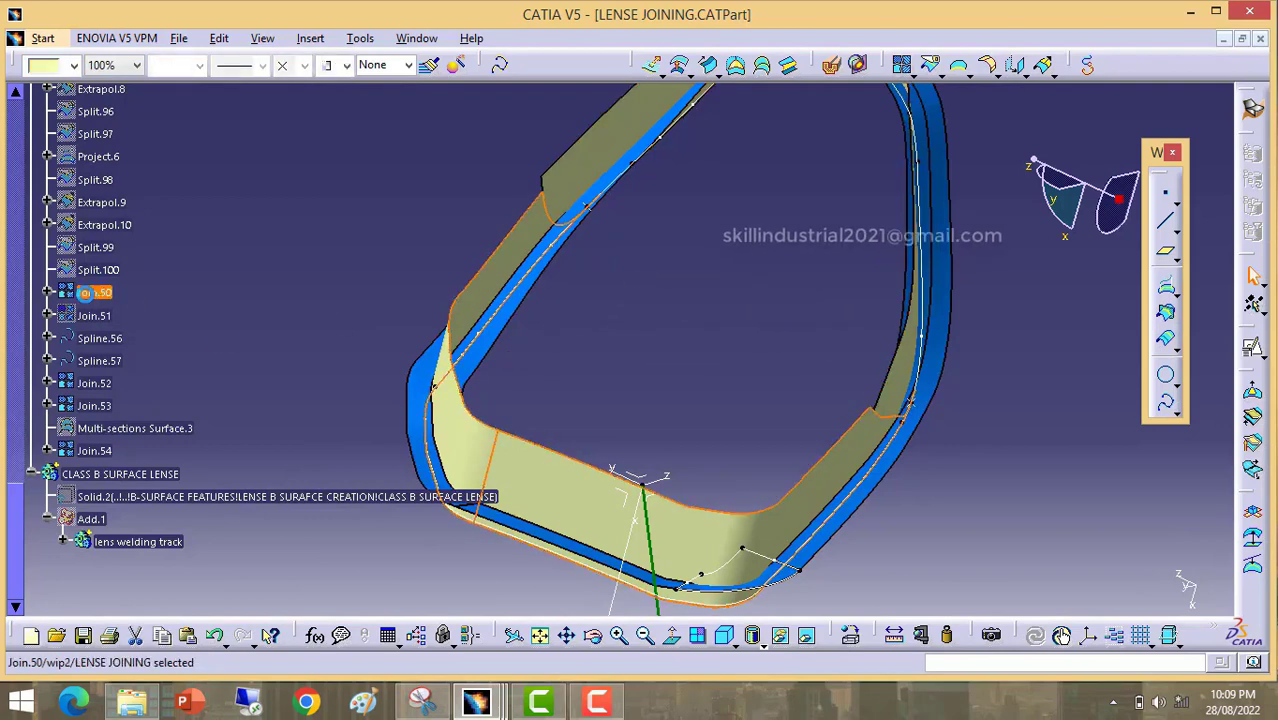
pyautogui.click(74, 67)
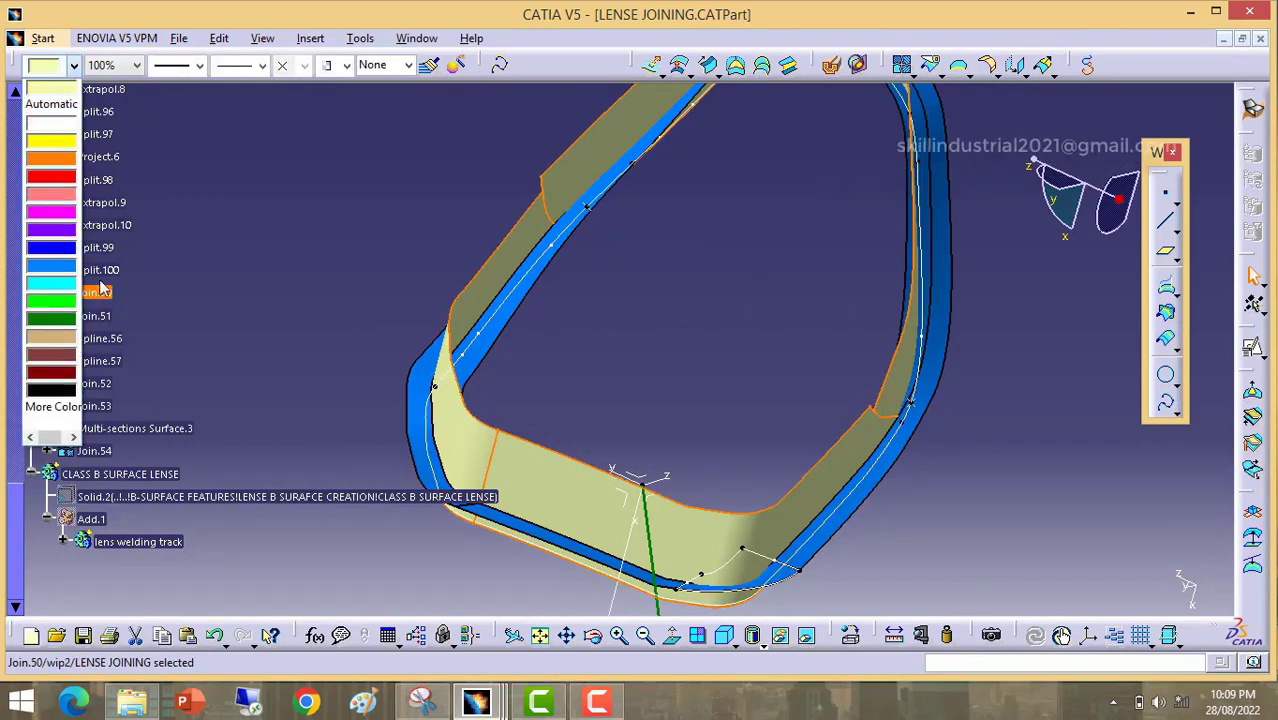
pyautogui.click(69, 358)
pyautogui.click(291, 203)
# Step: Join the Parallel.5 curve on its own with the tangency check enabled and a 0.001 mm merging distance
pyautogui.moveTo(482, 246); pyautogui.dragTo(687, 575, button='middle')
pyautogui.scroll(1, 664, 360)
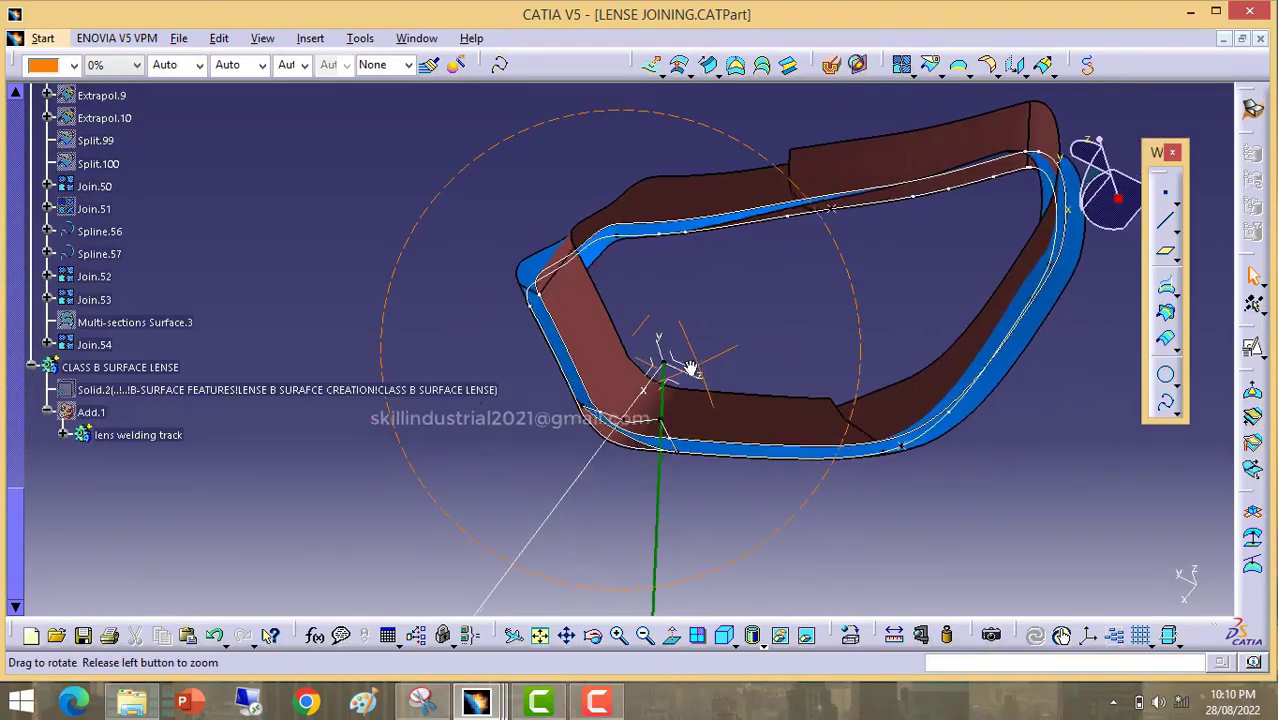
pyautogui.moveTo(685, 357); pyautogui.dragTo(645, 335, button='middle')
pyautogui.click(524, 274)
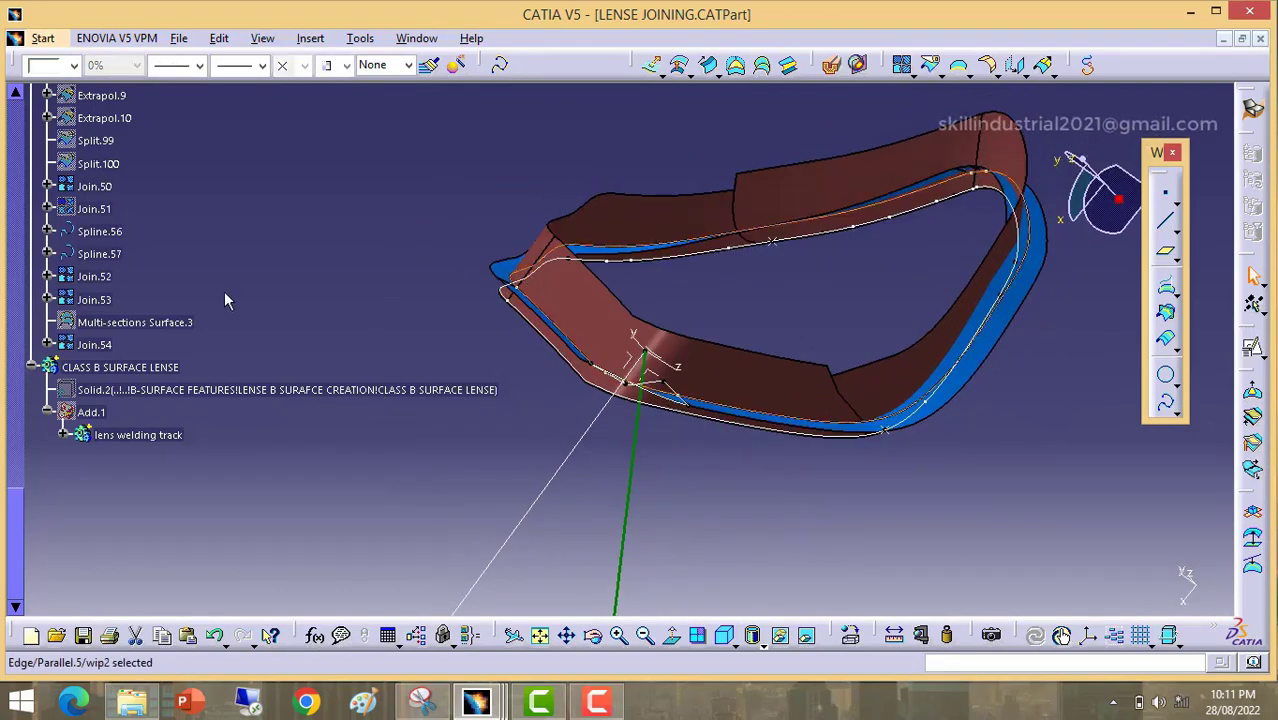
pyautogui.scroll(5, 139, 299)
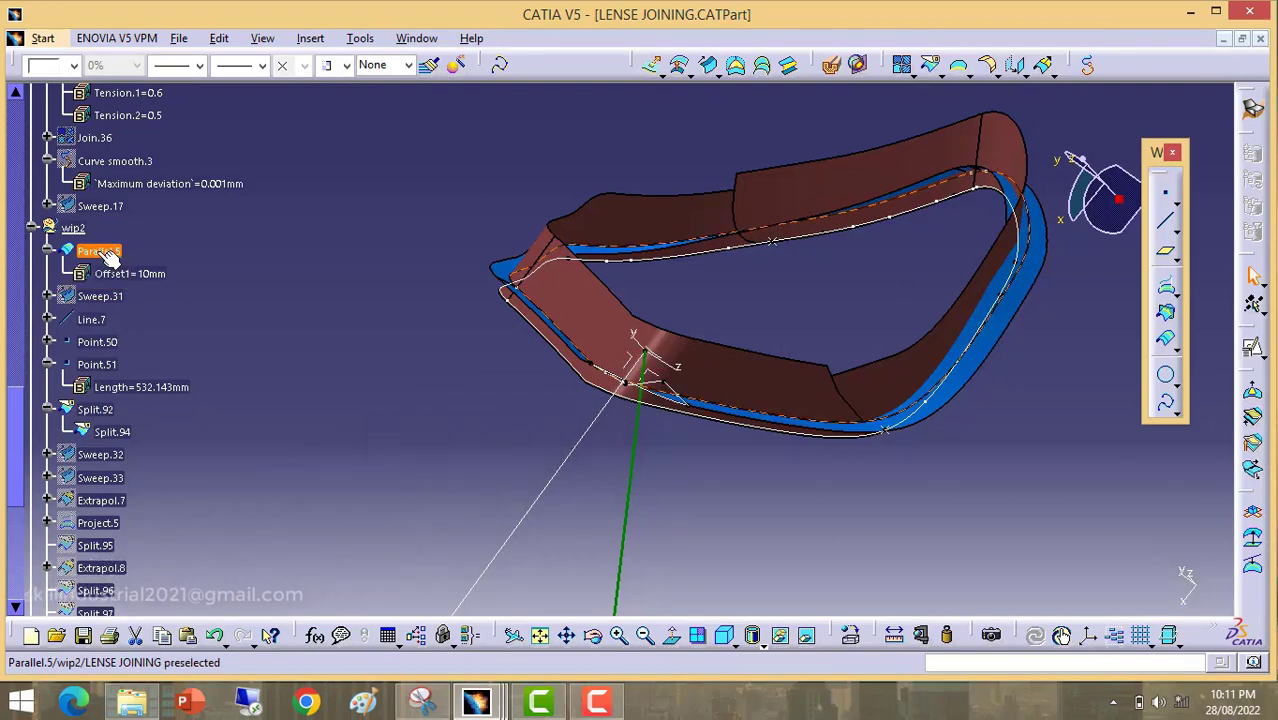
pyautogui.click(903, 66)
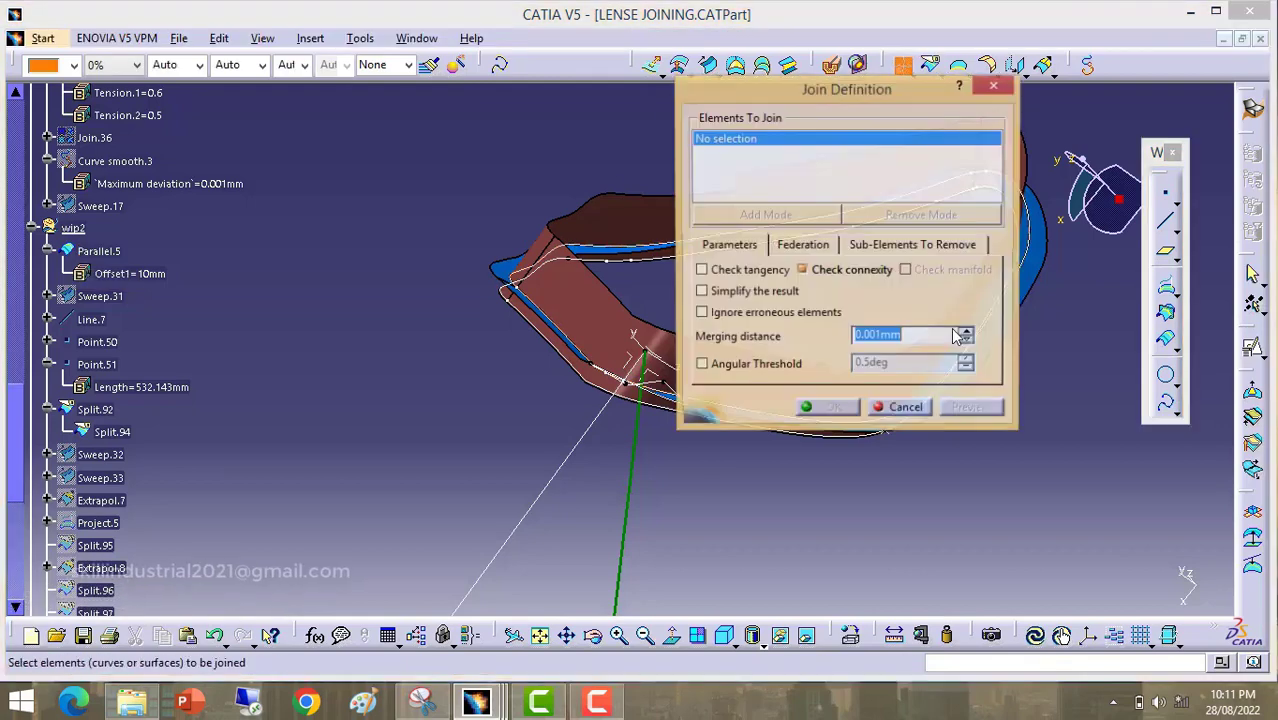
pyautogui.click(103, 253)
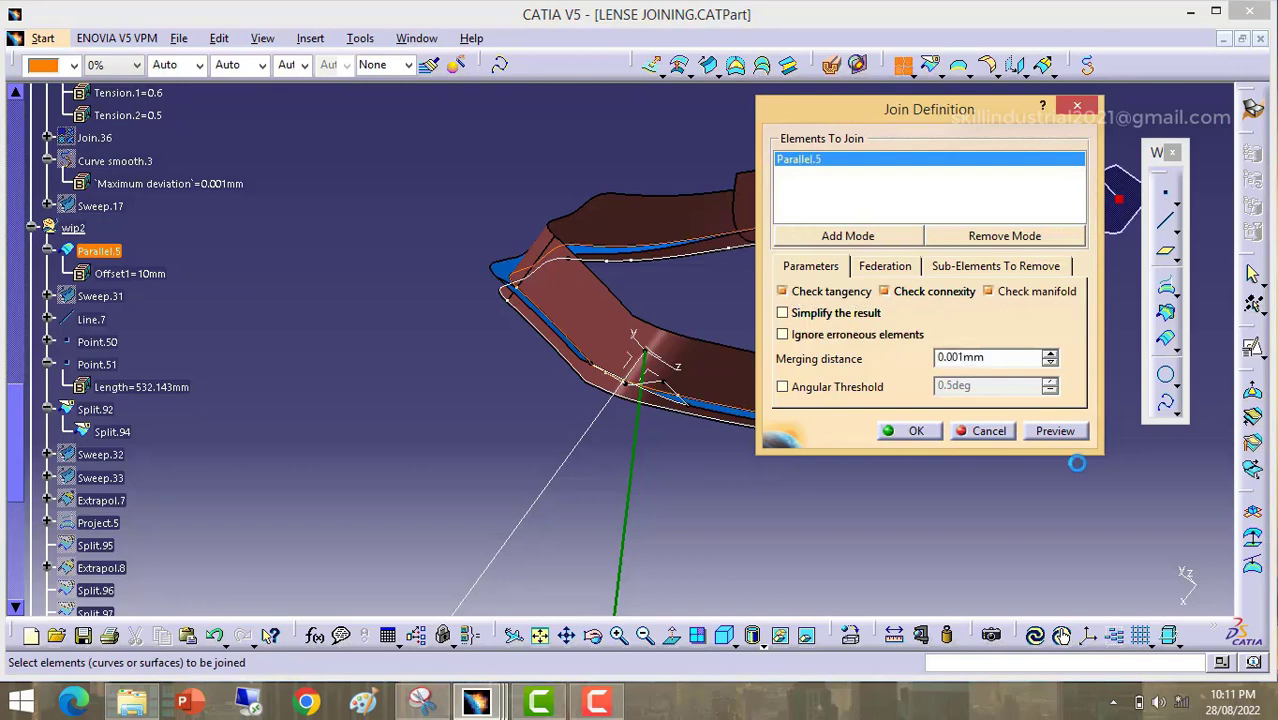
pyautogui.click(916, 431)
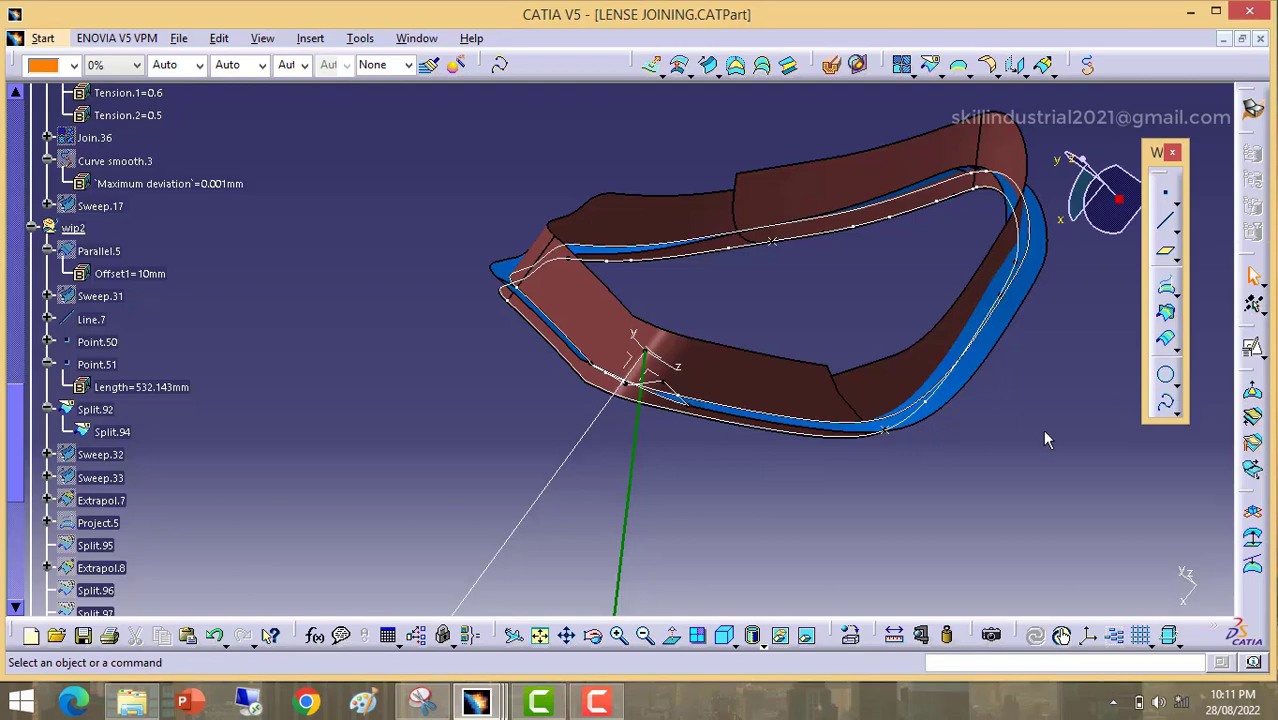
# Step: Delete the join made from the Parallel.5 curve
pyautogui.scroll(-10, 148, 480)
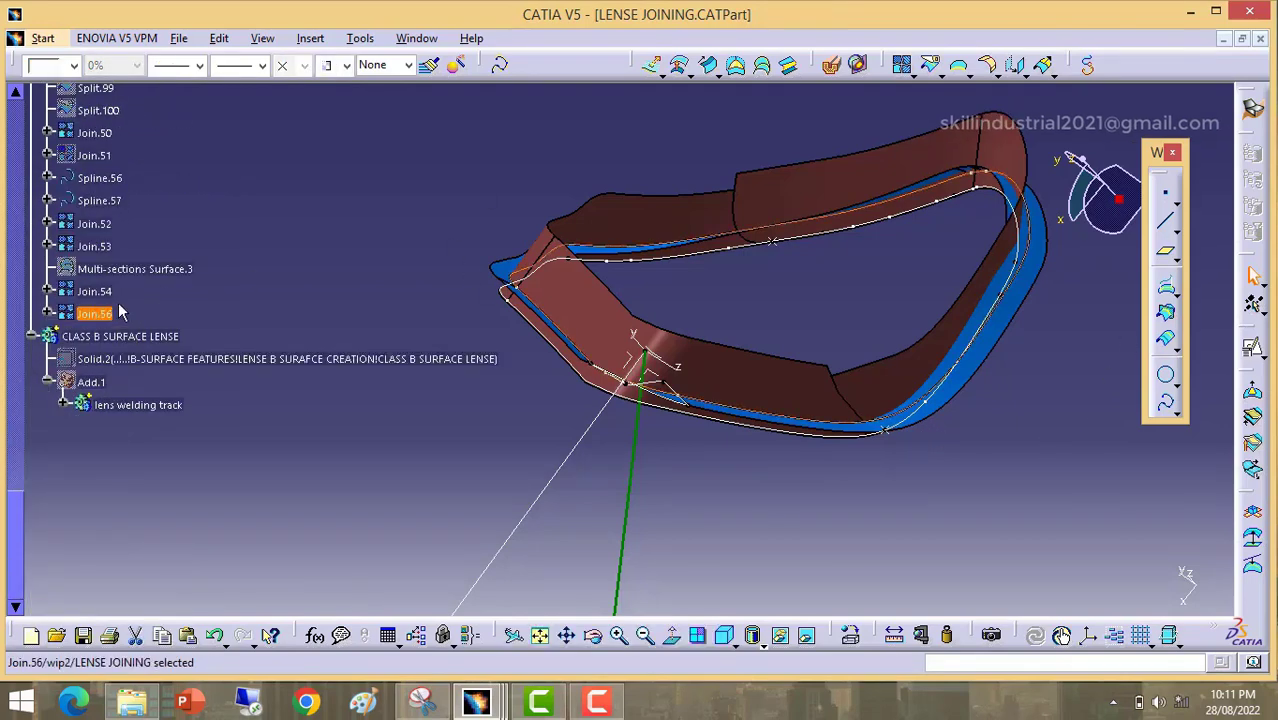
pyautogui.moveTo(740, 335); pyautogui.dragTo(675, 333, button='middle')
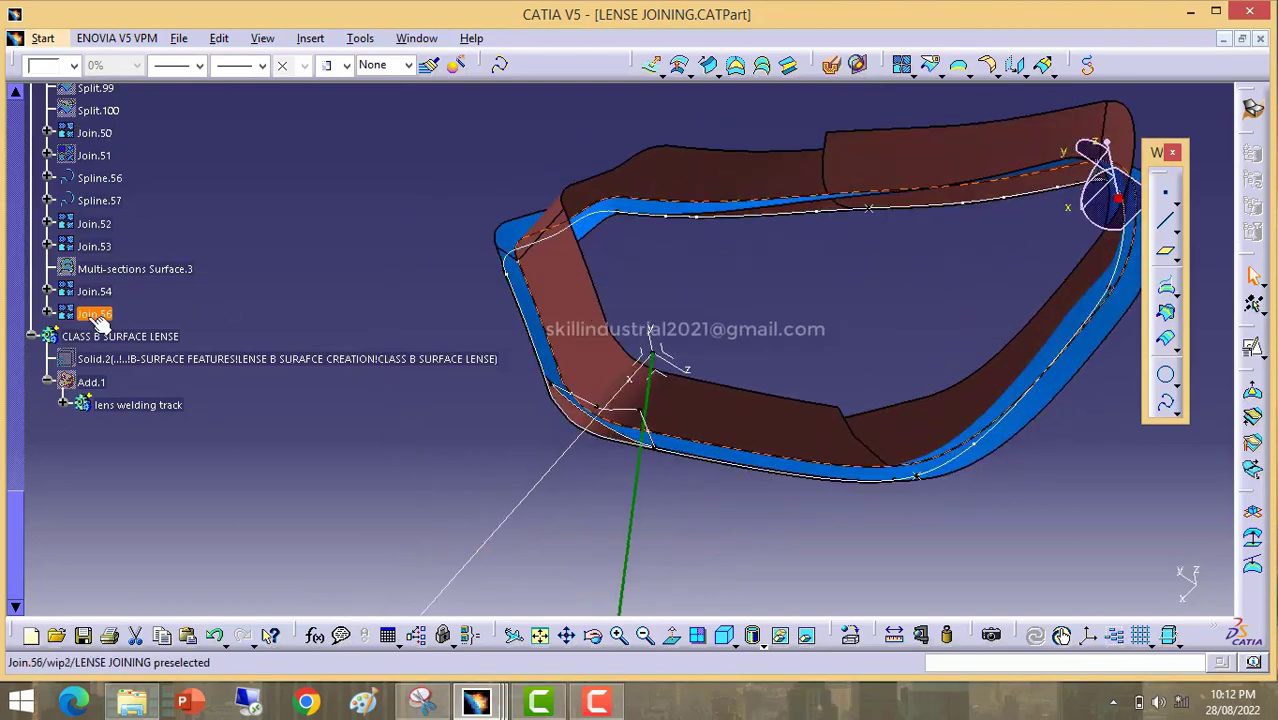
pyautogui.press('Delete')
# Step: Show the CLASS B SURFACE LENSE body together with the blue flange and brown wall surfaces
pyautogui.moveTo(857, 351); pyautogui.dragTo(764, 296, button='middle')
pyautogui.scroll(1, 108, 332)
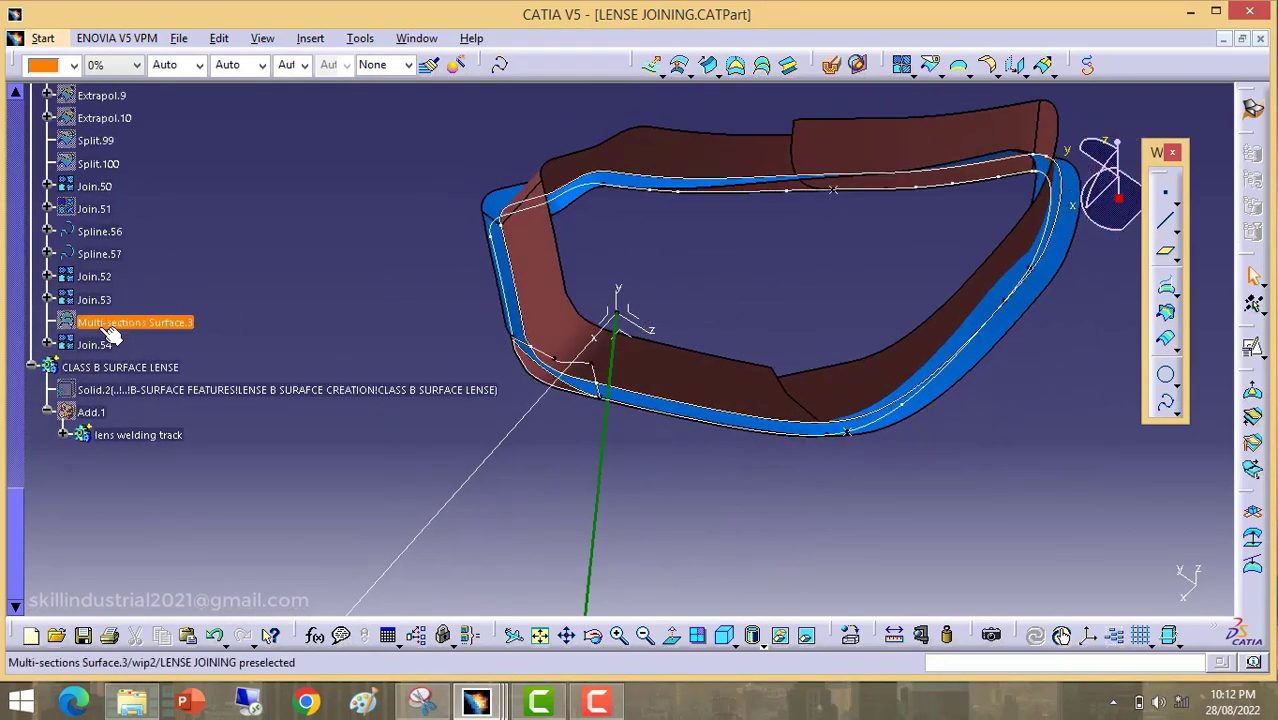
pyautogui.rightClick(110, 335)
pyautogui.click(150, 83)
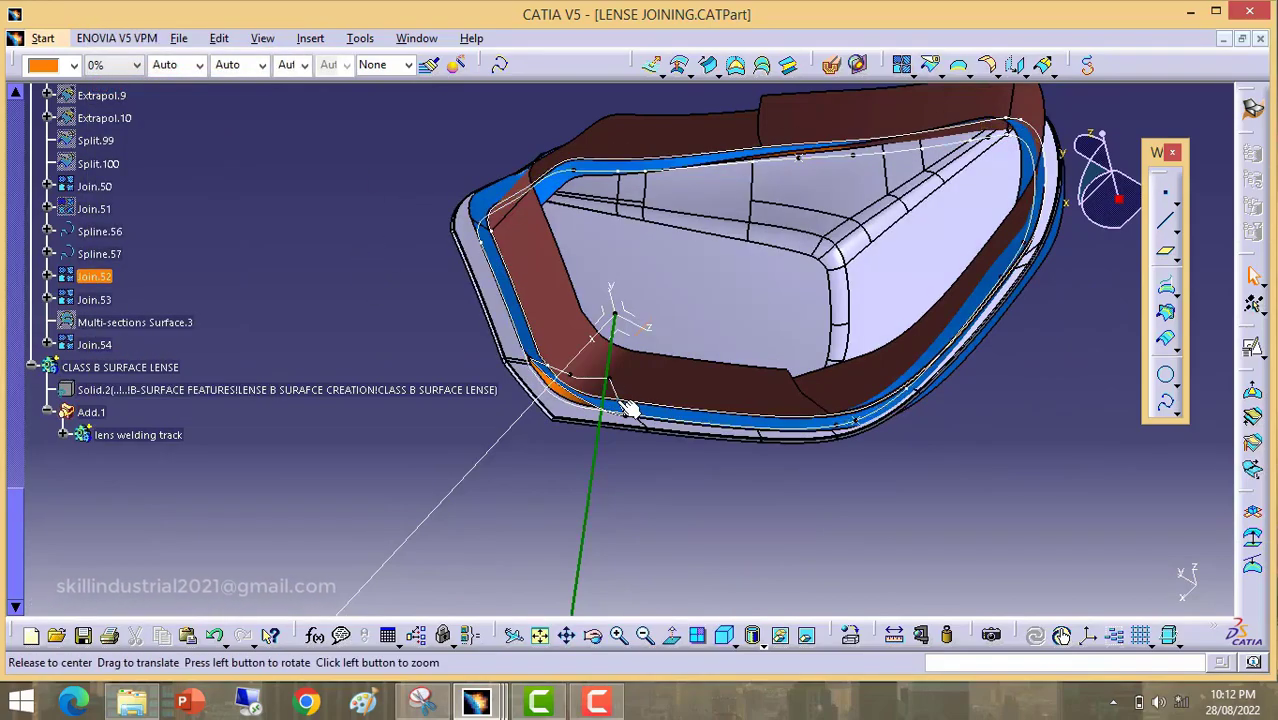
# Step: Examine how the flange and wall surfaces sit on the lens body, and expand the lens welding track under Add.1
pyautogui.moveTo(628, 410); pyautogui.dragTo(606, 338, button='middle')
pyautogui.moveTo(590, 290)
pyautogui.mouseDown(button='middle')
pyautogui.moveTo(571, 316)
pyautogui.moveTo(582, 270)
pyautogui.moveTo(590, 280)
pyautogui.mouseUp(button='middle')
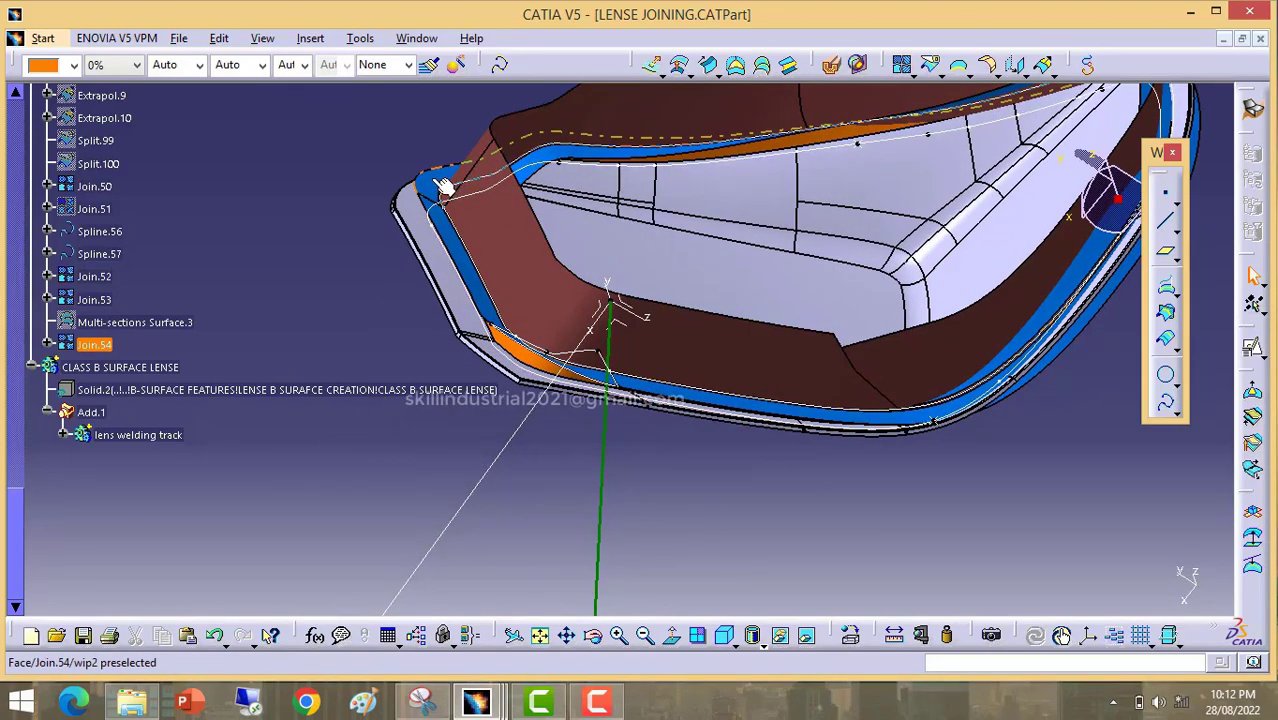
pyautogui.moveTo(571, 394)
pyautogui.mouseDown(button='middle')
pyautogui.moveTo(473, 360)
pyautogui.moveTo(560, 391)
pyautogui.mouseUp(button='middle')
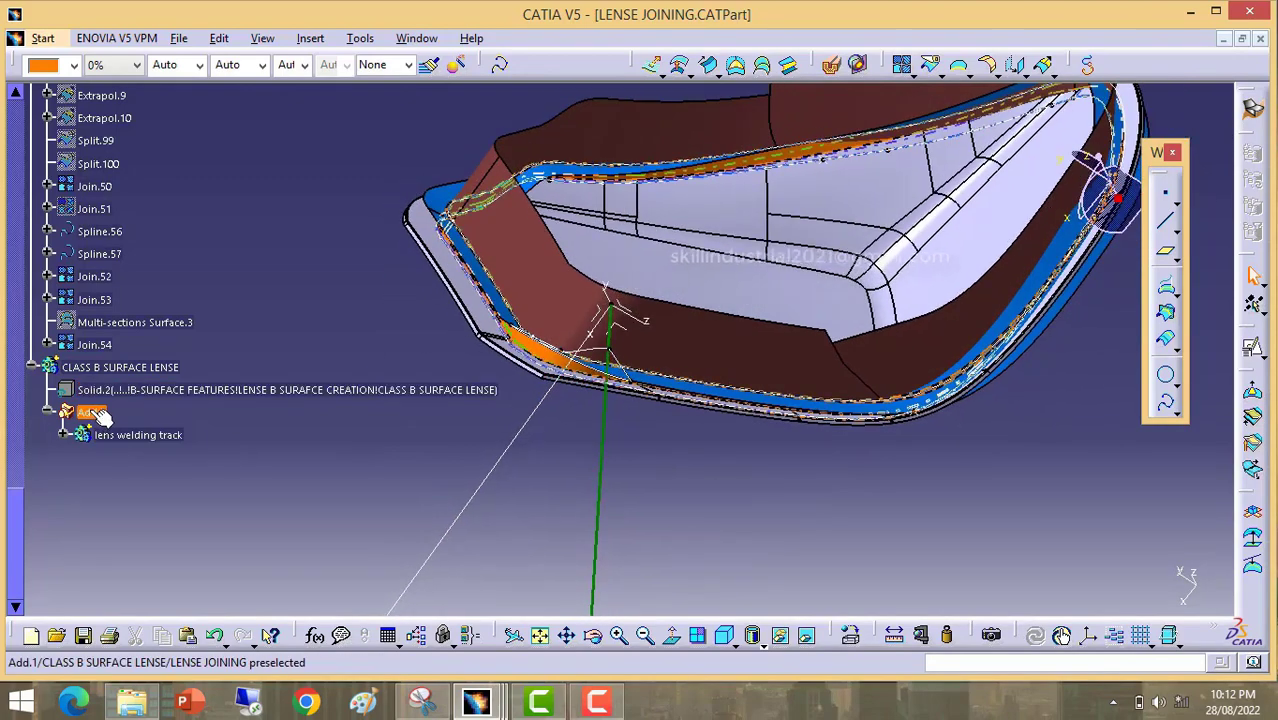
pyautogui.click(96, 413)
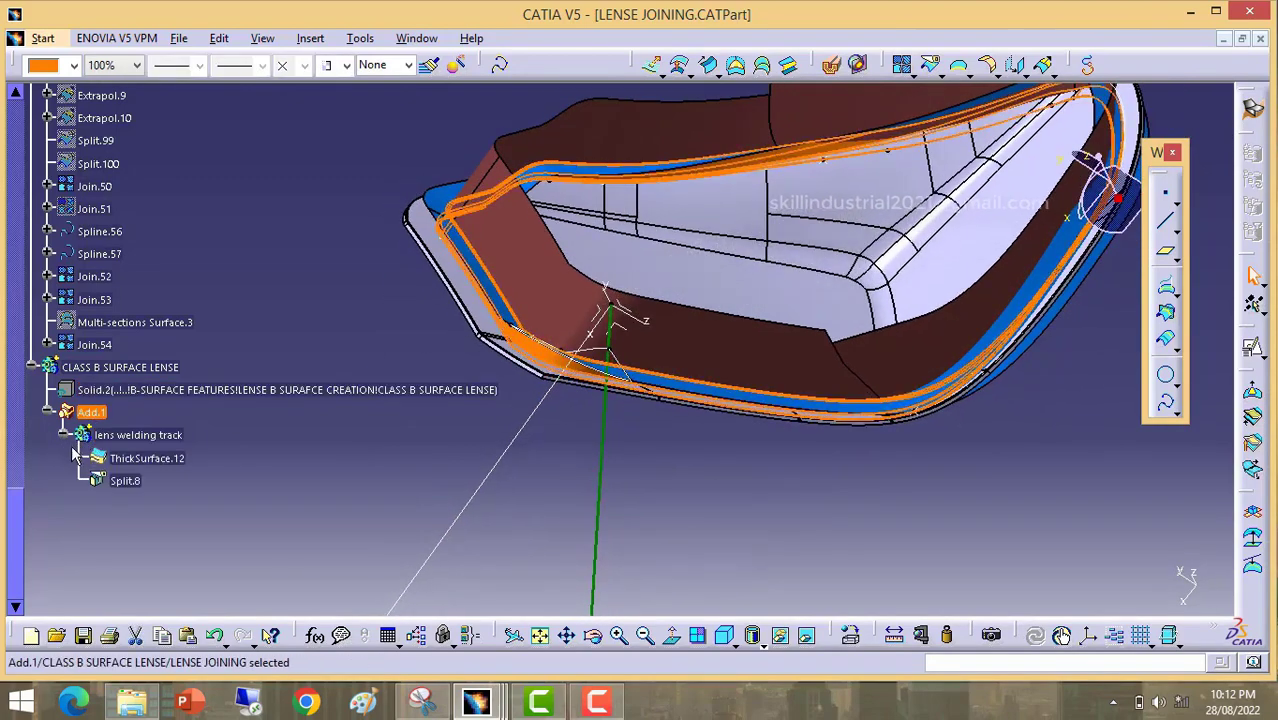
# Step: Open Split.8 in the lens welding track and check its splitting element against the Join.54 surface
pyautogui.click(125, 481)
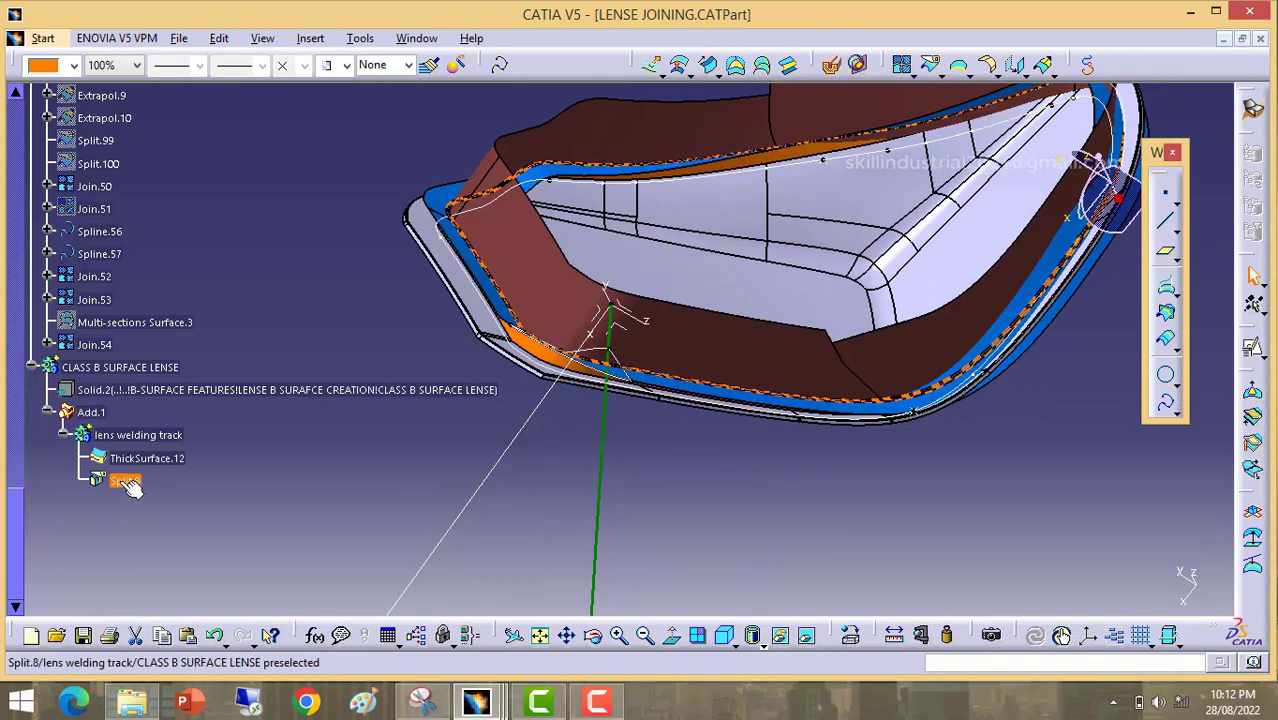
pyautogui.doubleClick(127, 485)
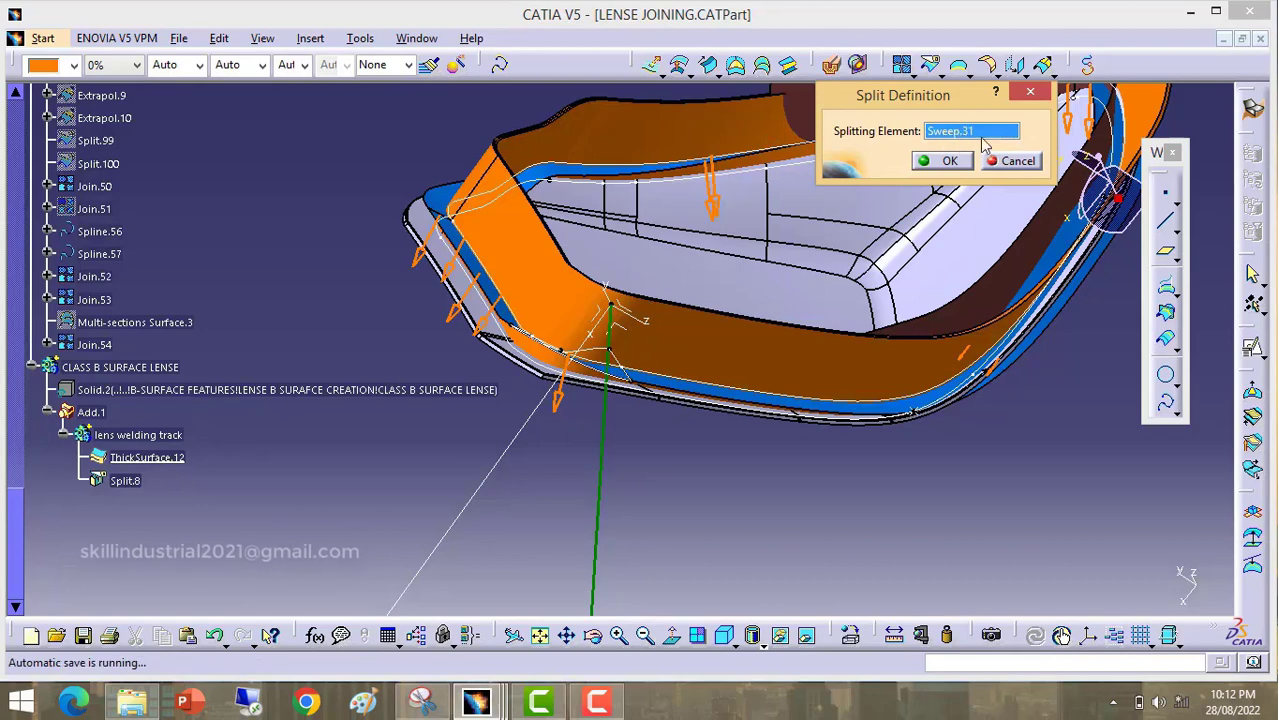
pyautogui.click(100, 346)
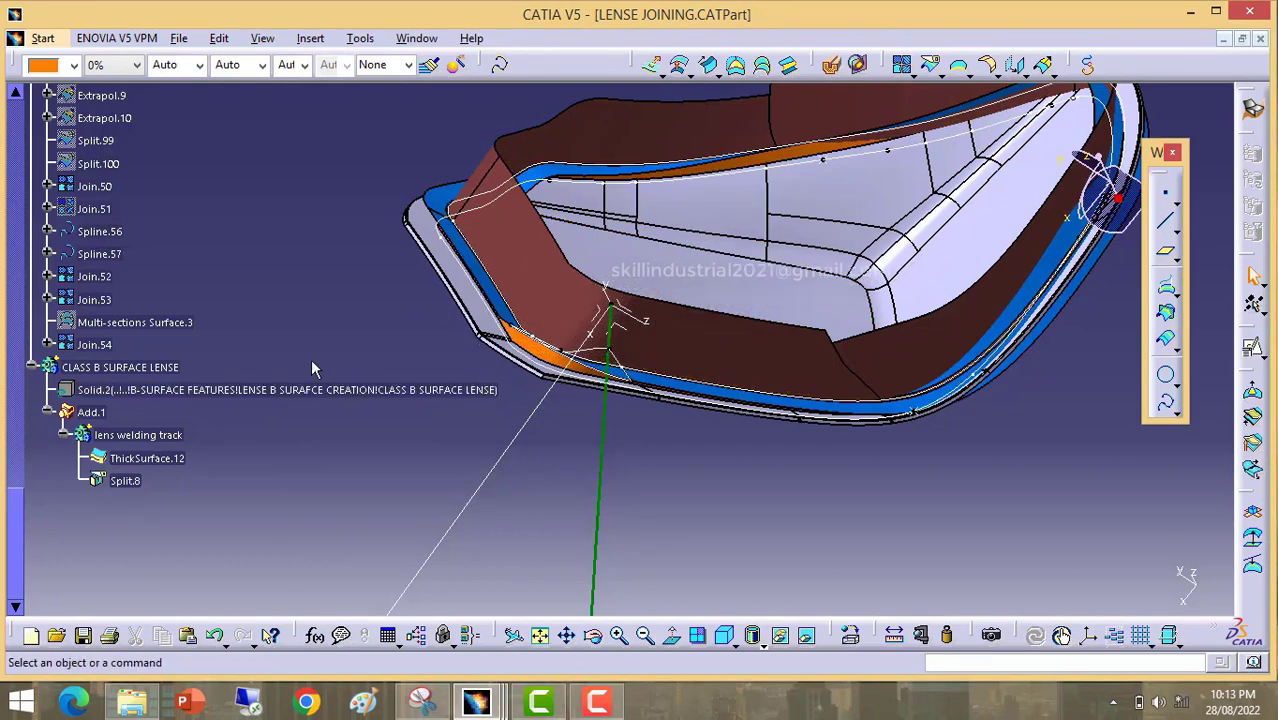
# Step: Hide the brown Join.50 wall and highlight Join.51 and the blue Join.54 flange on the lens body
pyautogui.click(321, 170)
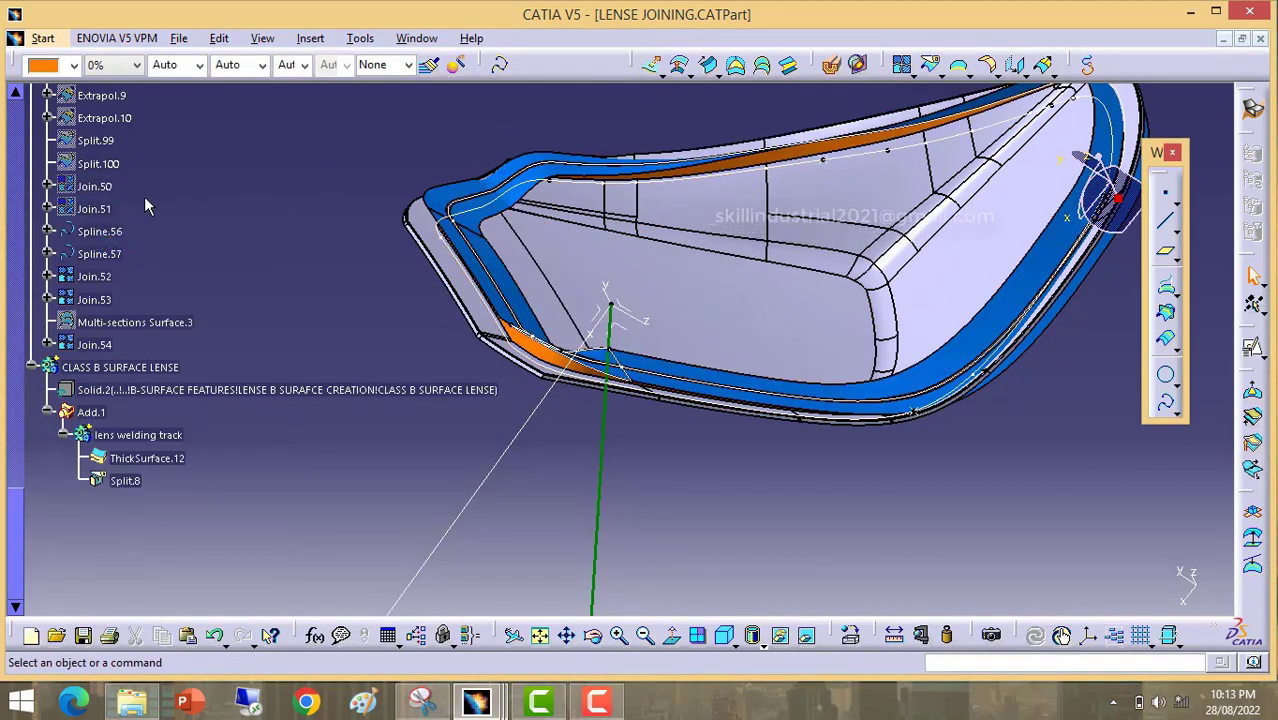
pyautogui.click(100, 211)
pyautogui.moveTo(513, 245); pyautogui.dragTo(487, 256, button='middle')
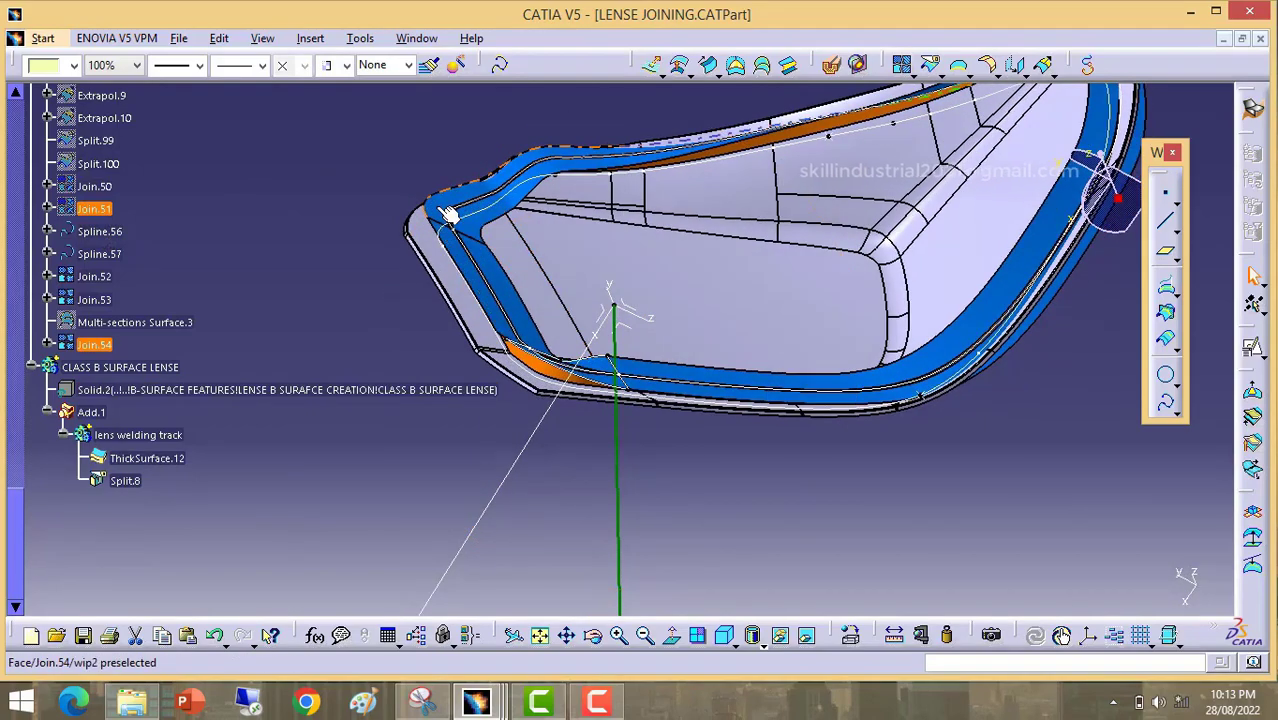
pyautogui.click(448, 212)
pyautogui.rightClick(248, 452)
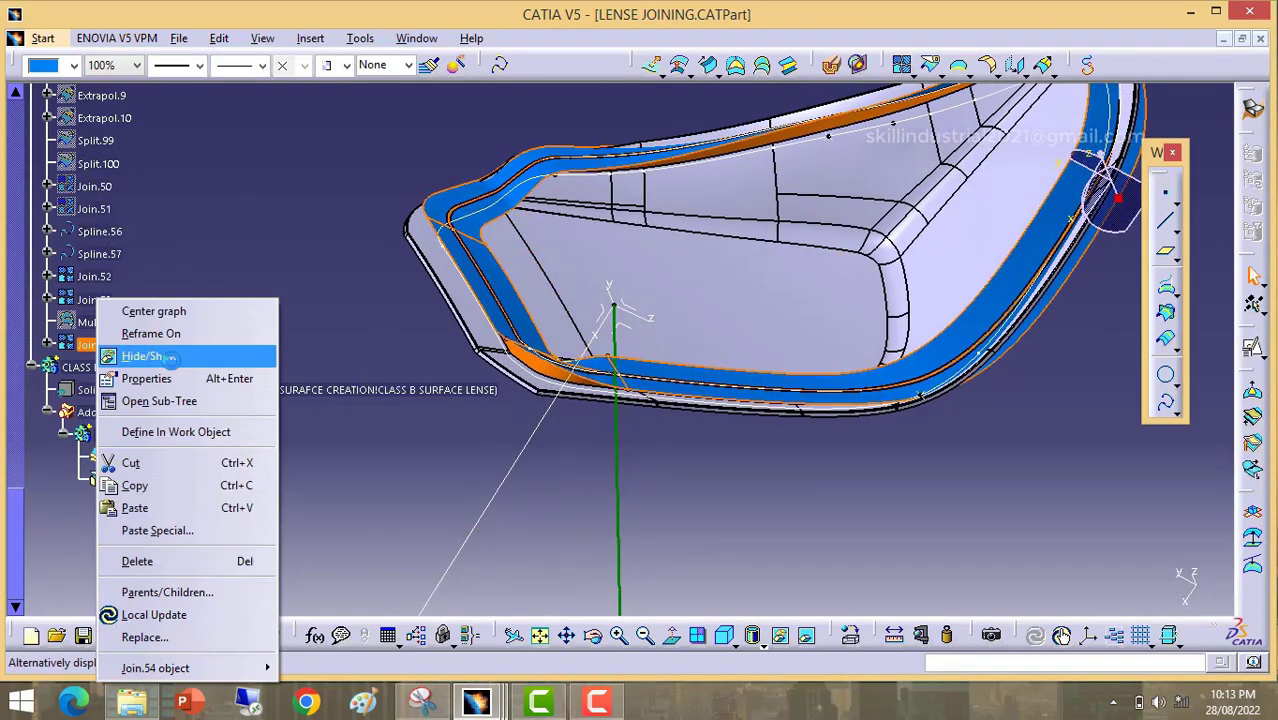
pyautogui.click(311, 514)
# Step: Examine how the blue Join.54 flange follows the lens body around its perimeter, including a close-up of the rounded corner
pyautogui.moveTo(524, 305); pyautogui.dragTo(640, 295, button='middle')
pyautogui.moveTo(808, 323); pyautogui.dragTo(213, 537, button='middle')
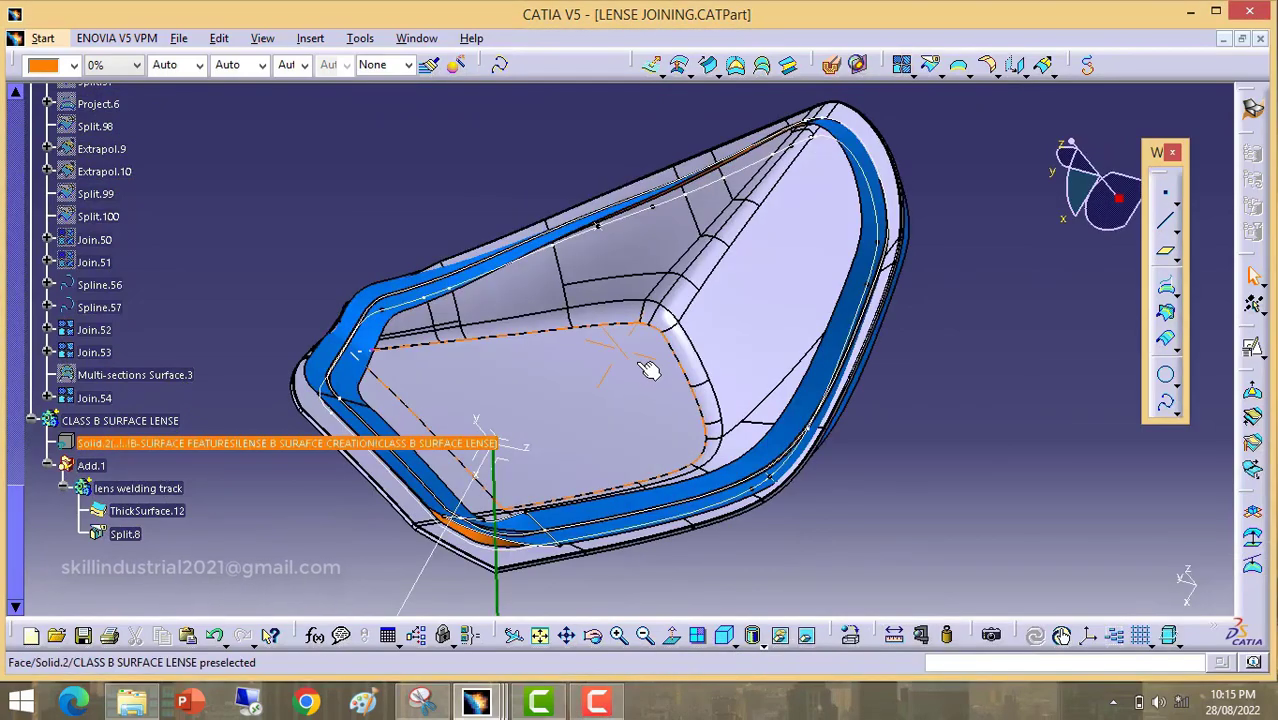
pyautogui.moveTo(650, 370); pyautogui.dragTo(655, 162, button='middle')
pyautogui.moveTo(729, 238); pyautogui.dragTo(514, 275, button='middle')
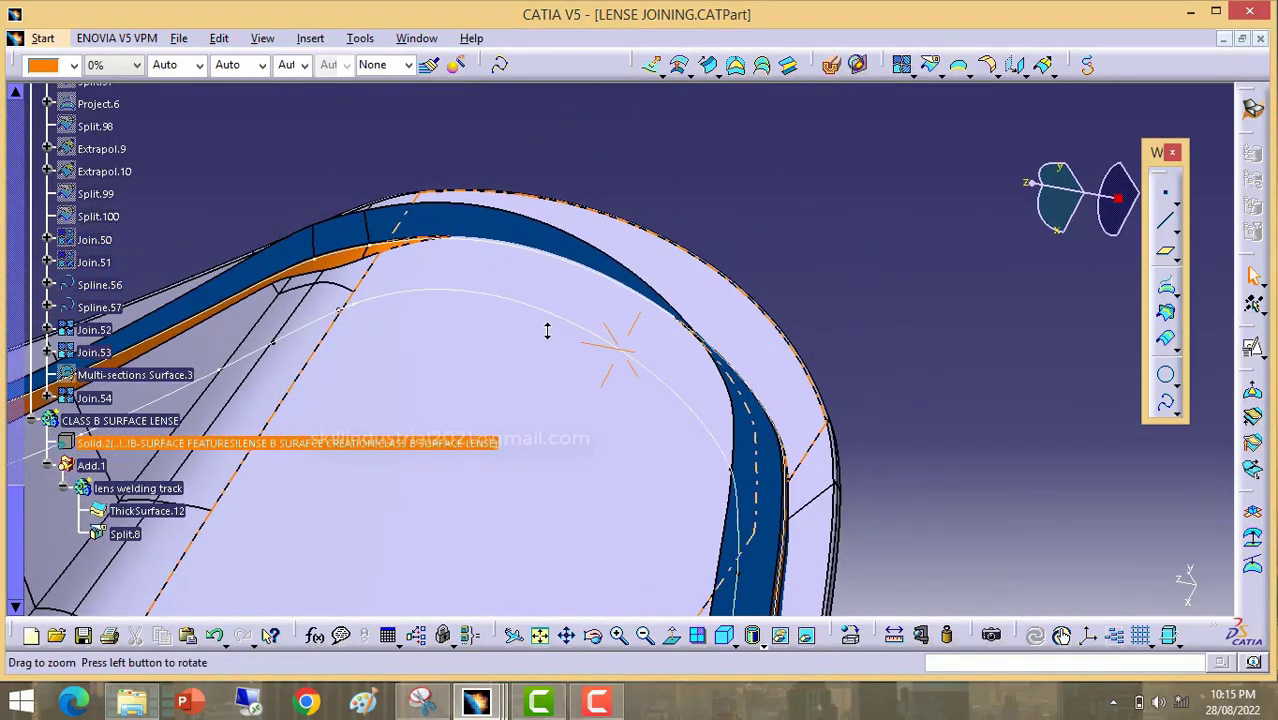
pyautogui.moveTo(547, 330); pyautogui.dragTo(605, 452, button='middle')
pyautogui.moveTo(852, 394); pyautogui.dragTo(771, 355, button='middle')
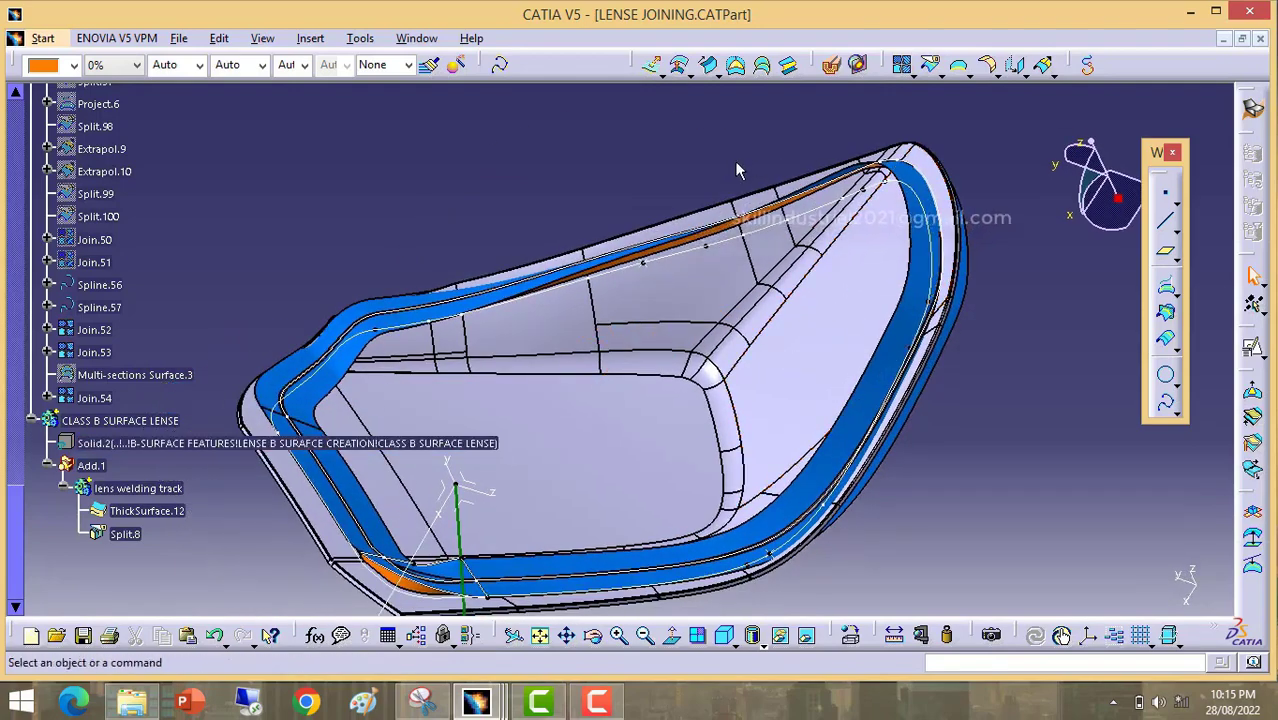
pyautogui.moveTo(736, 170); pyautogui.dragTo(691, 297, button='middle')
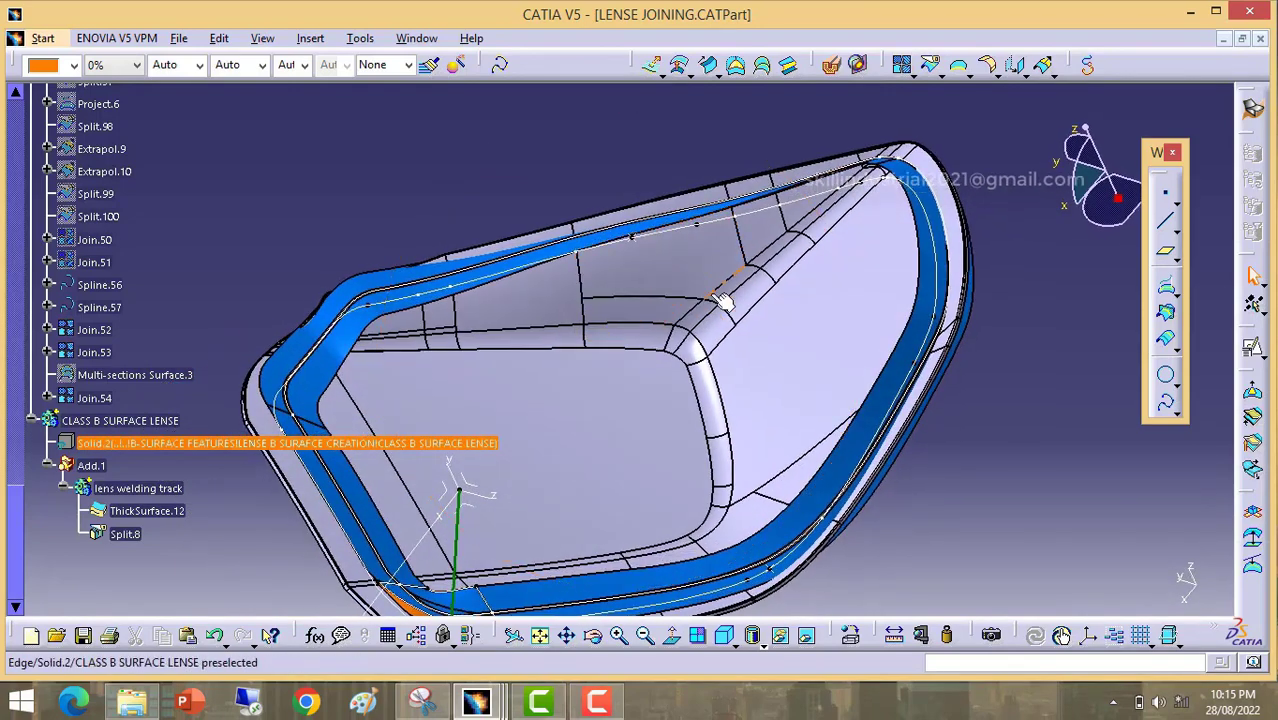
# Step: Show the brown Join.50 wall together with the blue flange and inspect both on the lens body
pyautogui.rightClick(101, 243)
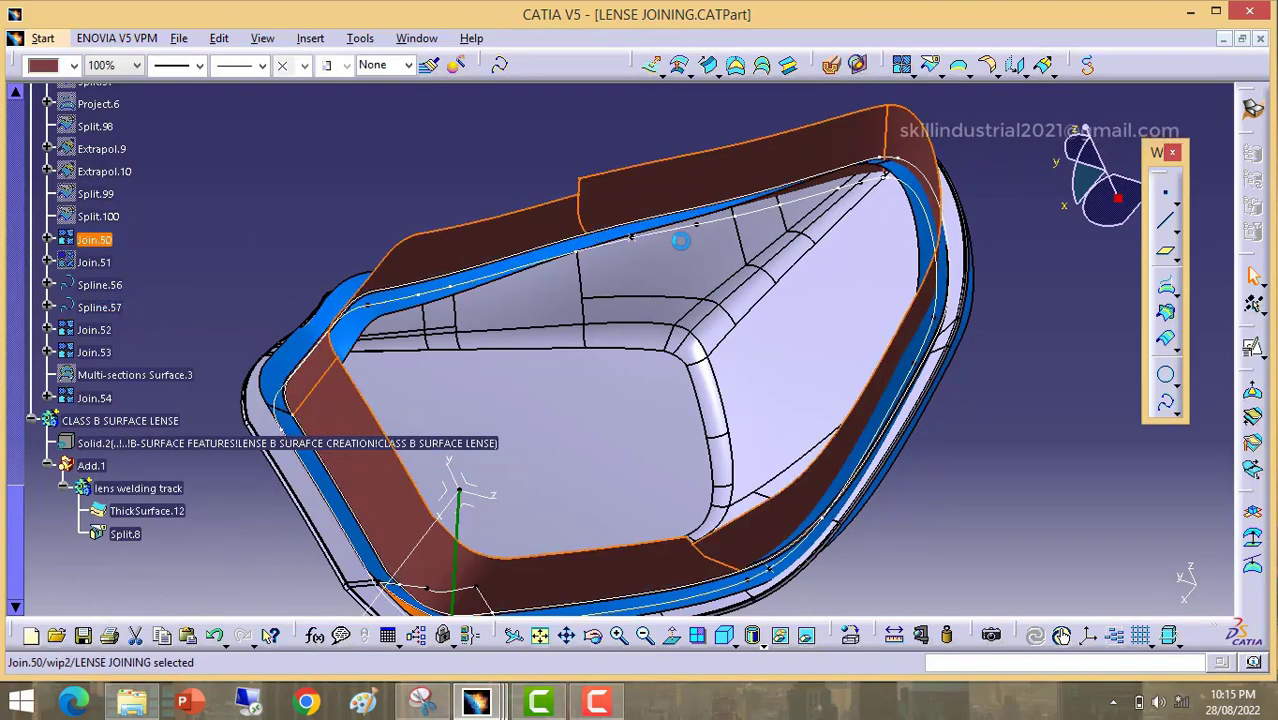
pyautogui.moveTo(600, 290); pyautogui.dragTo(651, 285, button='middle')
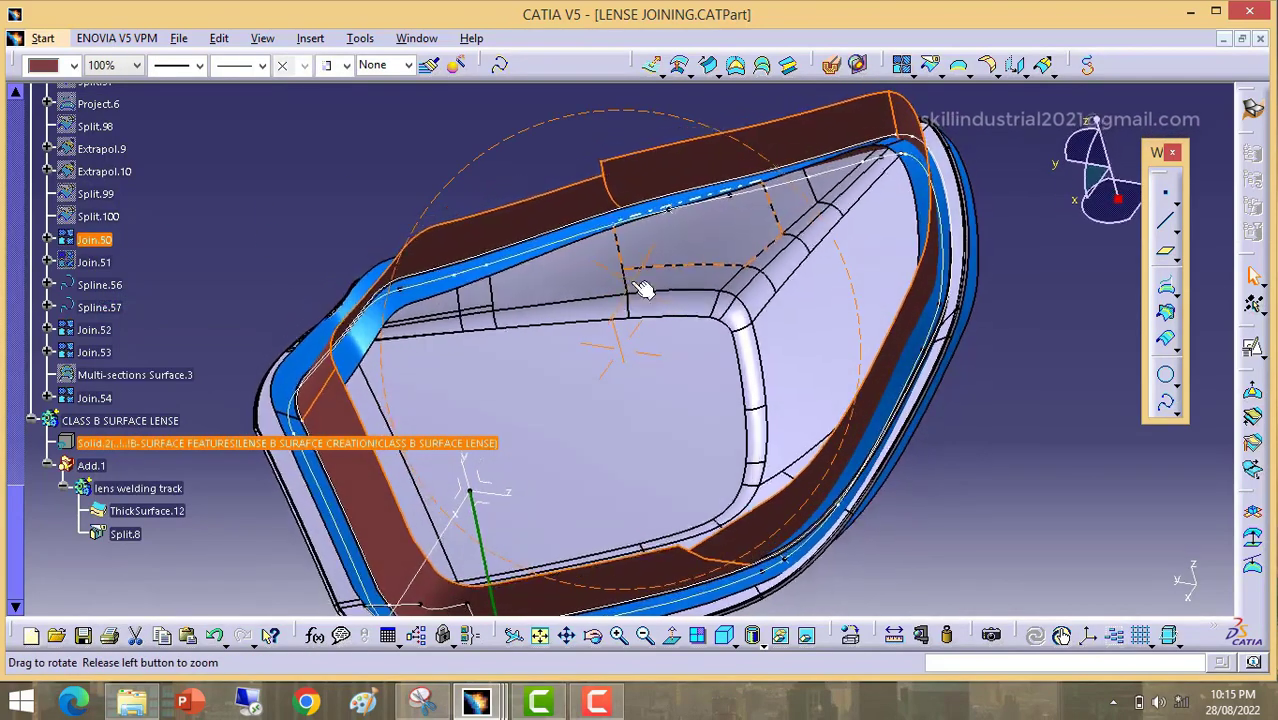
pyautogui.moveTo(496, 137); pyautogui.dragTo(253, 484, button='middle')
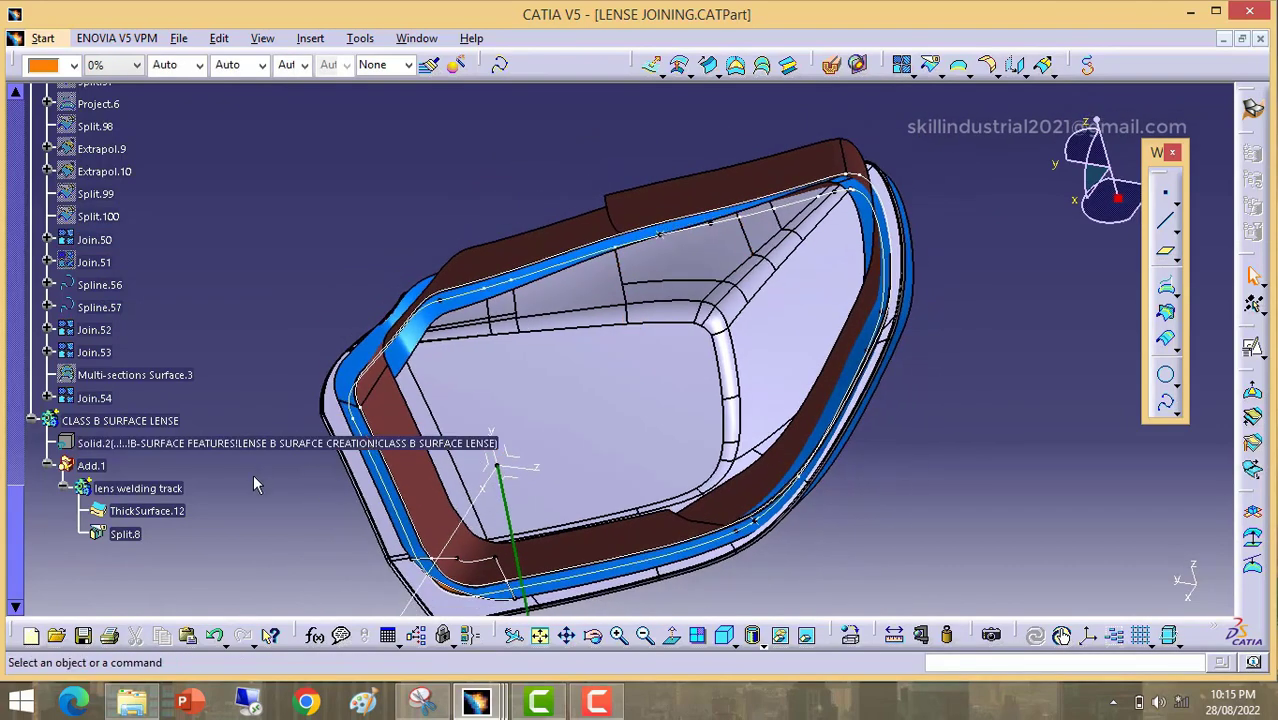
# Step: Open ThickSurface.12 in the lens welding track and compare its offset object with the Join.50 wall
pyautogui.click(160, 512)
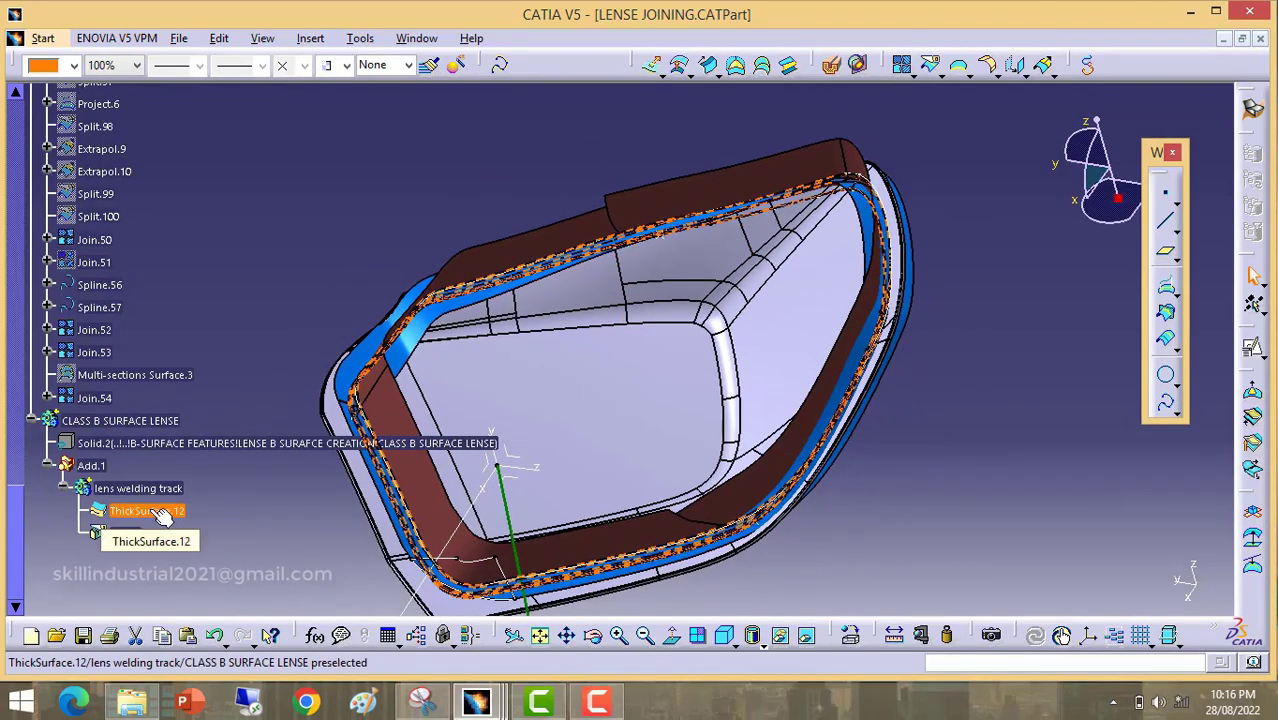
pyautogui.doubleClick(155, 513)
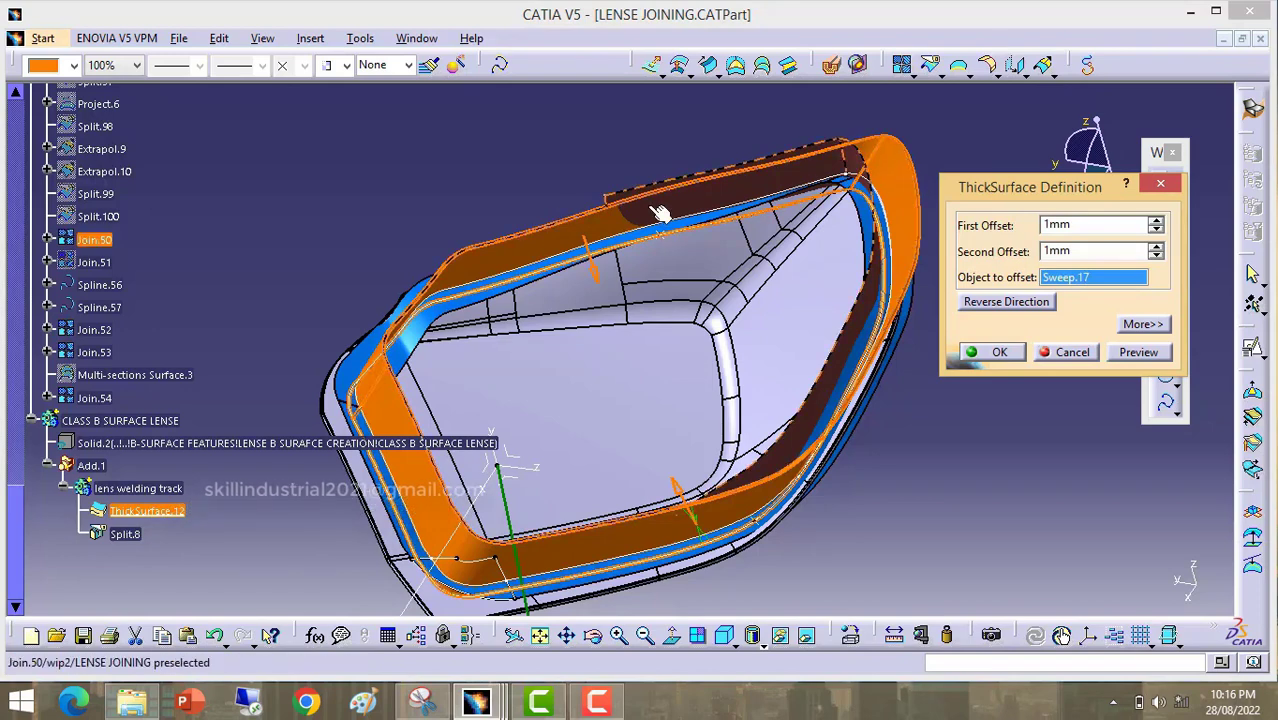
pyautogui.click(97, 243)
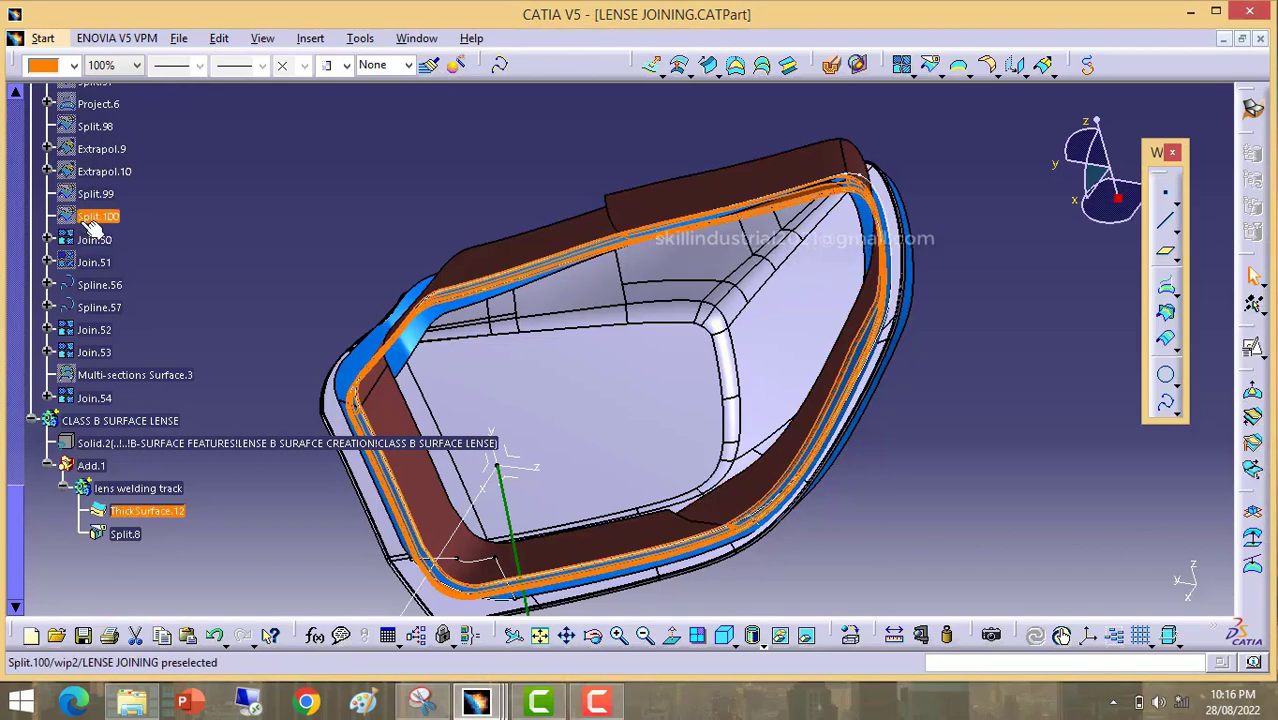
# Step: Hide the Join.50 wall and the Join.54 flange to inspect the lens body with only its welding track
pyautogui.moveTo(760, 320); pyautogui.dragTo(793, 248, button='middle')
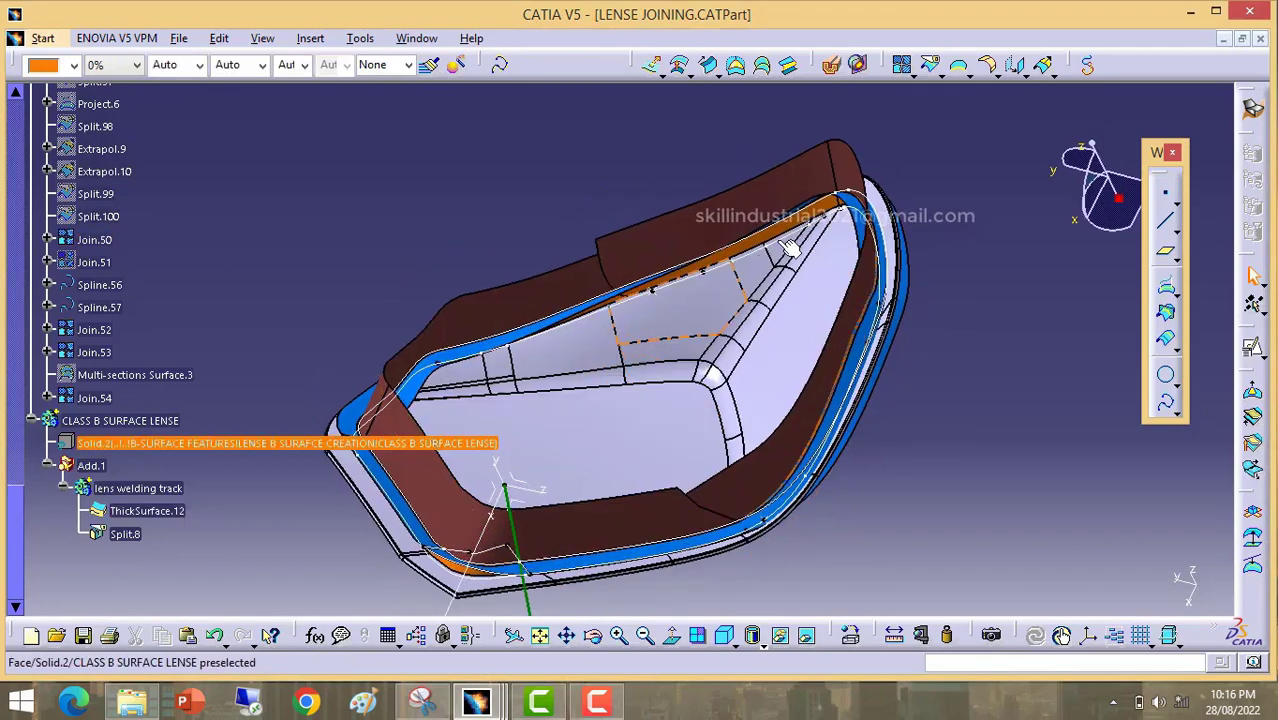
pyautogui.rightClick(108, 243)
pyautogui.click(140, 292)
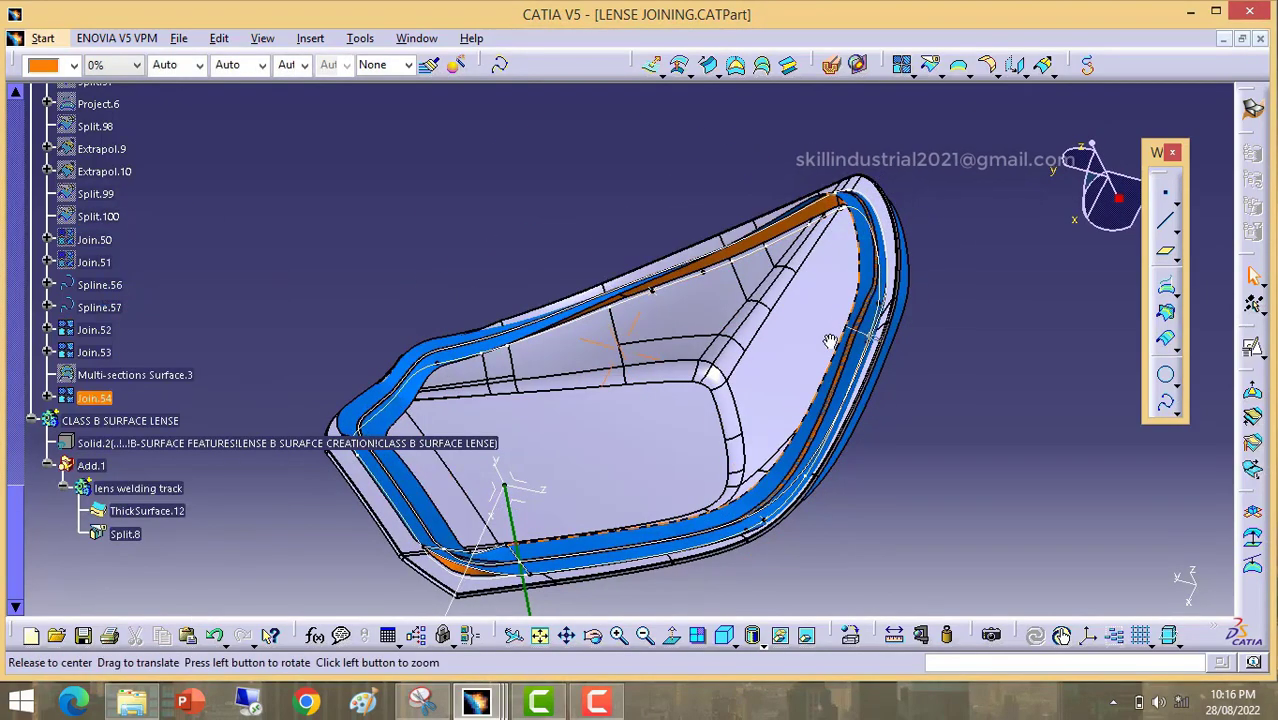
pyautogui.moveTo(830, 341); pyautogui.dragTo(655, 345, button='middle')
pyautogui.moveTo(650, 540); pyautogui.dragTo(636, 332, button='middle')
pyautogui.click(550, 394)
pyautogui.rightClick(98, 398)
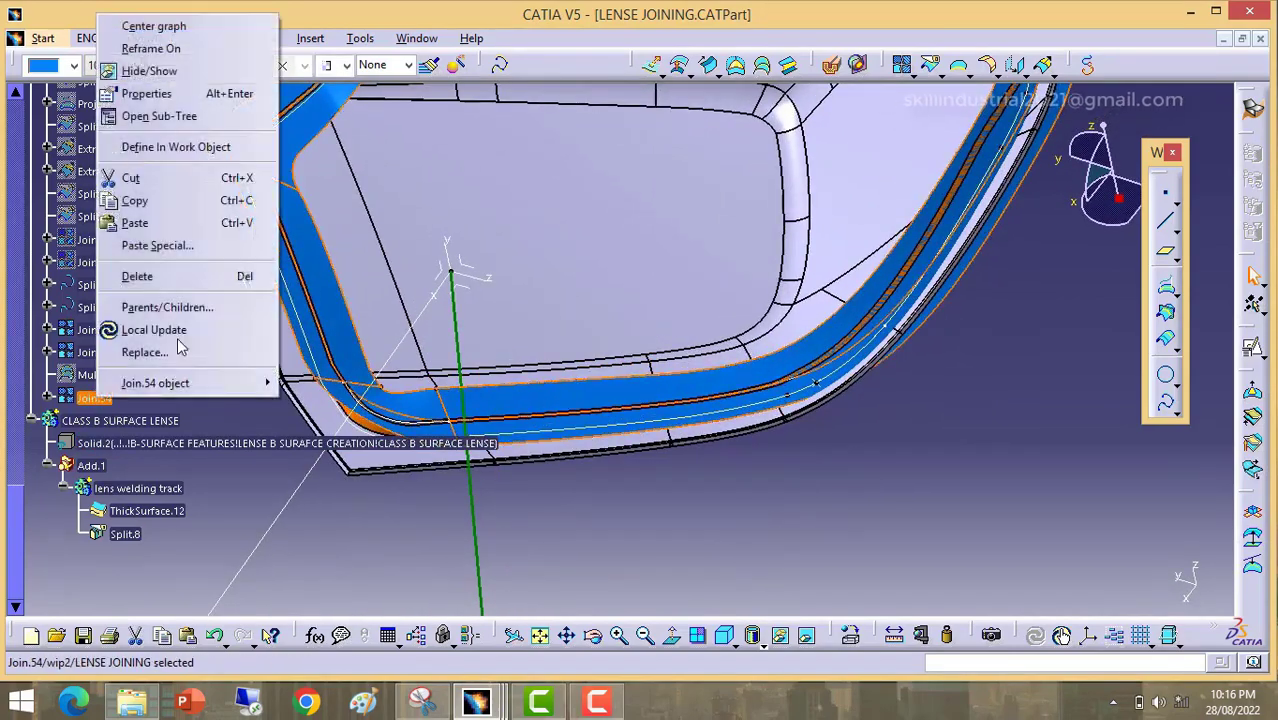
pyautogui.click(166, 72)
pyautogui.moveTo(616, 344); pyautogui.dragTo(800, 368, button='middle')
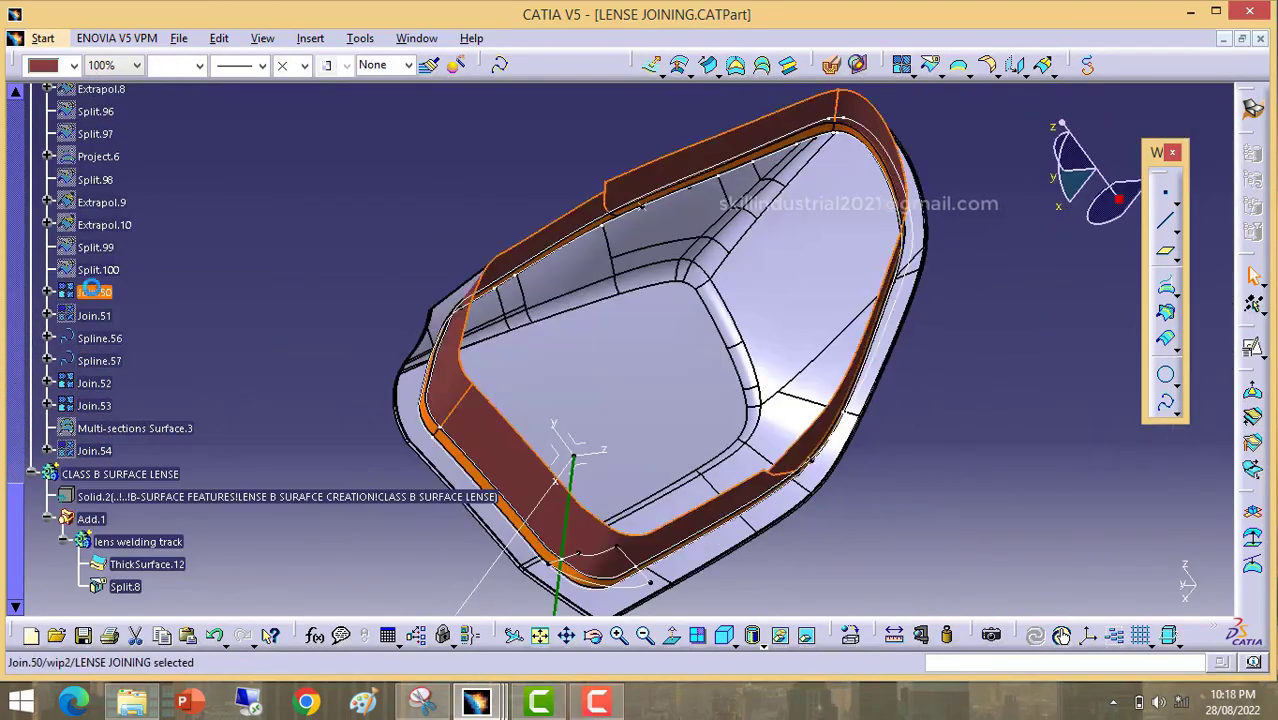
# Step: Rename the brown Join.50 wall surface as LENSE CENTRE SURFACE
pyautogui.rightClick(92, 290)
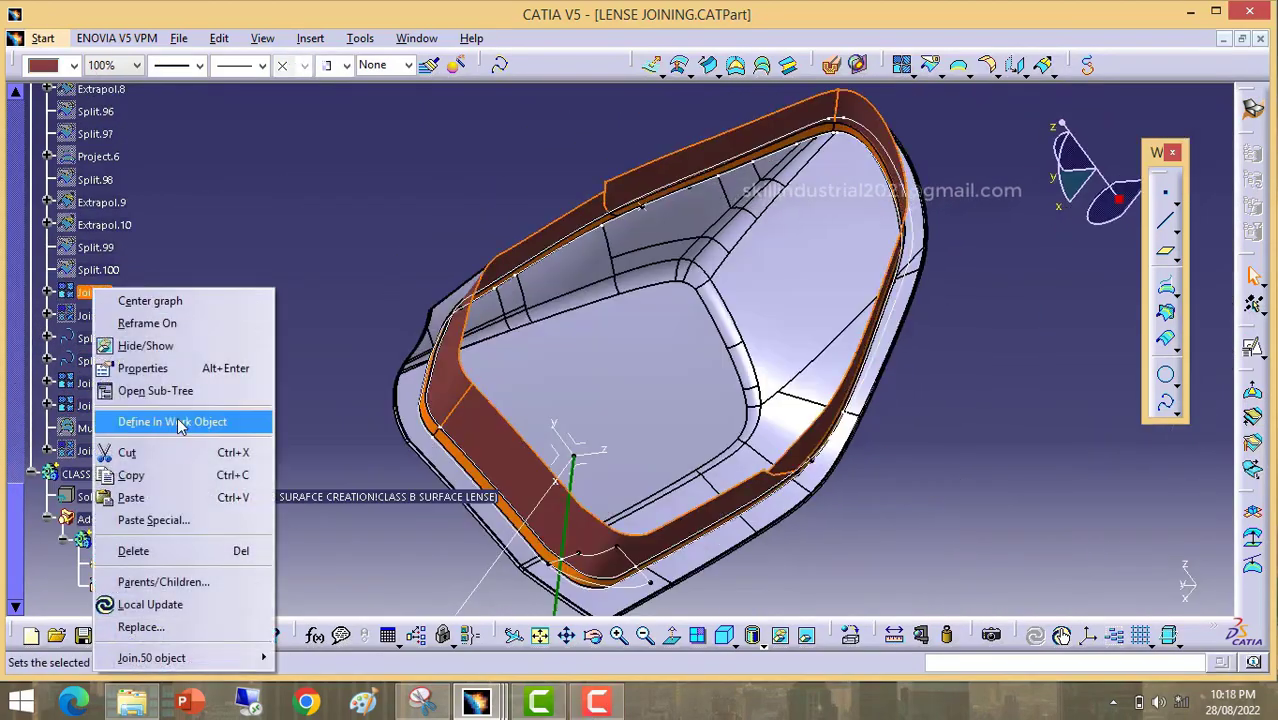
pyautogui.click(157, 372)
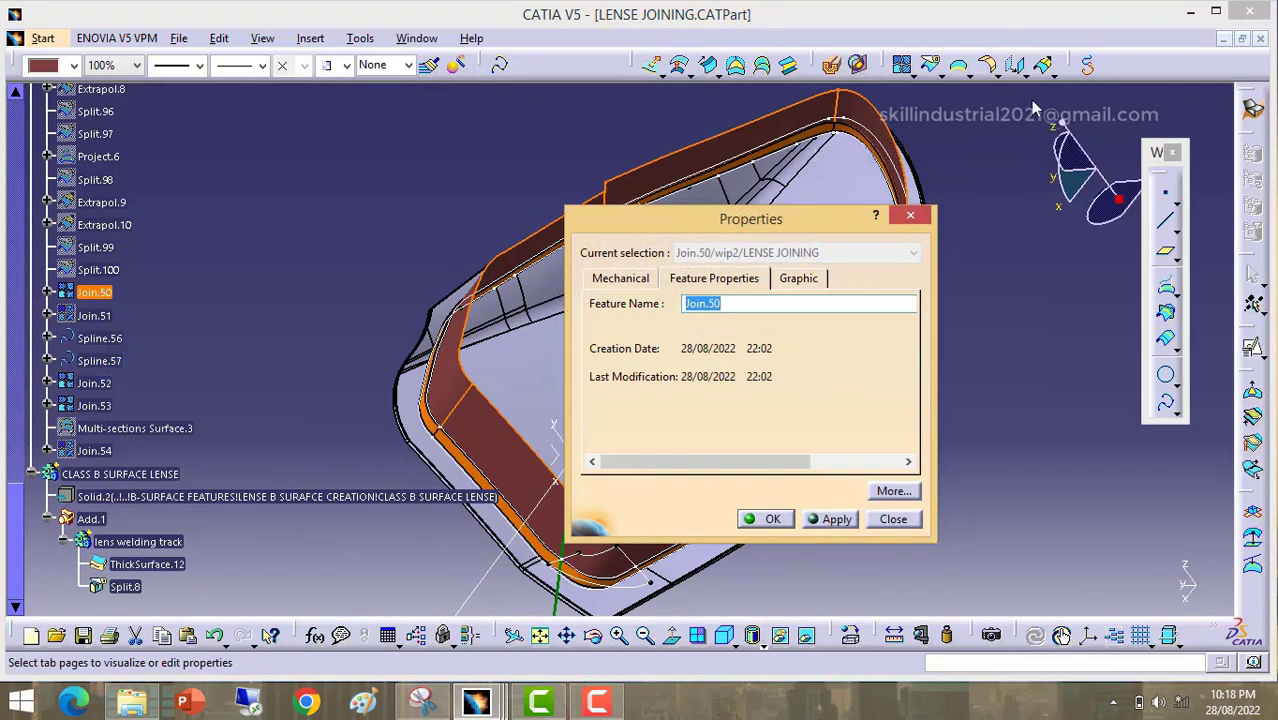
pyautogui.write('L')
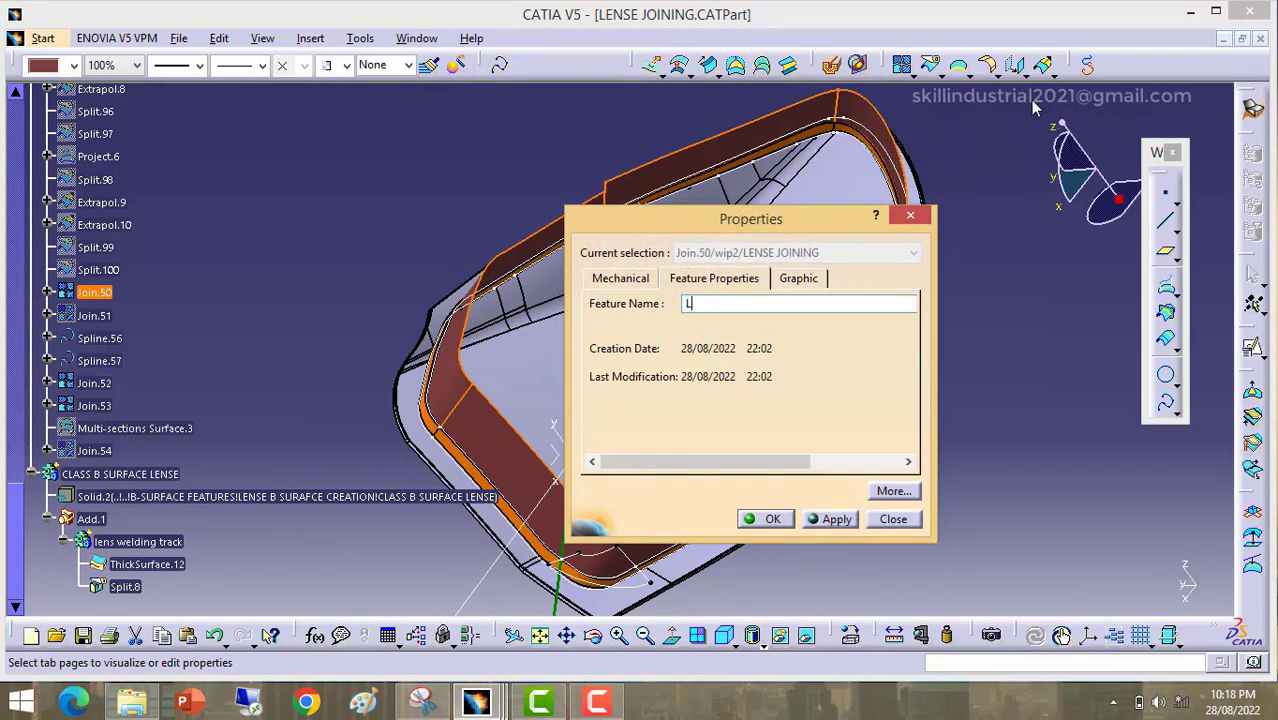
pyautogui.write('ENSE')
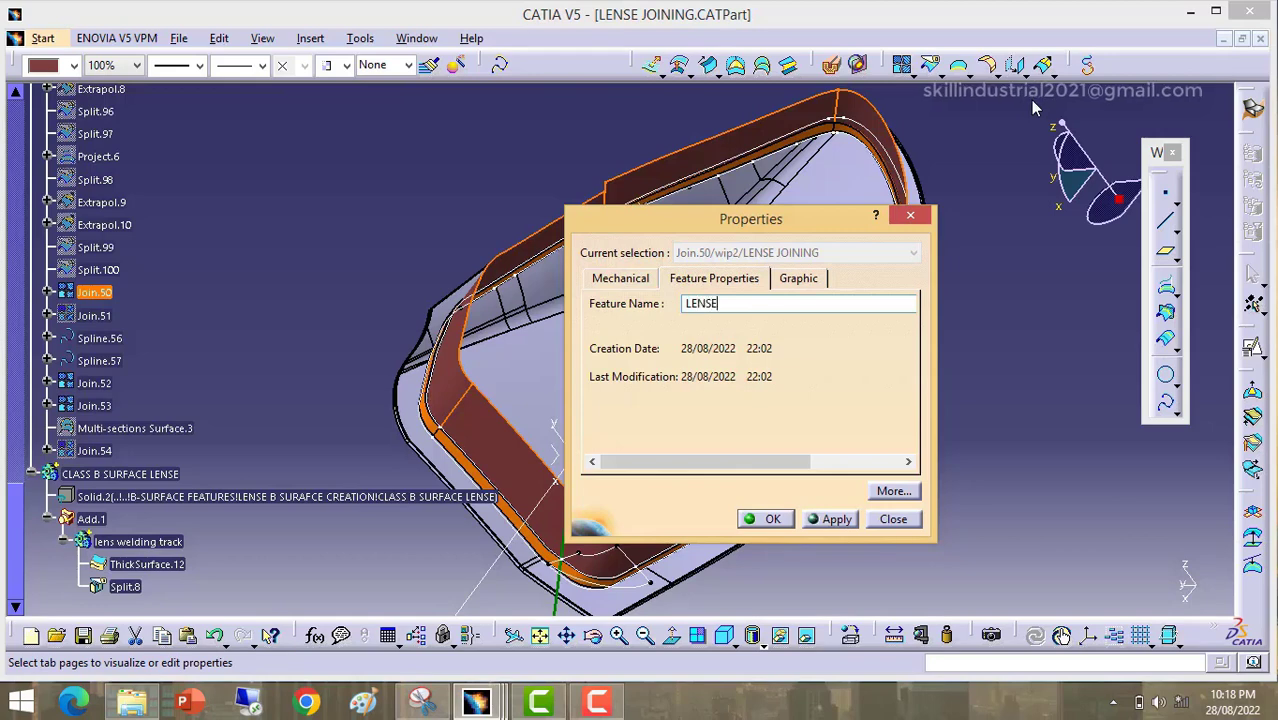
pyautogui.write(' CENRE')
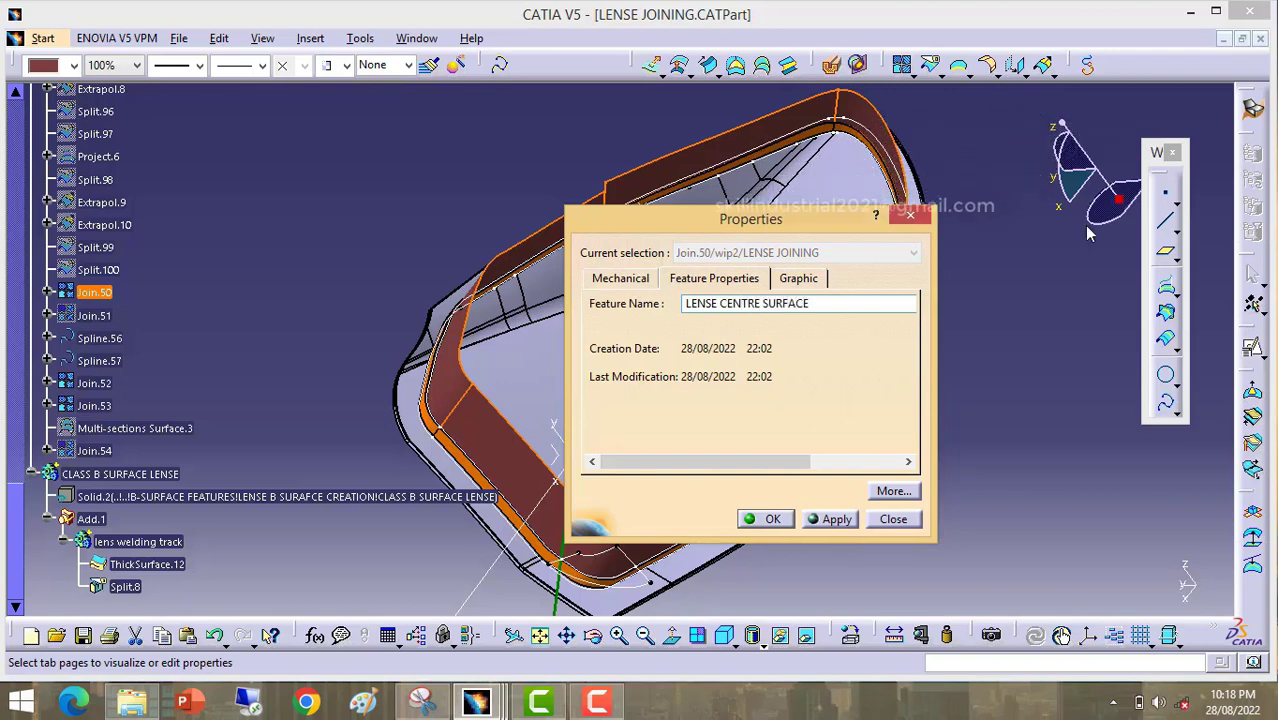
pyautogui.click(771, 518)
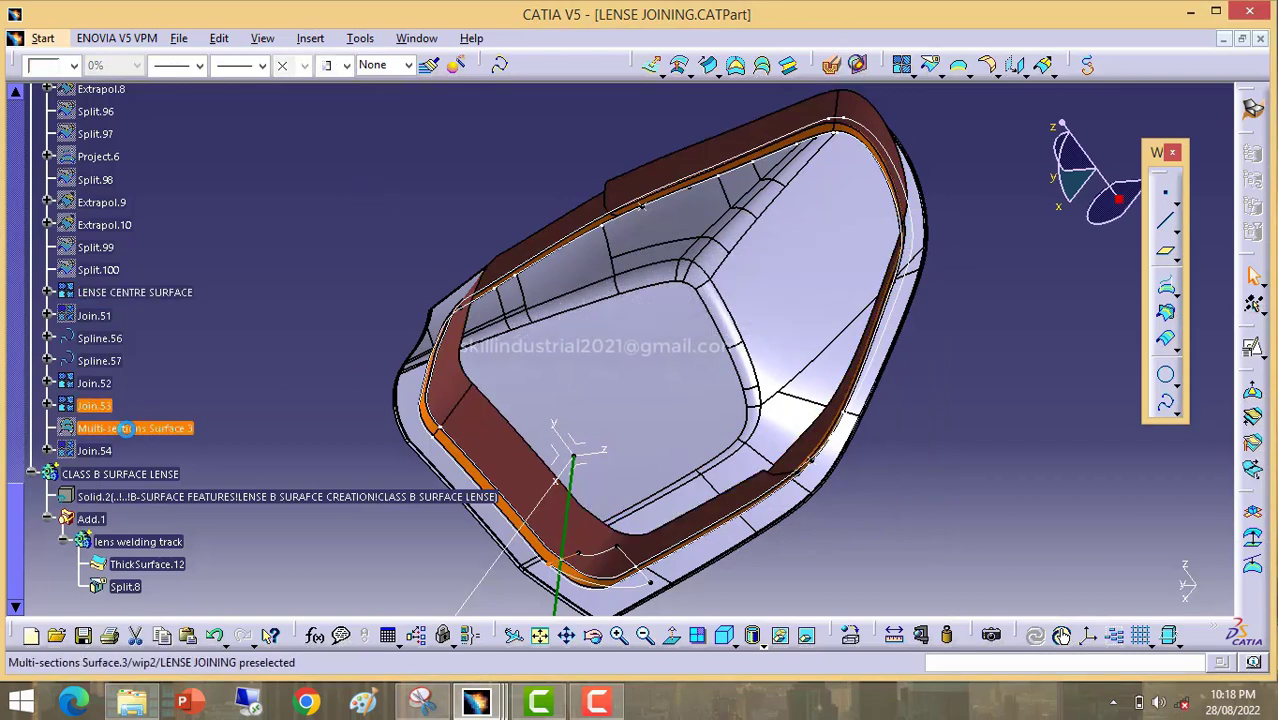
# Step: Show the blue Join.54 flange surface and rename it as OFFSETED SURFACE
pyautogui.rightClick(88, 451)
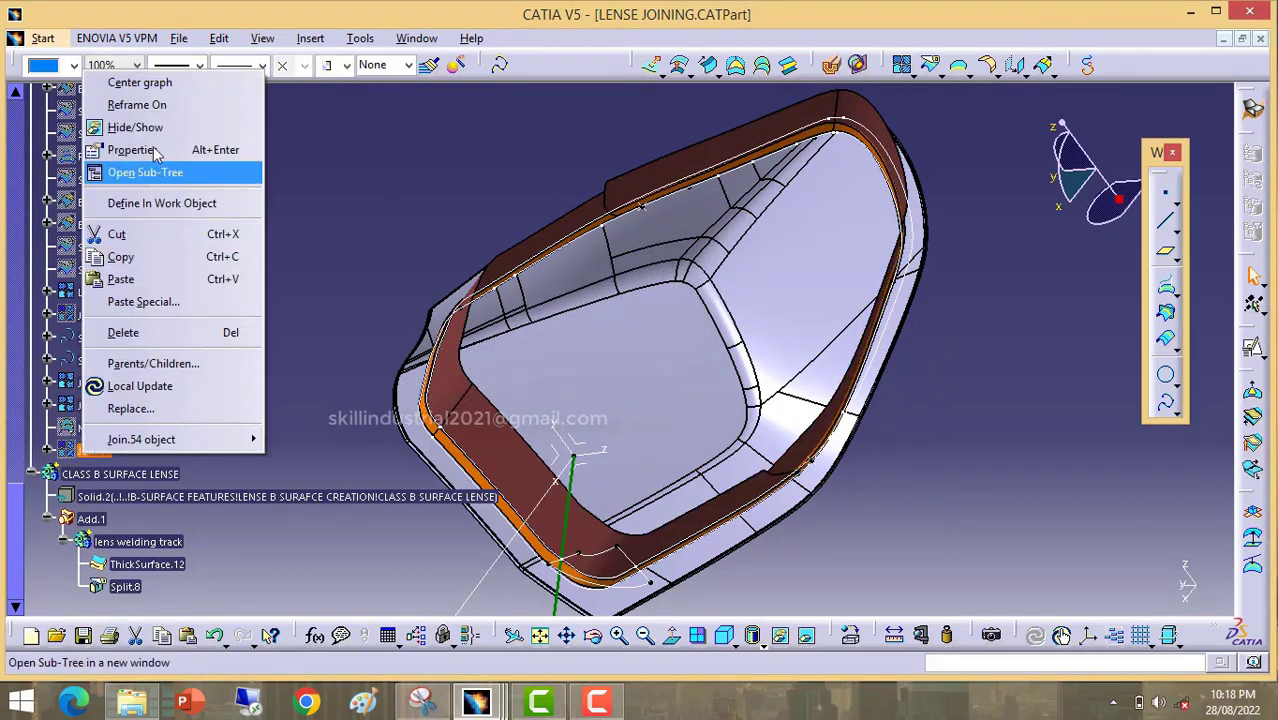
pyautogui.click(148, 128)
pyautogui.moveTo(514, 362); pyautogui.dragTo(470, 500, button='middle')
pyautogui.rightClick(95, 455)
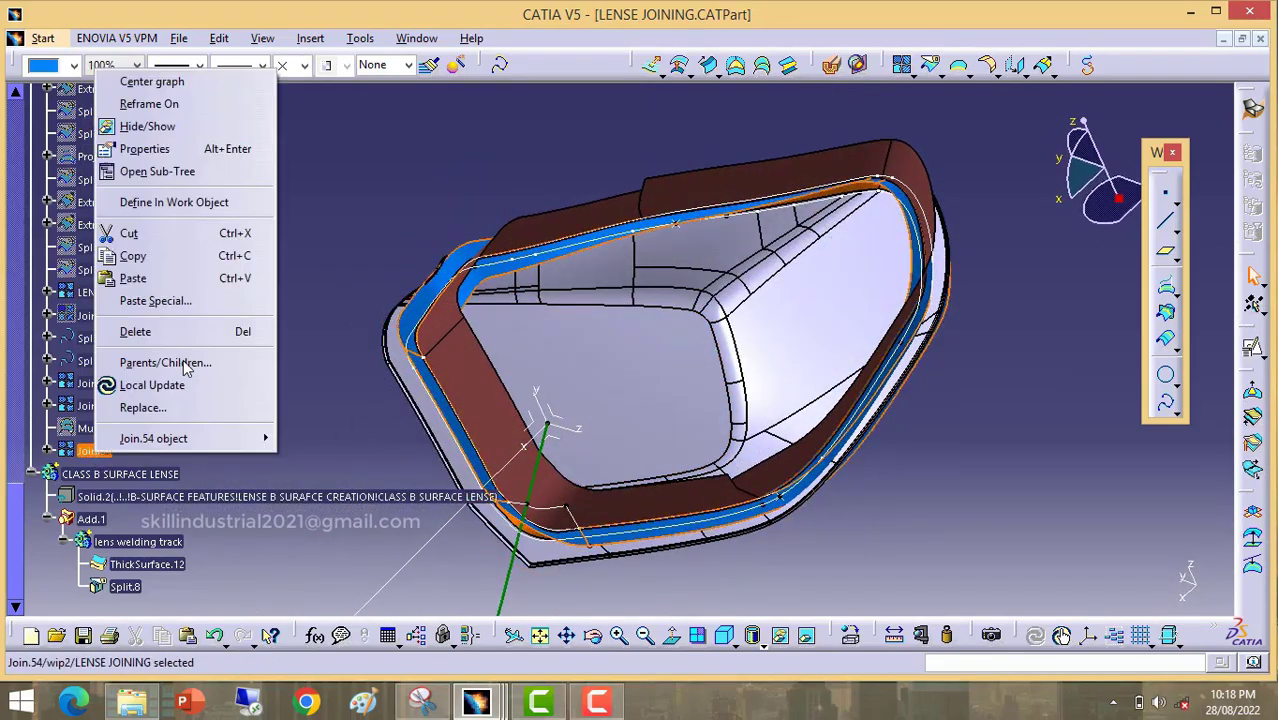
pyautogui.click(150, 149)
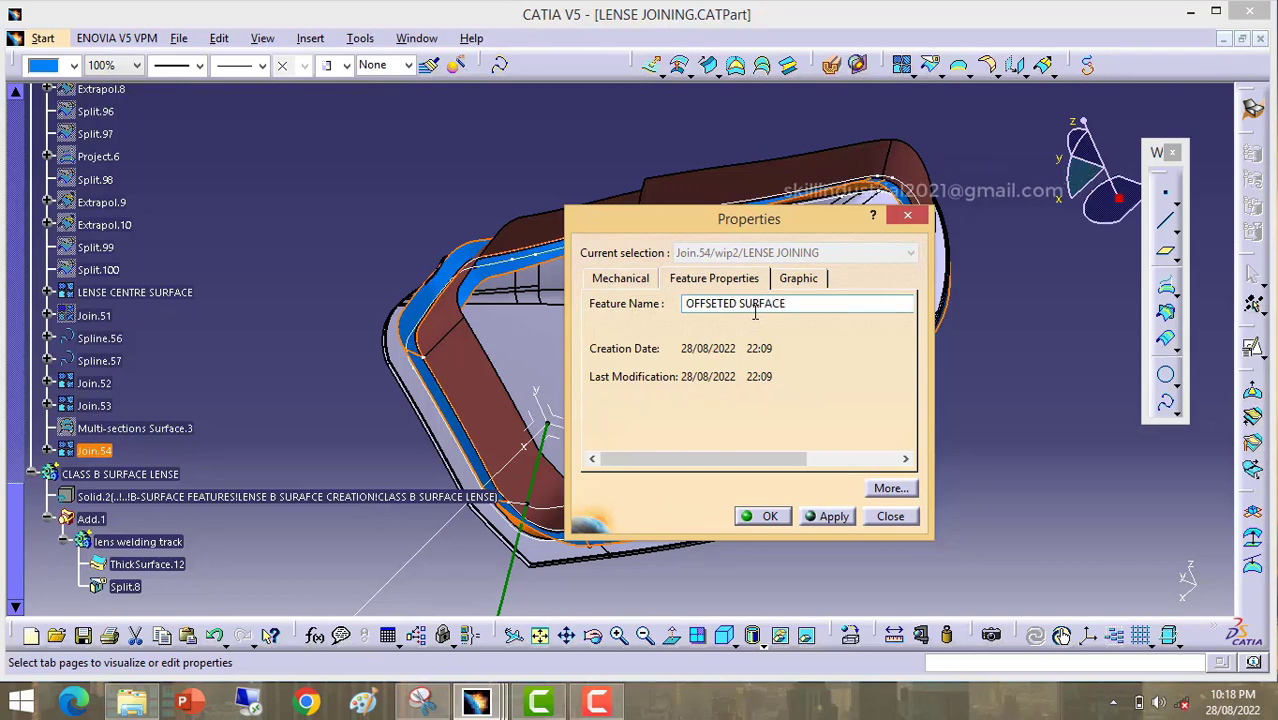
pyautogui.click(771, 517)
# Step: Compare LENSE CENTRE SURFACE and OFFSETED SURFACE on the lens body, highlighting each and viewing them from several angles
pyautogui.click(150, 292)
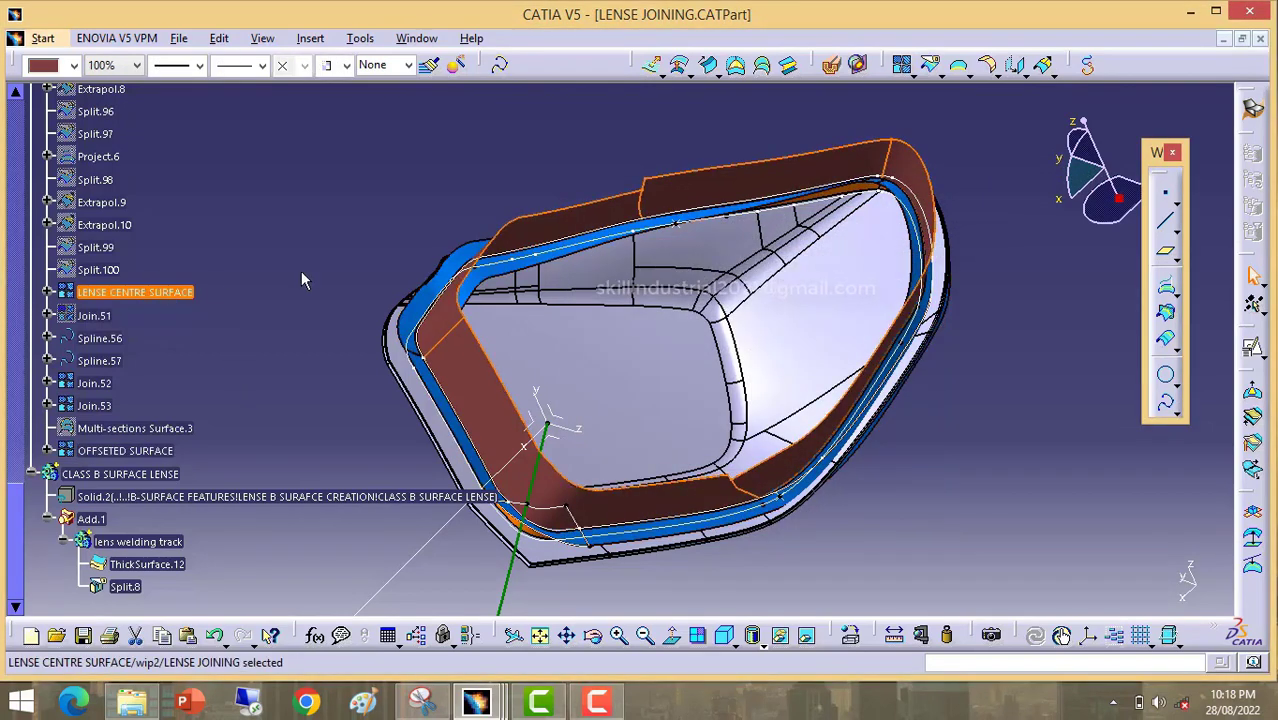
pyautogui.click(513, 280)
pyautogui.moveTo(513, 280); pyautogui.dragTo(455, 340, button='middle')
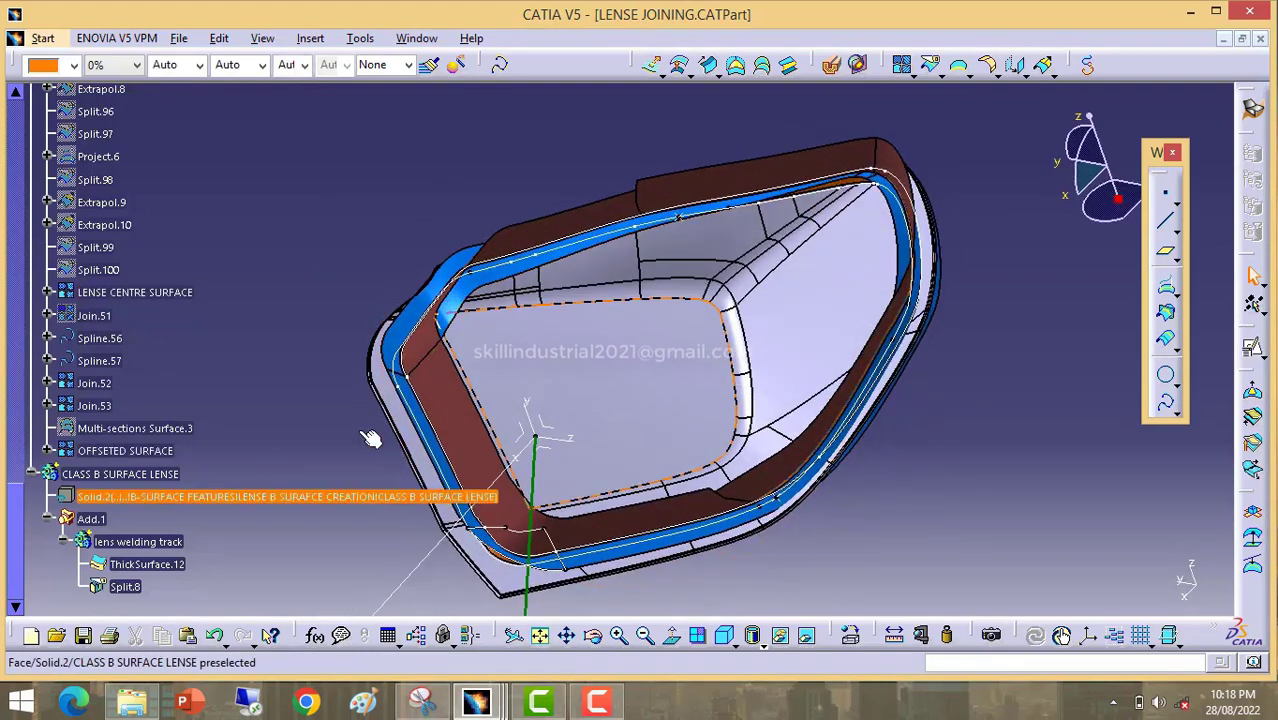
pyautogui.click(160, 292)
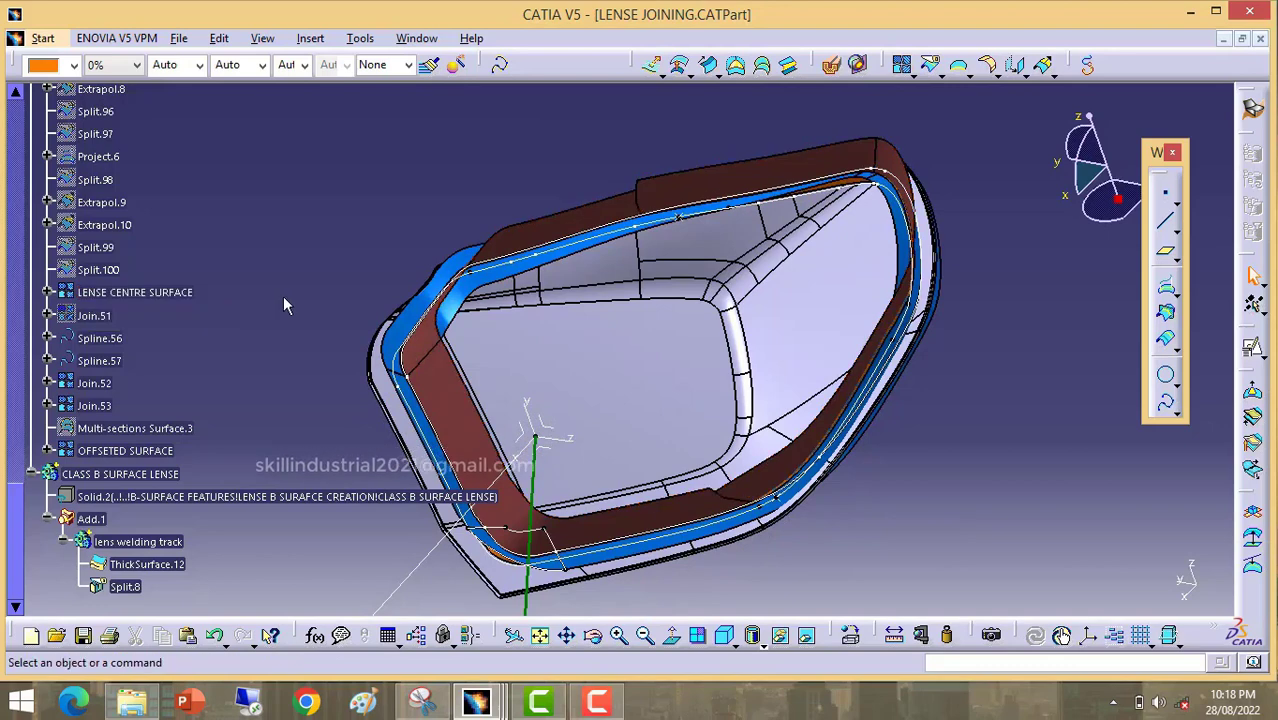
pyautogui.moveTo(400, 310); pyautogui.dragTo(375, 275, button='middle')
pyautogui.click(116, 450)
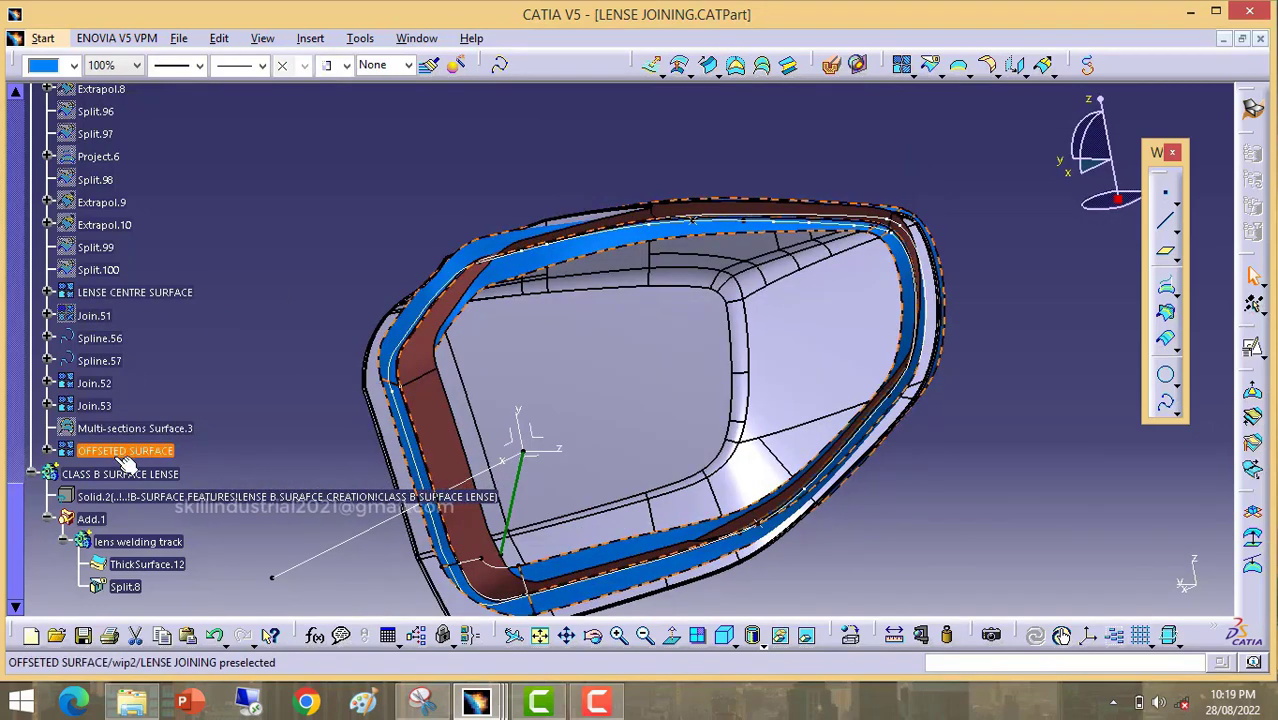
pyautogui.click(144, 292)
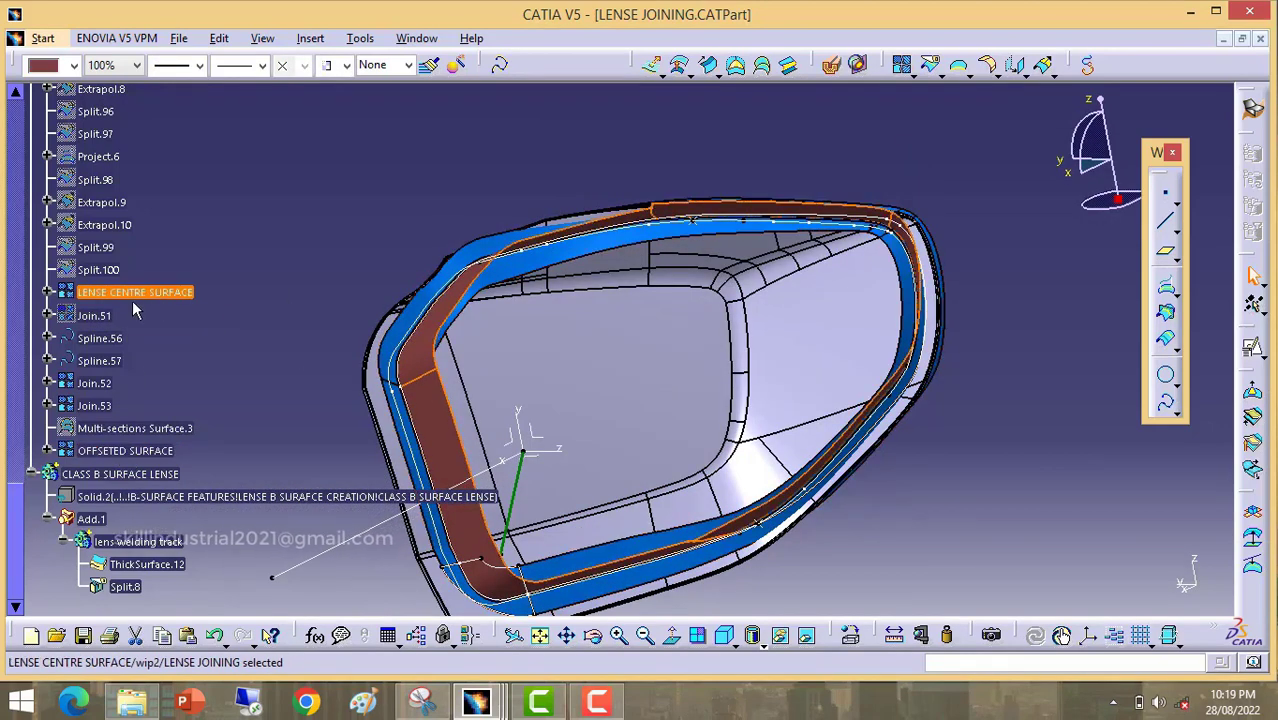
pyautogui.click(323, 220)
pyautogui.moveTo(412, 320); pyautogui.dragTo(385, 375, button='middle')
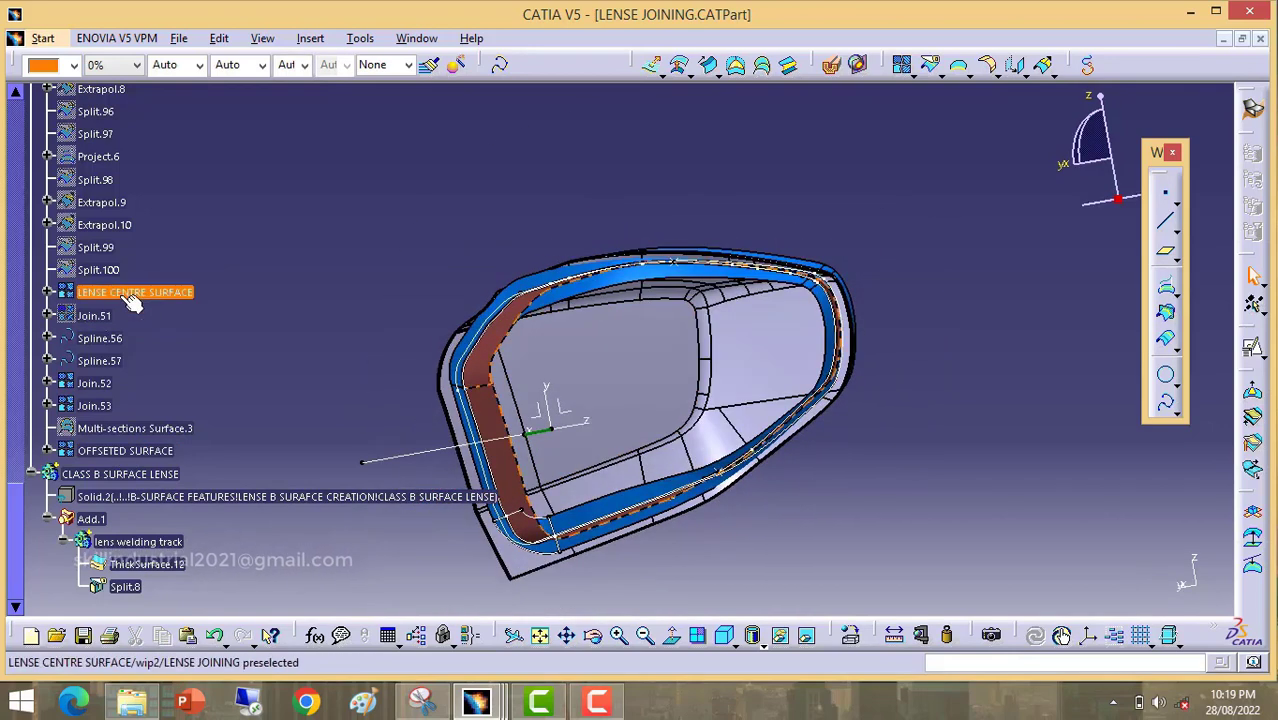
# Step: Hide OFFSETED SURFACE and LENSE CENTRE SURFACE together with the Join.52 and Join.53 curves
pyautogui.click(129, 295)
pyautogui.rightClick(127, 452)
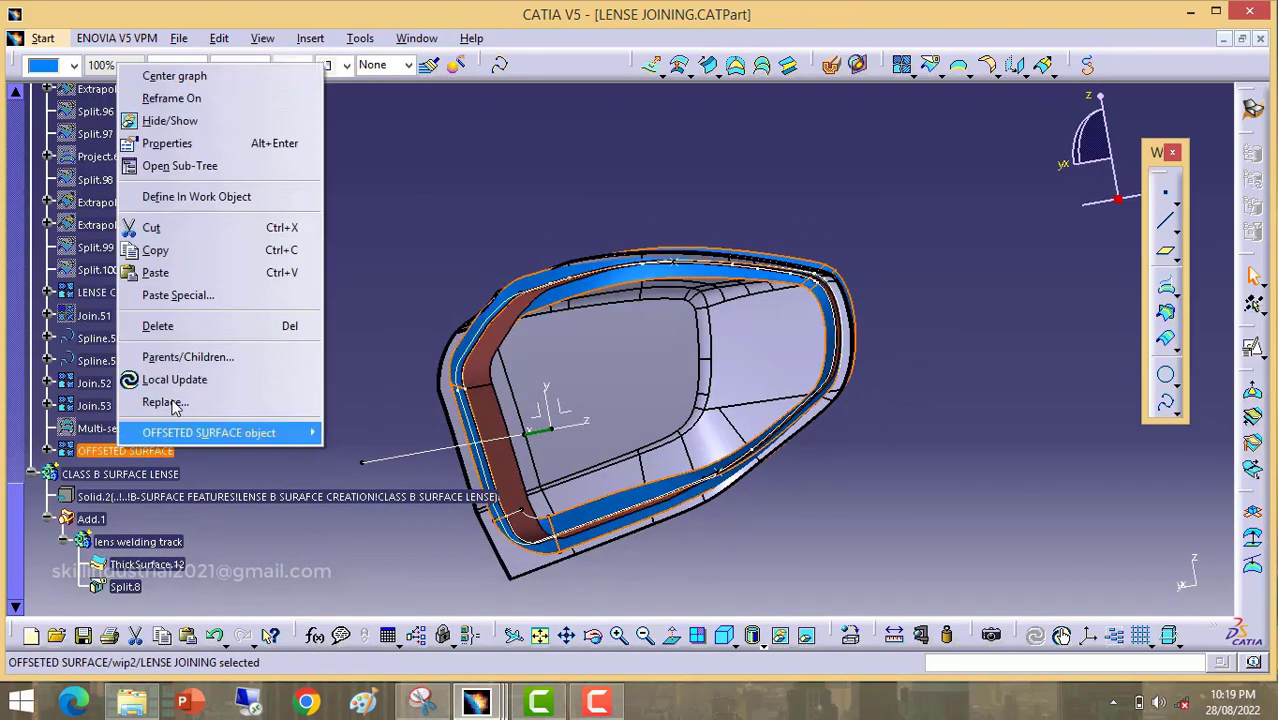
pyautogui.click(166, 119)
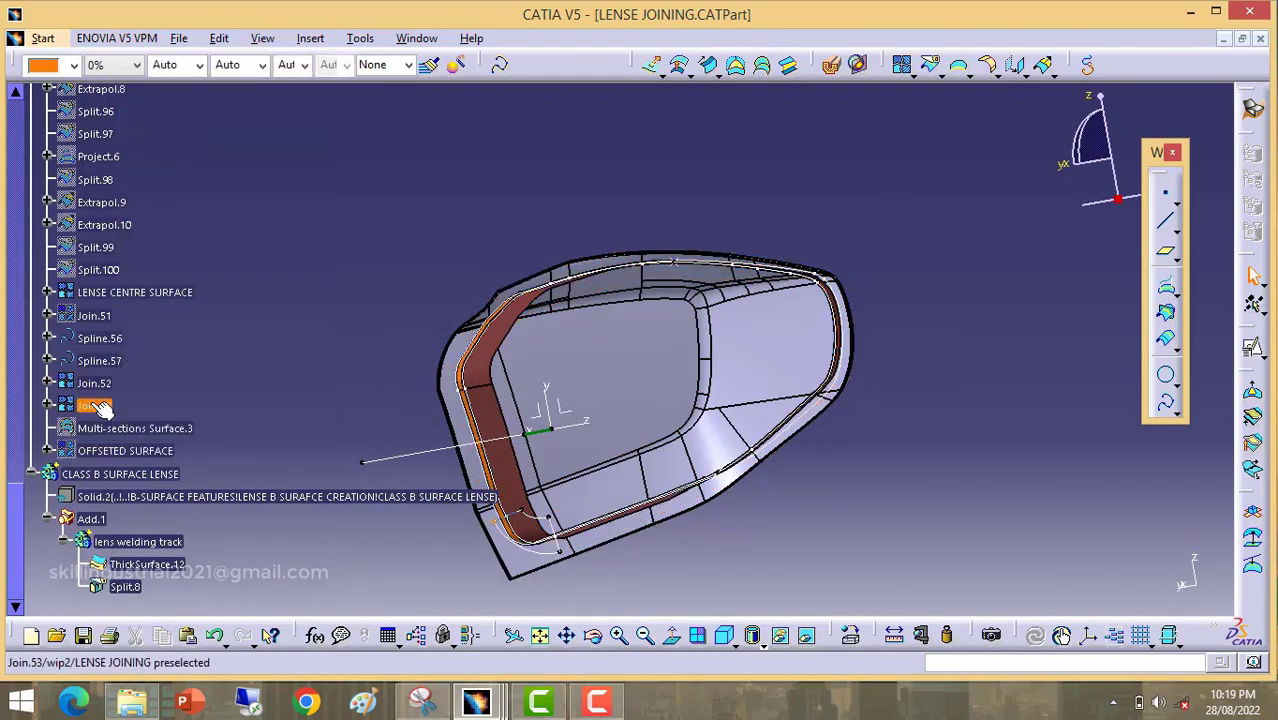
pyautogui.keyDown('ctrl'); pyautogui.click(116, 290); pyautogui.keyUp('ctrl')
pyautogui.rightClick(117, 288)
pyautogui.click(174, 346)
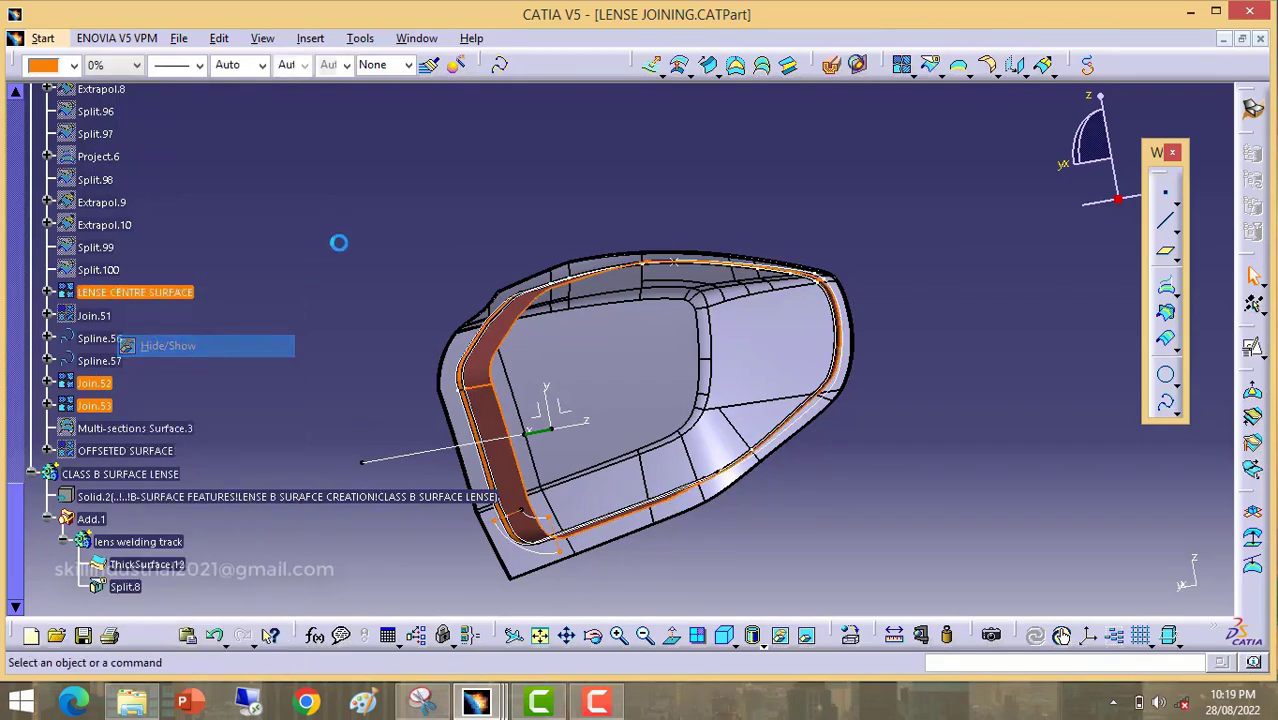
# Step: Try to cut a section through the lens body and its welding track from the top-level LENSE JOINING part
pyautogui.moveTo(510, 330); pyautogui.dragTo(484, 556, button='middle')
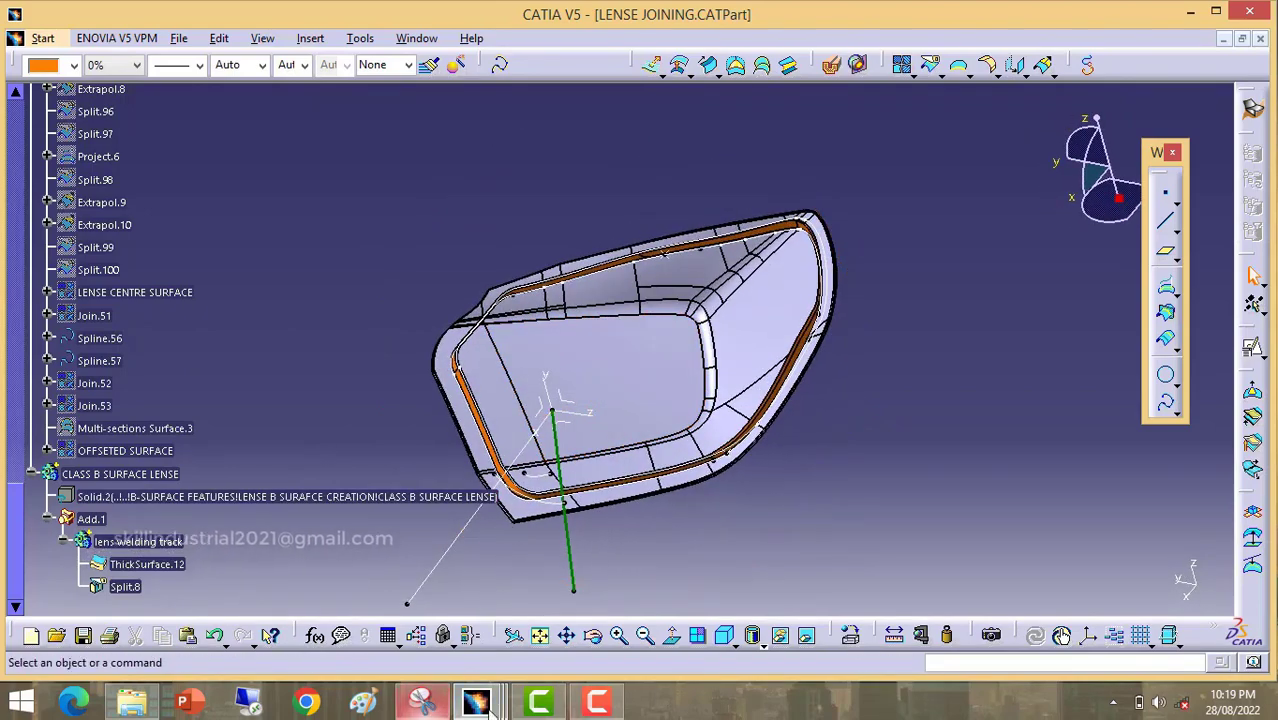
pyautogui.moveTo(680, 420); pyautogui.dragTo(629, 302, button='middle')
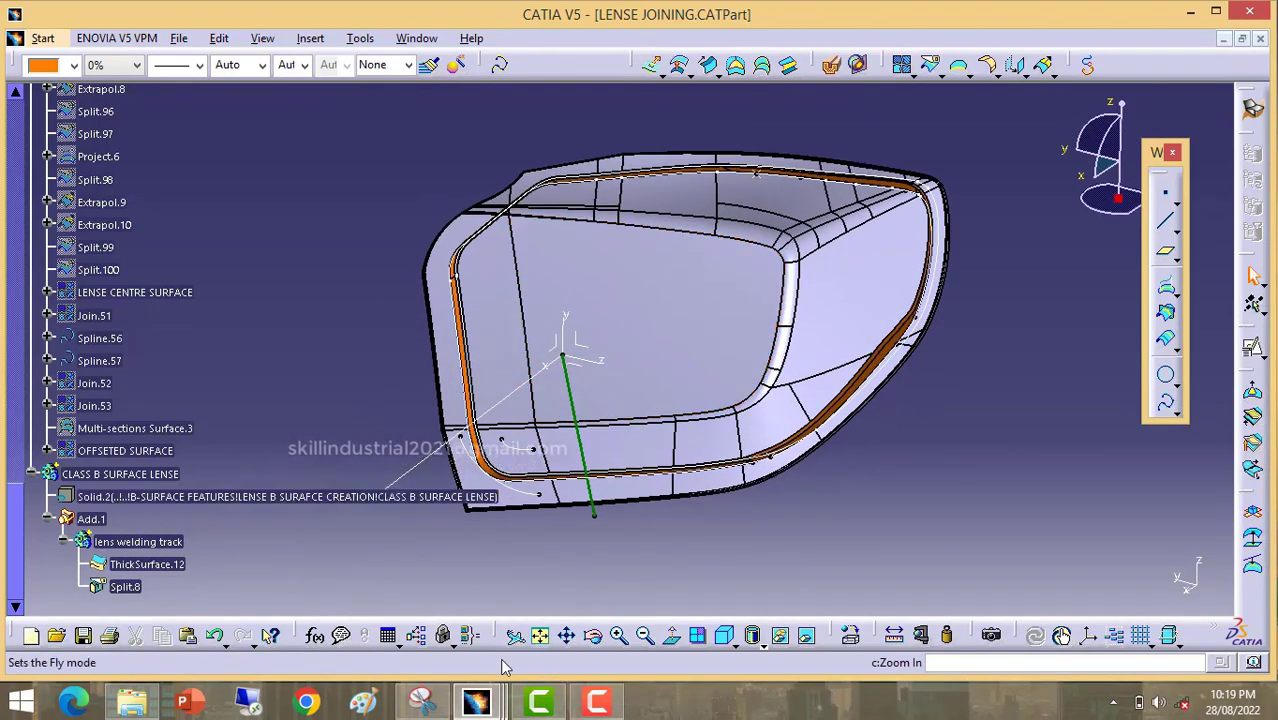
pyautogui.click(859, 65)
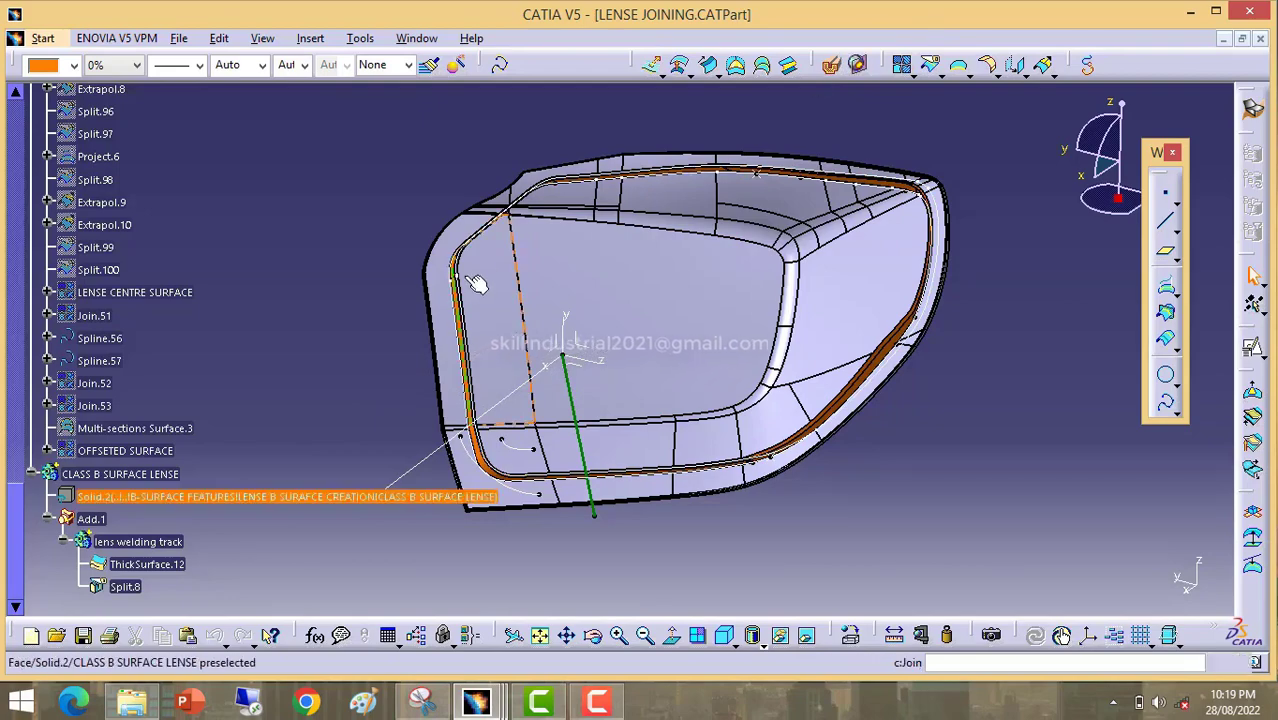
pyautogui.moveTo(787, 208); pyautogui.dragTo(531, 228, button='middle')
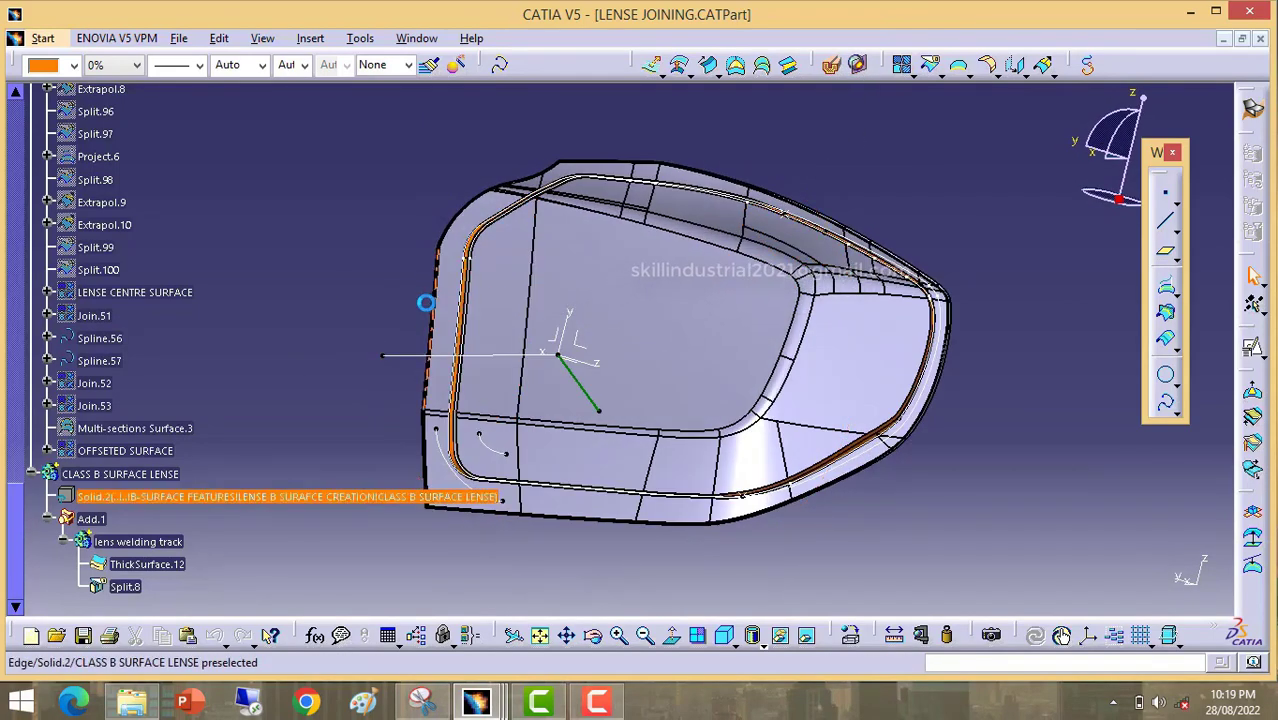
pyautogui.moveTo(490, 295); pyautogui.dragTo(193, 295, button='middle')
pyautogui.scroll(10, 169, 302)
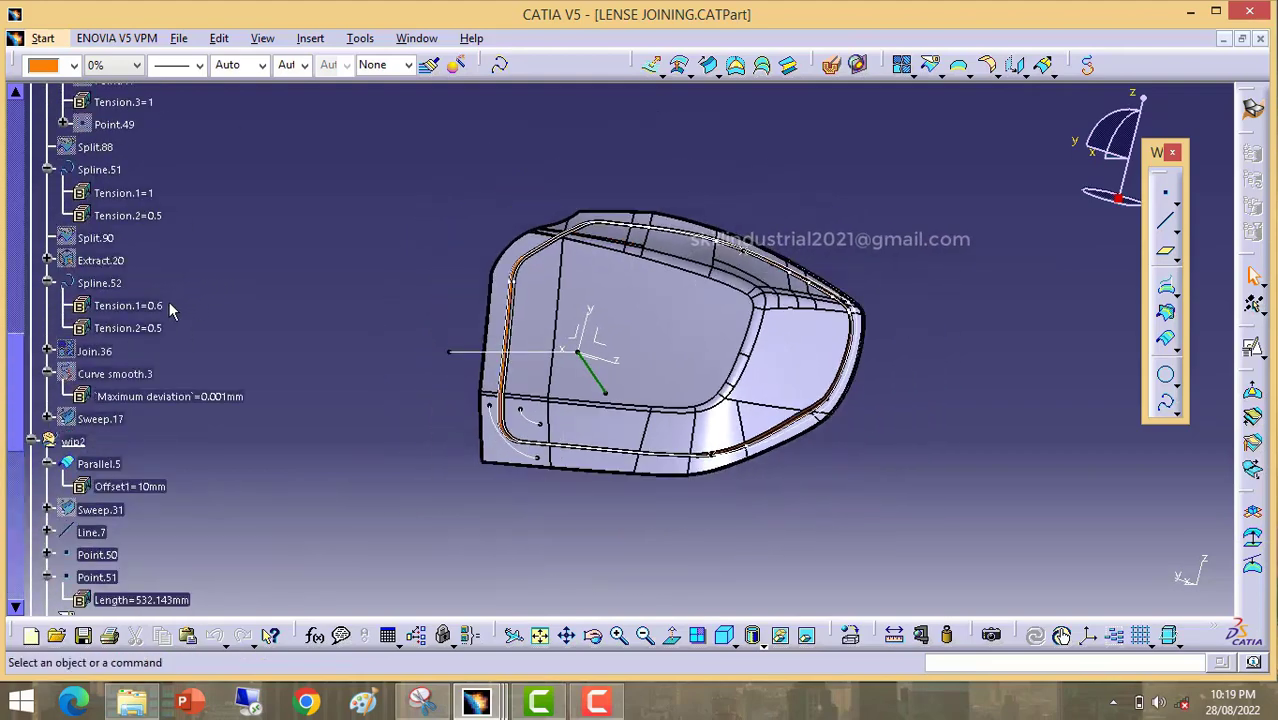
pyautogui.scroll(5, 167, 307)
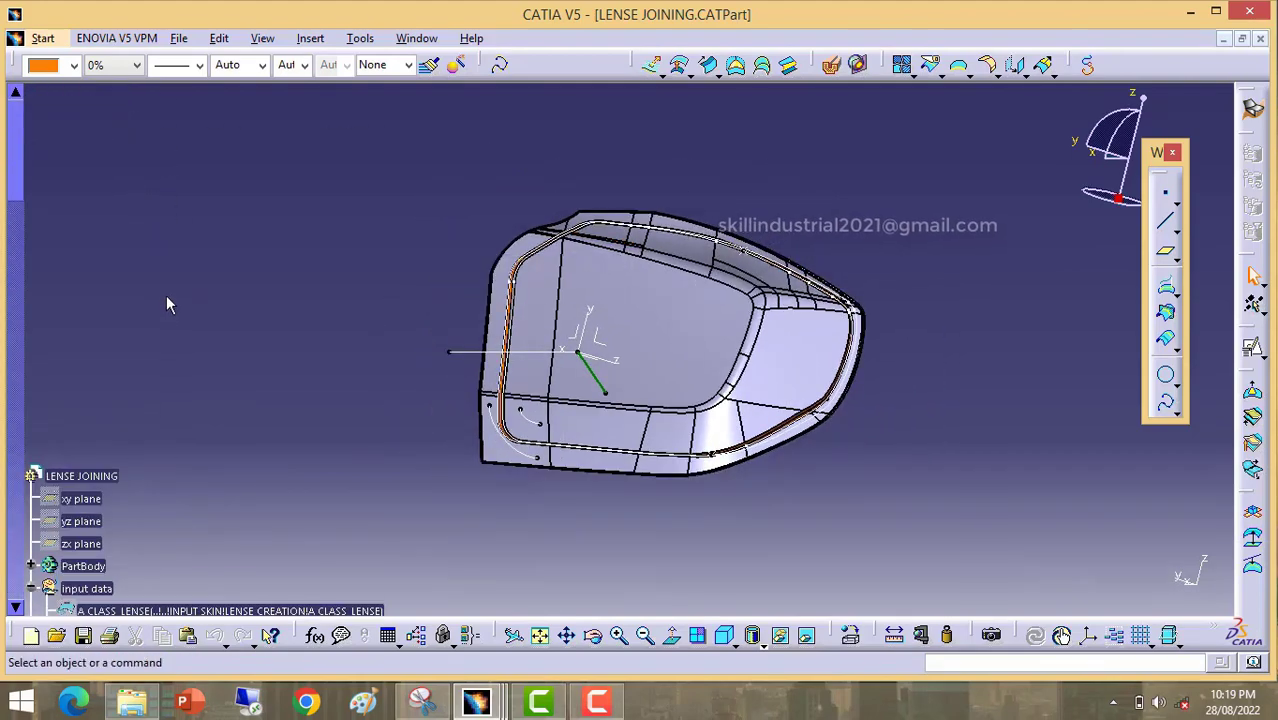
pyautogui.doubleClick(106, 477)
pyautogui.click(277, 278)
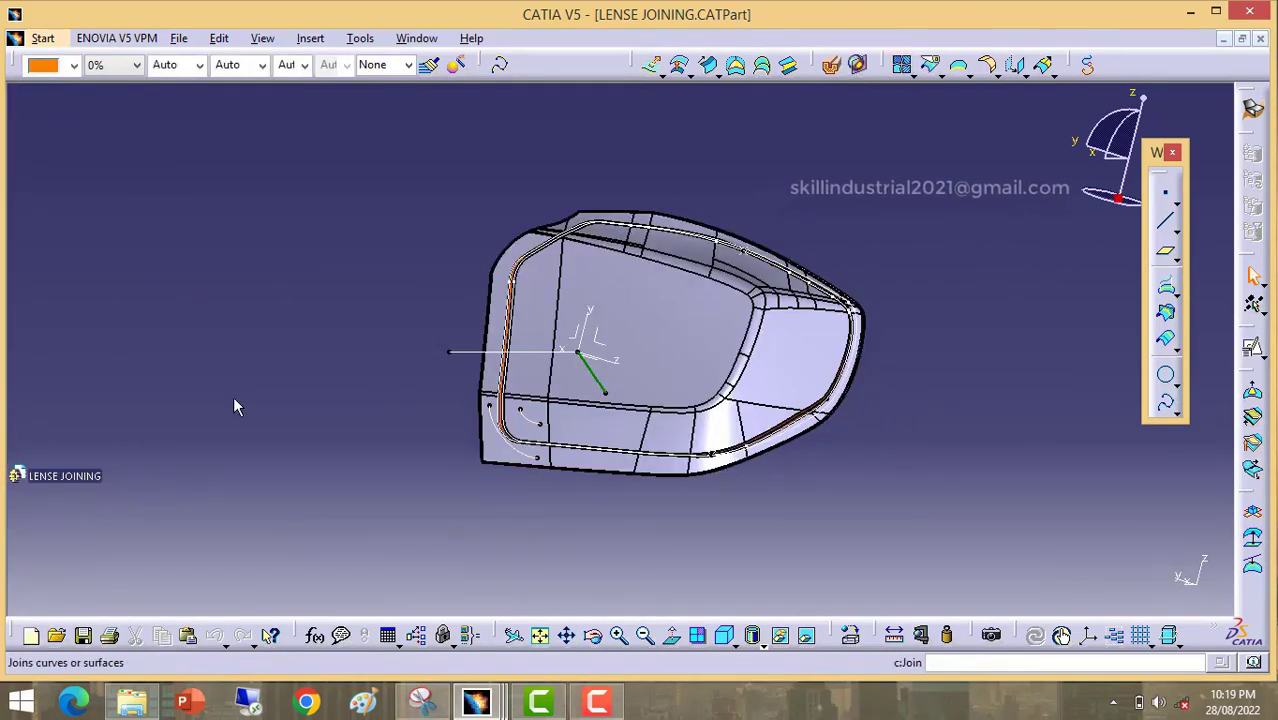
pyautogui.doubleClick(73, 213)
pyautogui.click(245, 280)
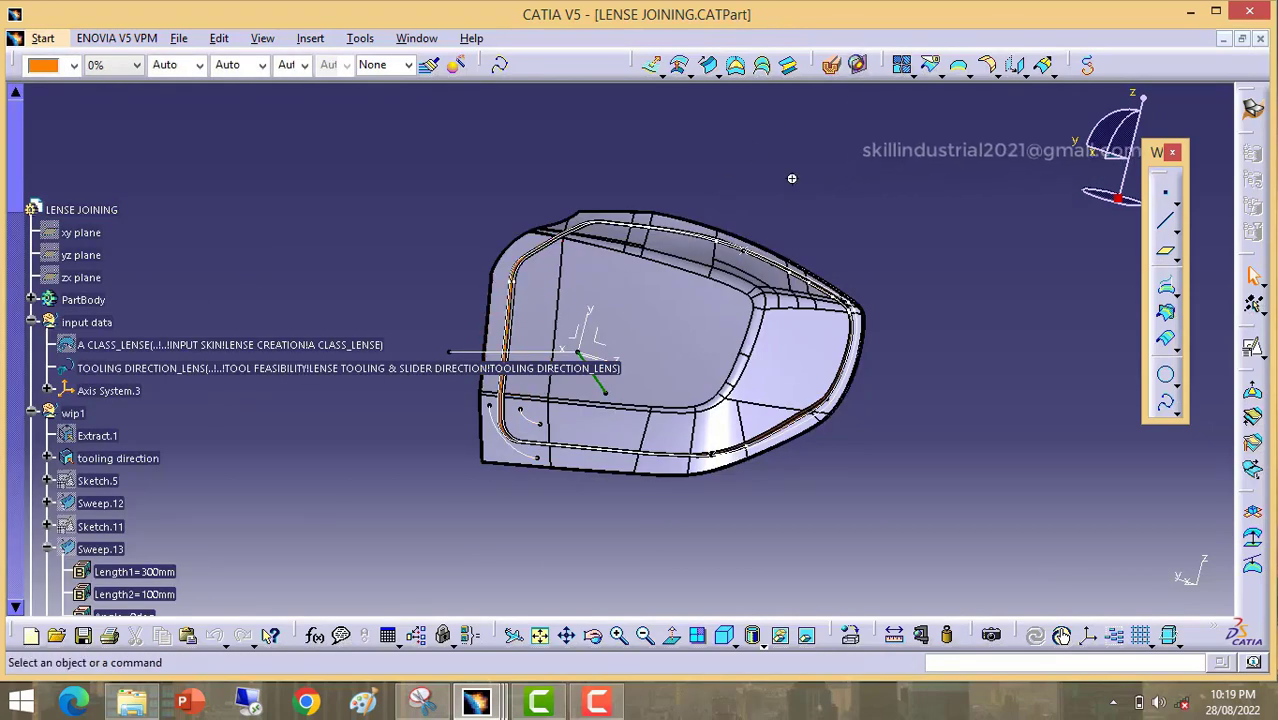
# Step: Try a section view of the CLASS B SURFACE LENSE body and examine the body with its welding track from several angles
pyautogui.moveTo(792, 179); pyautogui.dragTo(935, 145, button='middle')
pyautogui.moveTo(815, 205); pyautogui.dragTo(631, 197, button='middle')
pyautogui.scroll(-15, 208, 486)
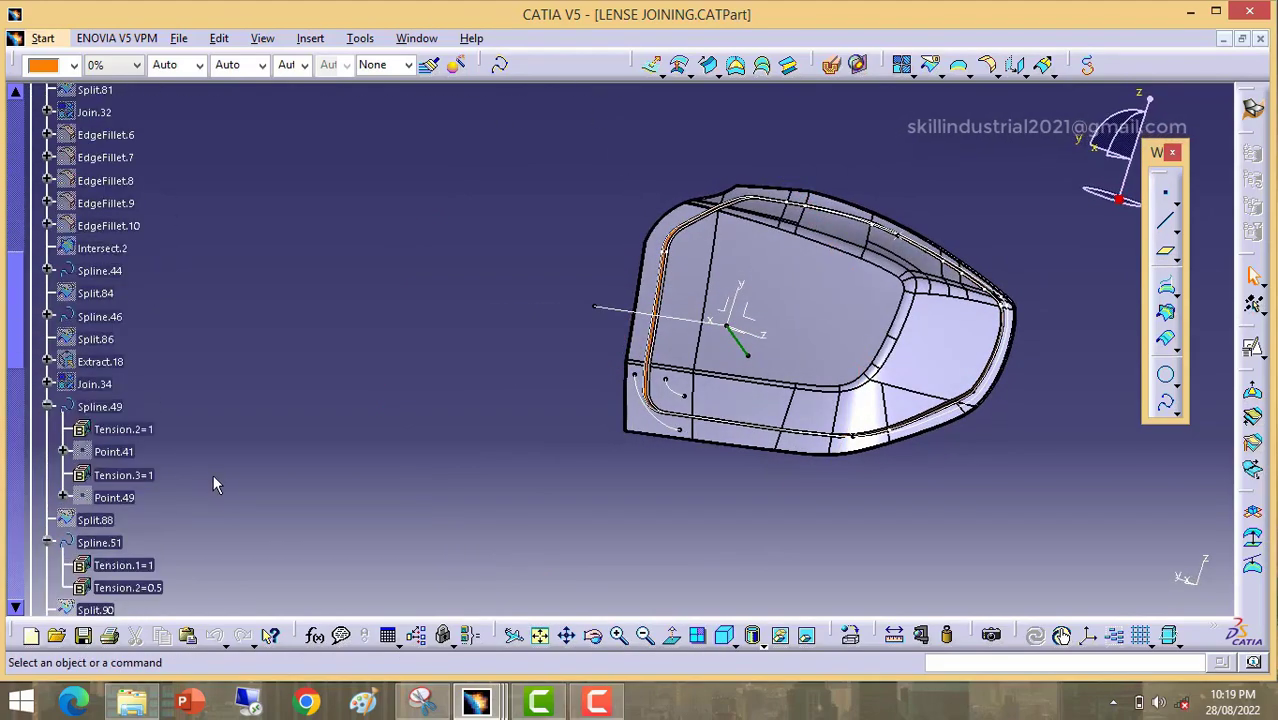
pyautogui.scroll(-10, 203, 484)
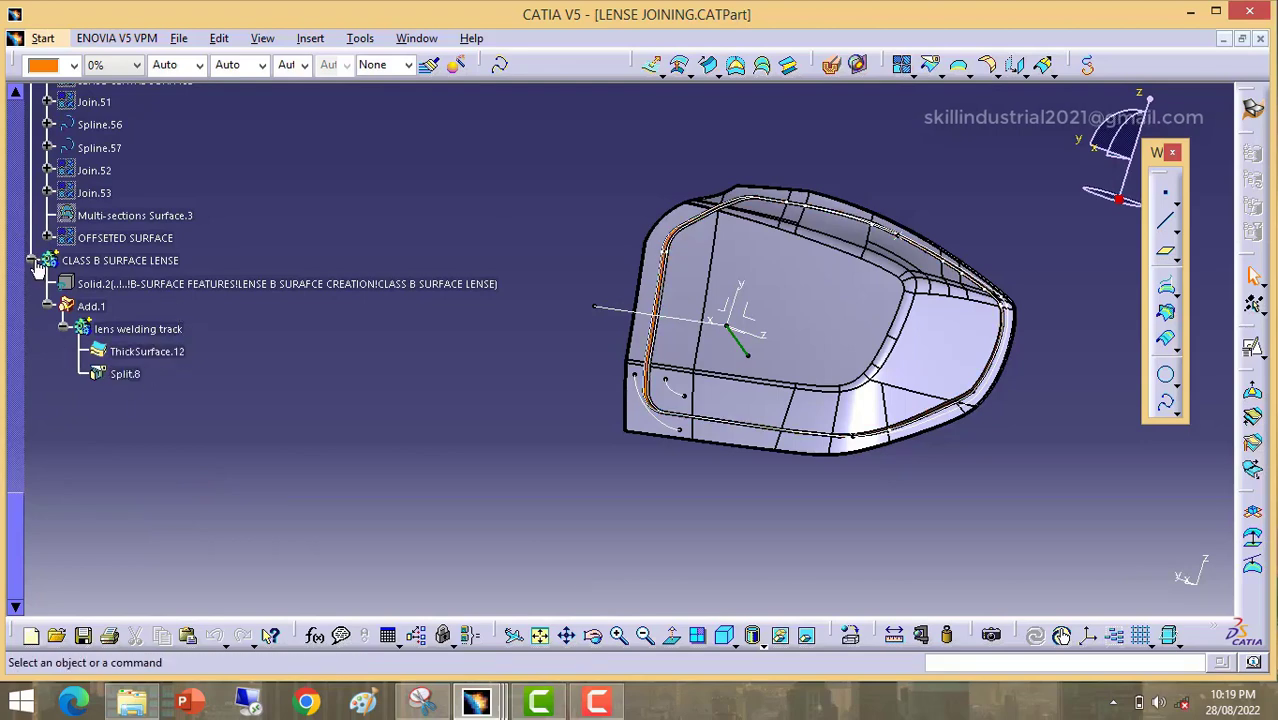
pyautogui.click(32, 261)
pyautogui.doubleClick(126, 259)
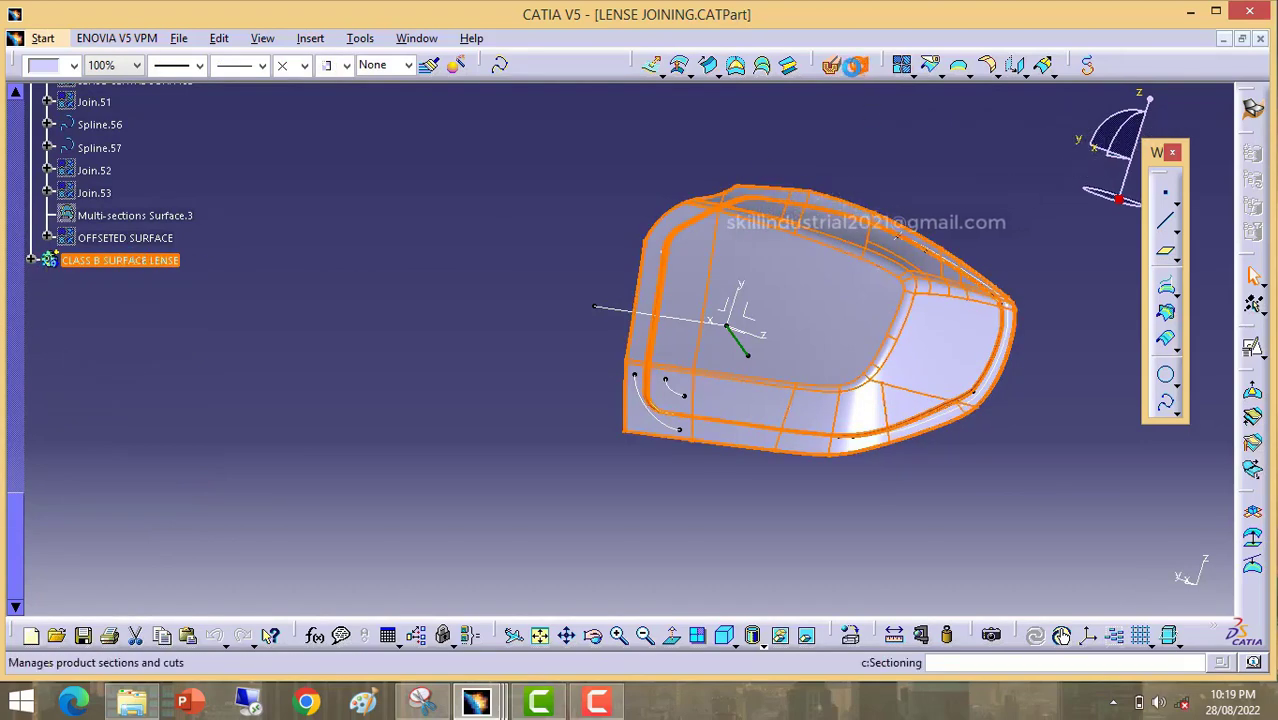
pyautogui.click(539, 197)
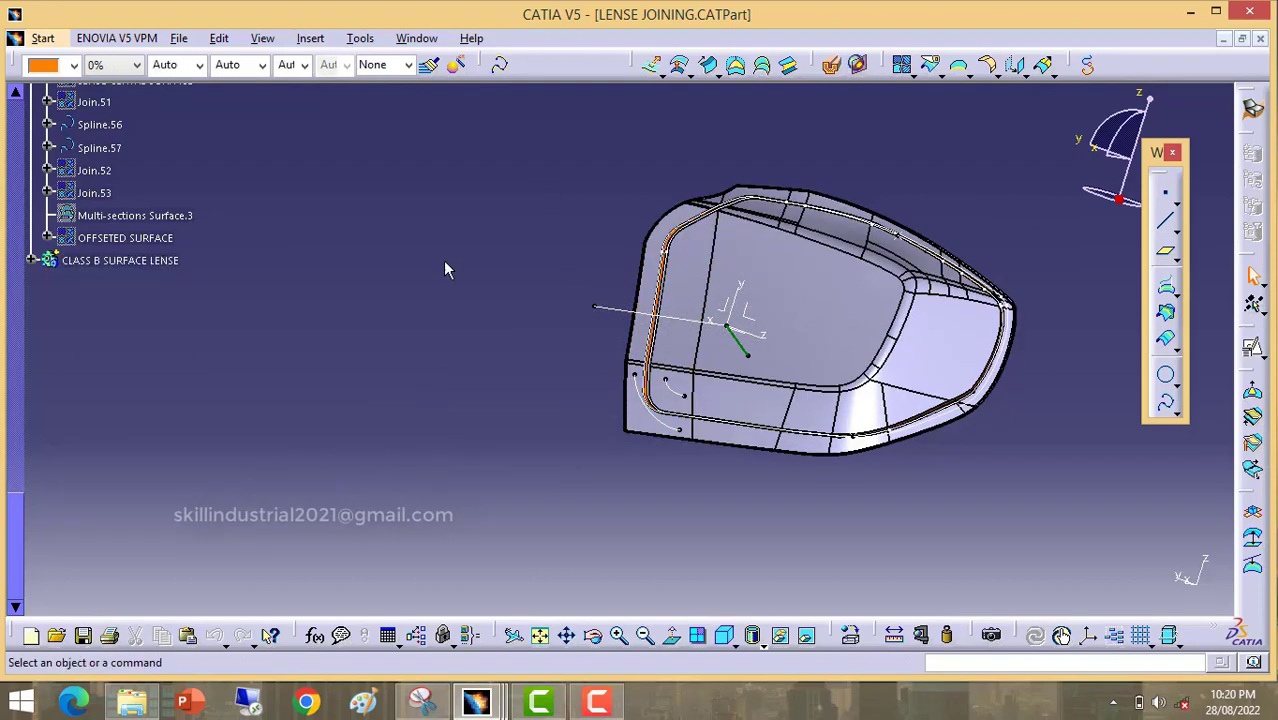
pyautogui.click(120, 261)
pyautogui.moveTo(560, 270); pyautogui.dragTo(544, 293, button='middle')
pyautogui.click(544, 293)
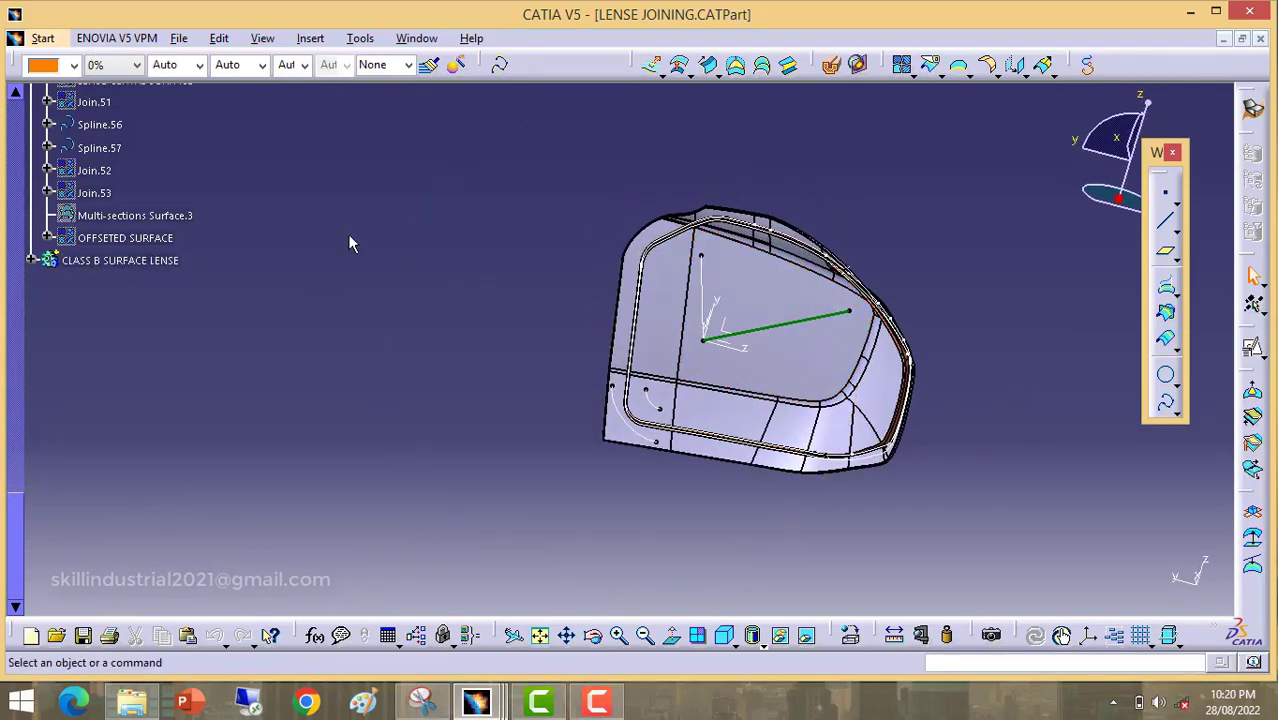
pyautogui.scroll(5, 456, 300)
pyautogui.moveTo(600, 335); pyautogui.dragTo(667, 369, button='middle')
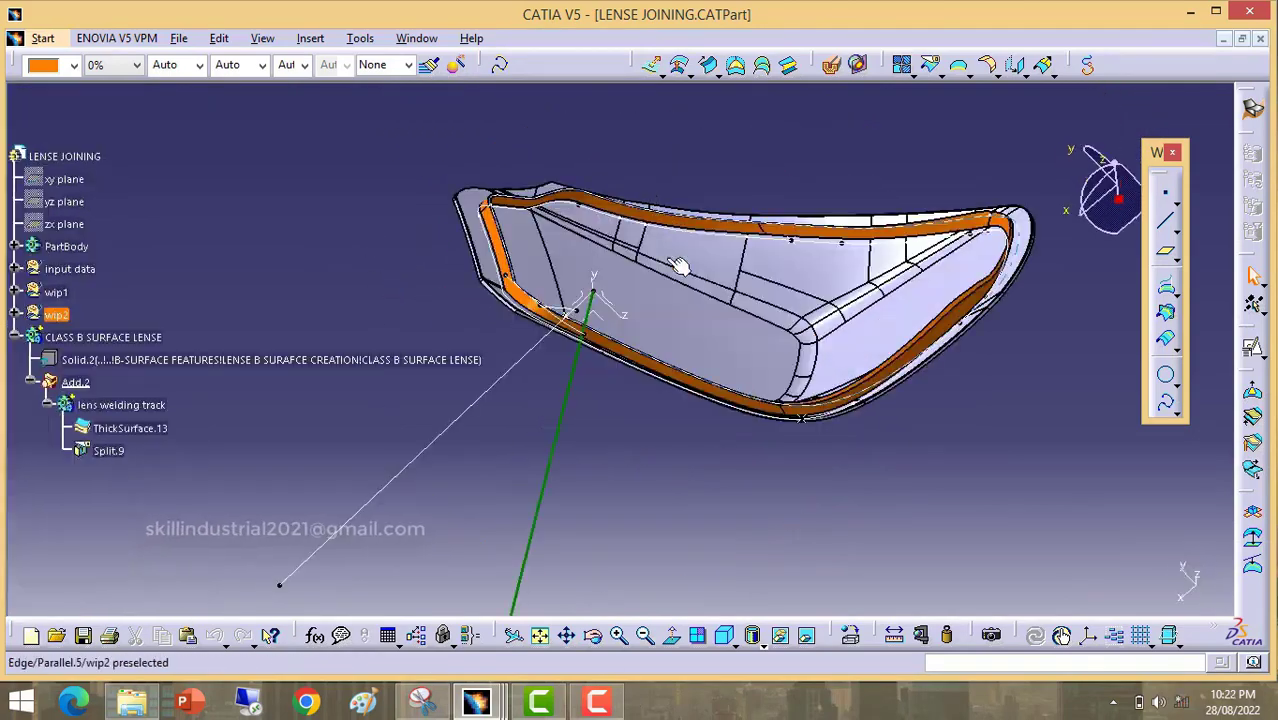
# Step: Cut the lens welding track out of the Add.2 operation and paste it directly under LENSE JOINING as a separate body
pyautogui.moveTo(685, 265); pyautogui.dragTo(474, 551, button='middle')
pyautogui.click(79, 438)
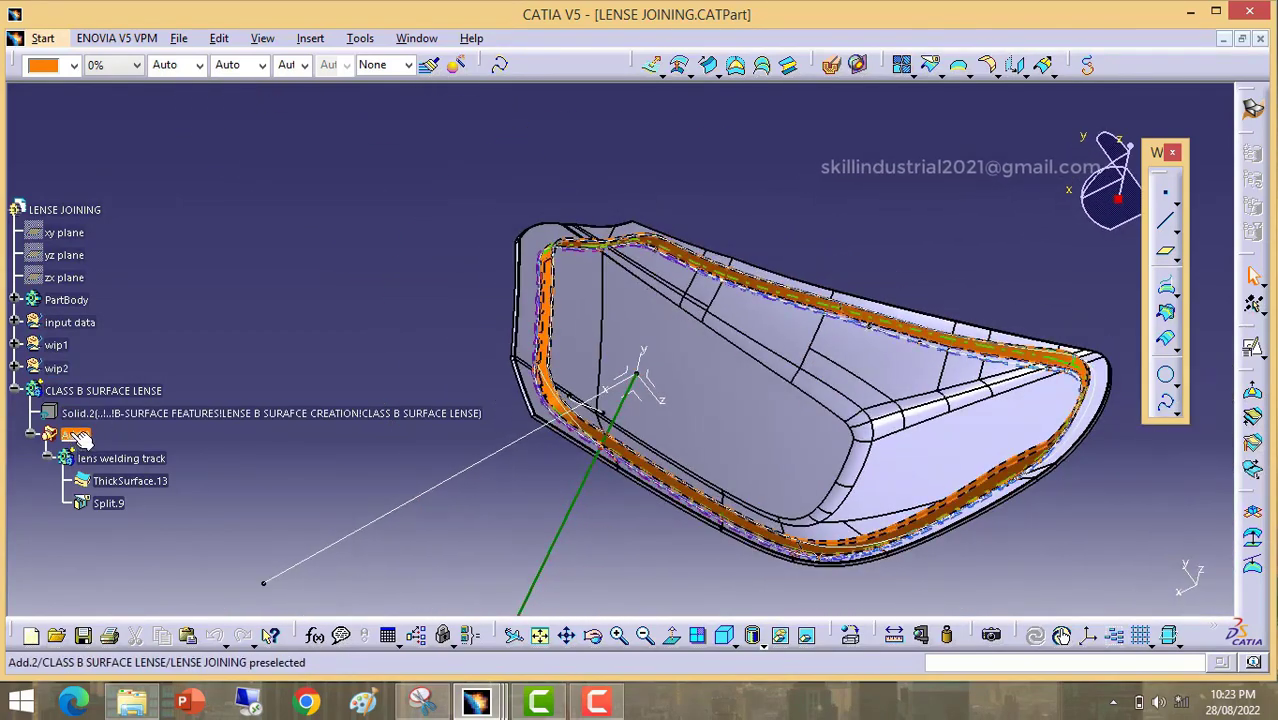
pyautogui.moveTo(680, 380); pyautogui.dragTo(645, 343, button='middle')
pyautogui.click(128, 512)
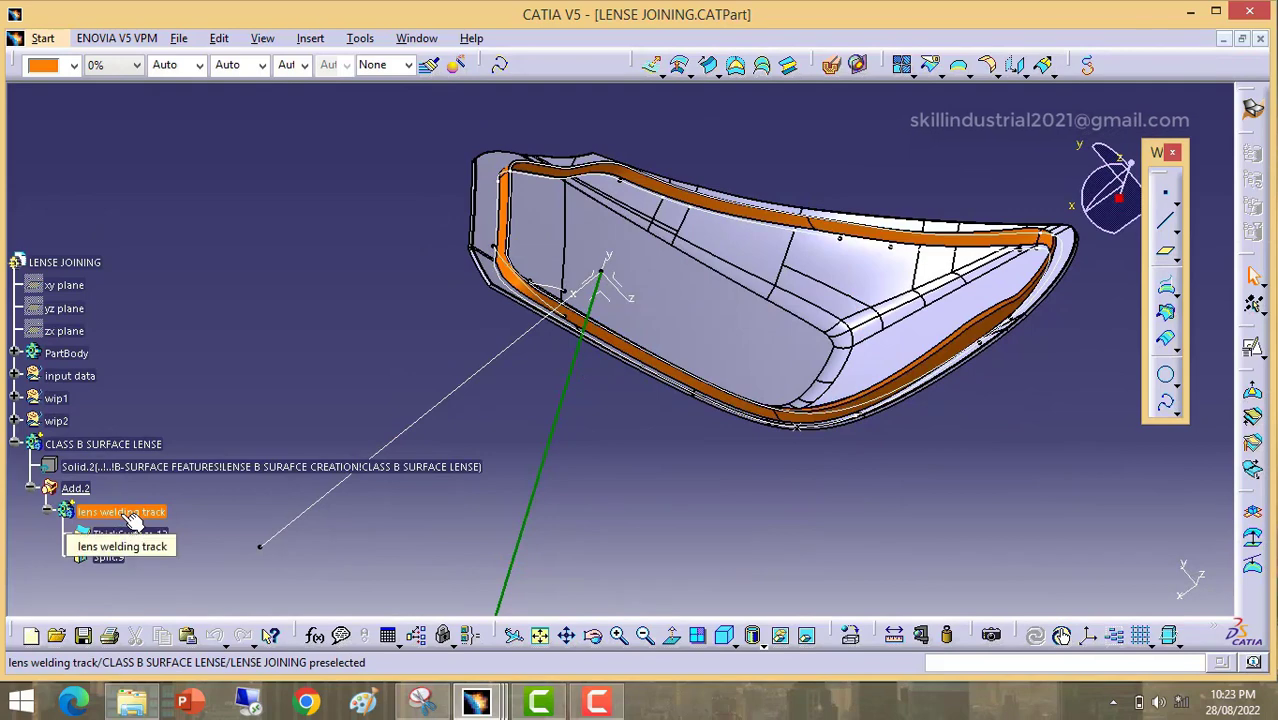
pyautogui.rightClick(133, 520)
pyautogui.click(208, 290)
pyautogui.click(68, 262)
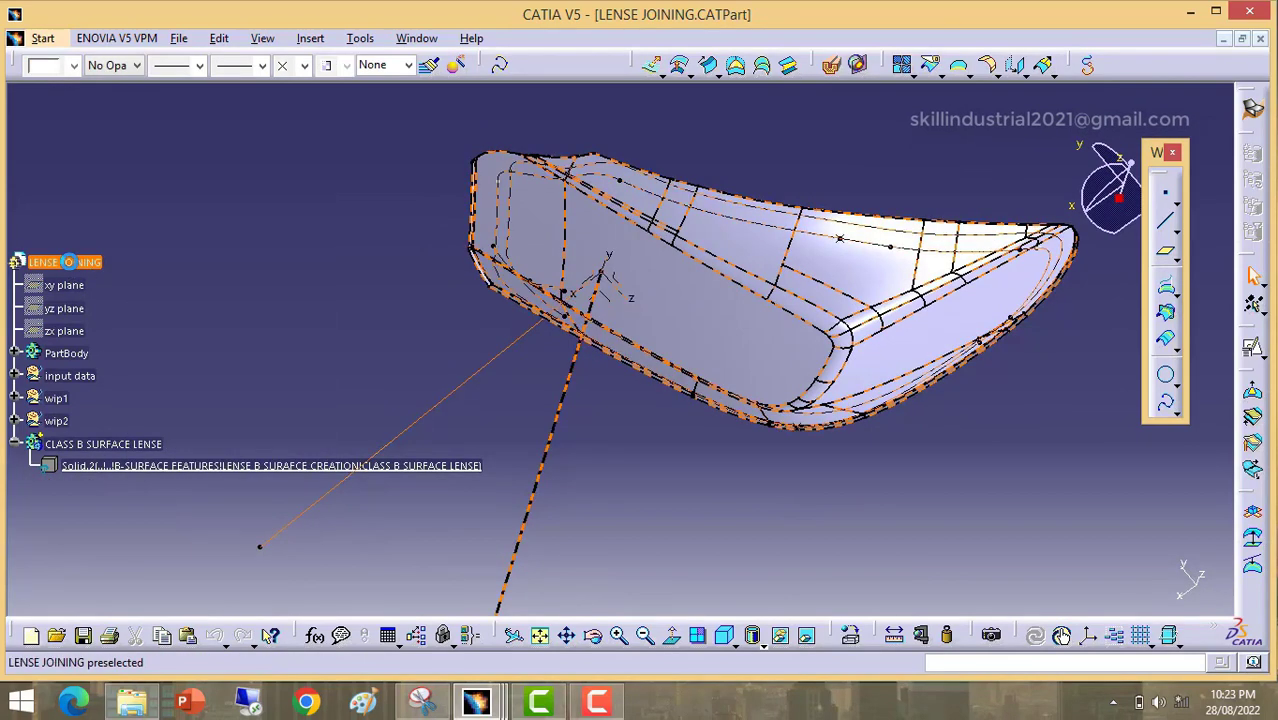
pyautogui.rightClick(68, 262)
pyautogui.click(110, 472)
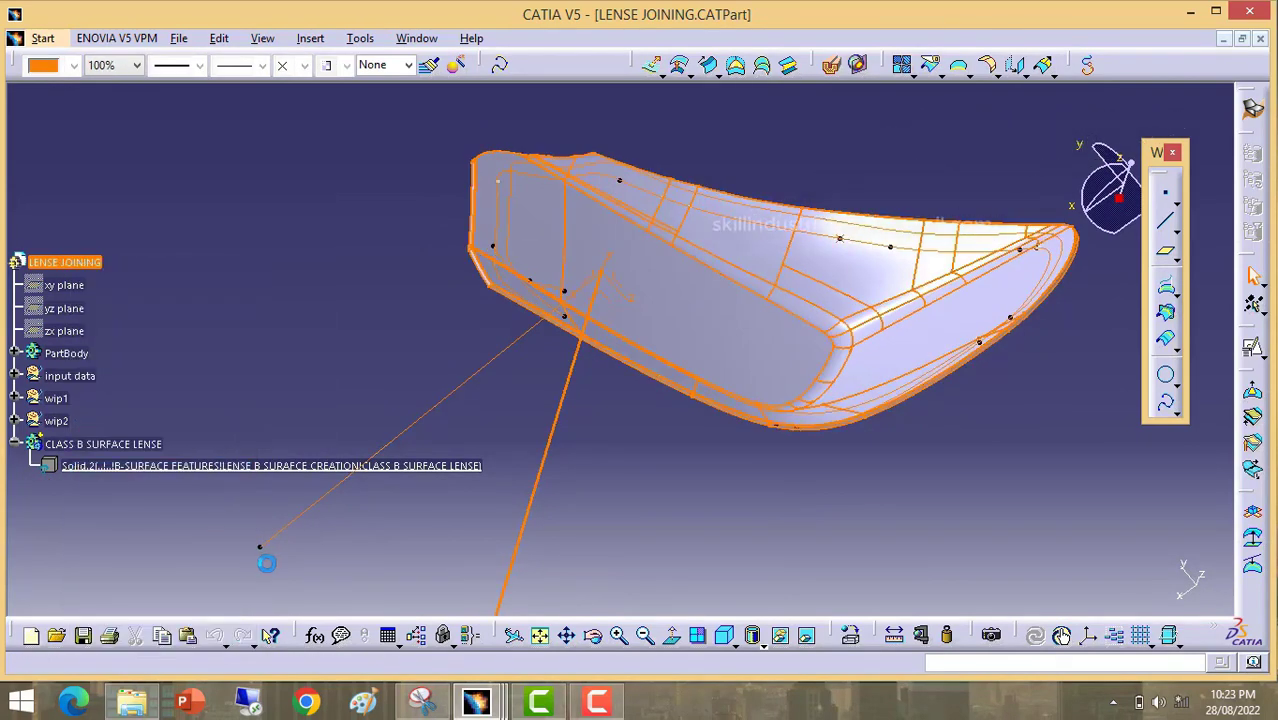
pyautogui.click(143, 536)
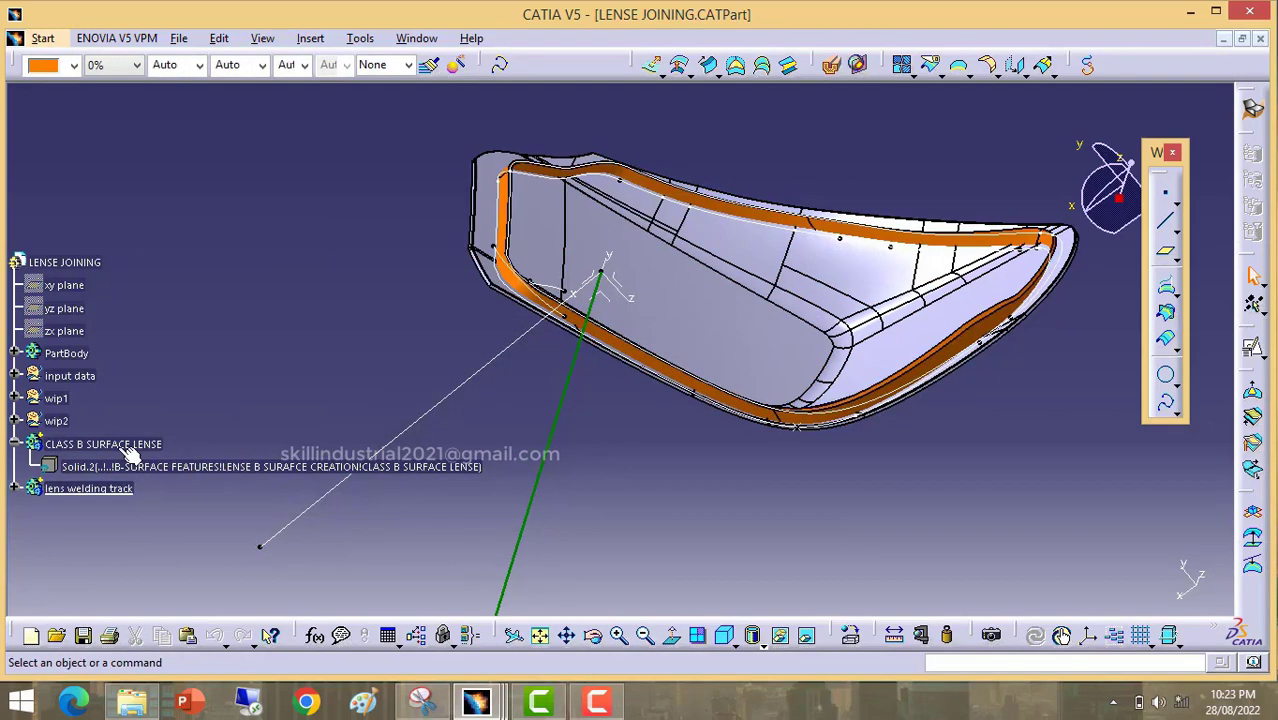
# Step: Define CLASS B SURFACE LENSE as the in-work object
pyautogui.click(128, 446)
pyautogui.rightClick(128, 446)
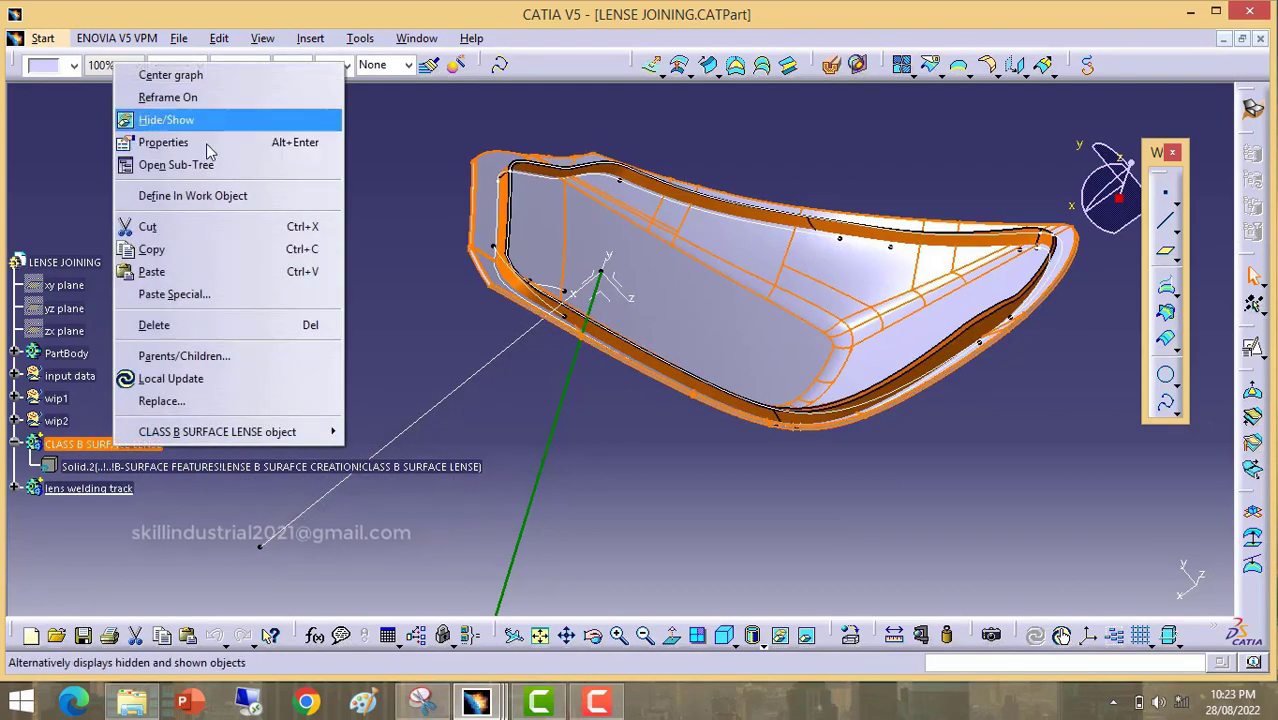
pyautogui.click(185, 198)
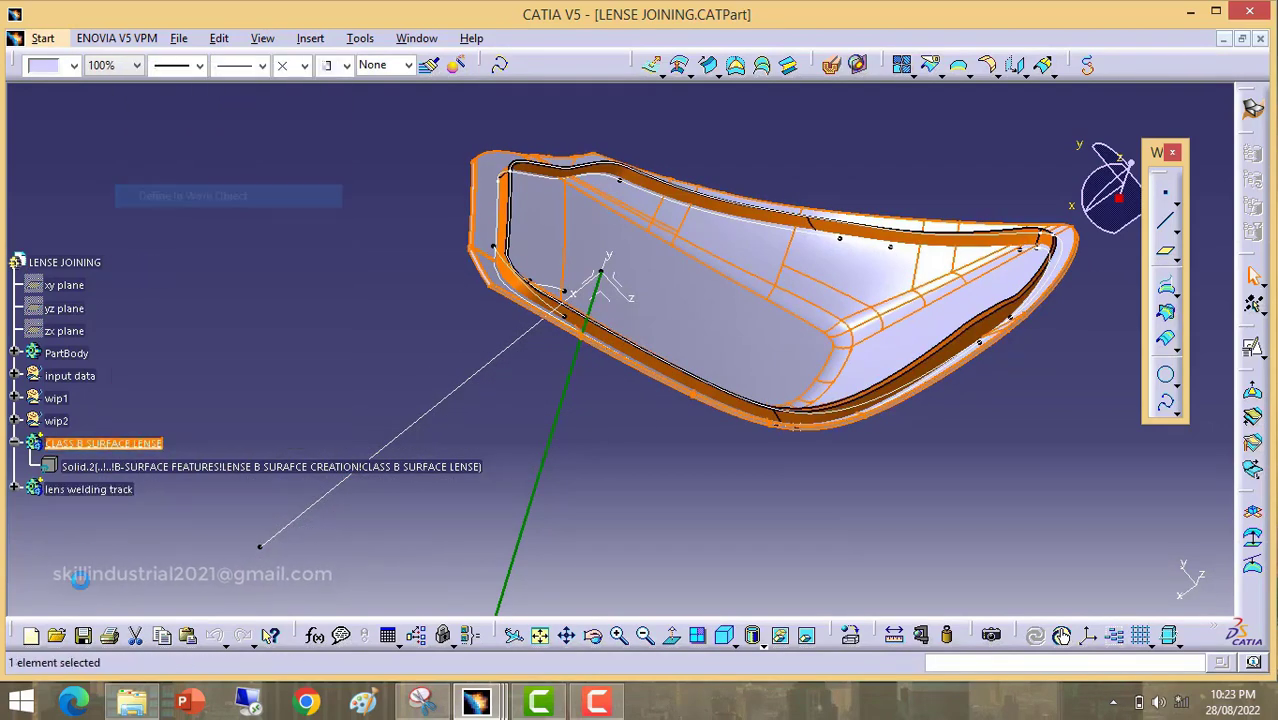
# Step: Union-trim the lens welding track with CLASS B SURFACE LENSE, keeping four faces: two on the lens and two on the track
pyautogui.rightClick(88, 488)
pyautogui.moveTo(197, 475)
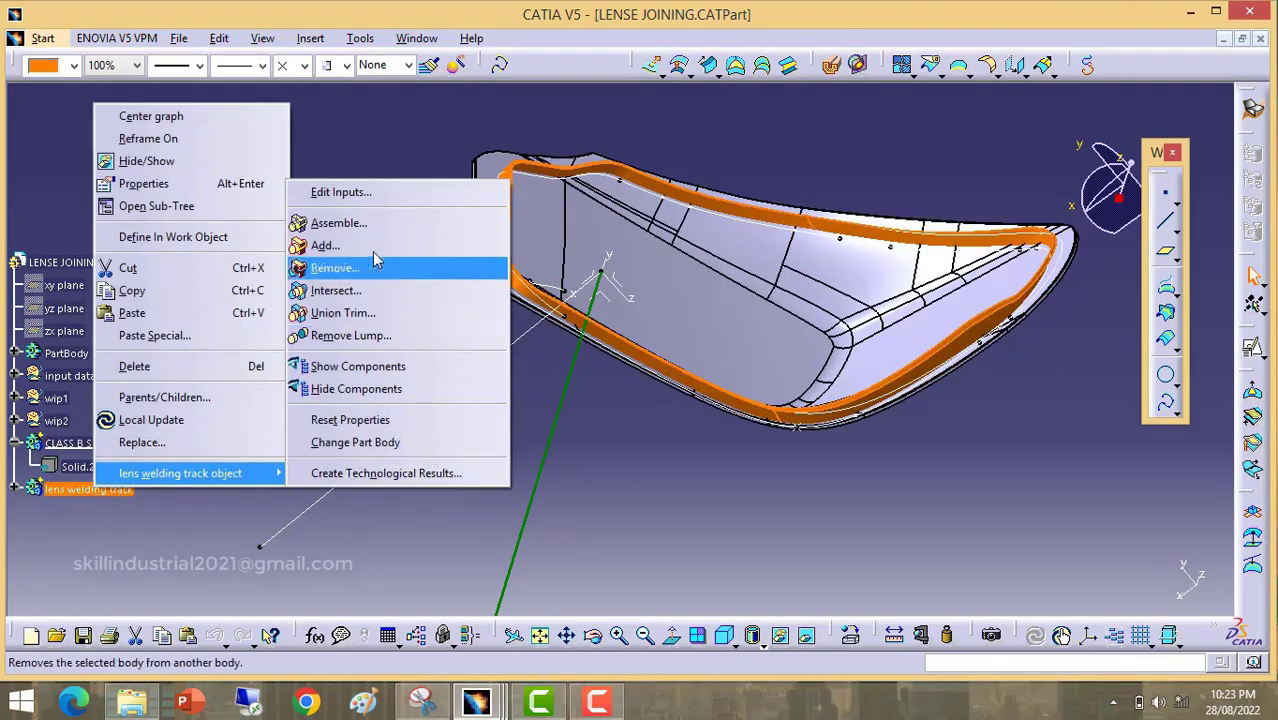
pyautogui.click(358, 316)
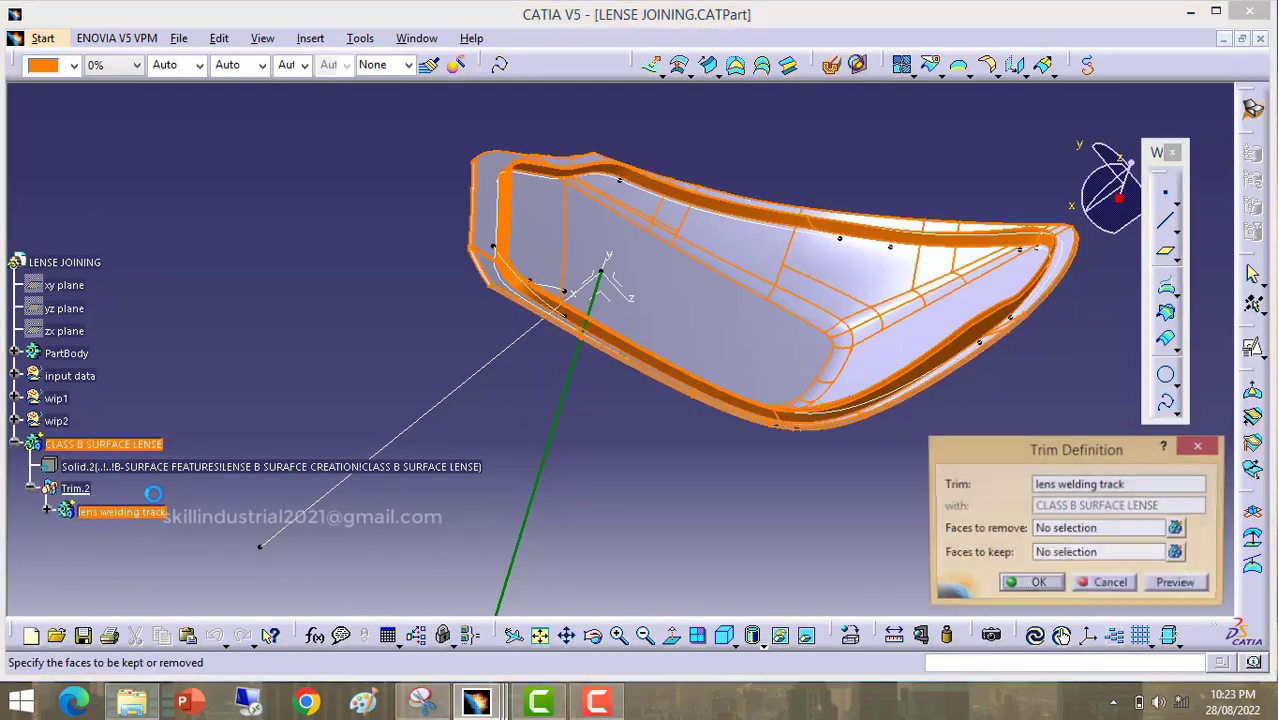
pyautogui.click(1070, 552)
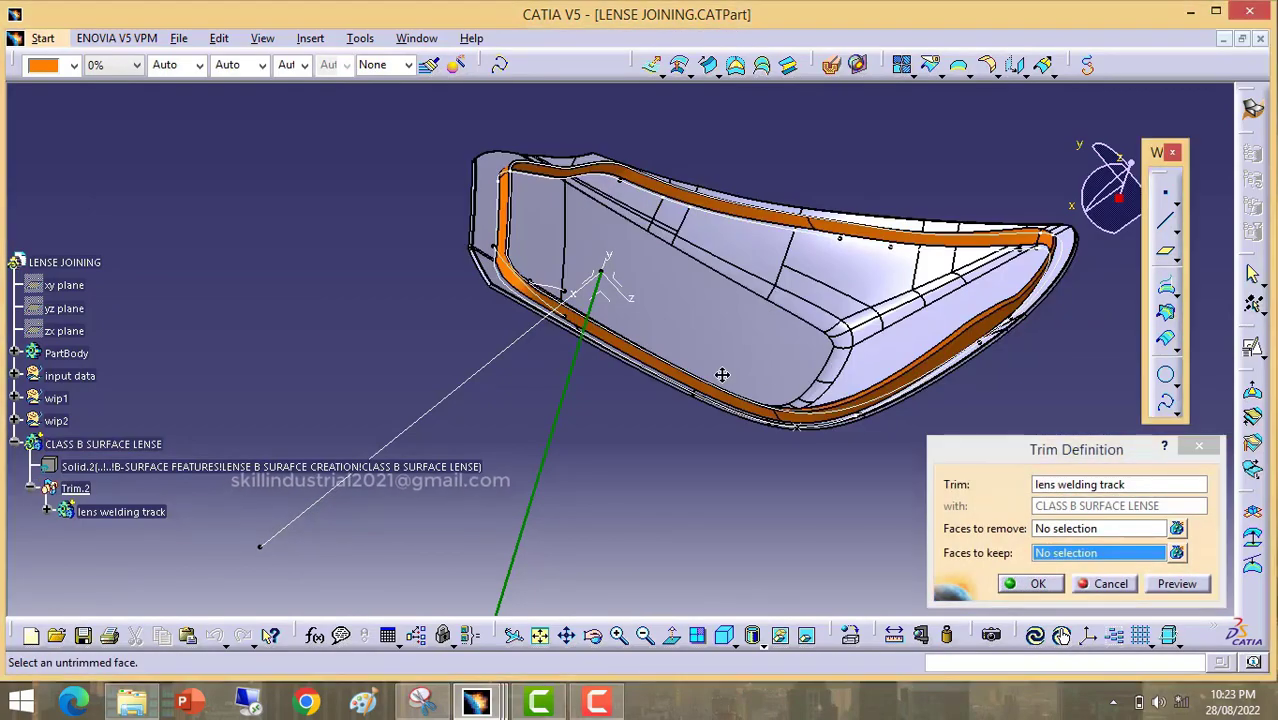
pyautogui.moveTo(725, 371); pyautogui.dragTo(787, 297, button='middle')
pyautogui.click(505, 291)
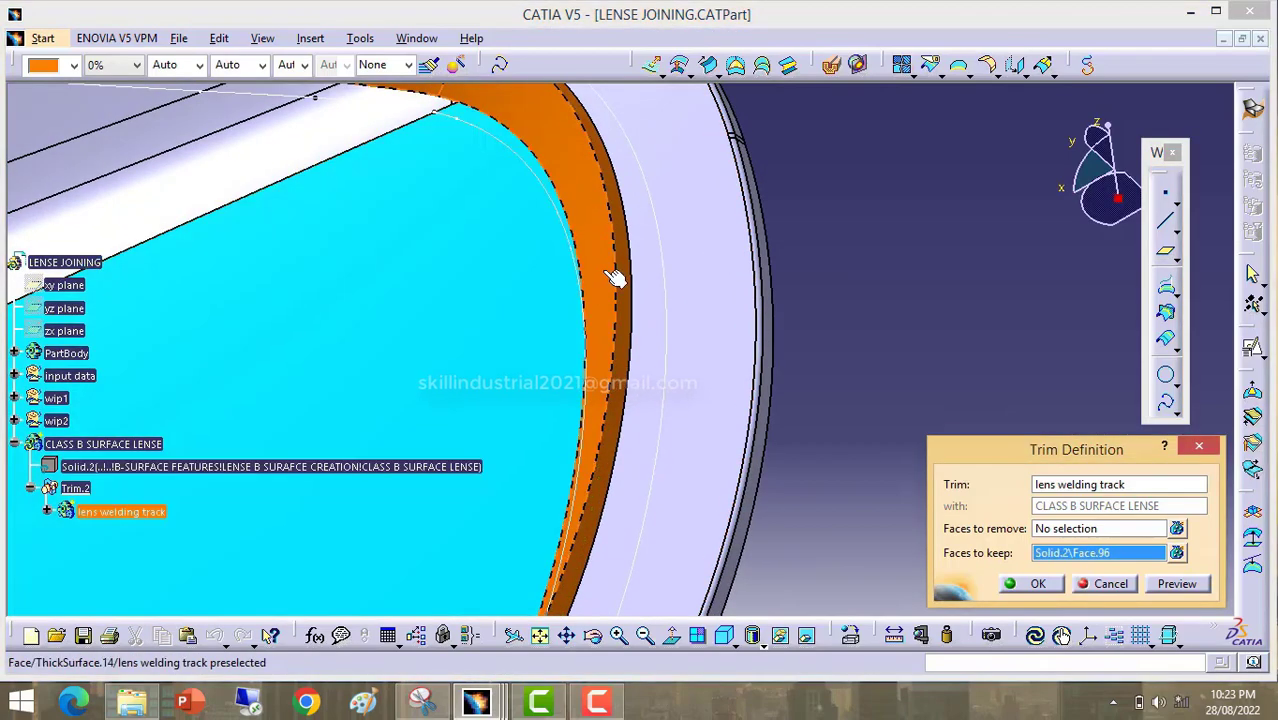
pyautogui.click(604, 279)
pyautogui.moveTo(618, 338); pyautogui.dragTo(639, 285, button='middle')
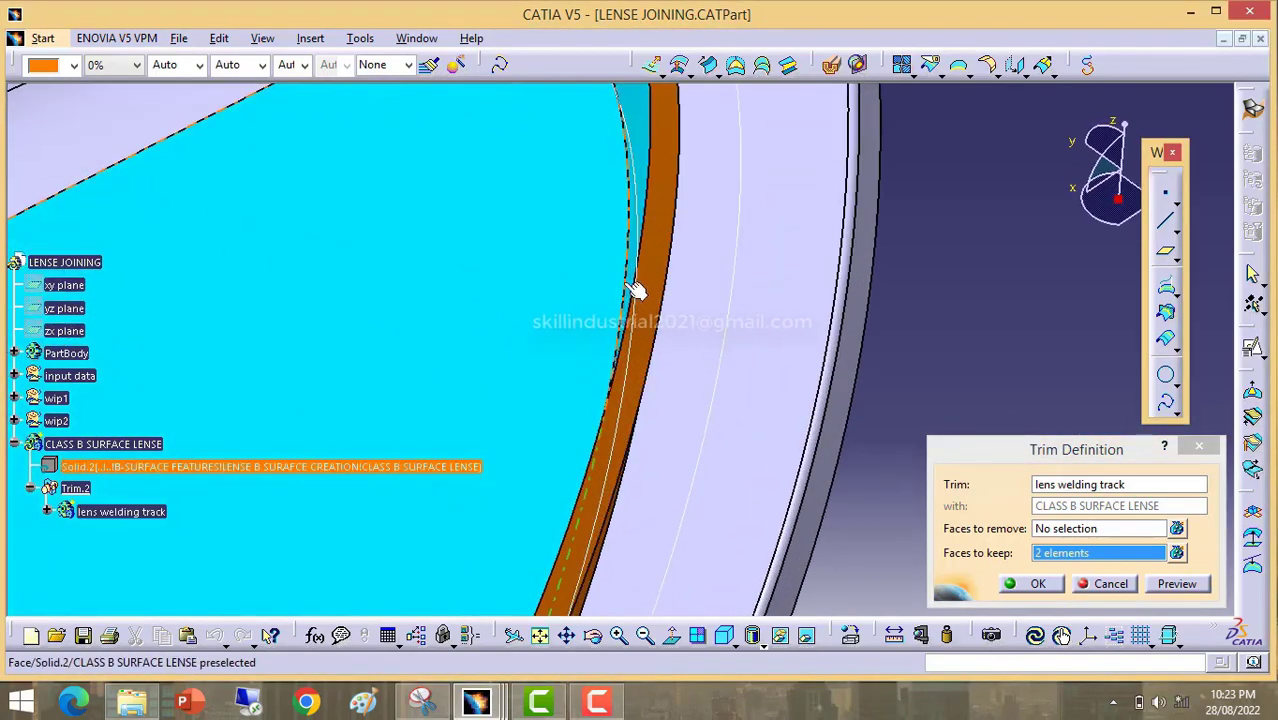
pyautogui.click(650, 282)
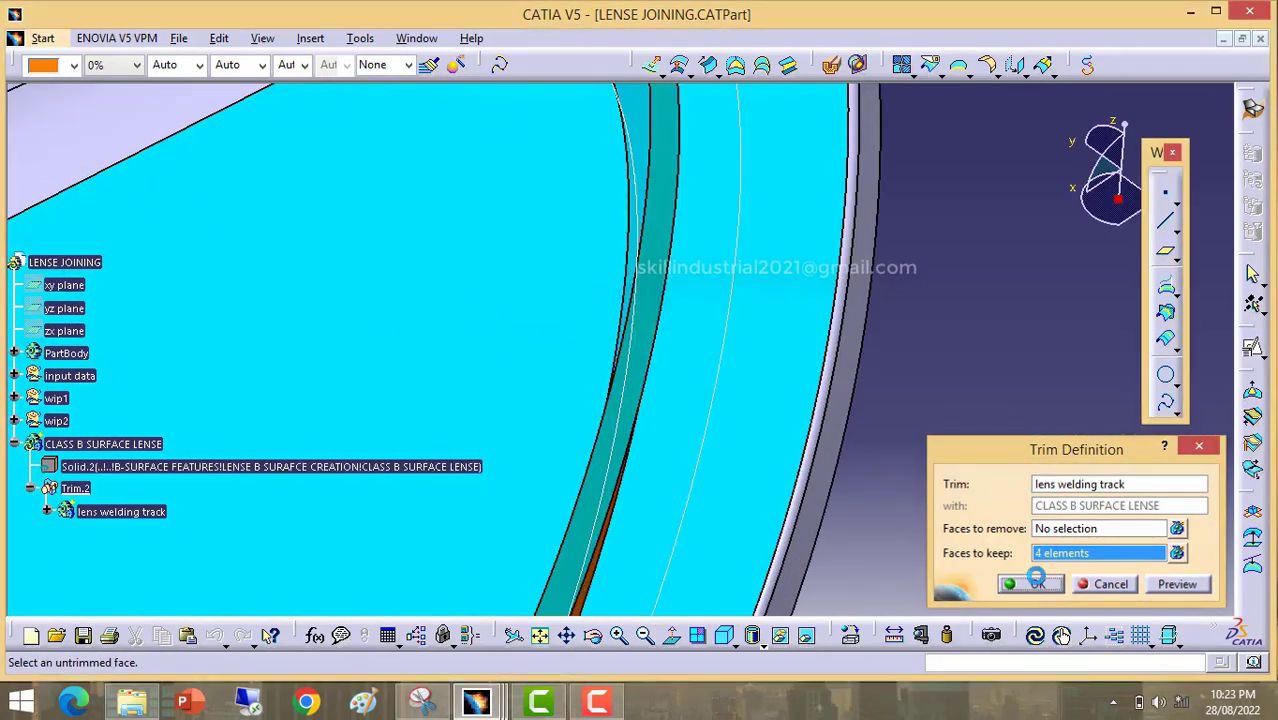
pyautogui.click(1037, 583)
# Step: Hide the leftover wip2 construction curves over the lens surface, including Parallel.5 and Split.92
pyautogui.moveTo(942, 393); pyautogui.dragTo(383, 237, button='middle')
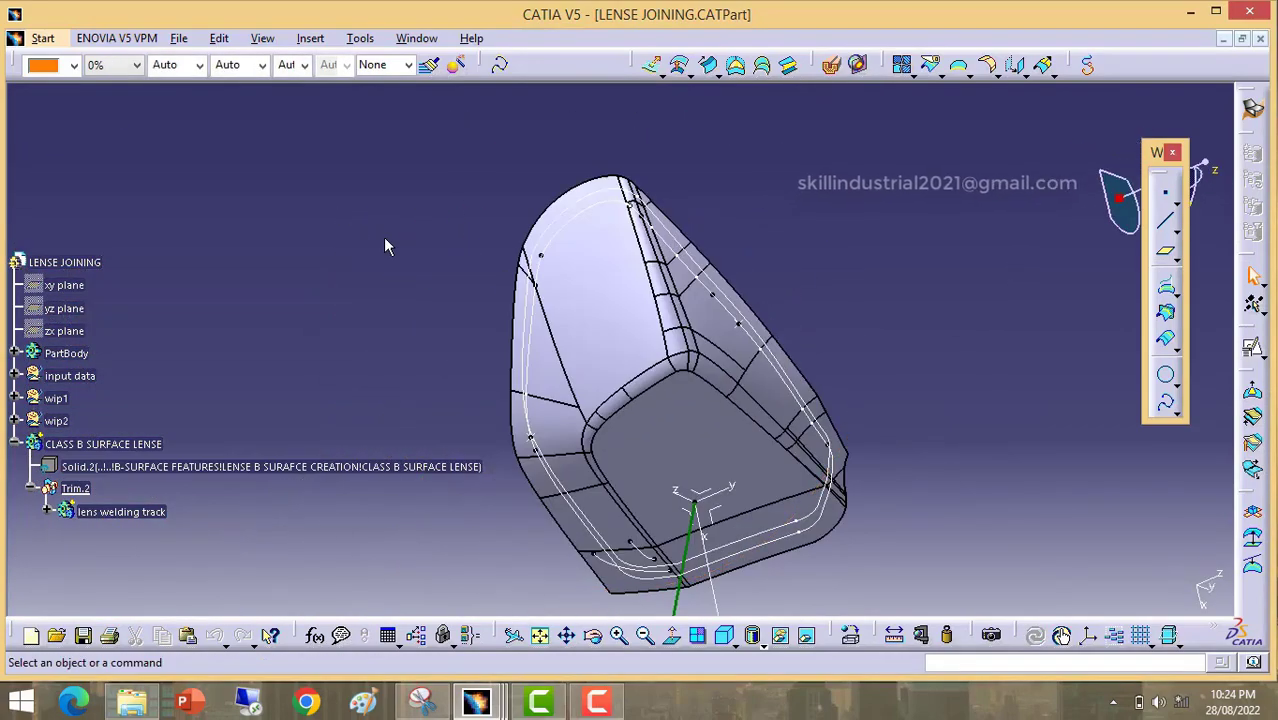
pyautogui.moveTo(666, 384); pyautogui.dragTo(605, 232, button='middle')
pyautogui.click(576, 314)
pyautogui.rightClick(574, 300)
pyautogui.click(615, 355)
pyautogui.click(559, 371)
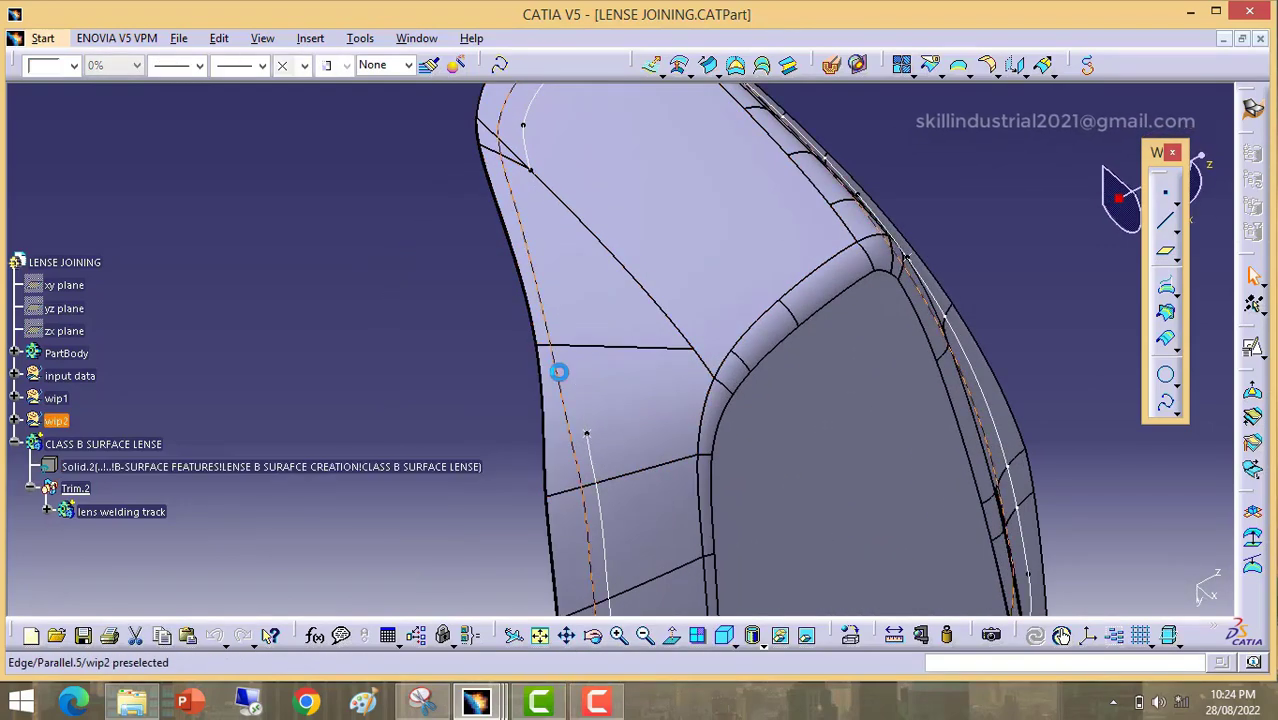
pyautogui.rightClick(559, 372)
pyautogui.click(612, 354)
pyautogui.rightClick(594, 466)
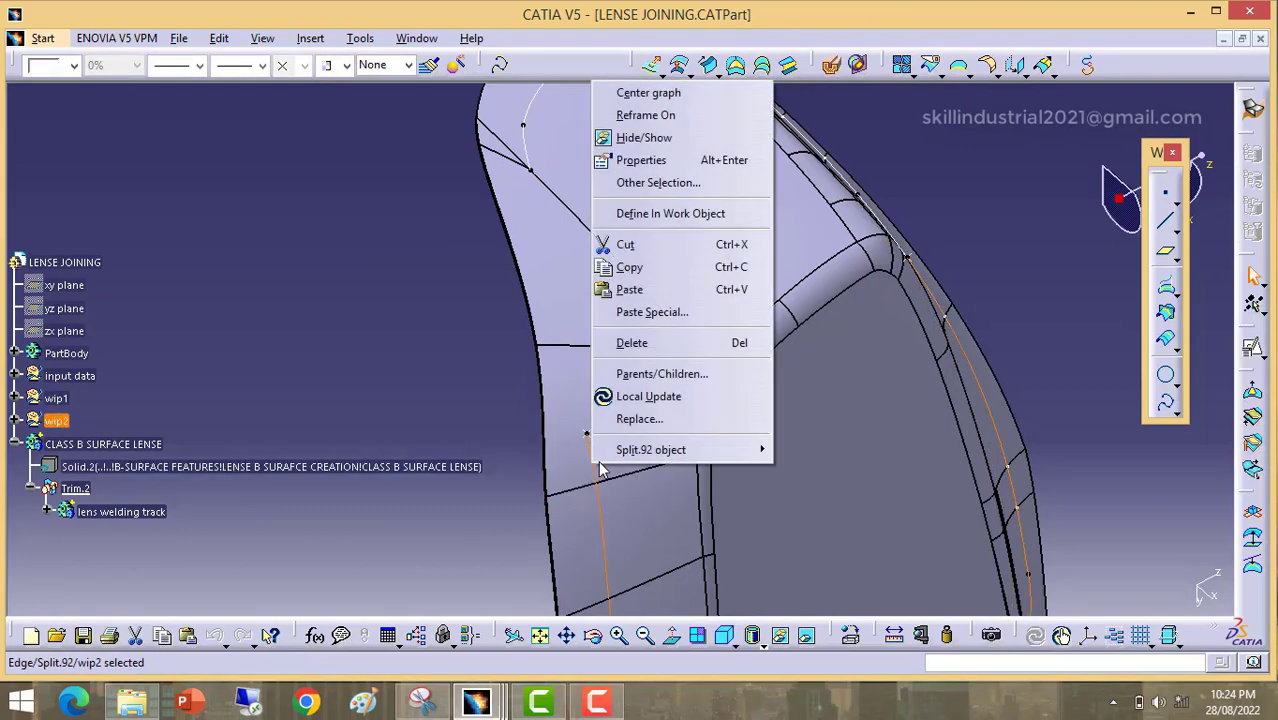
pyautogui.click(648, 121)
pyautogui.moveTo(590, 438); pyautogui.dragTo(650, 310, button='middle')
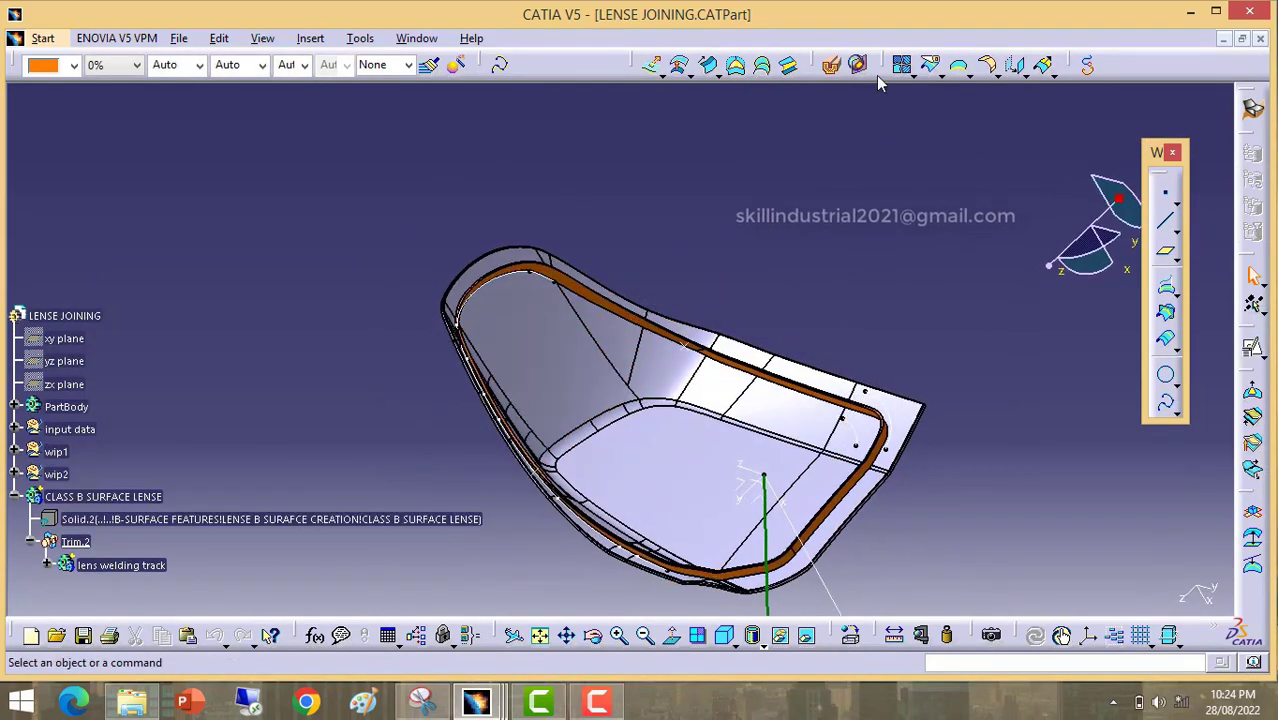
pyautogui.click(484, 280)
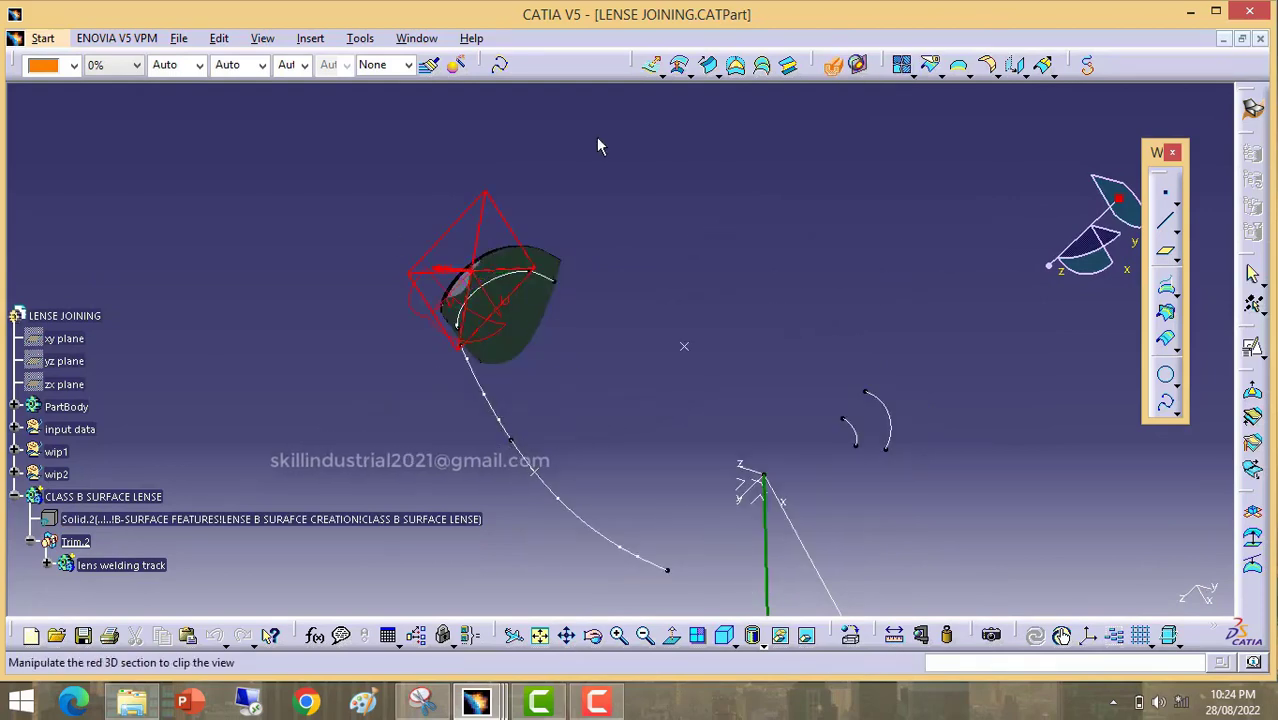
pyautogui.click(780, 636)
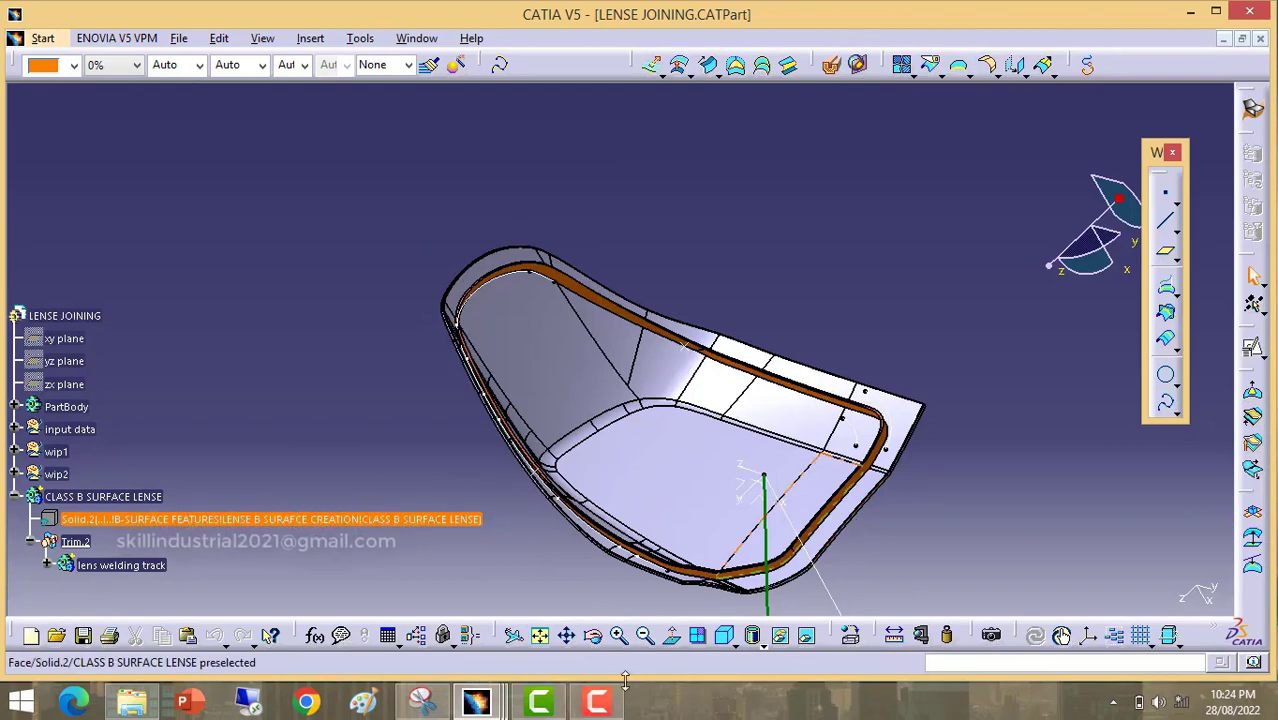
# Step: Cut a temporary 3D section through the lens welding track at the lens's wide end and examine its joint with the lens wall
pyautogui.click(831, 64)
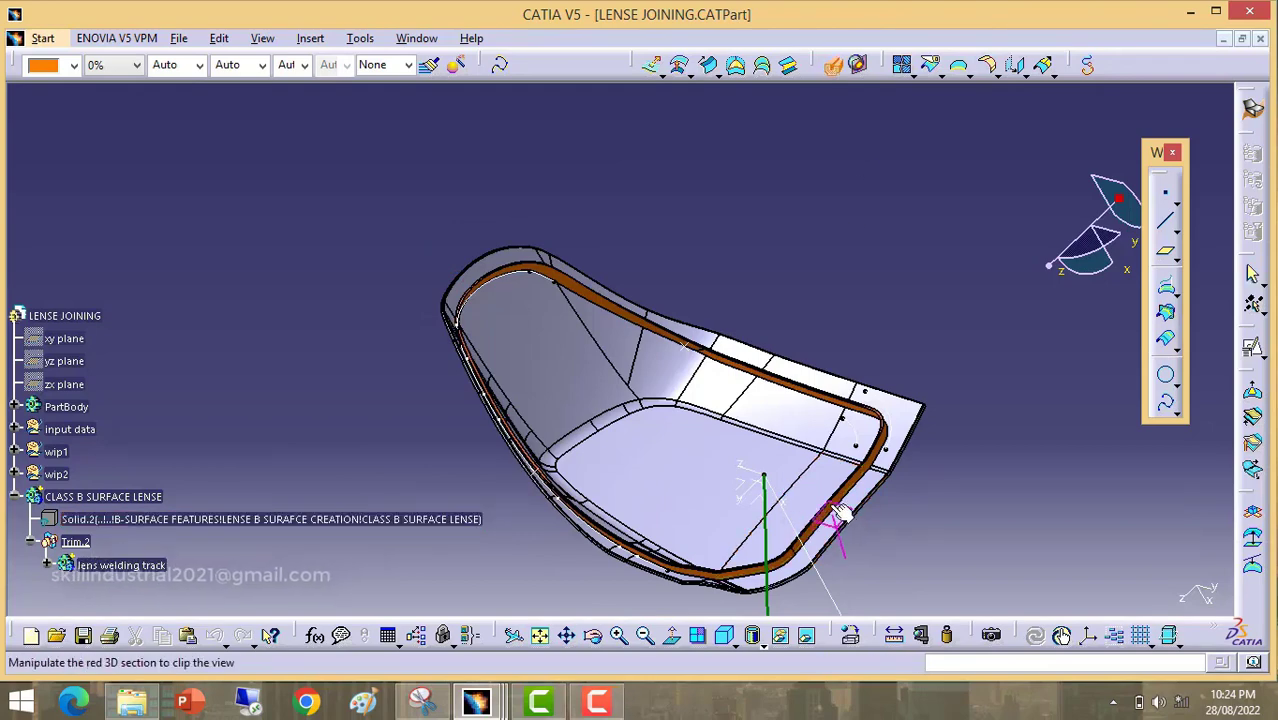
pyautogui.click(832, 507)
pyautogui.moveTo(748, 498); pyautogui.dragTo(795, 335, button='middle')
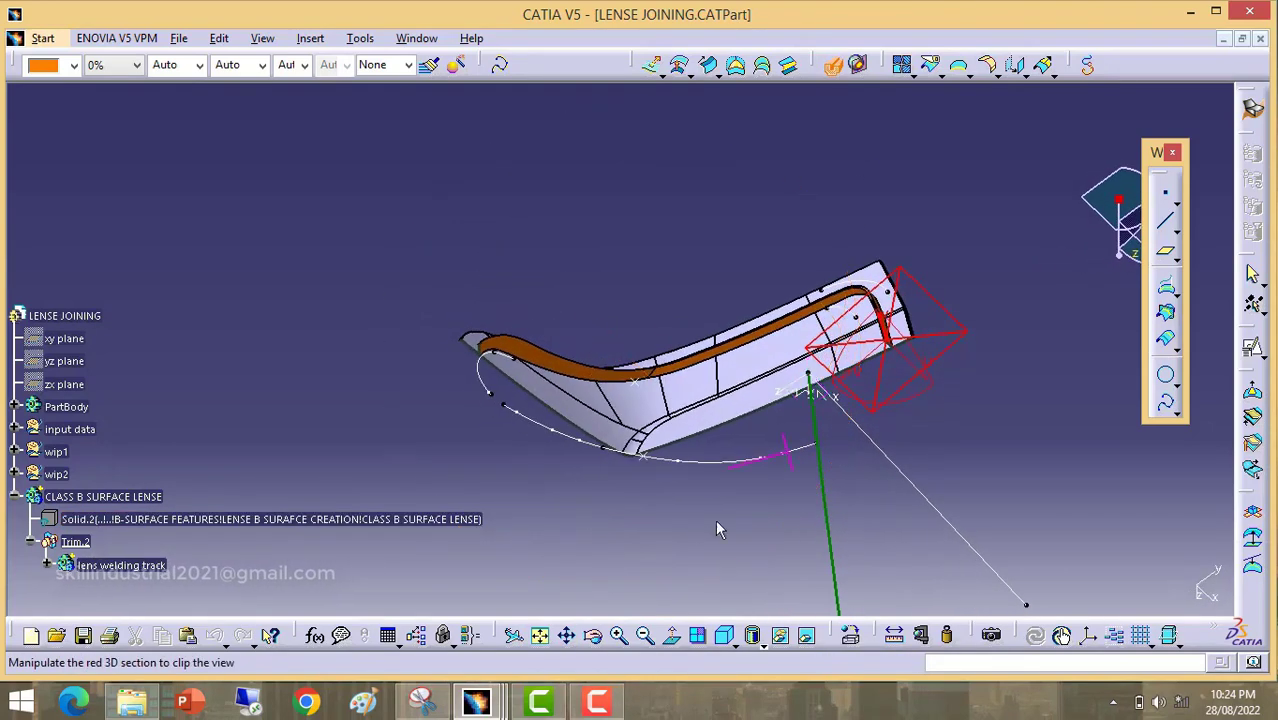
pyautogui.moveTo(716, 522); pyautogui.dragTo(695, 216, button='middle')
pyautogui.scroll(1, 485, 311)
pyautogui.moveTo(693, 296)
pyautogui.mouseDown(button='middle')
pyautogui.moveTo(674, 306)
pyautogui.moveTo(673, 287)
pyautogui.mouseUp(button='middle')
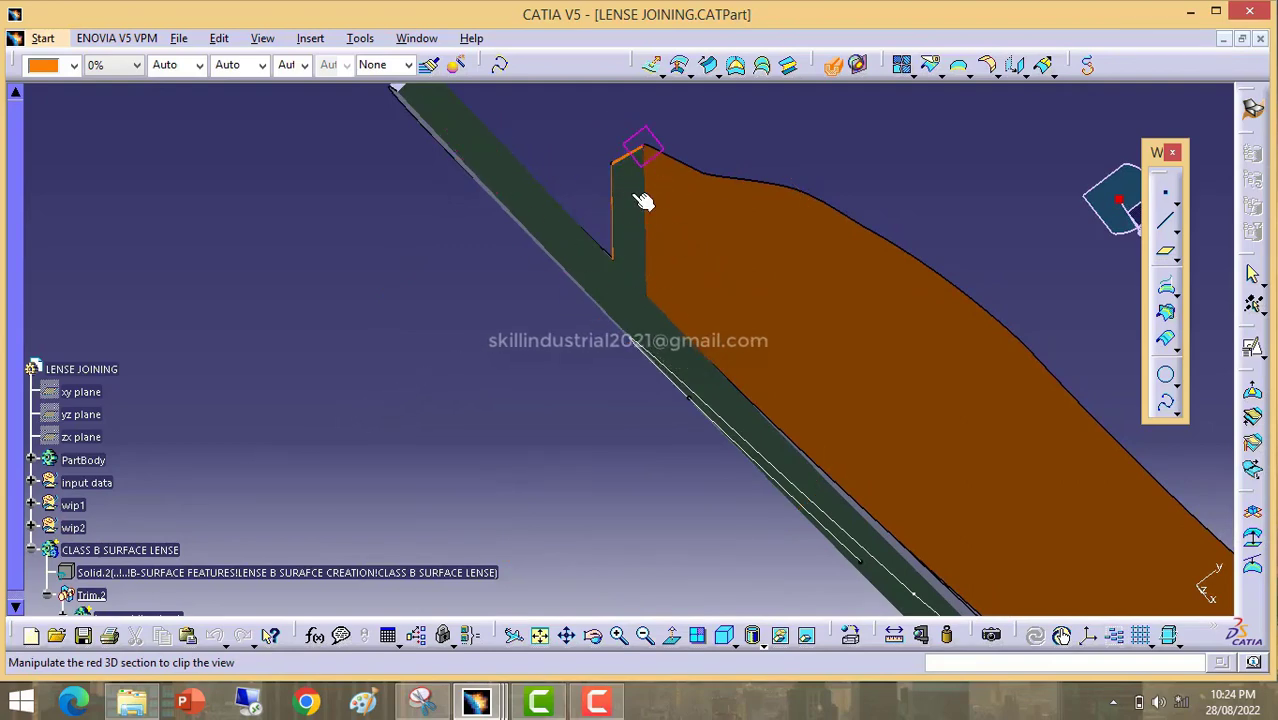
pyautogui.moveTo(563, 300); pyautogui.dragTo(674, 301, button='middle')
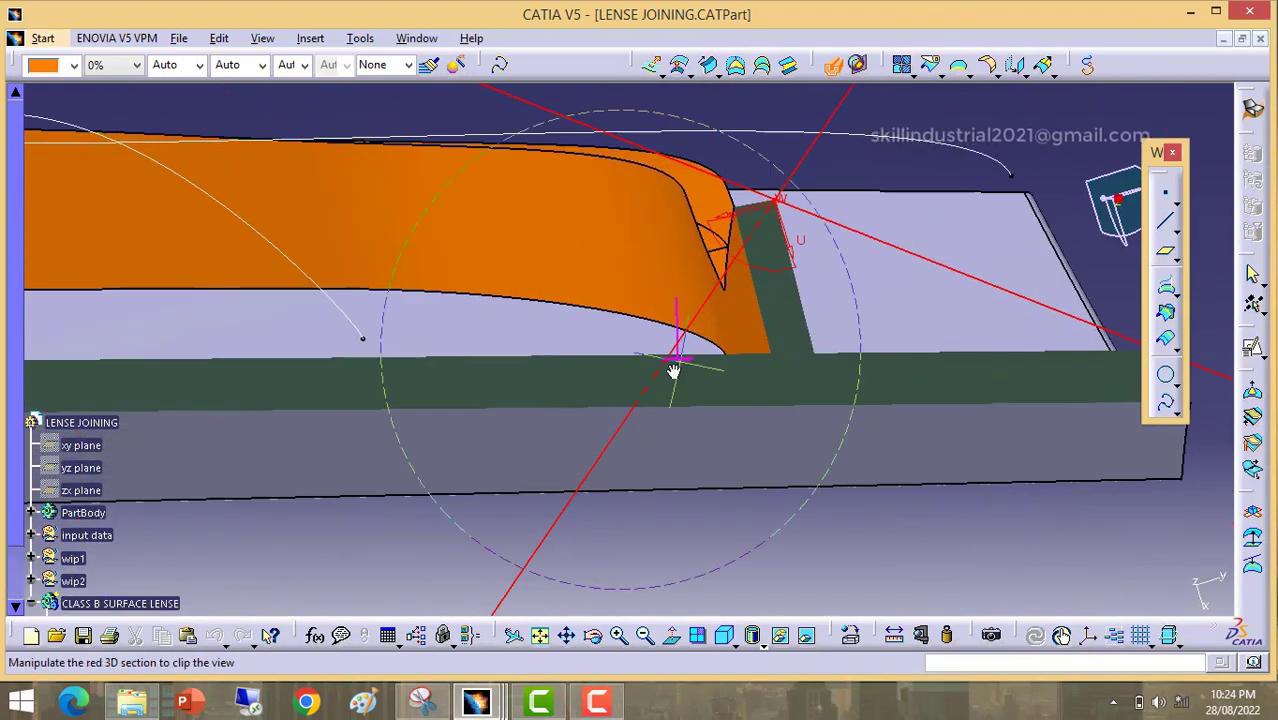
pyautogui.moveTo(674, 371); pyautogui.dragTo(736, 410, button='middle')
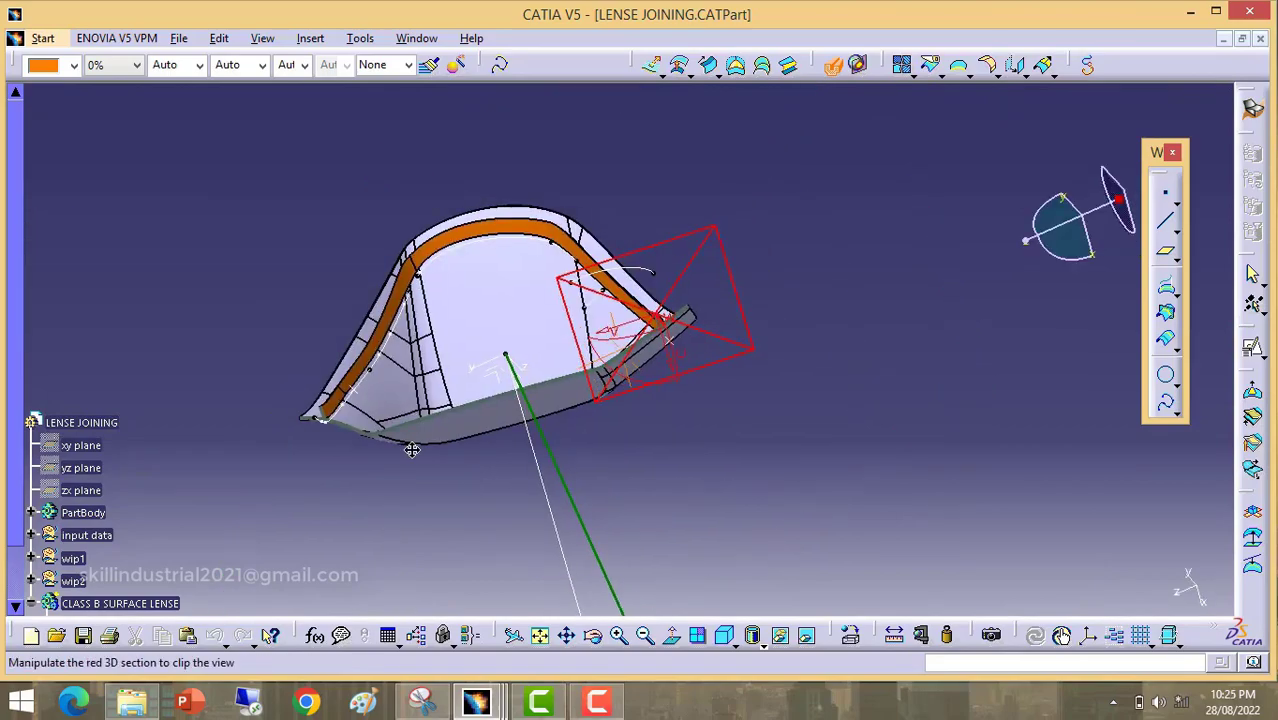
pyautogui.moveTo(411, 448); pyautogui.dragTo(471, 294, button='middle')
pyautogui.moveTo(545, 434); pyautogui.dragTo(1078, 242, button='middle')
pyautogui.moveTo(1044, 328); pyautogui.dragTo(553, 307, button='middle')
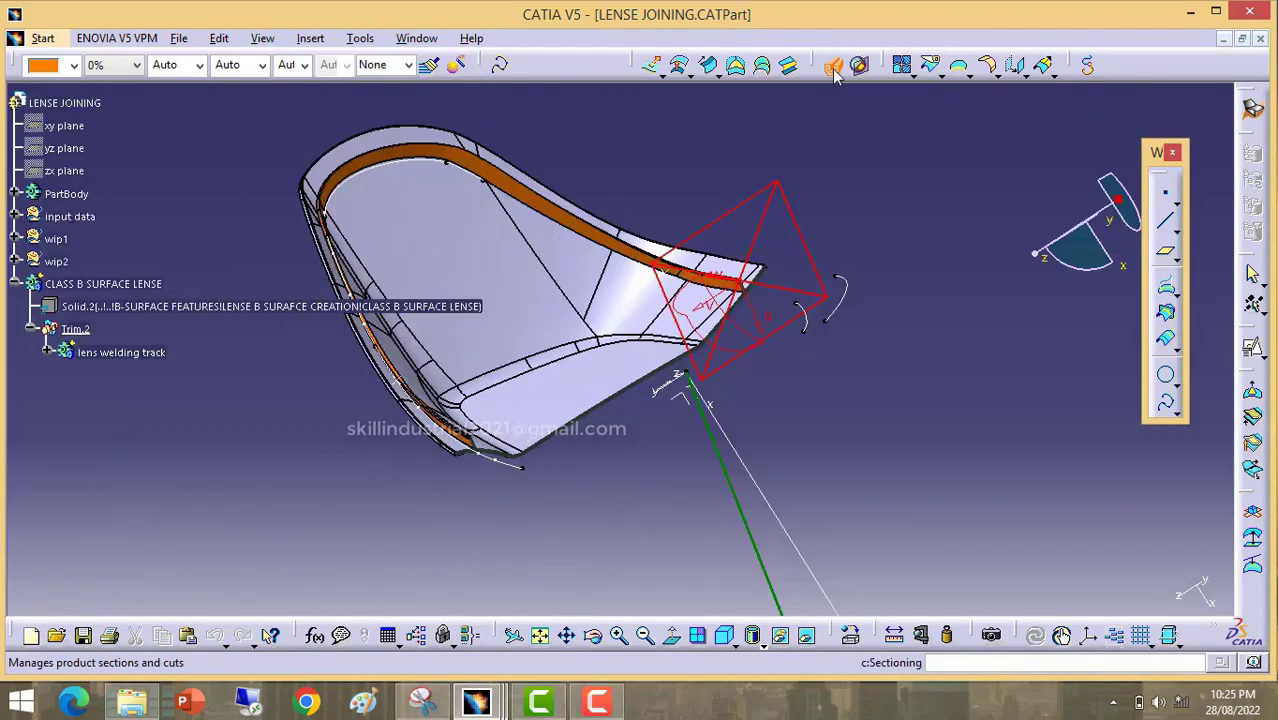
pyautogui.click(833, 67)
# Step: Switch to the FINAL PRODUCT ASSY document and activate its root product
pyautogui.moveTo(688, 388); pyautogui.dragTo(738, 406, button='middle')
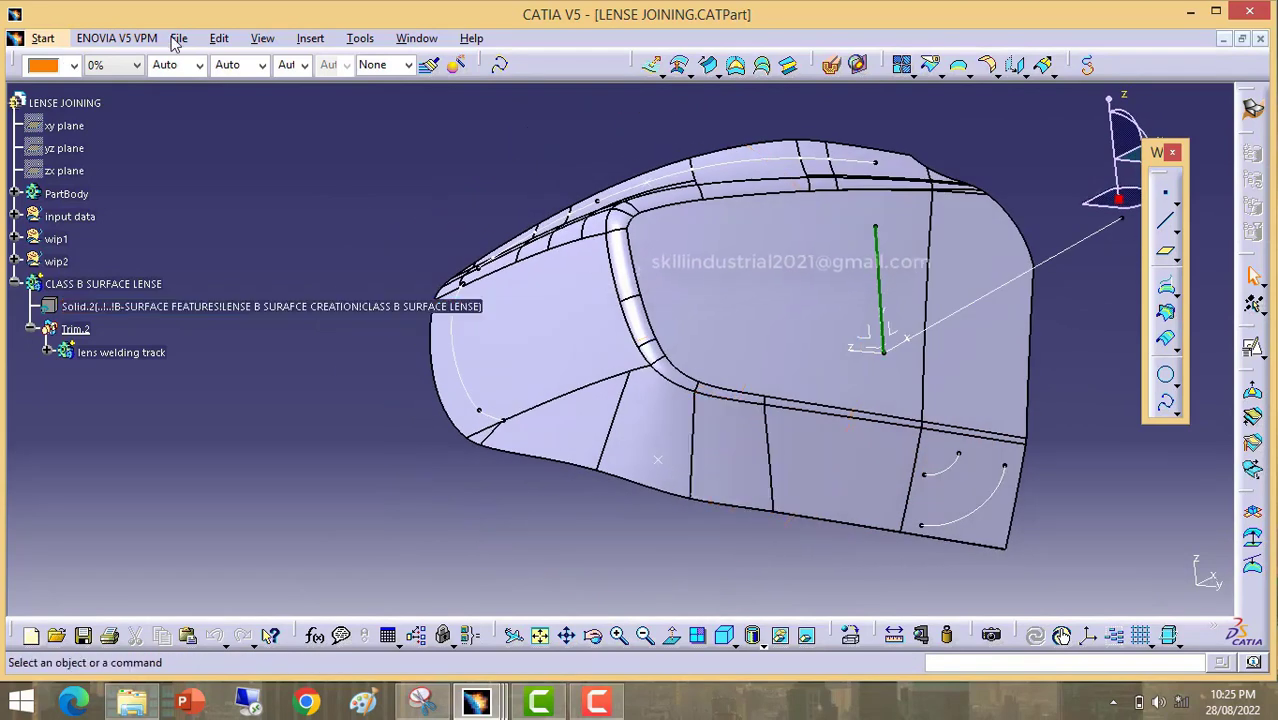
pyautogui.click(416, 38)
pyautogui.click(470, 159)
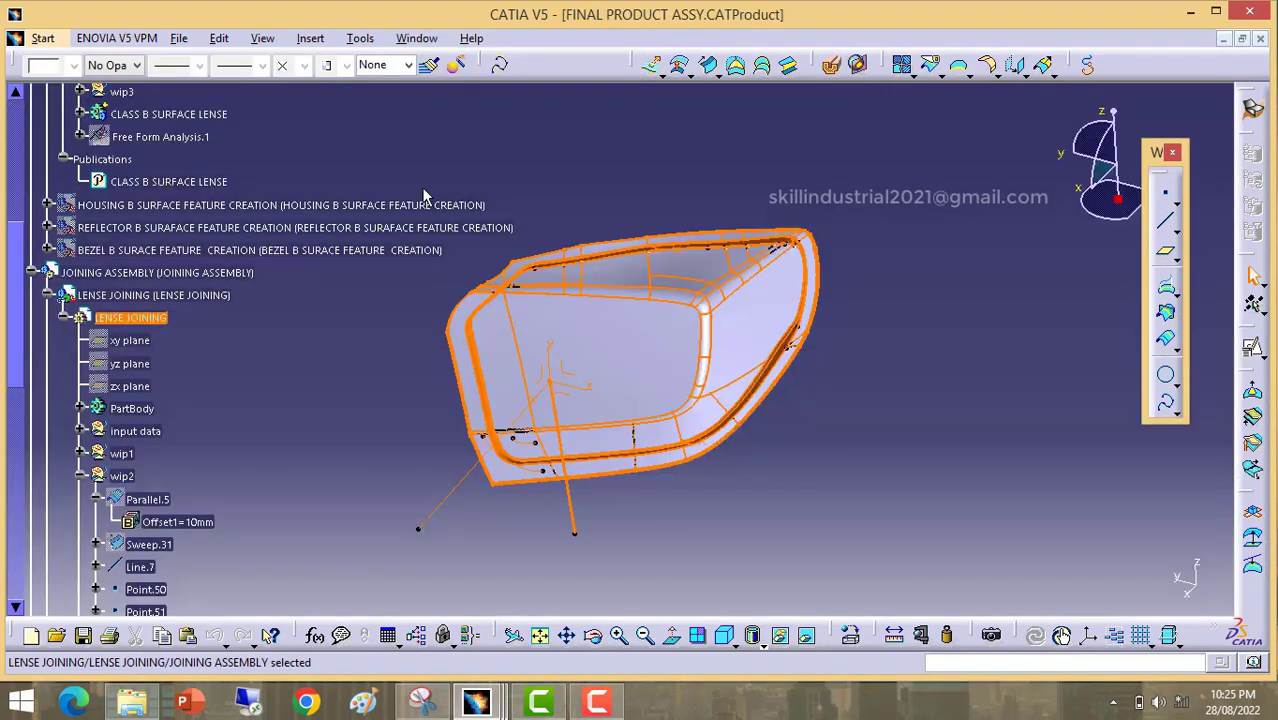
pyautogui.click(406, 146)
pyautogui.scroll(5, 100, 264)
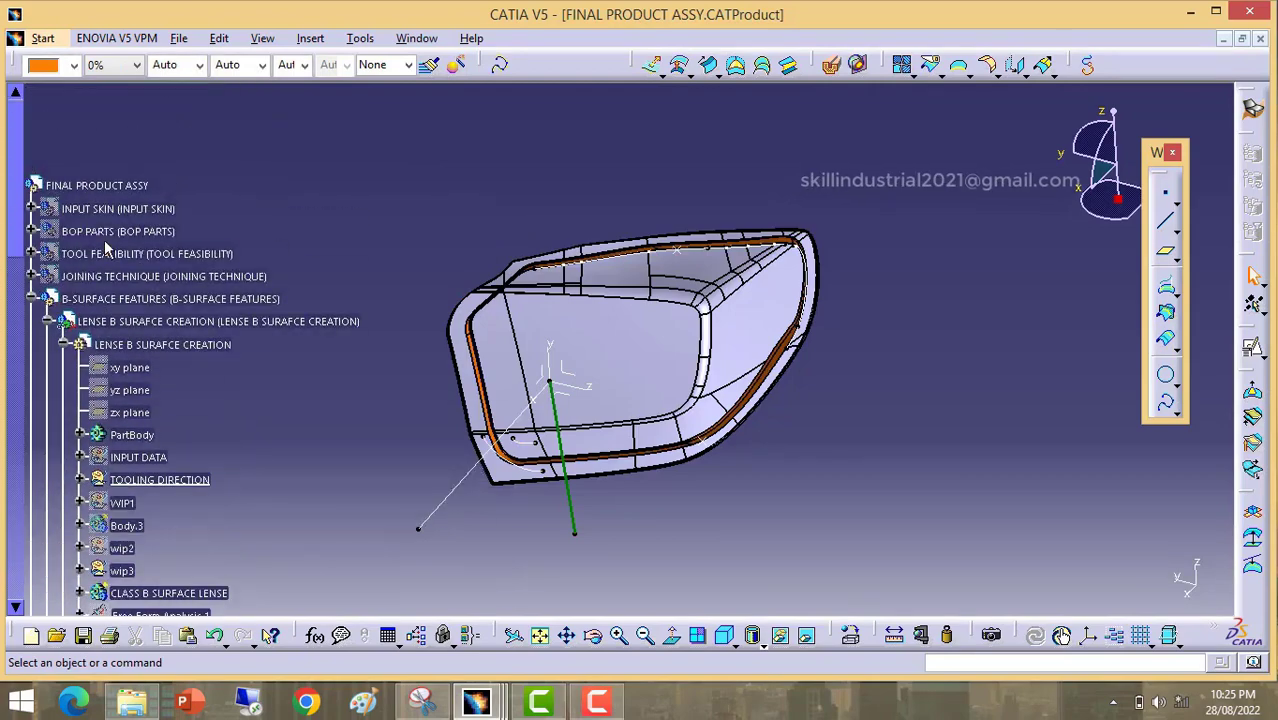
pyautogui.scroll(3, 88, 333)
pyautogui.doubleClick(100, 346)
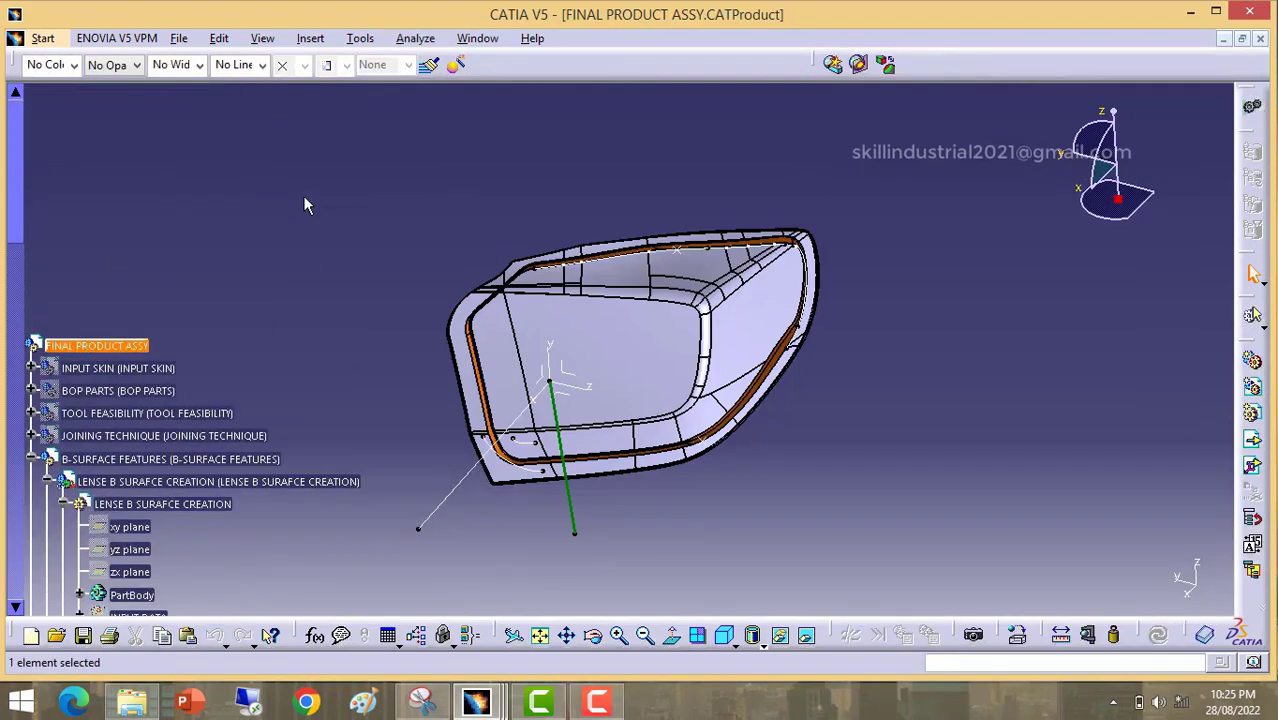
# Step: Save FINAL PRODUCT ASSY over its existing file in the FINAL MODIFIED folder with Save Management, propagating that directory to all linked documents
pyautogui.click(178, 40)
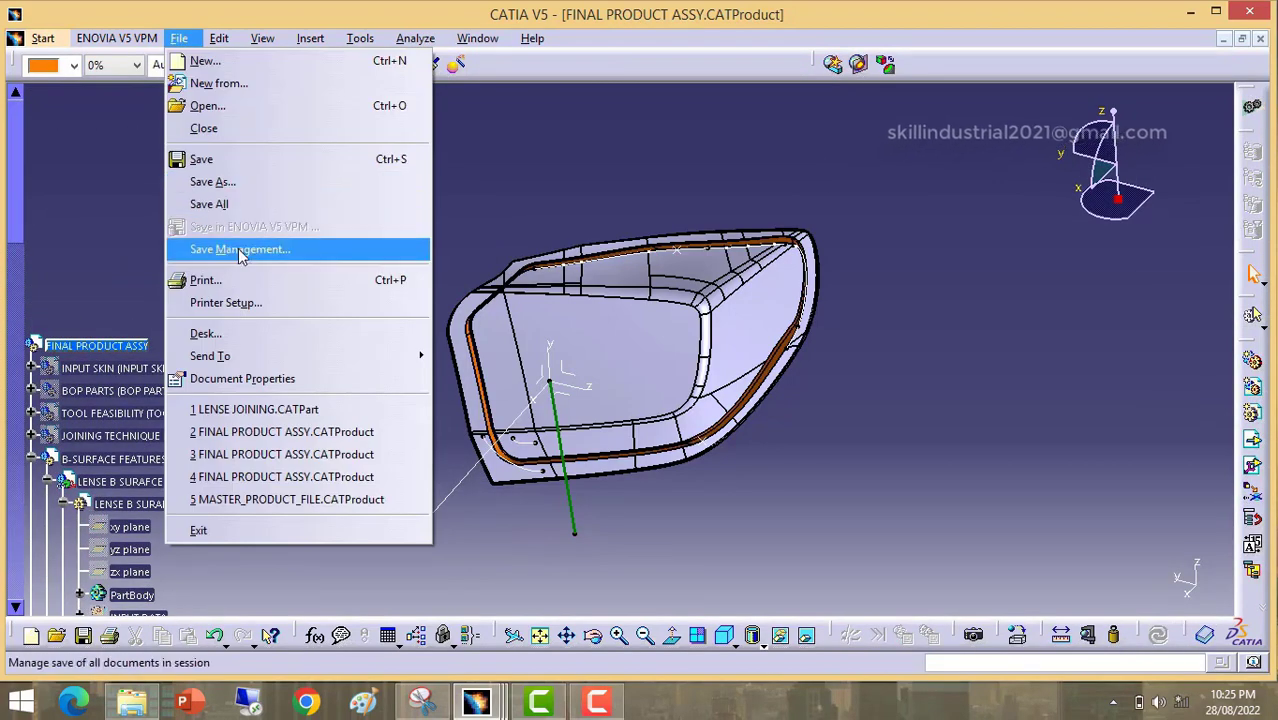
pyautogui.click(240, 249)
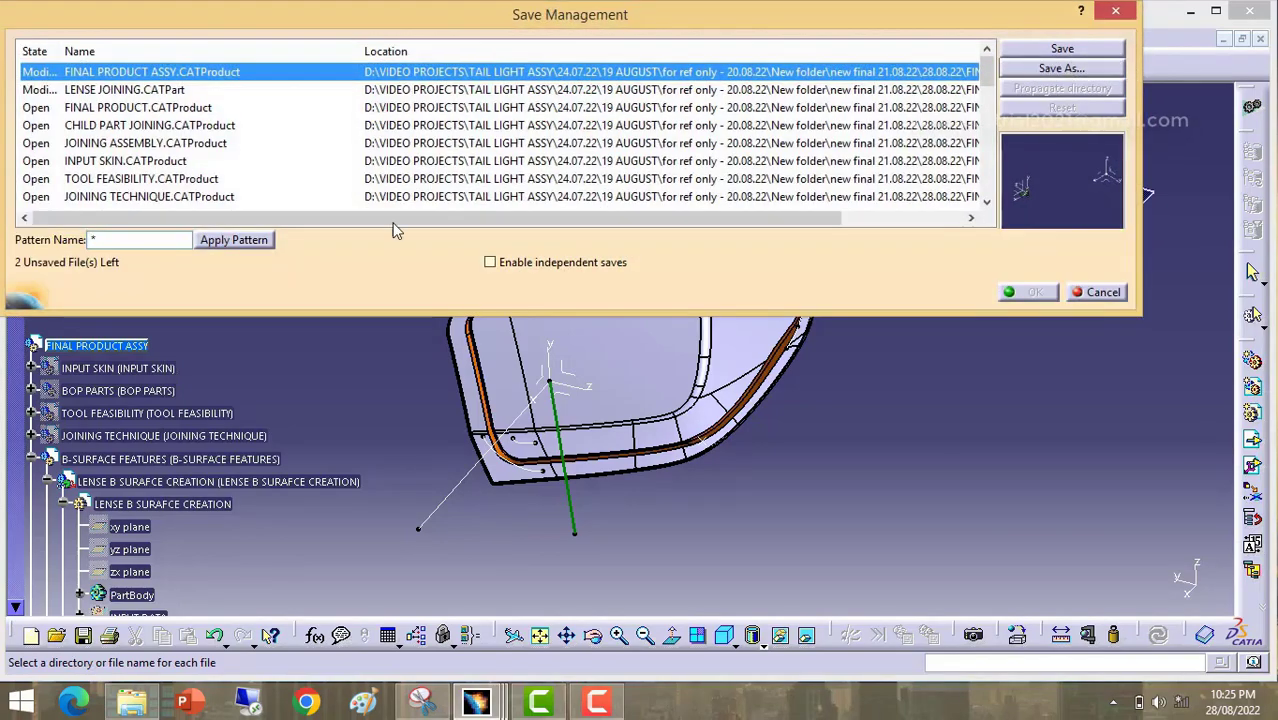
pyautogui.click(1062, 68)
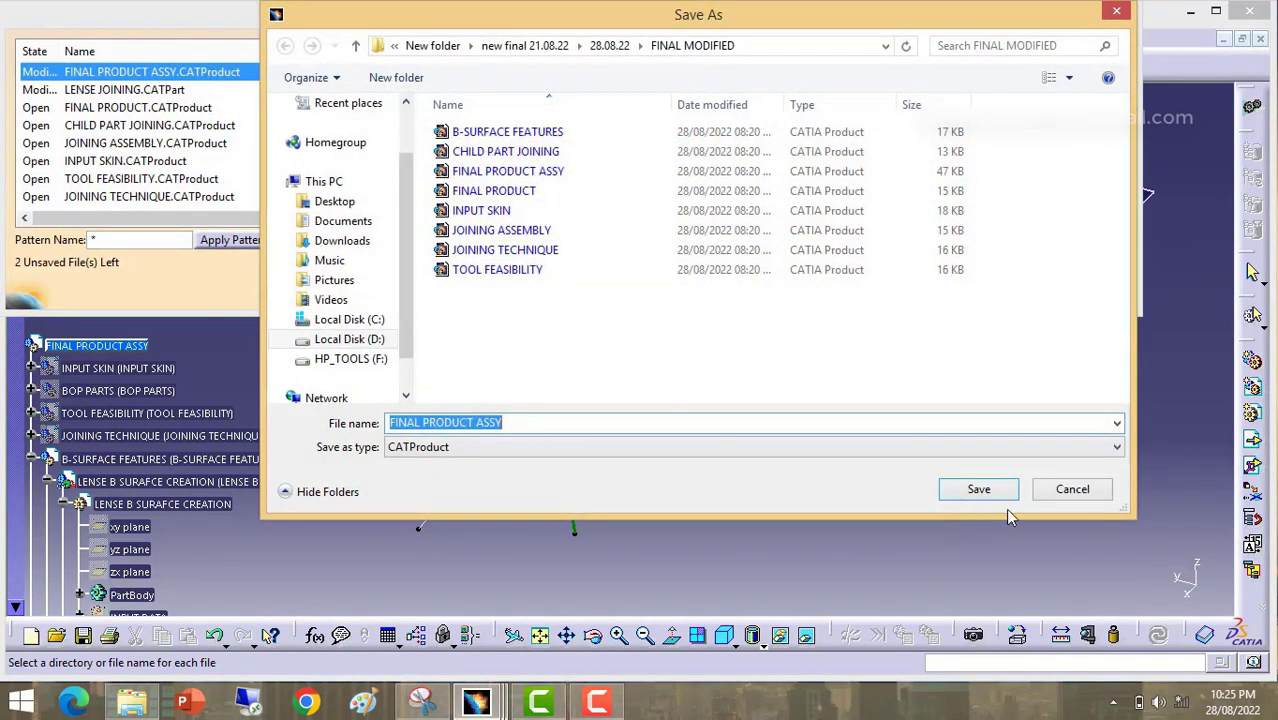
pyautogui.click(977, 489)
pyautogui.click(725, 405)
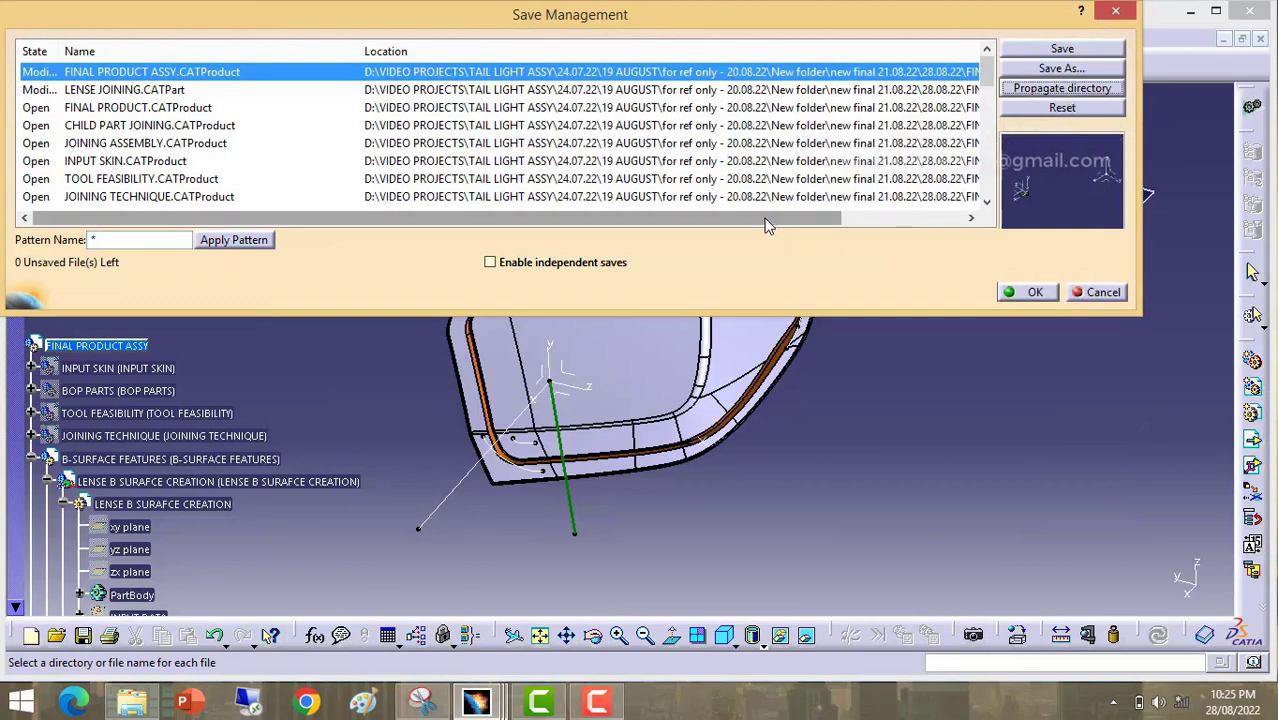
pyautogui.moveTo(765, 226); pyautogui.dragTo(924, 245)
pyautogui.moveTo(986, 66); pyautogui.dragTo(992, 237)
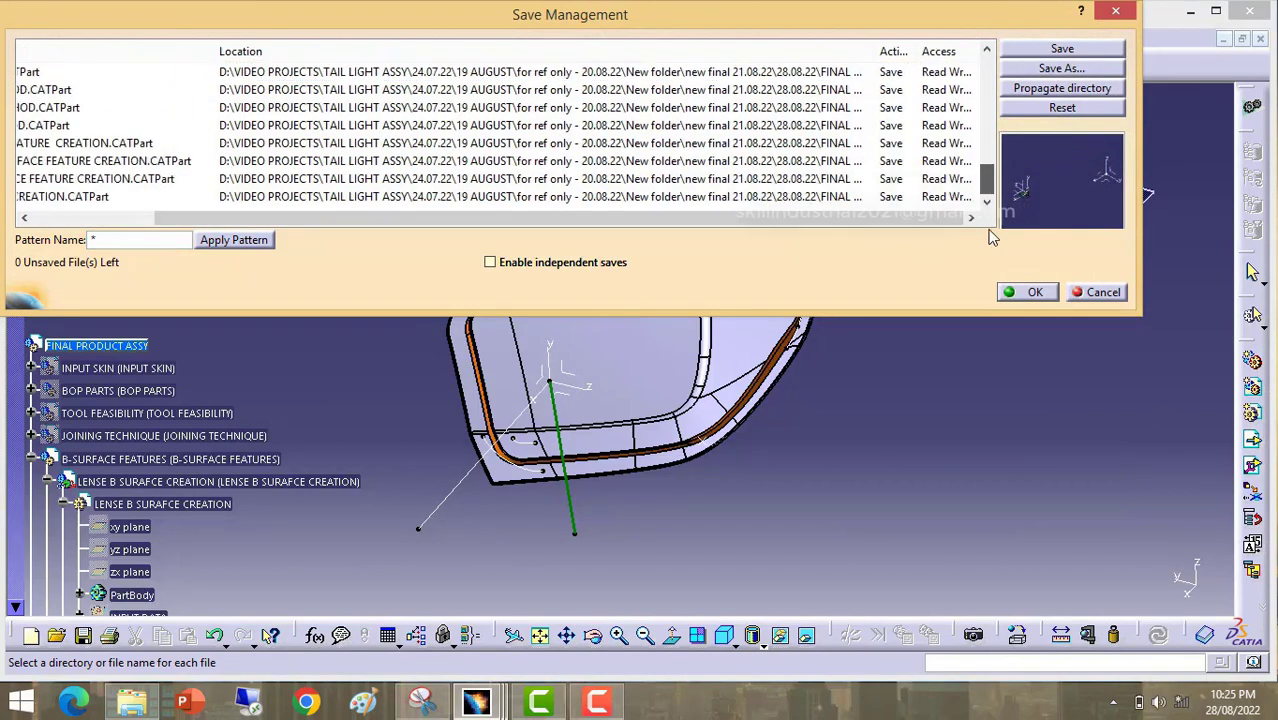
pyautogui.click(1030, 293)
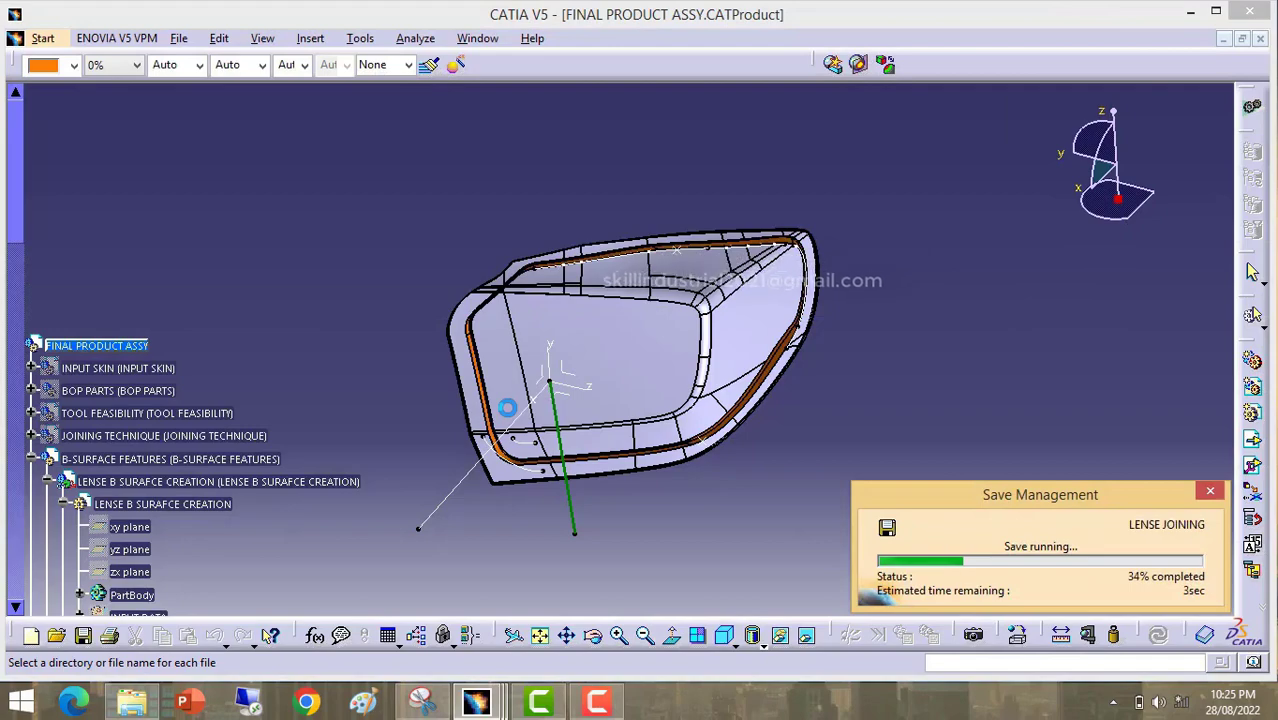